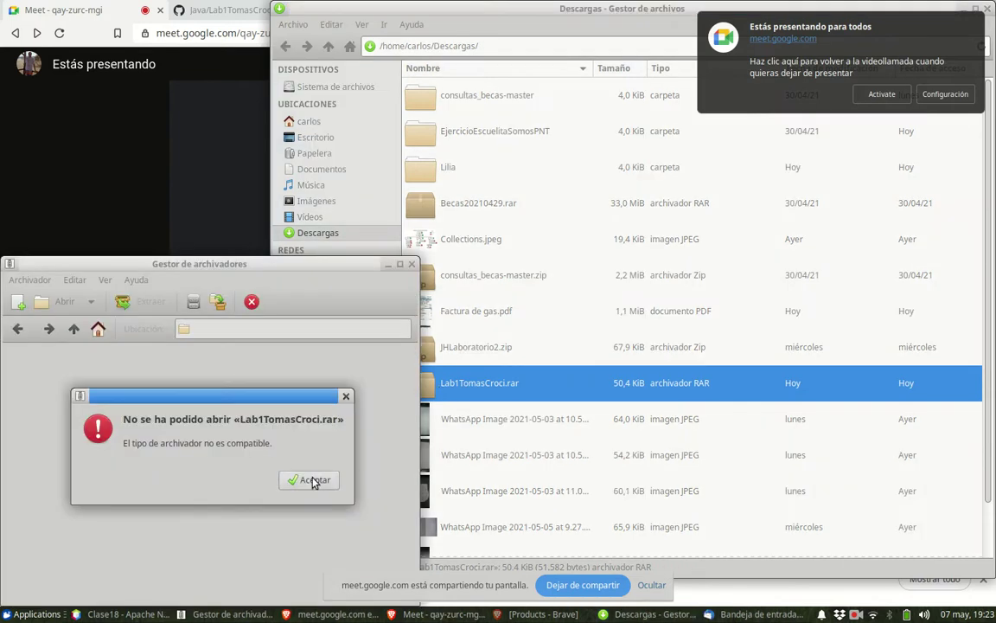
left_click(307, 480)
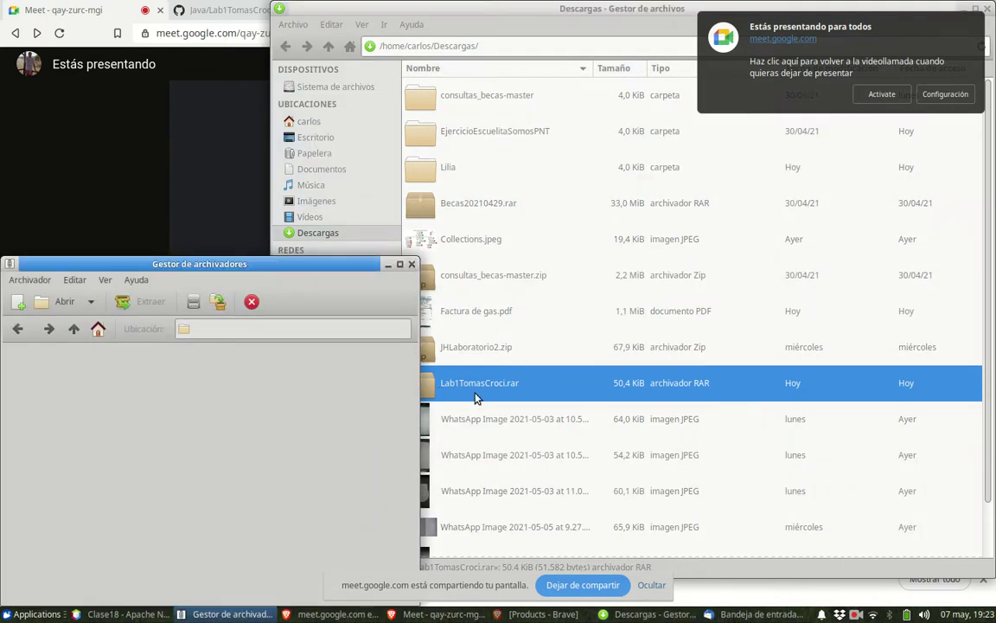
left_click(412, 265)
right_click(476, 387)
left_click(484, 395)
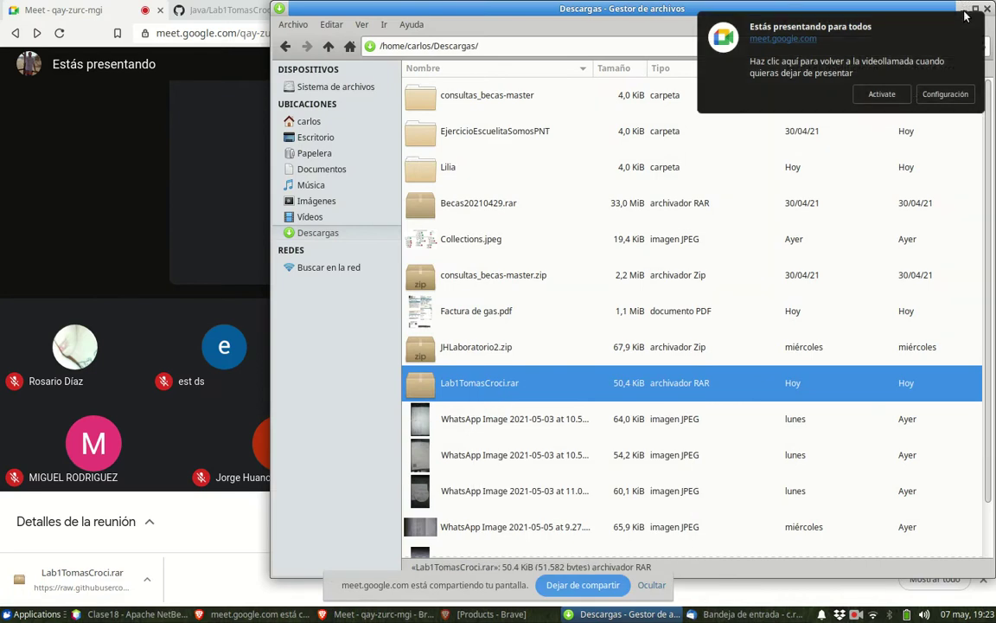
left_click(483, 379)
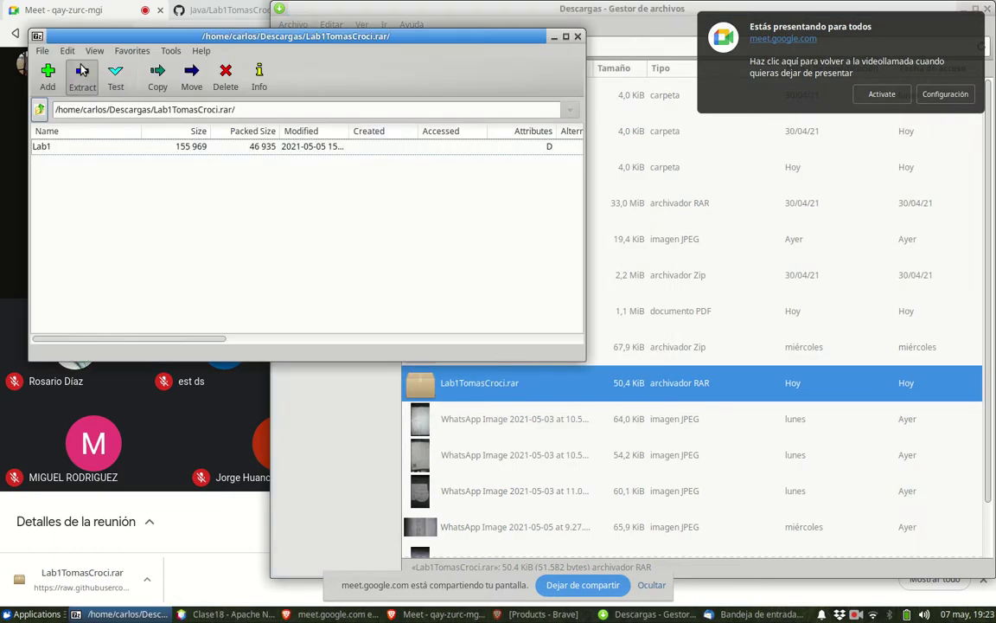
- Extract Lab1 into /home/carlos/Descargas, then close the archive and file manager windows
left_click(82, 71)
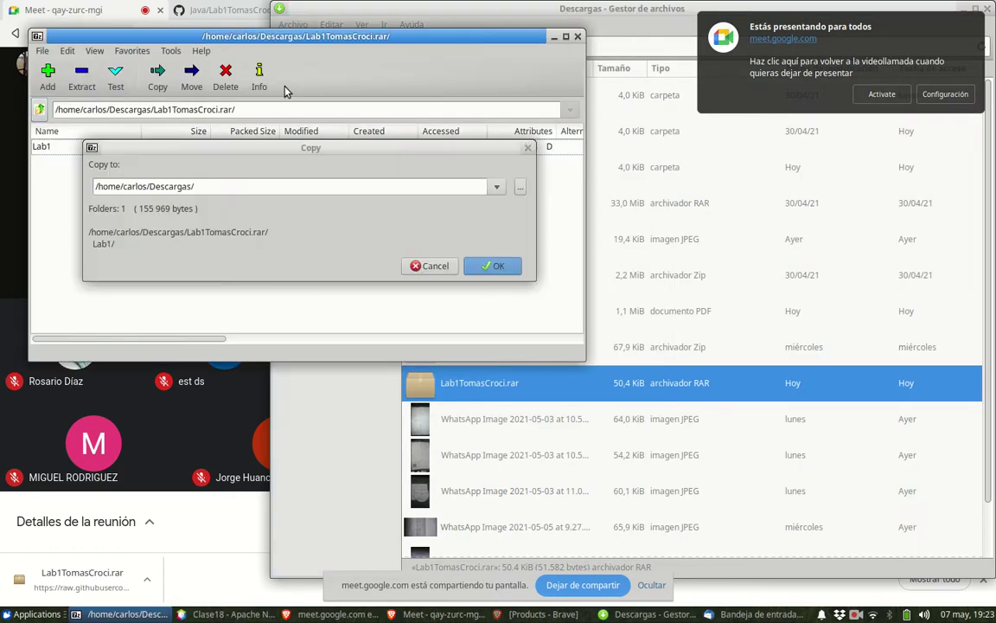
left_click(475, 266)
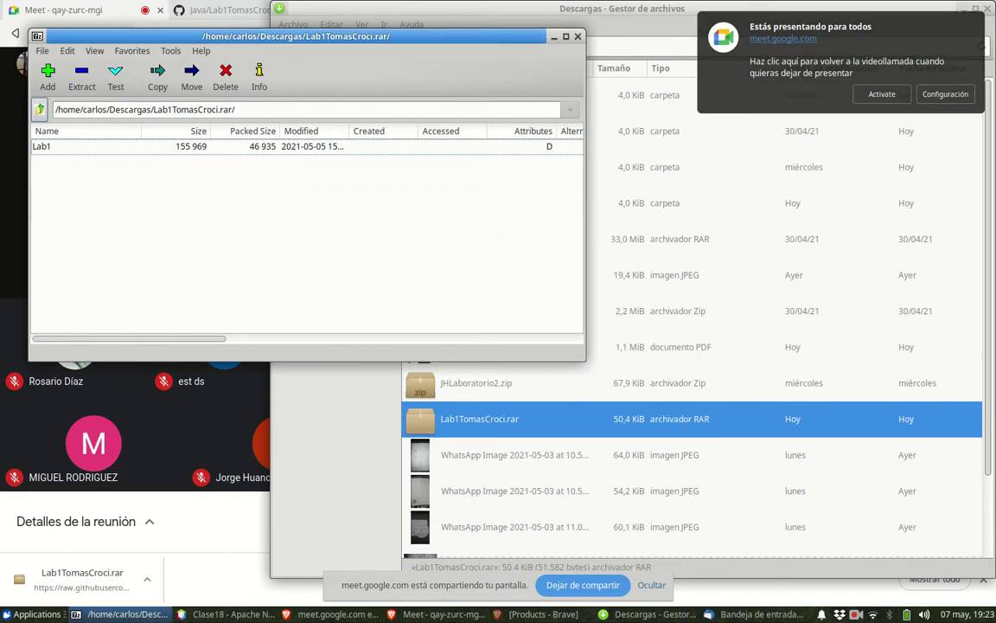
left_click(951, 9)
left_click(958, 10)
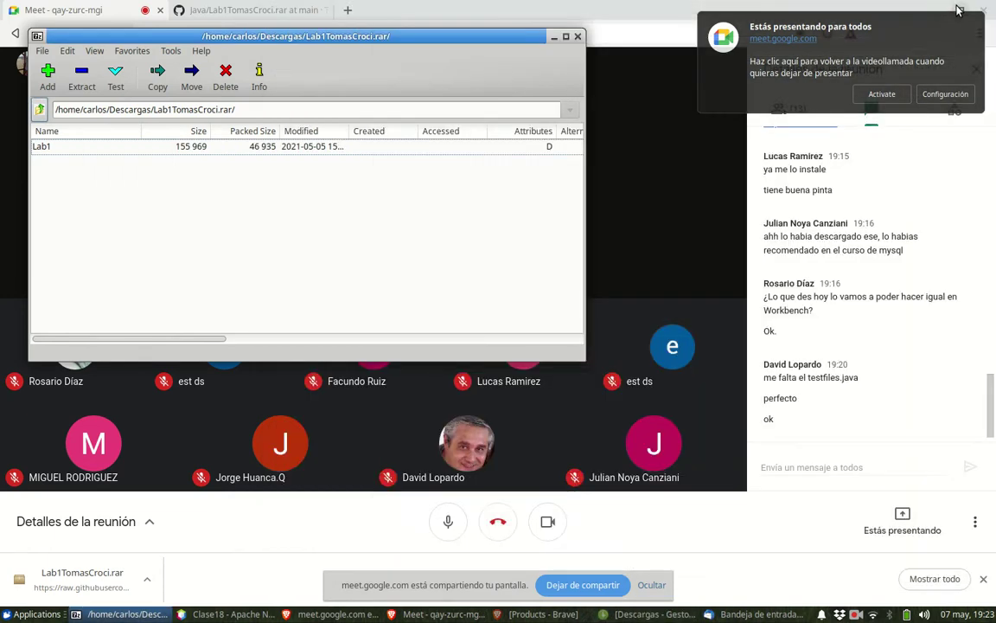
left_click(577, 36)
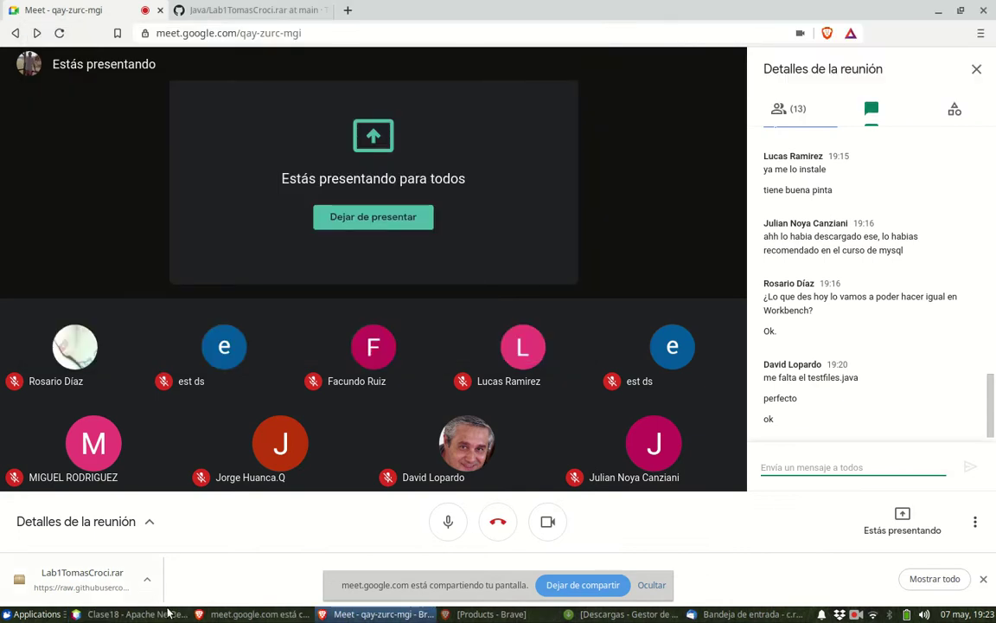
left_click(169, 613)
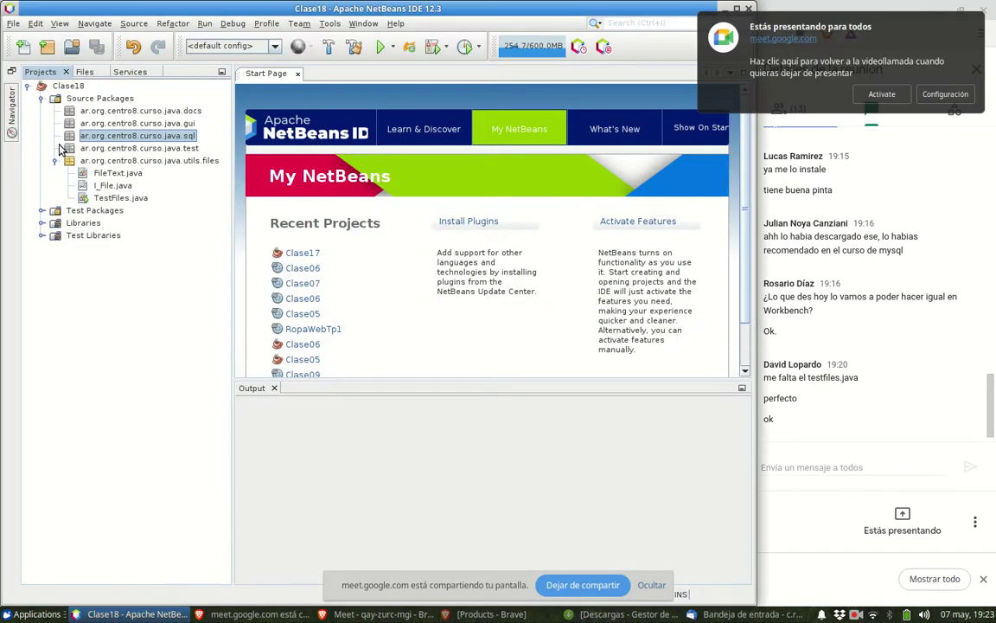
- Open the Lab1 project from /home/carlos/Descargas with File > Open Project
left_click(74, 49)
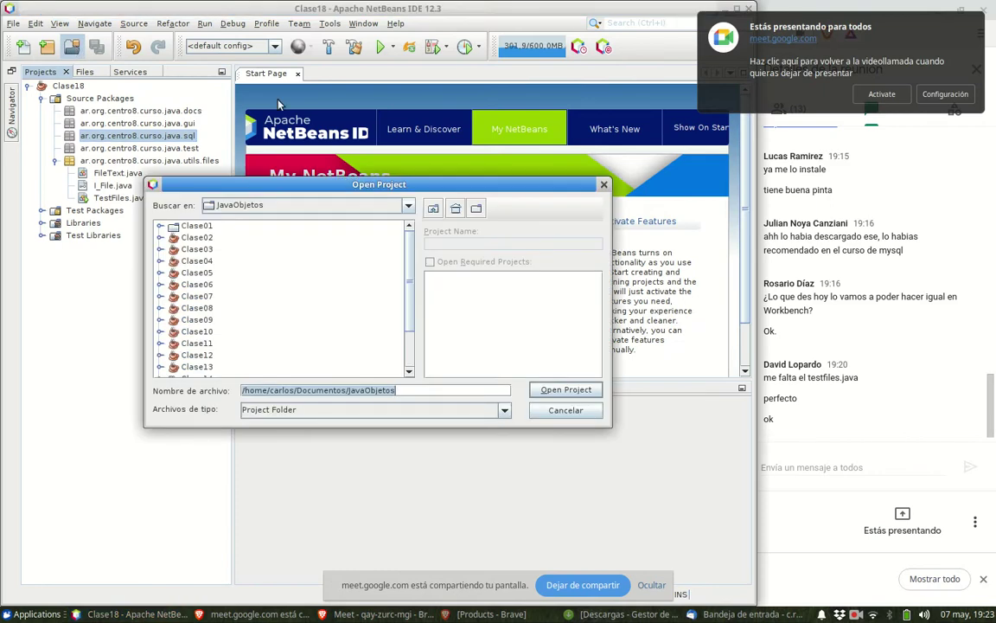
left_click(385, 205)
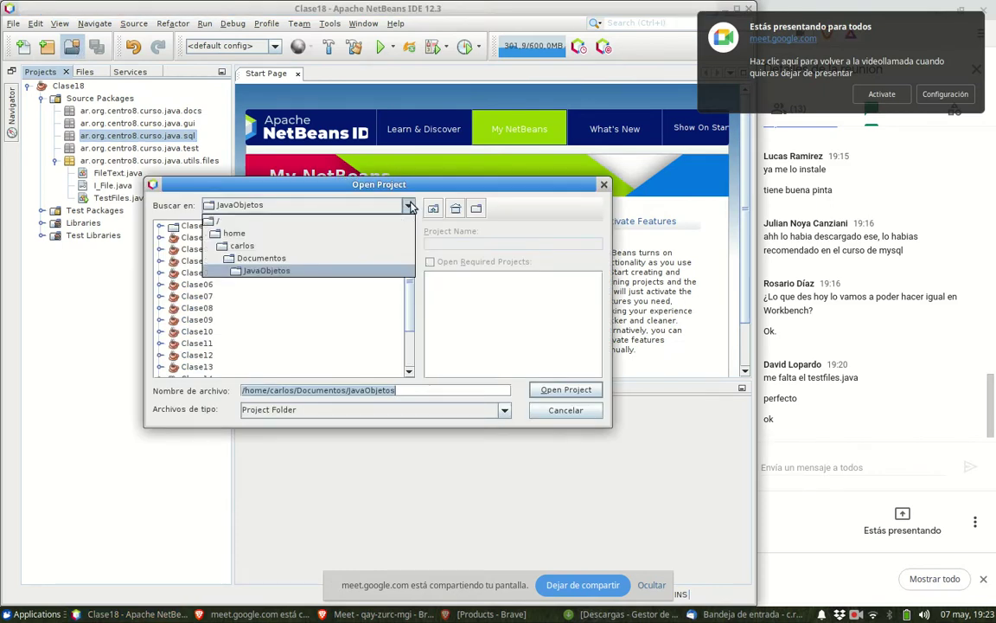
left_click(347, 245)
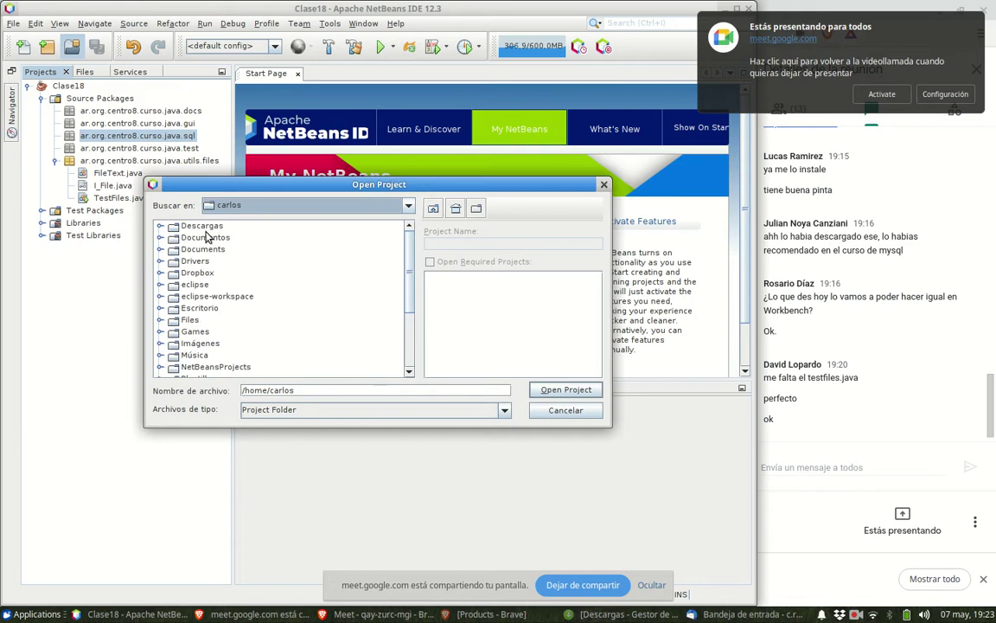
left_click(207, 226)
double_click(207, 226)
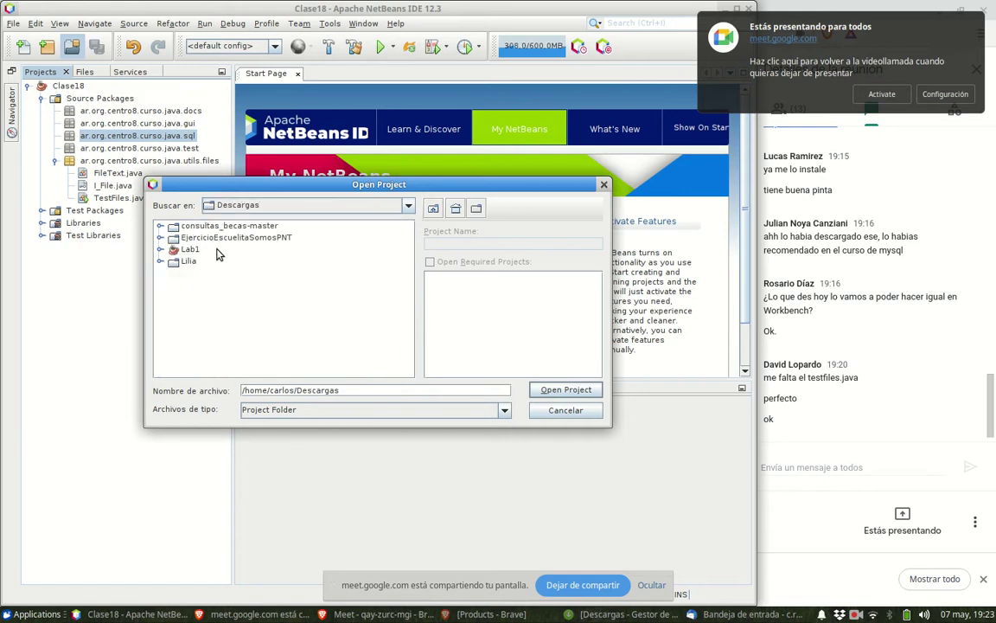
left_click(160, 250)
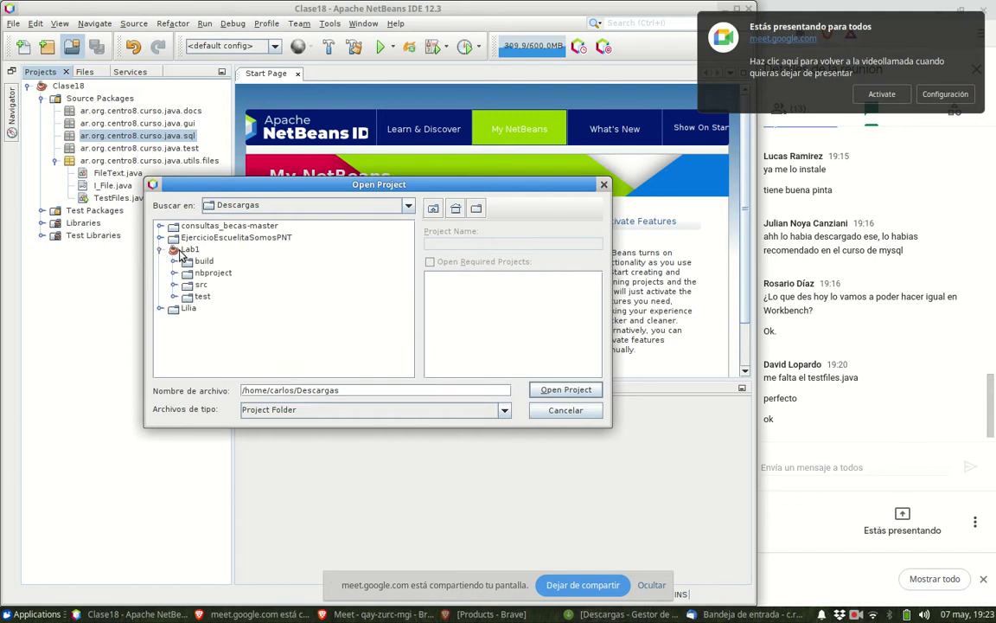
left_click(190, 249)
left_click(553, 390)
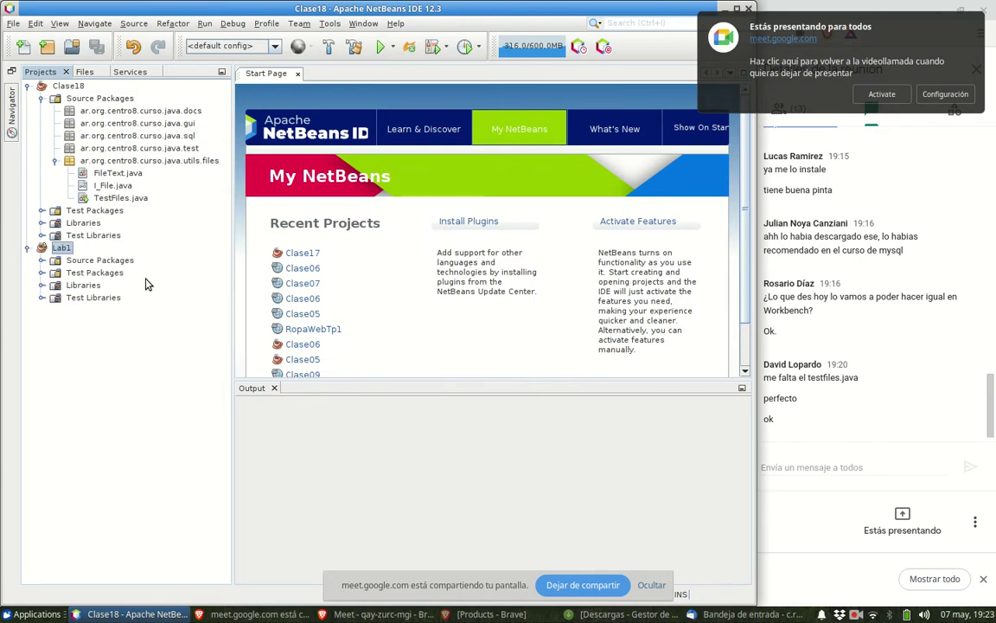
left_click(652, 615)
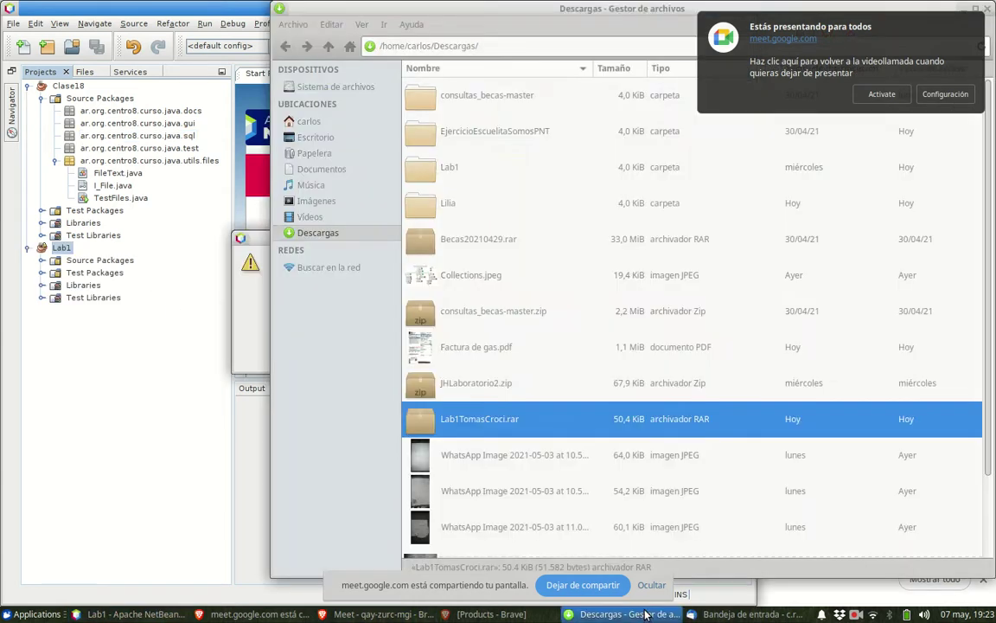
left_click(425, 172)
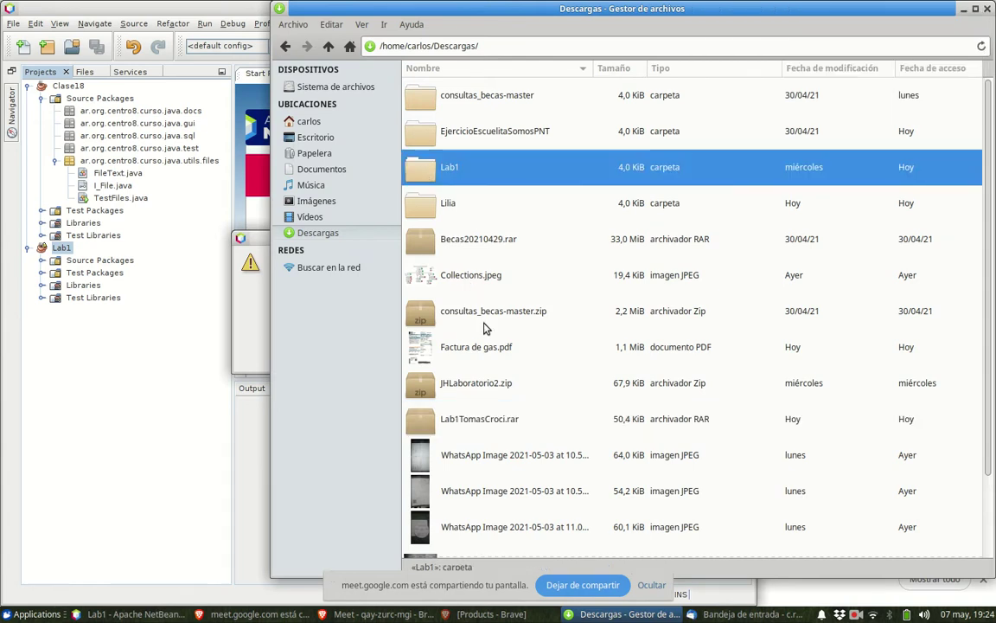
left_click(421, 424)
right_click(421, 424)
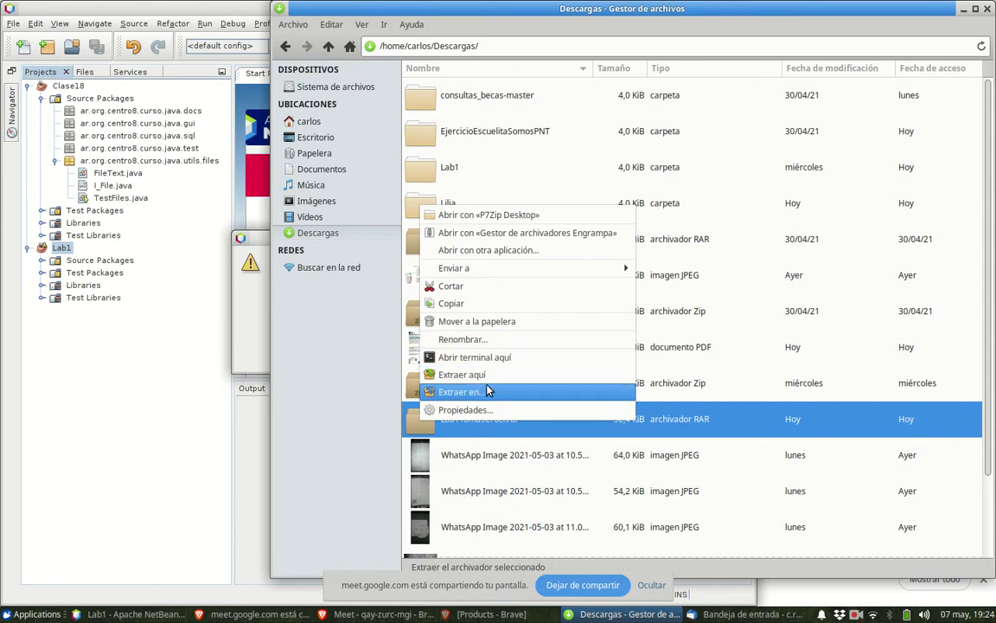
left_click(487, 218)
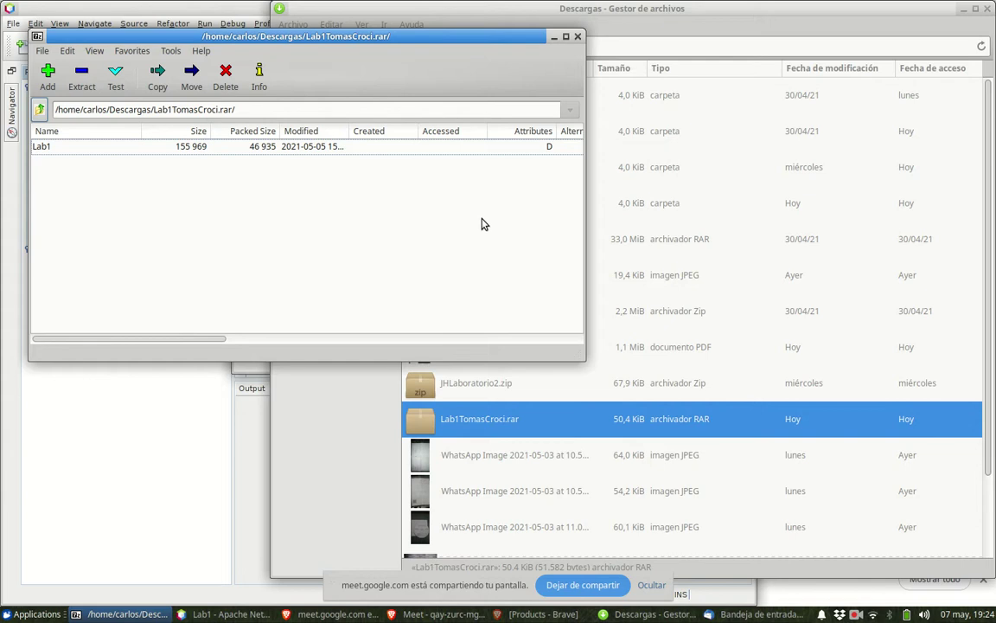
left_click(577, 36)
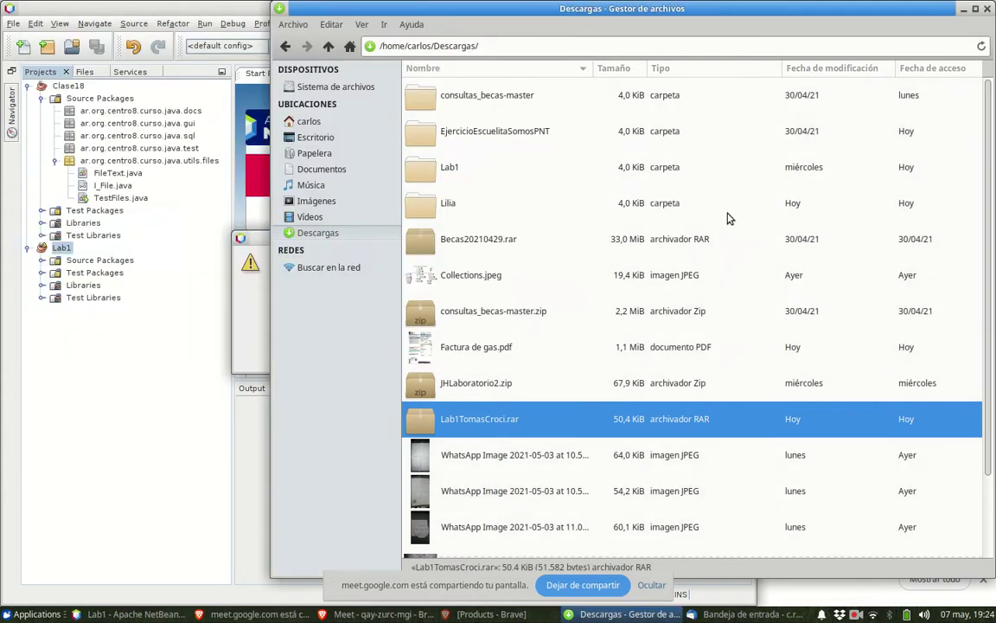
left_click(964, 8)
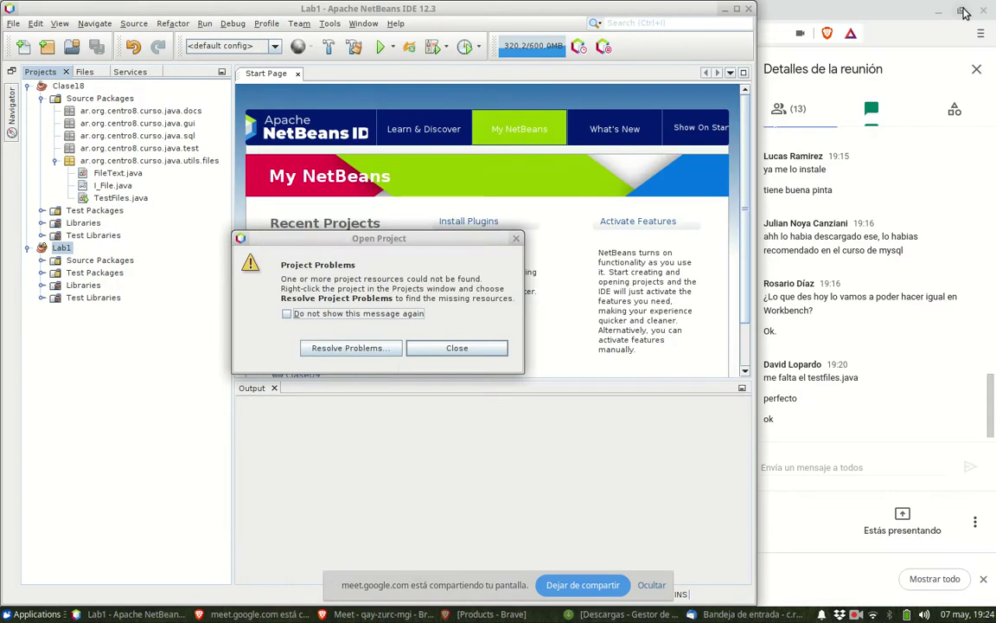
- Fix Lab1's invalid Java platform problem by downgrading its source/binary format to 11
left_click(349, 351)
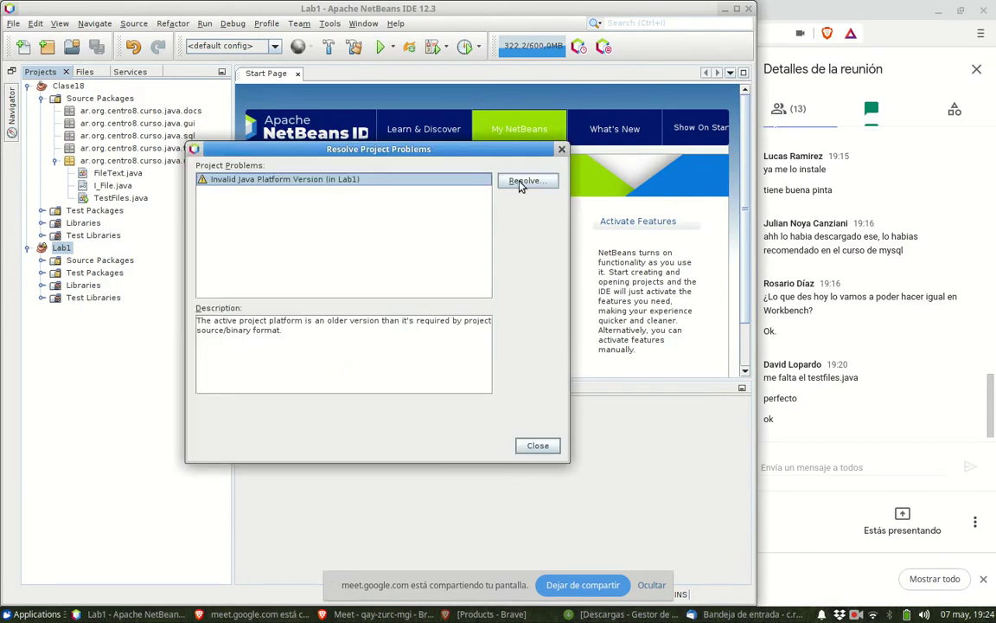
left_click(522, 182)
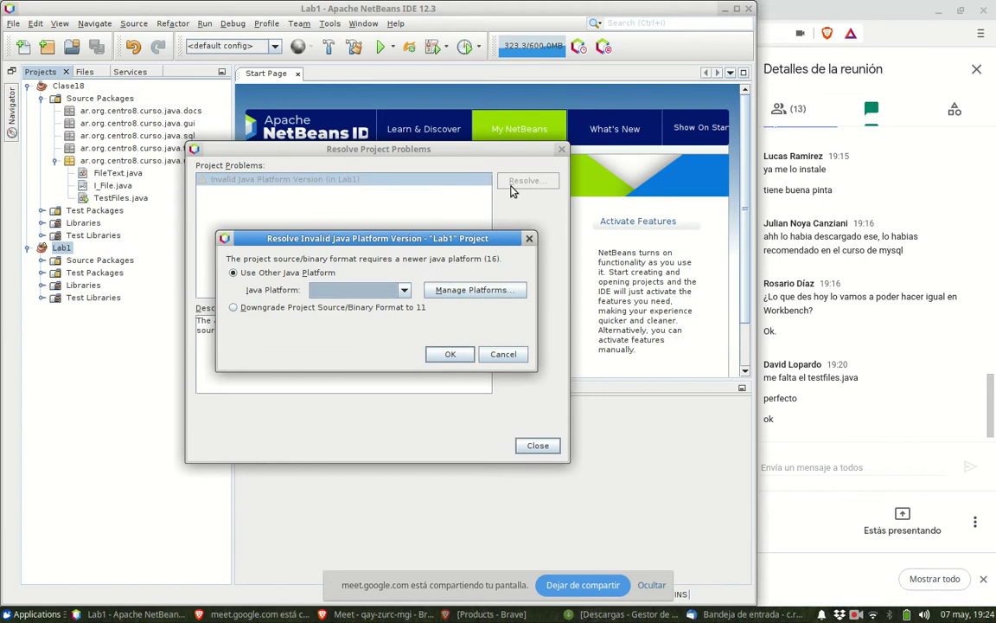
left_click(364, 290)
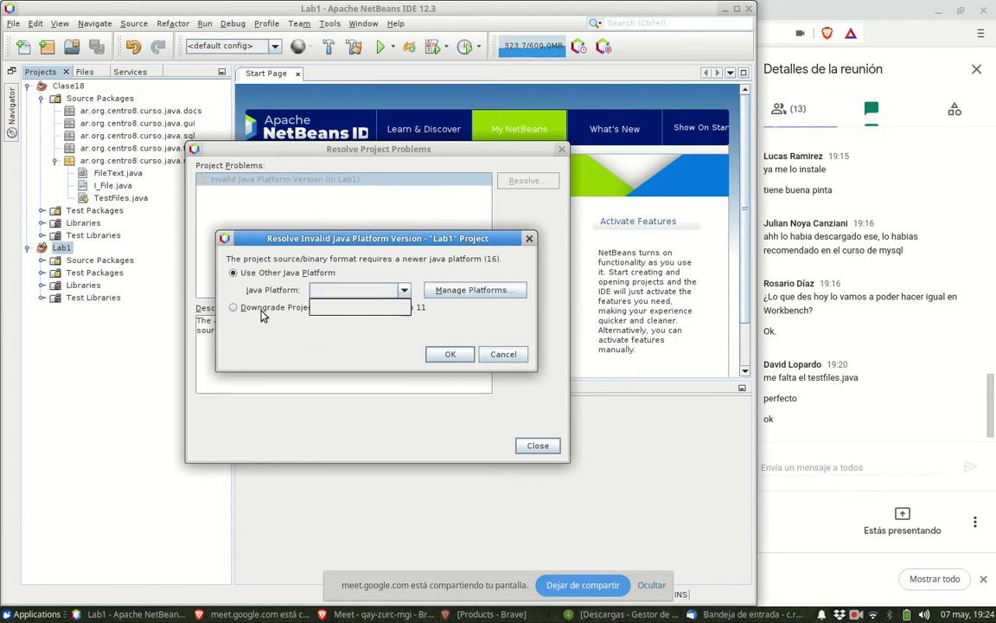
left_click(232, 309)
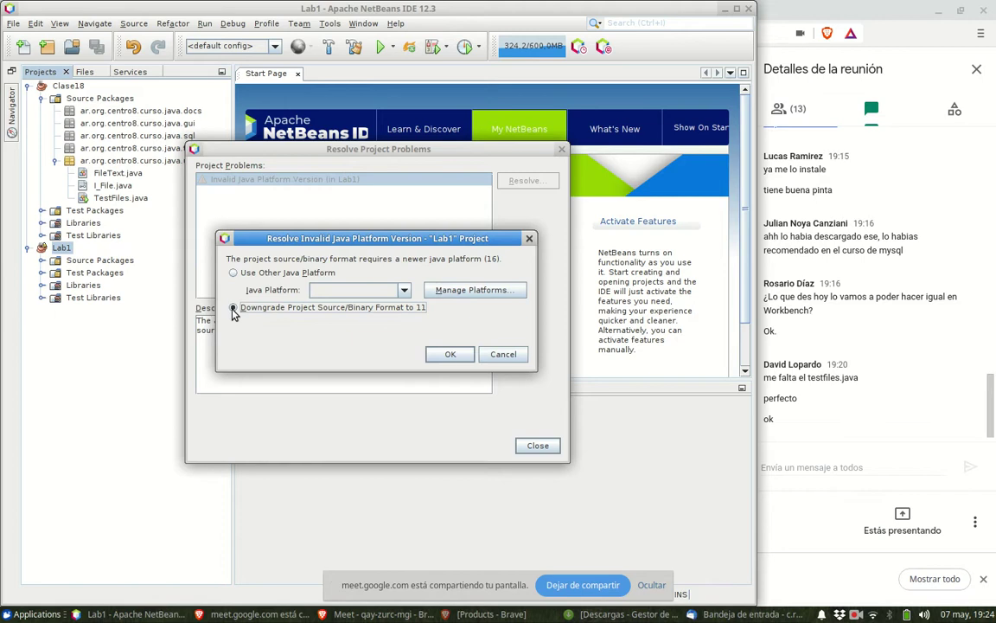
left_click(449, 356)
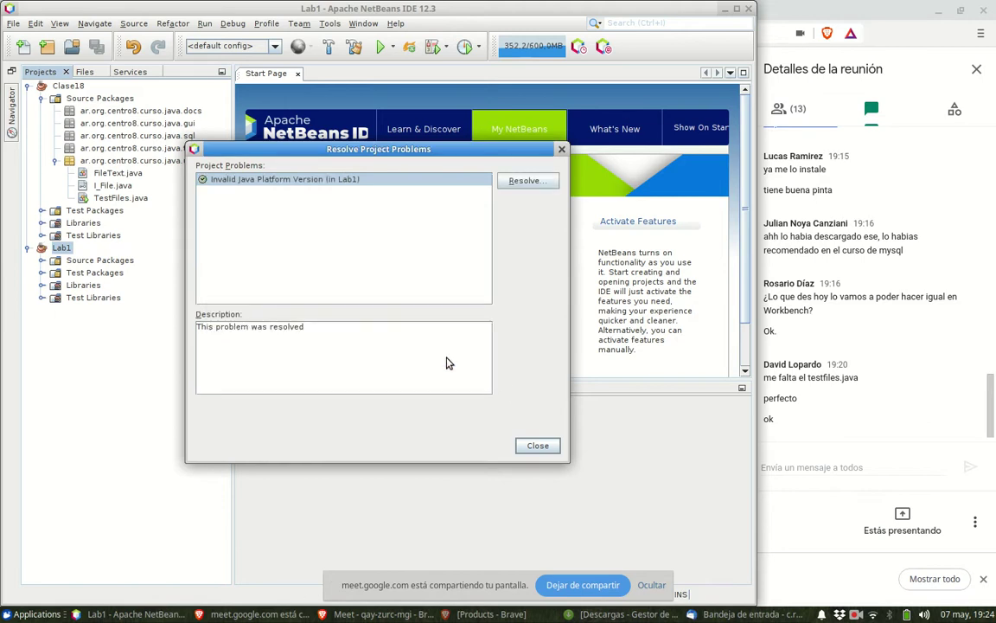
left_click(539, 446)
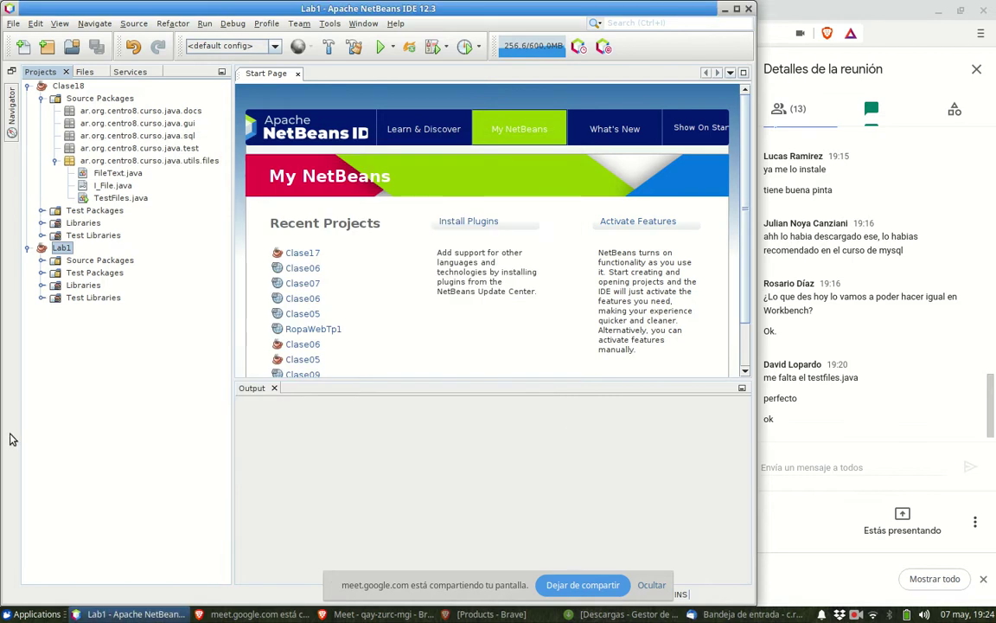
- View Lab1's UML.png diagram, then open Auto.java from the labo1.entities package
left_click(41, 260)
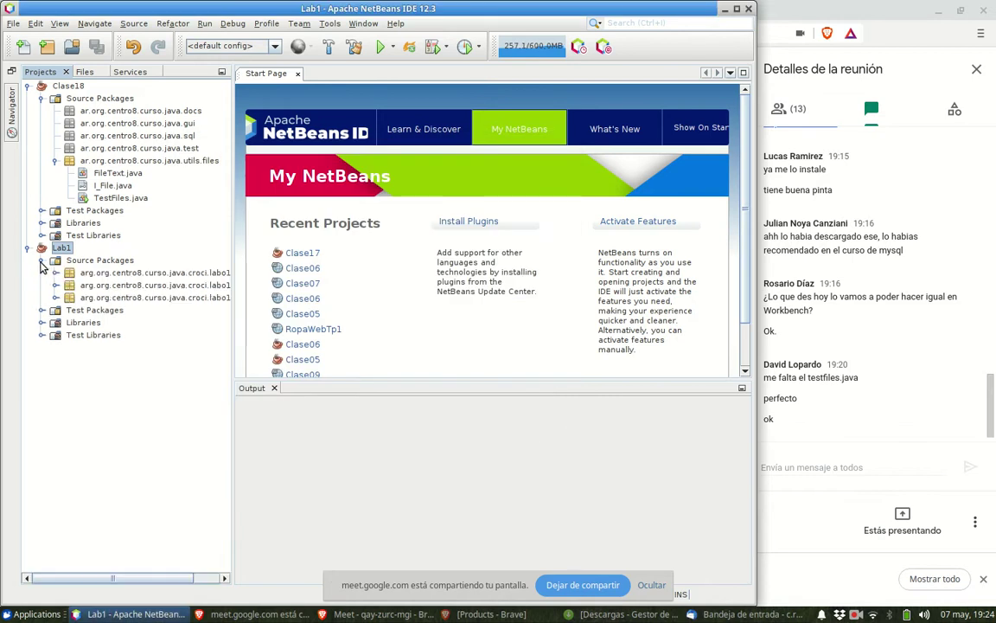
left_click_drag(228, 397, 321, 405)
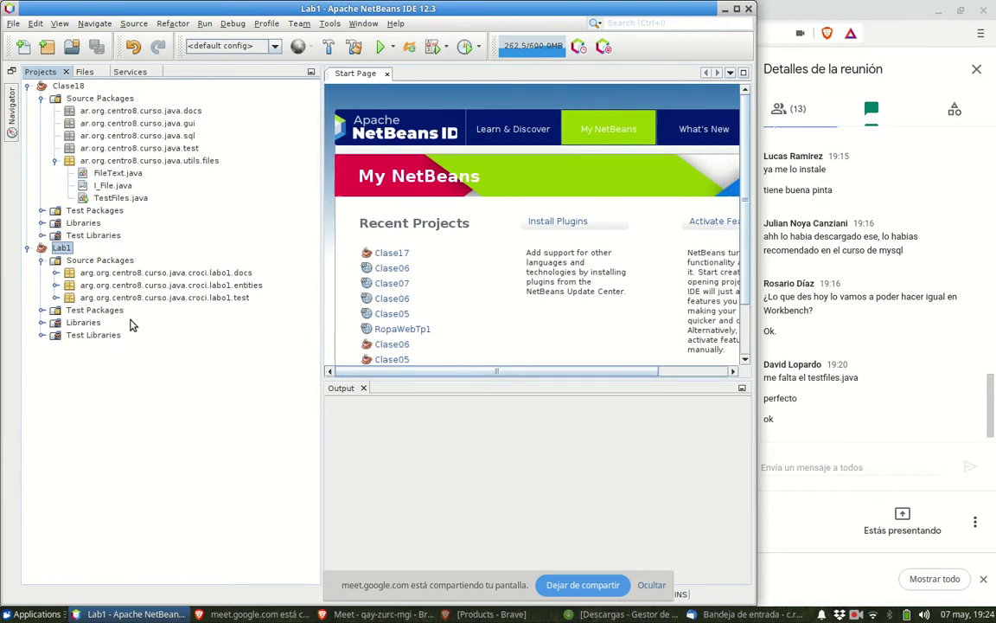
left_click(55, 272)
double_click(109, 297)
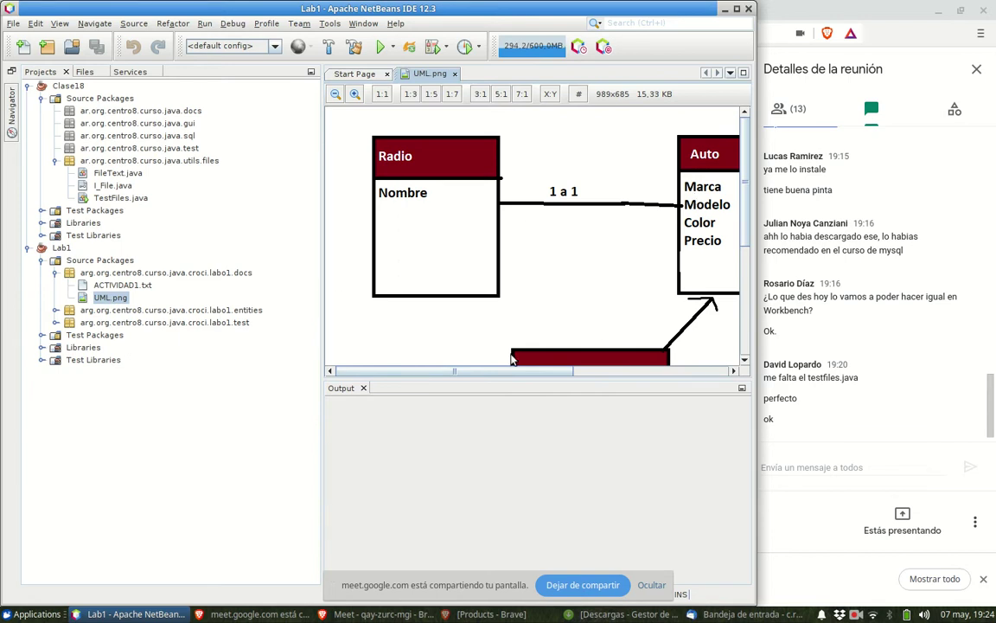
left_click_drag(510, 382, 514, 513)
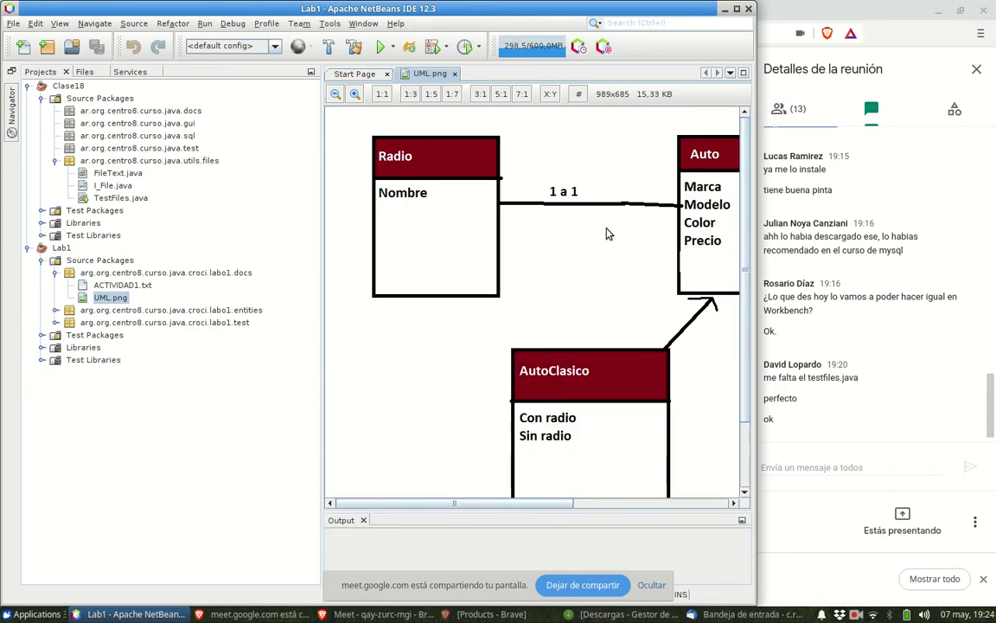
left_click(56, 310)
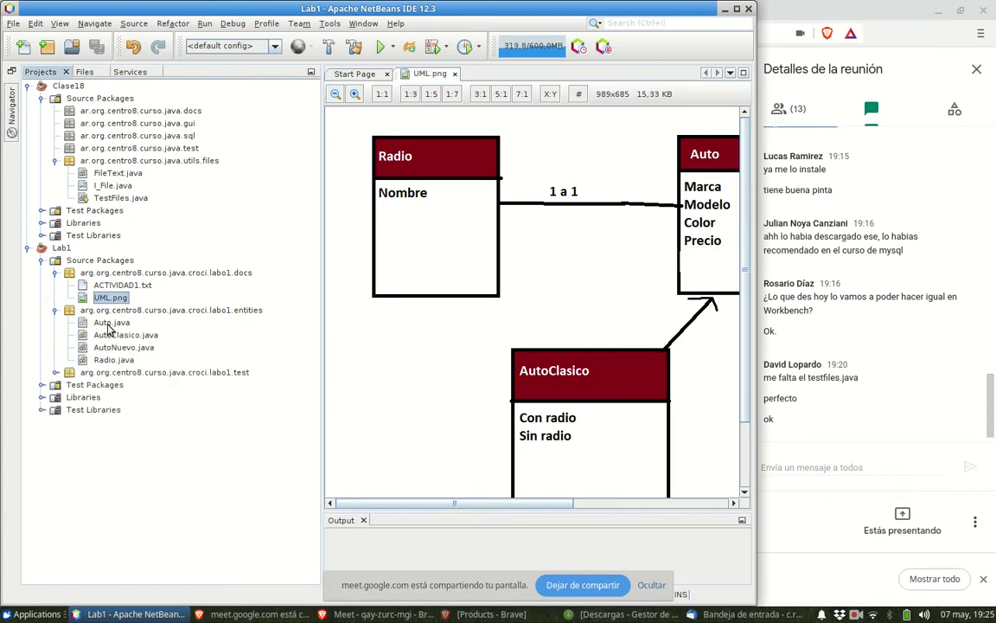
double_click(109, 322)
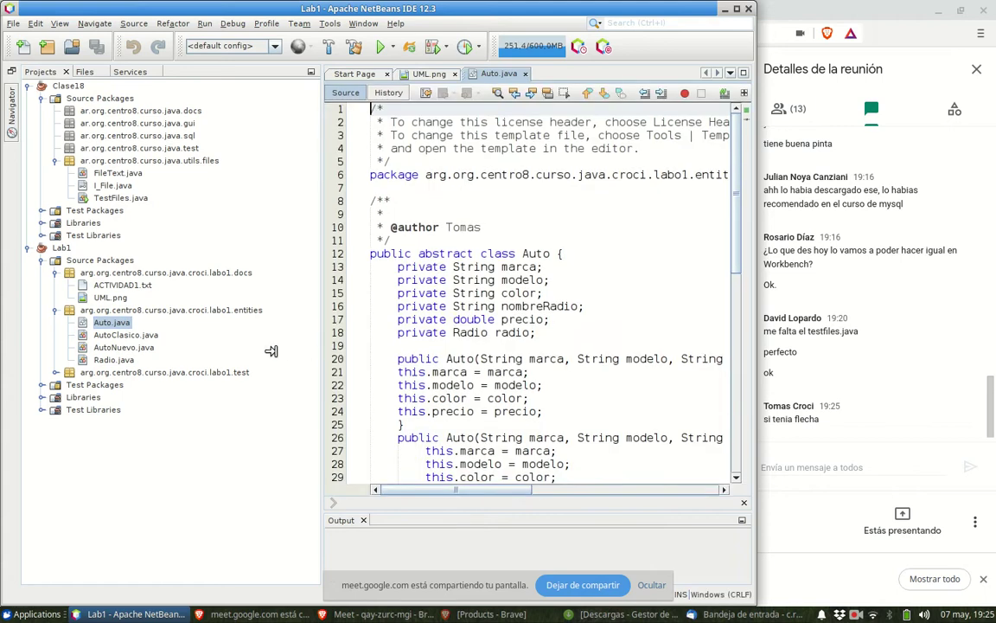
- Widen the code editor and scroll through Auto.java to its end
left_click_drag(271, 351, 269, 349)
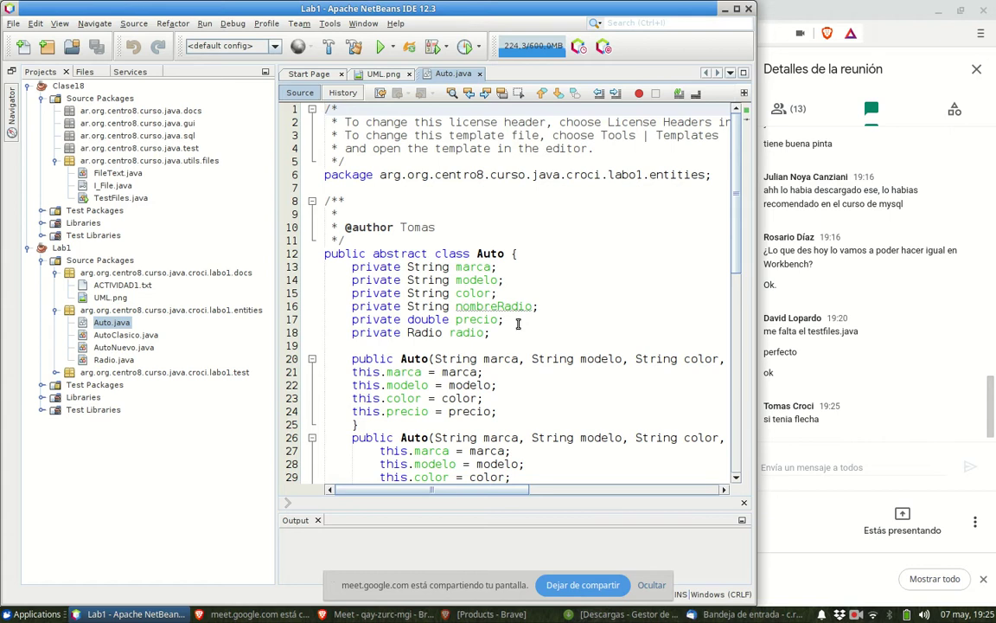
scroll(518, 323, "down", 4)
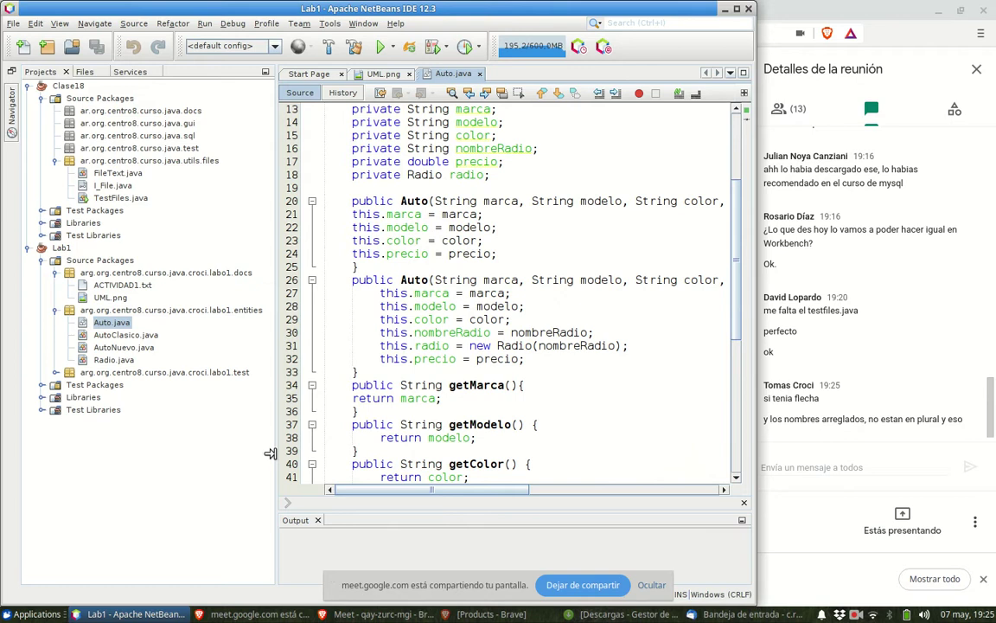
left_click_drag(271, 454, 219, 407)
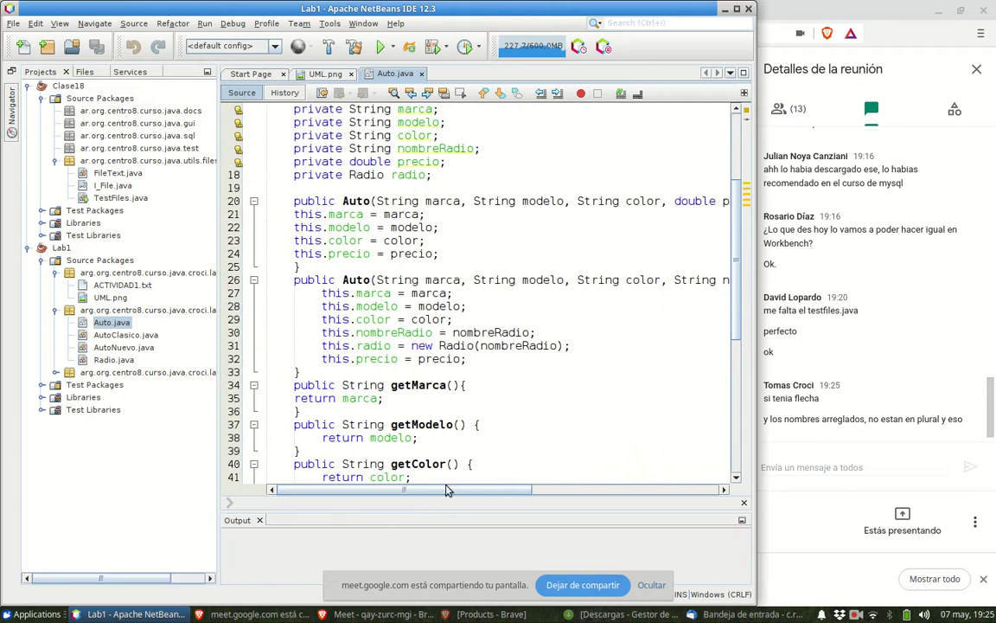
mouse_move(447, 491)
left_mouse_down()
mouse_move(614, 490)
mouse_move(442, 490)
left_mouse_up()
left_click_drag(441, 493, 209, 502)
scroll(286, 411, "down", 4)
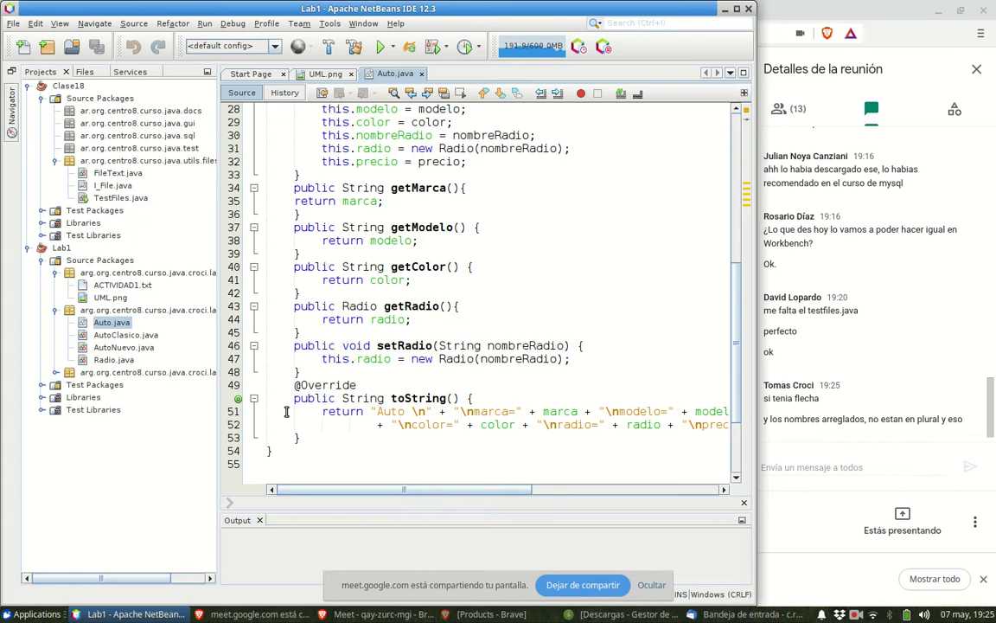
scroll(286, 412, "down", 2)
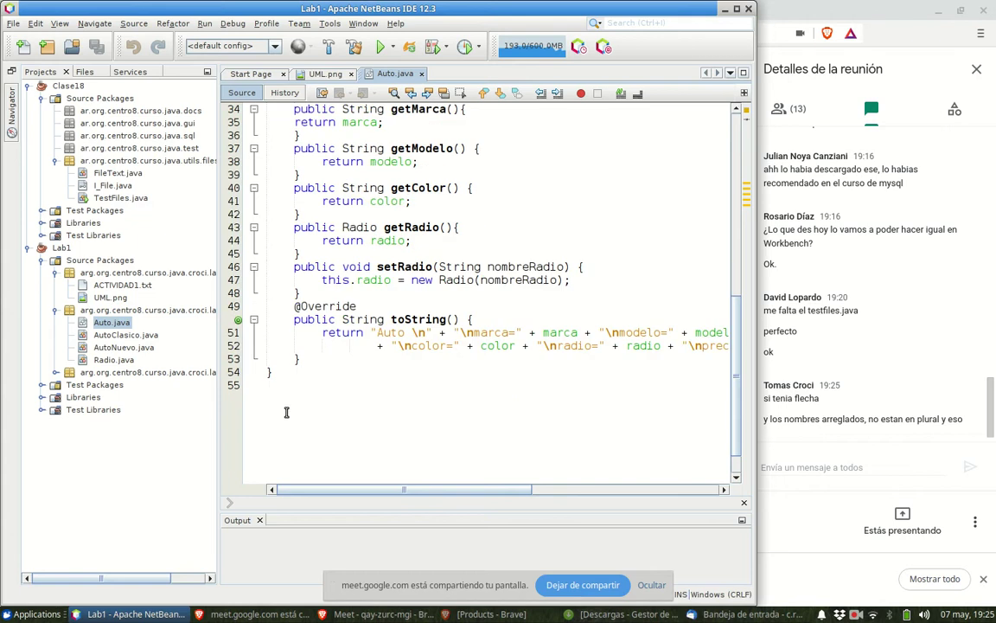
- Open AutoClasico.java and AutoNuevo.java in editor tabs
double_click(121, 336)
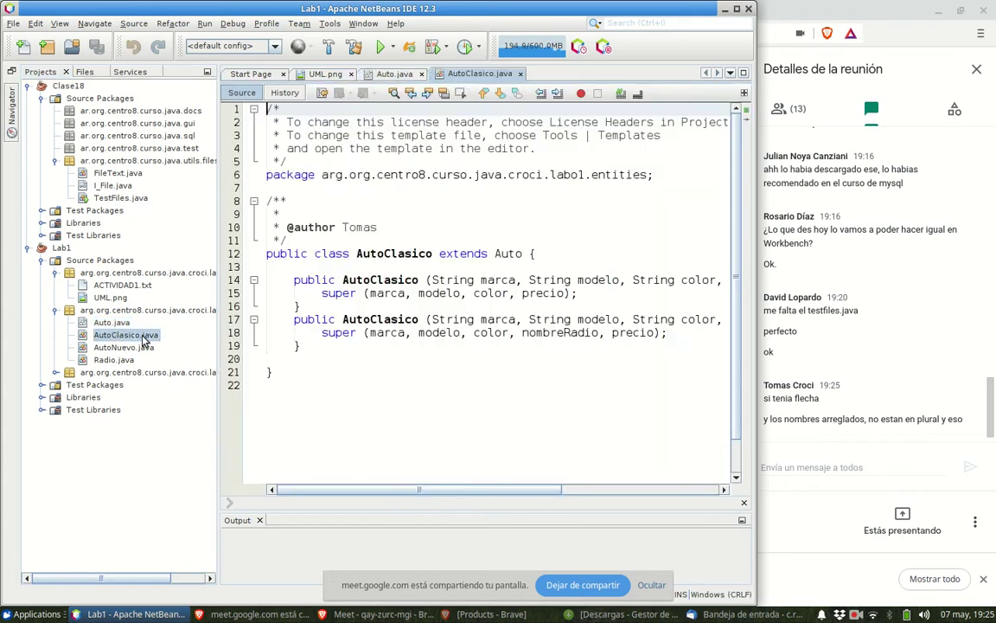
left_click(123, 349)
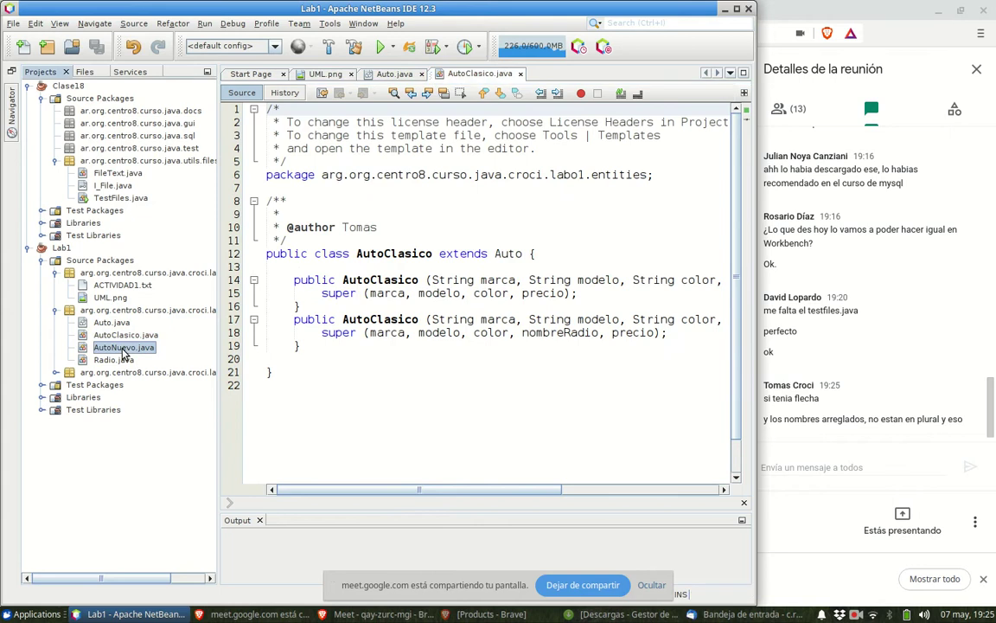
double_click(123, 350)
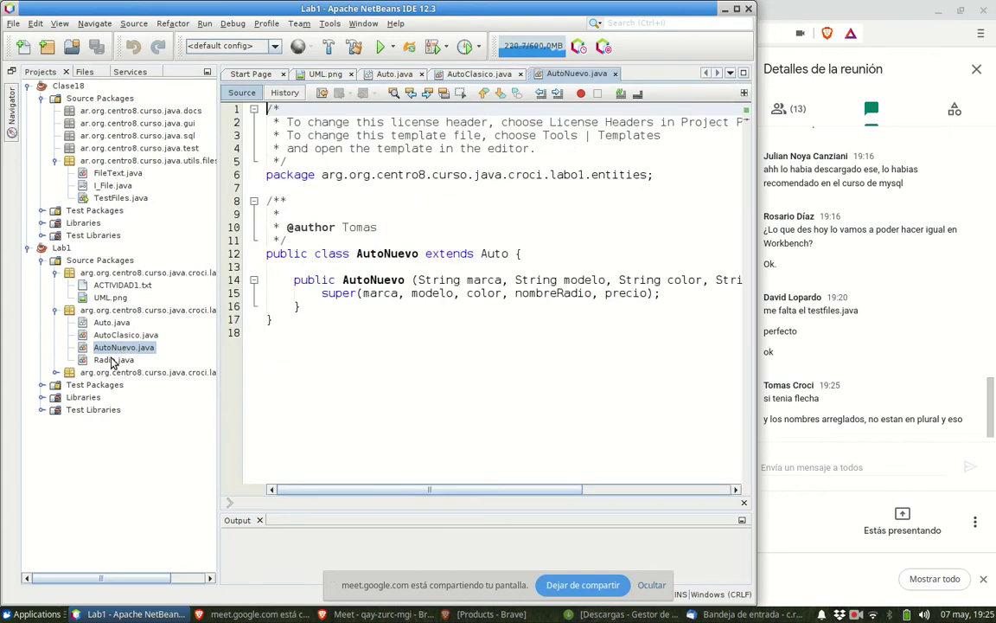
- Open Radio.java and give its setNombre method a 'String nombre' parameter
double_click(111, 360)
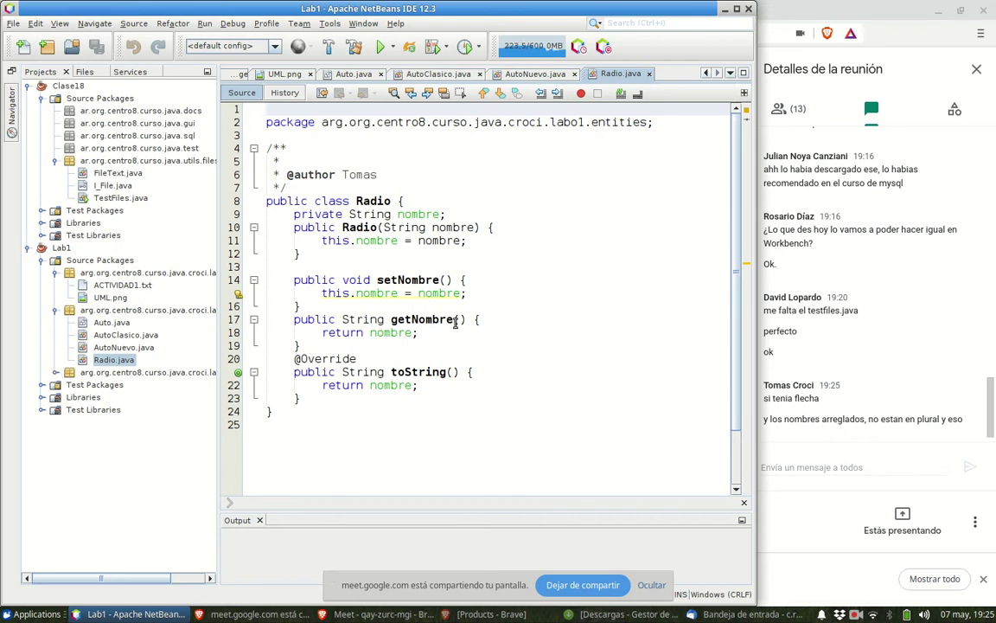
left_click(446, 280)
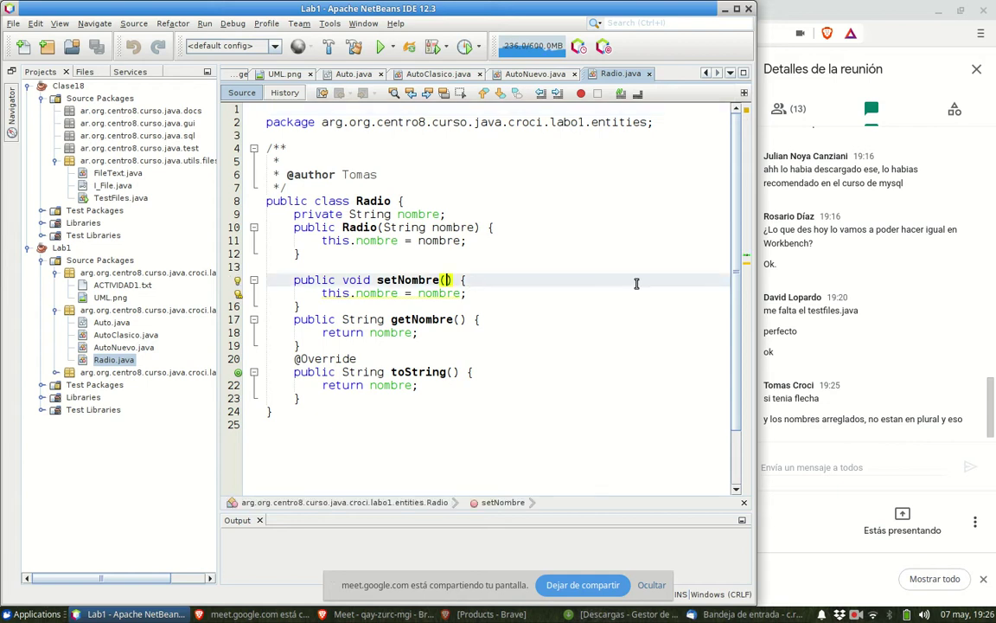
type("String nombre")
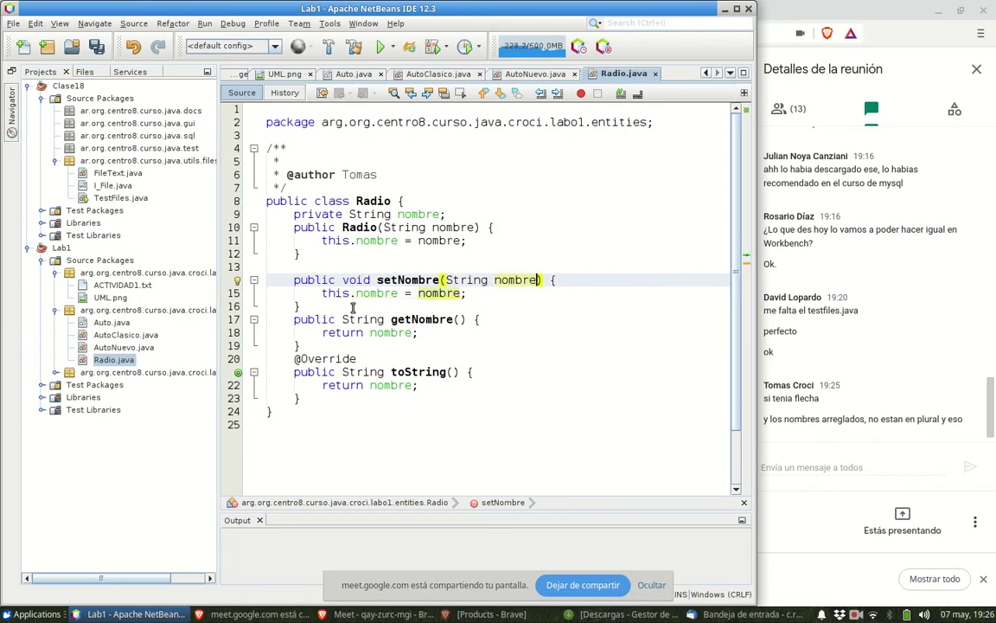
left_click_drag(284, 276, 326, 346)
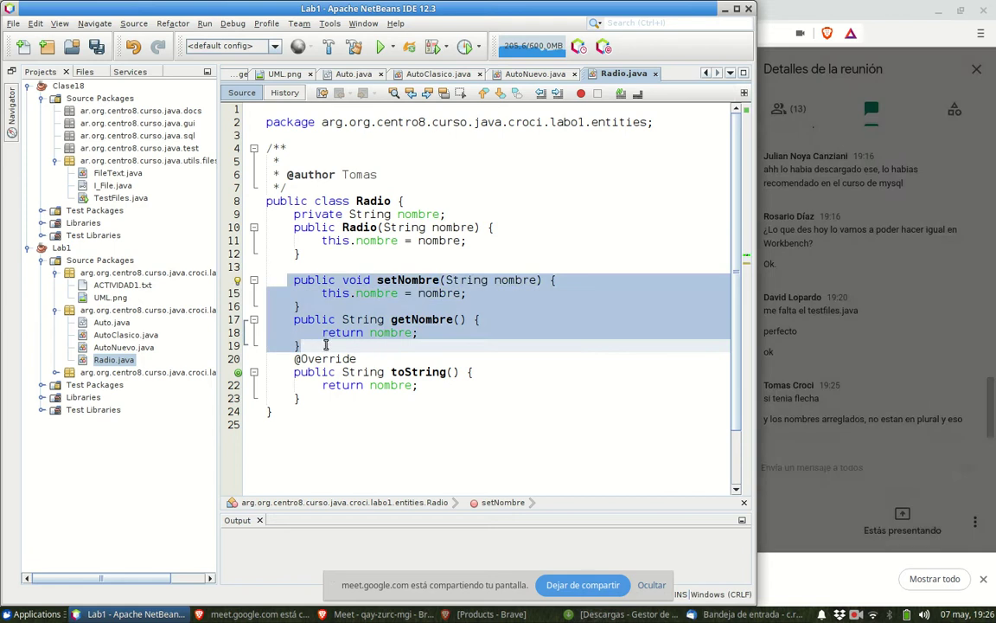
key("alt+Tab")
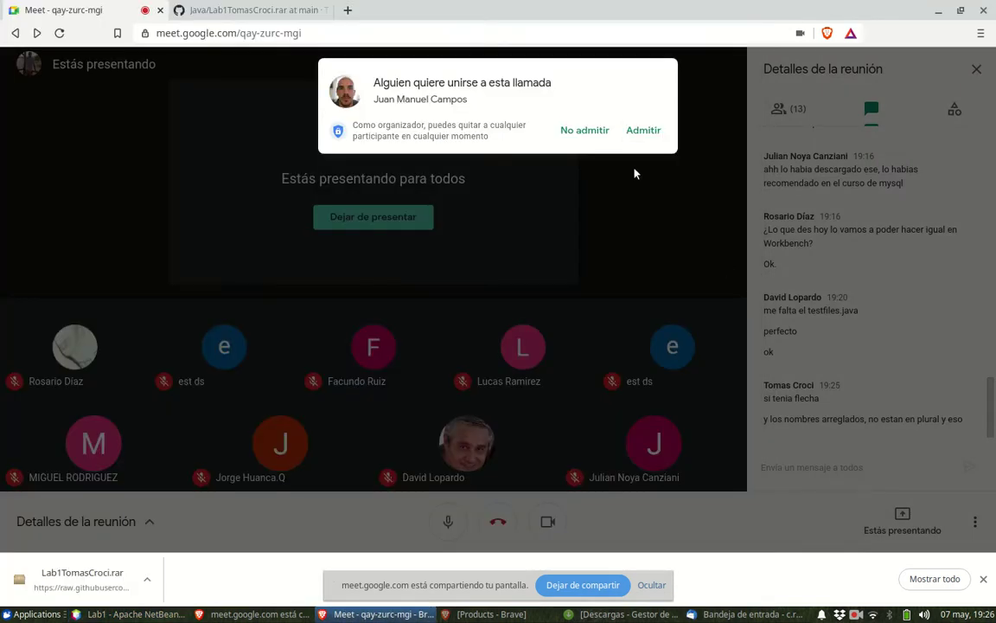
- Admit the waiting guest to the Meet call and dismiss the screen-sharing notification
left_click(644, 131)
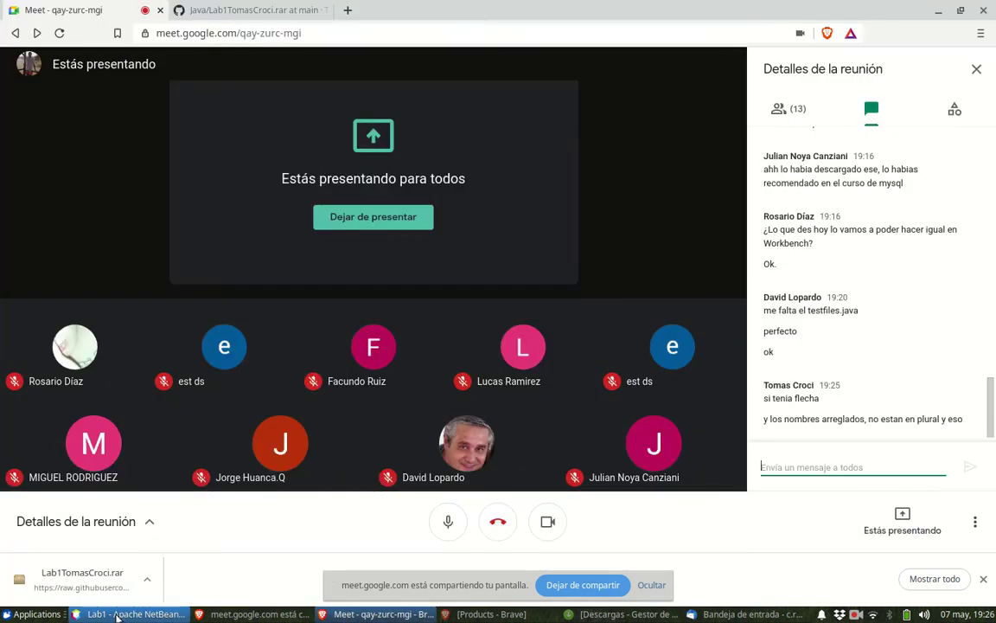
left_click(121, 615)
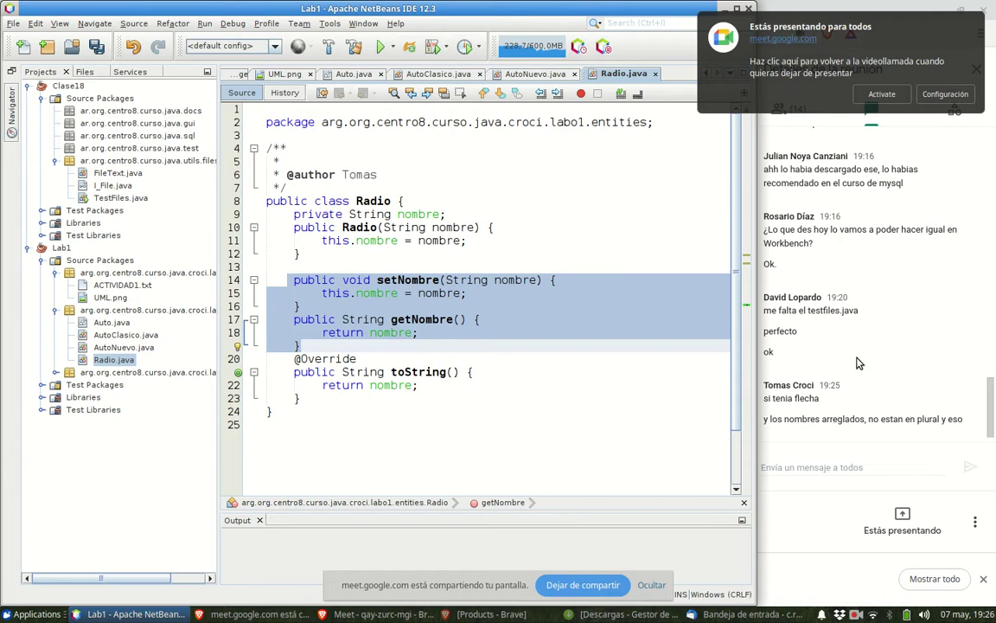
left_click(755, 101)
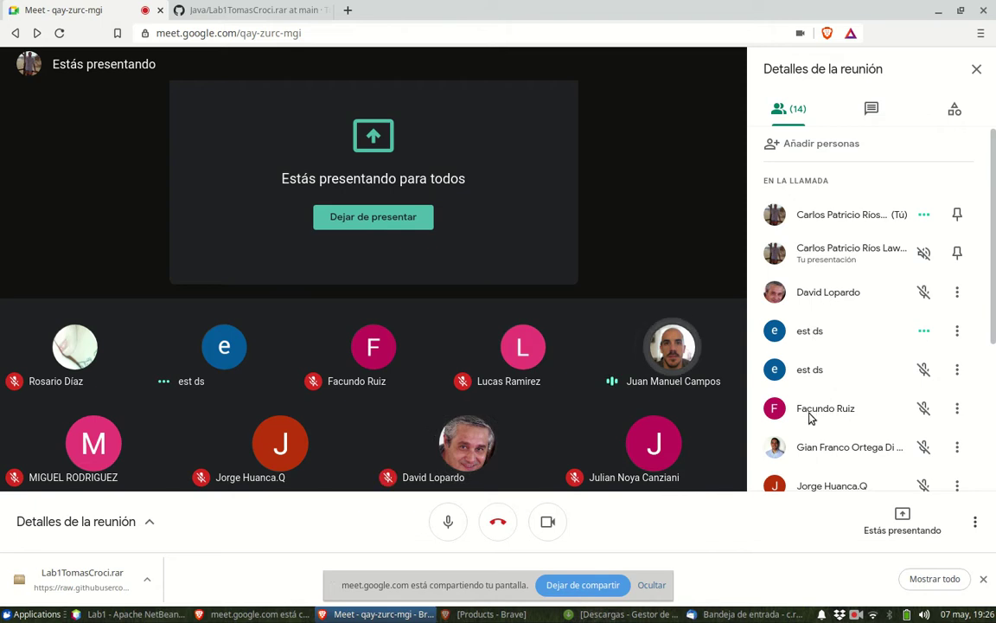
scroll(813, 431, "down", 1)
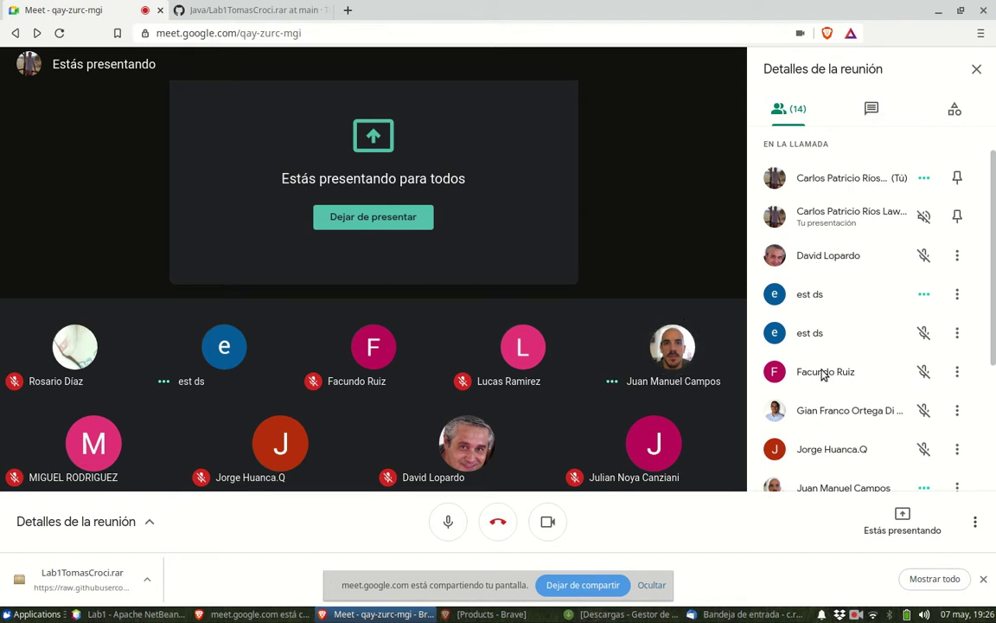
scroll(824, 445, "down", 2)
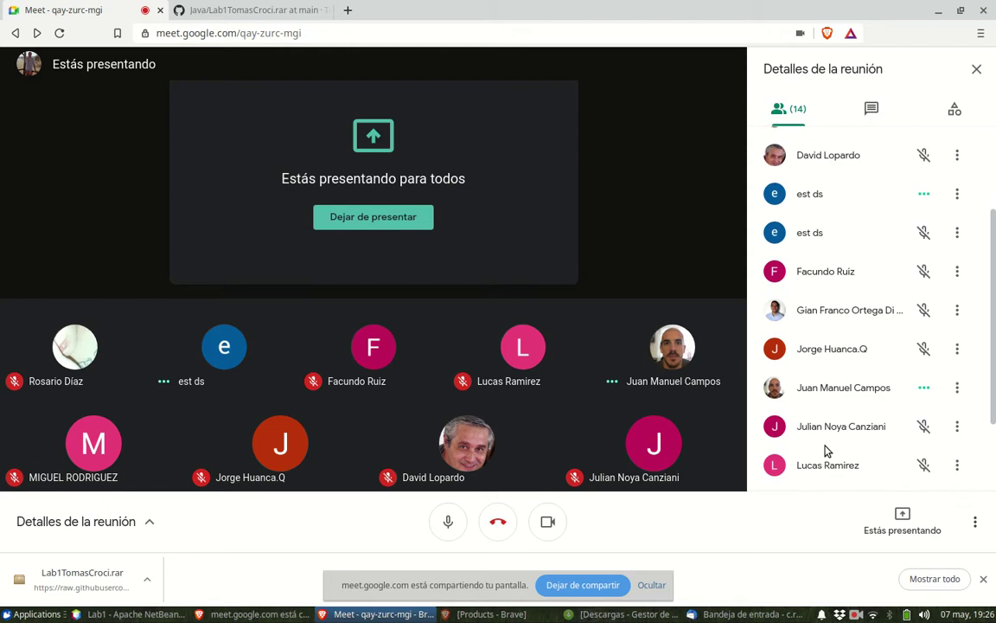
scroll(825, 449, "down", 2)
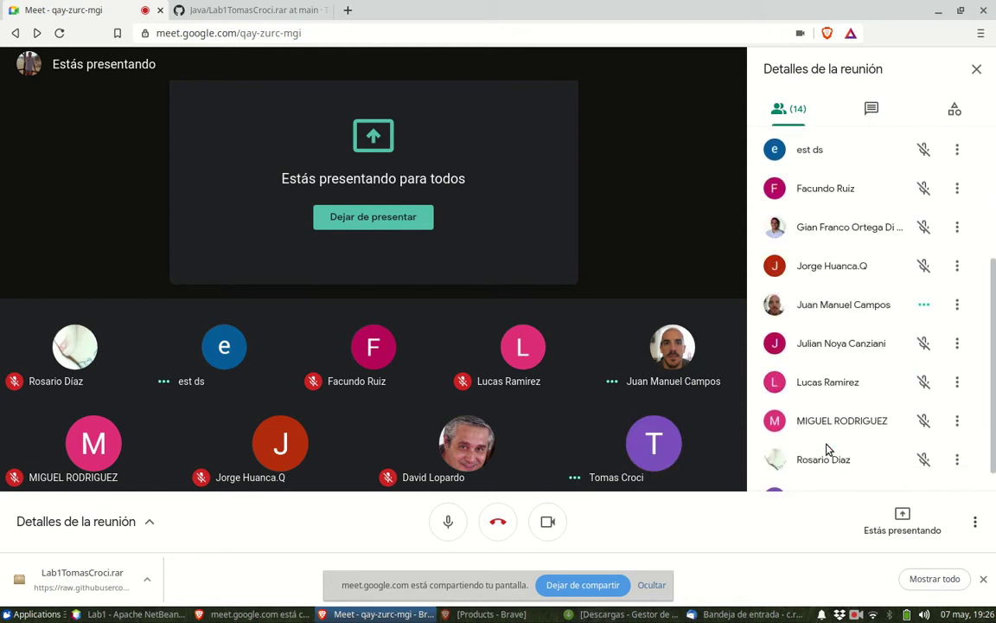
scroll(826, 449, "down", 1)
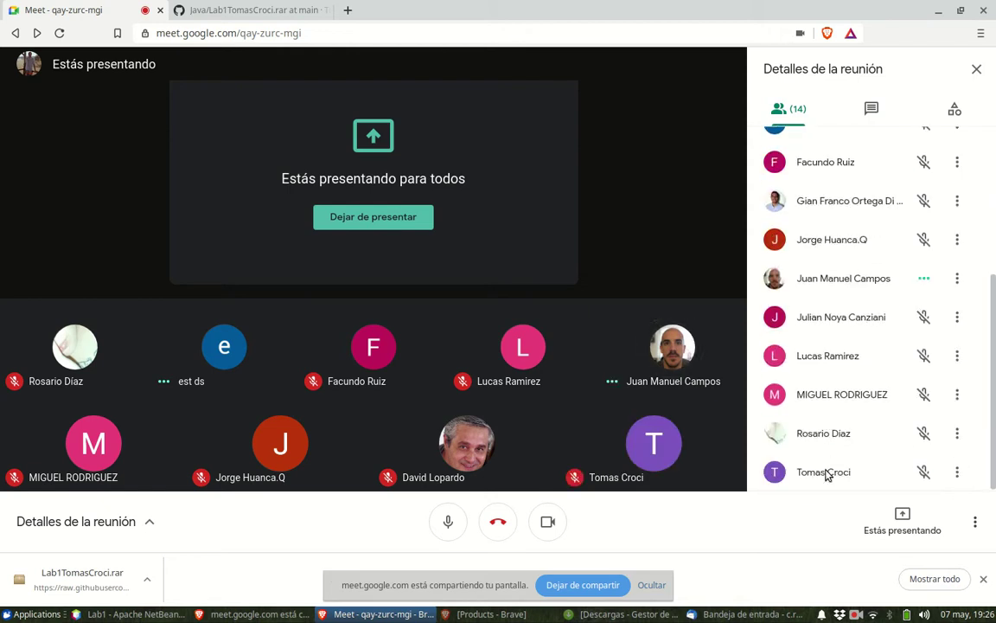
scroll(826, 458, "up", 8)
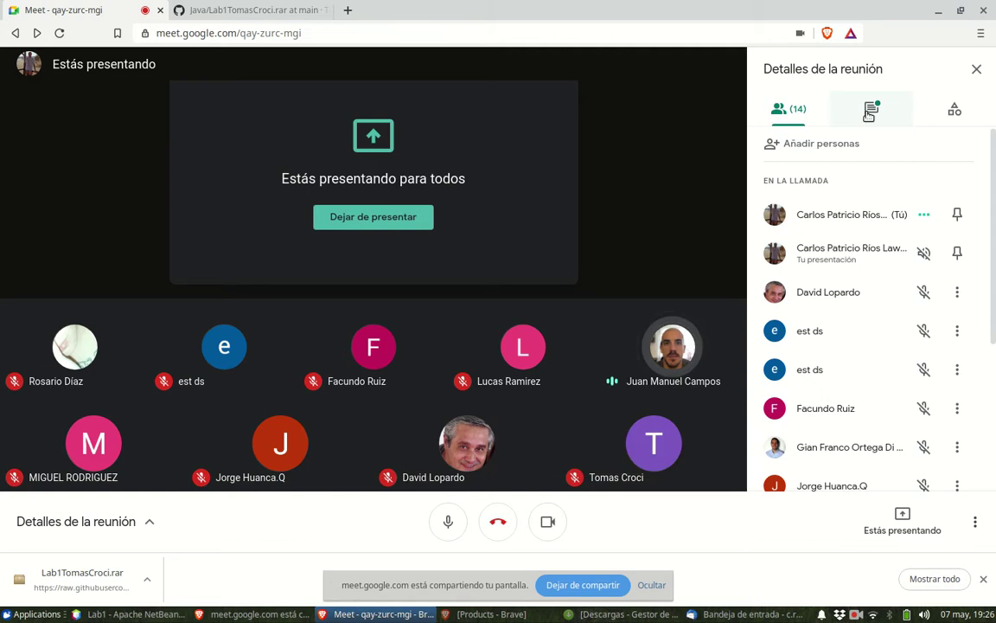
- Check the chat's attendance replies and participant list, then return to NetBeans
left_click(869, 115)
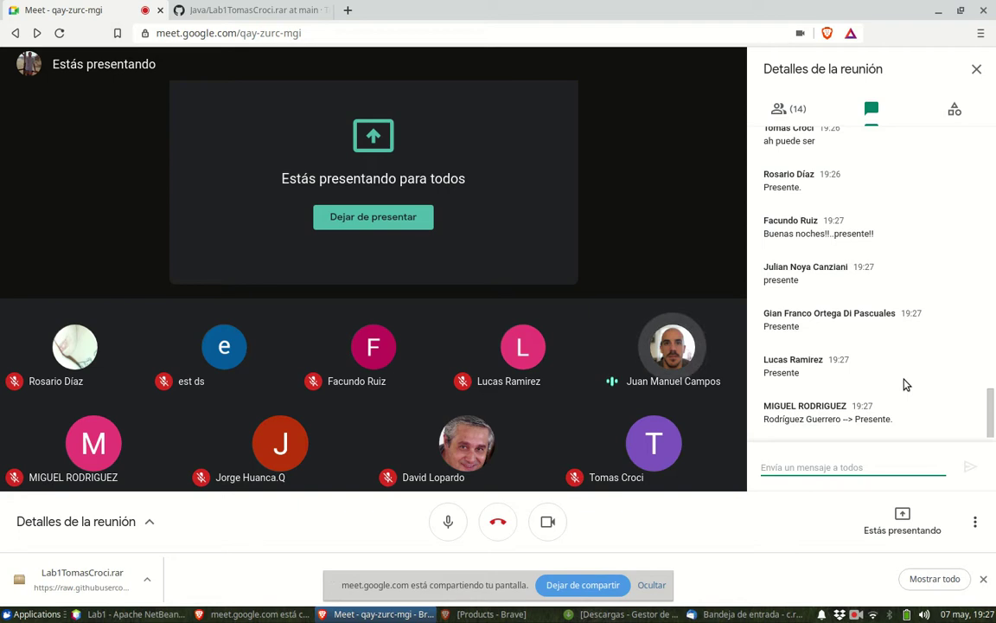
left_click(796, 111)
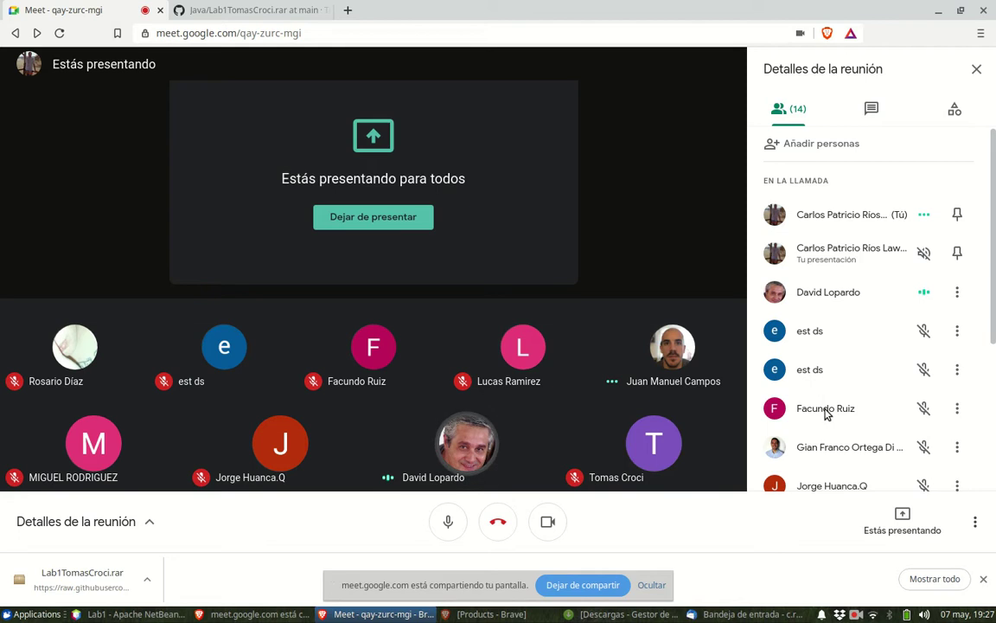
scroll(823, 414, "down", 3)
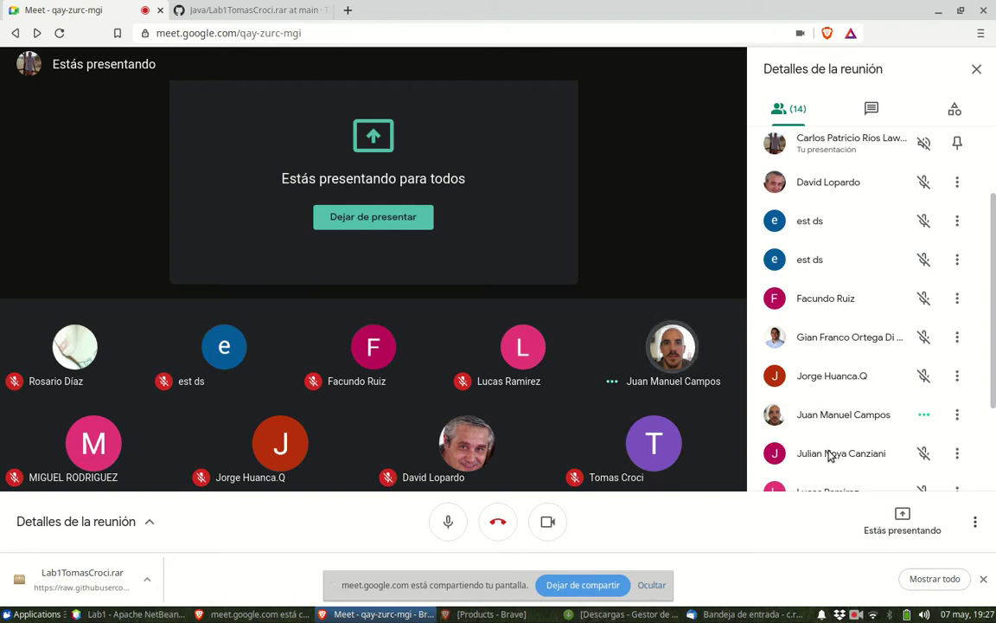
scroll(829, 456, "down", 3)
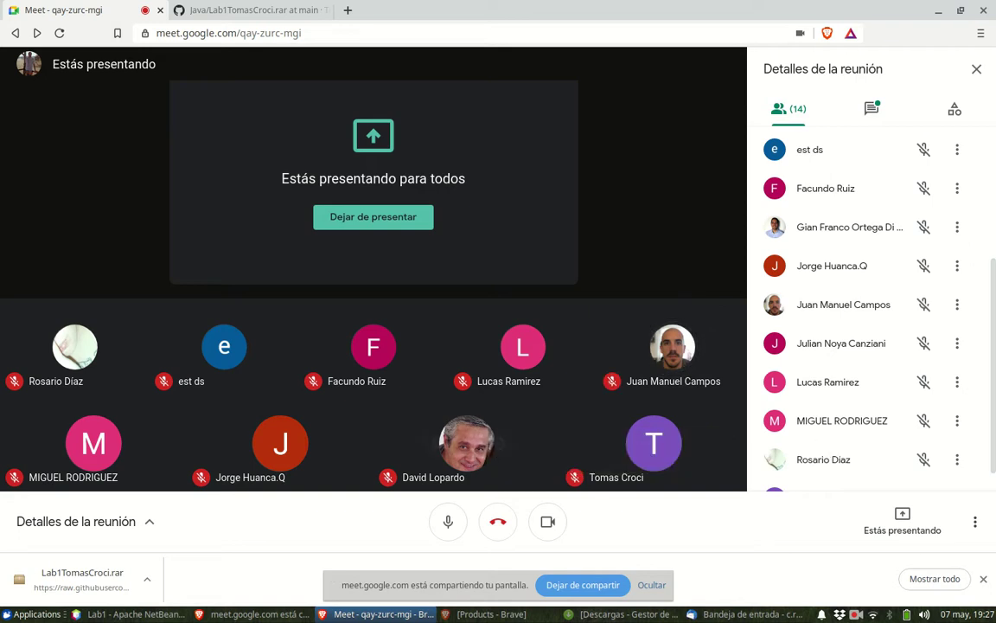
left_click(875, 109)
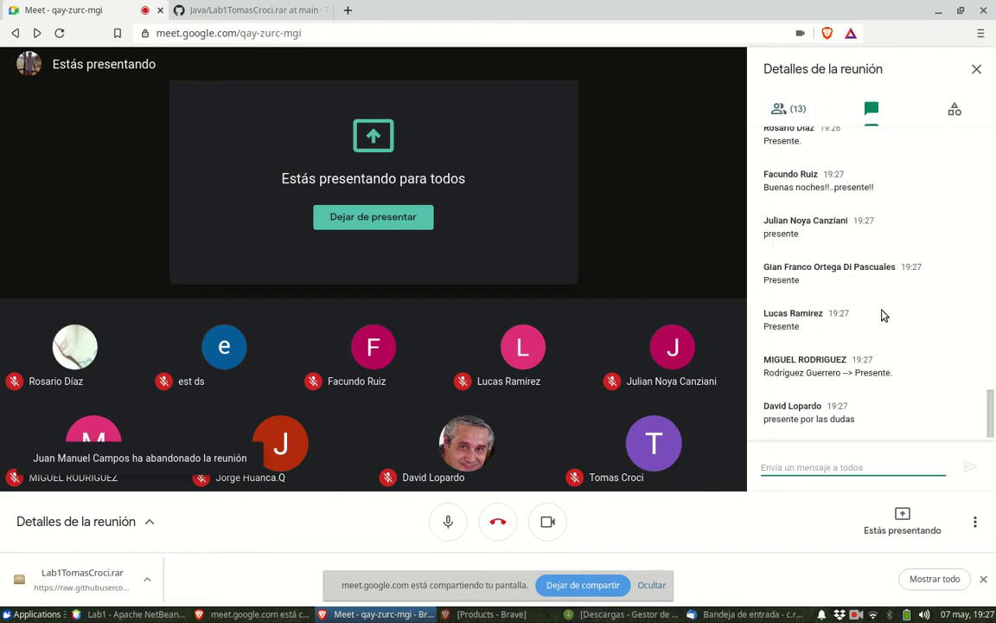
left_click(130, 614)
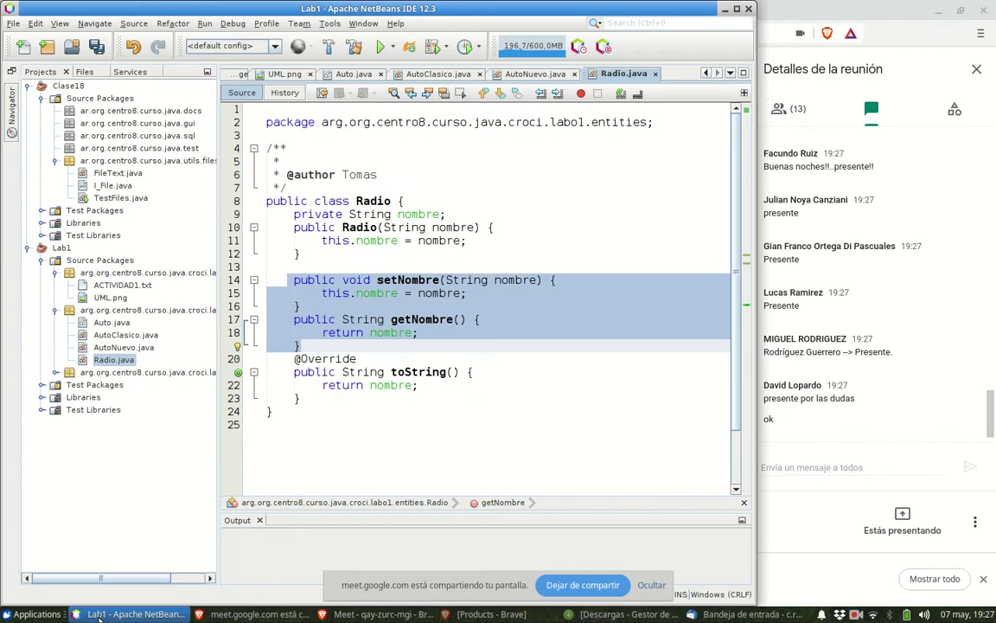
- Replace Radio.java's hand-written accessors with a generated getter and setter for nombre
key("Escape")
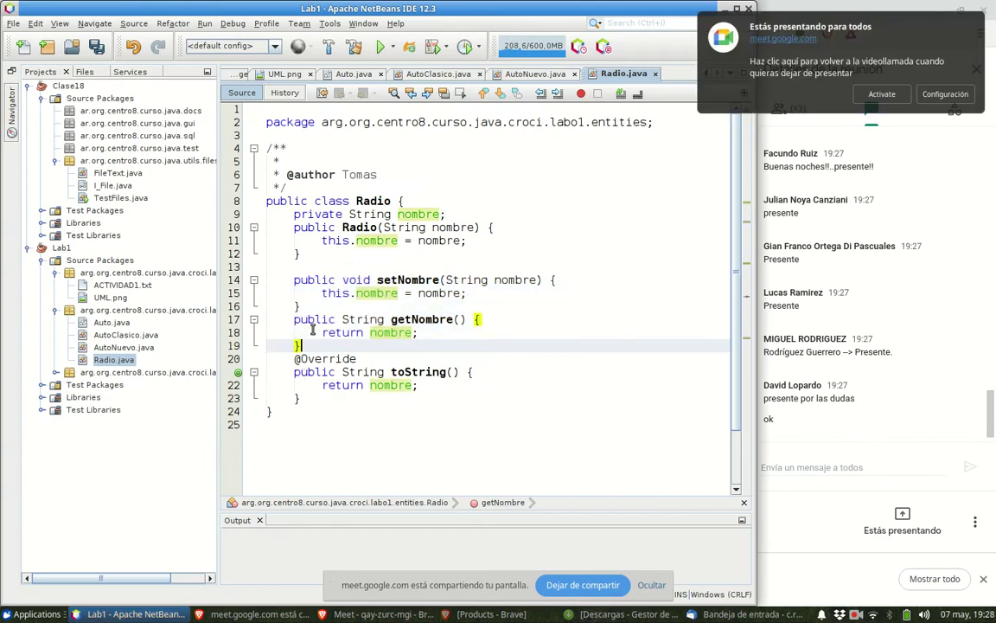
left_click(279, 279, "shift")
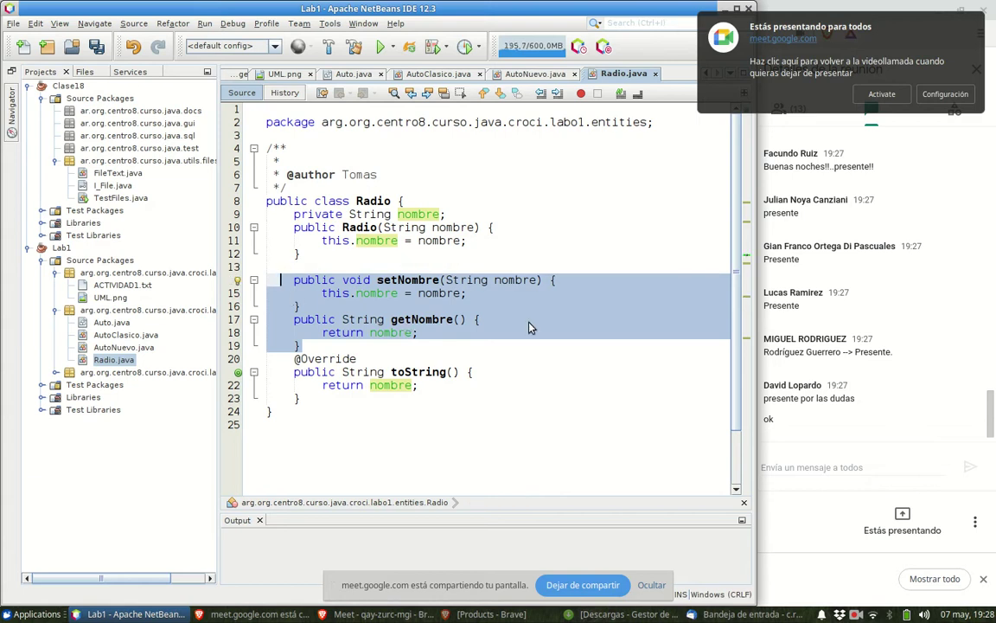
key("Delete")
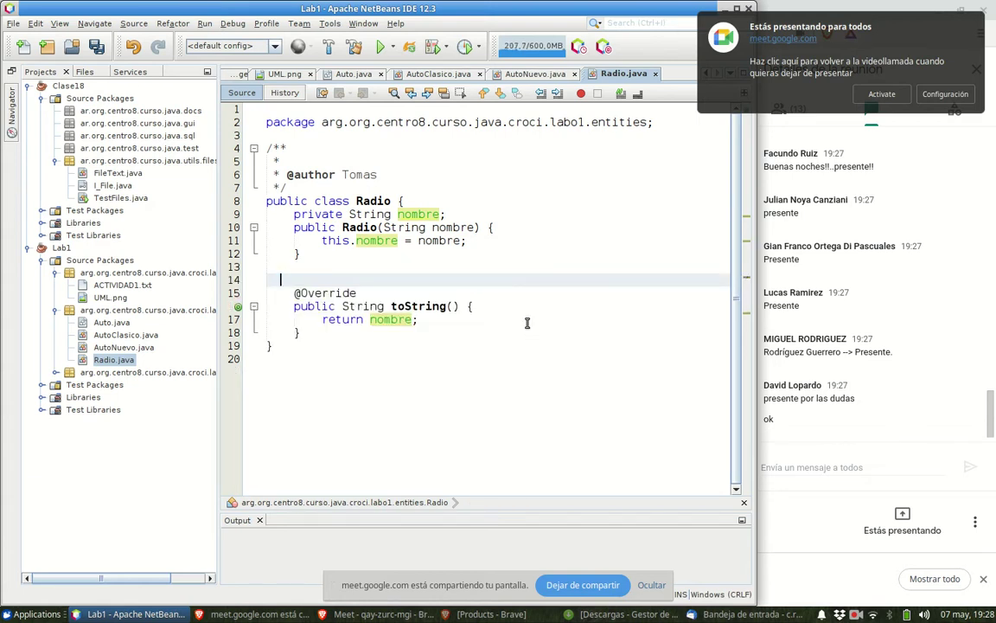
right_click(303, 281)
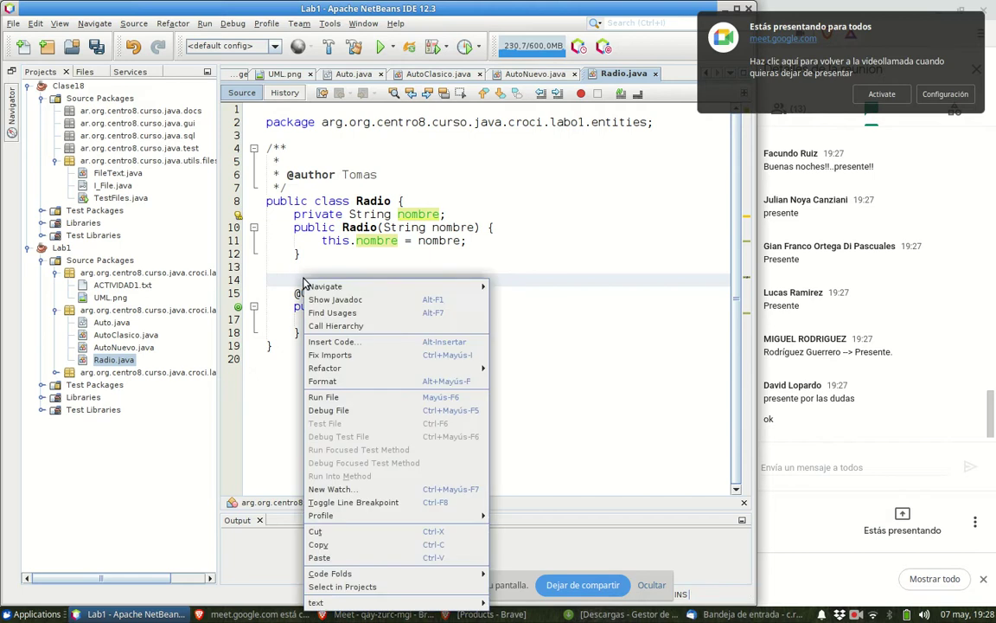
left_click(346, 339)
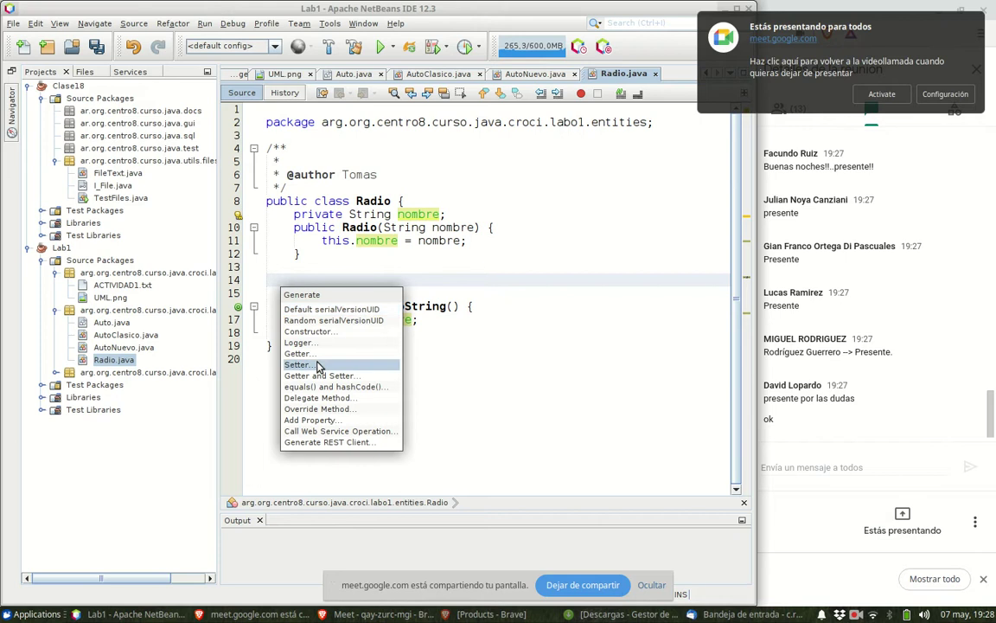
left_click(318, 375)
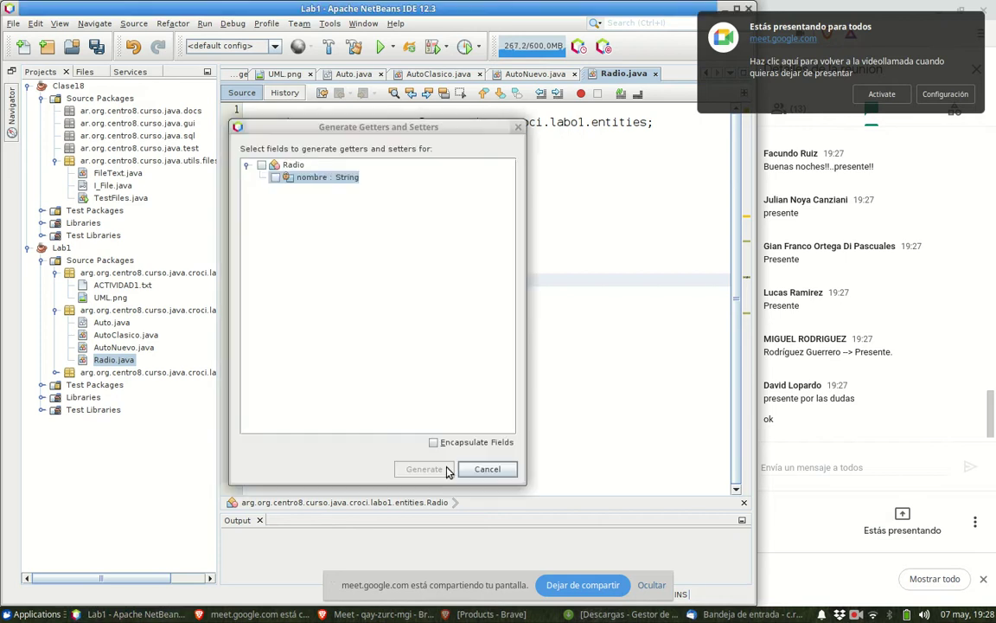
left_click(260, 165)
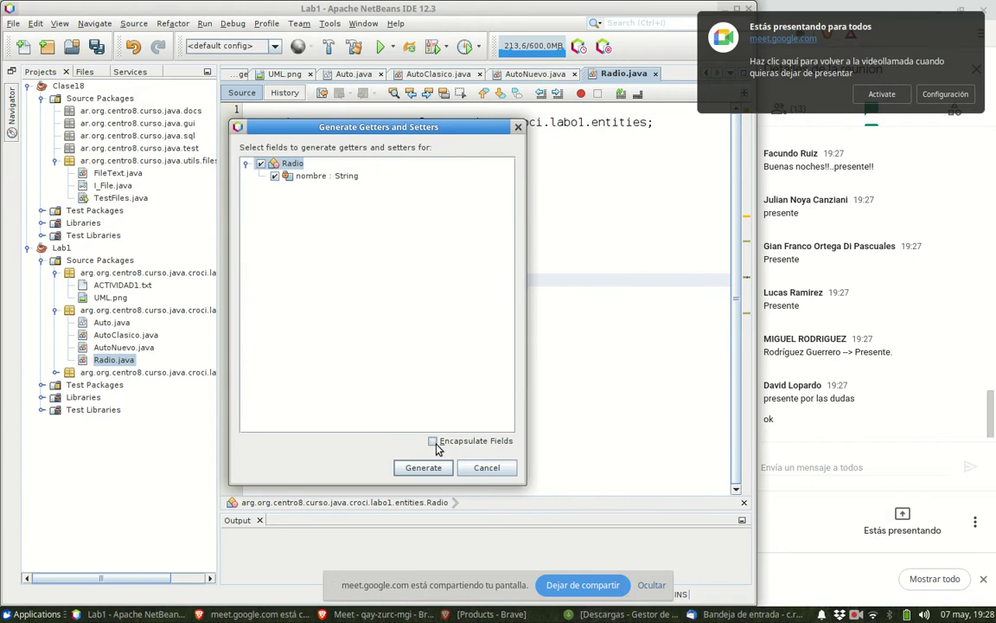
left_click(421, 467)
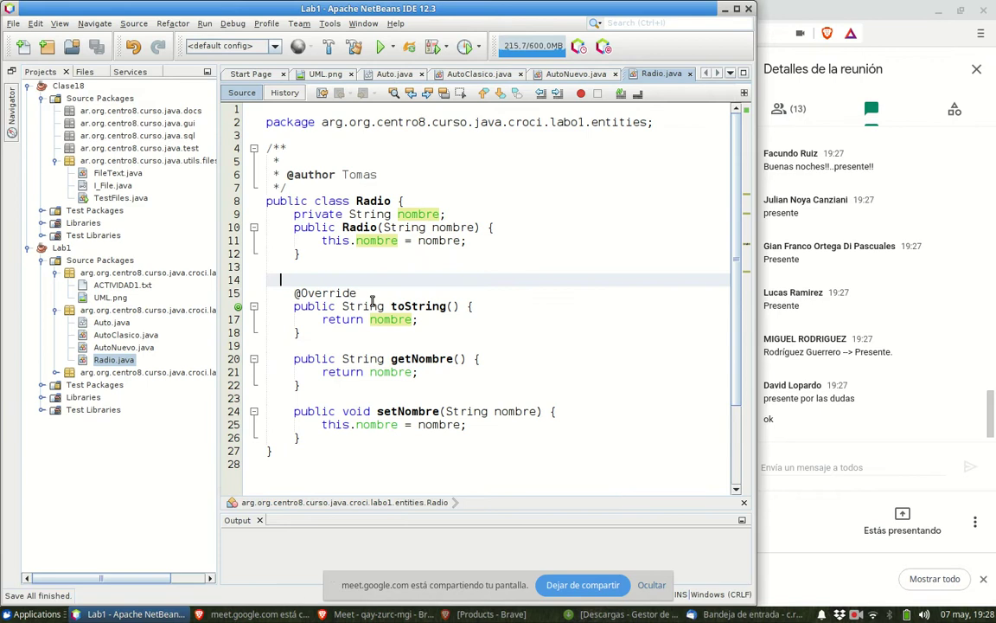
- Open Test.java from Lab1's test package in a wider editor, scrolled to main's end
left_click(117, 347)
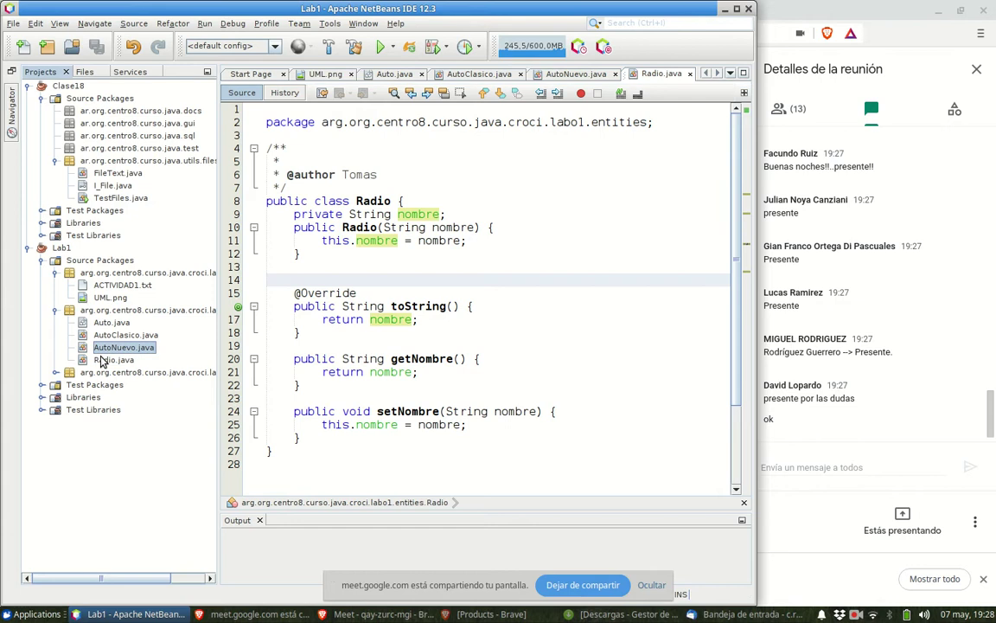
left_click(56, 373)
left_click(67, 385)
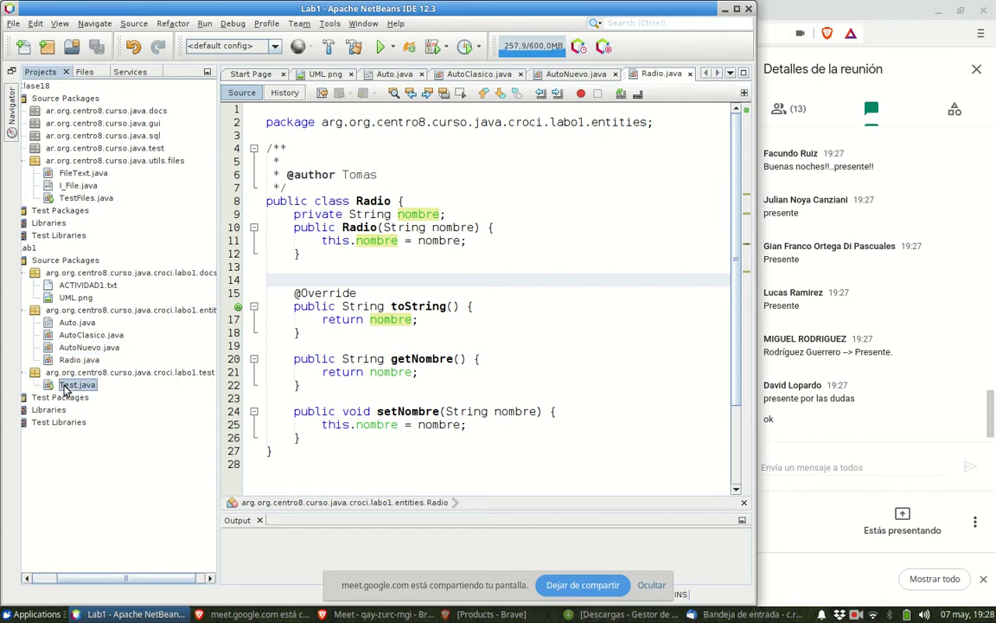
double_click(68, 385)
left_click_drag(102, 578, 77, 578)
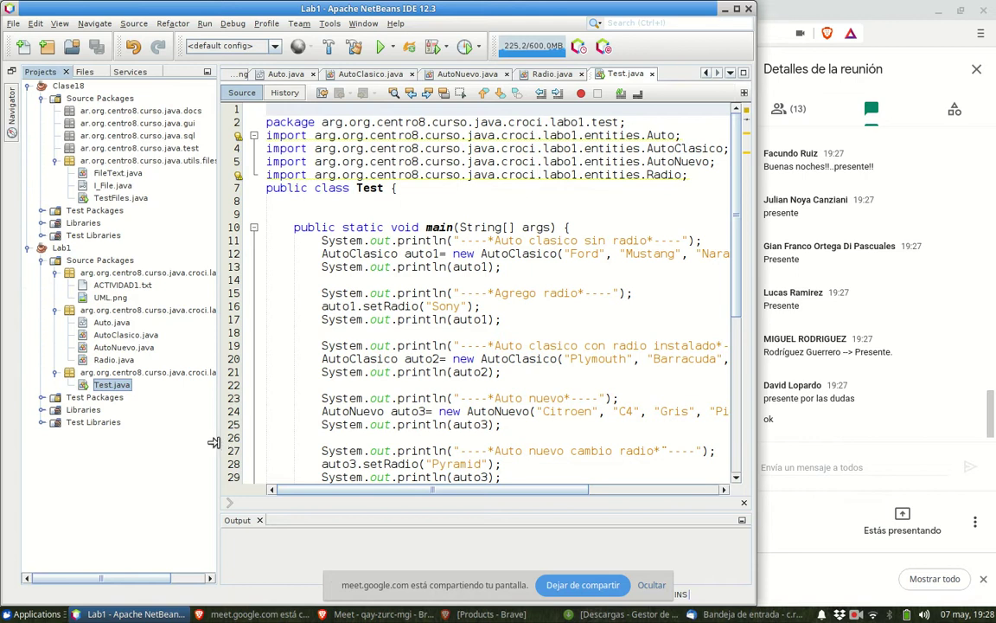
left_click_drag(214, 442, 165, 447)
scroll(549, 378, "down", 6)
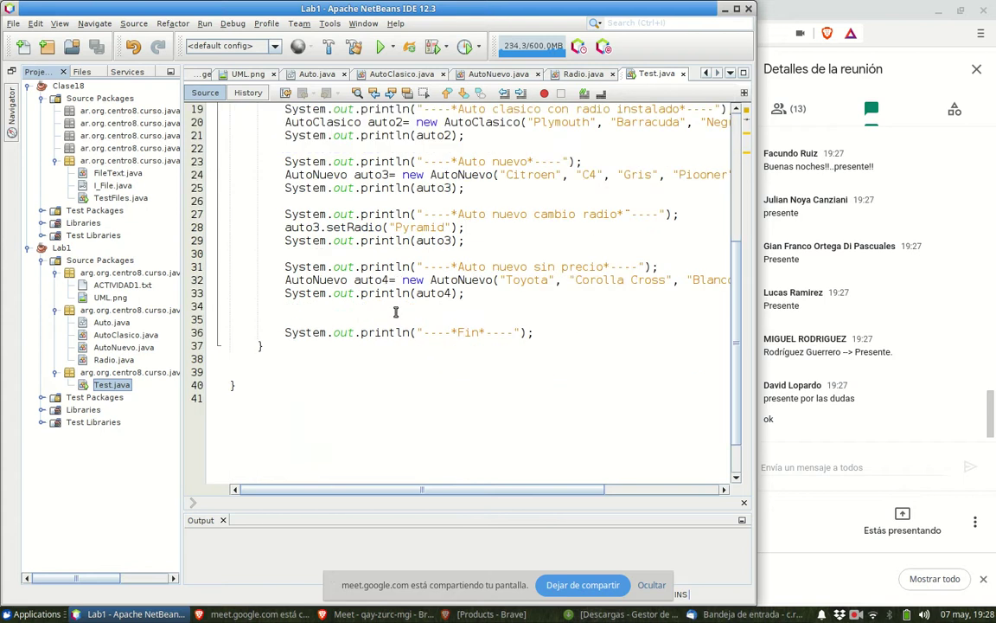
right_click(395, 309)
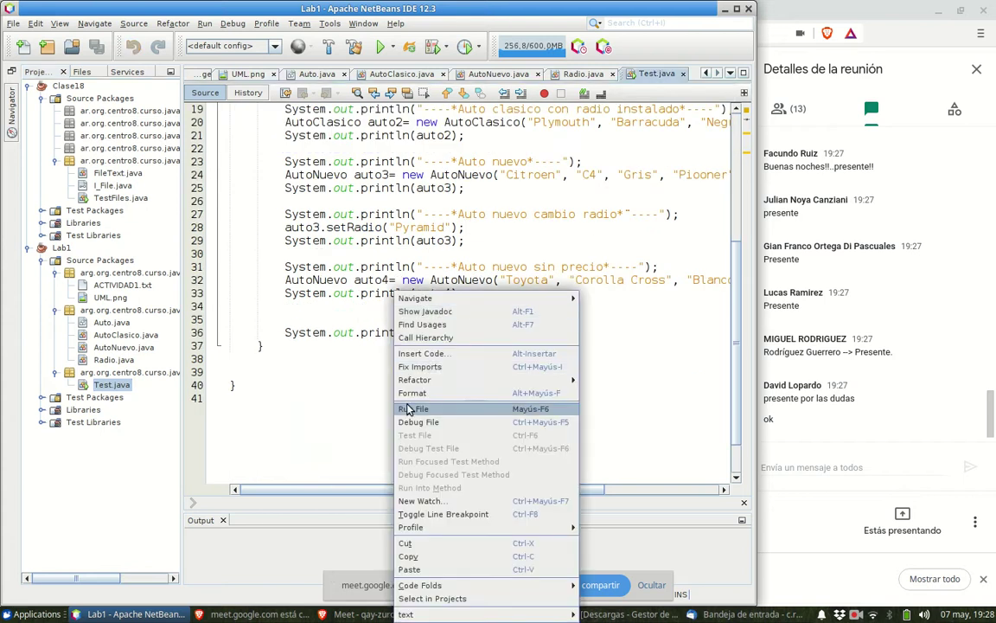
- Run Test.java twice so the Output lists each car's details and BUILD SUCCESSFUL
left_click(410, 408)
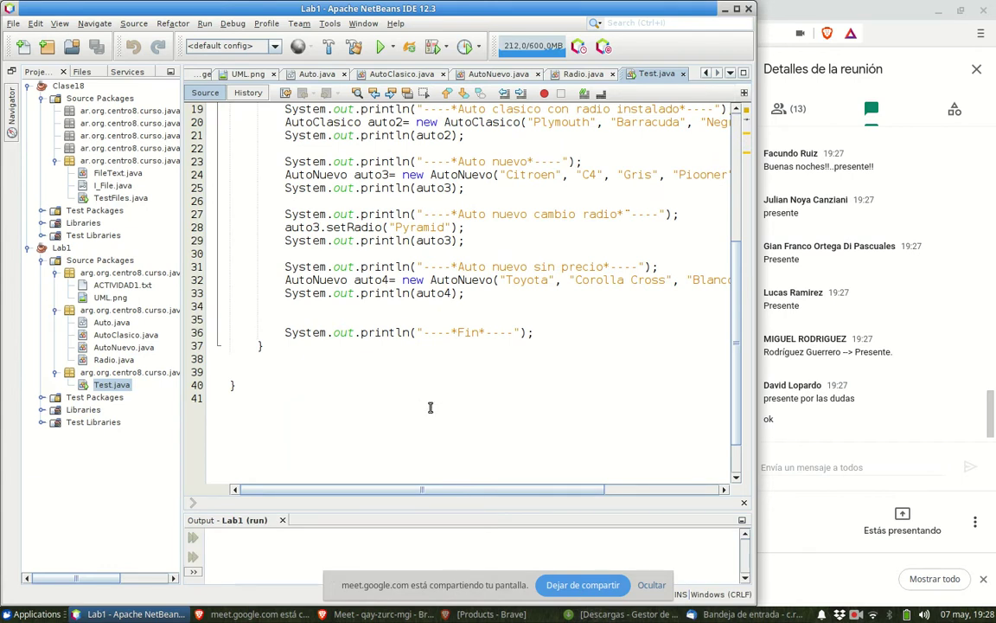
scroll(495, 489, "right", 3)
scroll(606, 481, "right", 4)
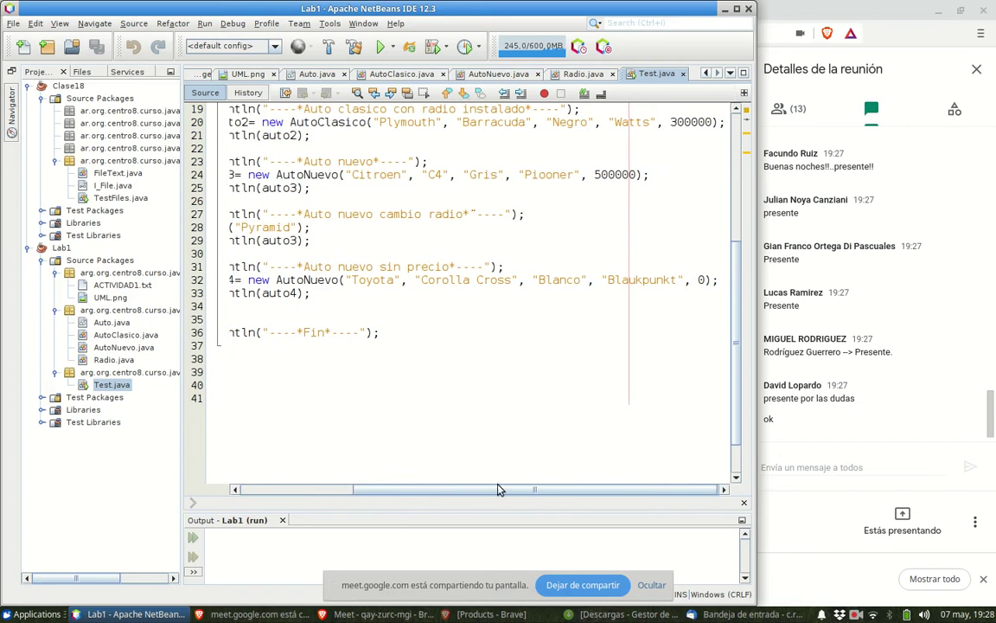
scroll(498, 489, "left", 7)
scroll(509, 406, "up", 1)
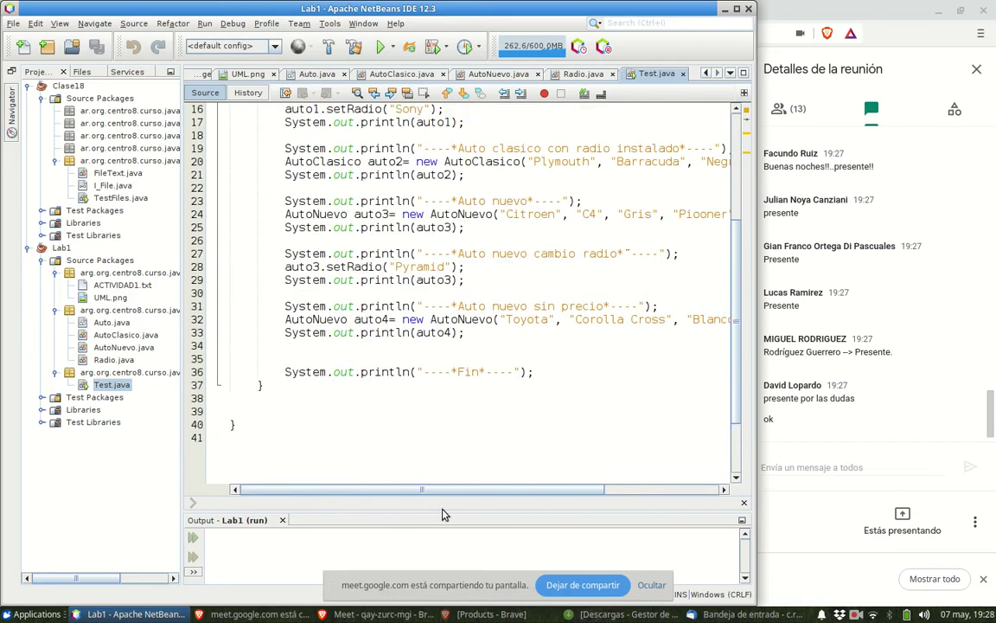
key("F6")
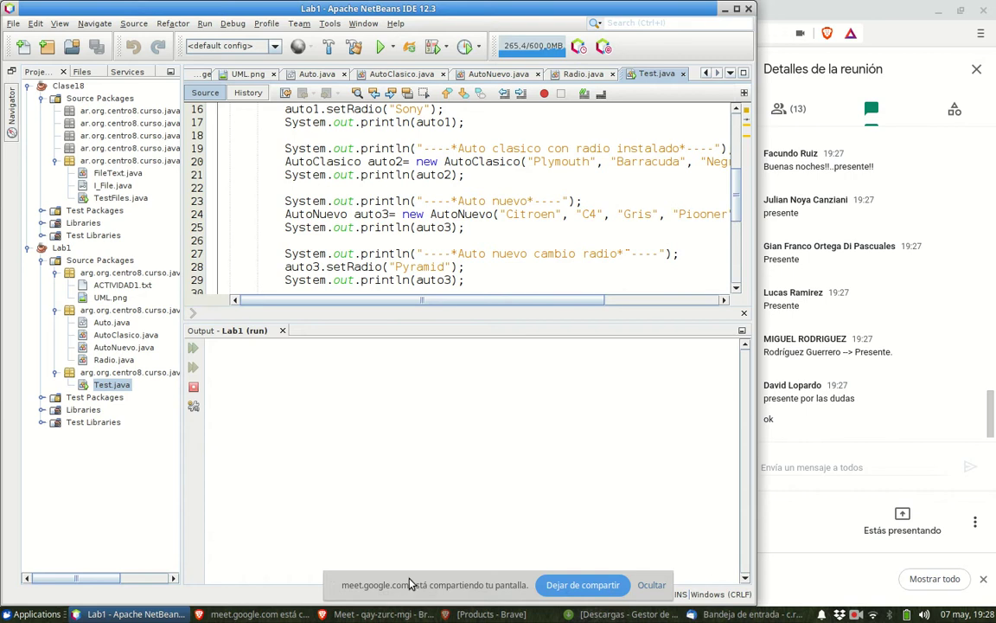
- Move the screen-sharing notice aside and drag the Output splitter down to enlarge the editor
left_click_drag(477, 584, 806, 579)
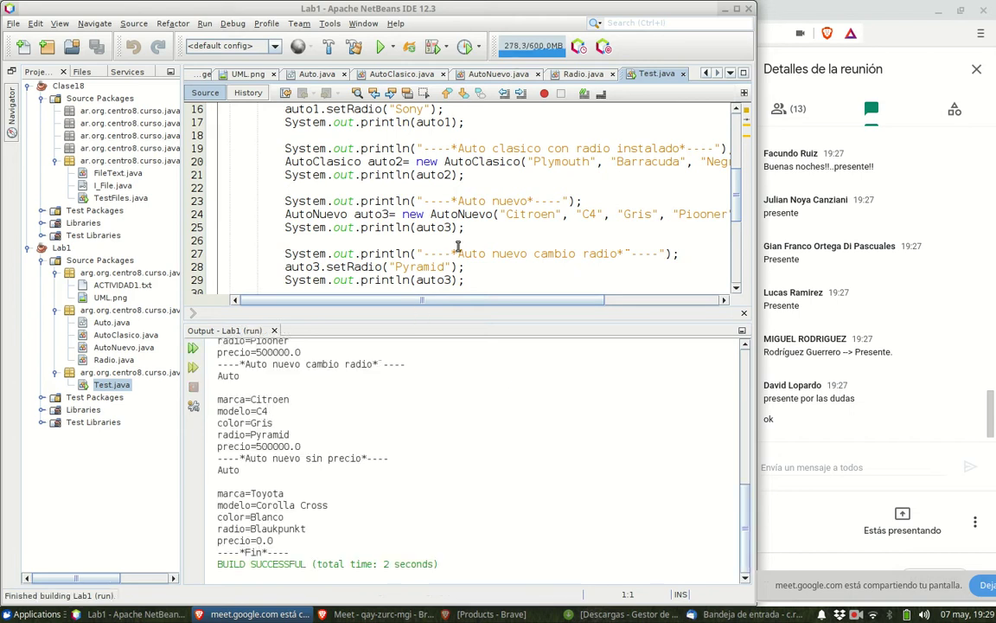
scroll(456, 249, "up", 5)
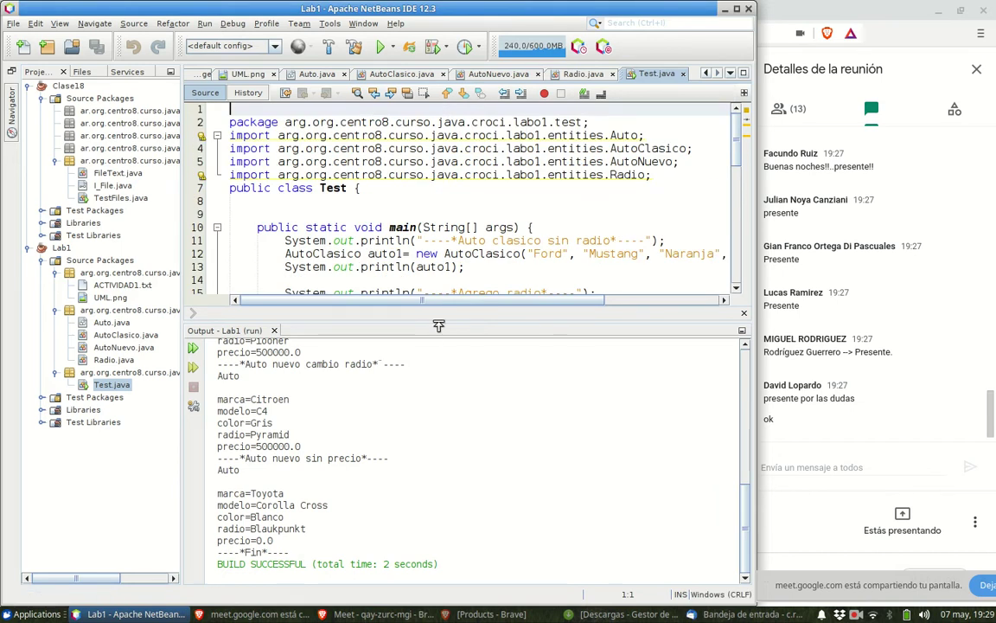
left_click_drag(436, 326, 432, 433)
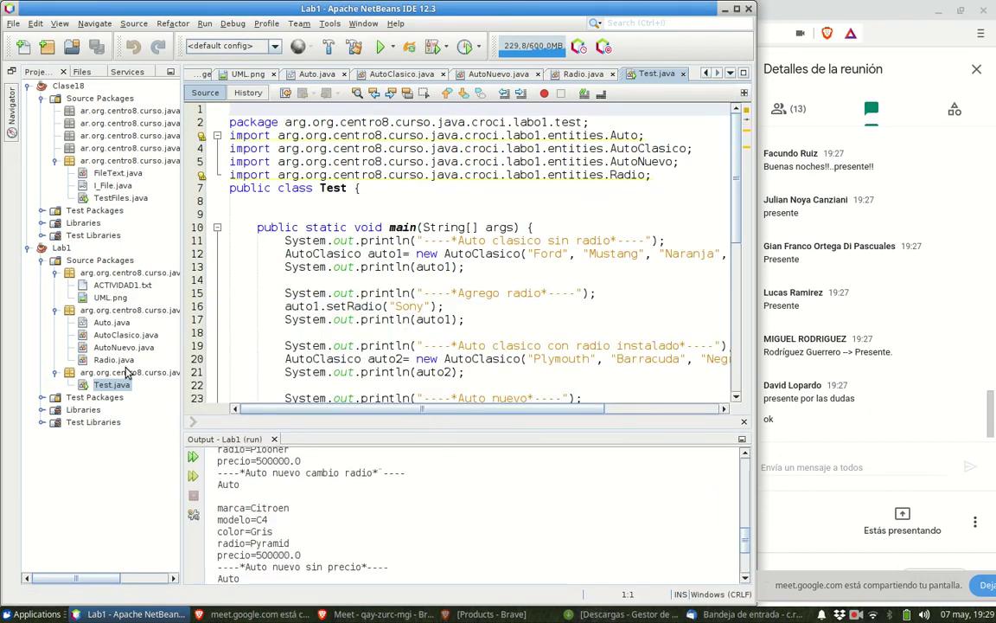
left_click(98, 324)
- Open Auto.java, briefly comparing it with AutoClasico.java's constructors
double_click(98, 325)
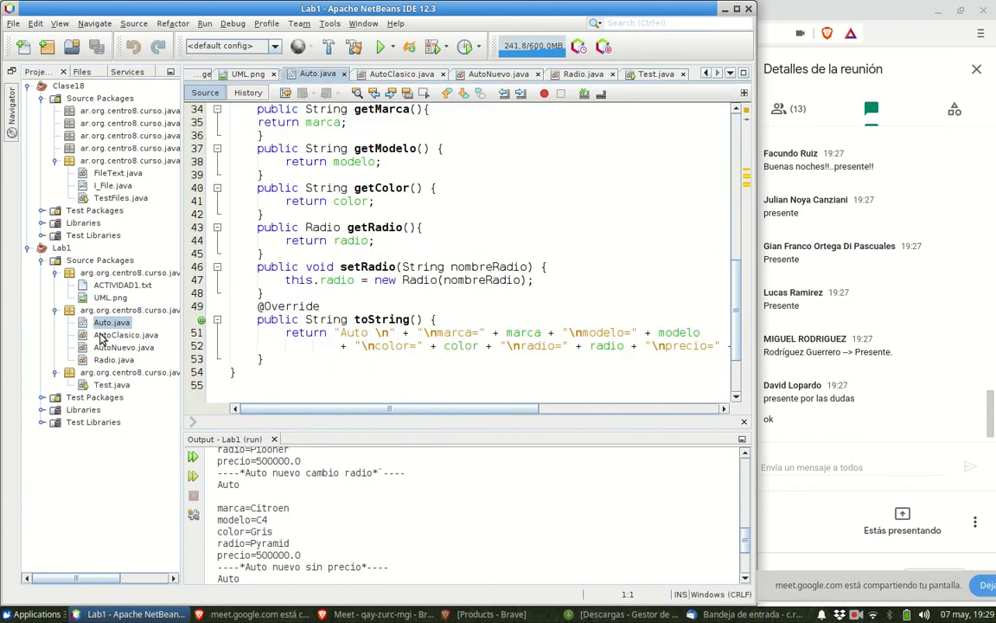
double_click(102, 336)
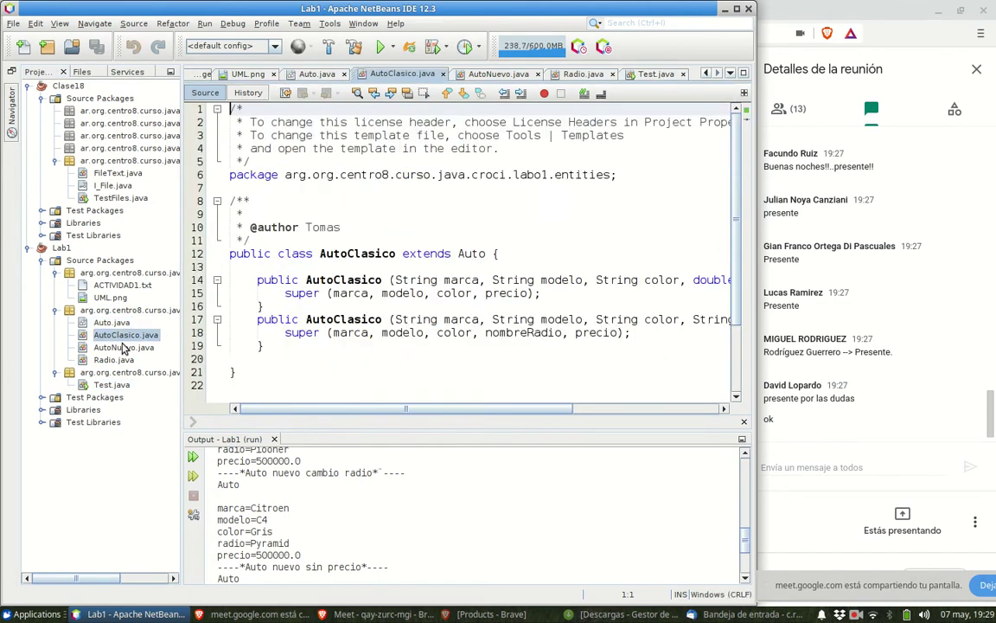
double_click(107, 322)
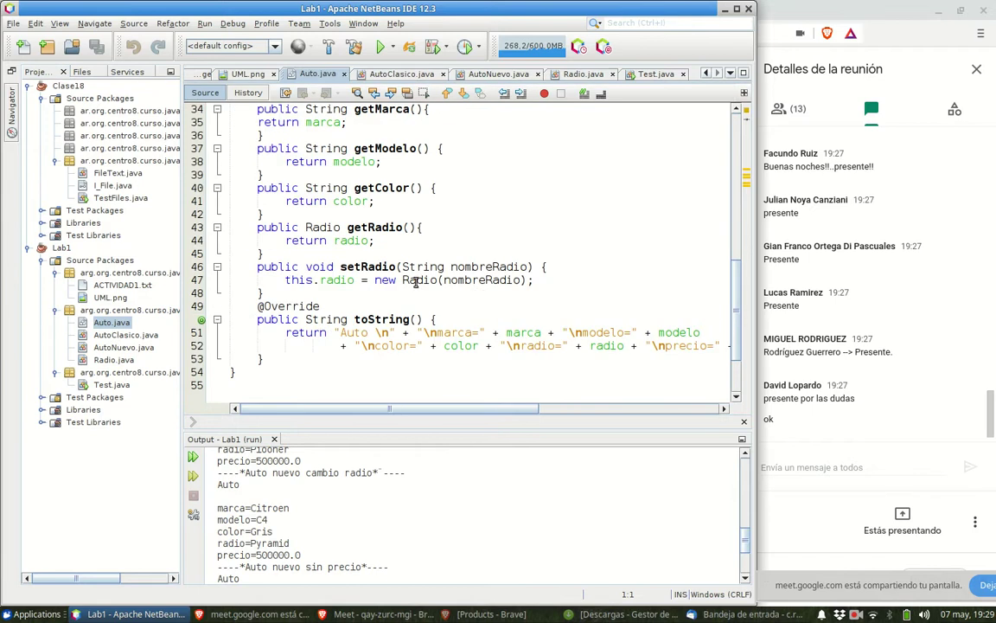
scroll(416, 283, "down", 2)
scroll(416, 285, "up", 2)
scroll(413, 295, "up", 1)
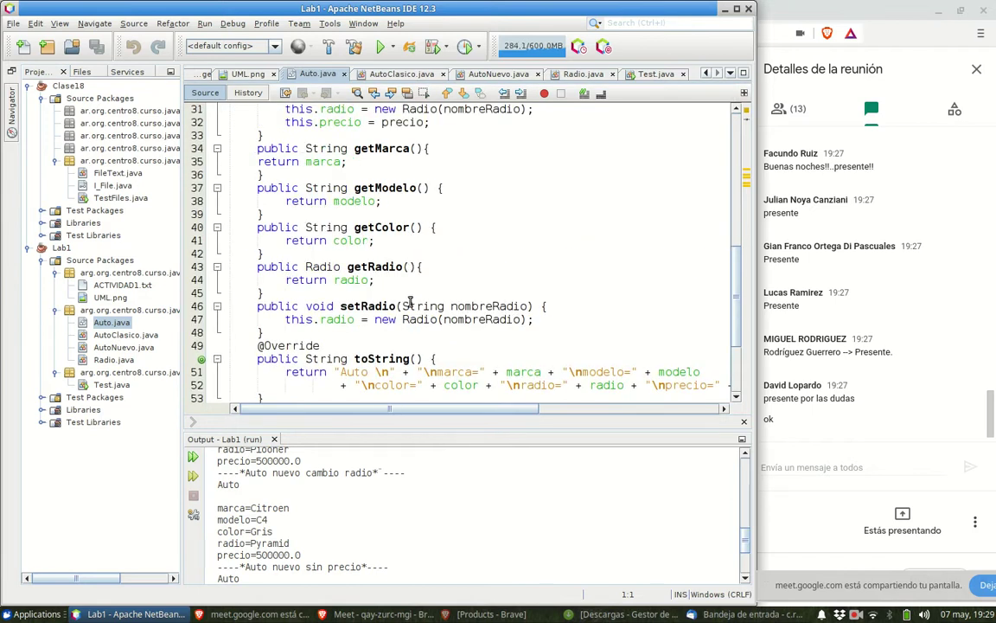
scroll(407, 307, "up", 2)
scroll(406, 307, "up", 6)
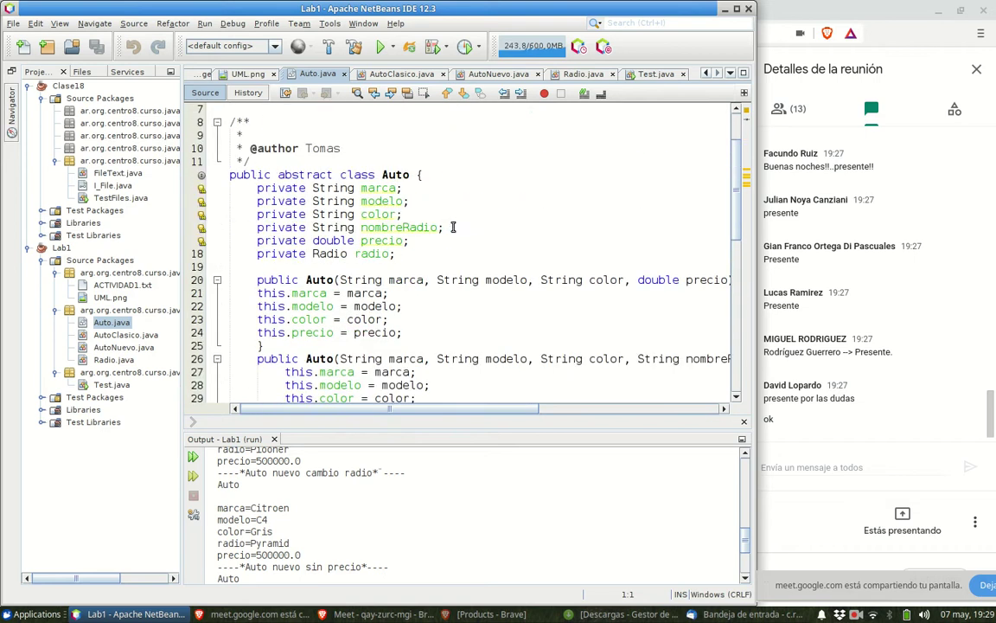
- Delete the 'private String nombreRadio;' declaration and the 'this.nombreRadio = nombreRadio;' assignment
left_click_drag(444, 226, 231, 226)
scroll(449, 352, "down", 2)
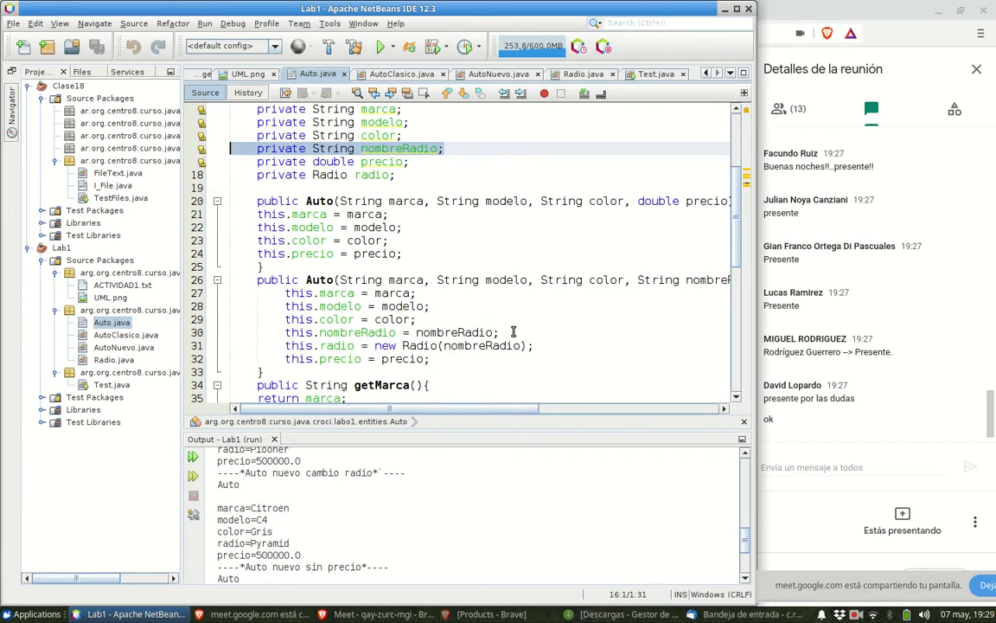
key("BackSpace")
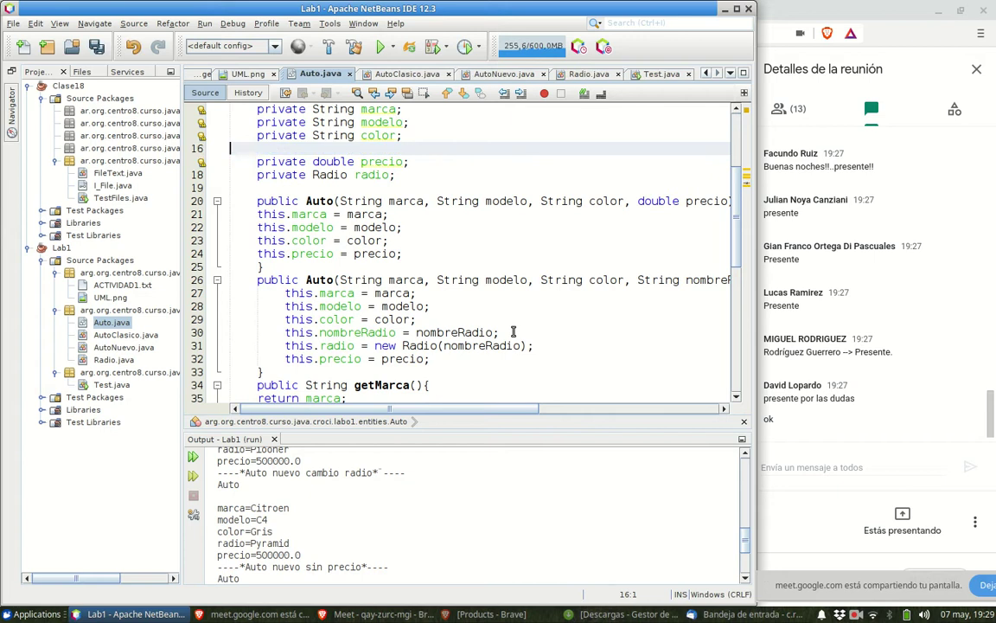
key("BackSpace")
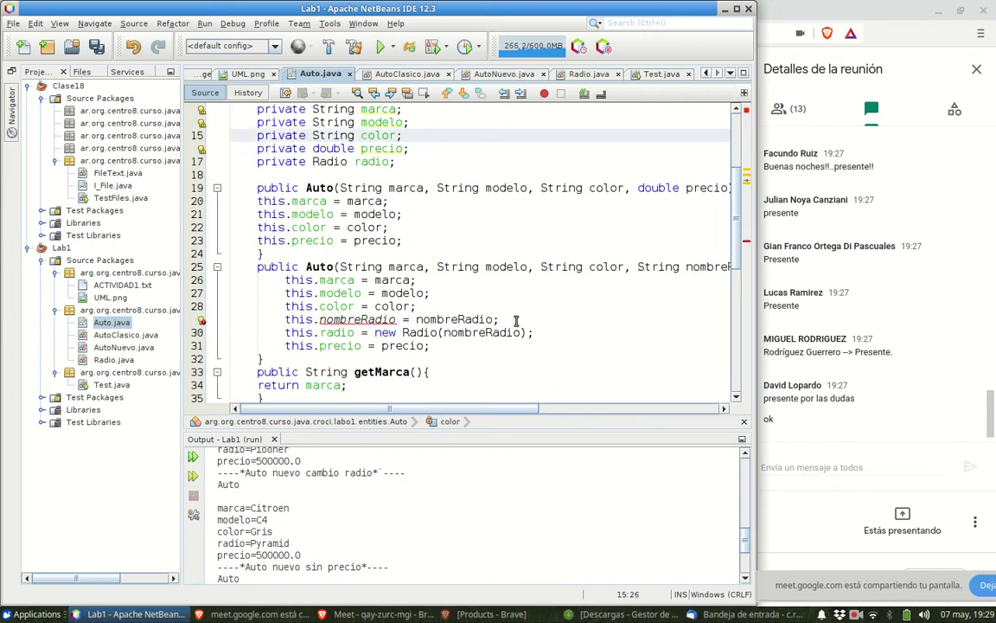
left_click(513, 320)
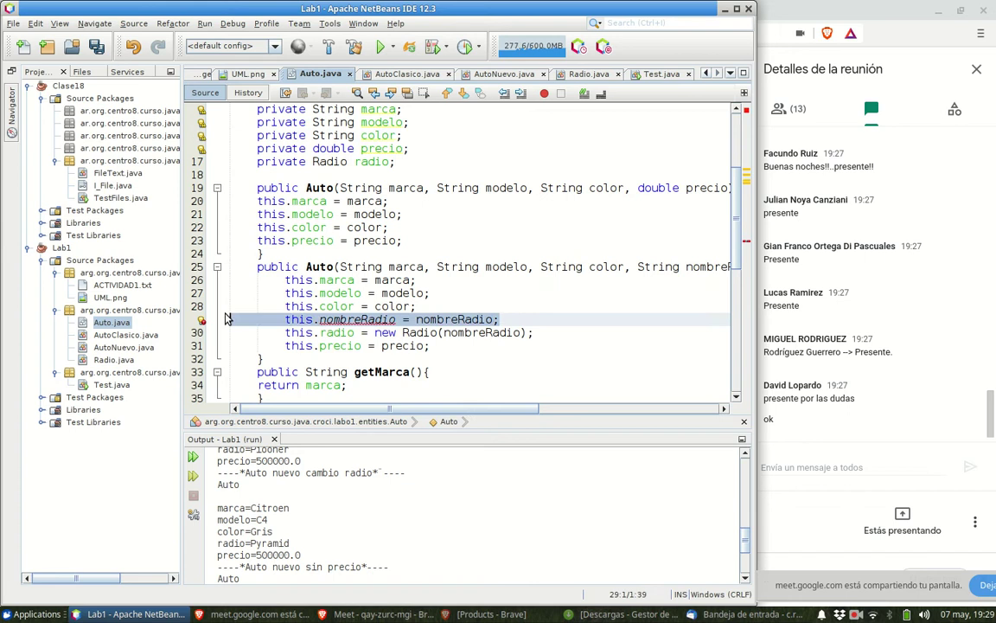
key("BackSpace")
key("BackSpace")
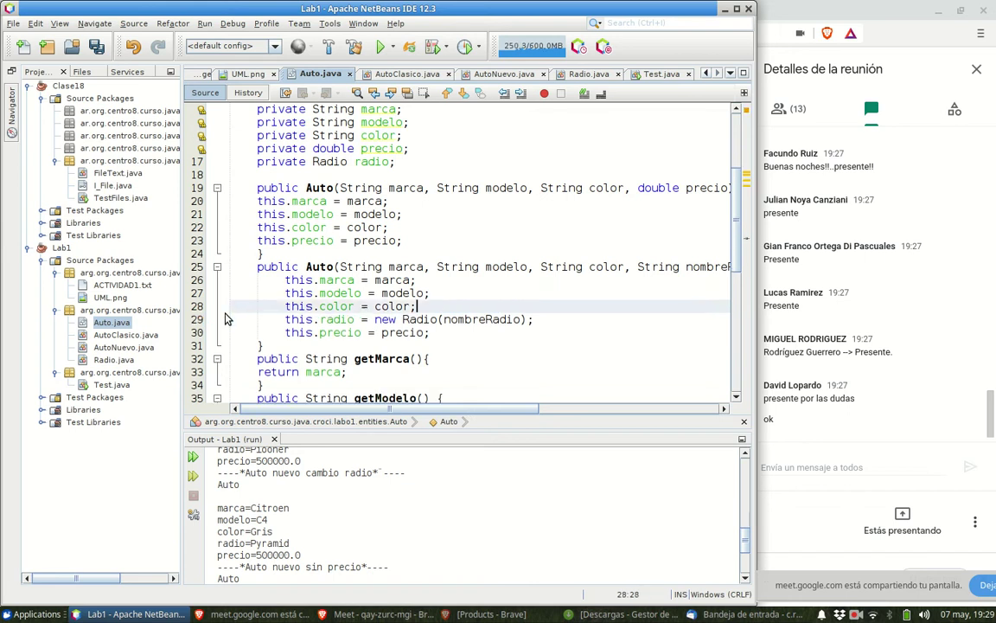
- Run Test.java again, check every car's radio prints with BUILD SUCCESSFUL, then reopen Auto.java
double_click(111, 383)
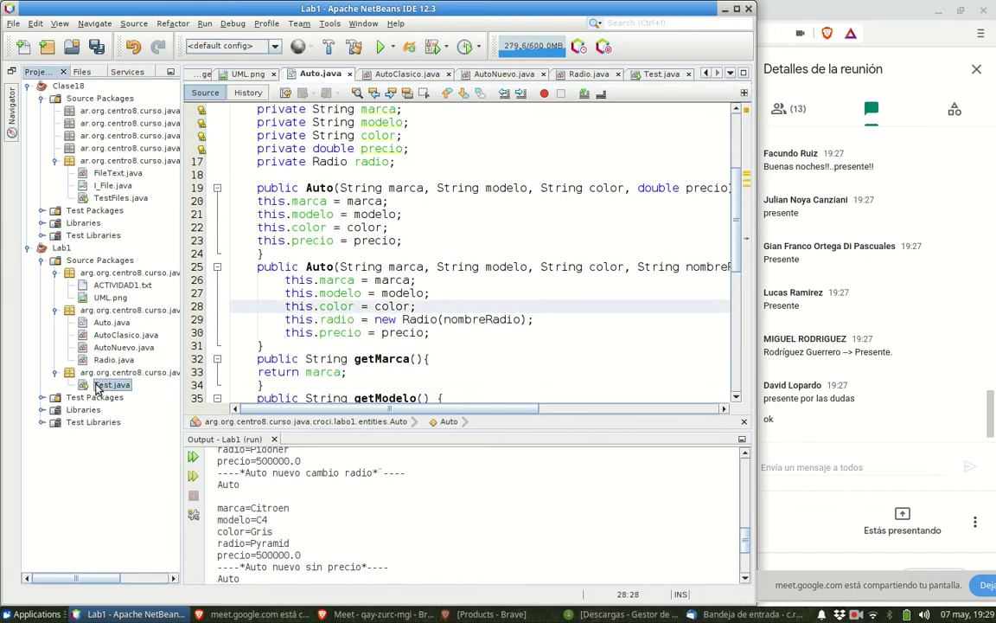
right_click(456, 278)
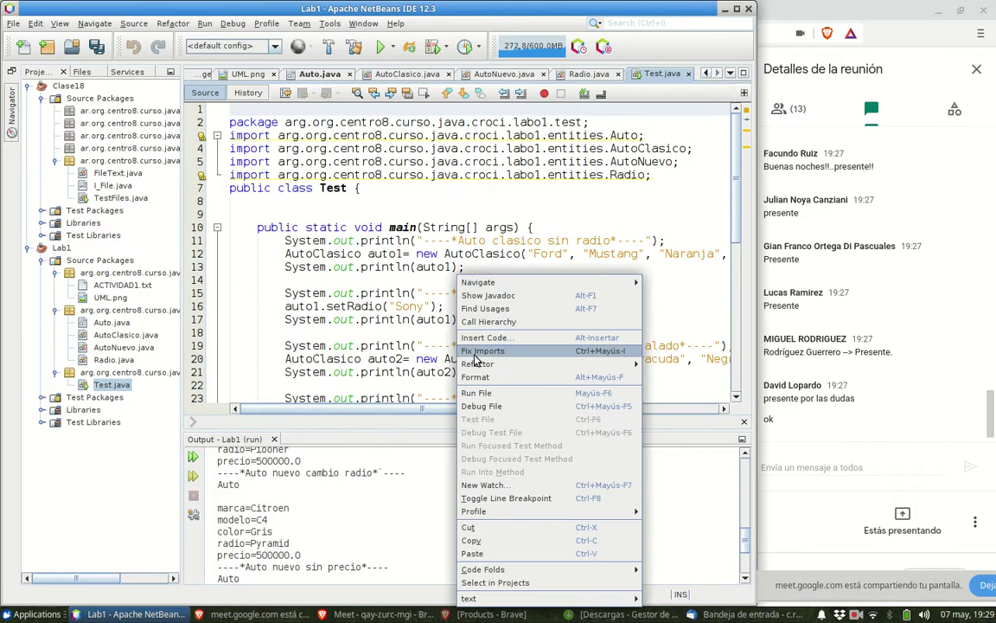
left_click(477, 393)
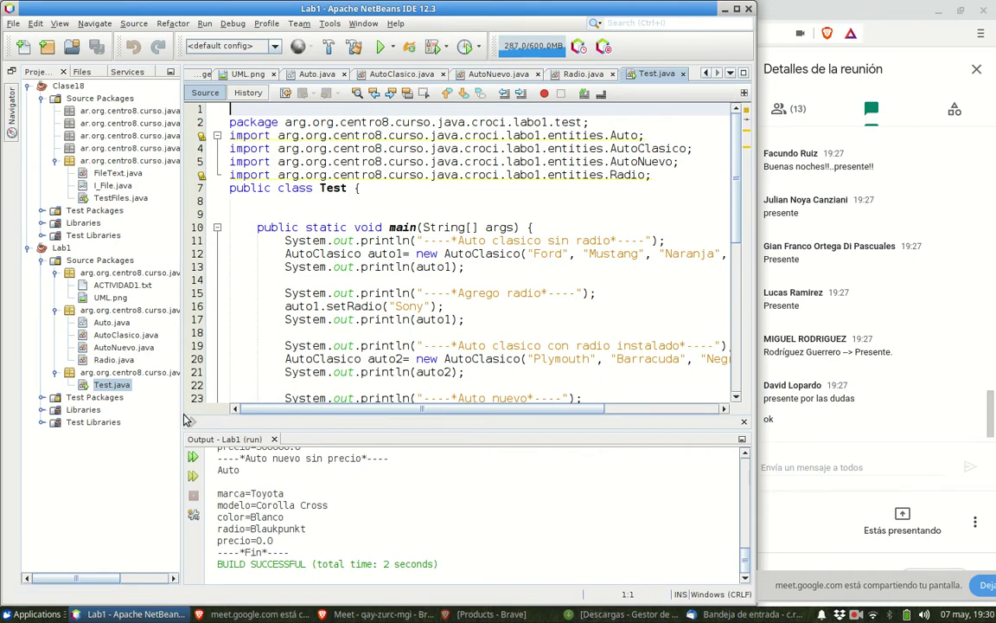
scroll(310, 468, "up", 4)
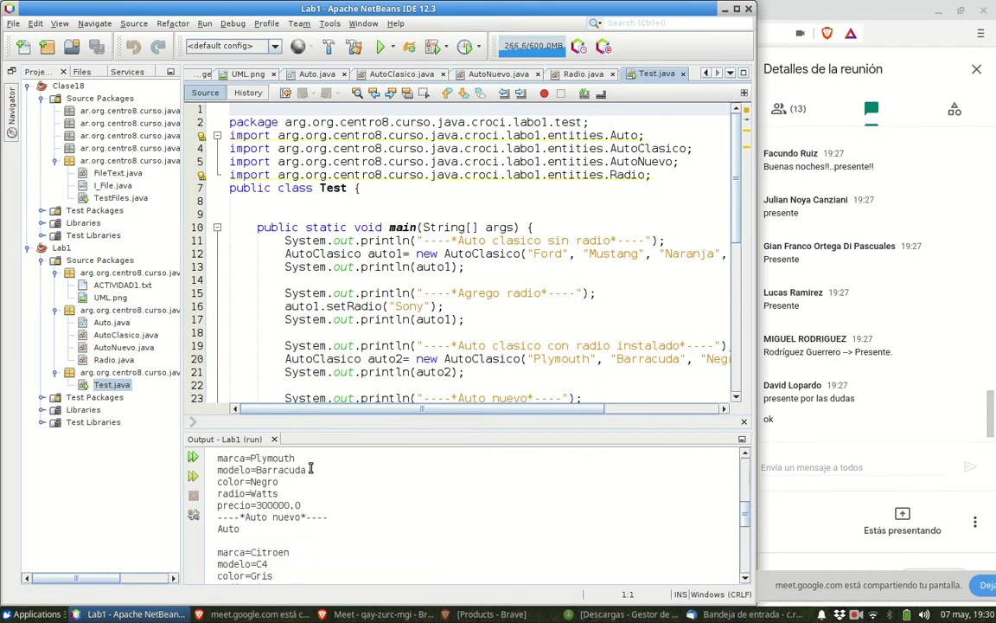
scroll(311, 467, "down", 4)
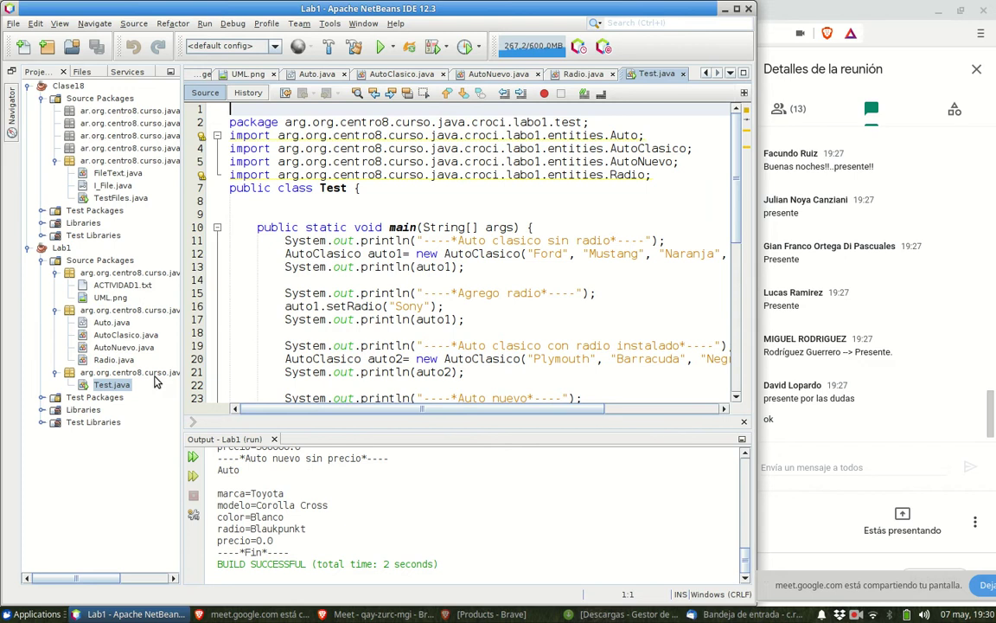
double_click(113, 322)
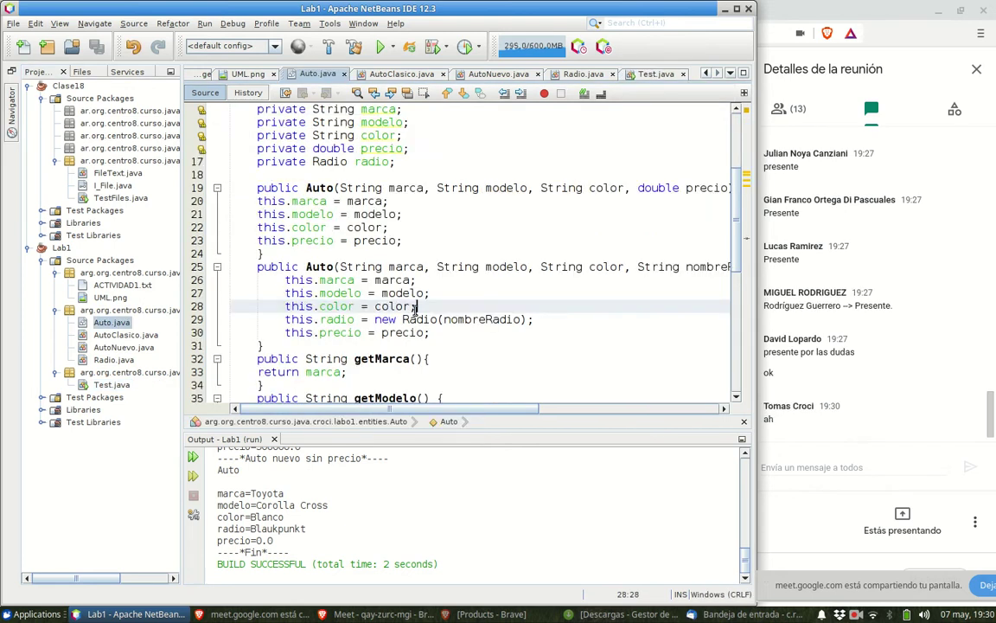
- Shrink the Output, select the nombreRadio parameter and new Radio(nombreRadio) line, then switch to Brave
scroll(394, 334, "up", 2)
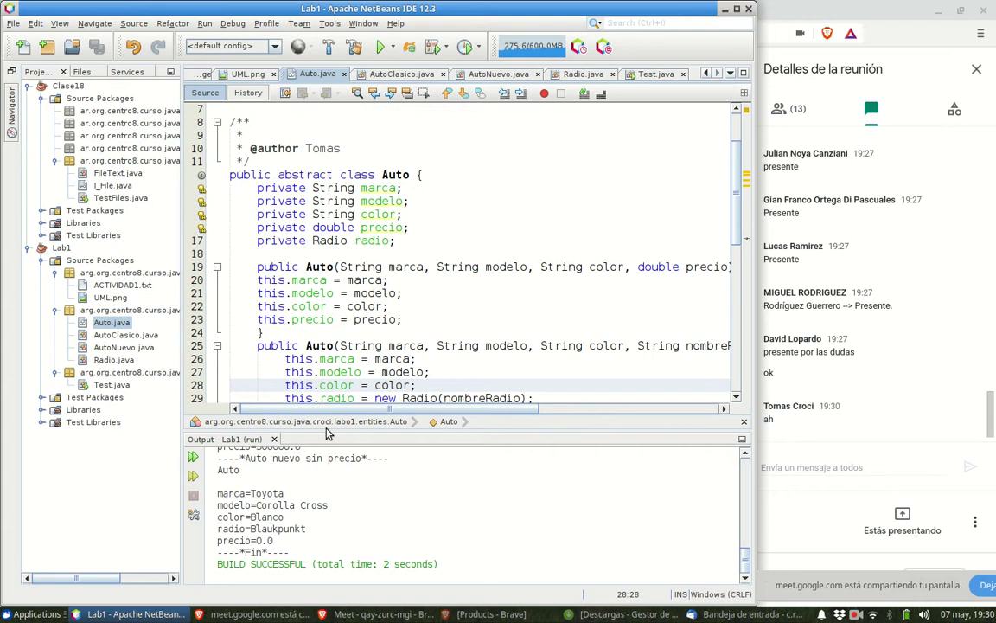
left_click_drag(327, 434, 325, 540)
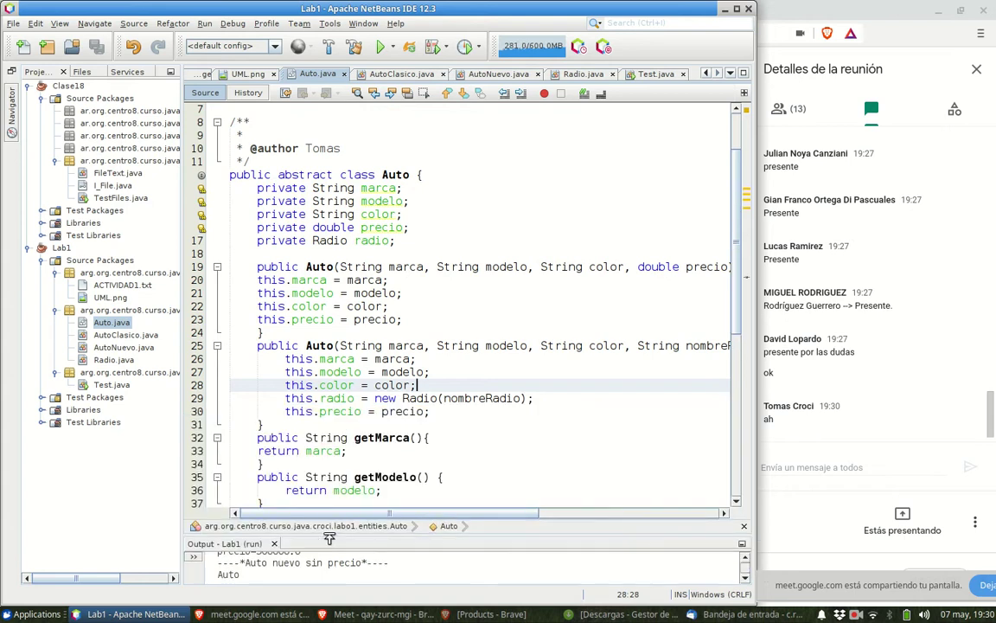
scroll(344, 513, "right", 6)
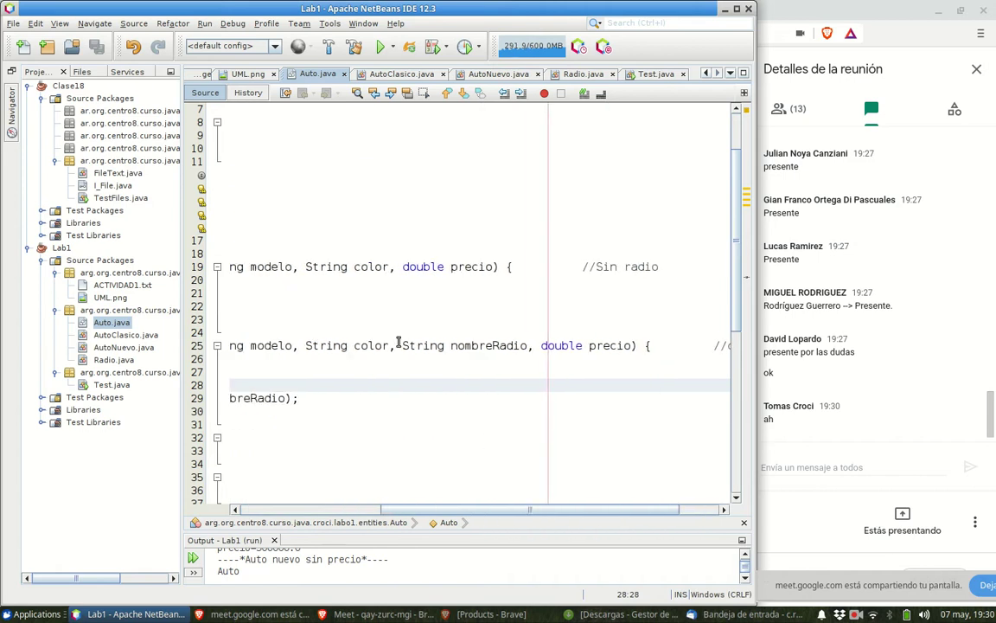
left_click_drag(400, 346, 529, 346)
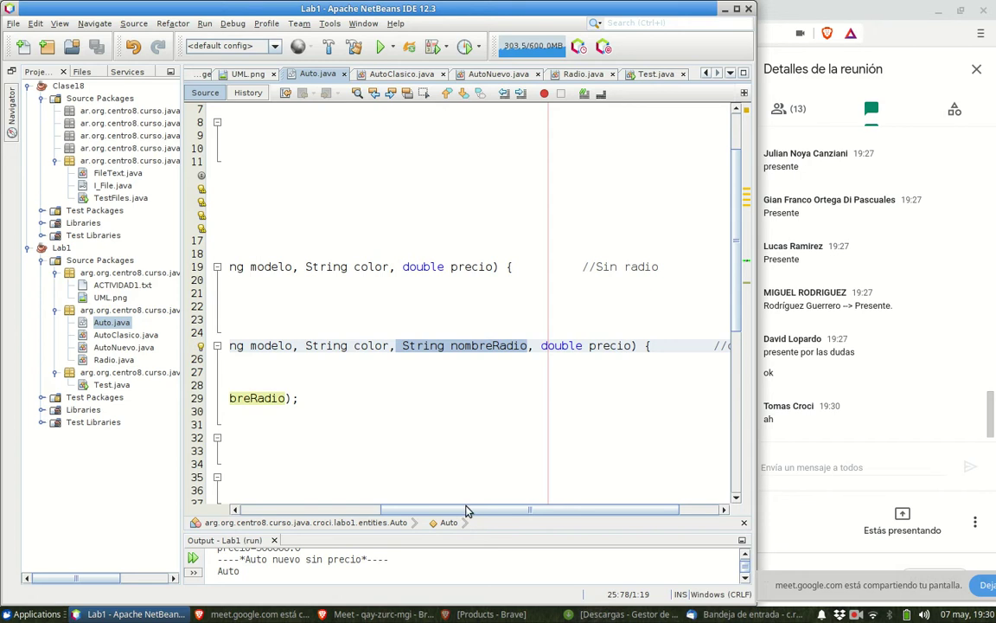
scroll(302, 507, "left", 6)
scroll(302, 508, "left", 1)
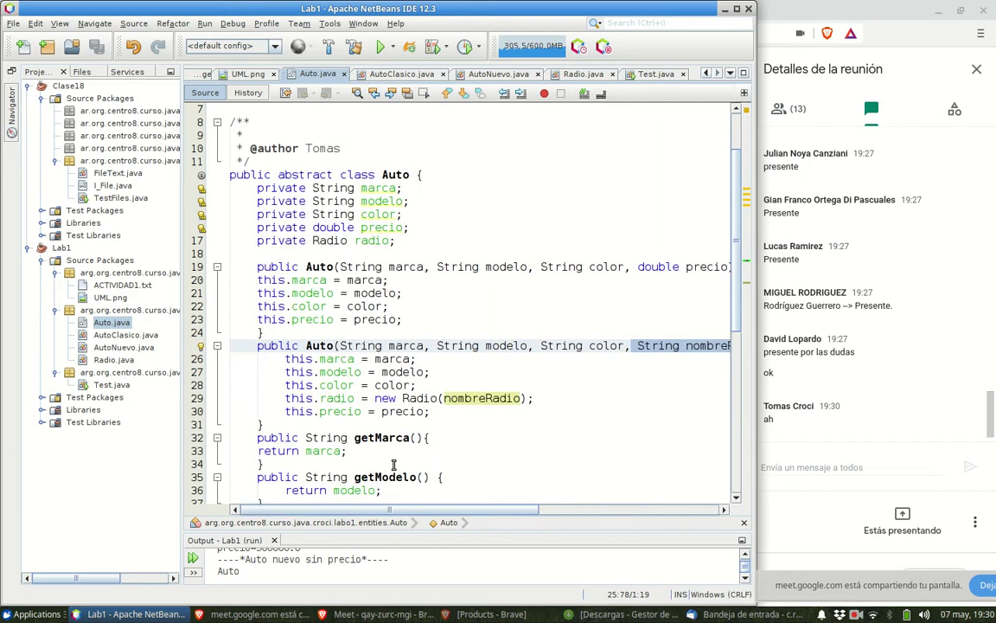
left_click_drag(545, 400, 272, 398)
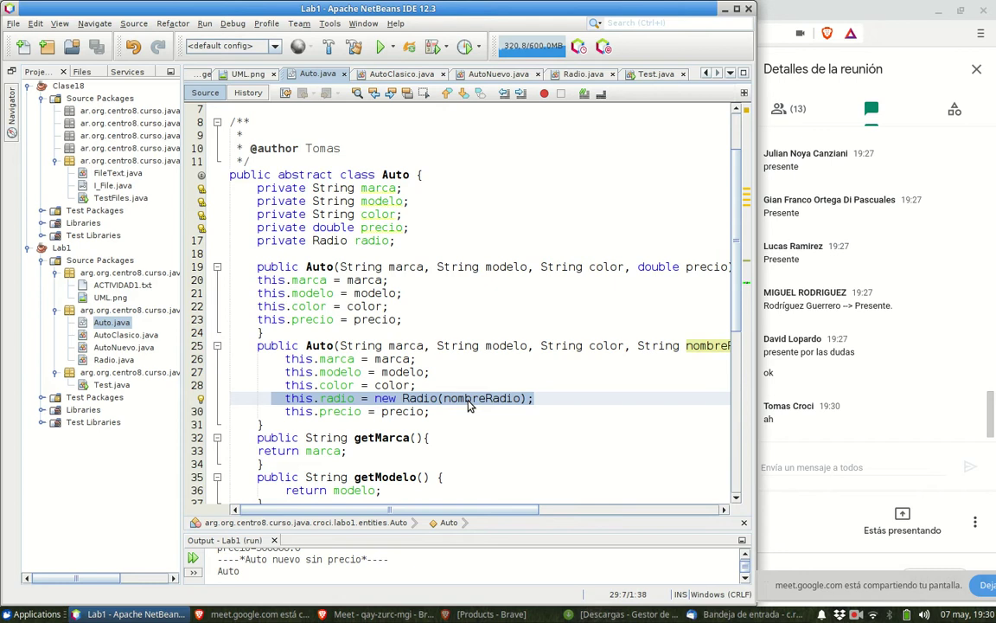
left_click(489, 613)
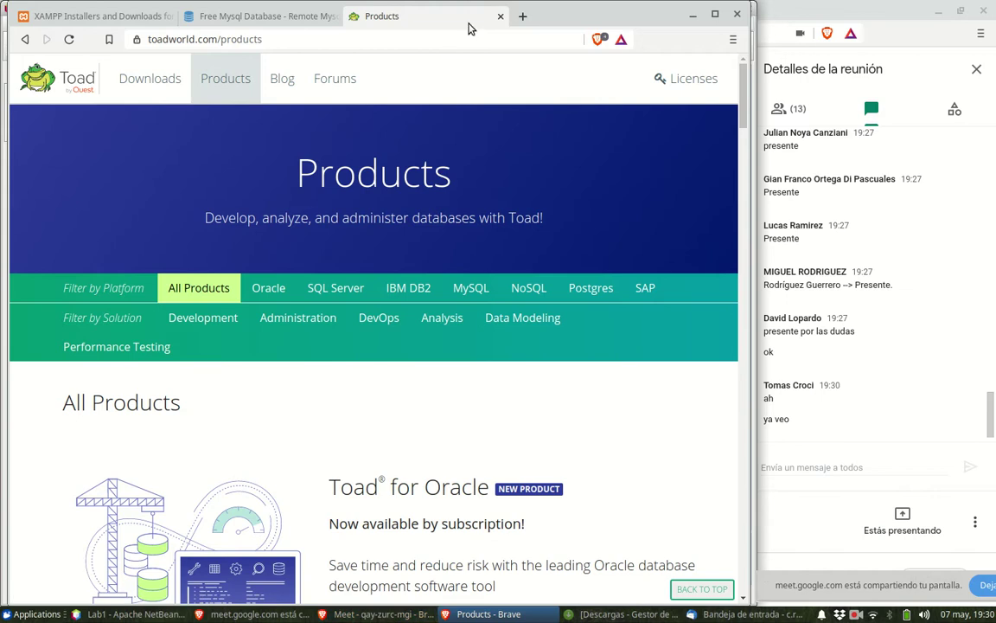
- Open a new Brave tab and load drive.google.com/drive
left_click(524, 19)
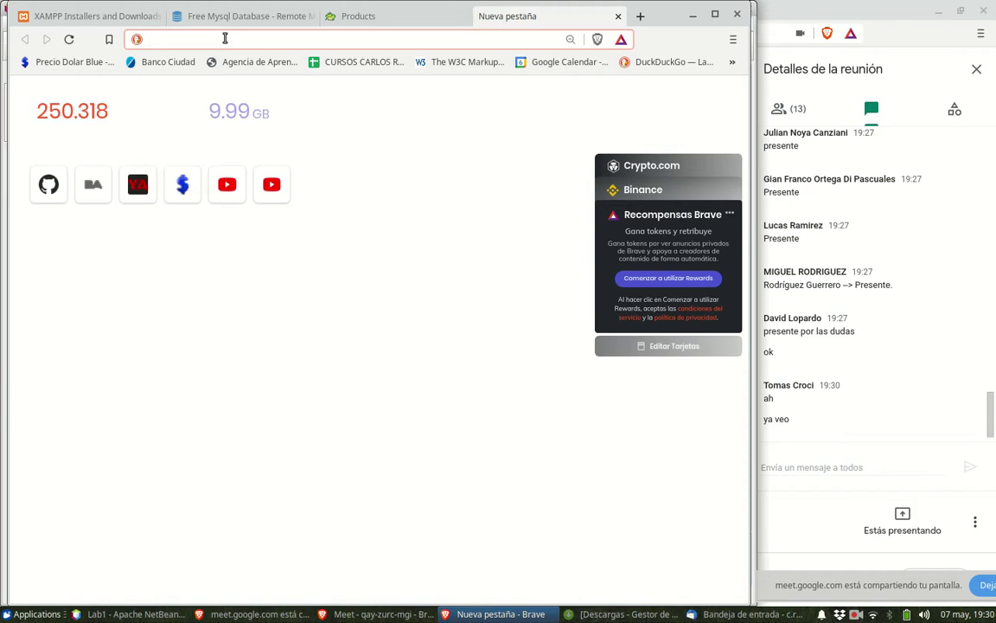
type("driv")
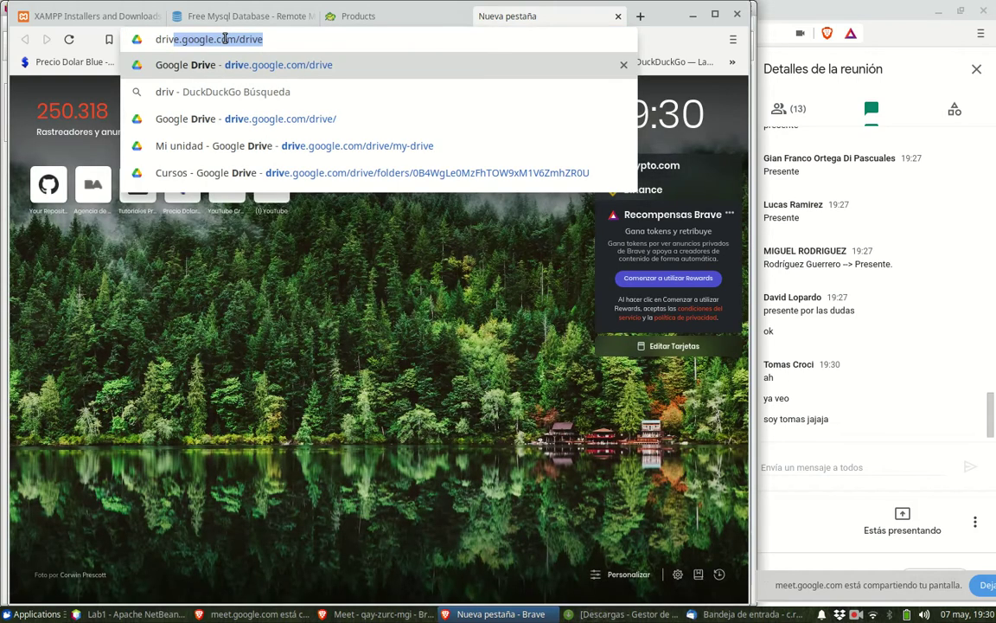
left_click(225, 39)
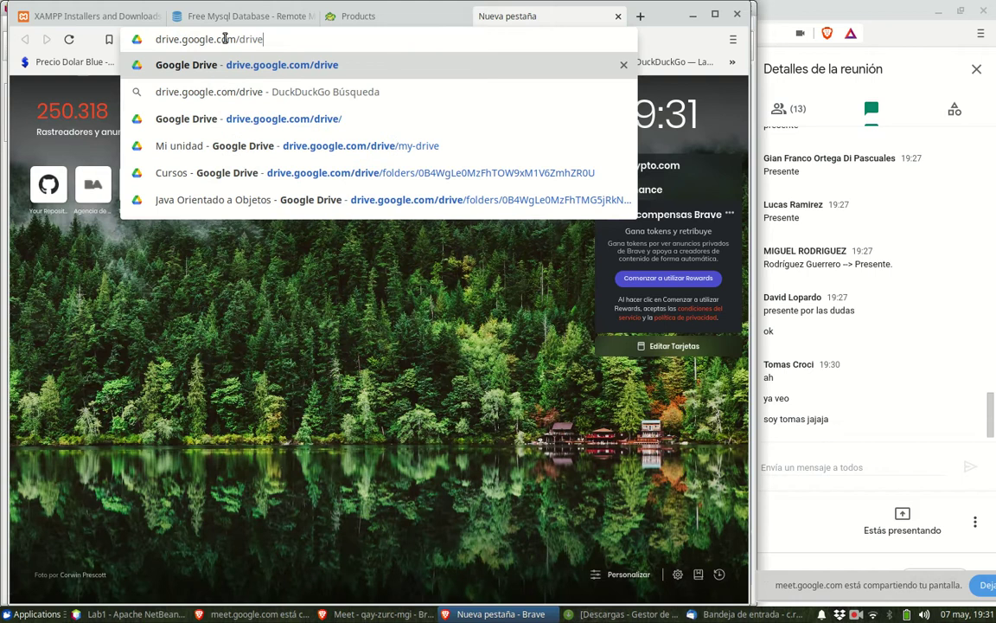
key("Return")
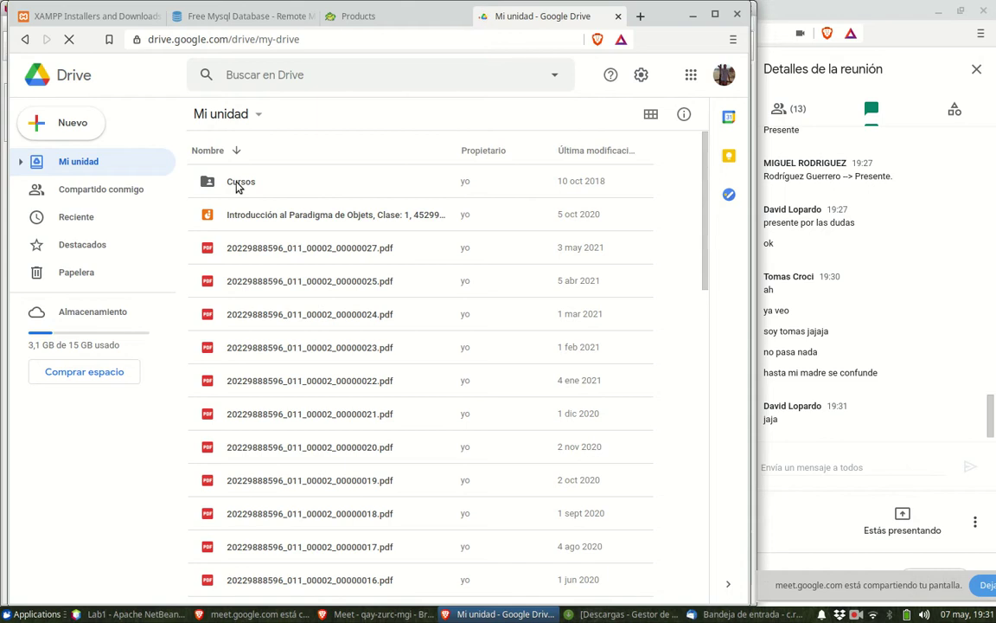
- Go to Cursos > Java Orientado a Objetos and open the Actividades 2021 1er cuatrimestre sheet
left_click(238, 187)
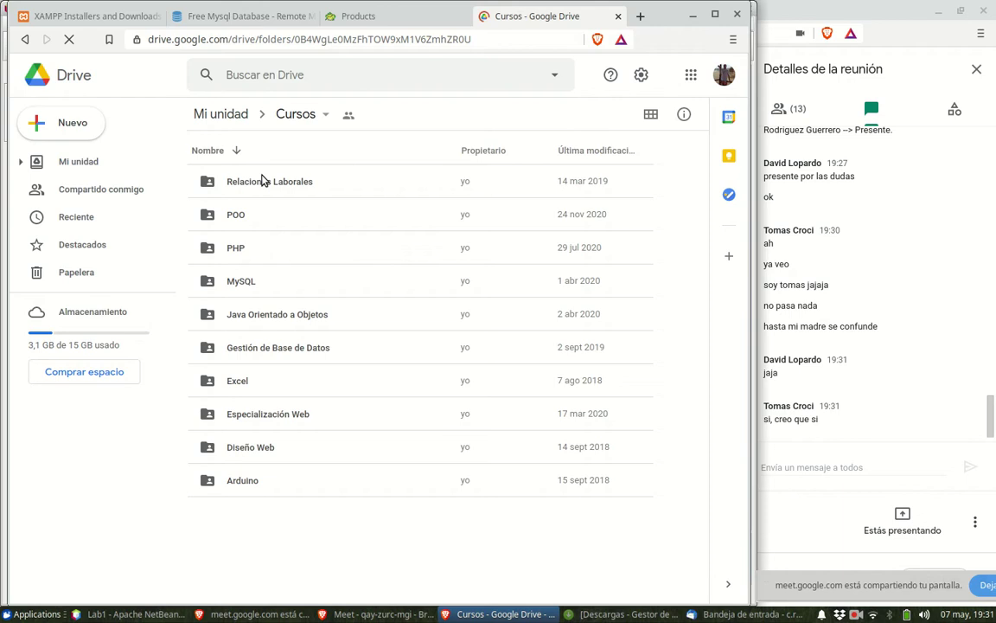
left_click(270, 321)
double_click(270, 321)
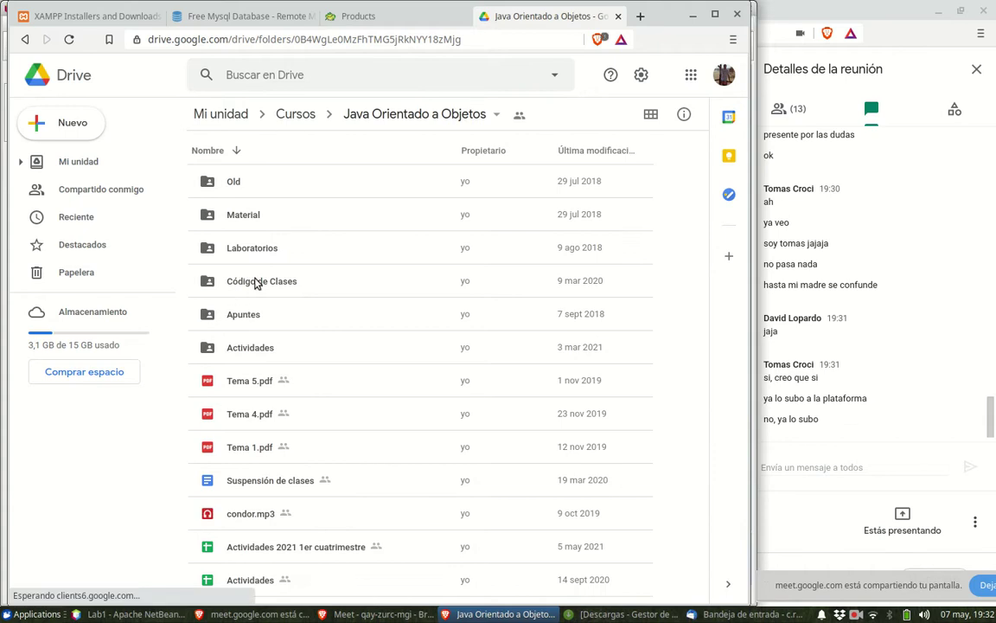
double_click(310, 547)
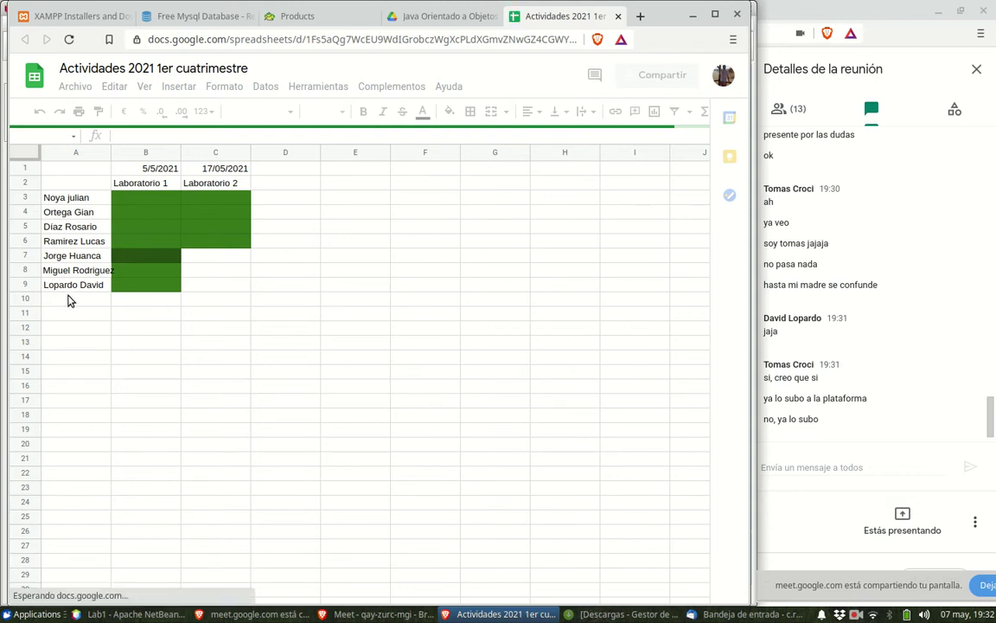
- Enter a student's full name in A10 and fill cell B10 dark green
left_click(69, 302)
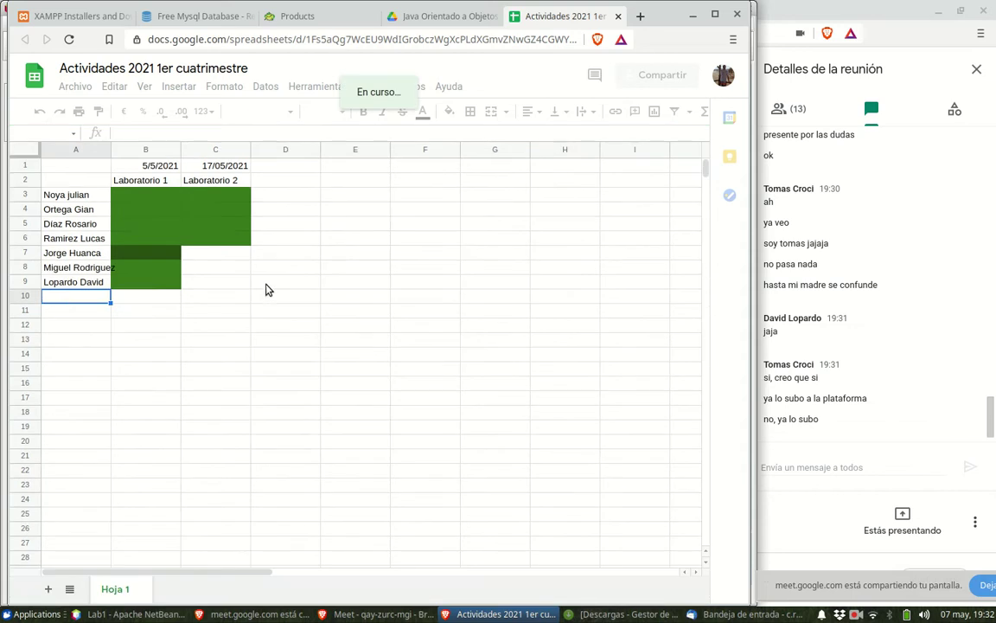
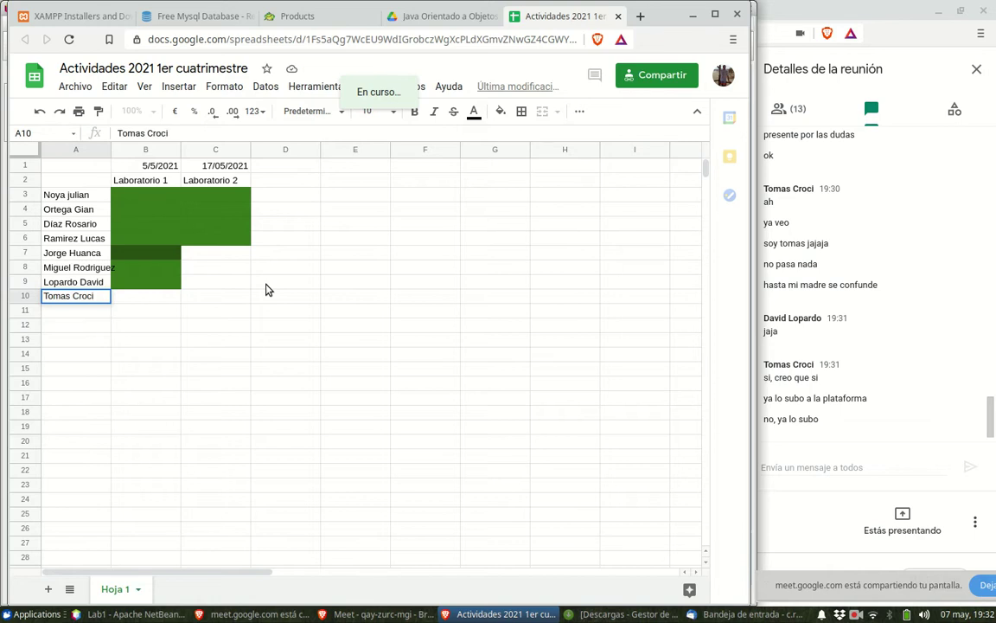
key("Return")
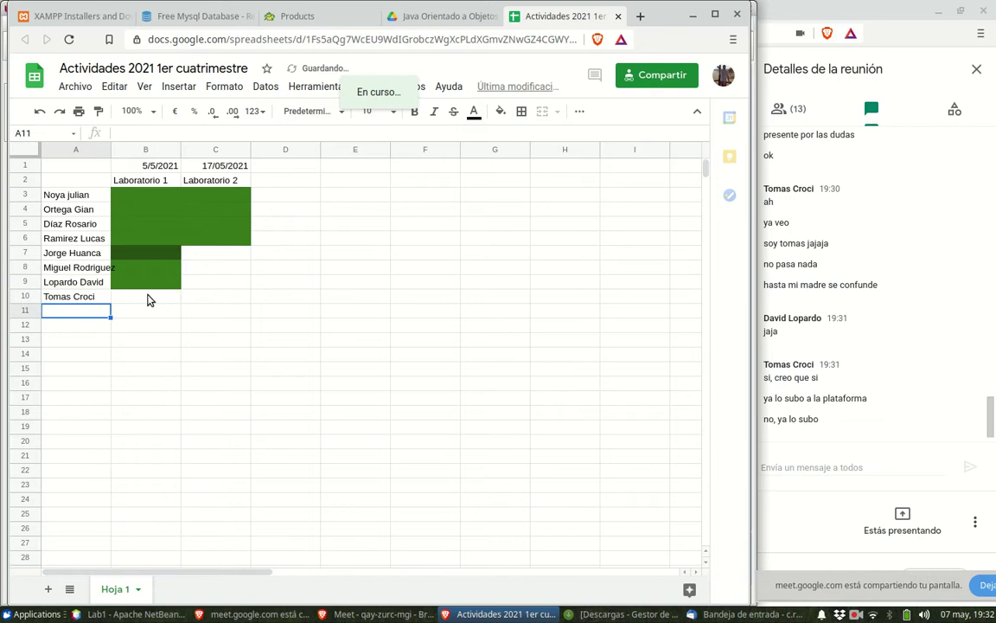
left_click(147, 298)
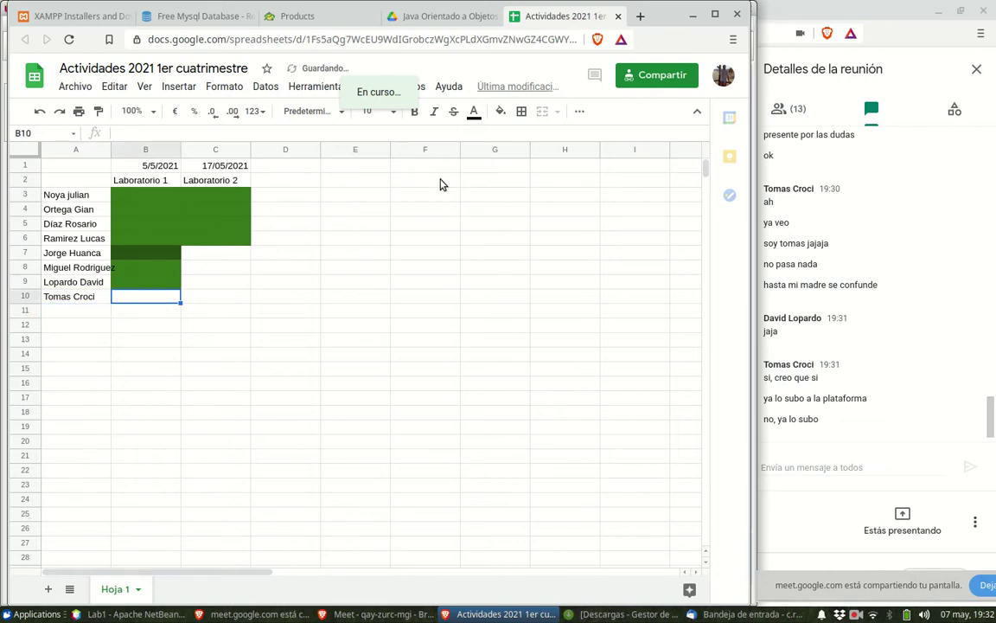
left_click(501, 111)
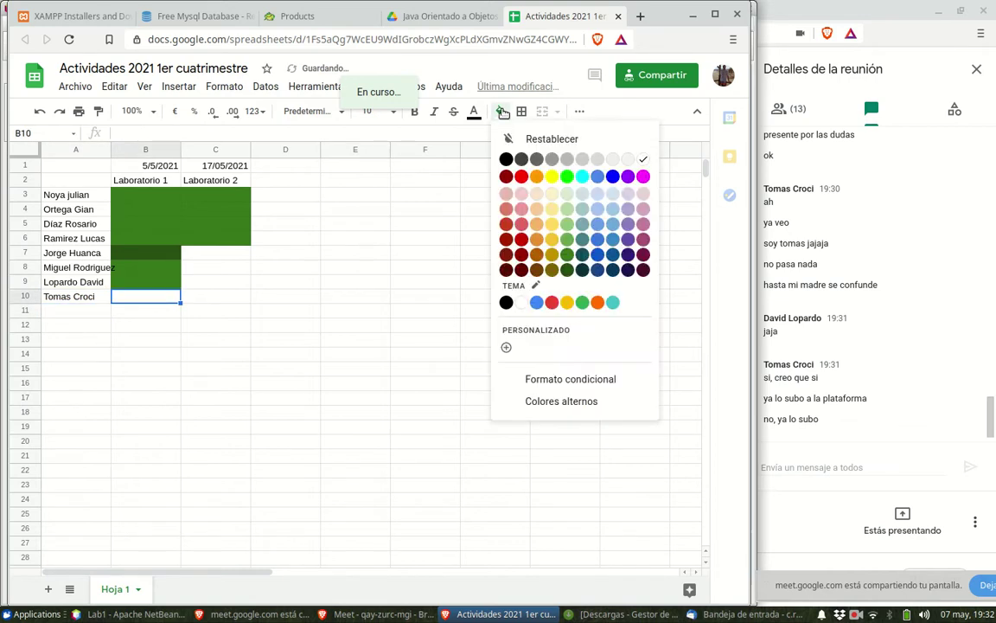
left_click(566, 270)
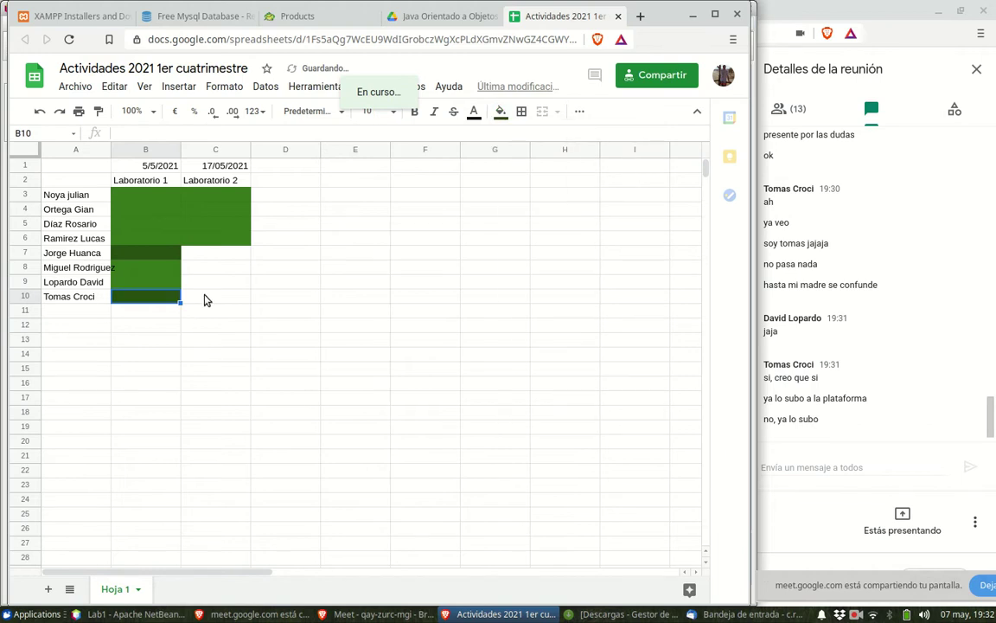
left_click(206, 296)
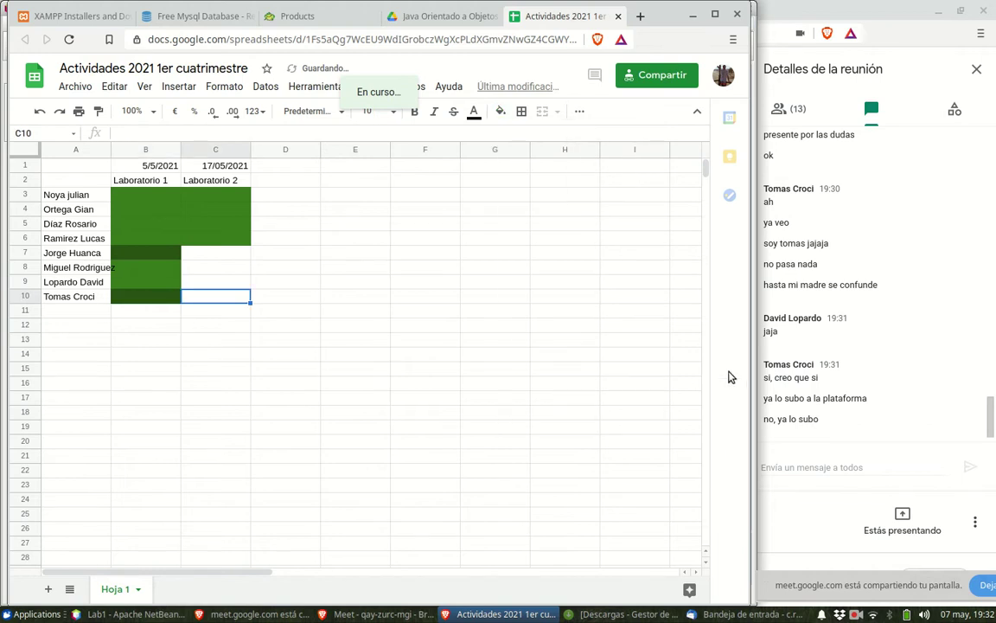
- Sign in to the virtual campus with the saved login, open OBJETOSTN, then minimize Brave
left_click(640, 17)
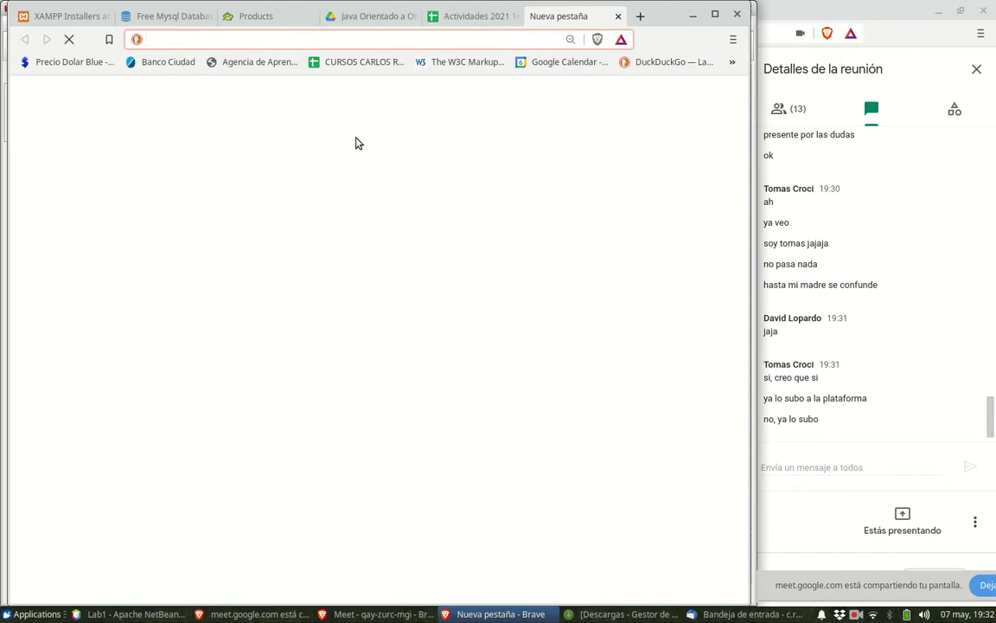
left_click(264, 64)
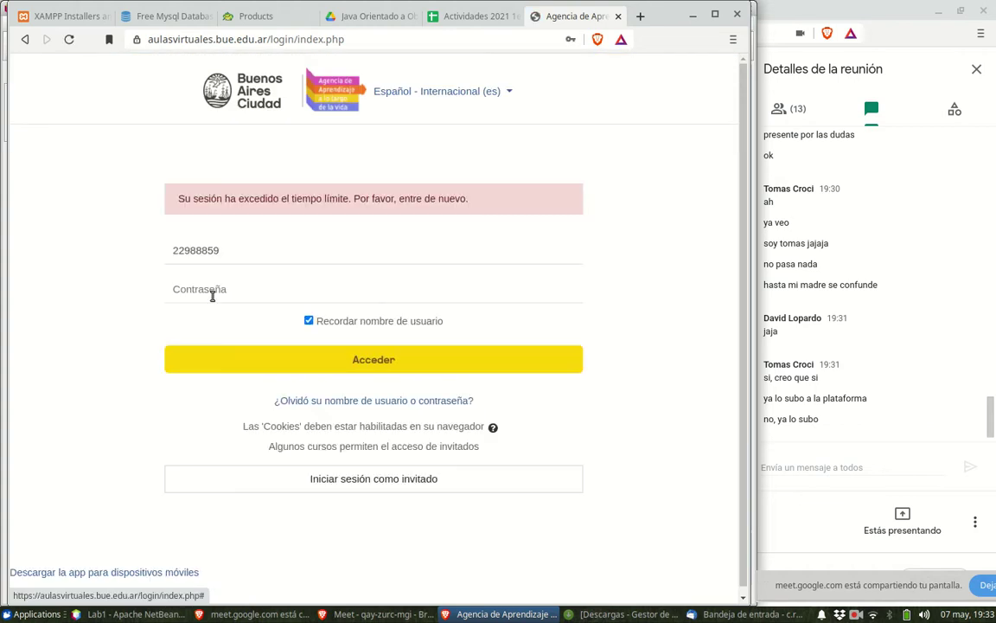
left_click(212, 292)
left_click(230, 325)
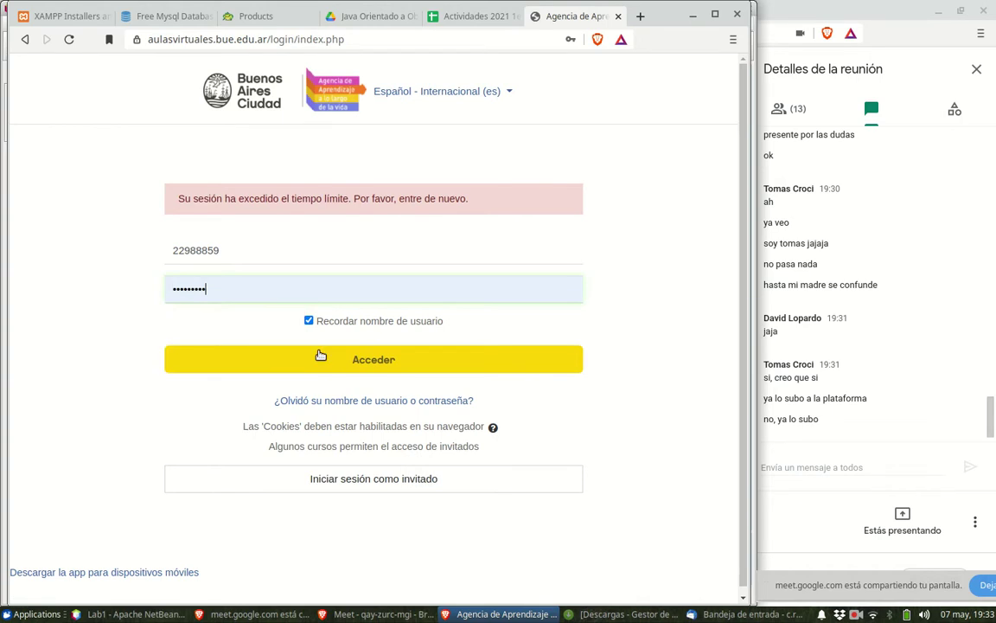
left_click(385, 365)
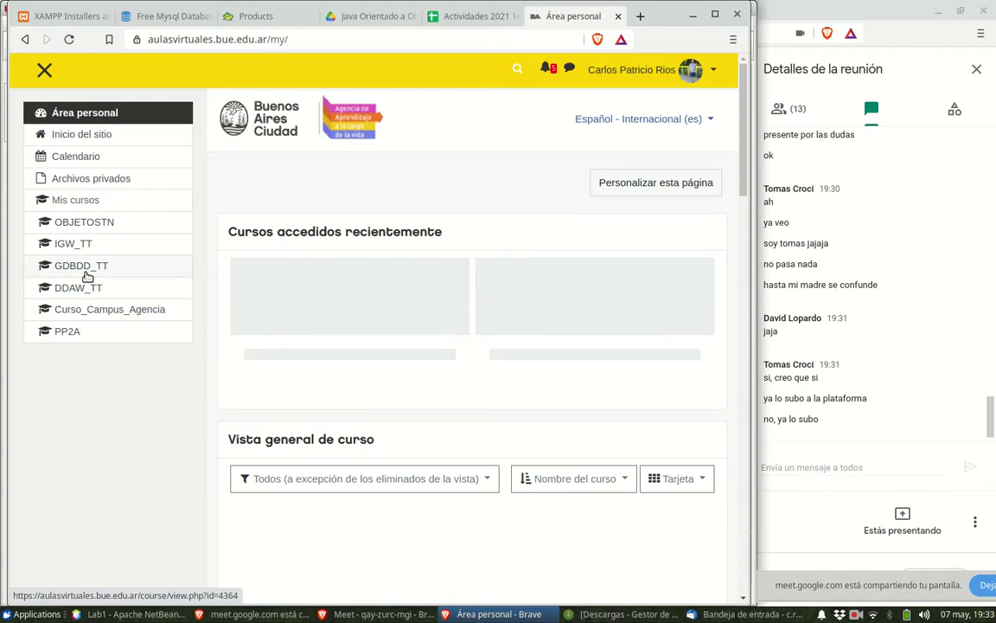
left_click(97, 223)
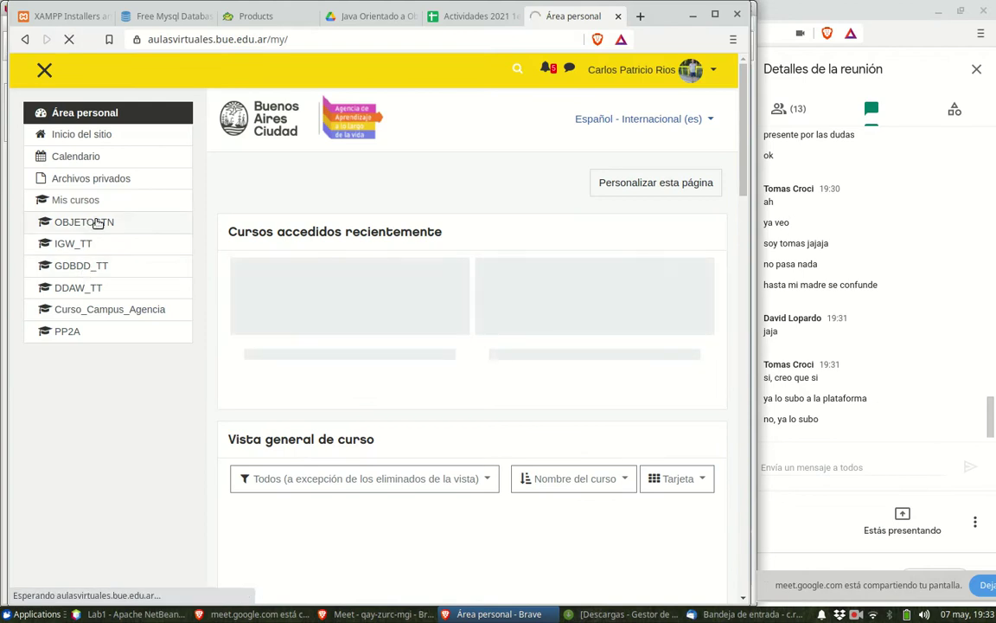
left_click(694, 16)
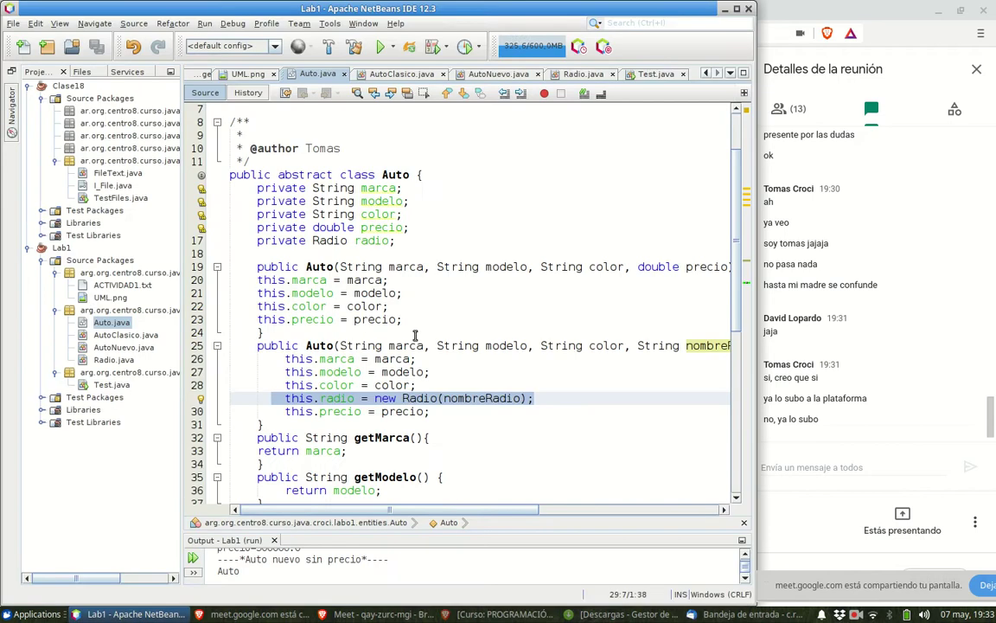
- Close the Lab1 project and widen the project tree panel
left_click(61, 249)
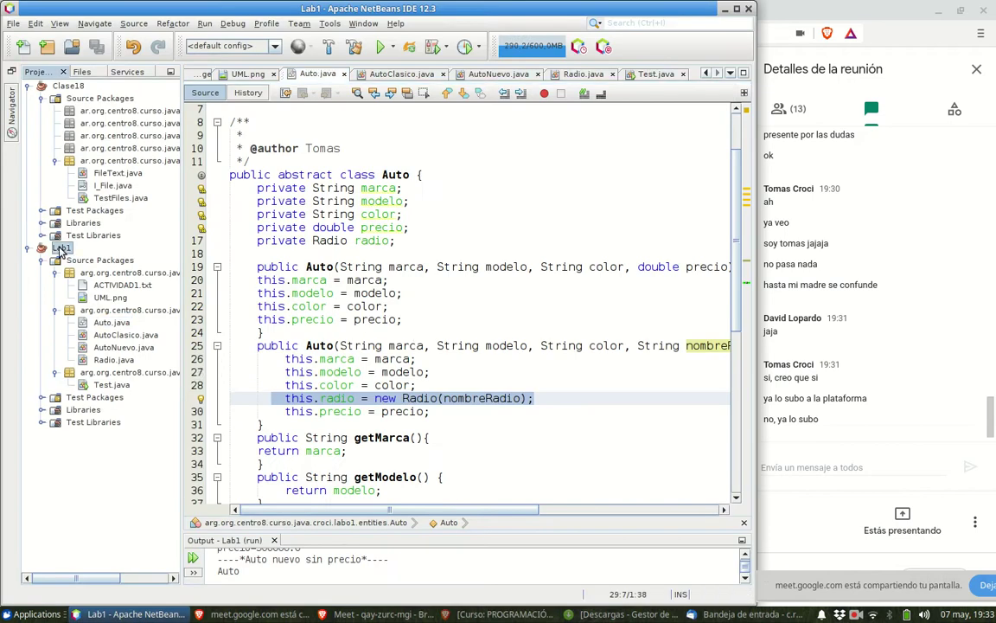
right_click(60, 250)
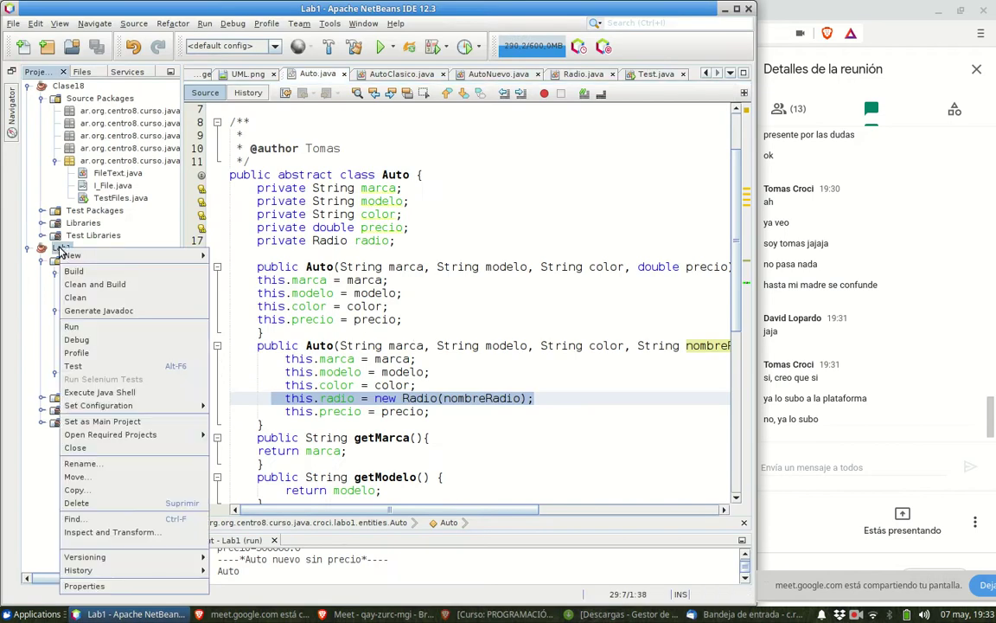
left_click(136, 448)
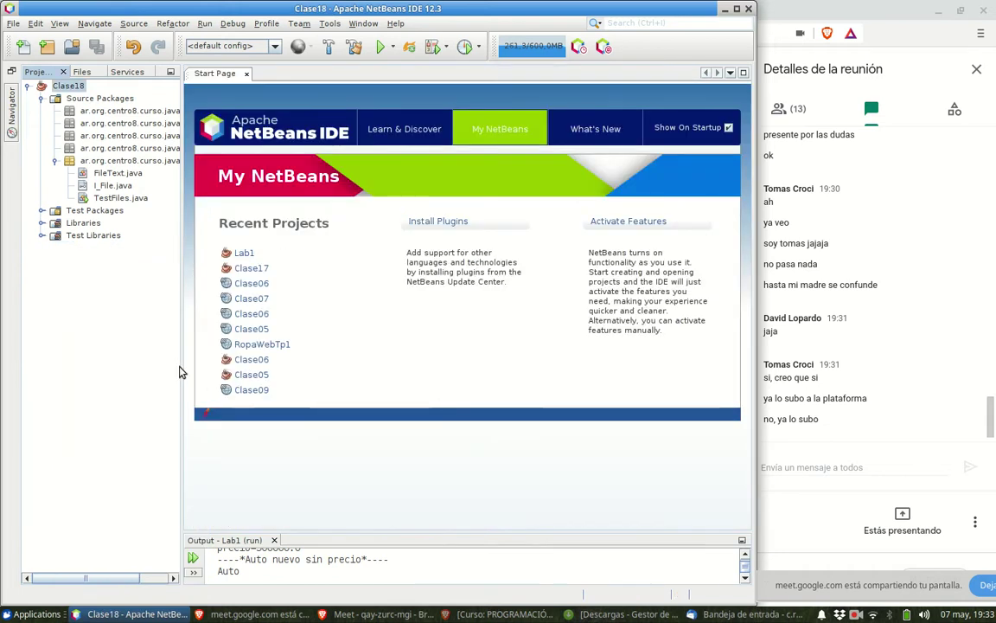
left_click_drag(181, 369, 251, 343)
left_click(109, 137)
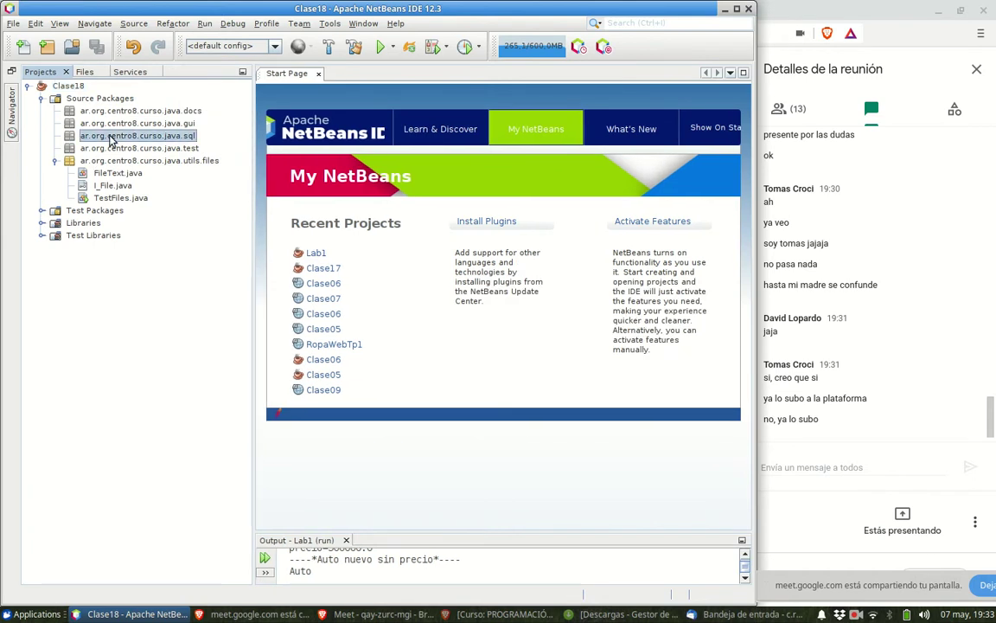
- Start a new file in the sql package via New > Other…, choosing SQL File under Other
right_click(149, 139)
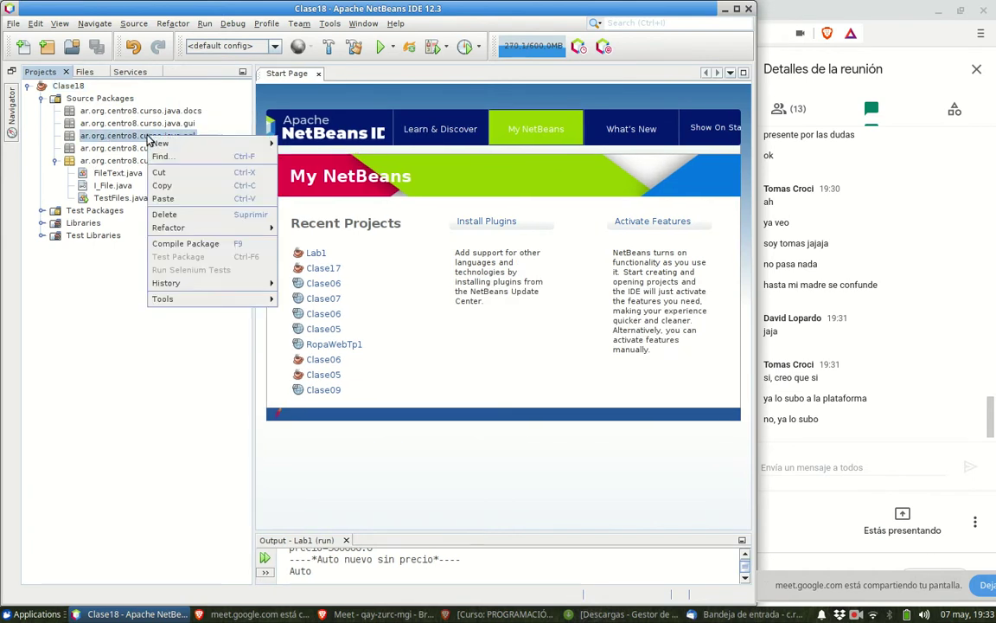
mouse_move(166, 148)
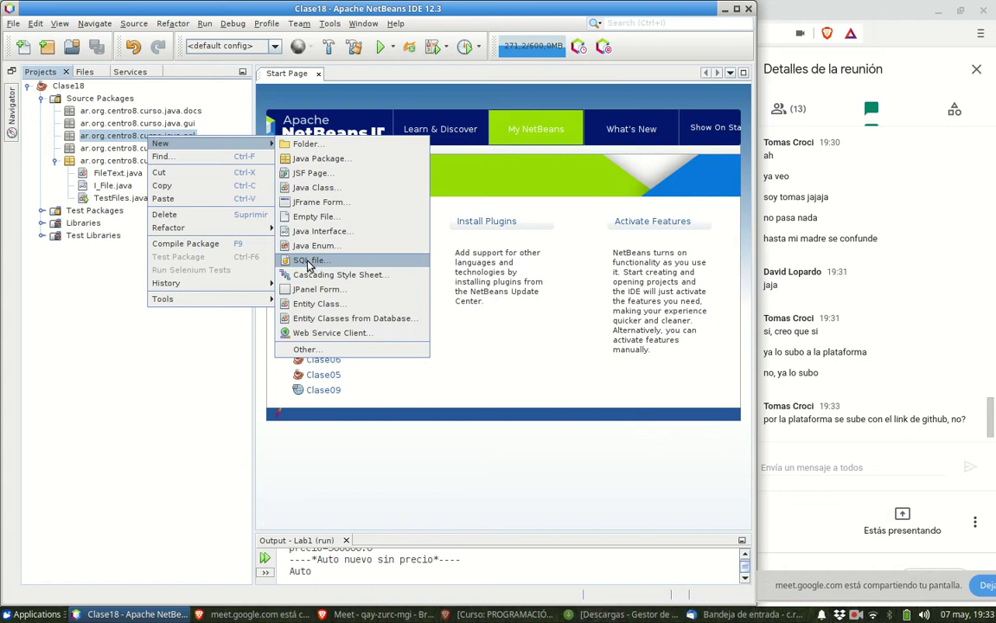
left_click(86, 136)
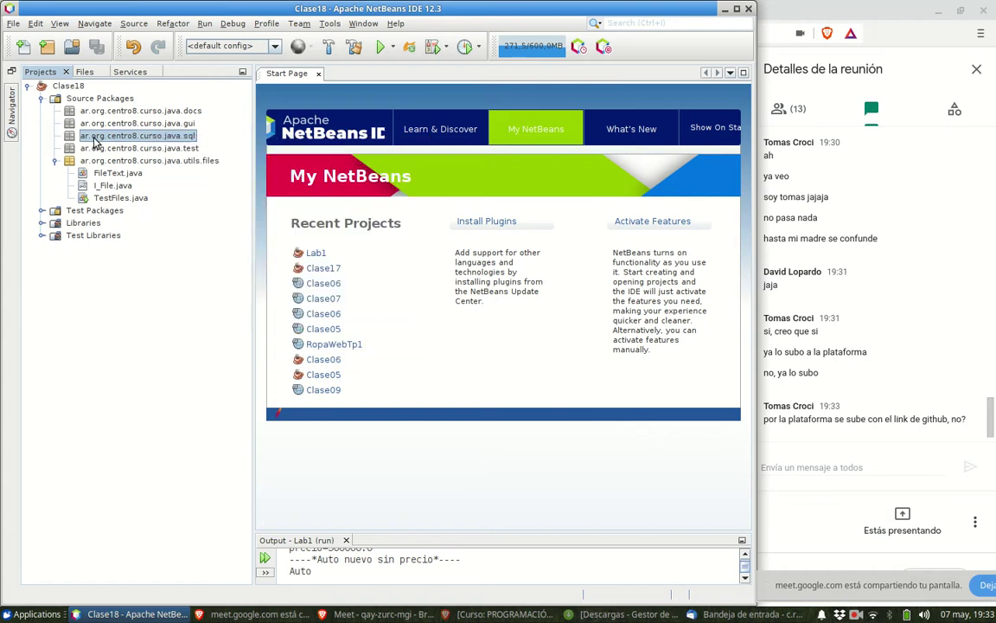
right_click(98, 136)
mouse_move(220, 144)
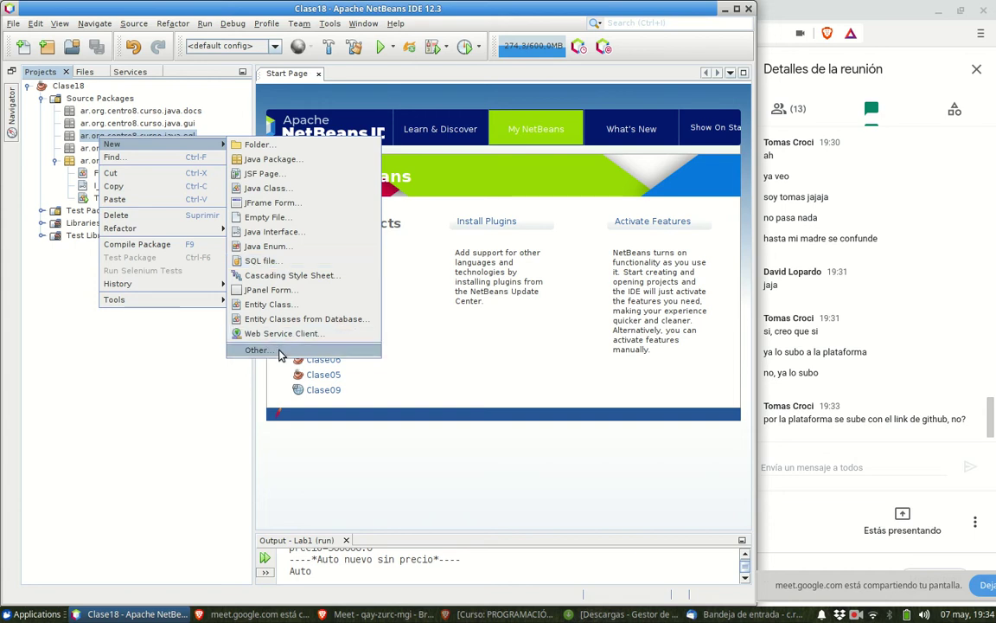
left_click(280, 350)
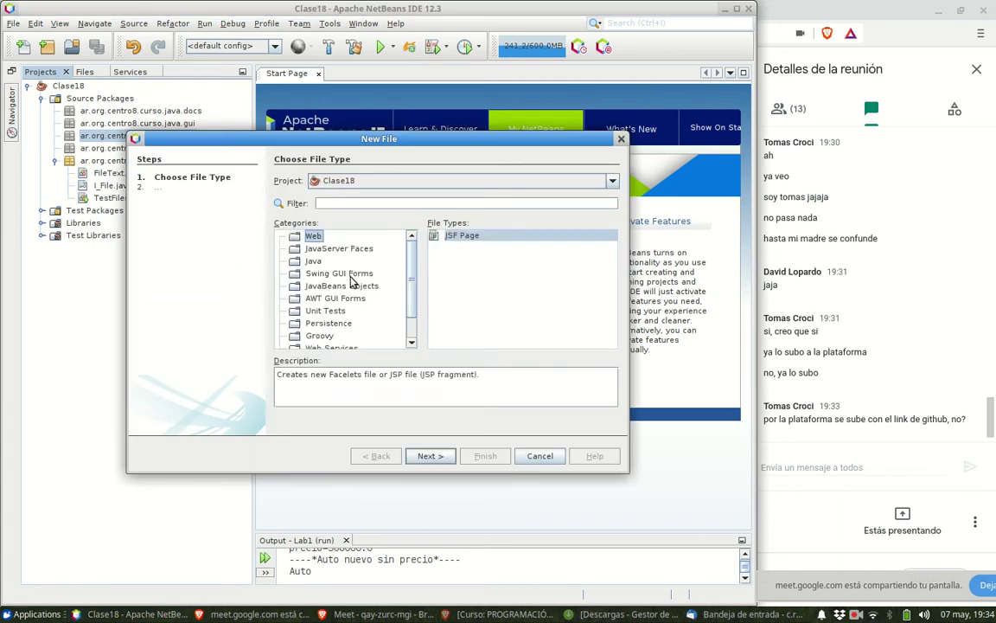
scroll(364, 328, "down", 1)
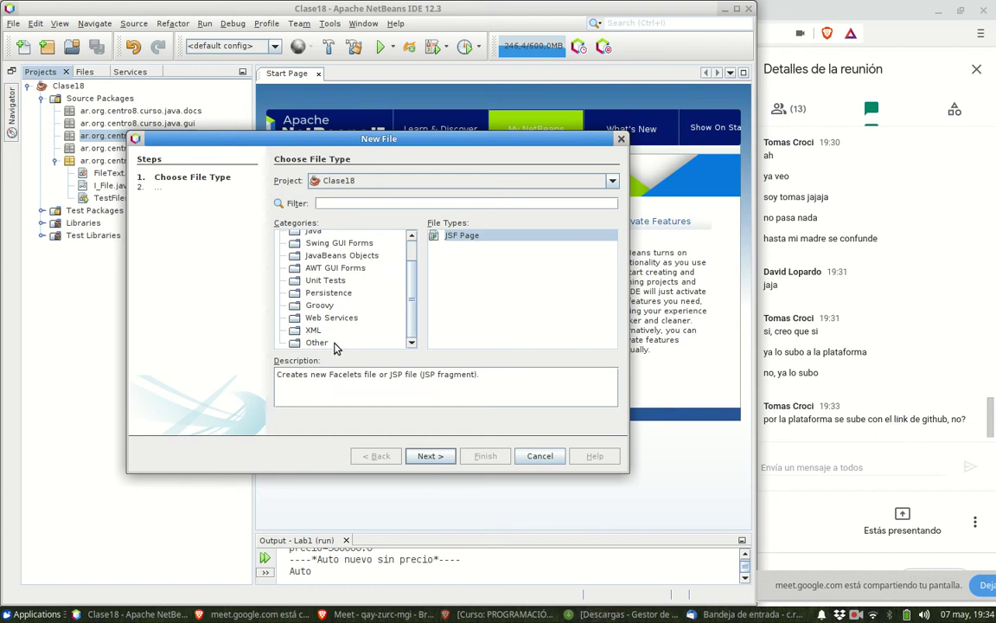
left_click(327, 343)
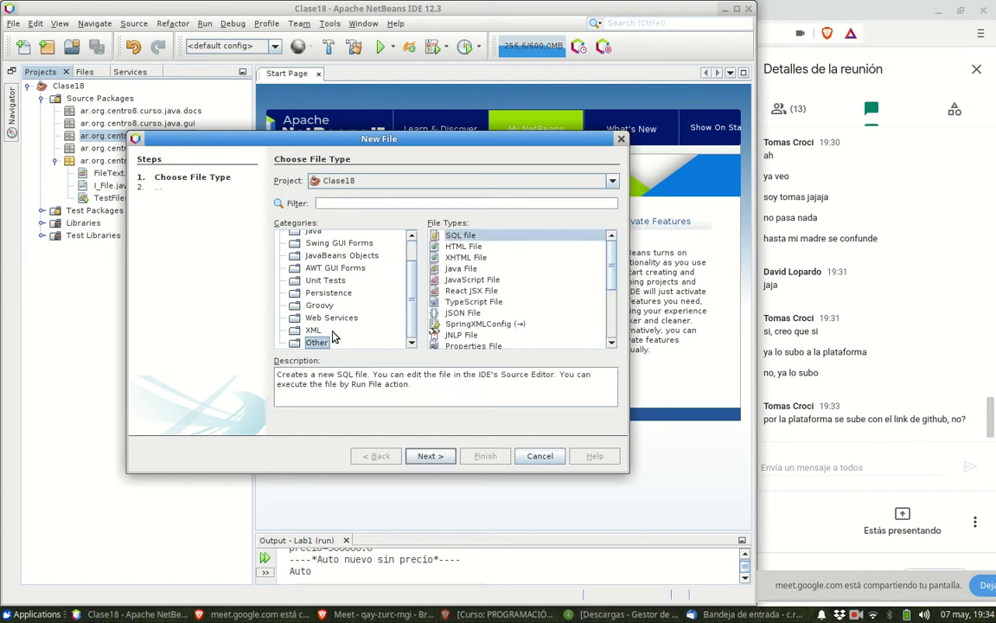
left_click(467, 239)
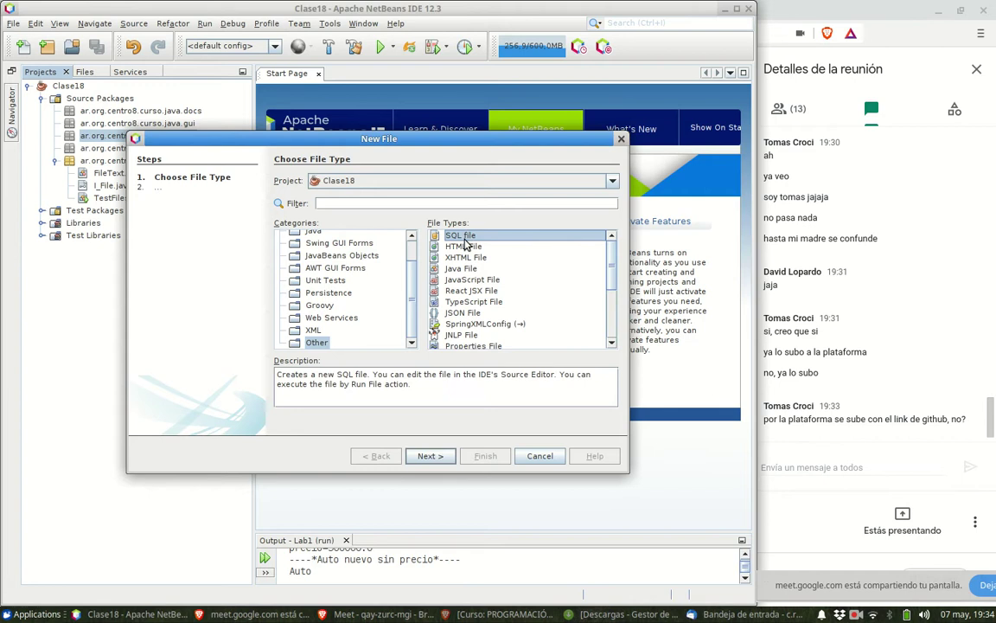
- Name the new SQL file DDL_Base_Colegio_MariaDB in the sql folder and select the name text
left_click(430, 457)
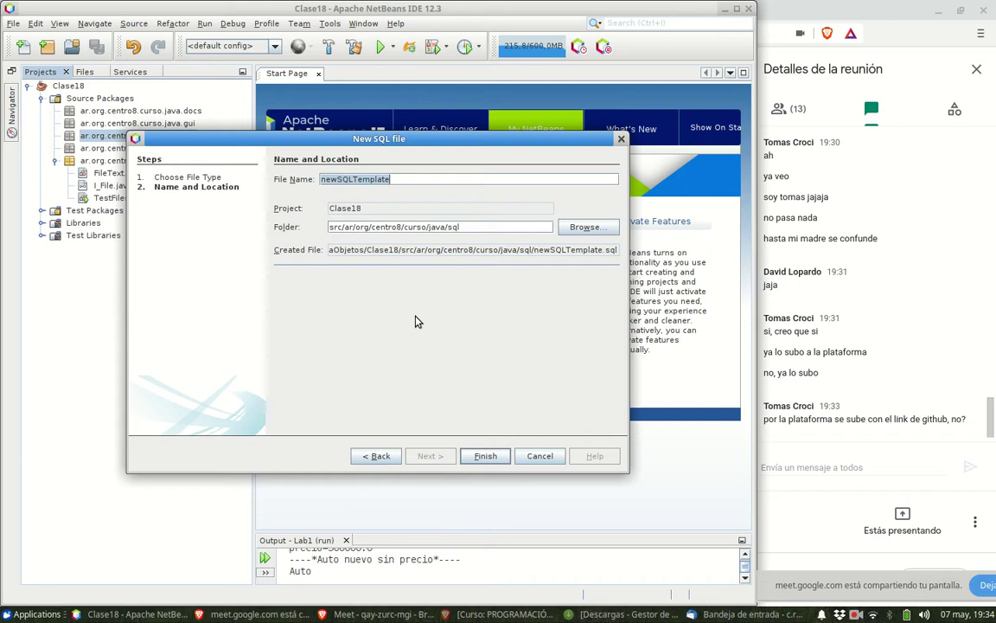
type("DDL")
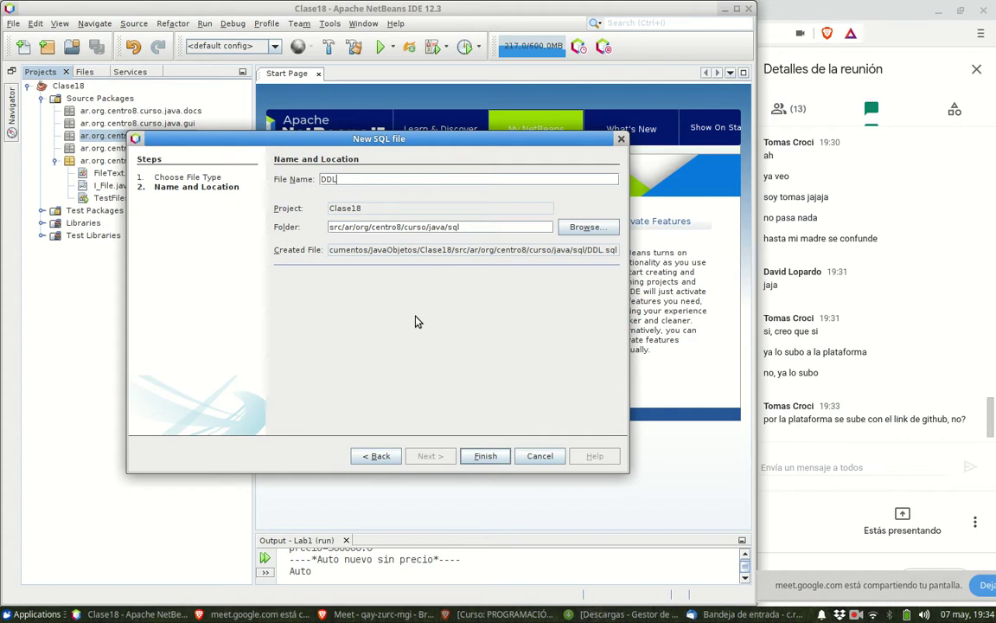
type("_Base")
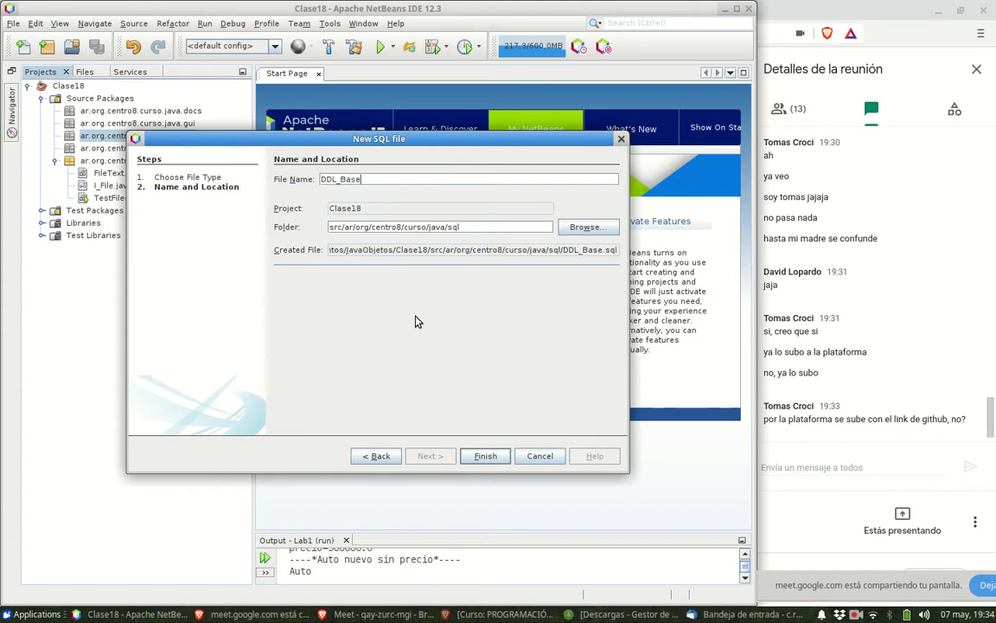
type("_Colegio")
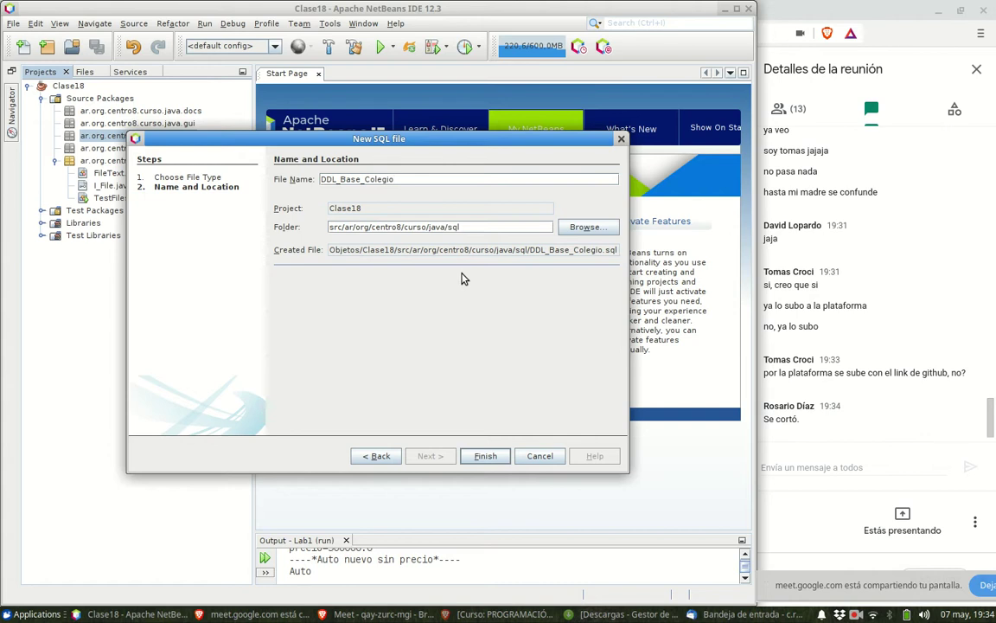
type("_M")
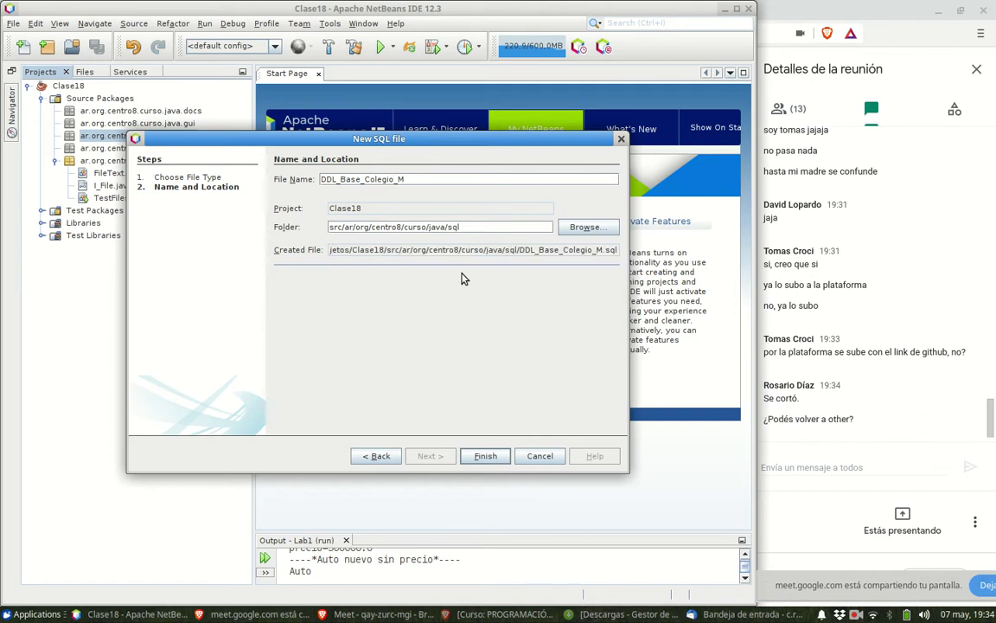
type("y")
key("BackSpace")
type("a")
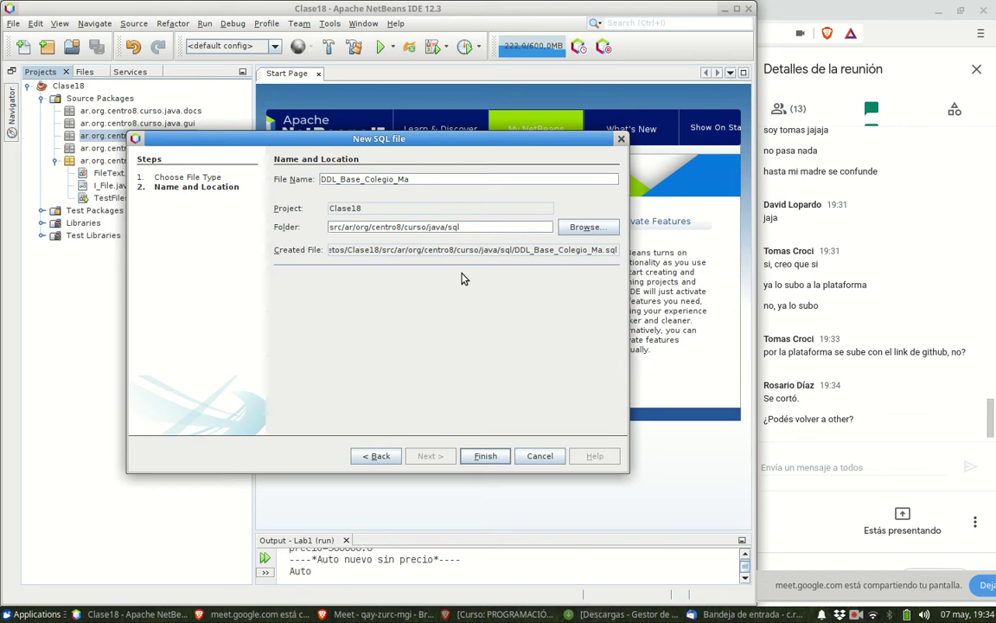
type("riaDB")
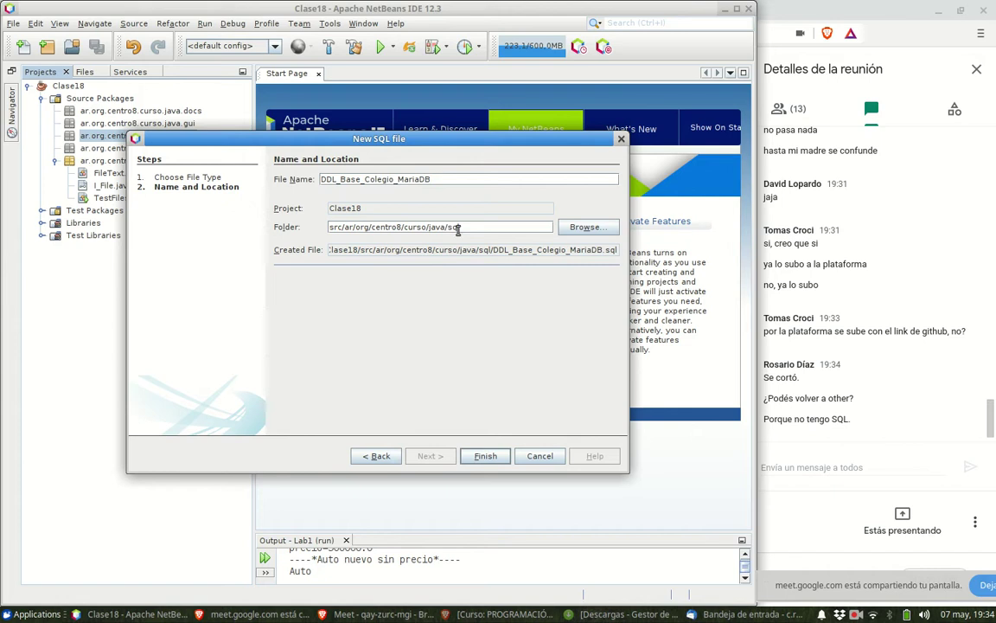
left_click_drag(445, 179, 275, 179)
key("ctrl+c")
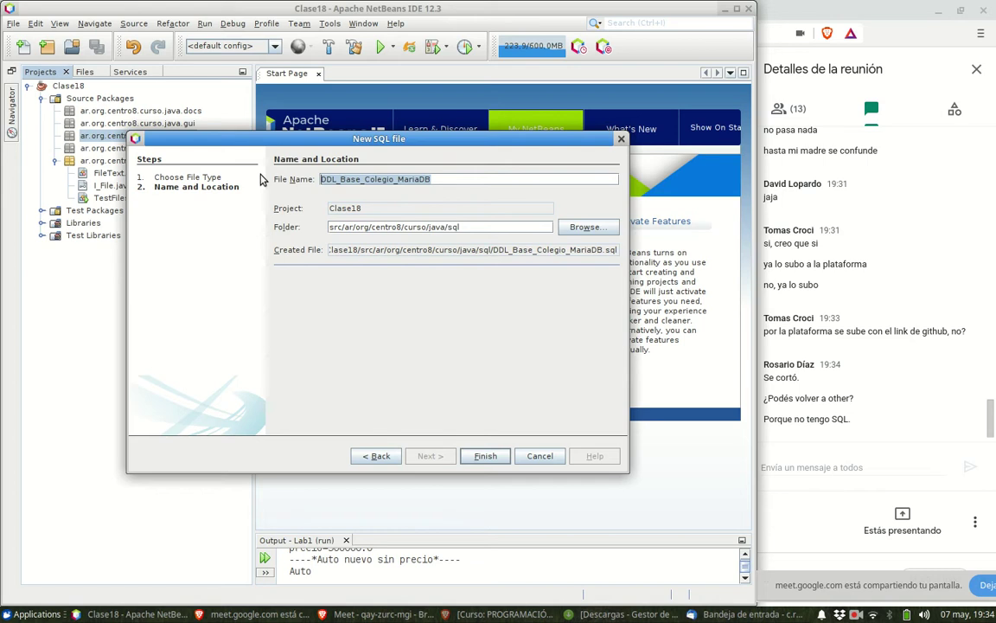
- Send the file name DDL_Base_Colegio_MariaDB in the Google Meet chat, then return to NetBeans
left_click(808, 464)
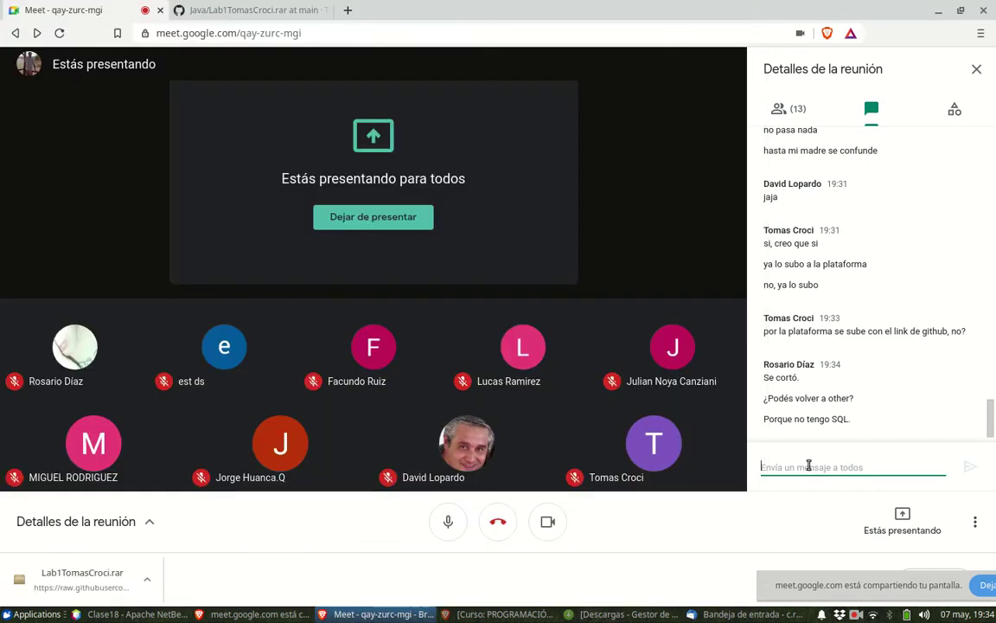
key("ctrl+v")
key("Return")
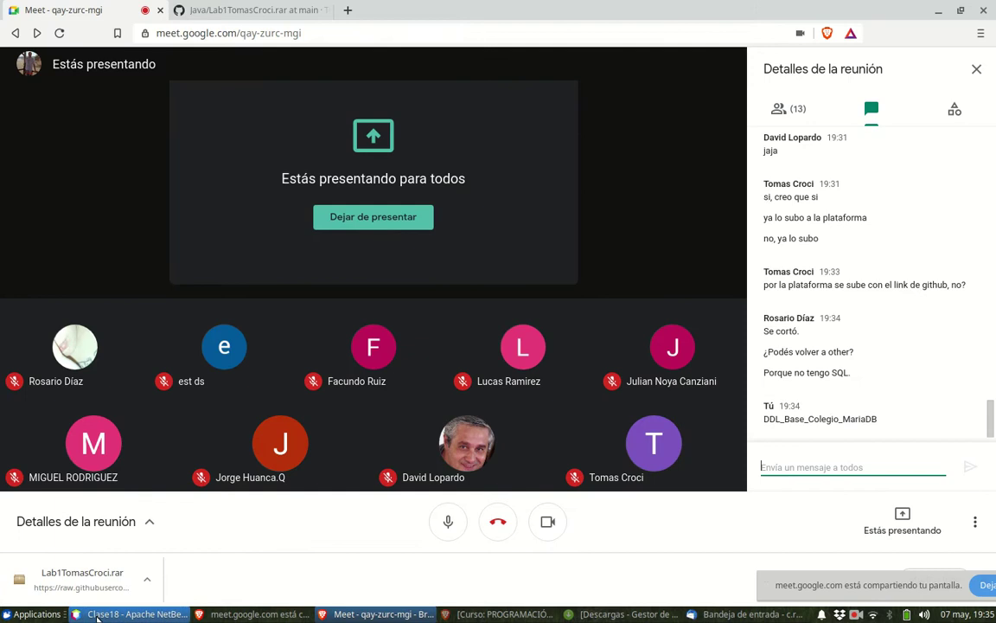
left_click(130, 614)
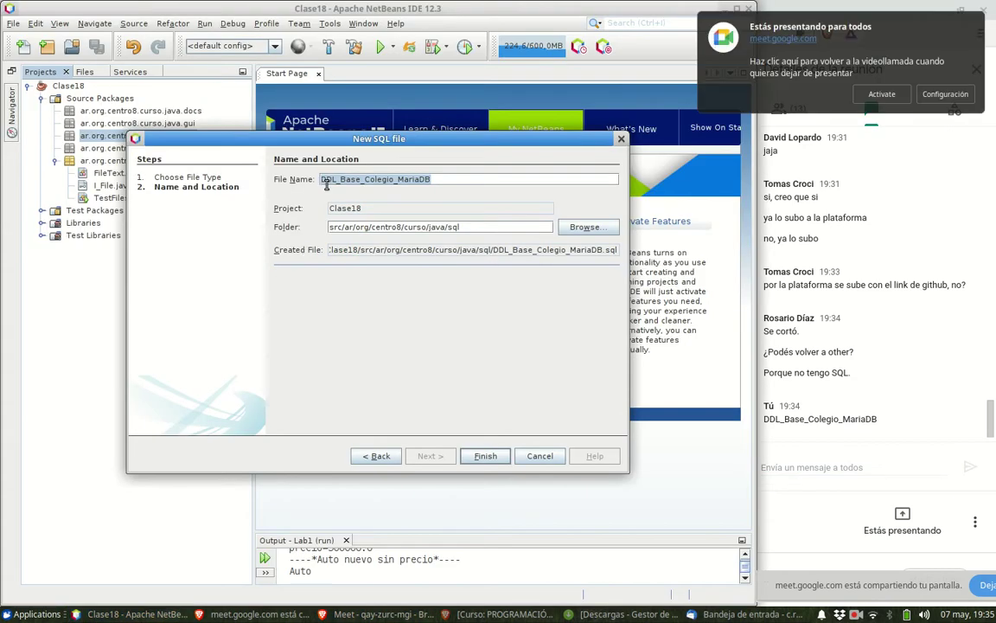
- Create the DDL_Base_Colegio_MariaDB.sql file, then start another New File wizard with SQL File under Other for the sql package
left_click(496, 458)
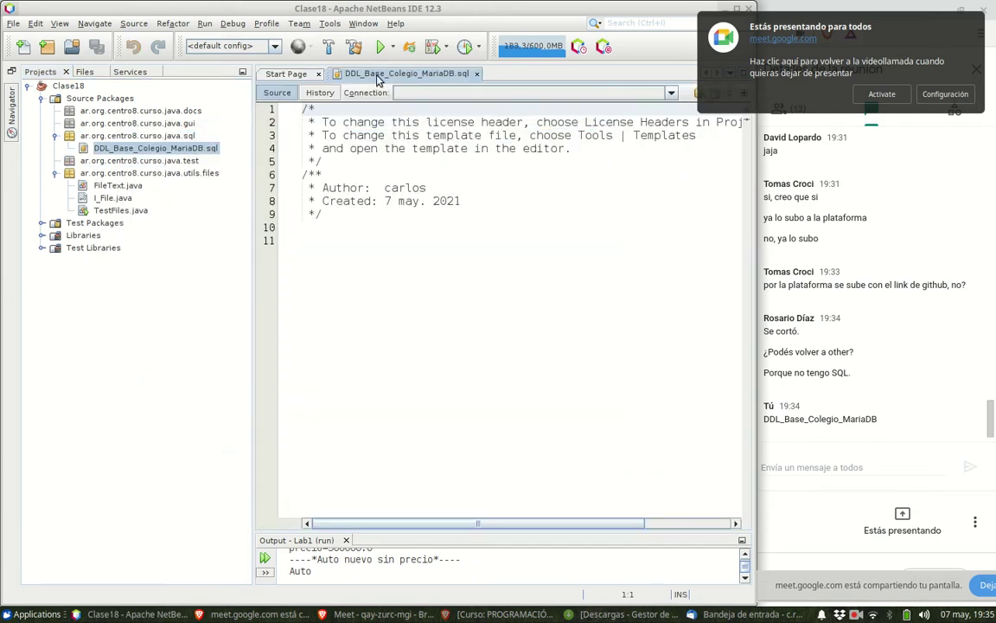
left_click(167, 137)
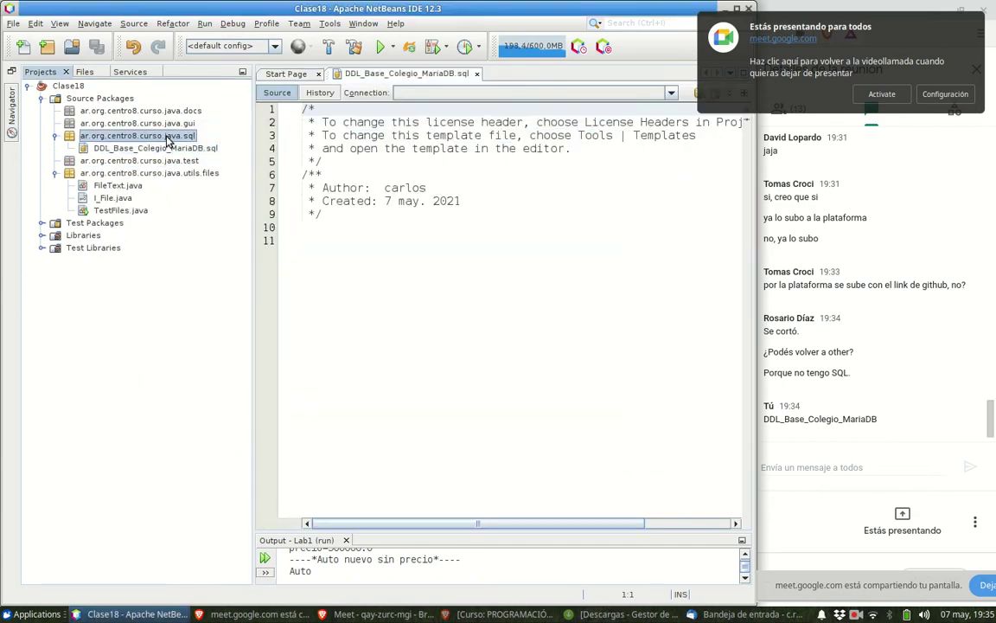
right_click(168, 140)
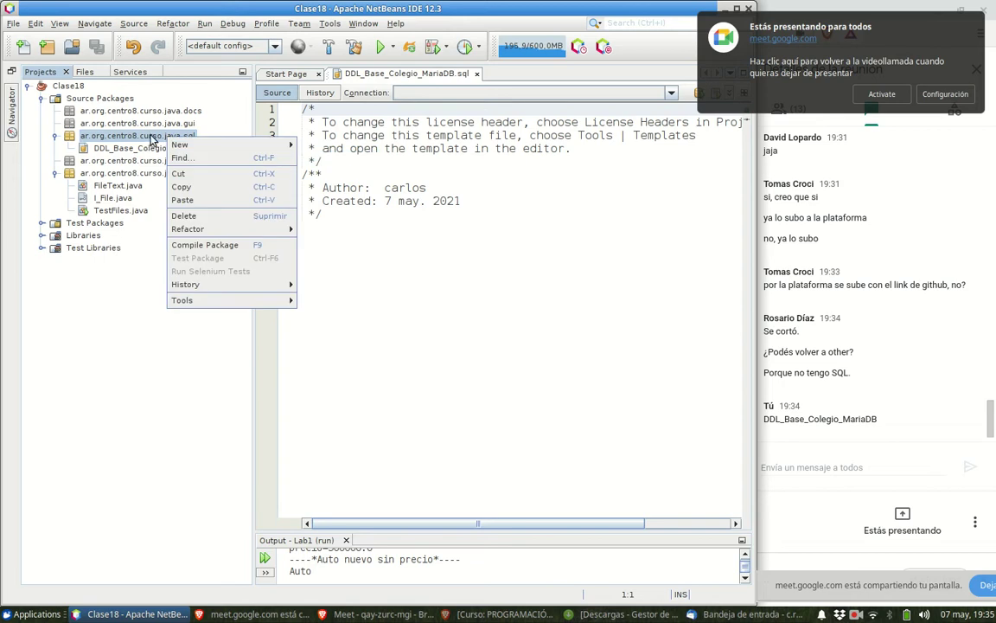
mouse_move(186, 151)
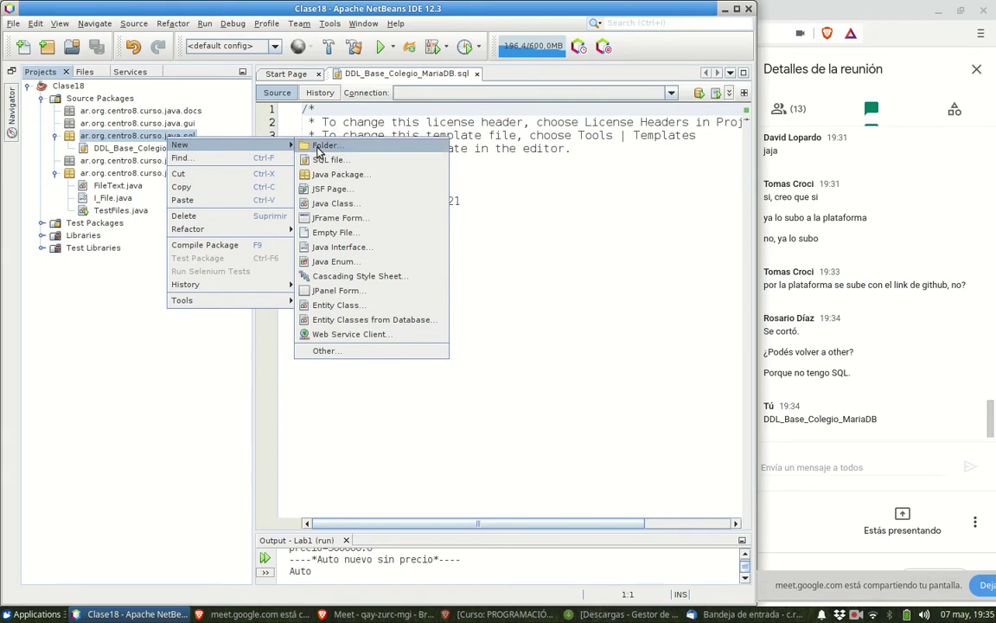
left_click(318, 351)
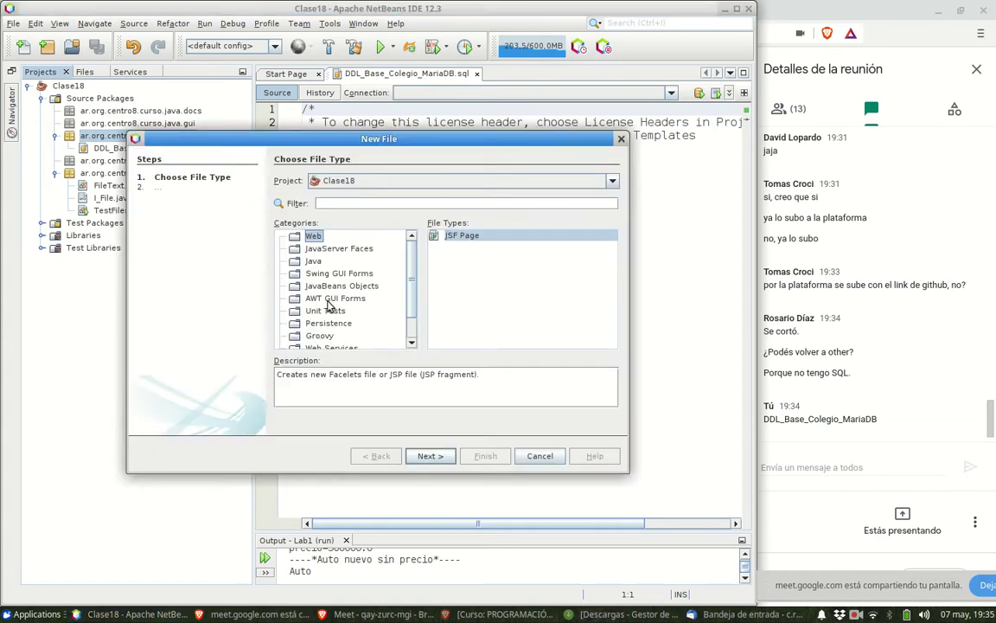
scroll(361, 251, "down", 2)
left_click(314, 343)
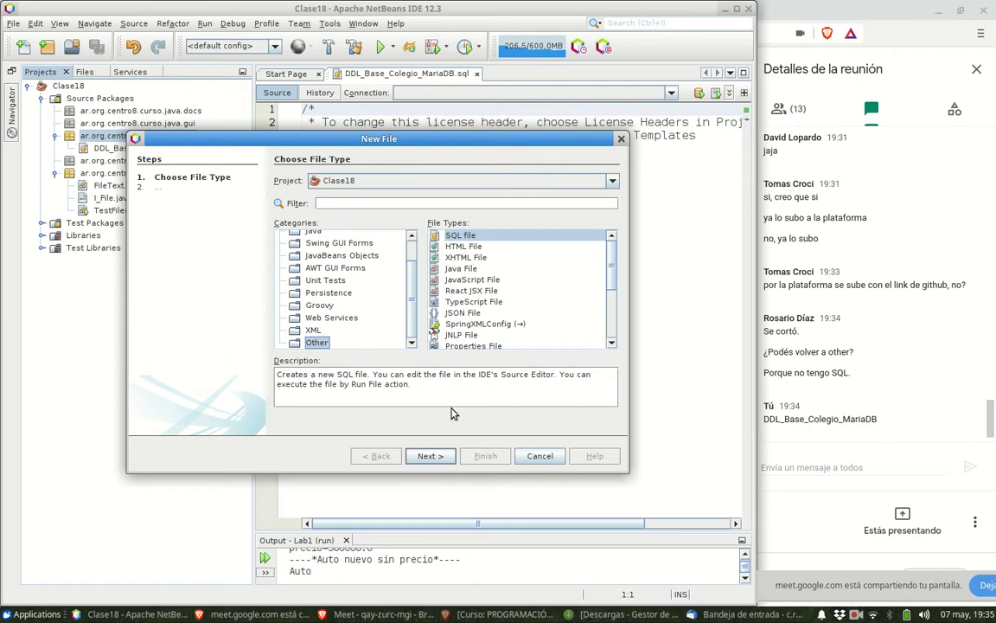
left_click(438, 459)
- Cancel the second wizard and delete the template comment lines from DDL_Base_Colegio_MariaDB.sql
left_click(539, 456)
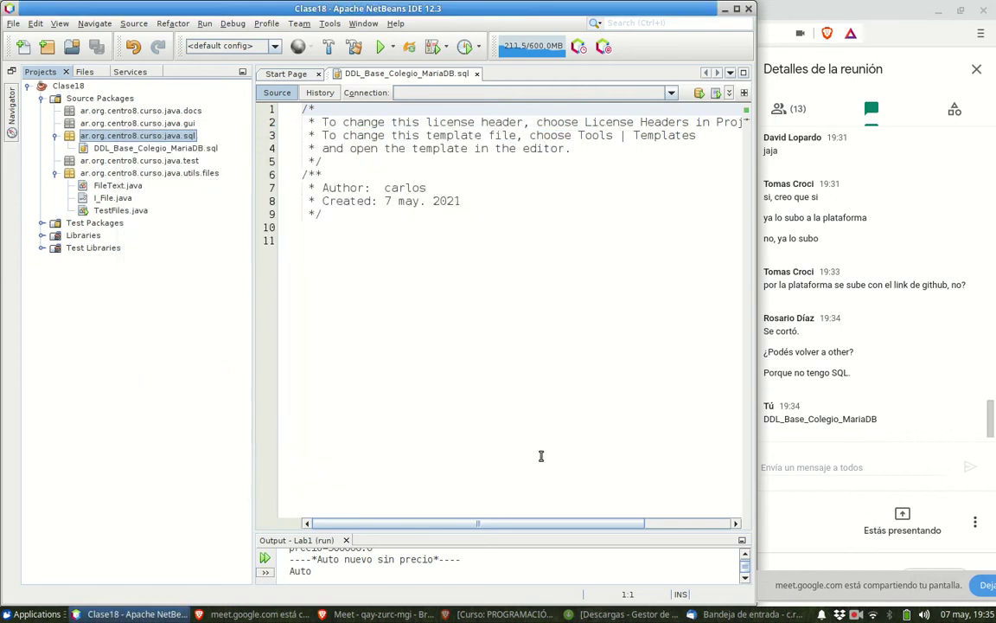
left_click(328, 217)
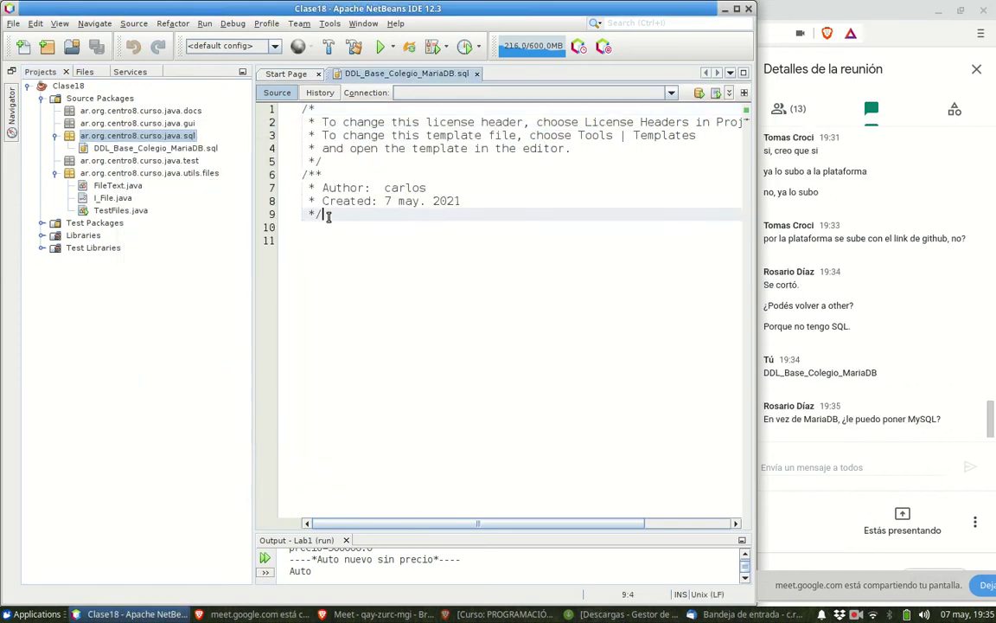
left_click_drag(329, 217, 299, 104)
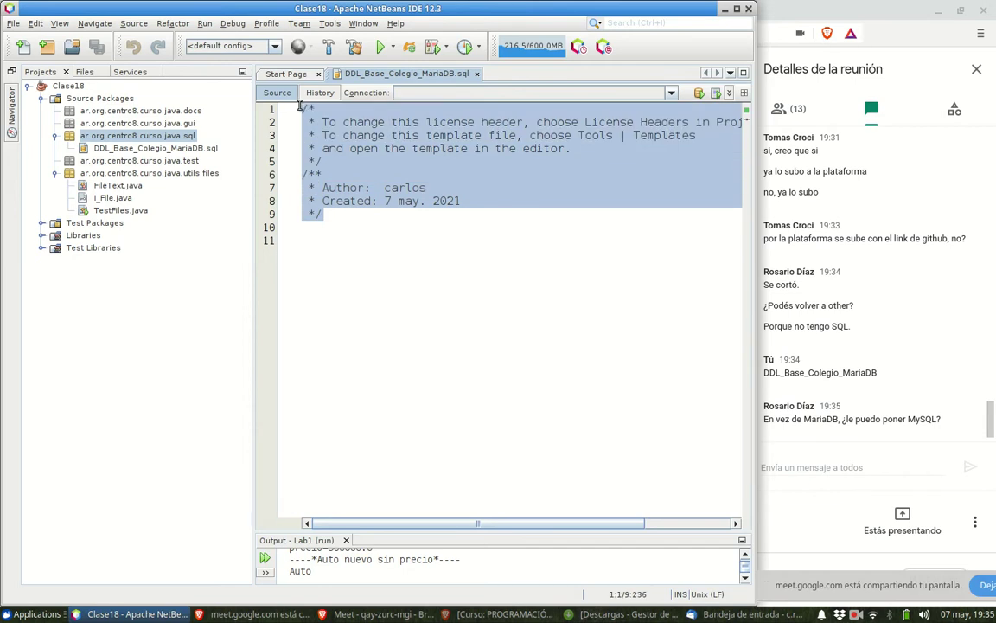
key("Delete")
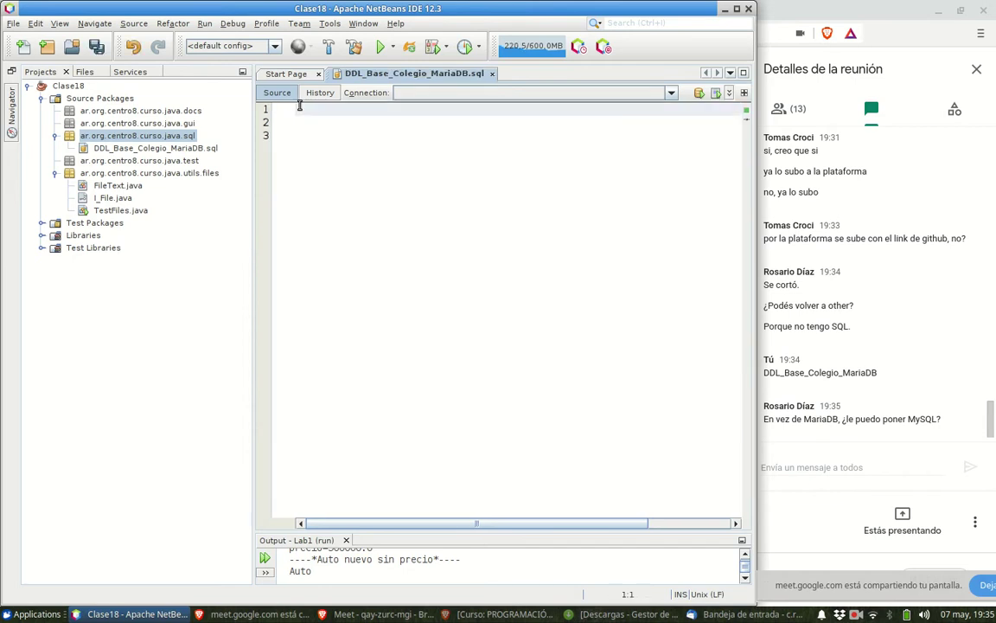
key("Delete")
key("Delete")
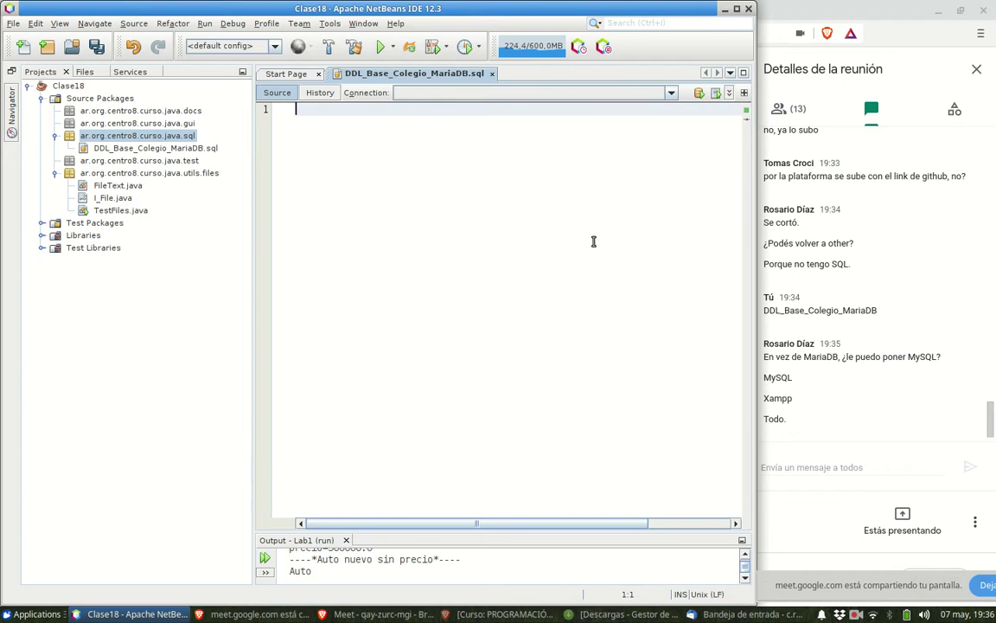
- Minimize NetBeans, the Meet browser and Thunderbird, and launch the XAMPP Control Panel from the desktop
left_click(724, 8)
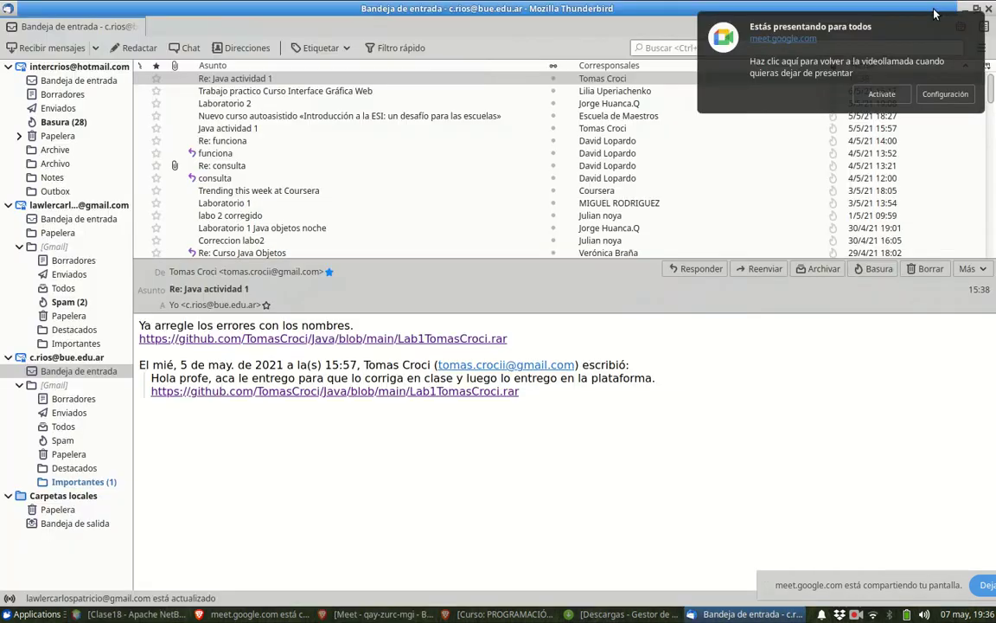
left_click(937, 12)
left_click(960, 8)
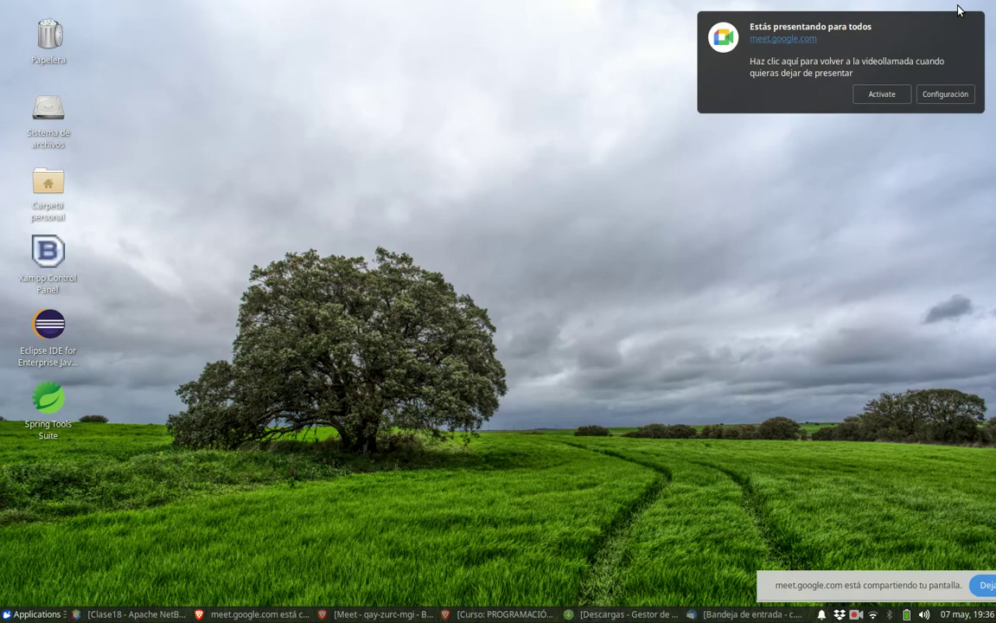
double_click(47, 250)
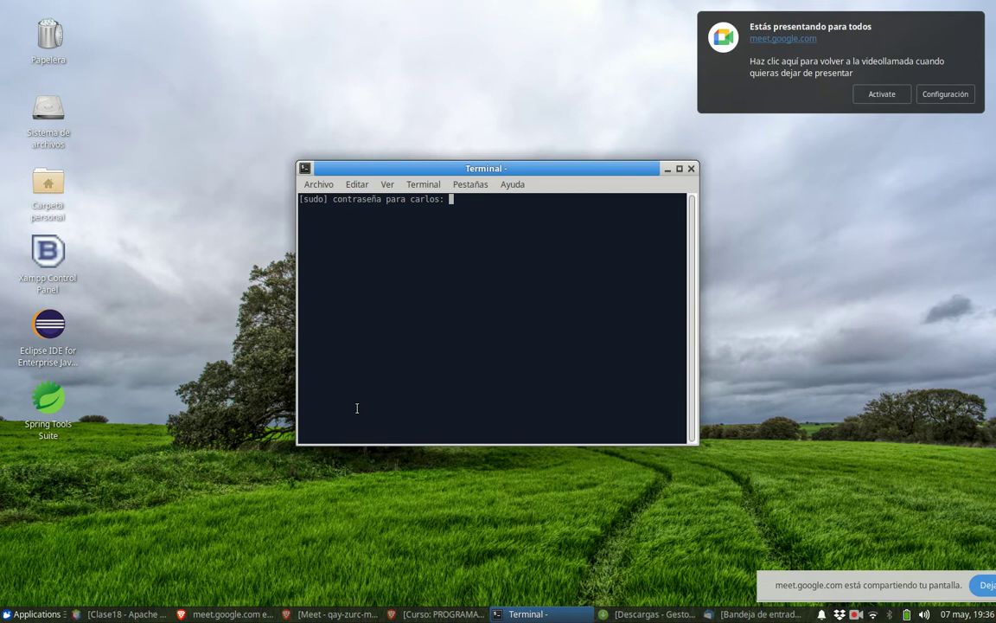
- Enter the sudo password, confirm MySQL Database is running under Manage Servers, then close XAMPP
key("Return")
left_click(333, 188)
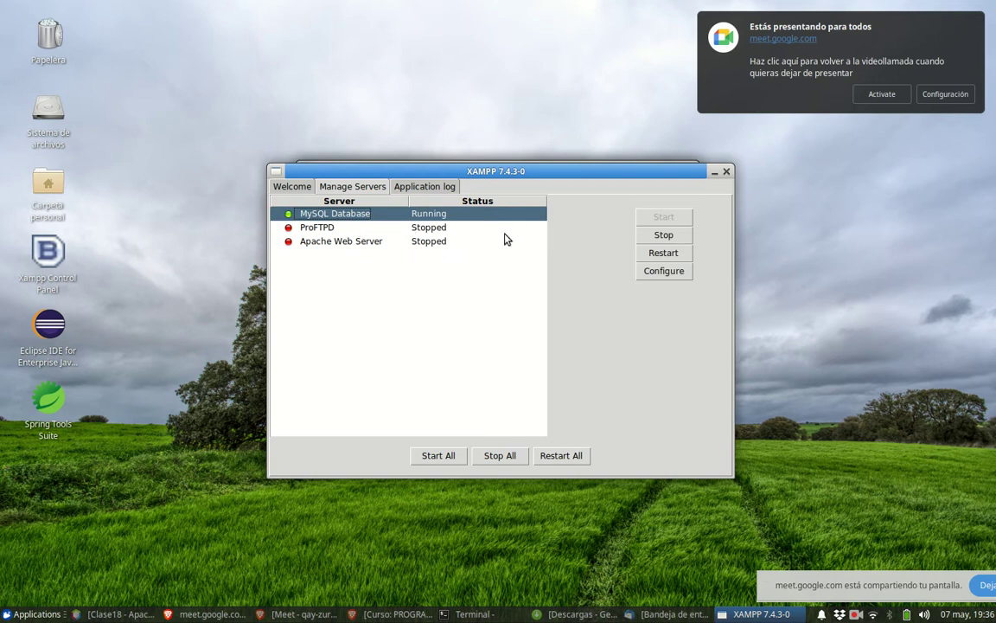
left_click(714, 173)
left_click(476, 349)
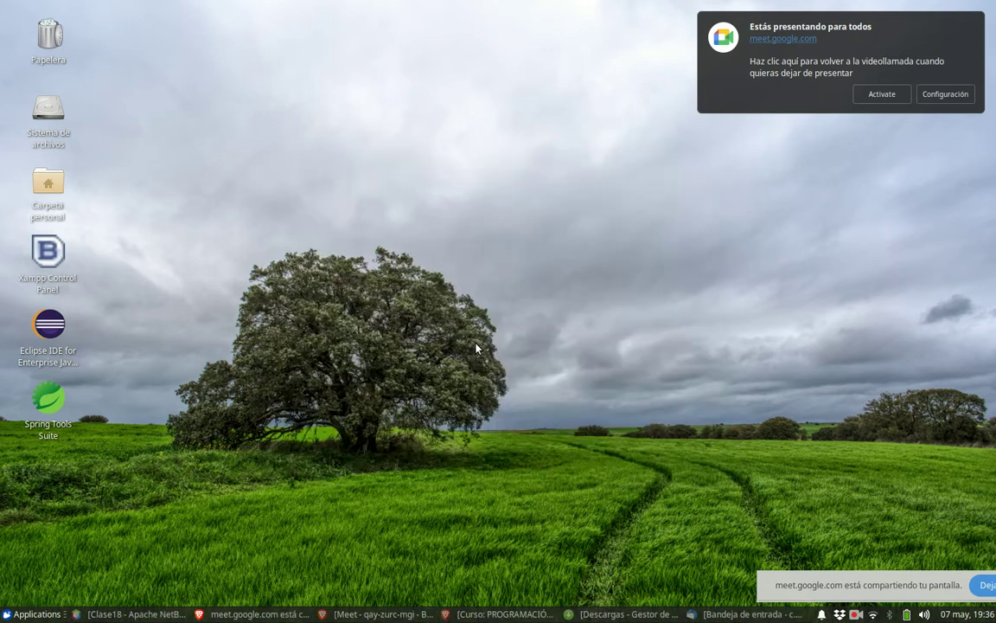
- Show the XAMPP Installers page in the browser, glance at the Meet call, then return to NetBeans
left_click(456, 615)
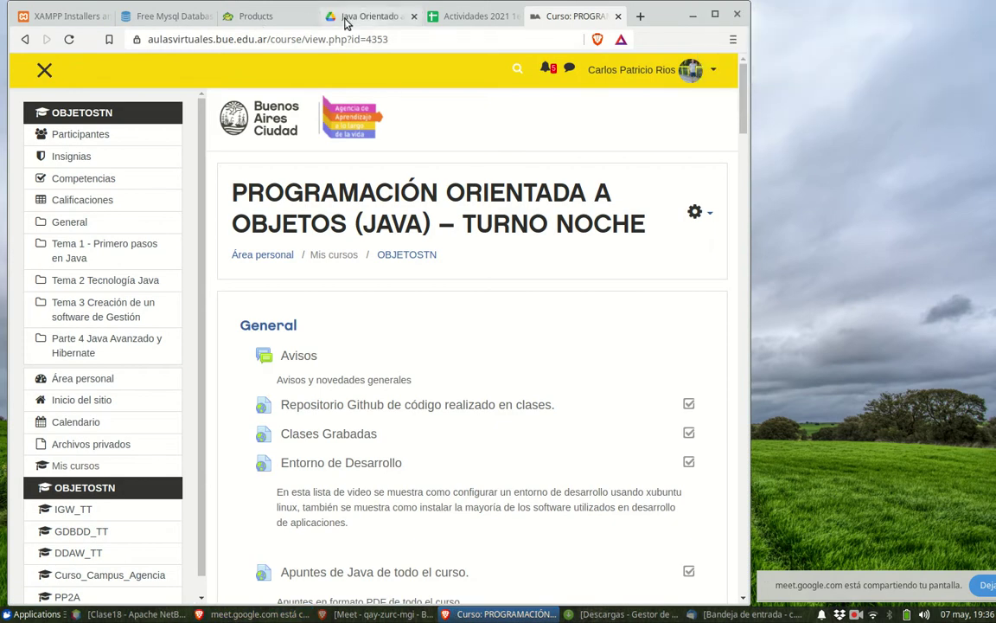
left_click(68, 17)
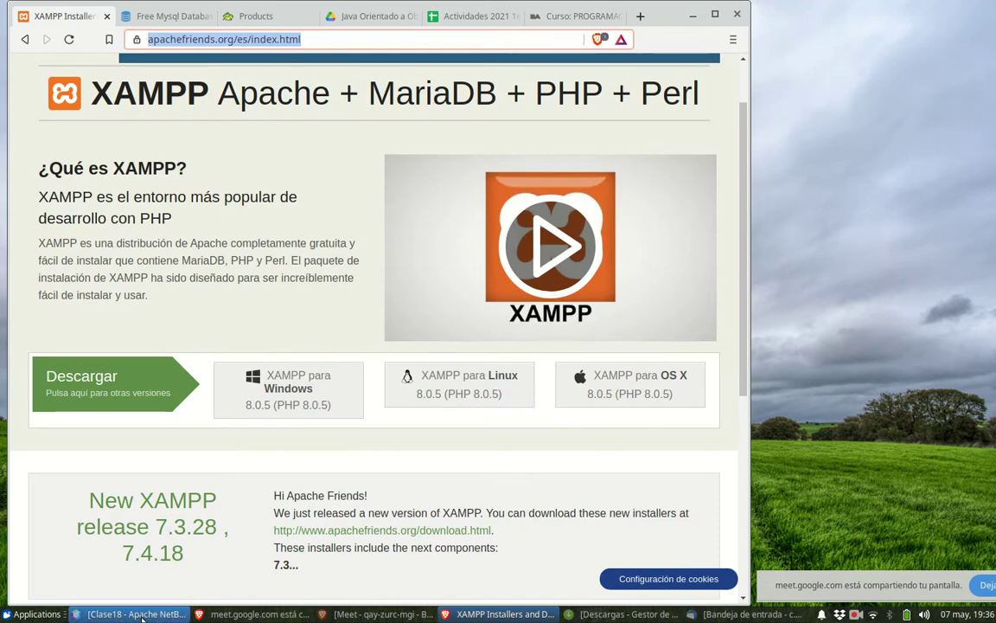
left_click(353, 614)
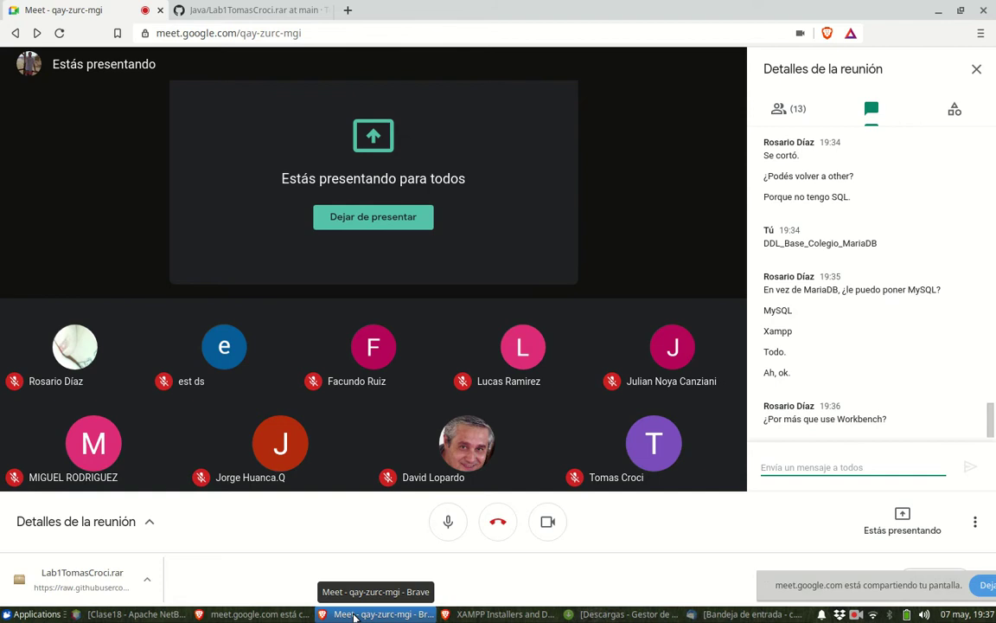
left_click(108, 614)
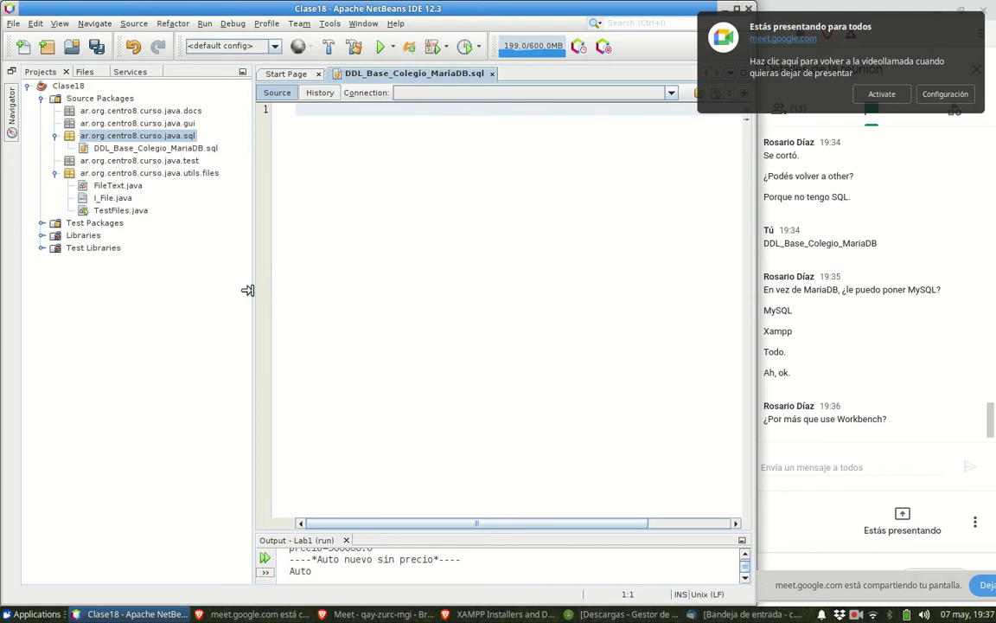
- Drag the Projects panel divider left to give the SQL editor more width
left_click_drag(247, 291, 212, 283)
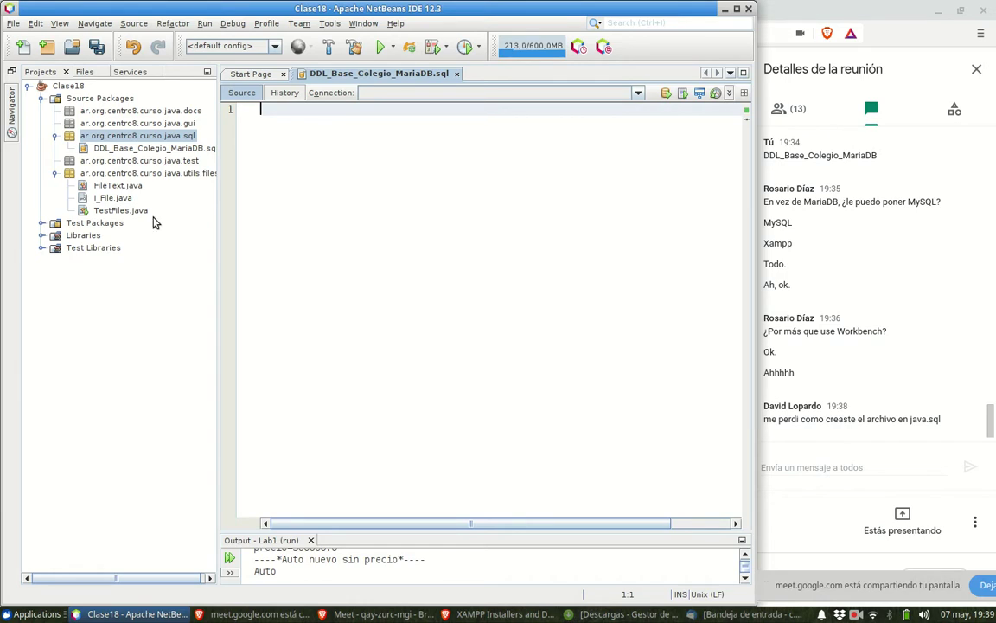
right_click(129, 137)
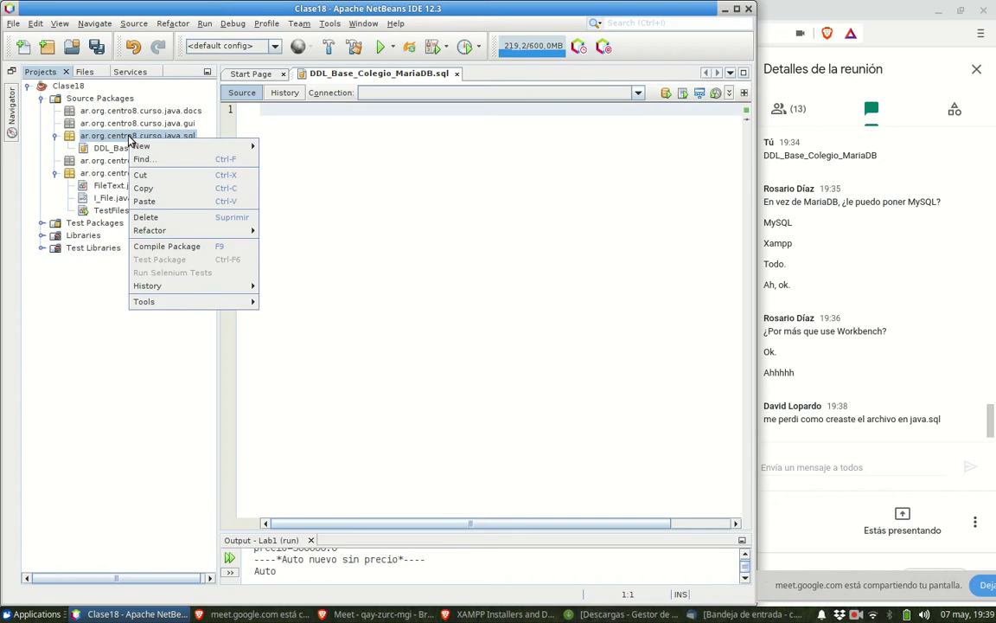
mouse_move(138, 147)
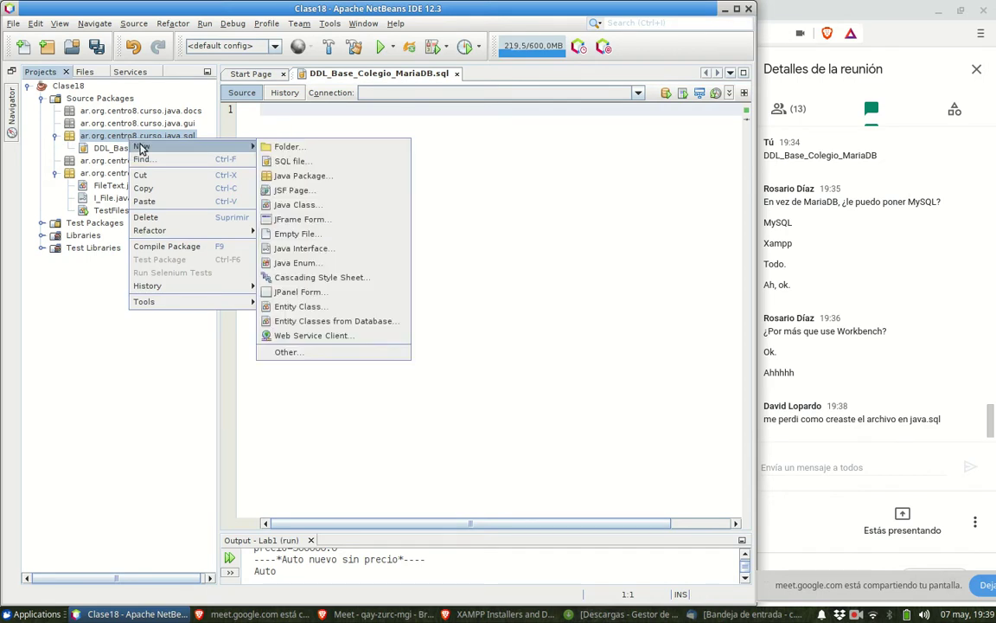
left_click(322, 353)
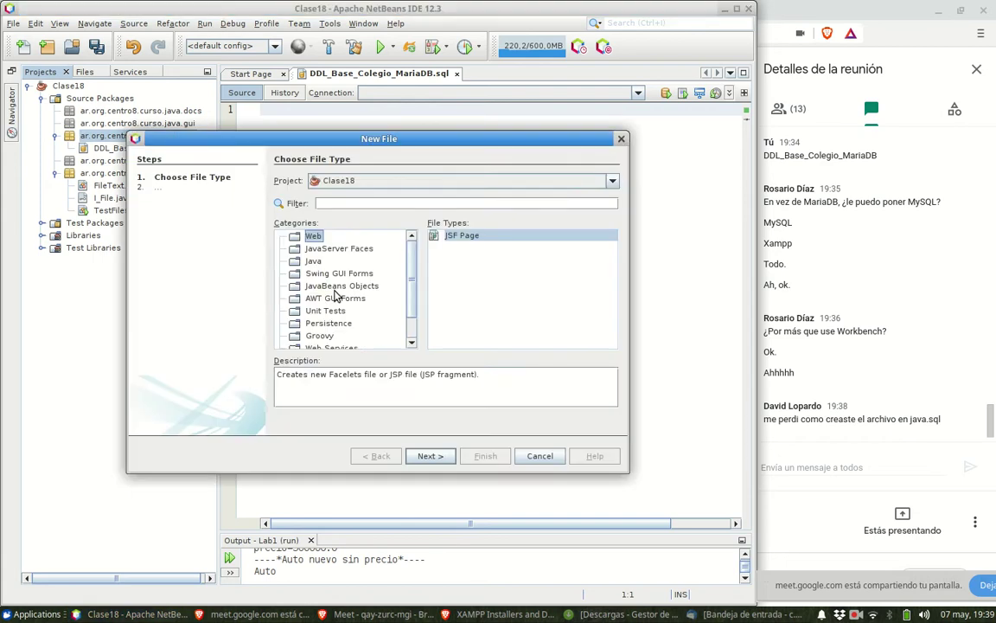
left_click(306, 343)
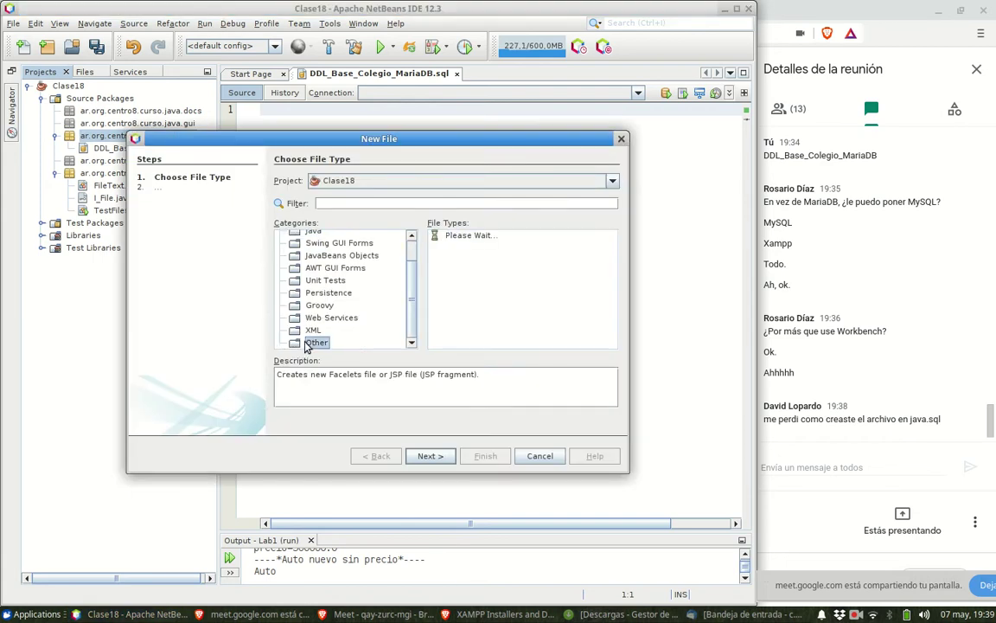
left_click(456, 236)
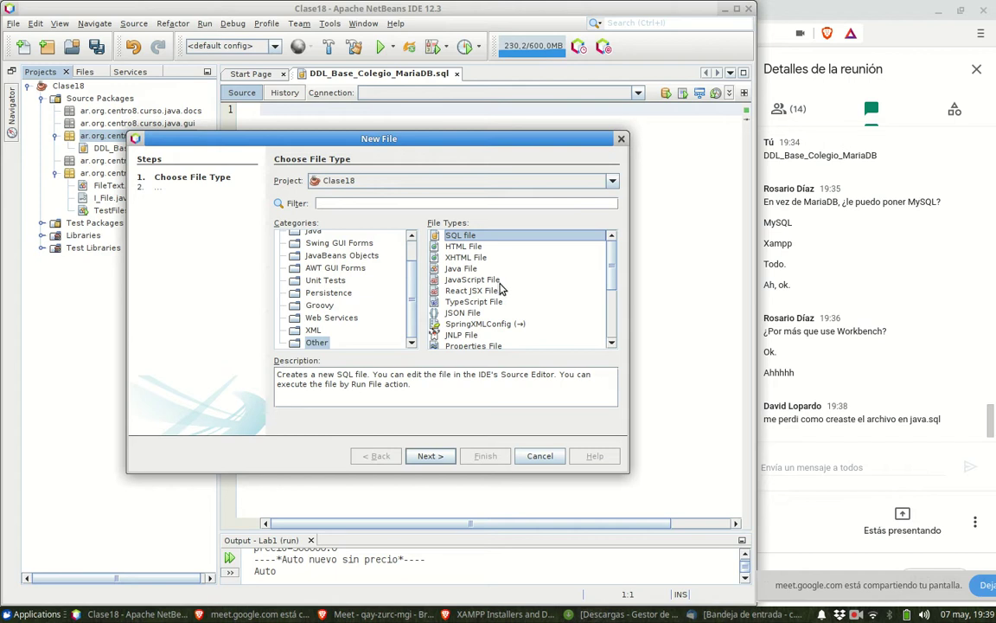
left_click(540, 455)
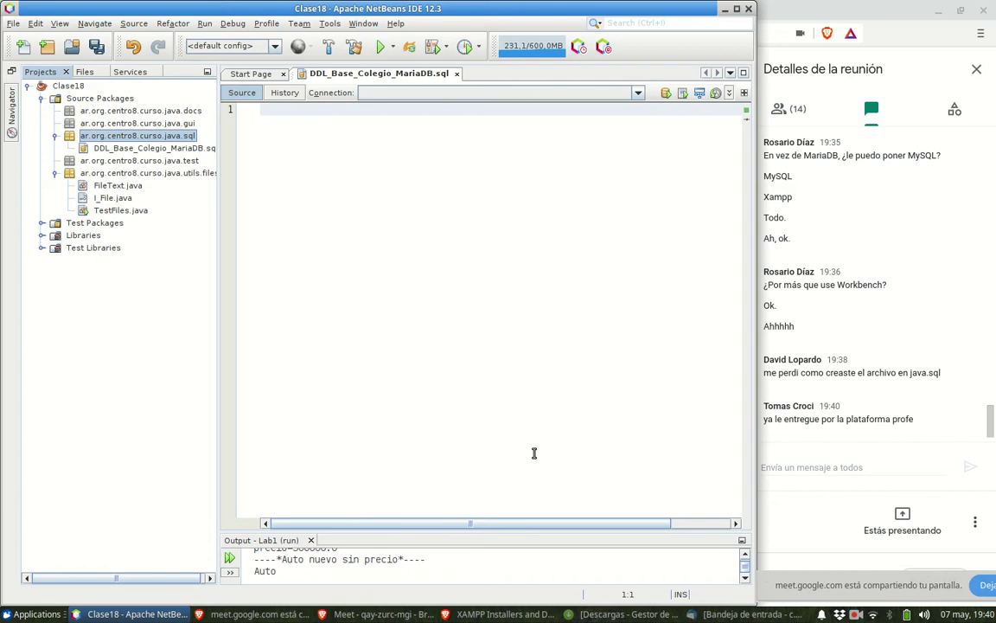
- Open the Actividad 1 Diseño de Clases - Obligatoria assignment in Moodle and scroll to its grading summary
left_click(483, 616)
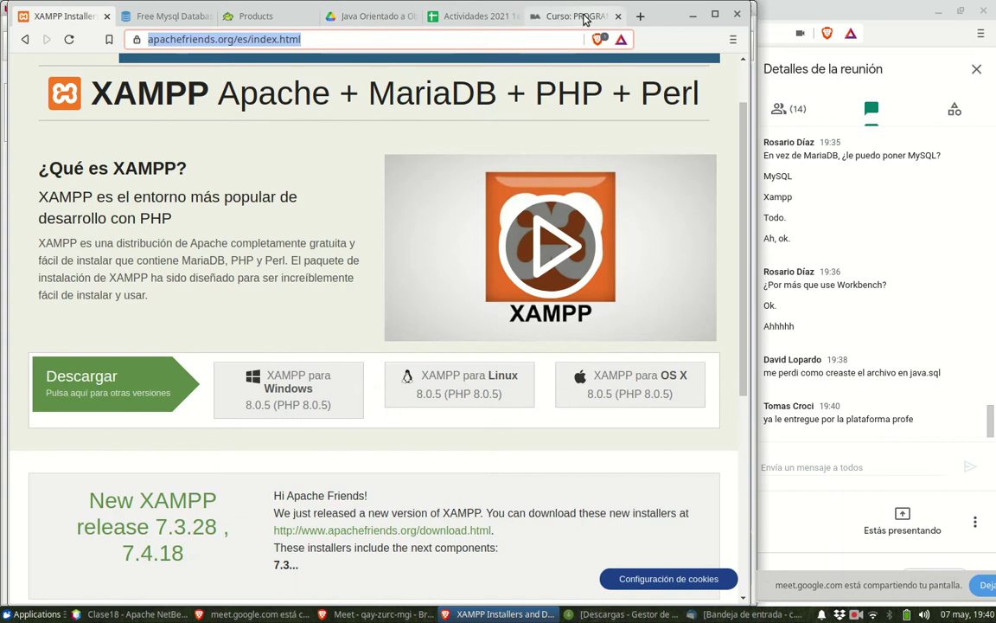
left_click(533, 15)
scroll(472, 263, "down", 5)
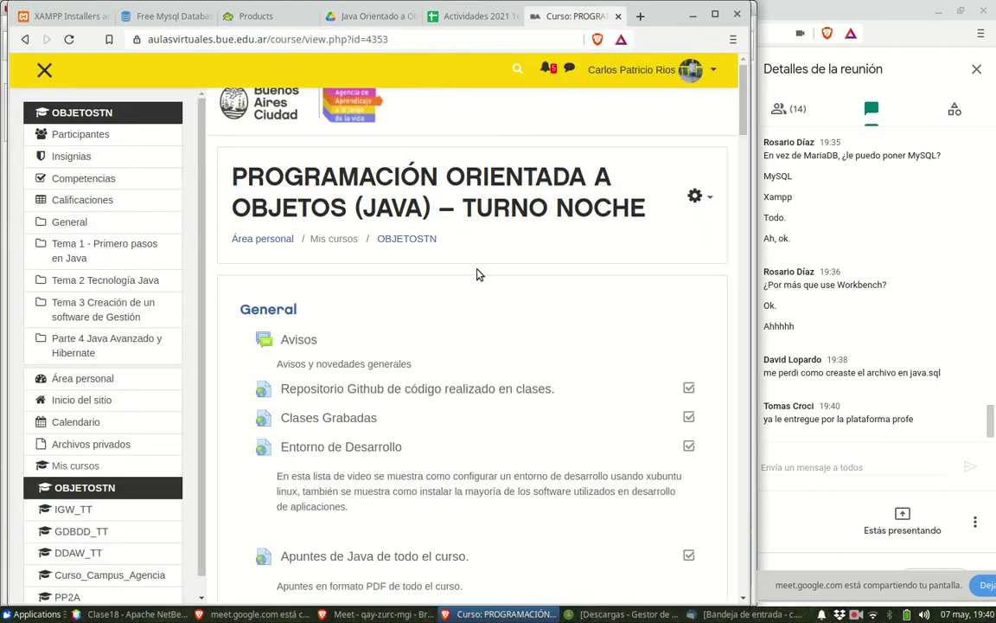
scroll(481, 279, "down", 9)
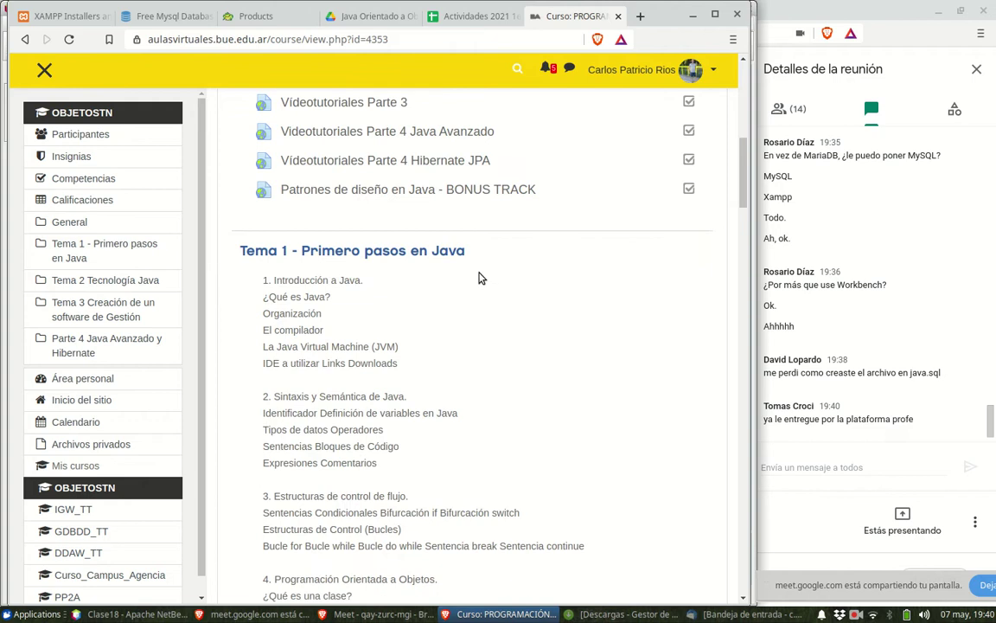
scroll(481, 286, "down", 4)
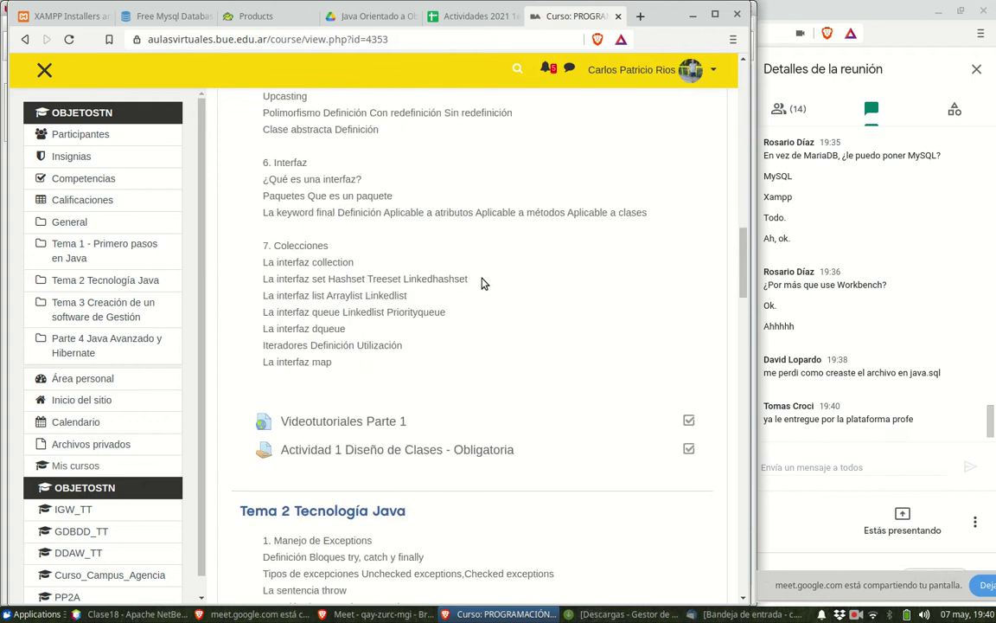
left_click(471, 436)
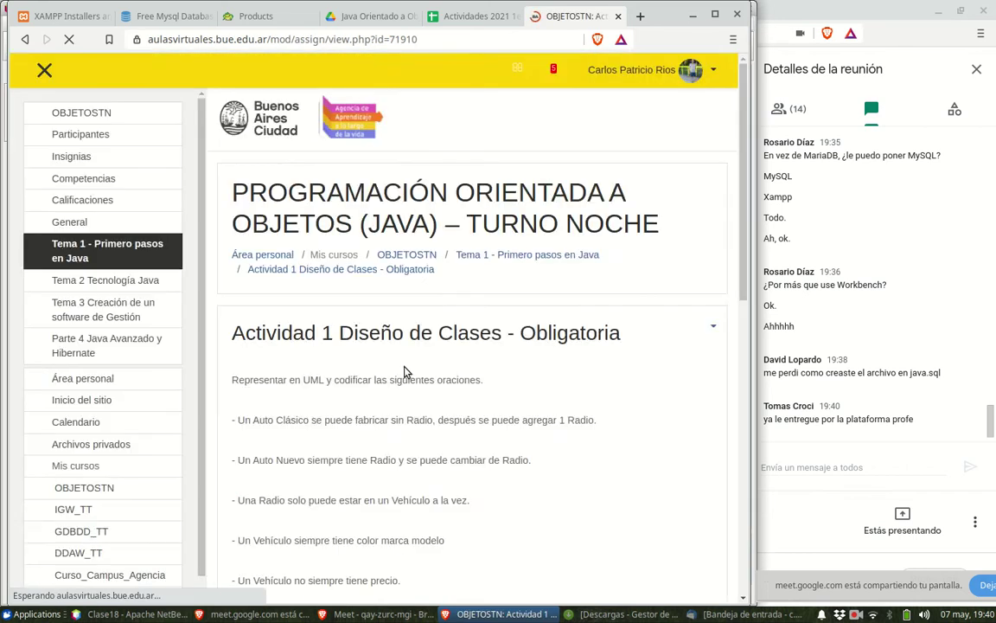
scroll(445, 437, "down", 4)
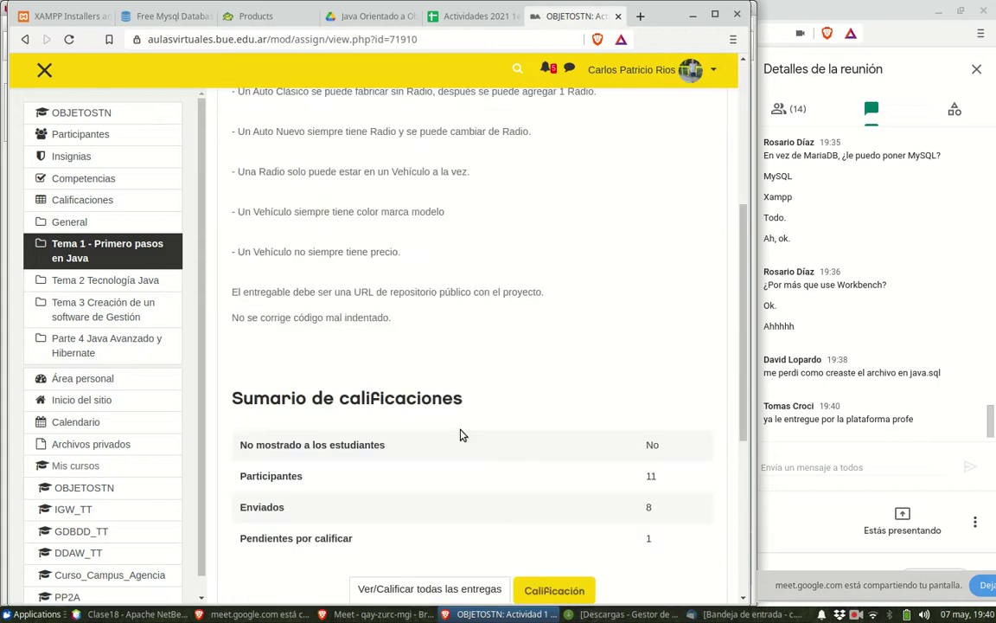
scroll(461, 435, "down", 2)
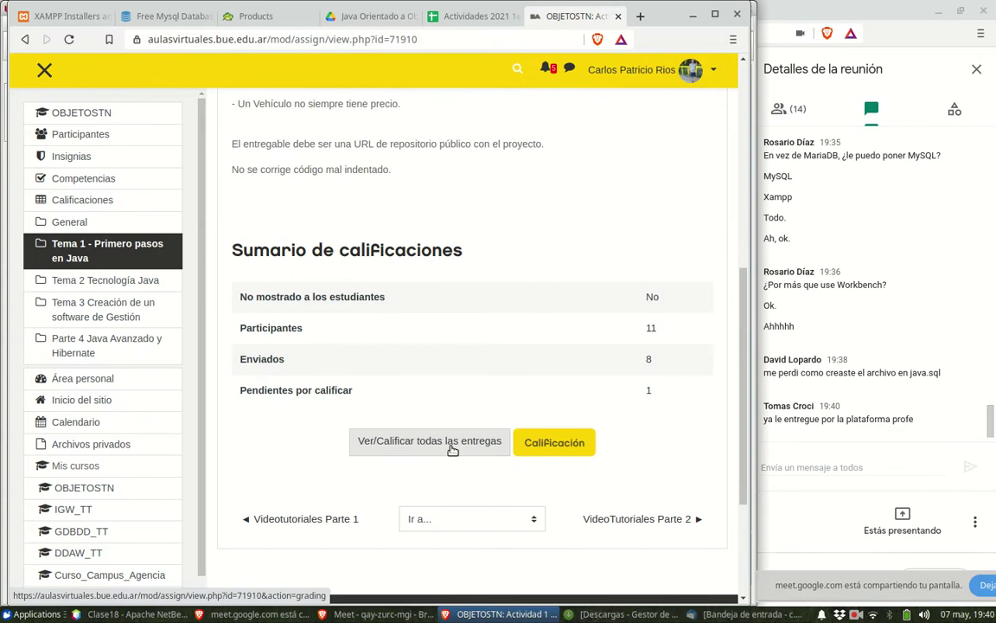
- Open the list of all submissions and load a student's submission in the grader
left_click(454, 447)
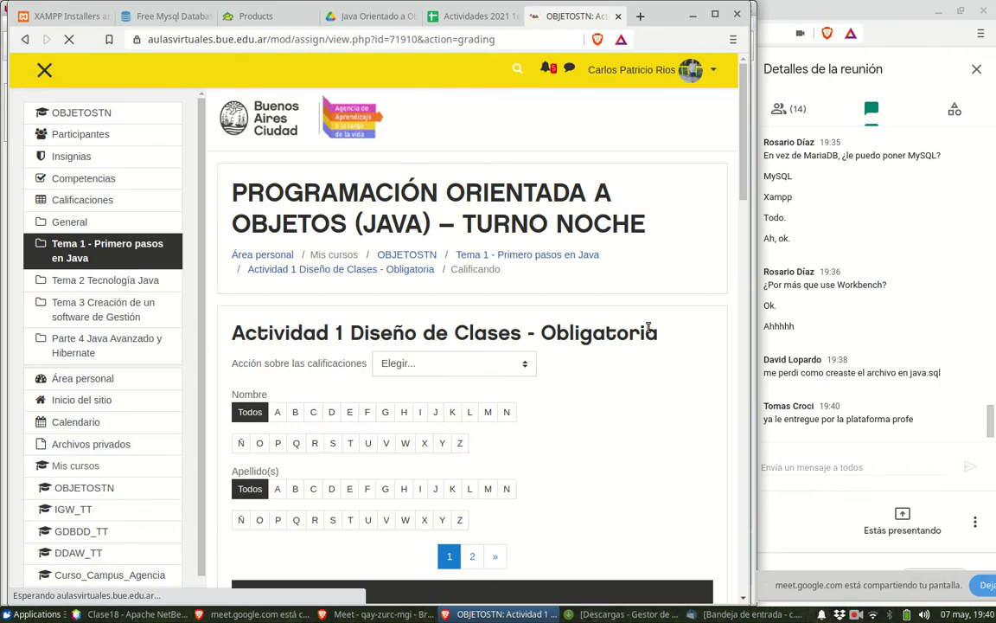
scroll(648, 327, "down", 3)
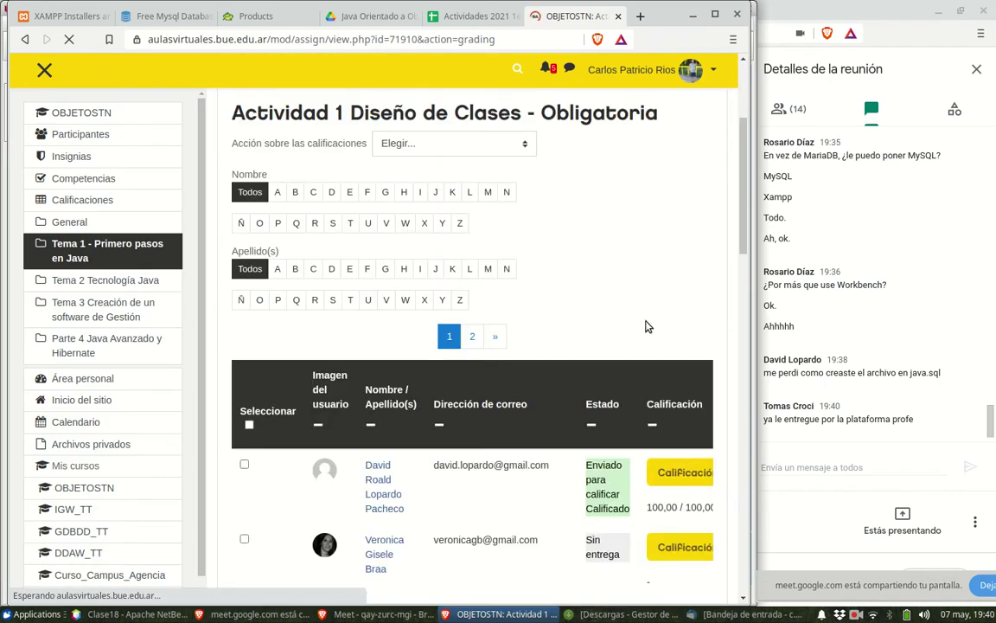
scroll(649, 326, "down", 3)
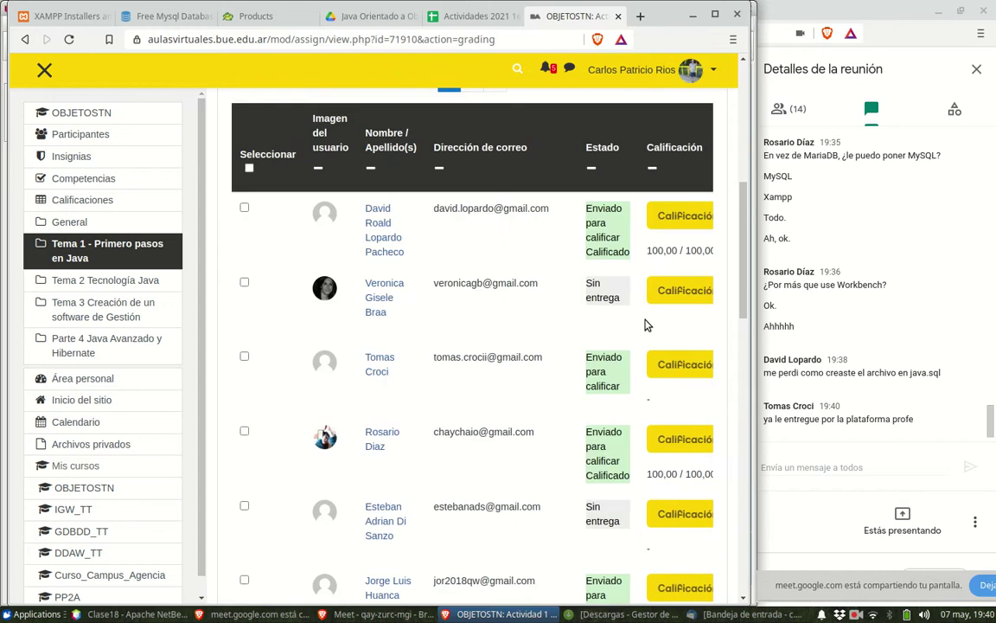
left_click(677, 366)
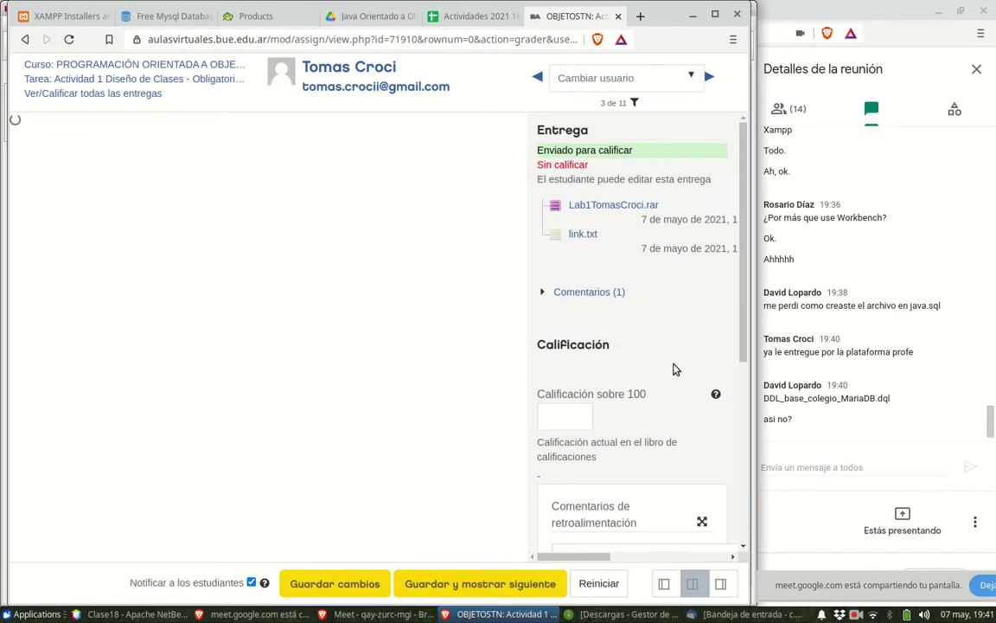
- Grade the submission 100 out of 100 and save the changes
left_click(574, 418)
type("1")
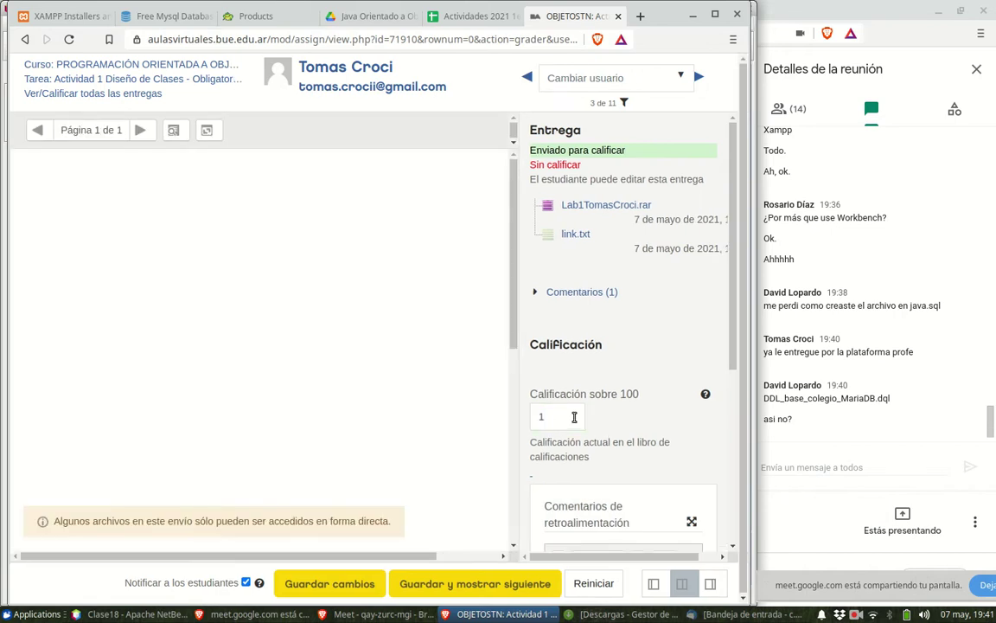
left_click(571, 418)
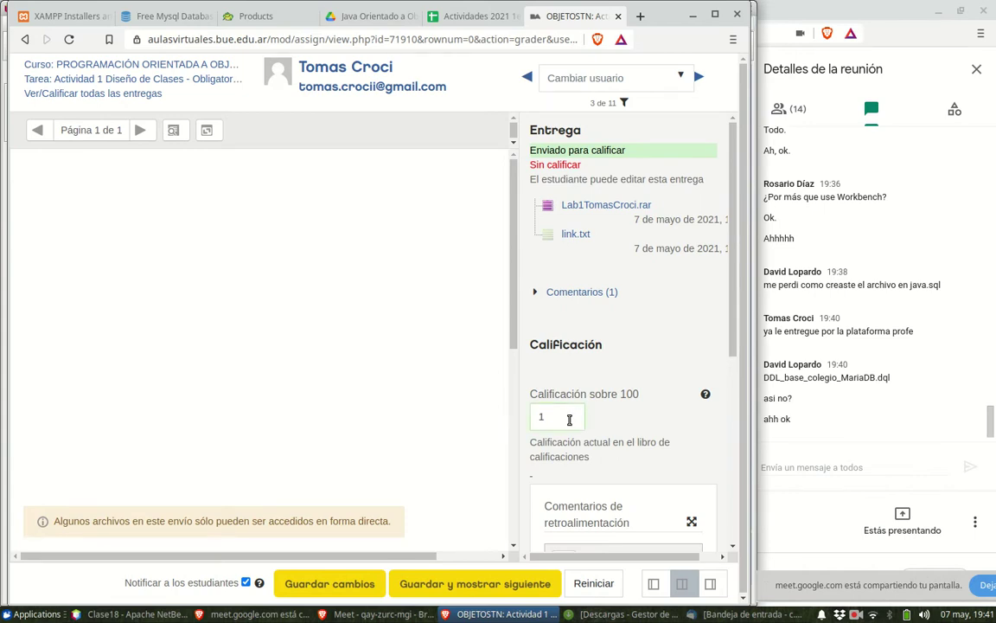
type("00")
scroll(616, 449, "down", 3)
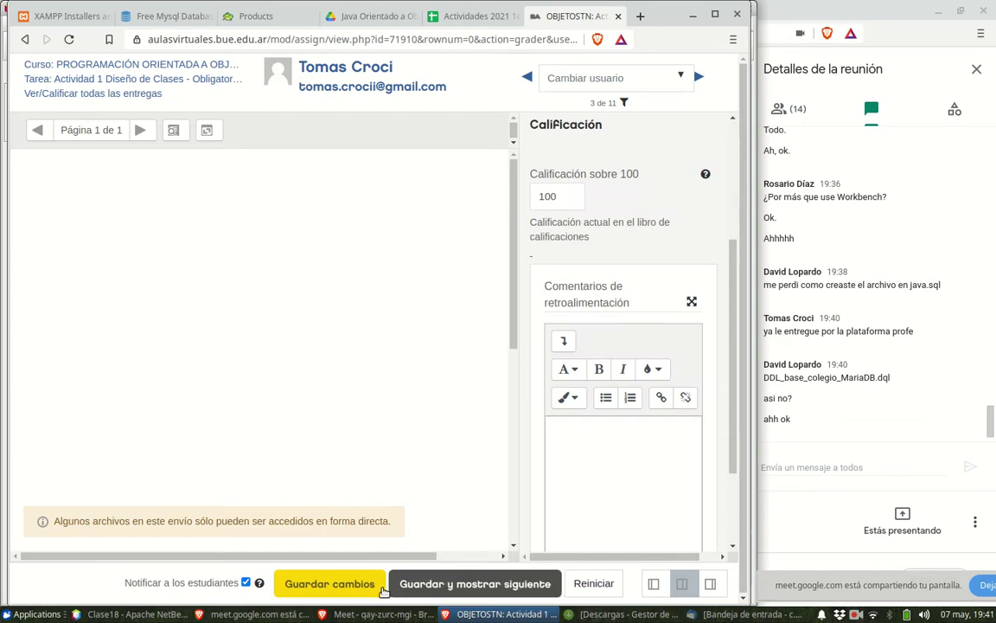
left_click(334, 585)
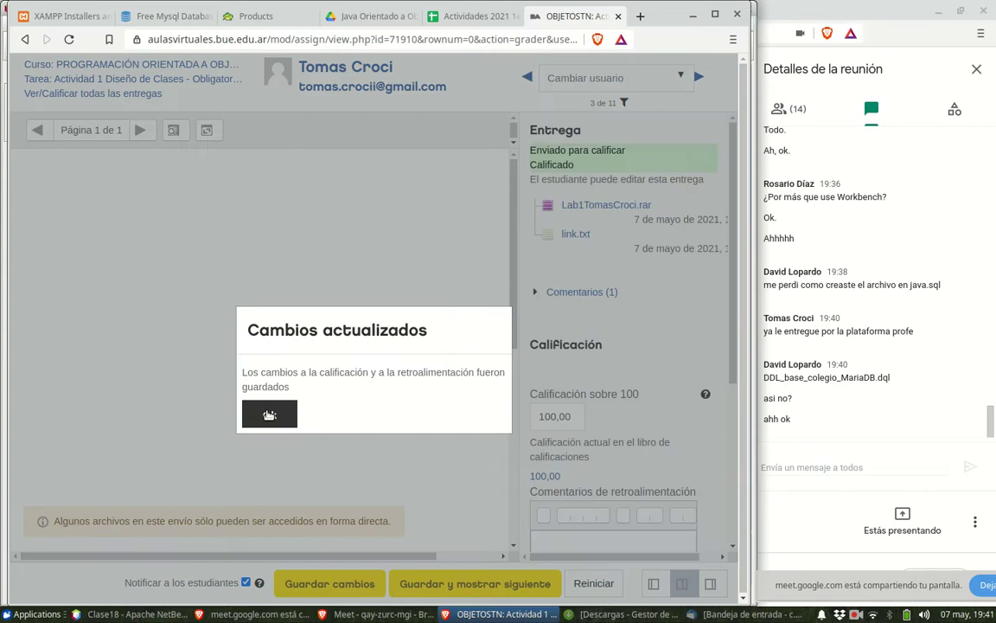
left_click(269, 415)
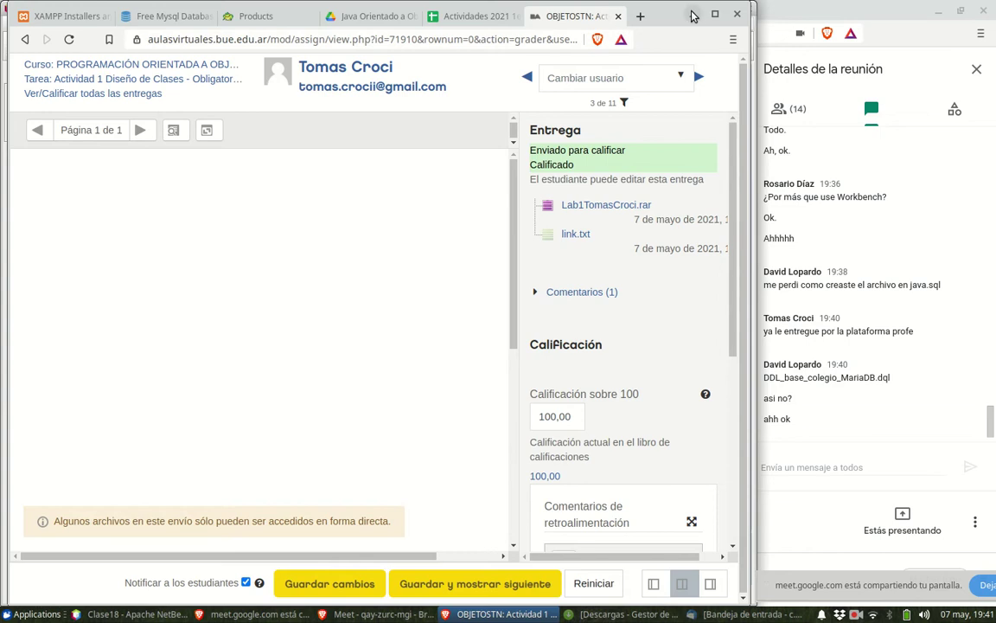
- View the Actividades 2021 1er cuatrimestre spreadsheet, then minimize the browser to show NetBeans
left_click(478, 17)
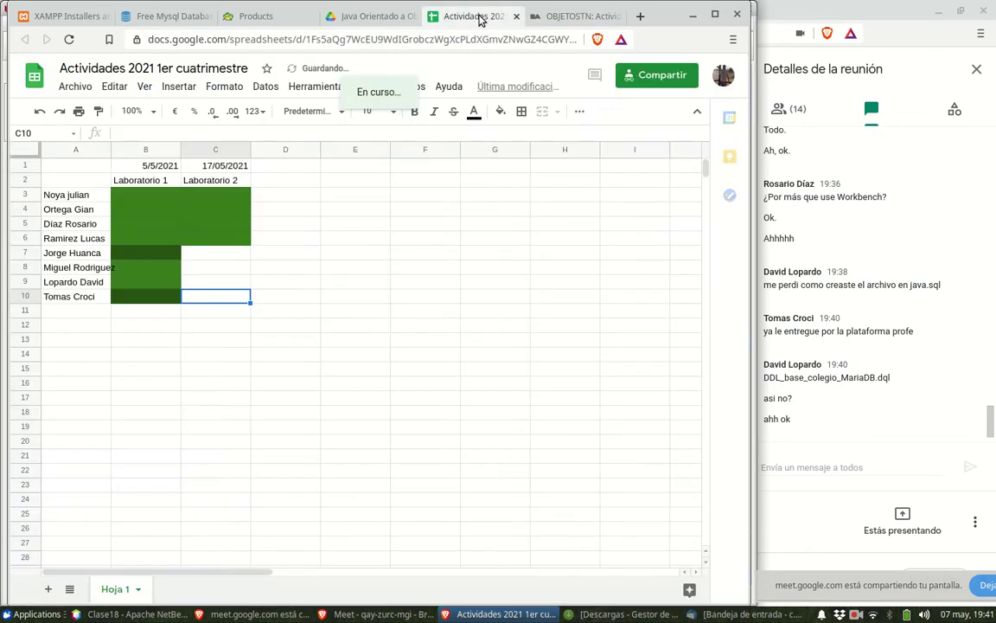
left_click(692, 15)
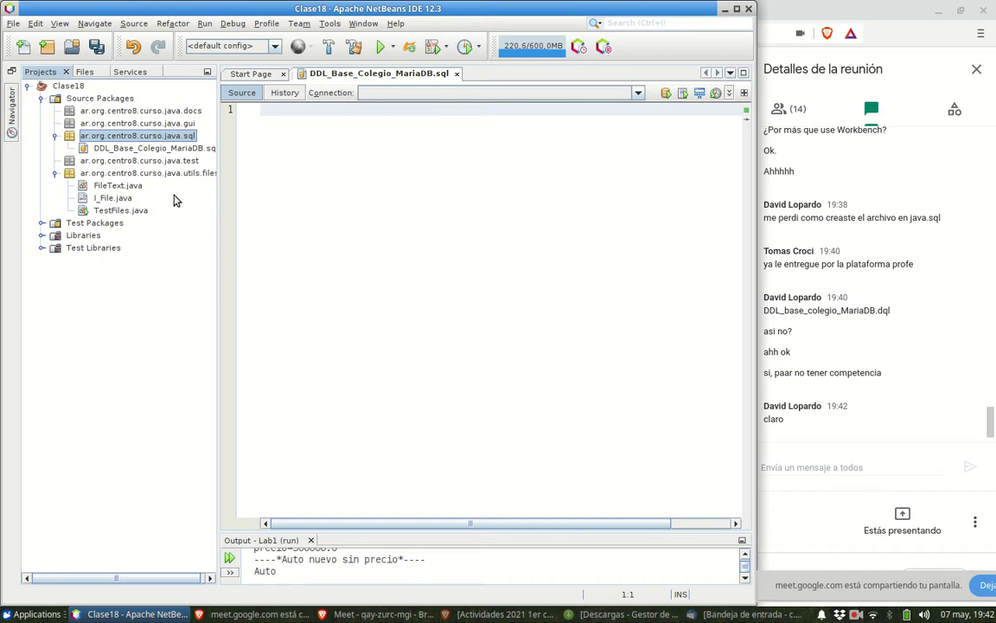
- Select the empty DDL_Base_Colegio_MariaDB.sql script and list the database connections available to it
left_click(170, 150)
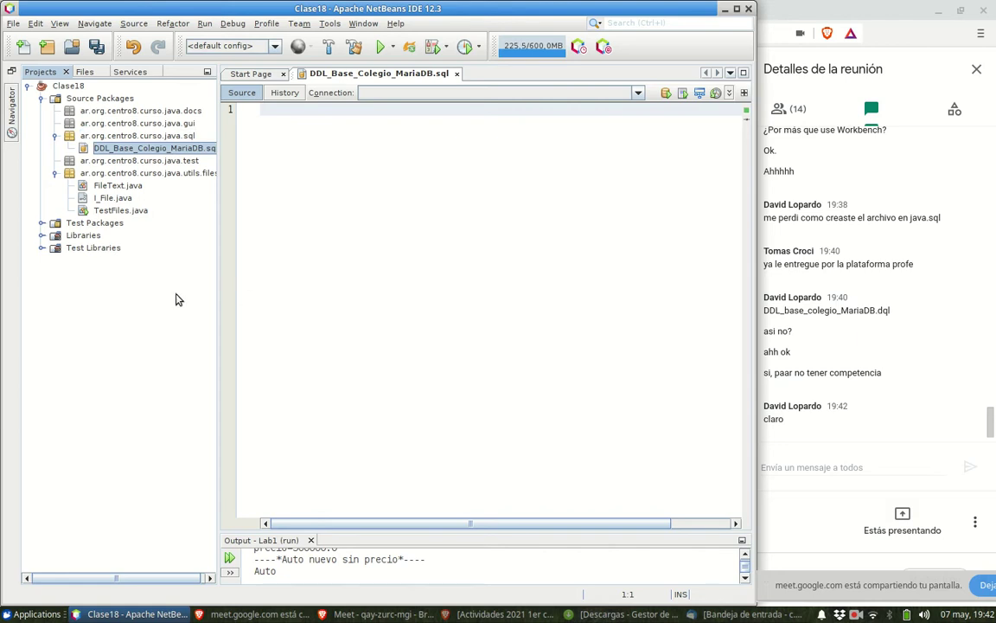
left_click_drag(208, 296, 207, 292)
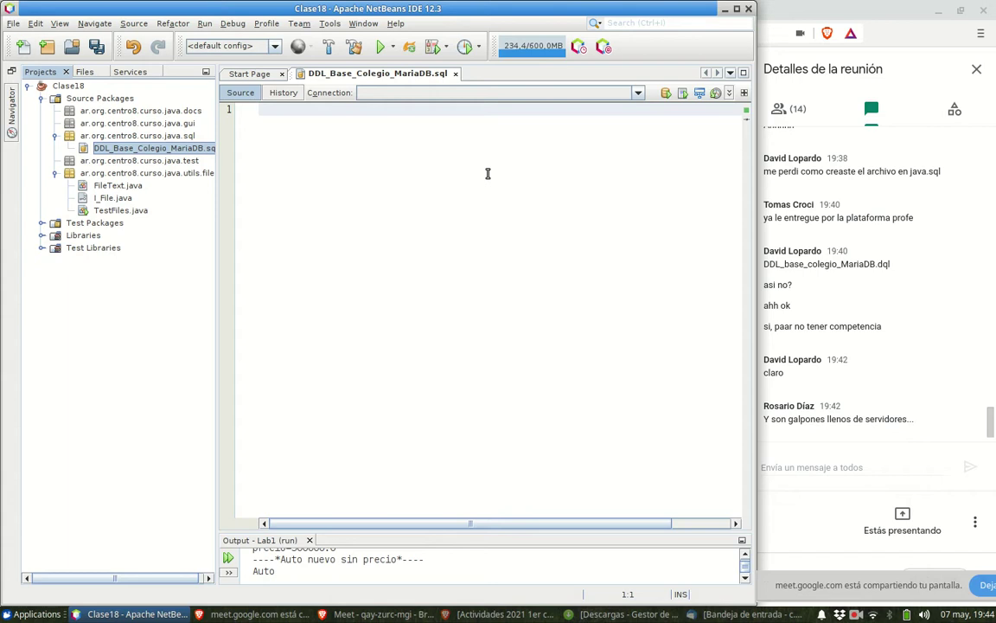
left_click(405, 202)
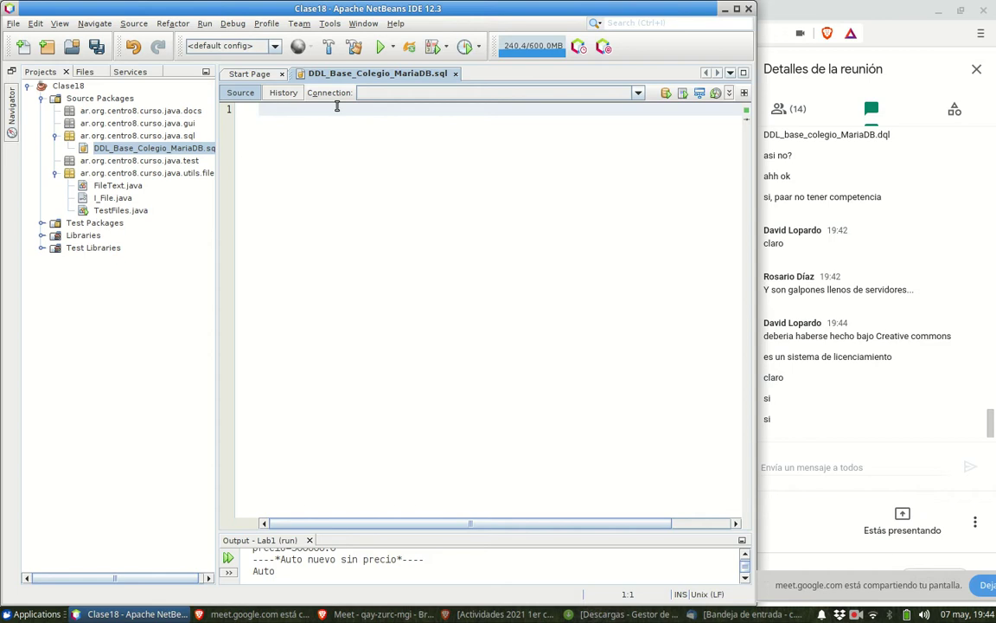
left_click(446, 97)
- Dismiss the connection list without choosing one and narrow the Projects panel to widen the editor
left_click(446, 96)
left_click_drag(212, 236, 191, 236)
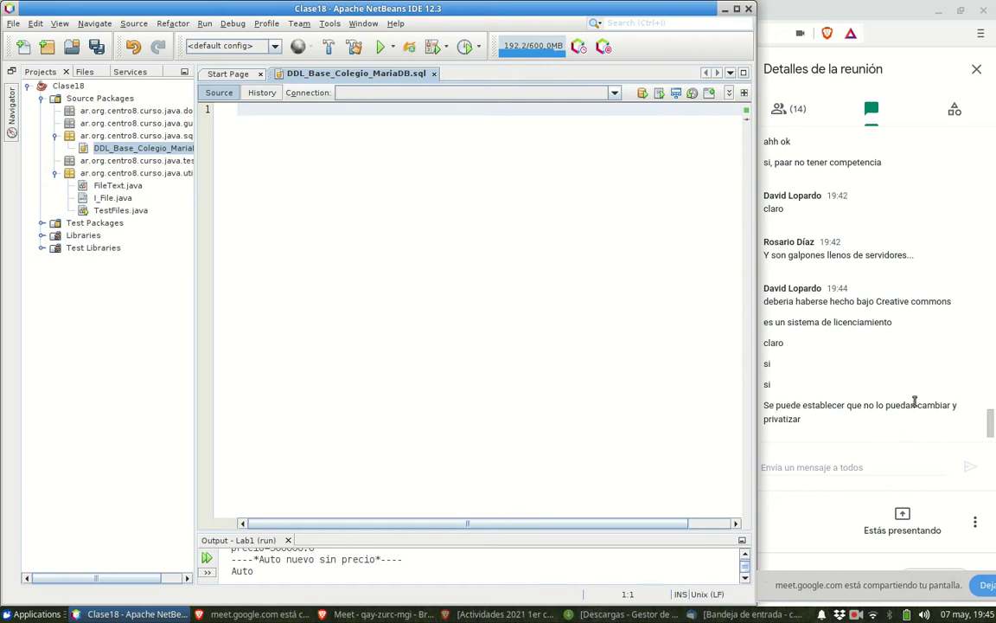
- Launch MySQL Workbench from the Applications menu's Desarrollo category
left_click(43, 614)
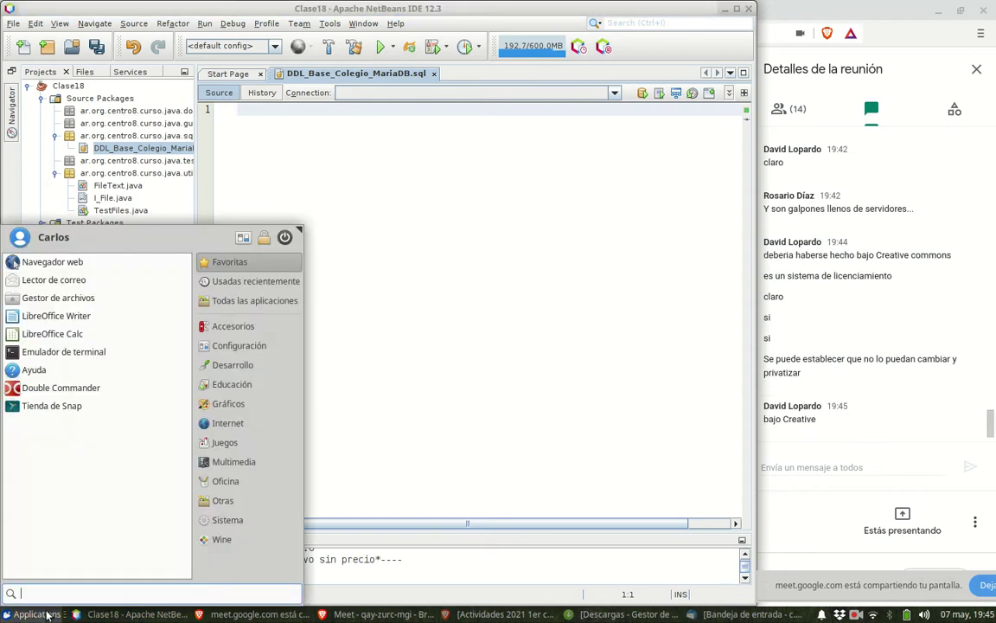
left_click(238, 361)
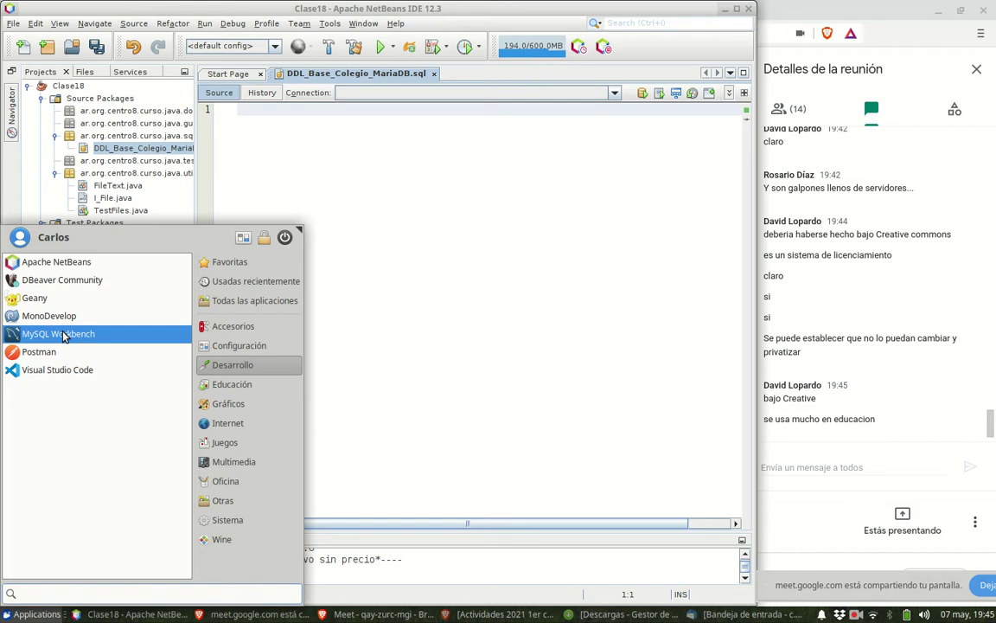
left_click(62, 334)
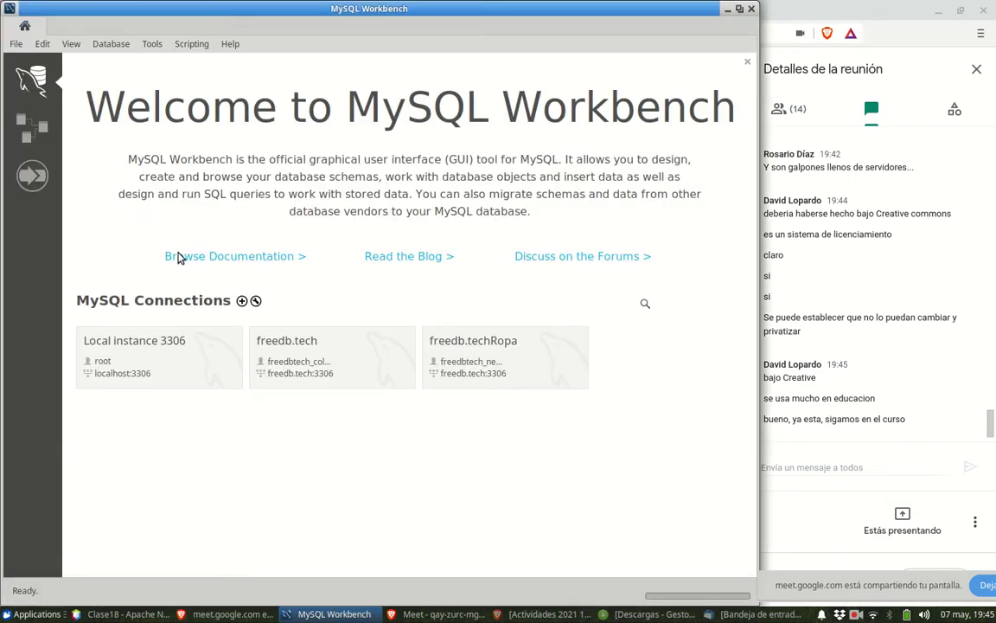
- Connect to Local instance 3306 and bring up the Open SQL Script chooser
left_click(159, 367)
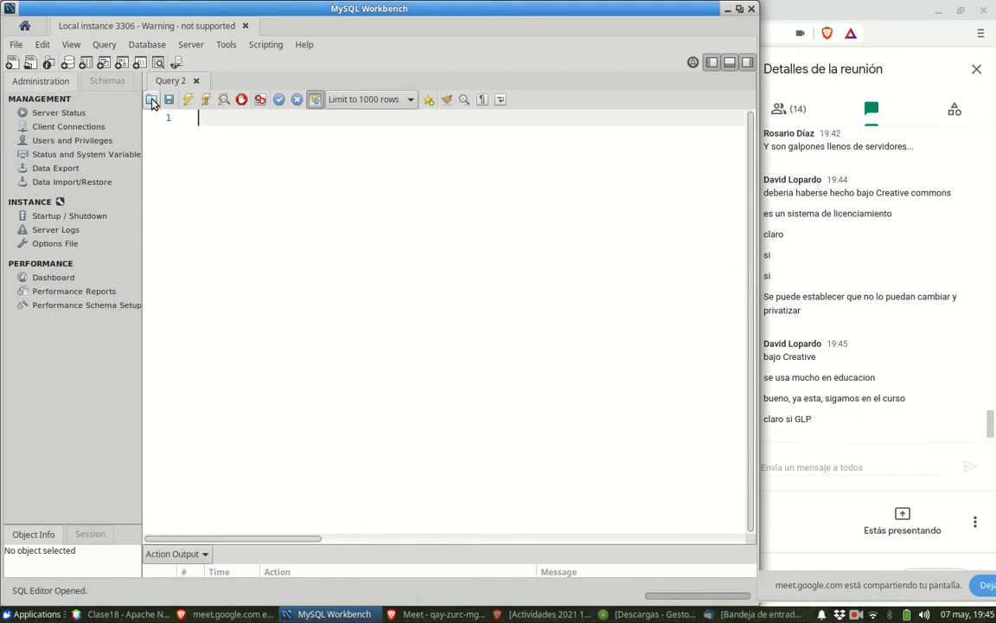
left_click(151, 100)
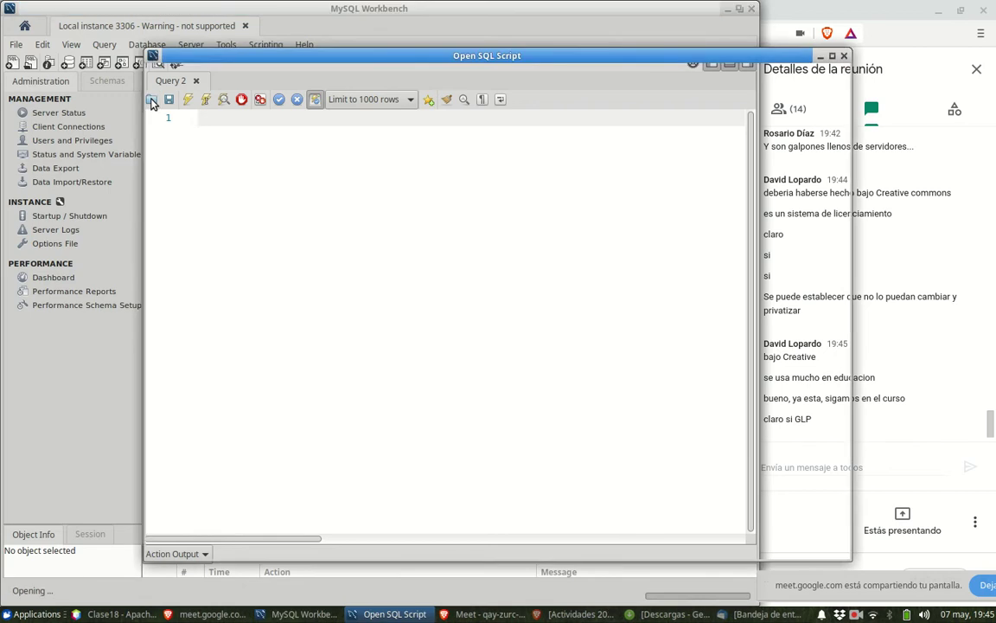
- Reposition the file chooser and browse into Documentos/JavaObjetos/Clase18
left_click_drag(346, 59, 266, 71)
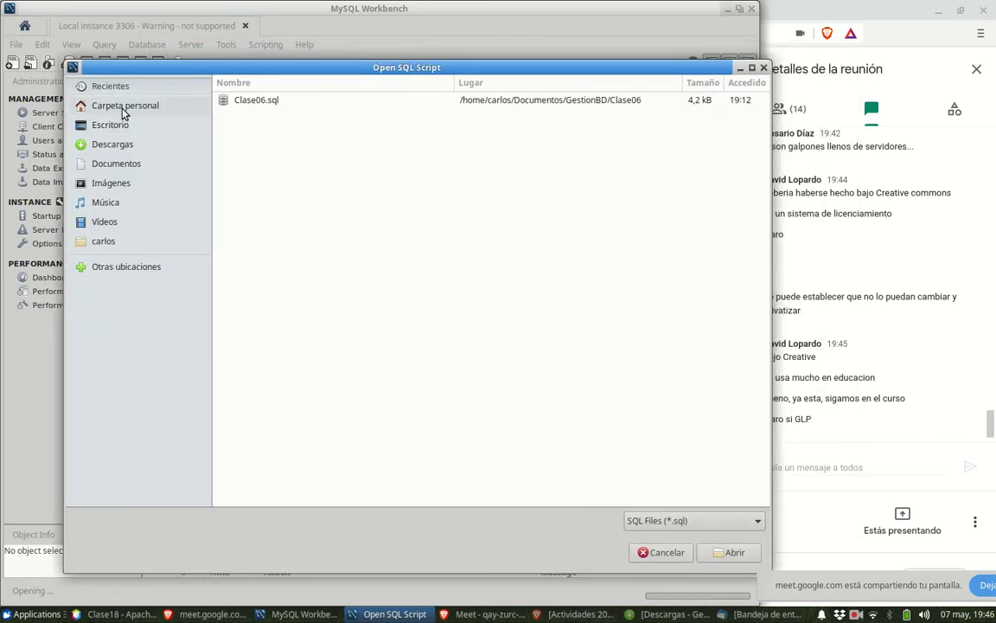
left_click(125, 164)
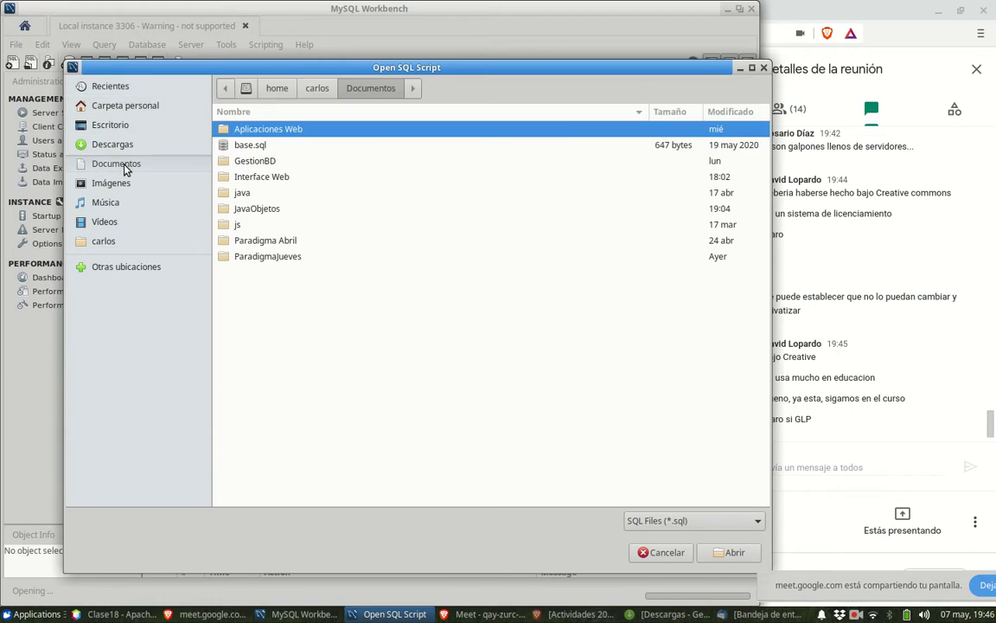
left_click(249, 211)
double_click(249, 211)
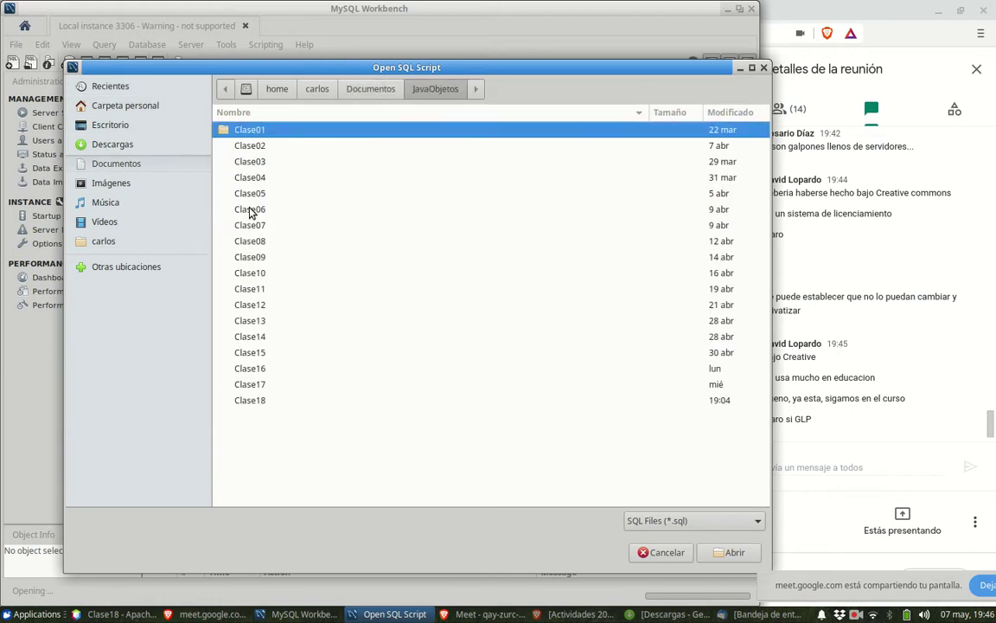
left_click(251, 401)
double_click(251, 401)
- Descend through src/ar/org/centro8/curso/java/sql and open DDL_Base_Colegio_MariaDB.sql
left_click(235, 147)
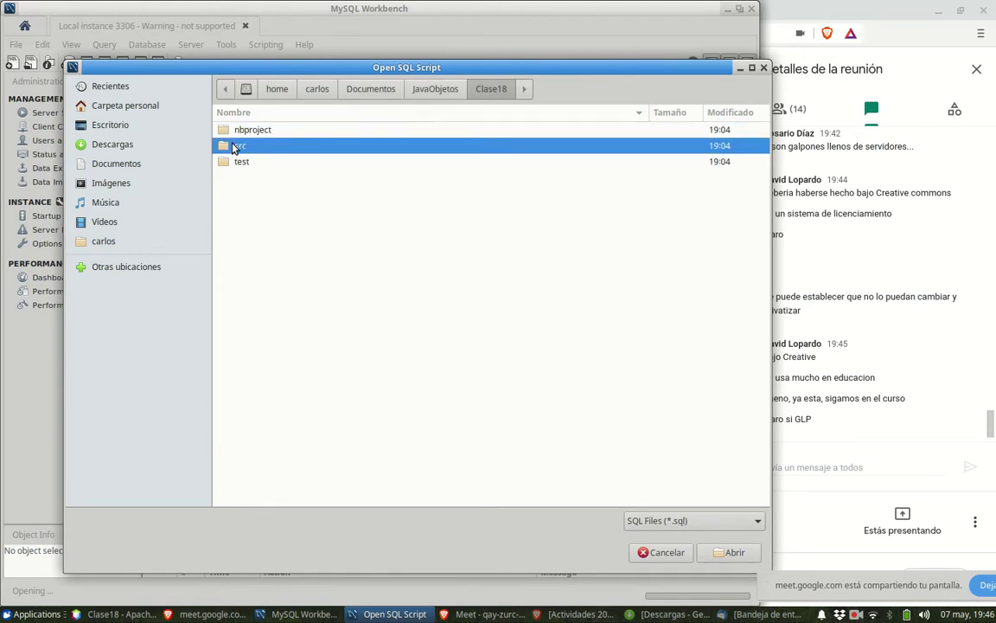
double_click(233, 147)
double_click(234, 132)
double_click(234, 132)
double_click(233, 132)
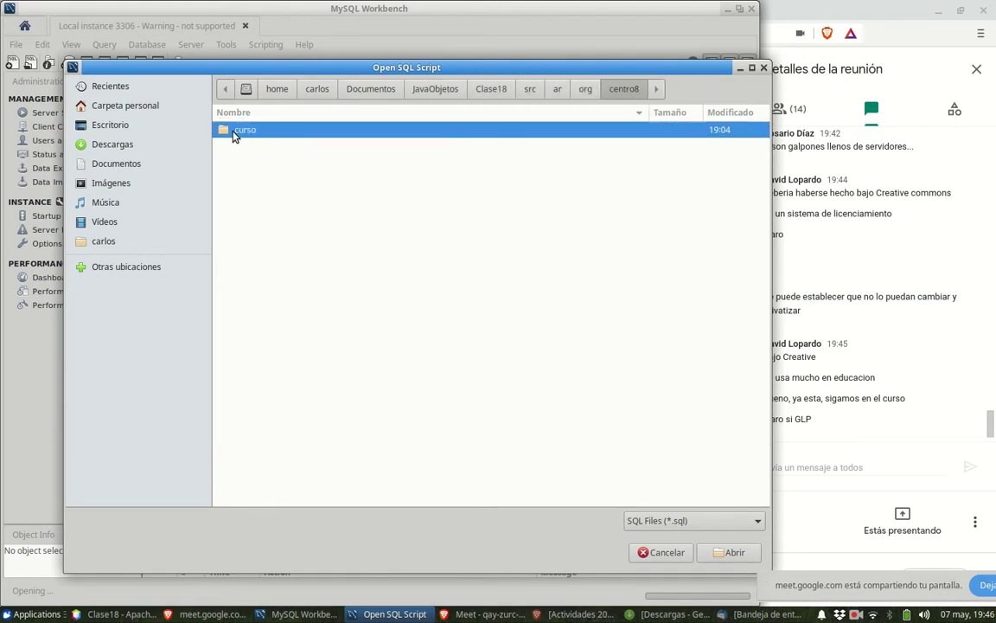
double_click(234, 131)
double_click(234, 135)
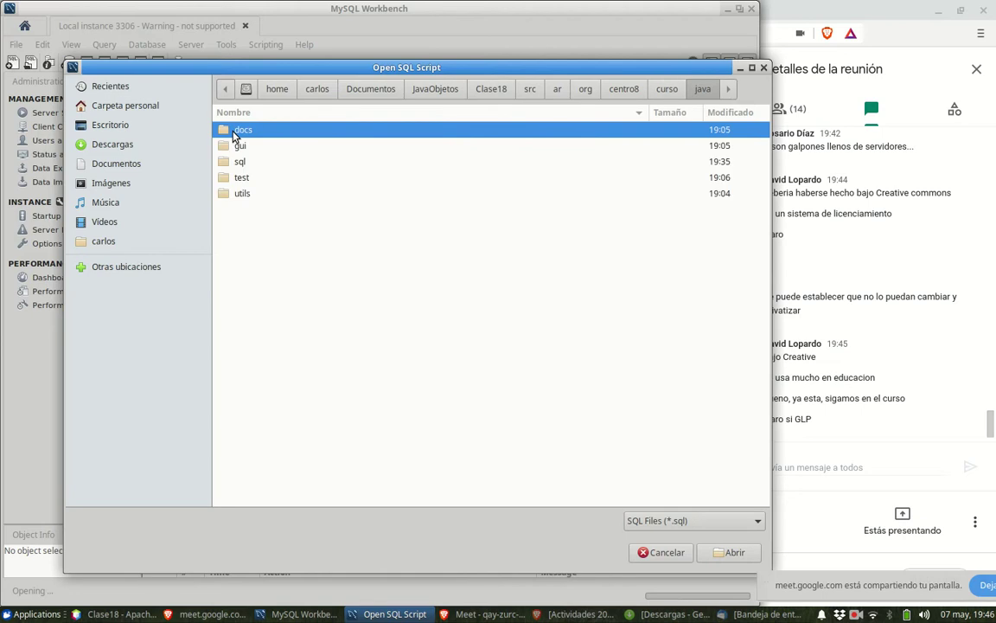
double_click(239, 162)
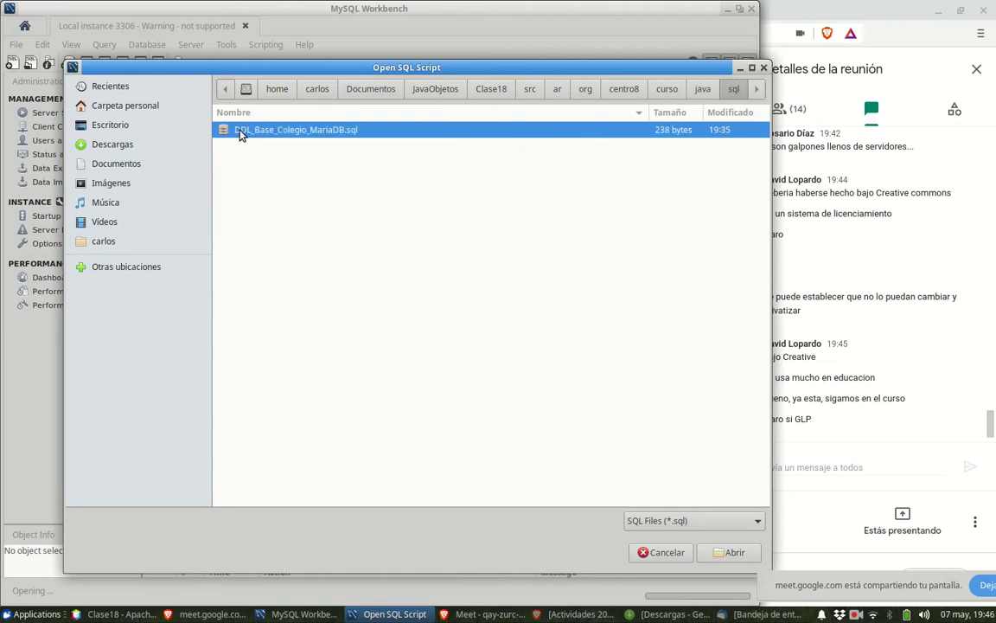
left_click(725, 552)
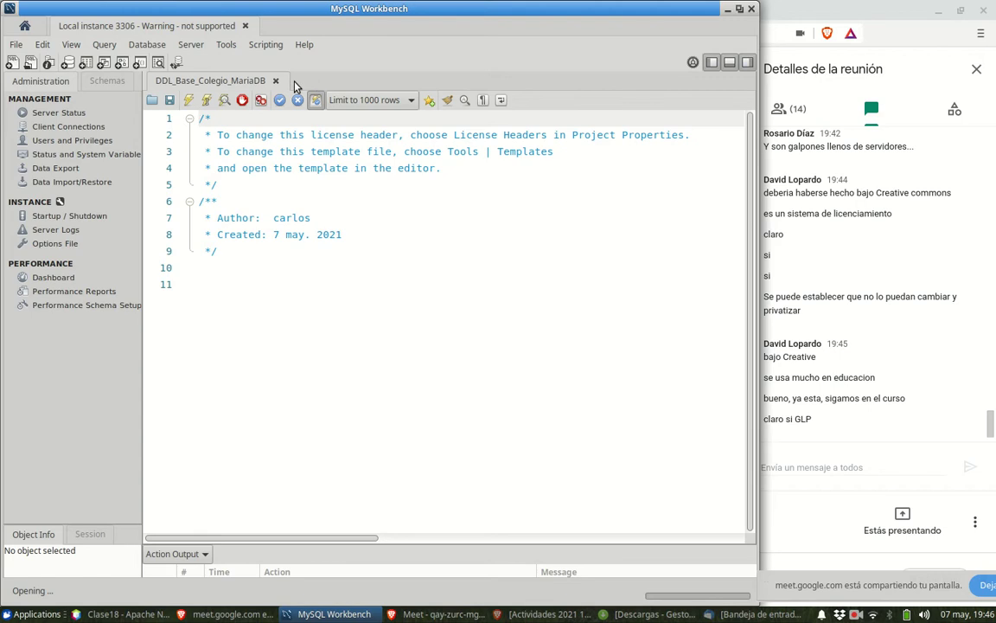
- Close MySQL Workbench, widen the NetBeans project tree, and list the script's four JDBC connections
left_click(751, 9)
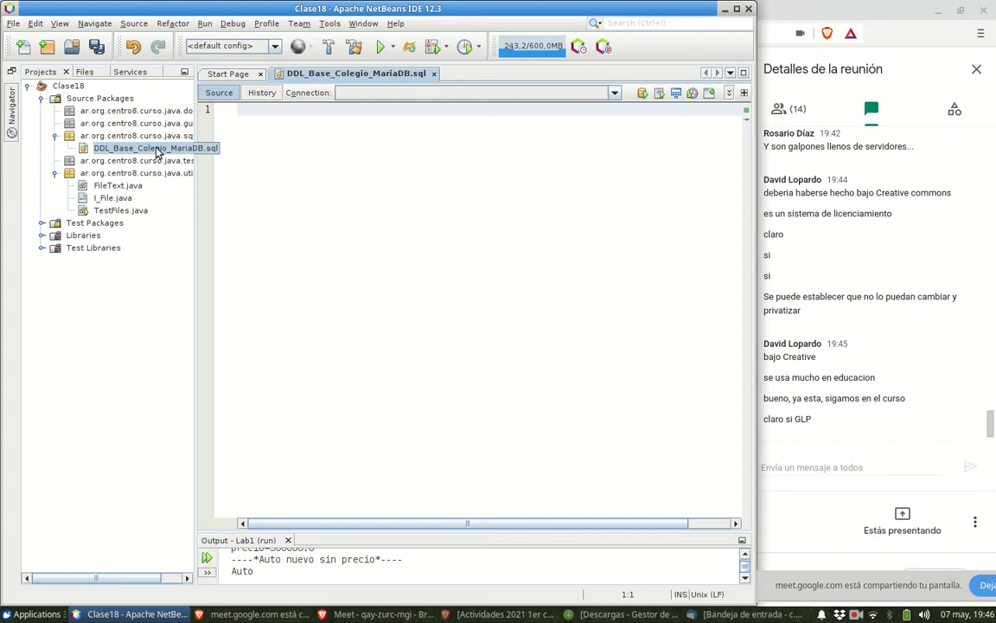
mouse_move(195, 187)
left_mouse_down()
mouse_move(247, 187)
mouse_move(200, 185)
left_mouse_up()
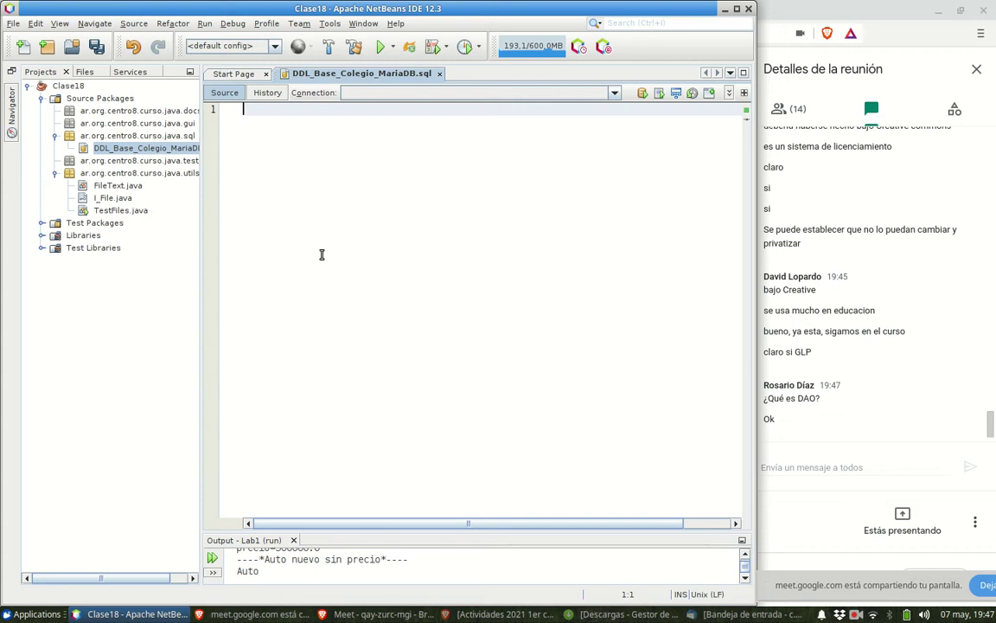
left_click(614, 94)
left_click(510, 242)
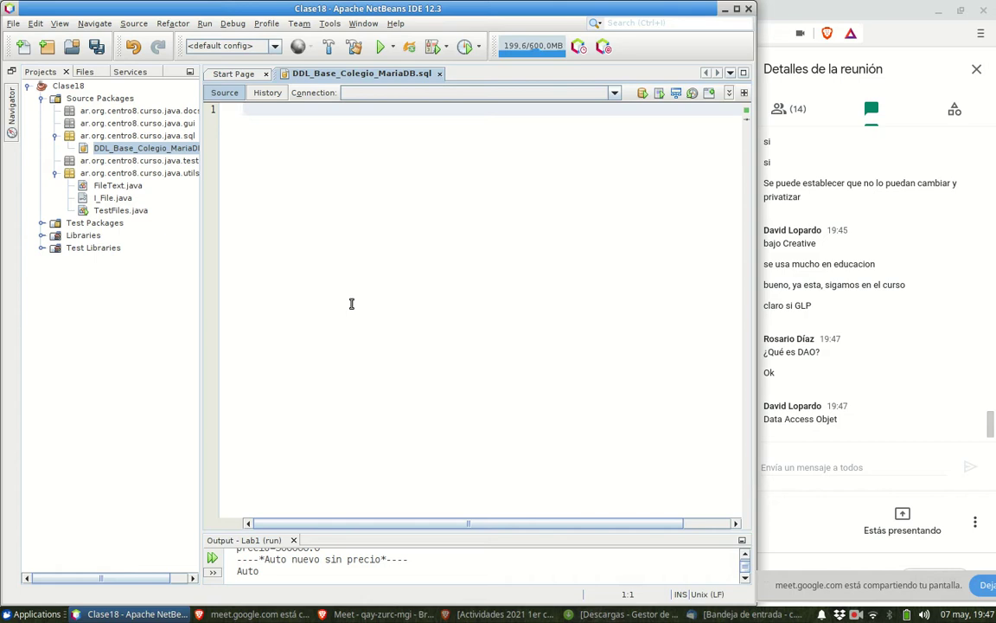
left_click(615, 93)
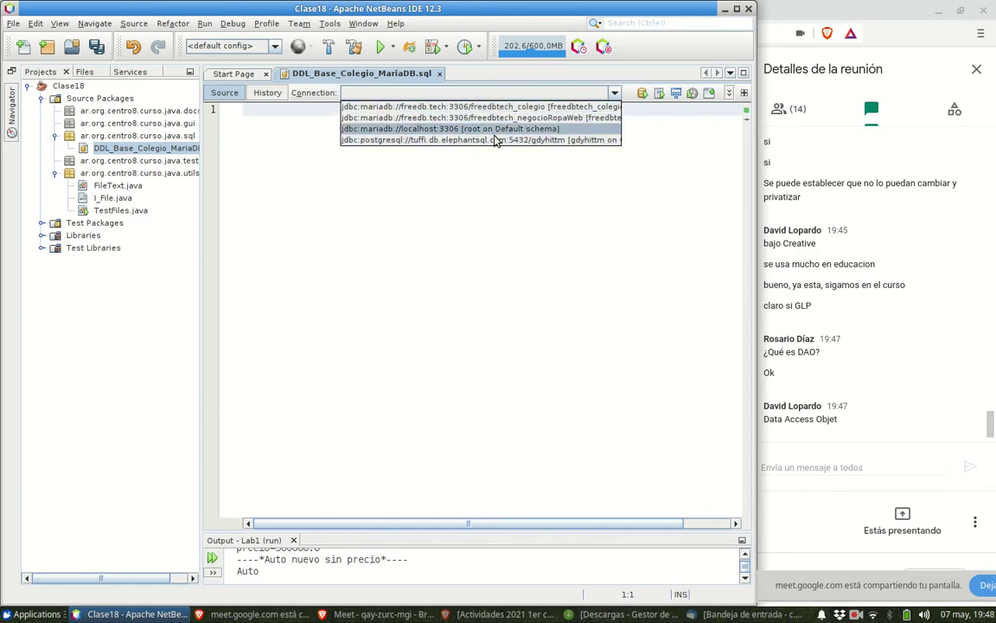
- Assign jdbc:mariadb://localhost:3306 to the script, then bring Brave's spreadsheet to the front
left_click(437, 129)
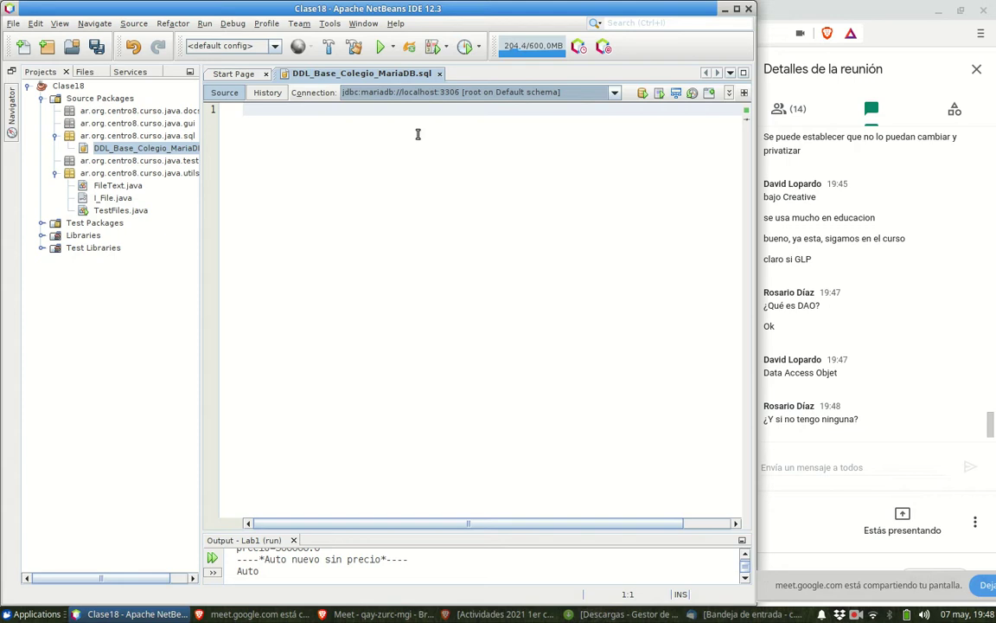
left_click(496, 157)
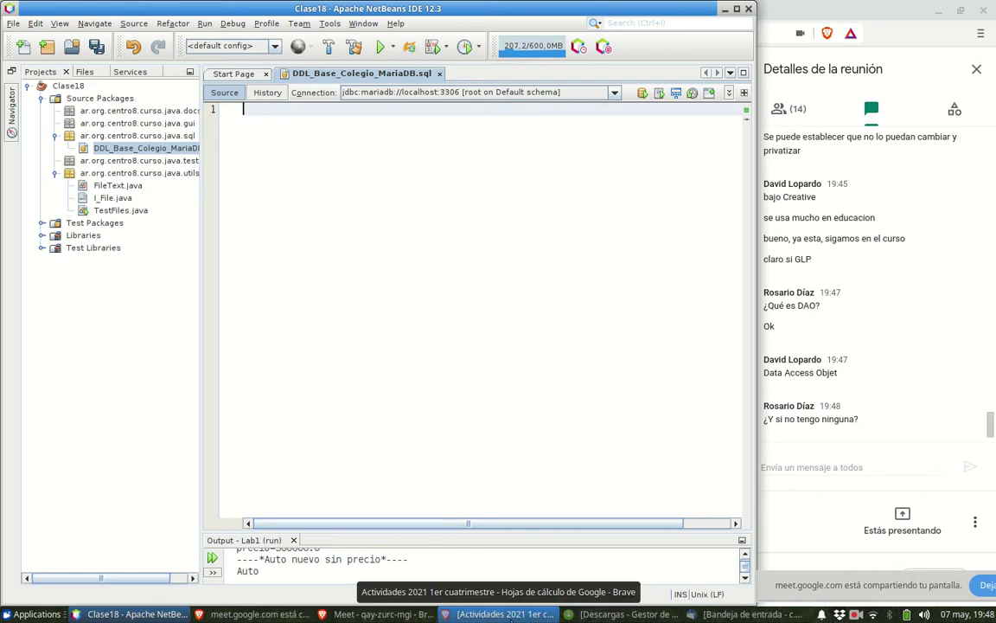
left_click(504, 614)
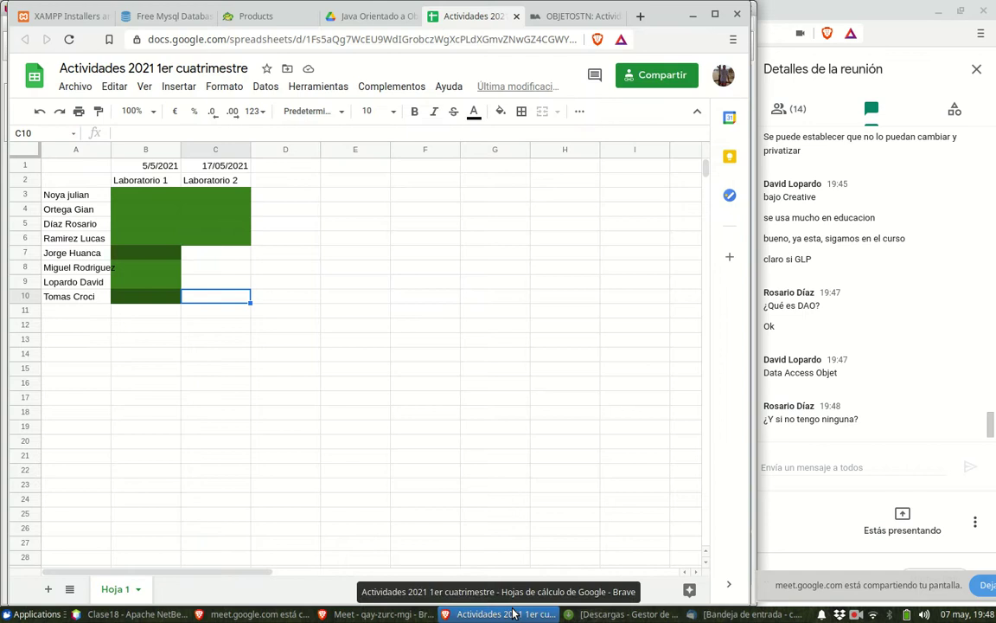
- Search 'maven repository' in a new Brave tab and open mvnrepository.com from the results
left_click(640, 16)
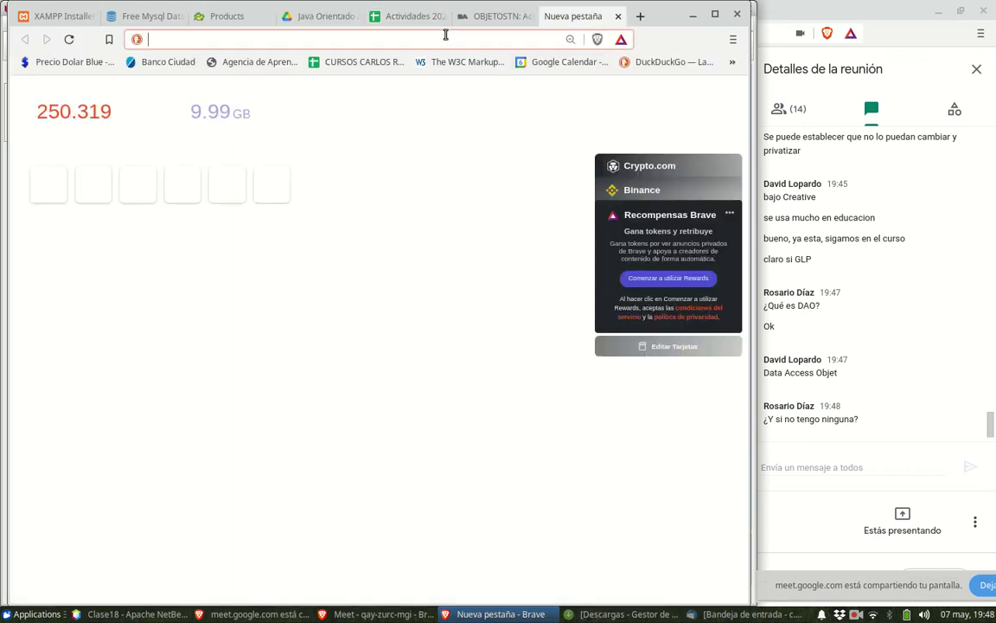
type("maven ")
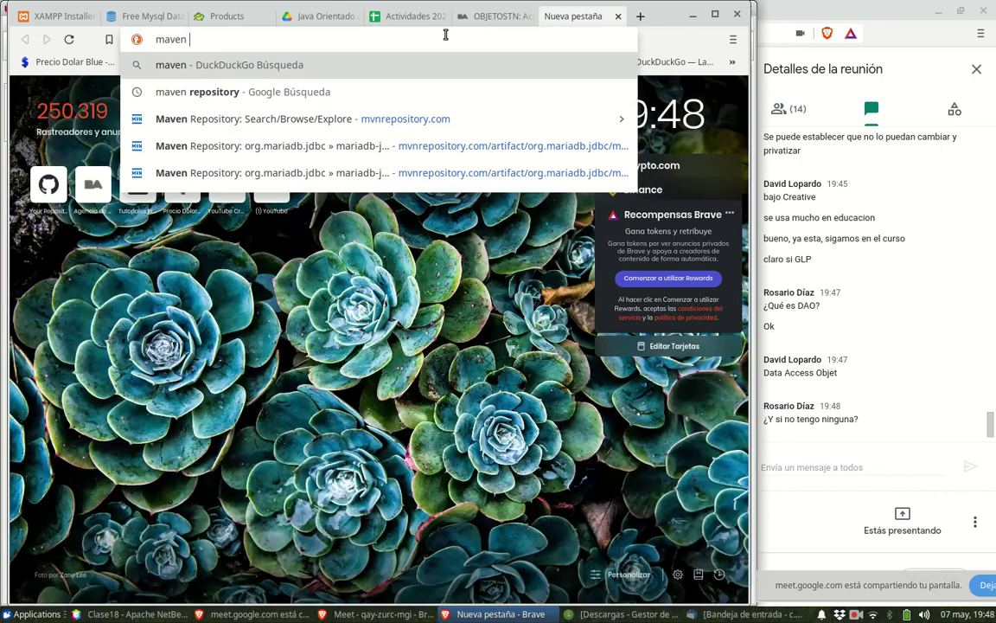
type("repository")
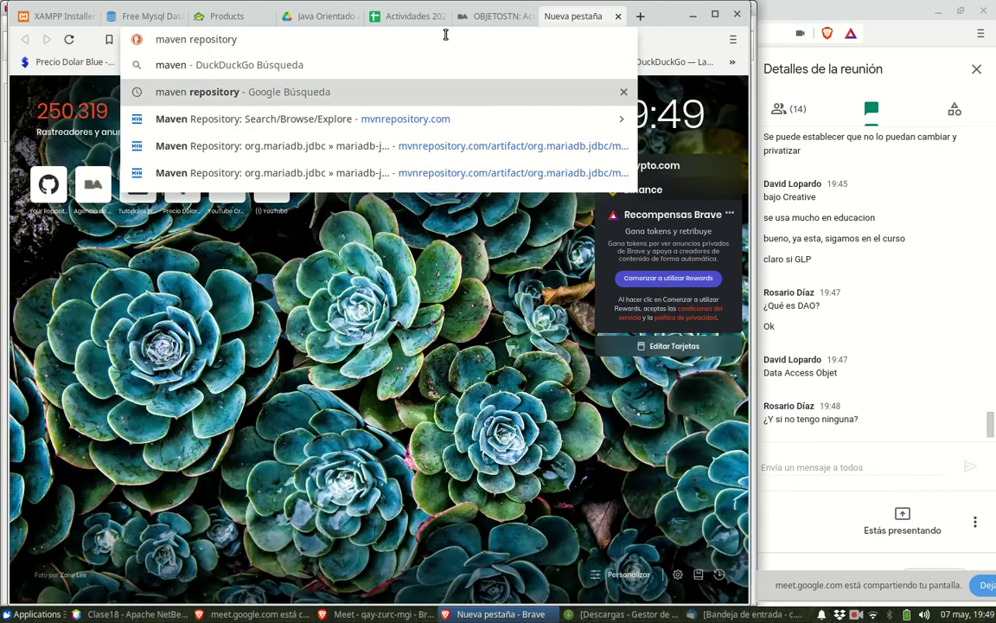
key("Return")
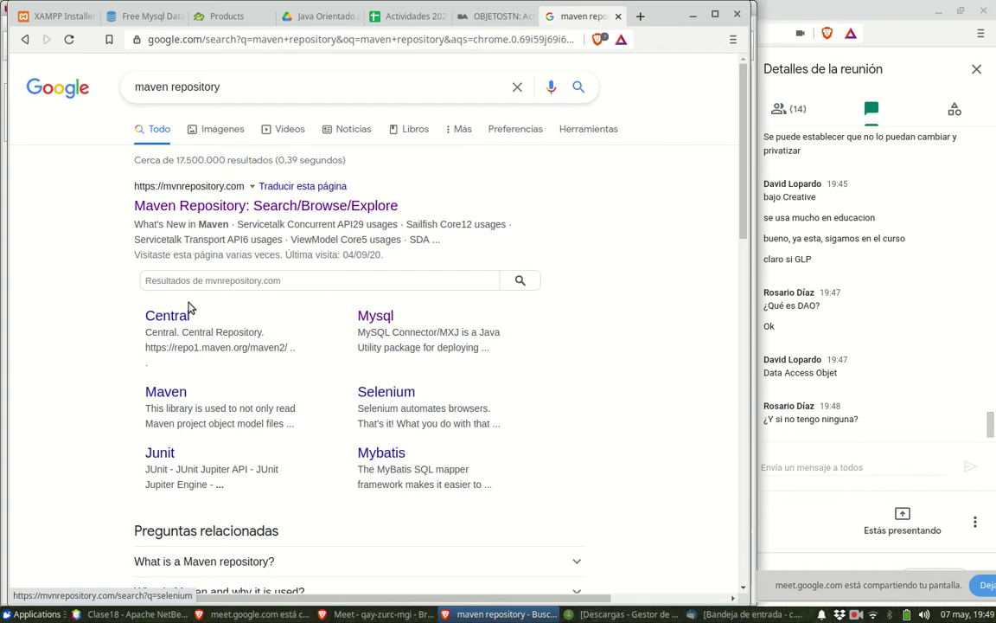
left_click(313, 211)
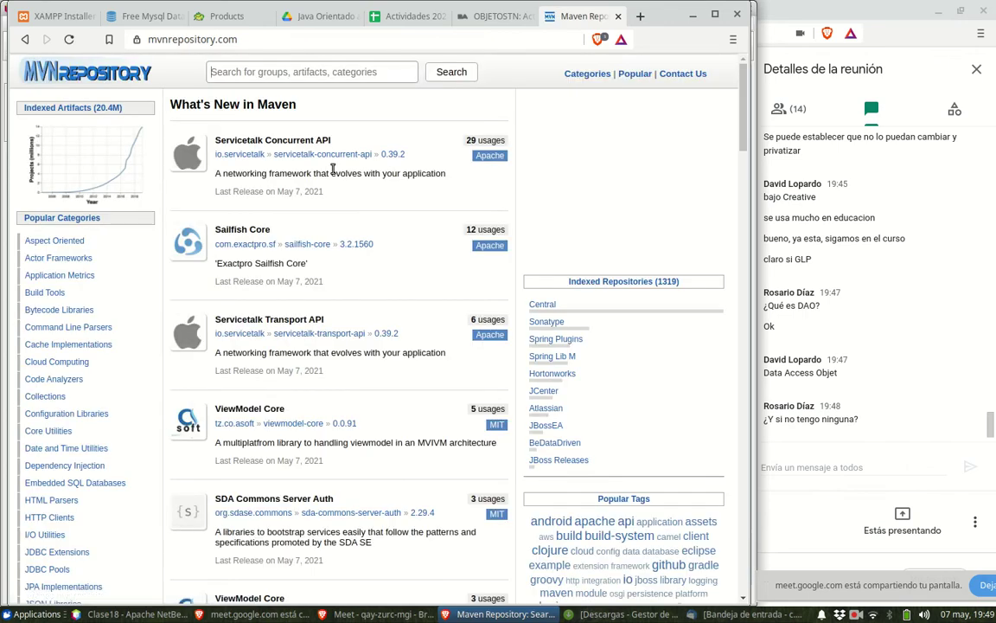
left_click(265, 39)
key("ctrl+c")
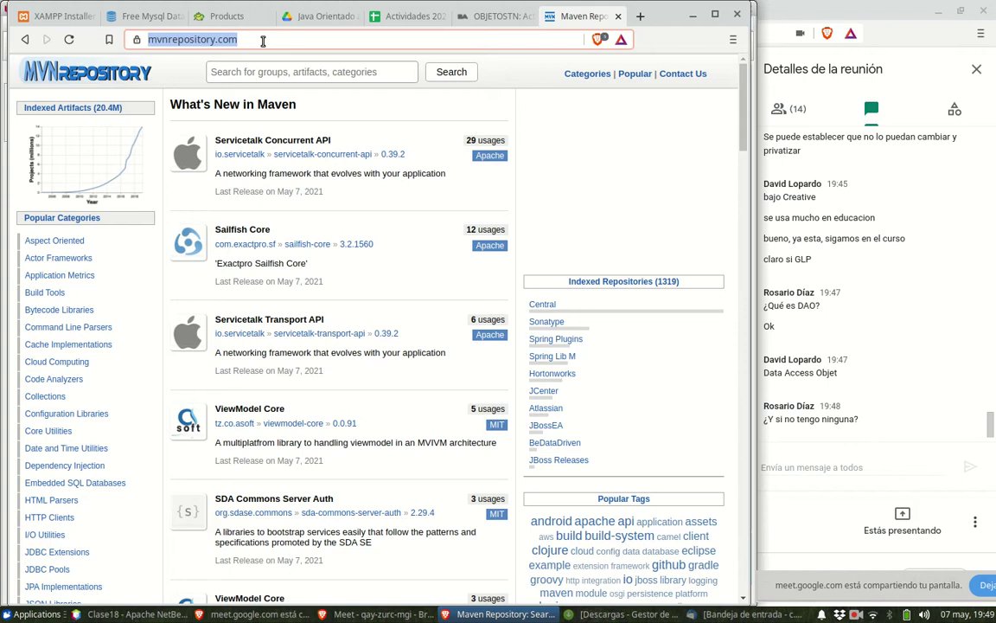
left_click(849, 463)
key("ctrl+v")
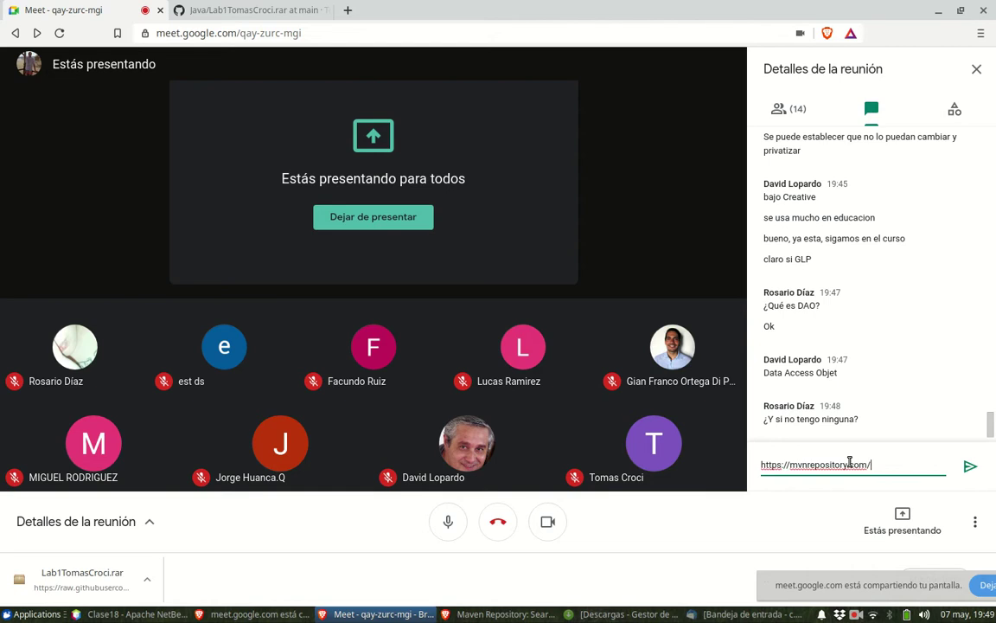
key("Return")
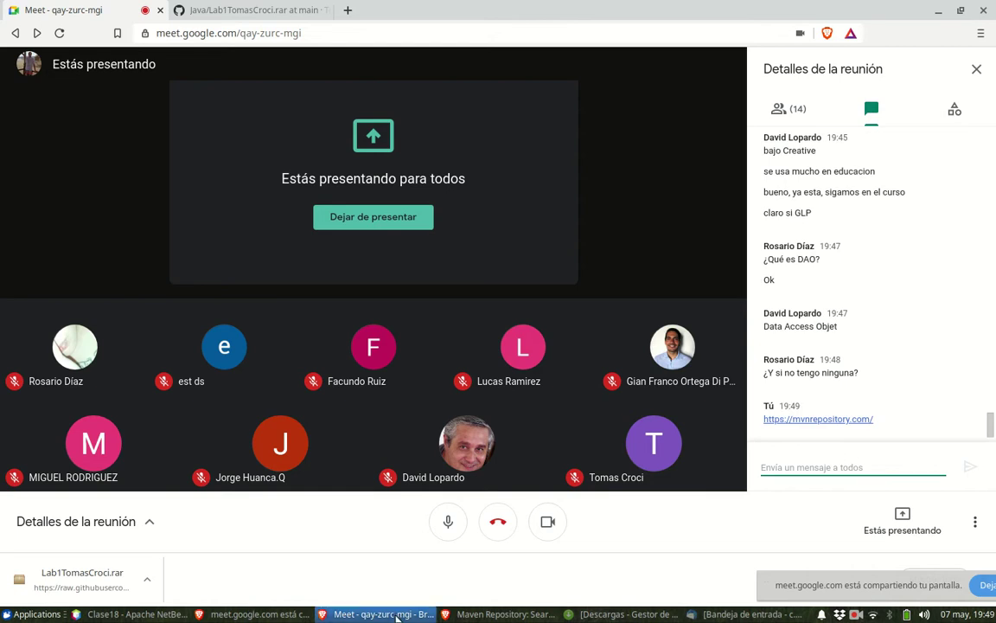
left_click(469, 616)
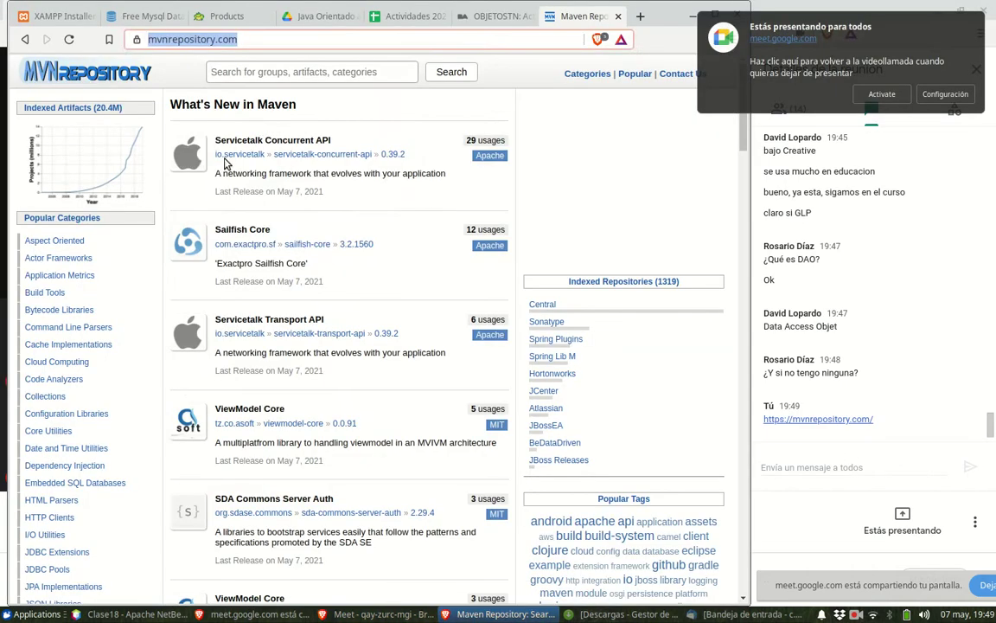
left_click(238, 76)
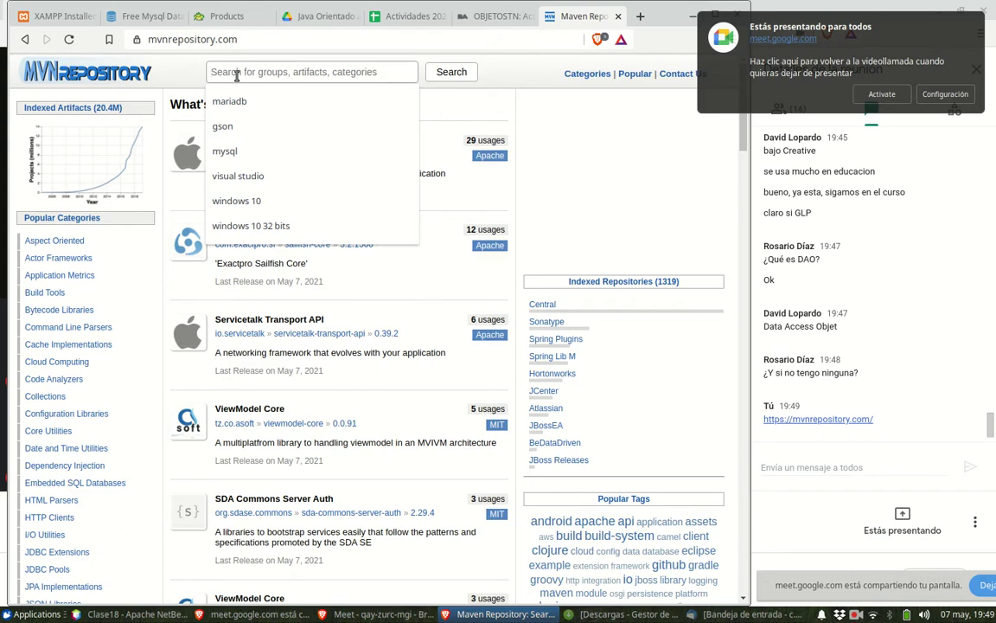
- Search the site for 'mariadb' and open the MariaDB Java Client artifact page
type("ma")
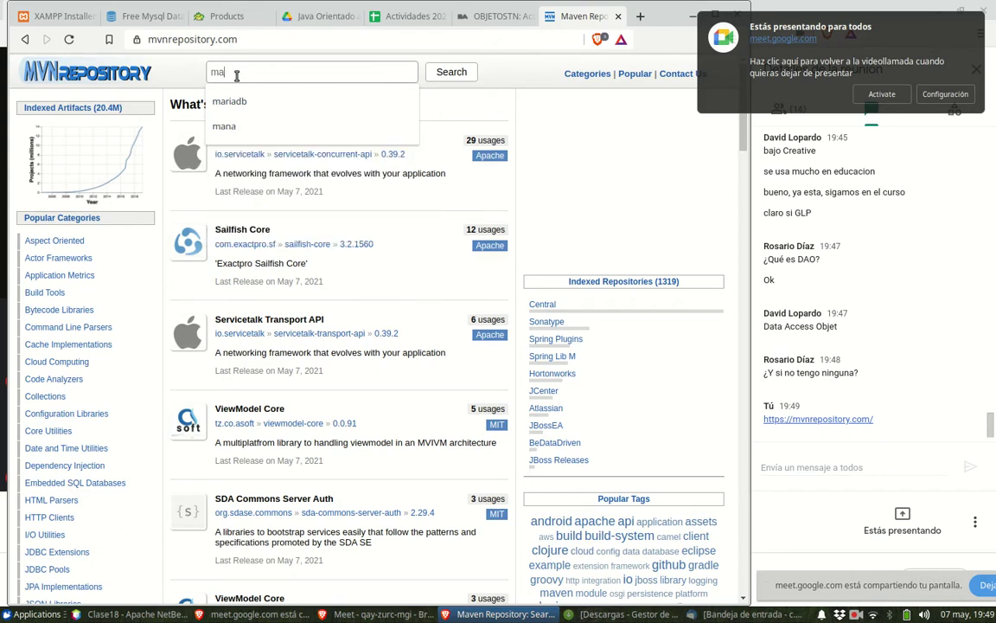
type("riadb")
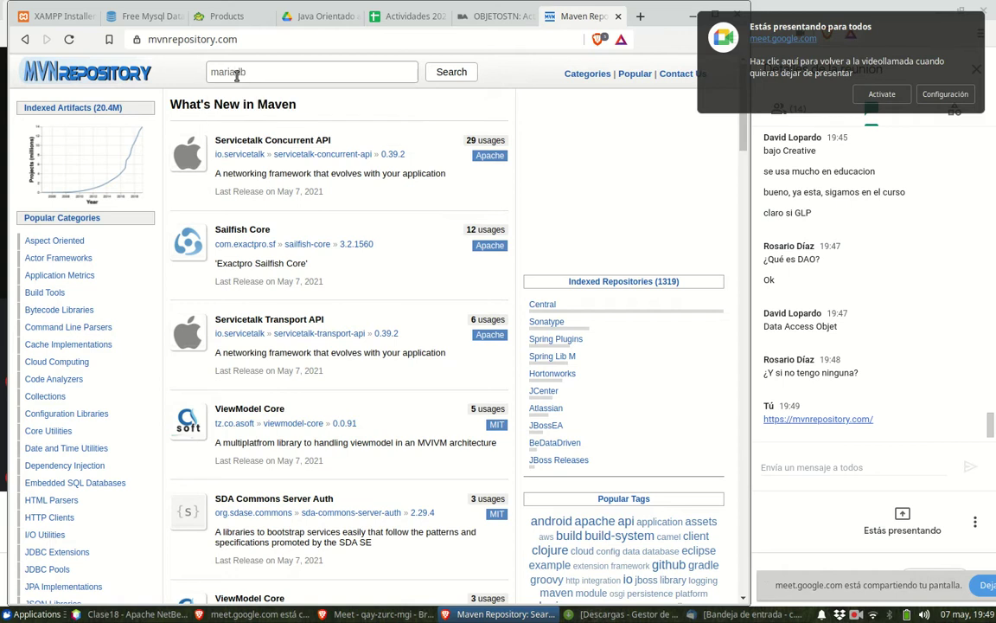
key("Return")
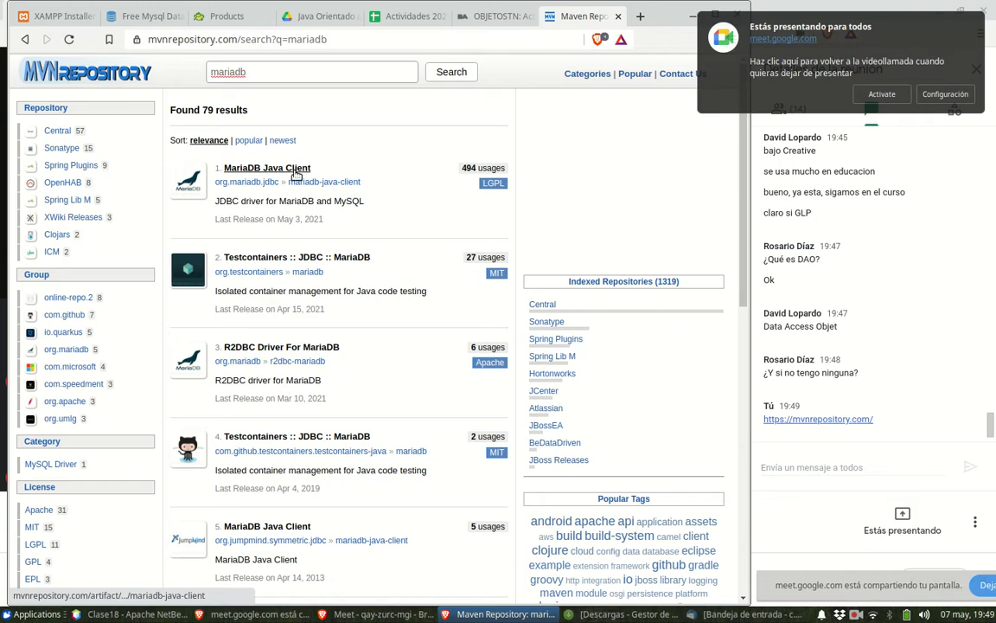
left_click_drag(278, 219, 322, 220)
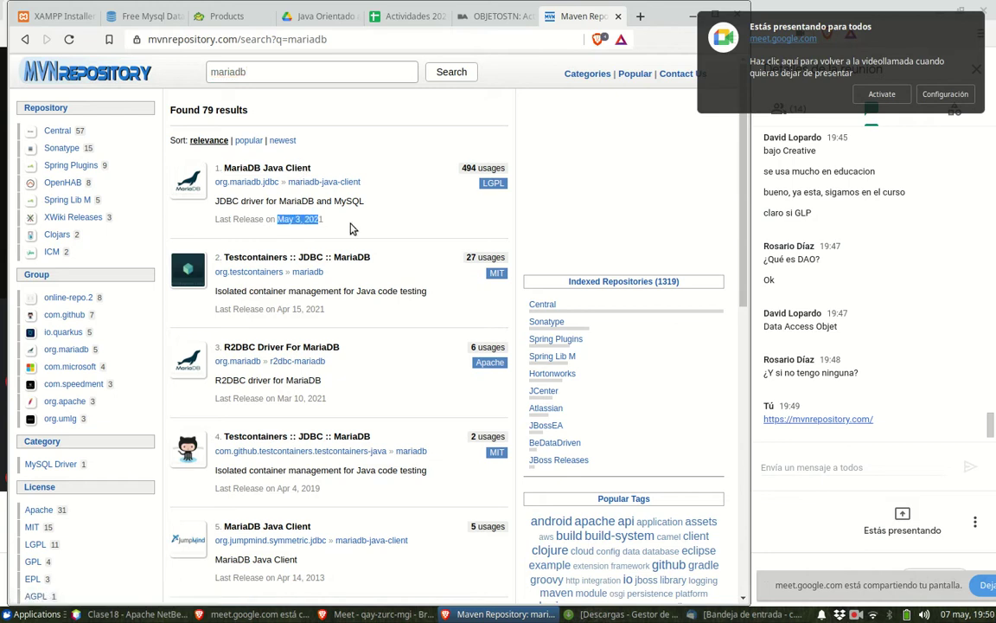
left_click(279, 173)
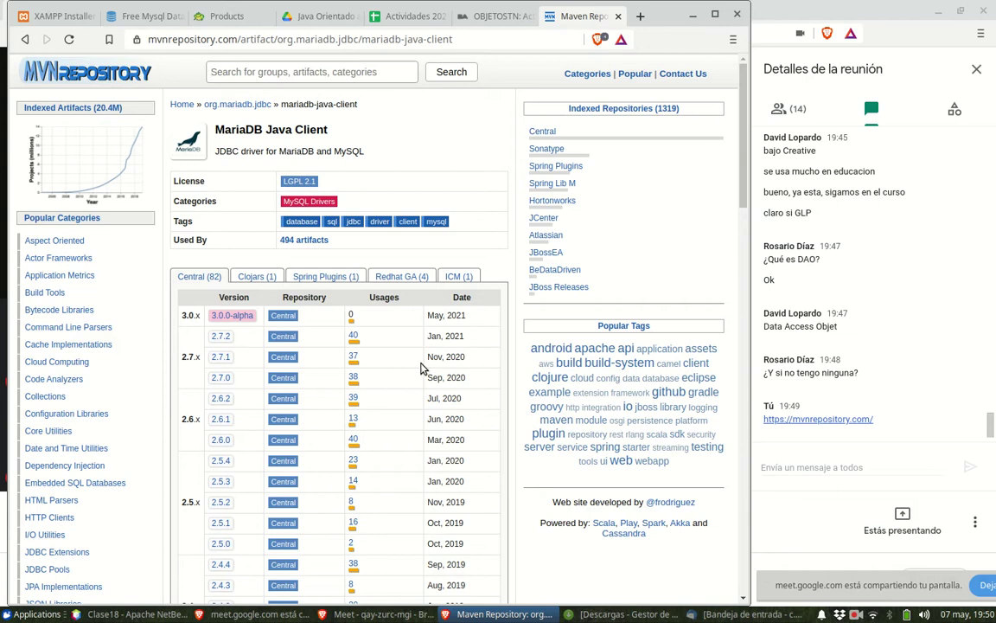
left_click(235, 73)
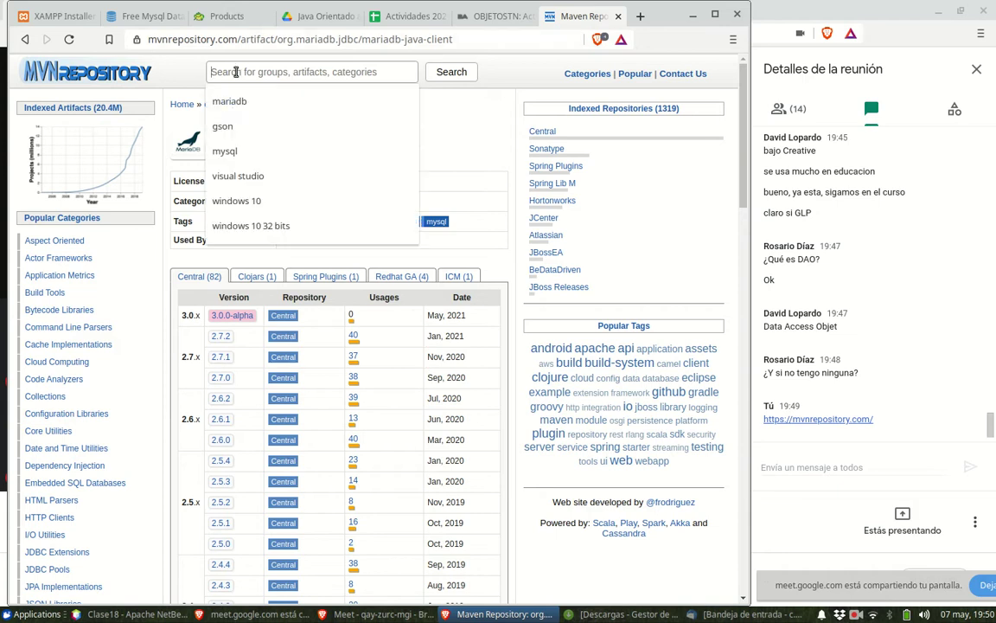
- Search Maven Repository for 'mysql' and open MySQL Connector/J, highlighting the 8.0.24 release year
left_click(229, 150)
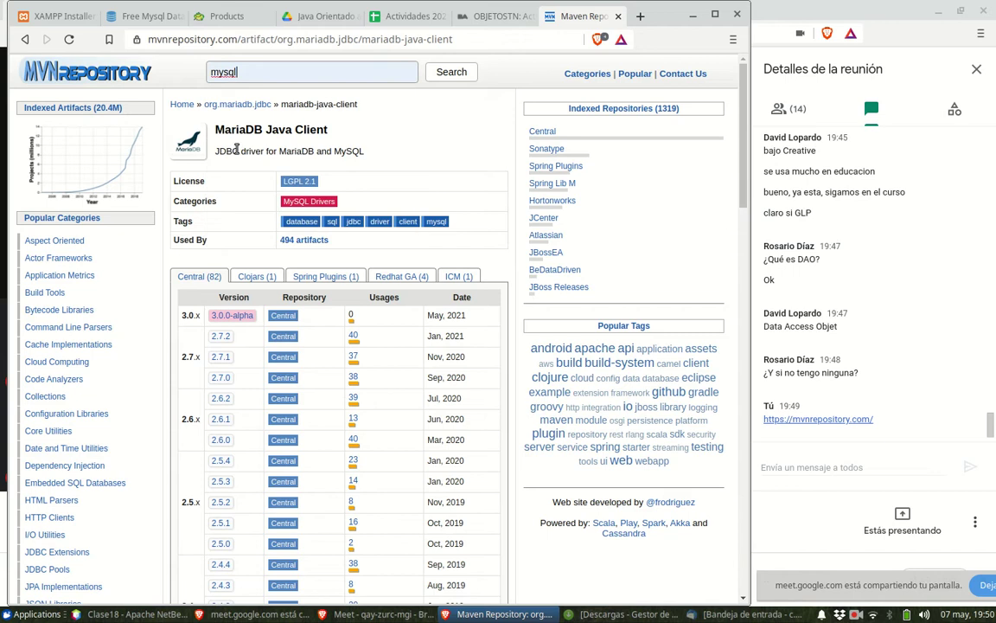
left_click(452, 74)
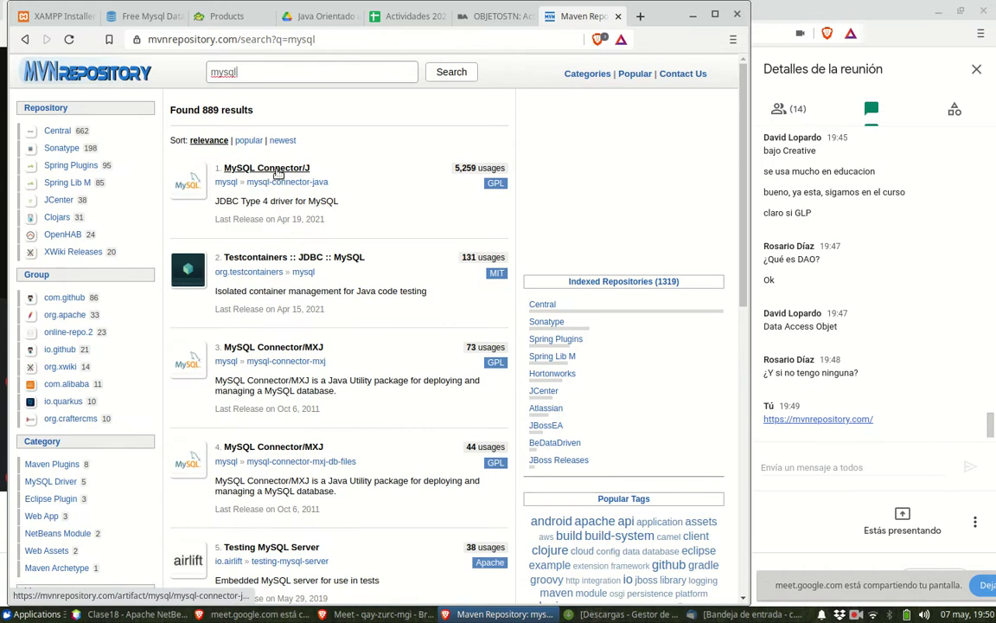
left_click(279, 172)
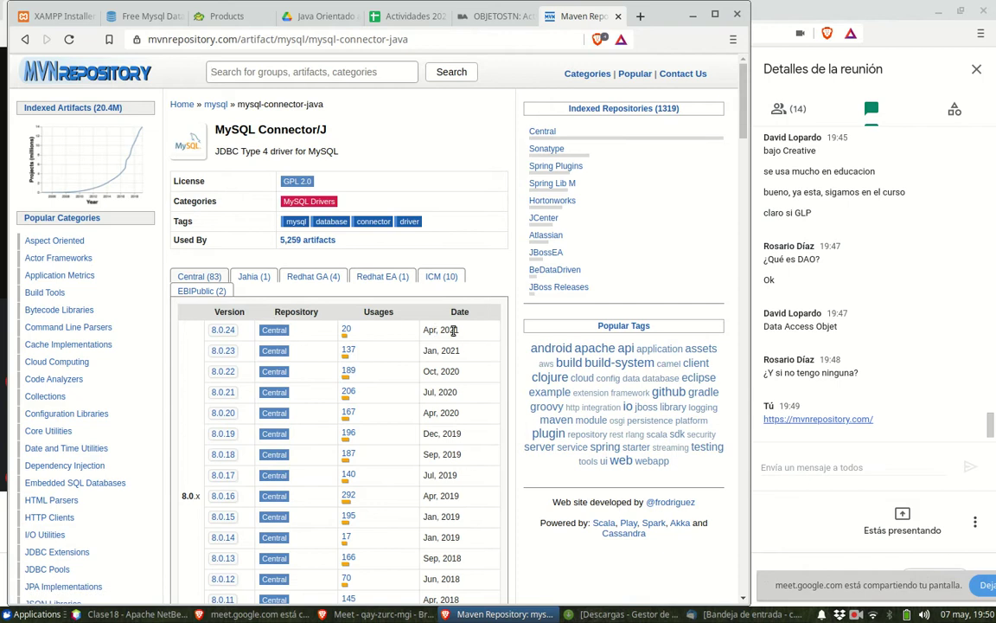
left_click_drag(458, 331, 437, 330)
left_click(276, 72)
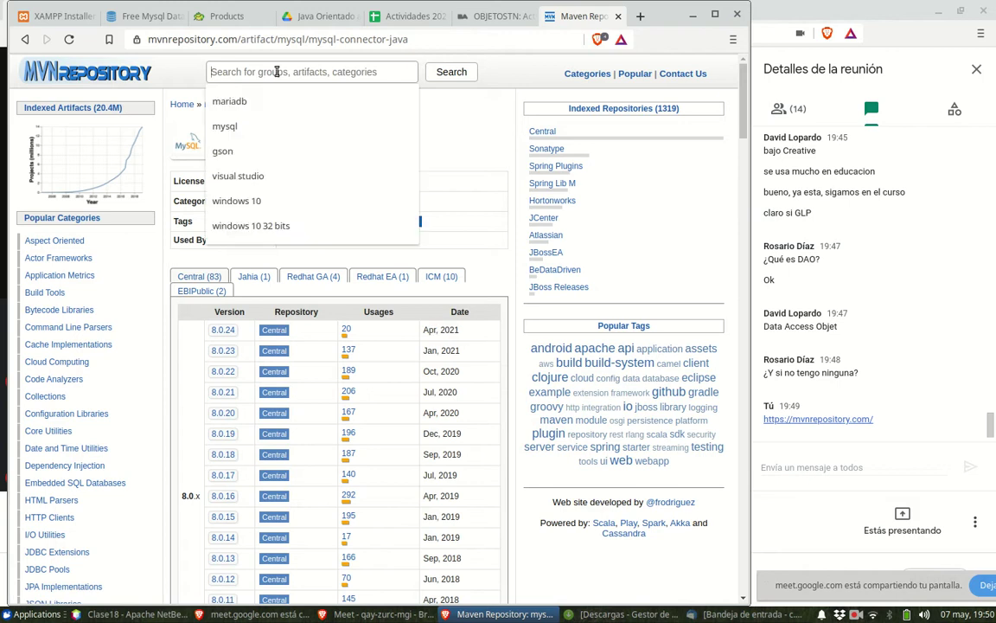
- Search for 'mariadb', open MariaDB Java Client, and highlight the 3.0.0-alpha release date
left_click(216, 98)
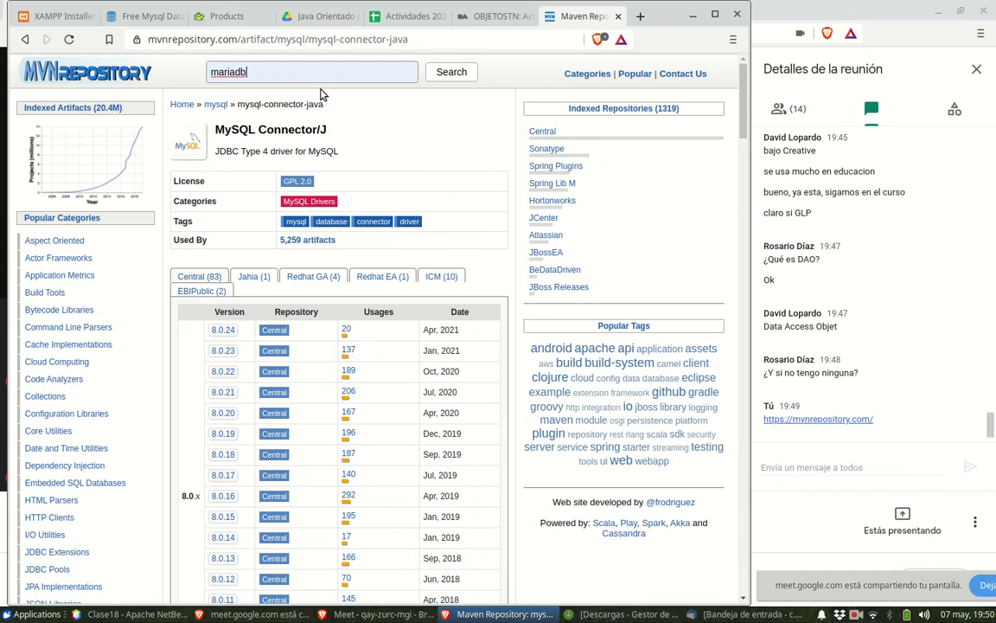
left_click(439, 74)
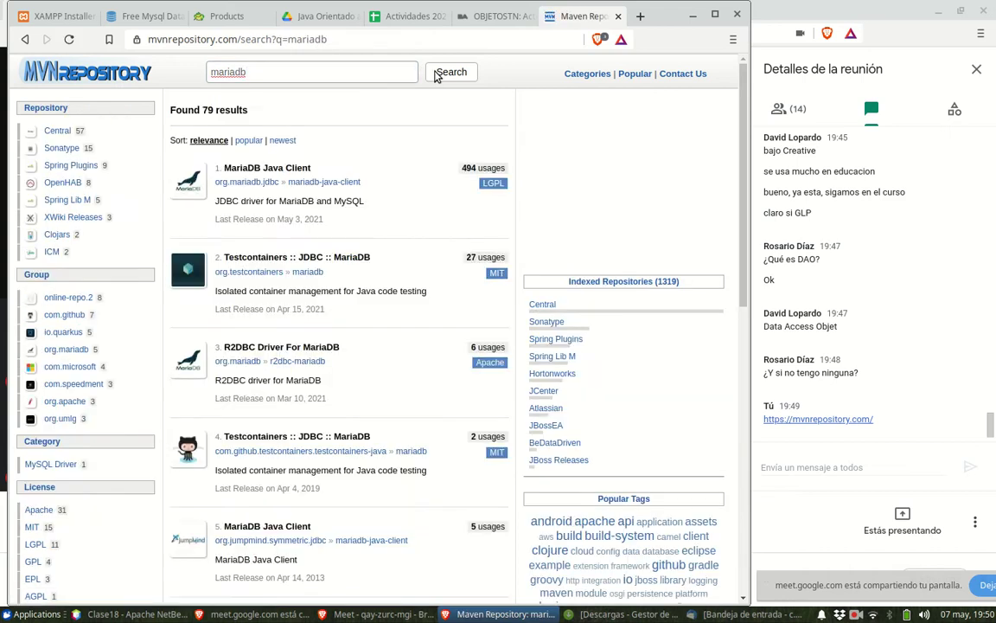
left_click(288, 170)
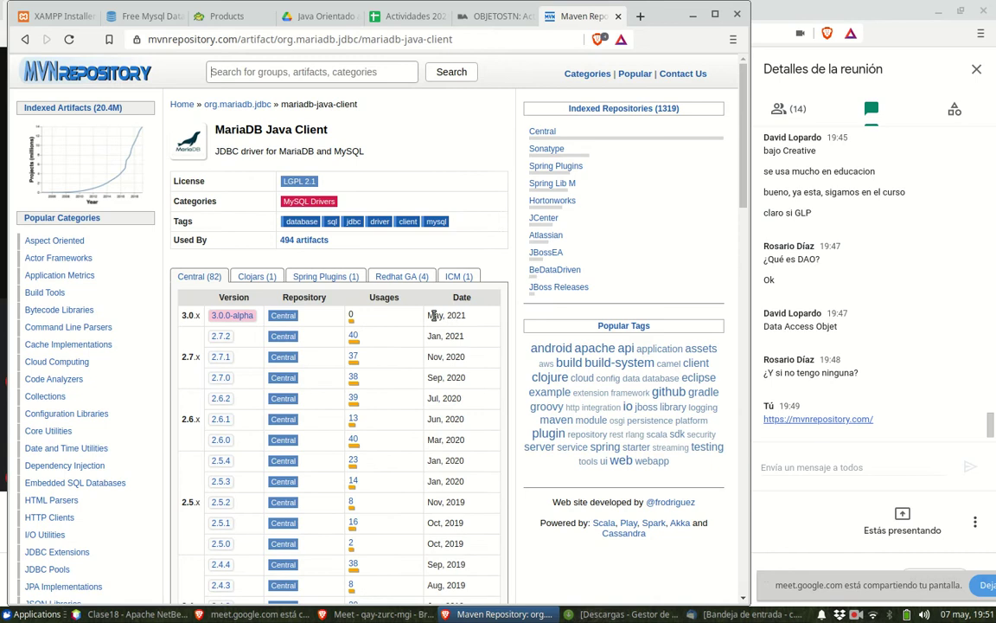
left_click_drag(435, 315, 451, 316)
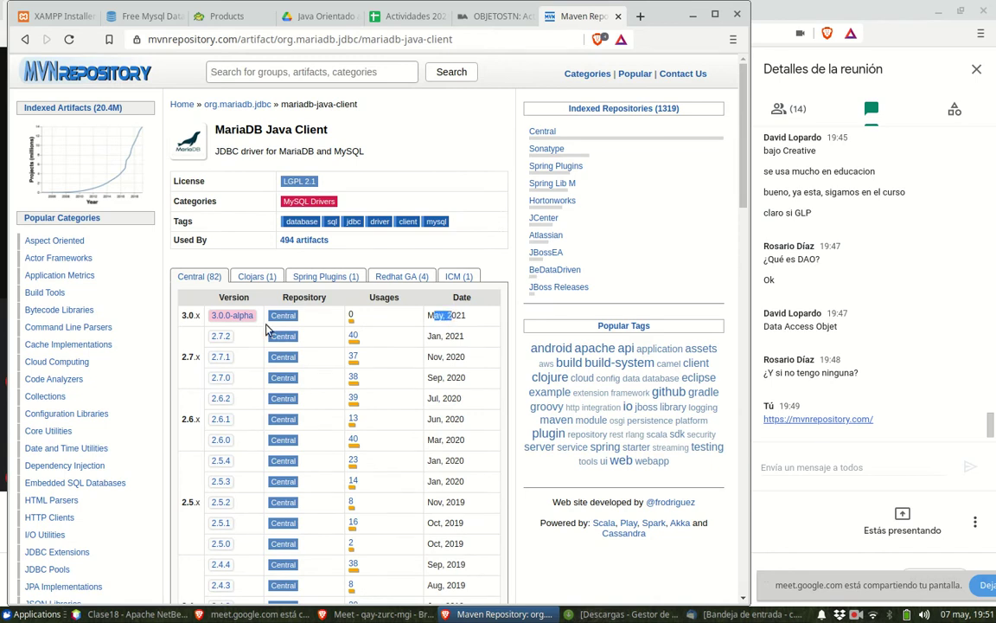
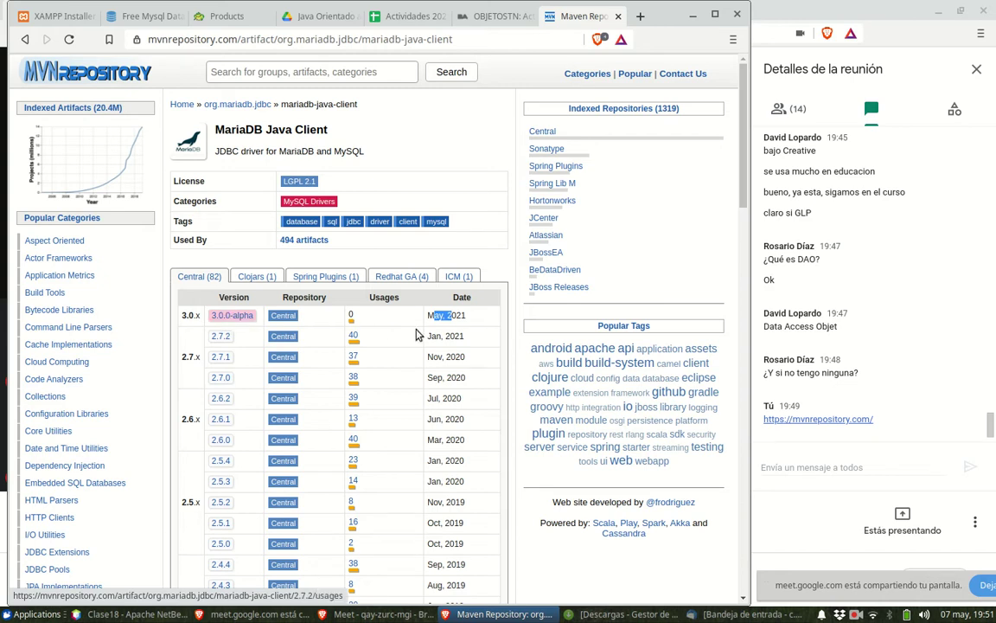
- Open the MariaDB Java Client 2.7.2 page on MVN Repository and select its URL
left_click_drag(465, 336, 427, 335)
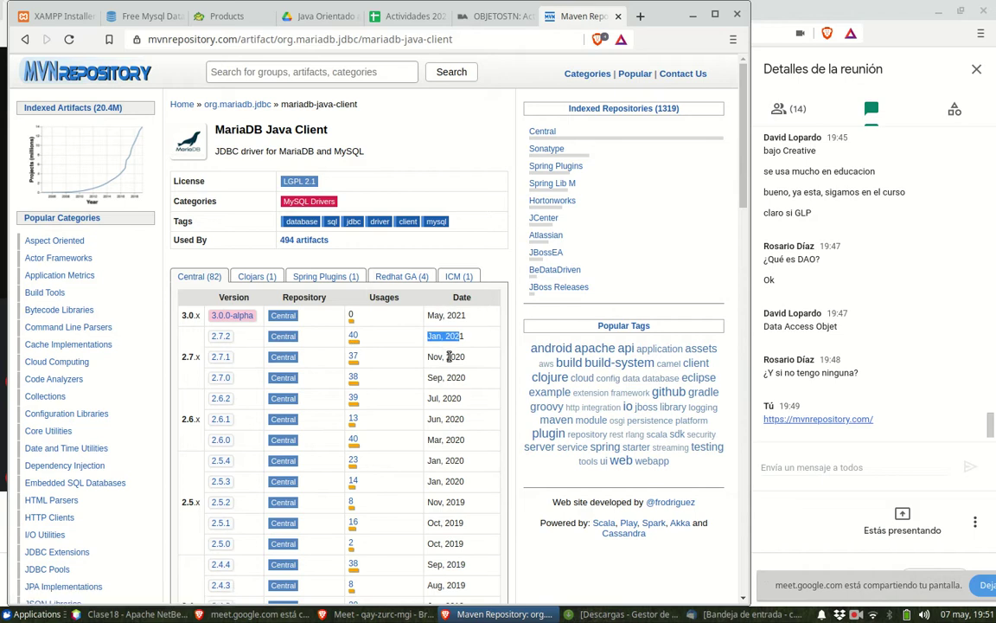
left_click(222, 337)
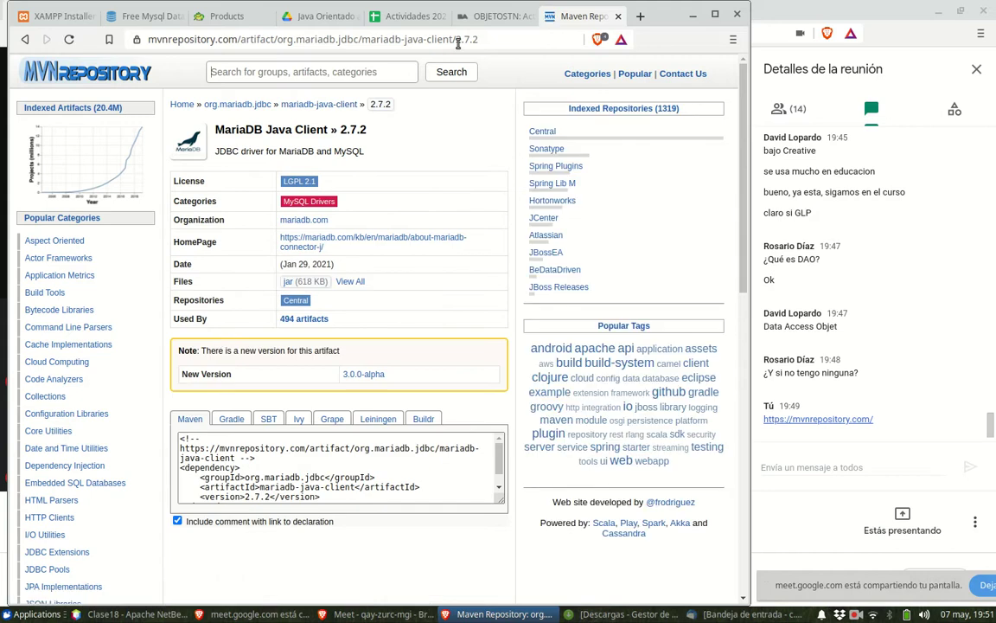
left_click(490, 39)
key("ctrl+c")
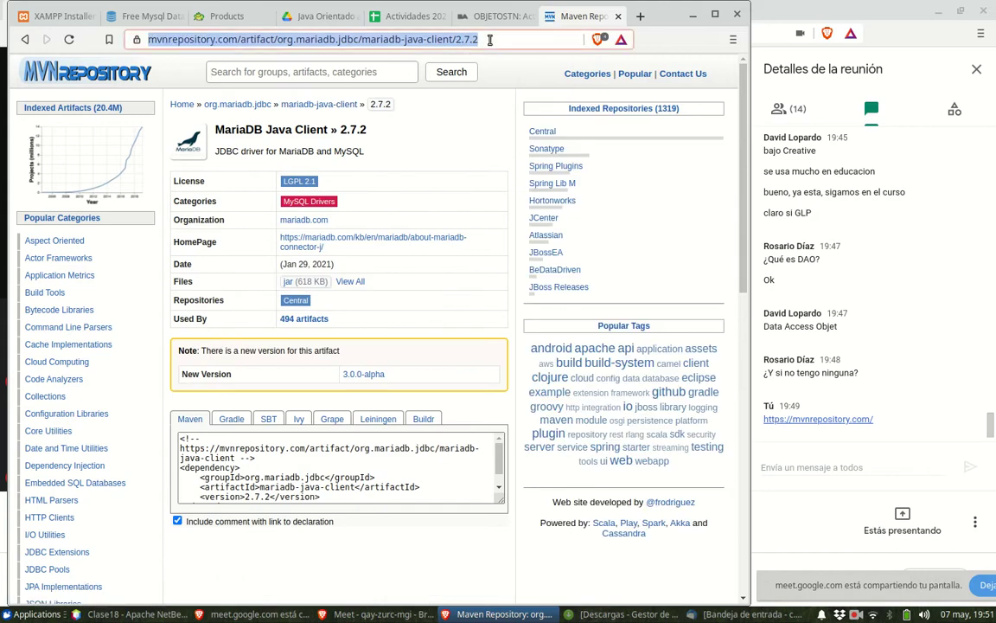
- Post the MariaDB Java Client 2.7.2 page link in the Google Meet chat
left_click(813, 466)
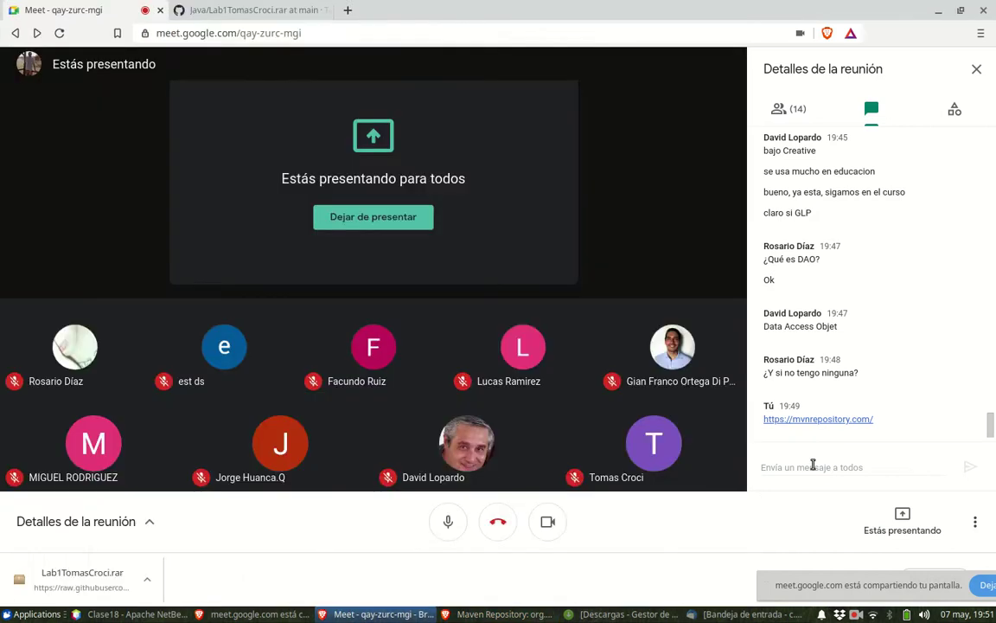
key("ctrl+v")
key("Return")
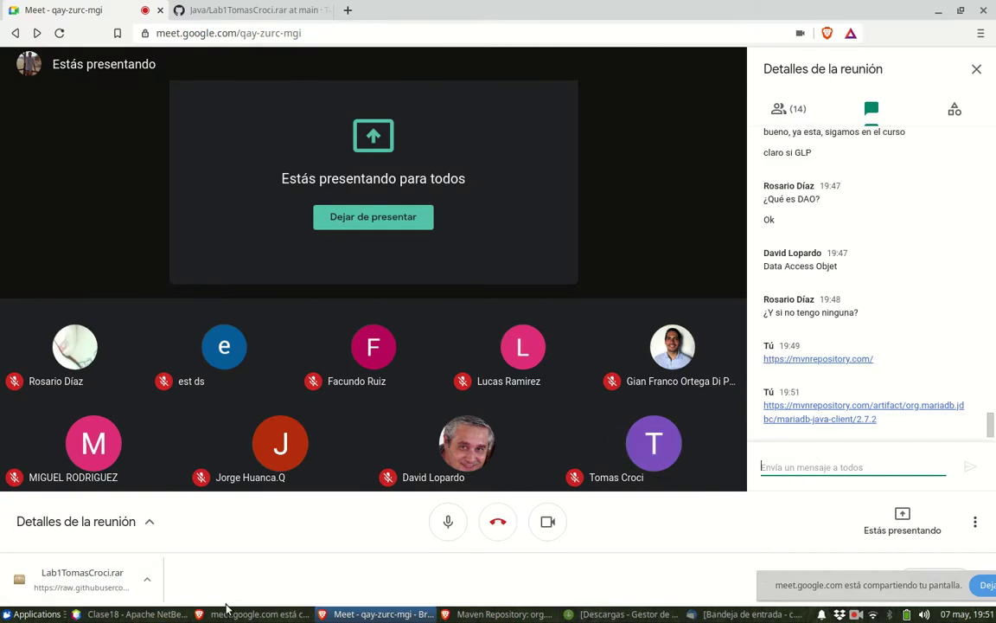
left_click(478, 615)
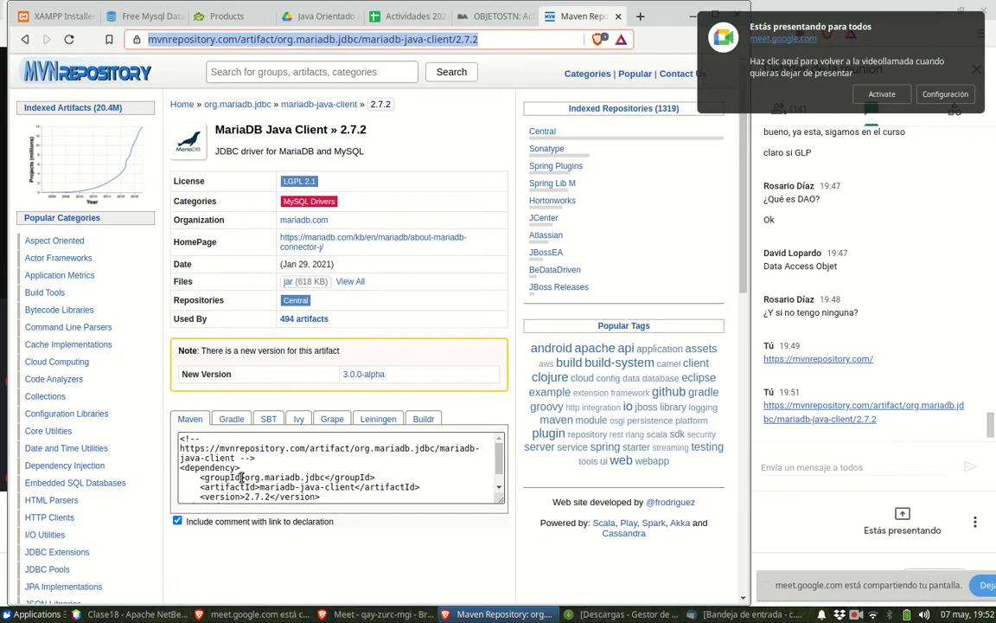
- Download the 618 KB mariadb-java-client-2.7.2.jar from MVN Repository into Descargas
scroll(241, 477, "down", 1)
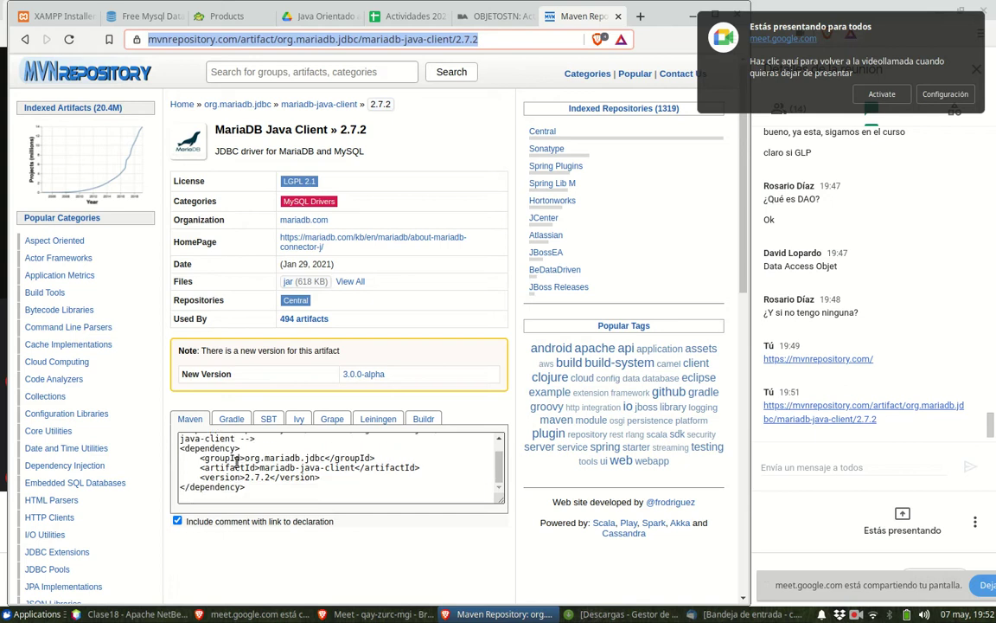
scroll(259, 472, "up", 1)
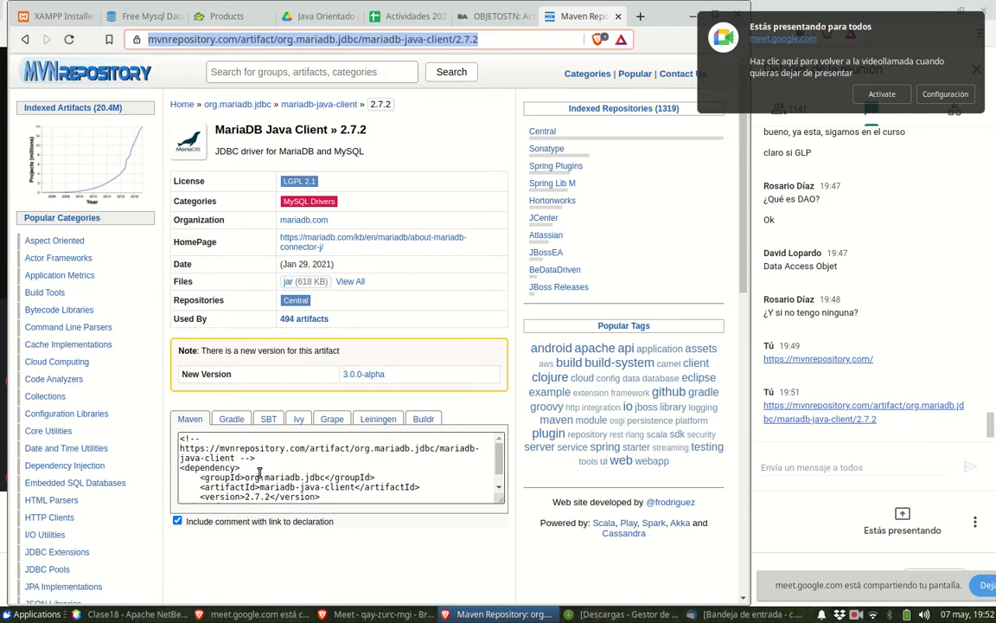
scroll(259, 472, "down", 1)
scroll(259, 472, "up", 1)
scroll(259, 472, "down", 1)
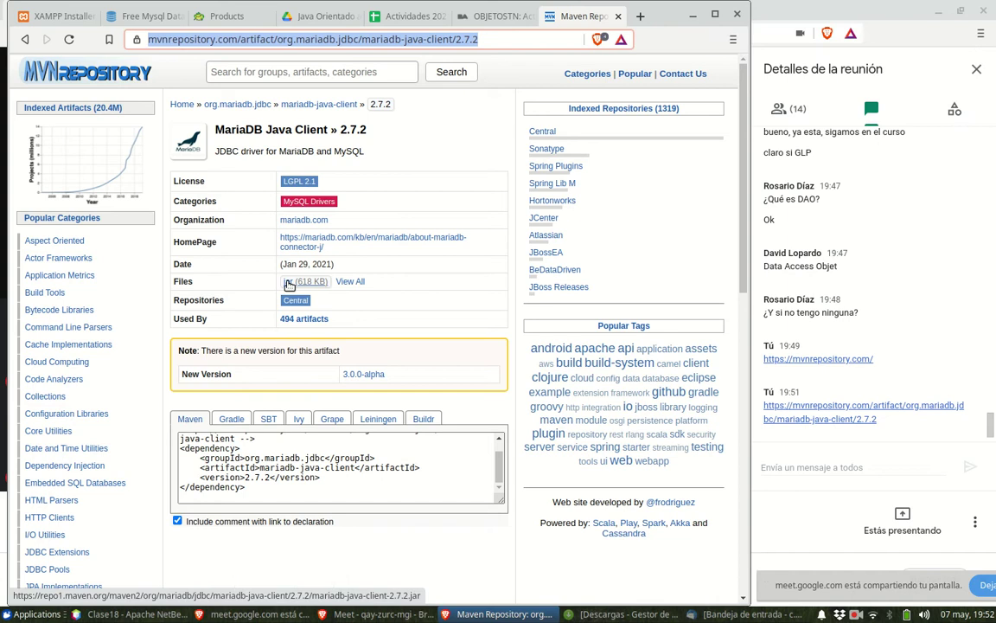
left_click(289, 283)
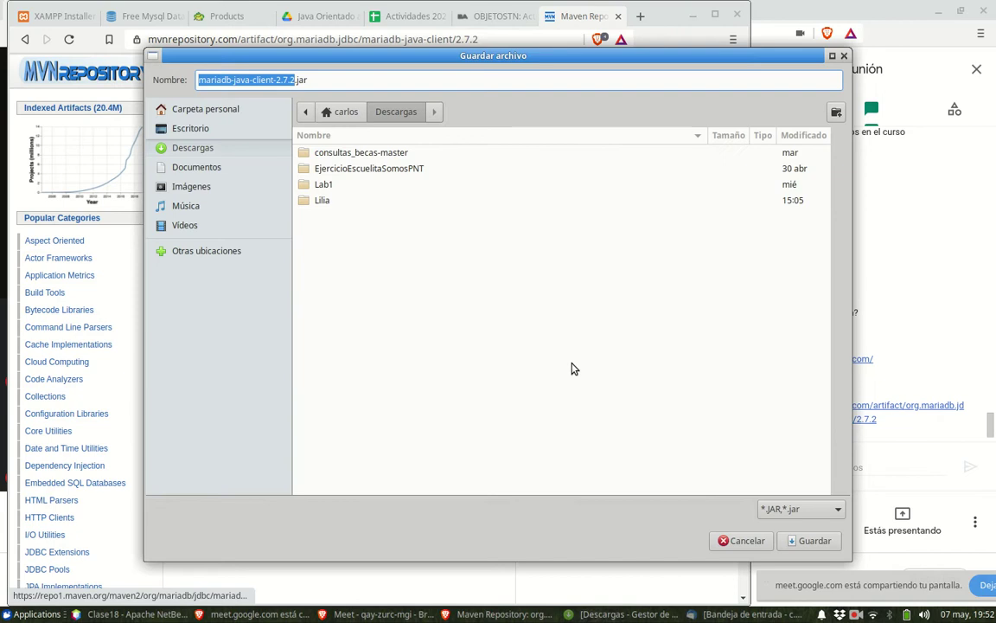
left_click(799, 543)
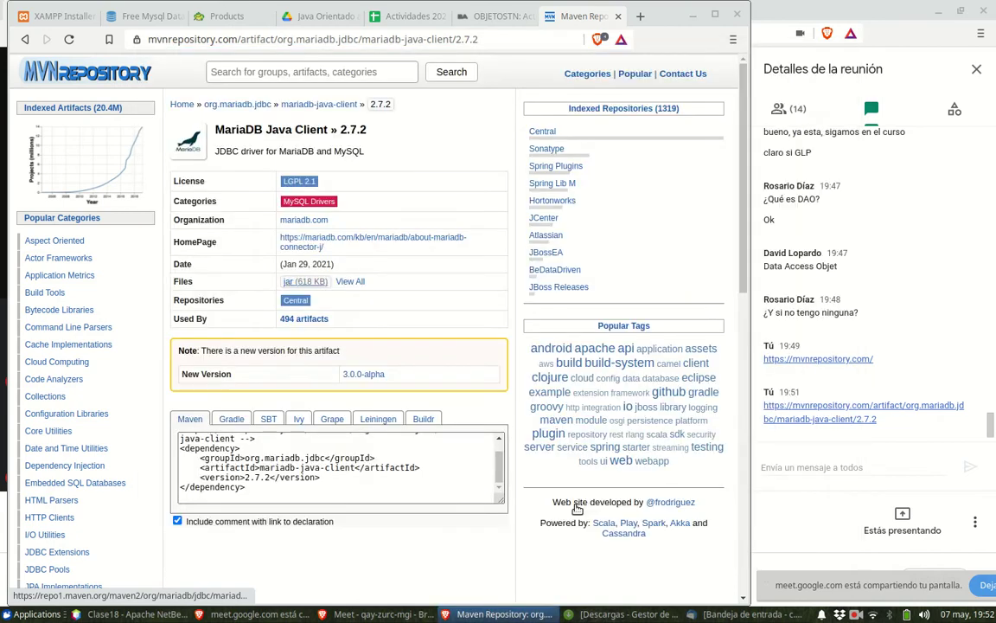
- Cut mariadb-java-client-2.7.2.jar from Descargas and go to the home folder
left_click(693, 19)
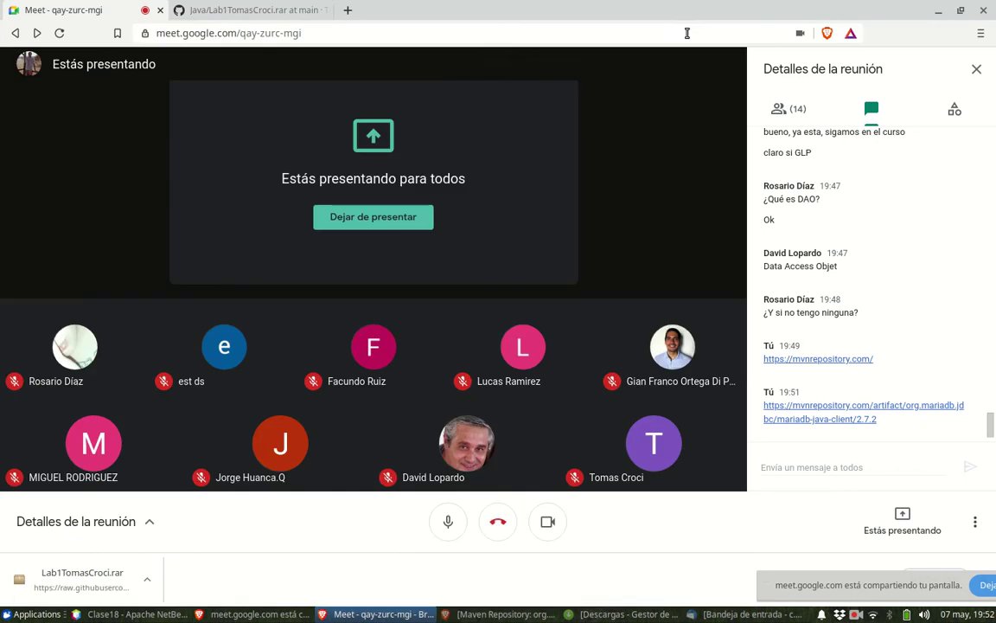
left_click(598, 614)
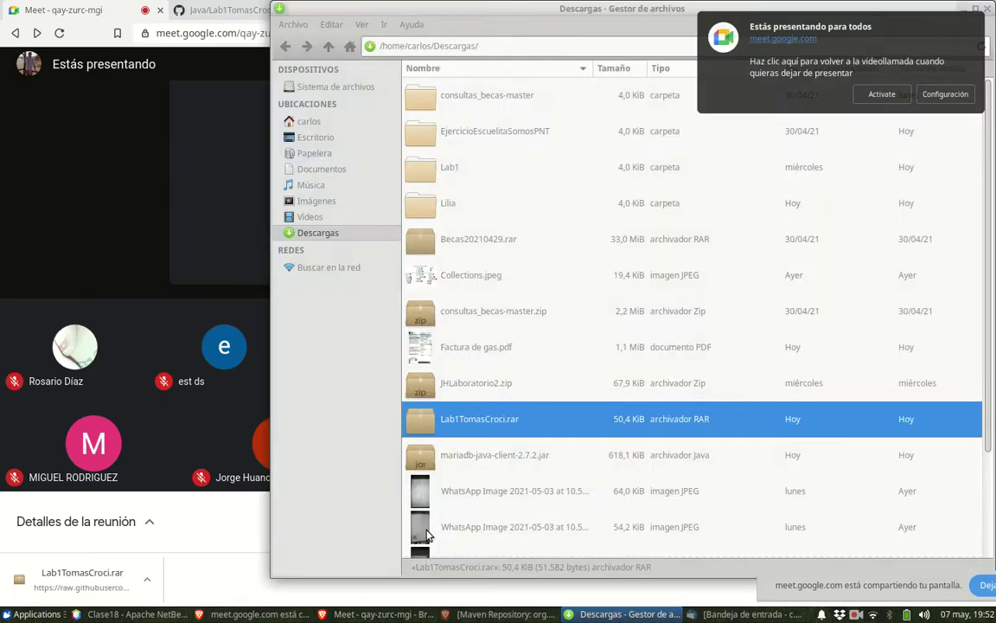
left_click_drag(450, 18, 217, 17)
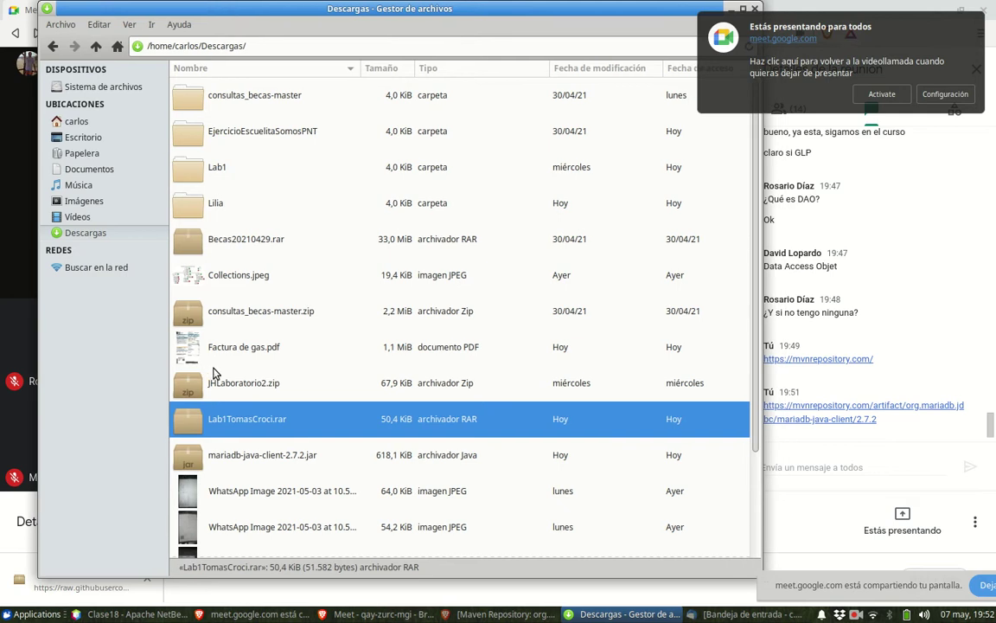
scroll(214, 371, "down", 3)
left_click(197, 324)
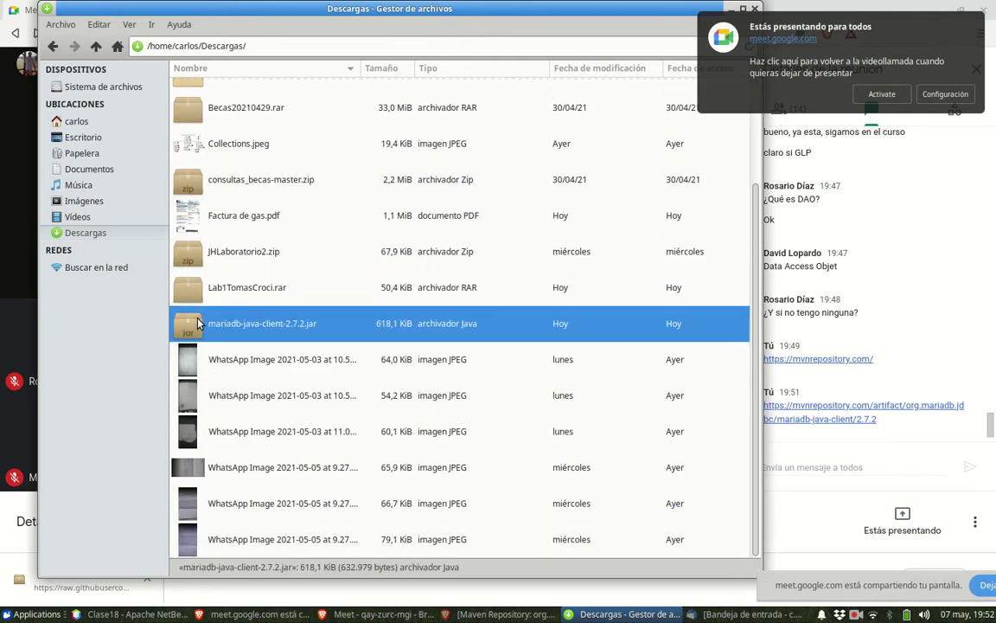
key("ctrl+x")
left_click(75, 121)
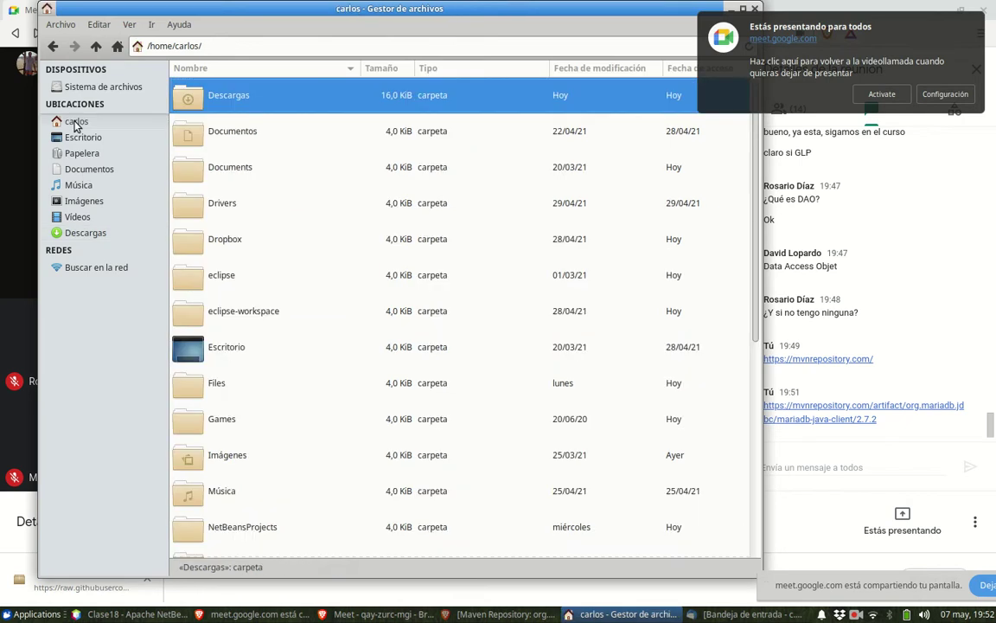
- Open the Drivers folder, point out its driver jars, then minimize the file manager
left_click(194, 213)
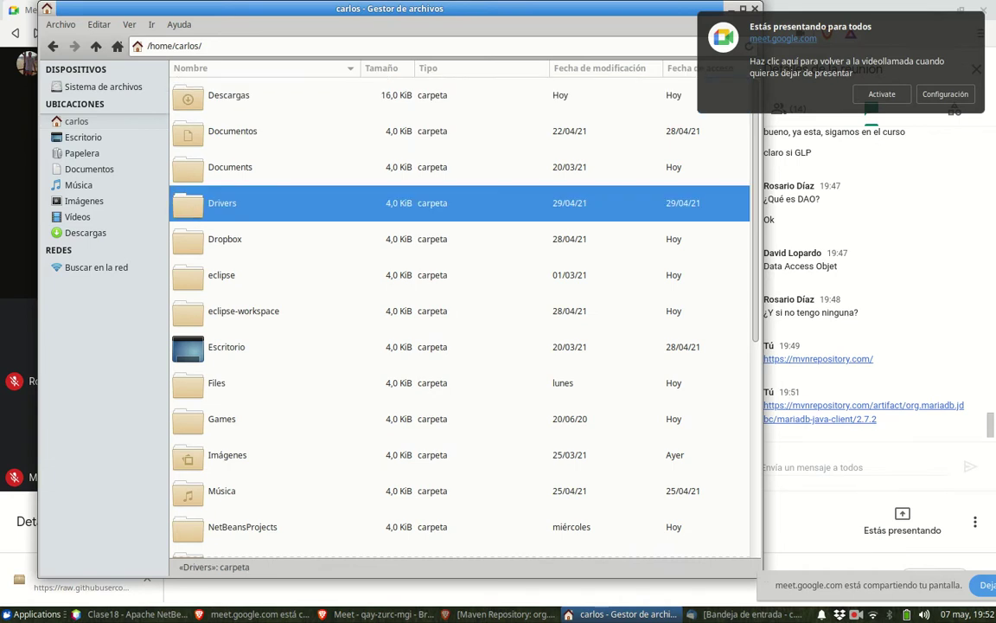
double_click(194, 213)
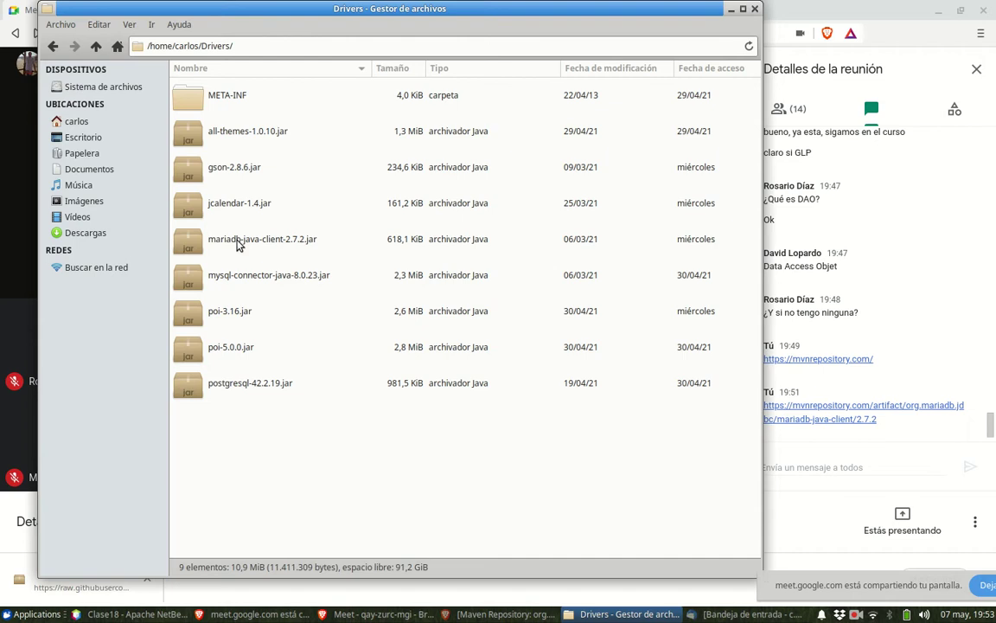
left_click(223, 139)
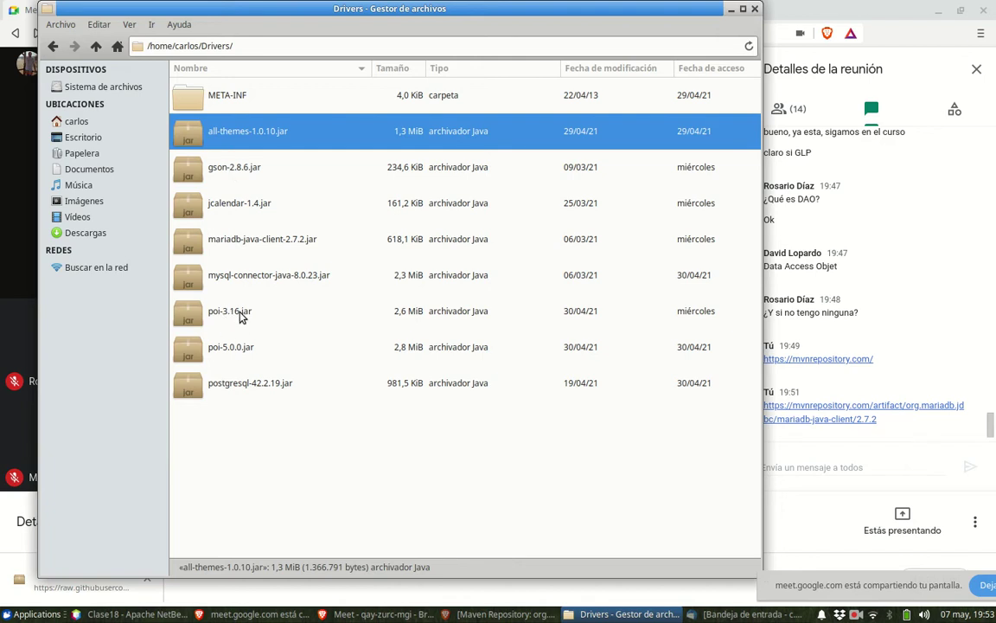
left_click(247, 386)
left_click(265, 425)
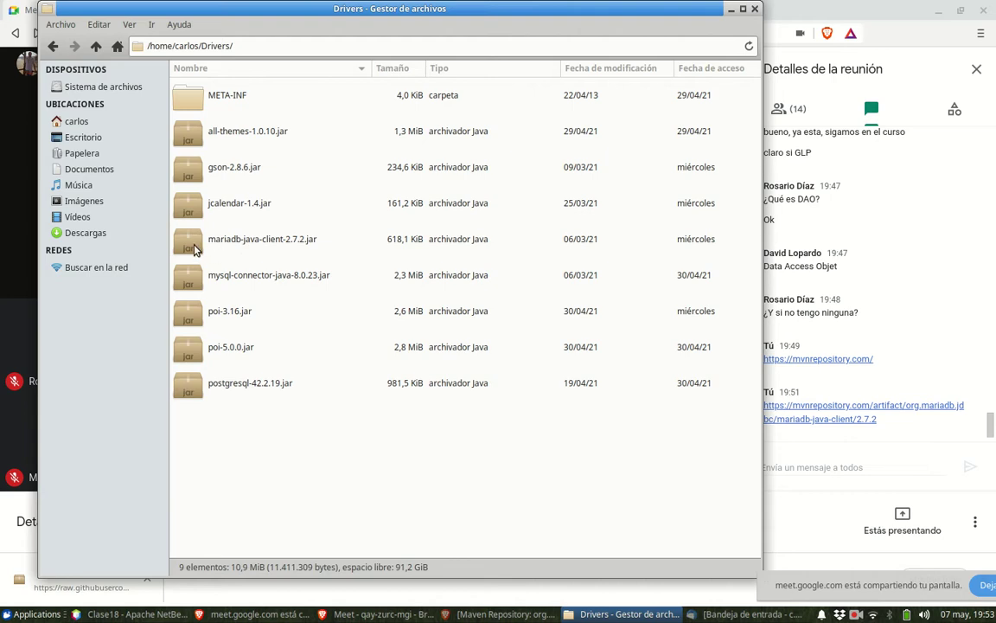
left_click(731, 10)
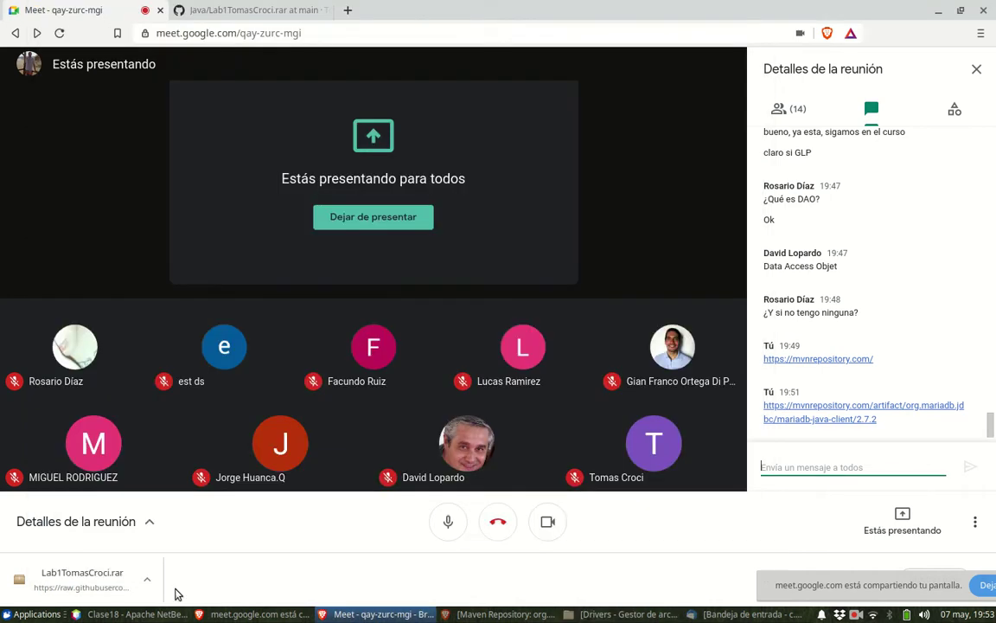
- Bring up the Clase18 NetBeans project, then restore the Drivers folder window
left_click(134, 613)
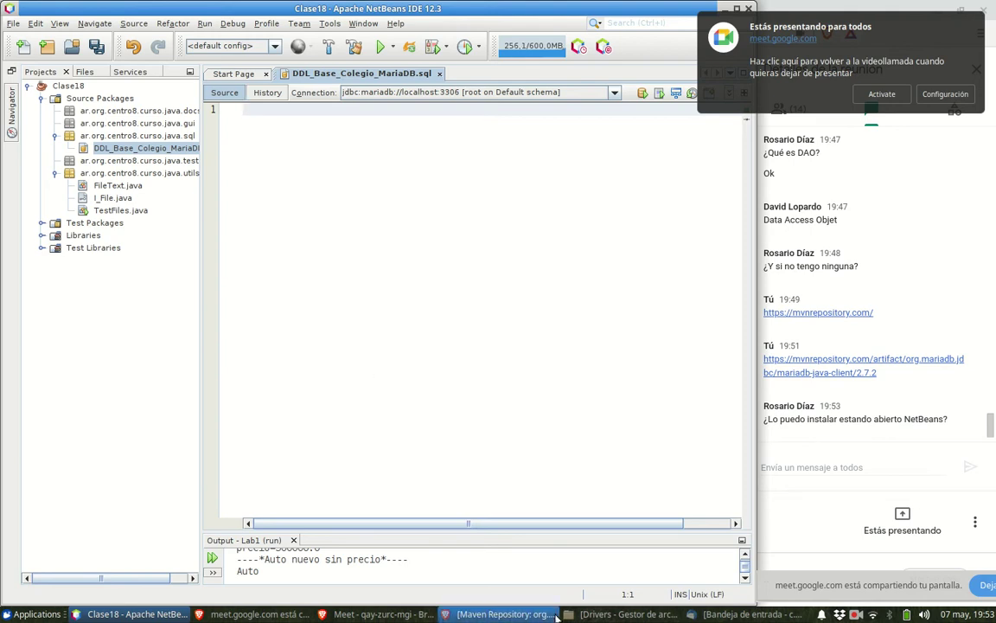
left_click(616, 616)
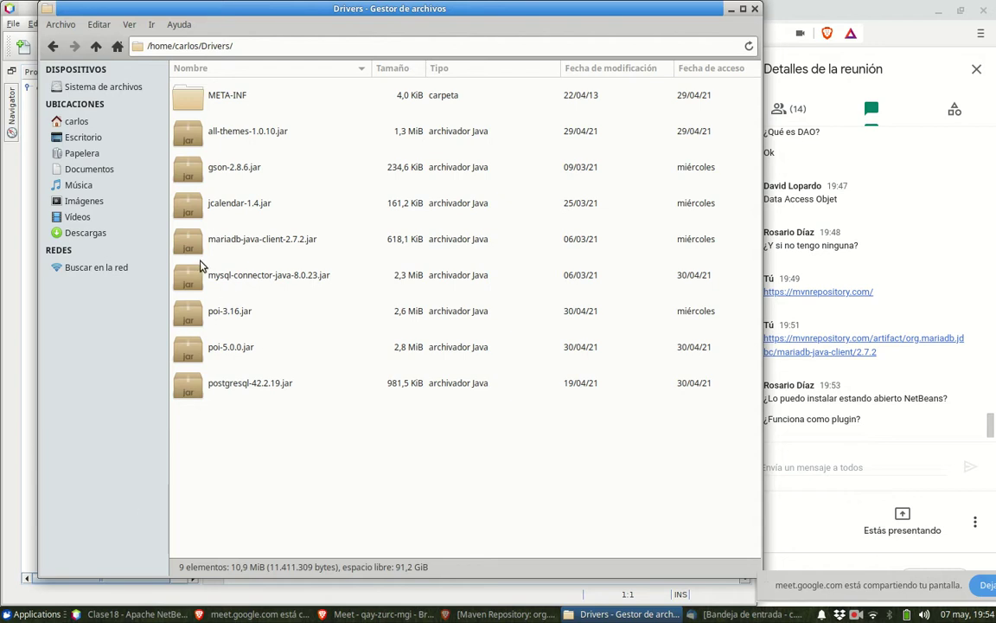
left_click(236, 240)
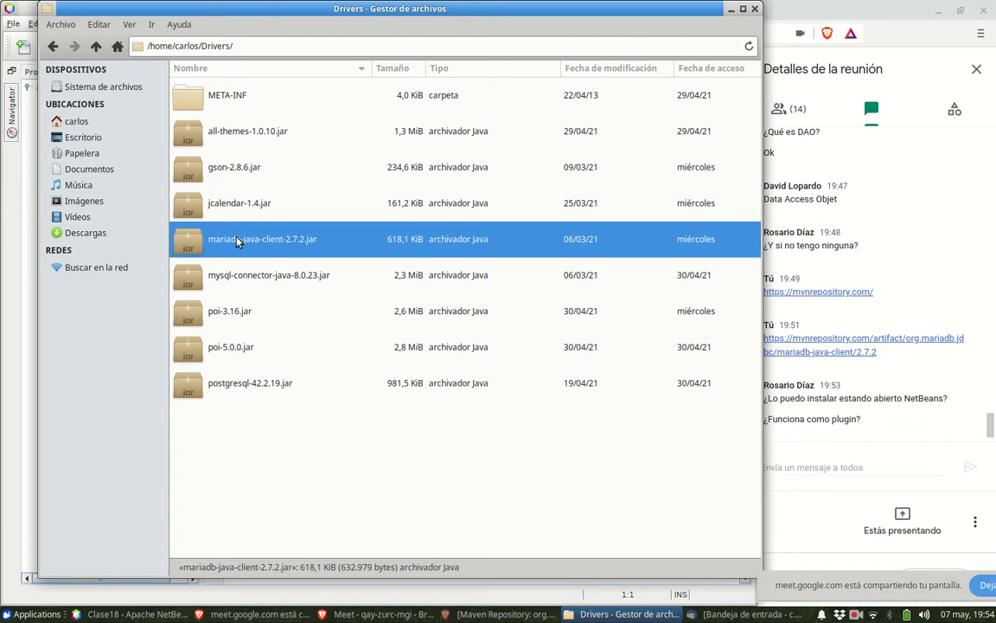
left_click(401, 277)
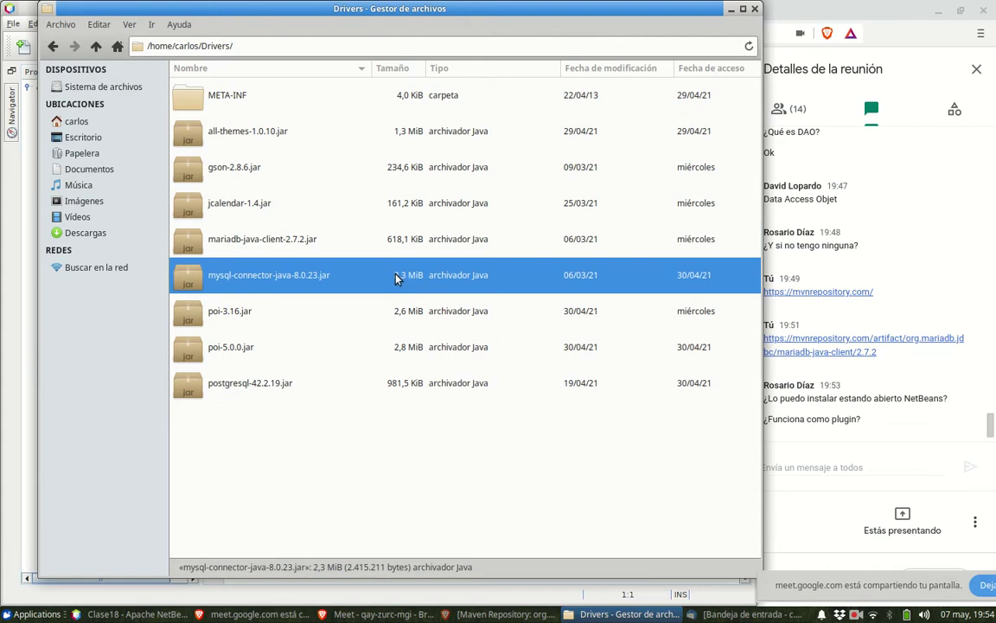
left_click(198, 247)
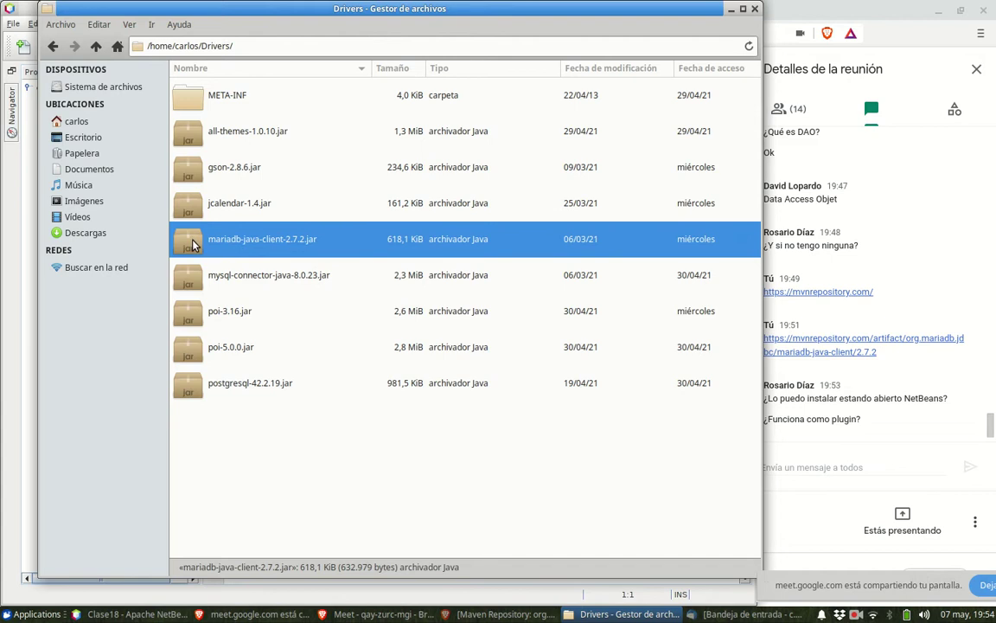
left_click(194, 397)
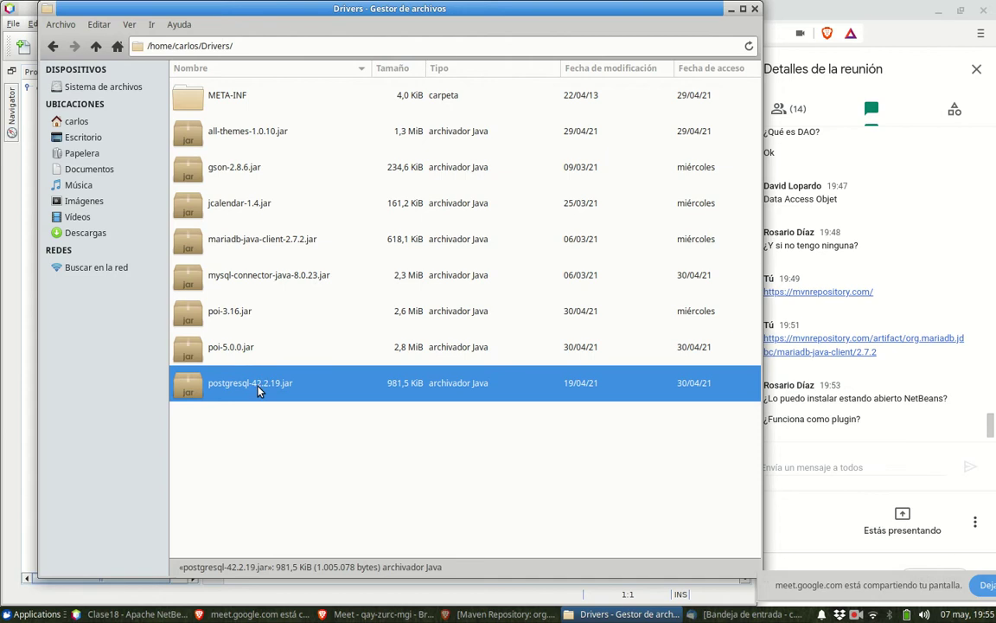
- Extract postgresql-42.2.19.jar into Drivers and browse down to its core classes and back
right_click(256, 390)
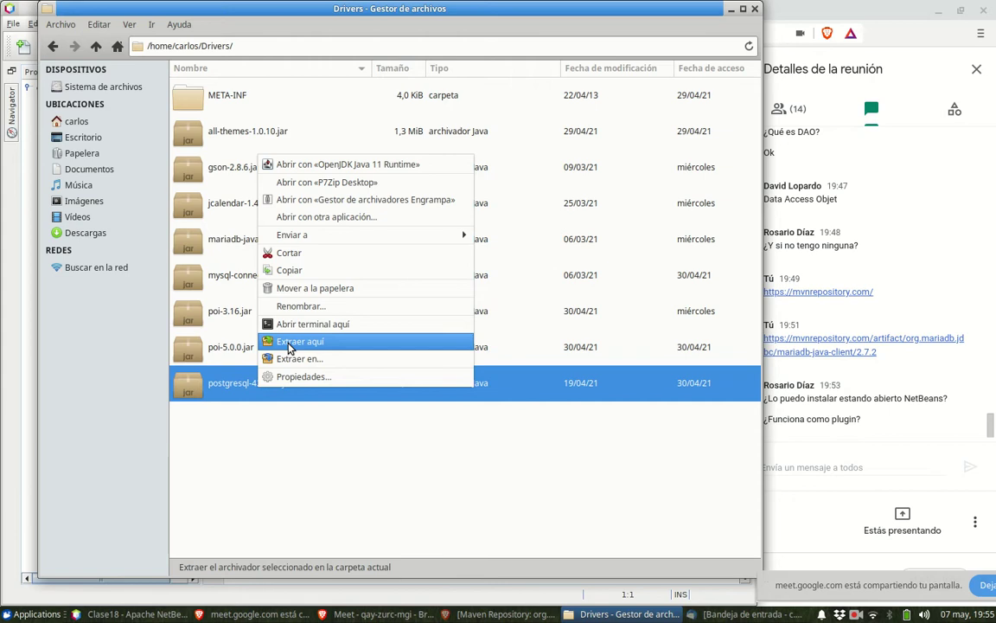
left_click(290, 345)
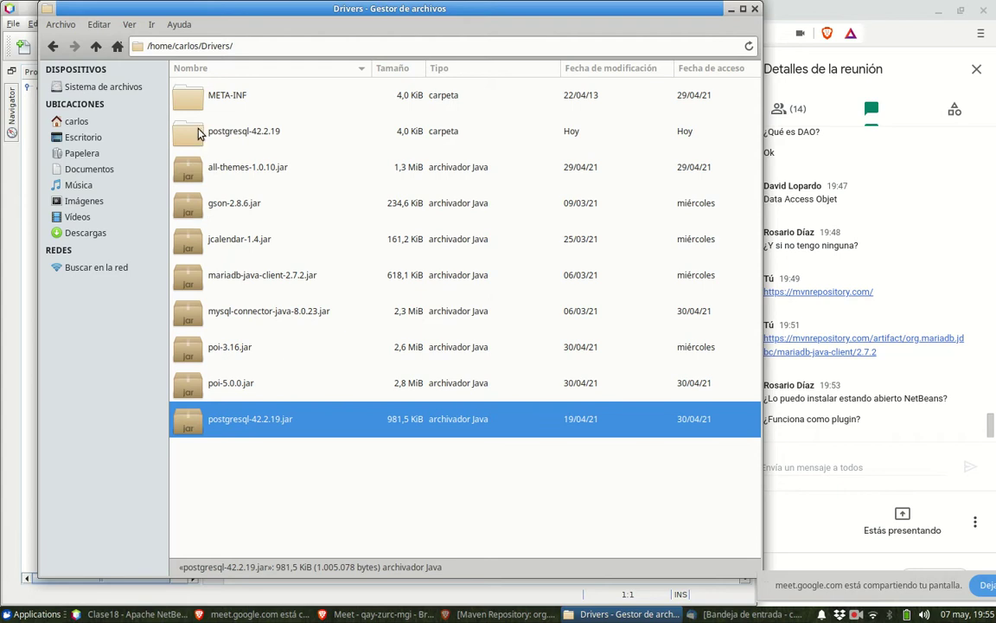
double_click(198, 132)
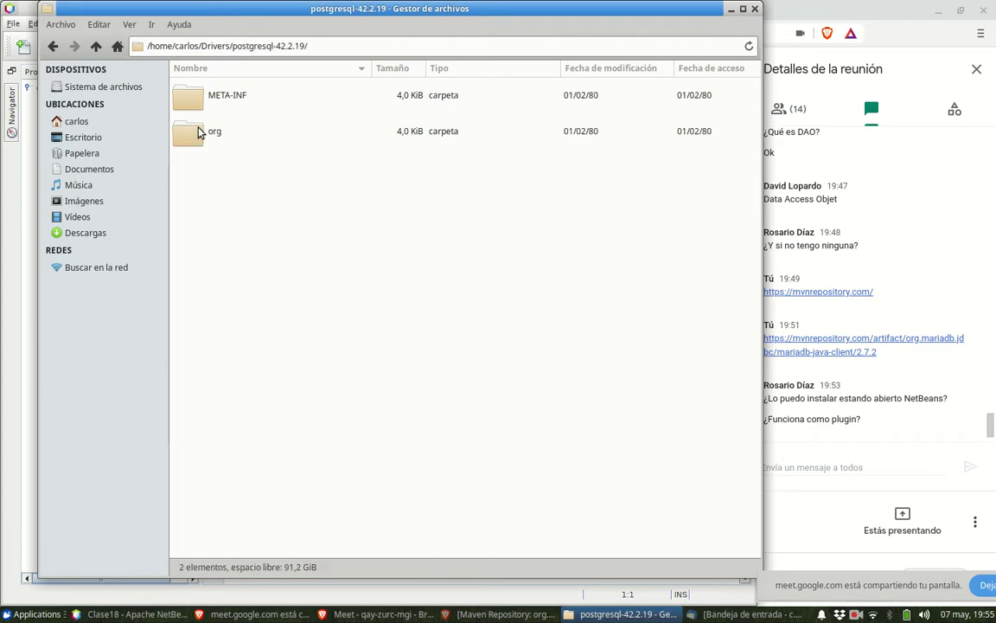
double_click(198, 132)
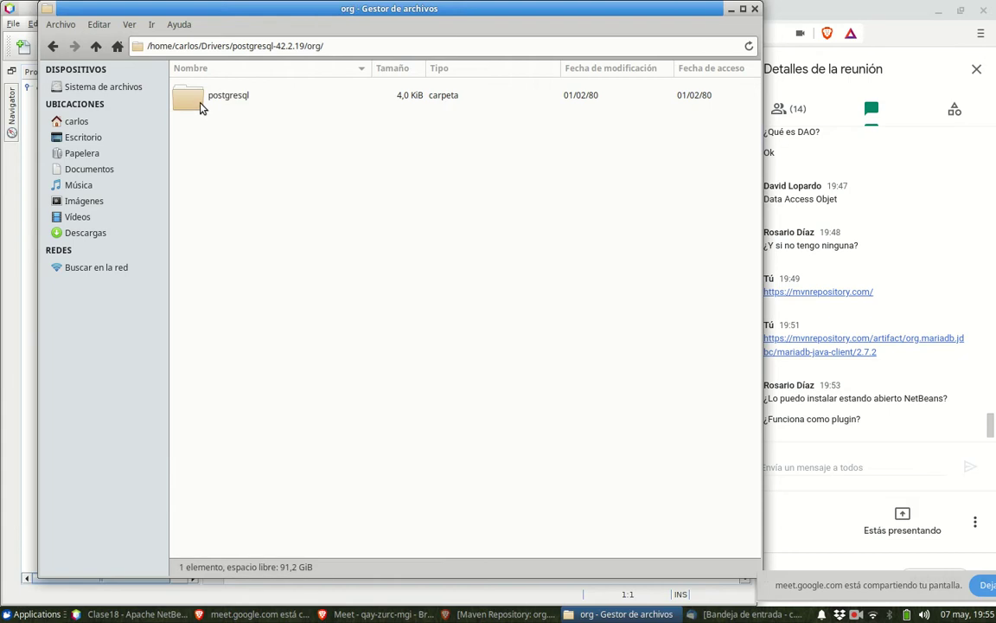
double_click(200, 104)
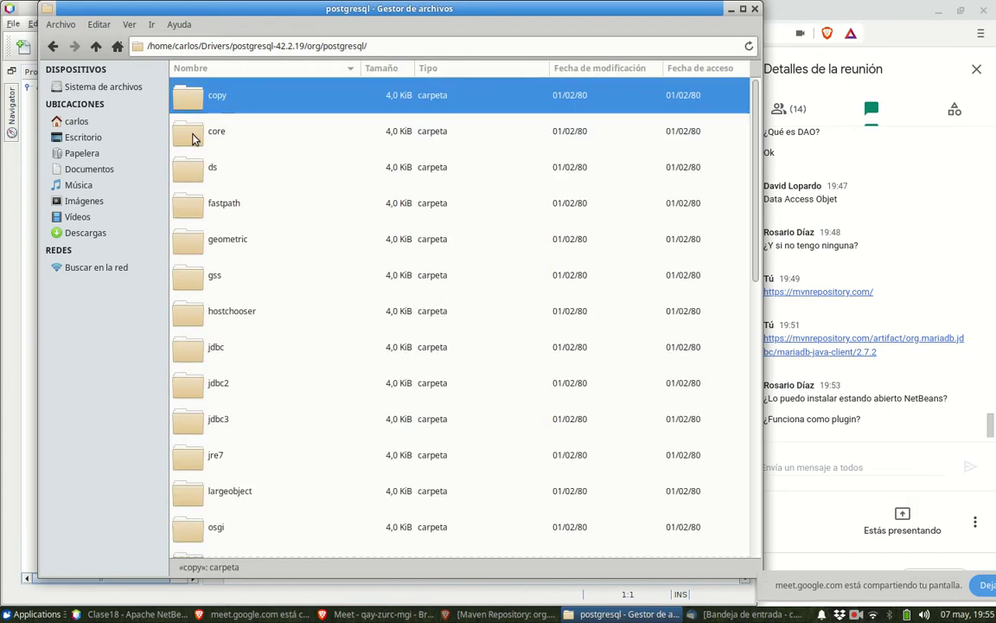
double_click(193, 140)
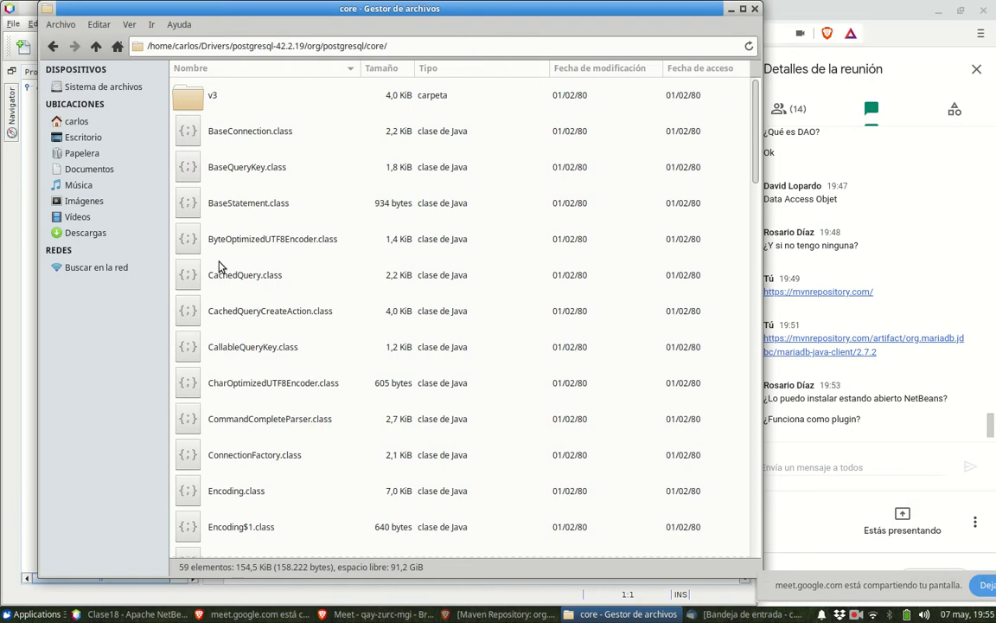
left_click(95, 48)
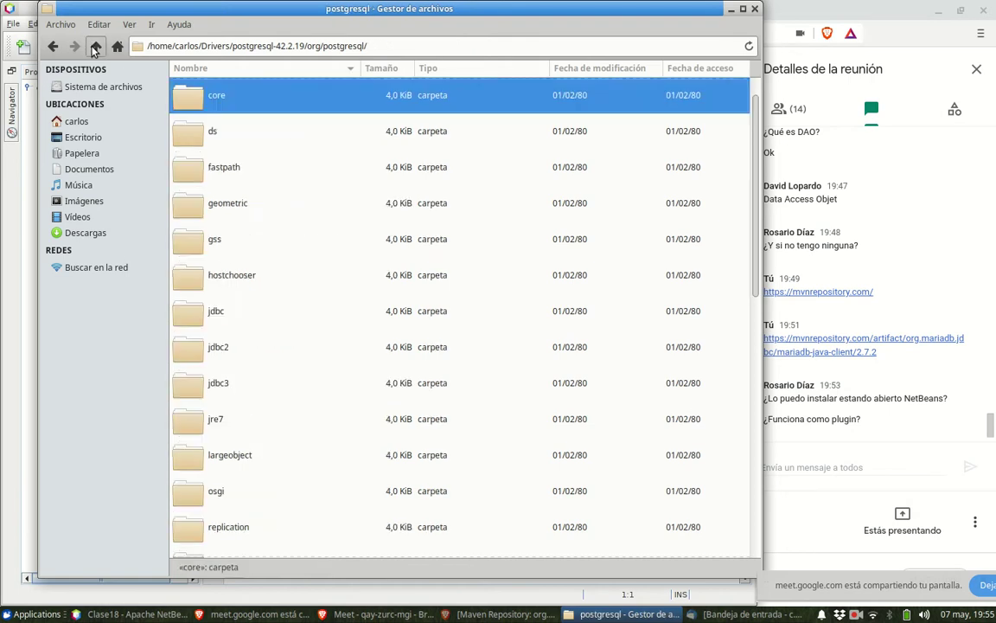
left_click(95, 48)
left_click(95, 48)
left_click(95, 47)
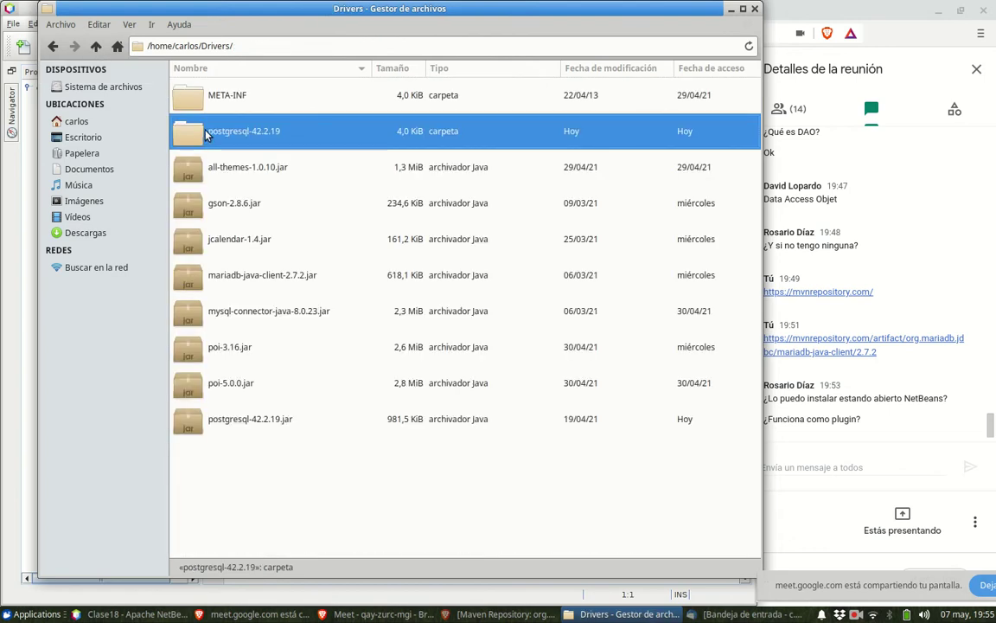
- Delete the extracted postgresql-42.2.19 and META-INF folders from Drivers, then minimize the file manager
key("Delete")
key("Up")
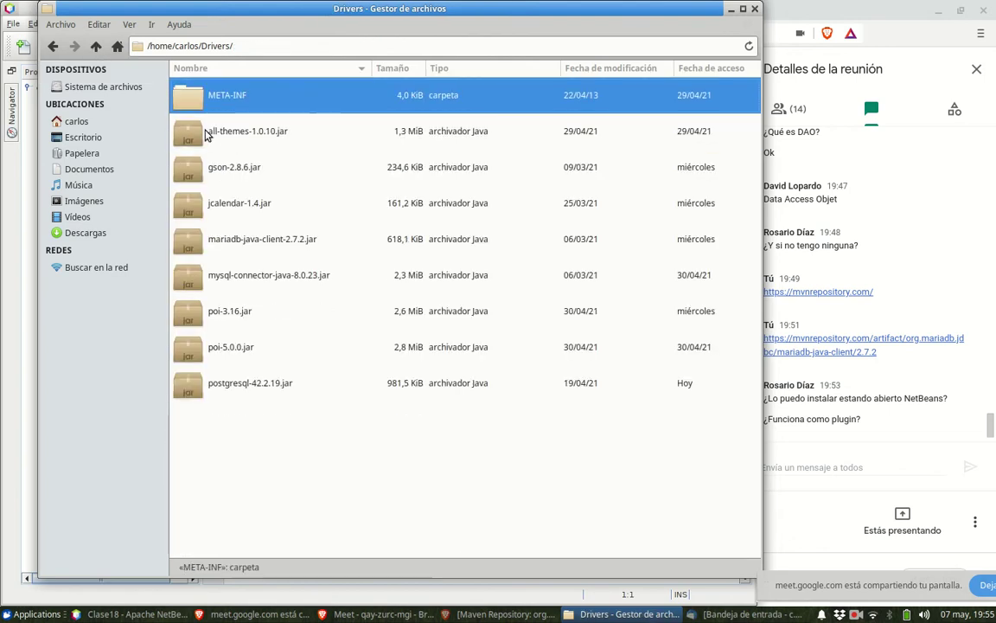
key("Return")
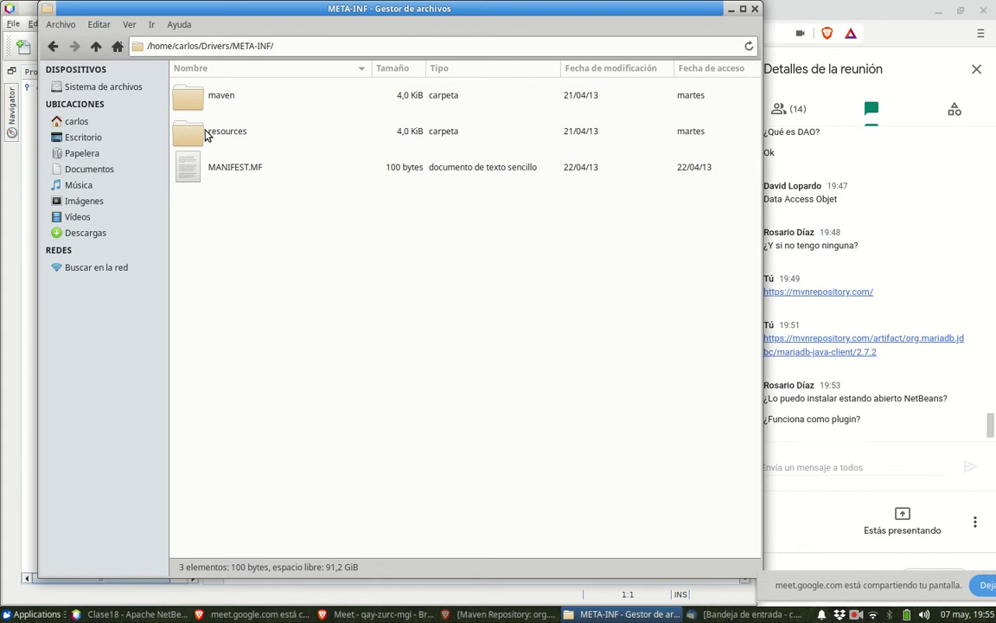
key("BackSpace")
key("Delete")
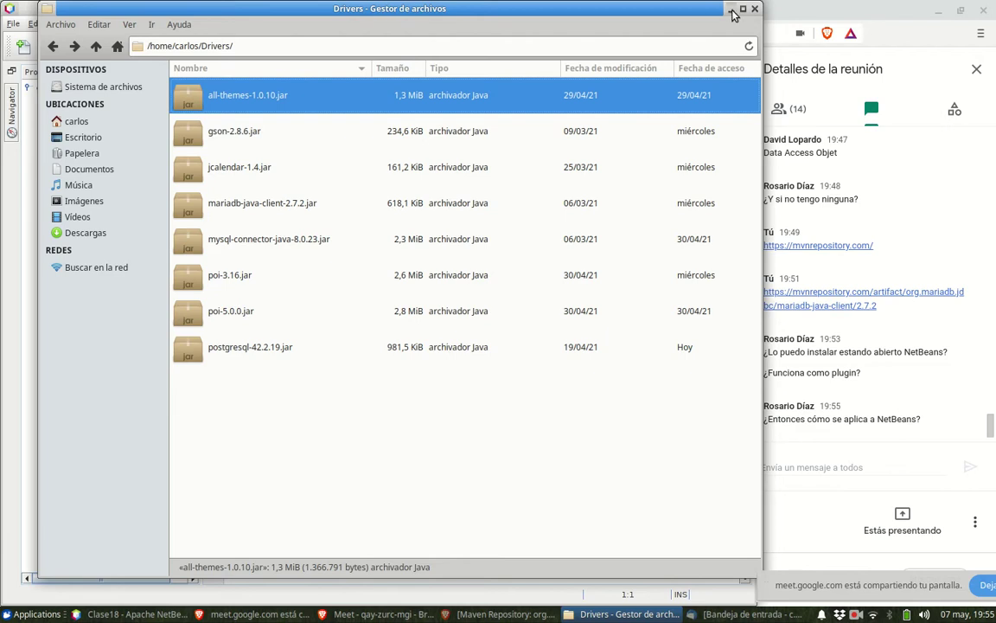
left_click(732, 9)
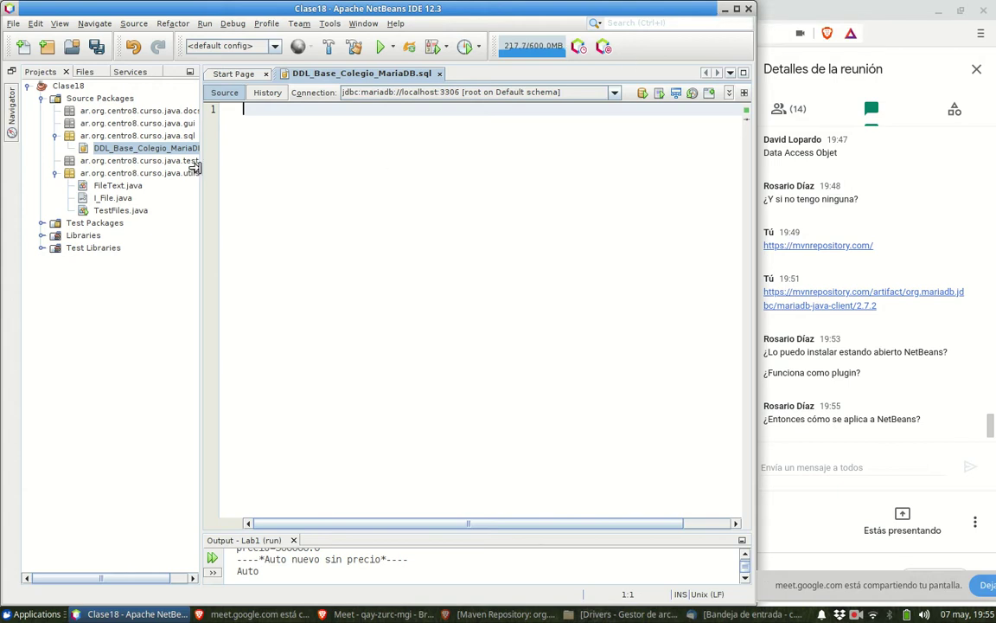
- Widen the NetBeans left panel and show the Services window instead of Projects
left_click_drag(197, 167, 232, 174)
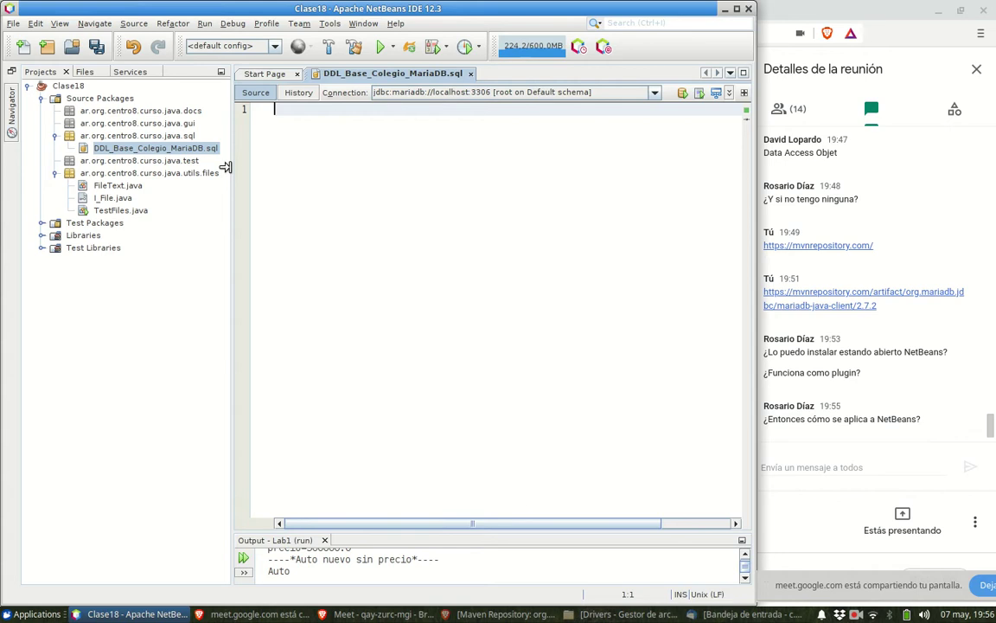
left_click(856, 614)
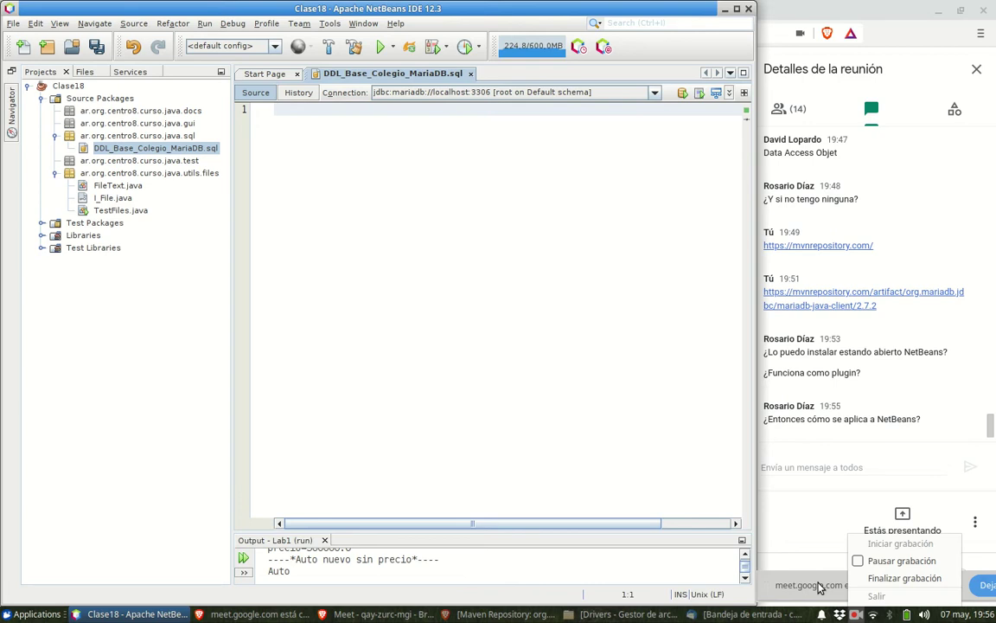
left_click(770, 556)
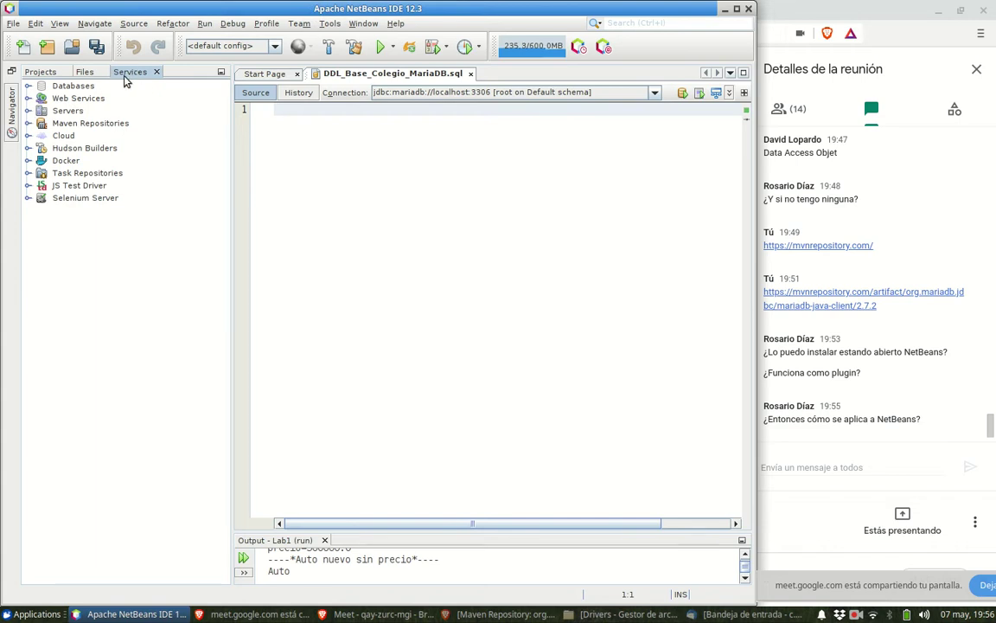
- Expand Databases, cancelling the master password prompt, and select the localhost:3306 MariaDB connection
left_click(27, 86)
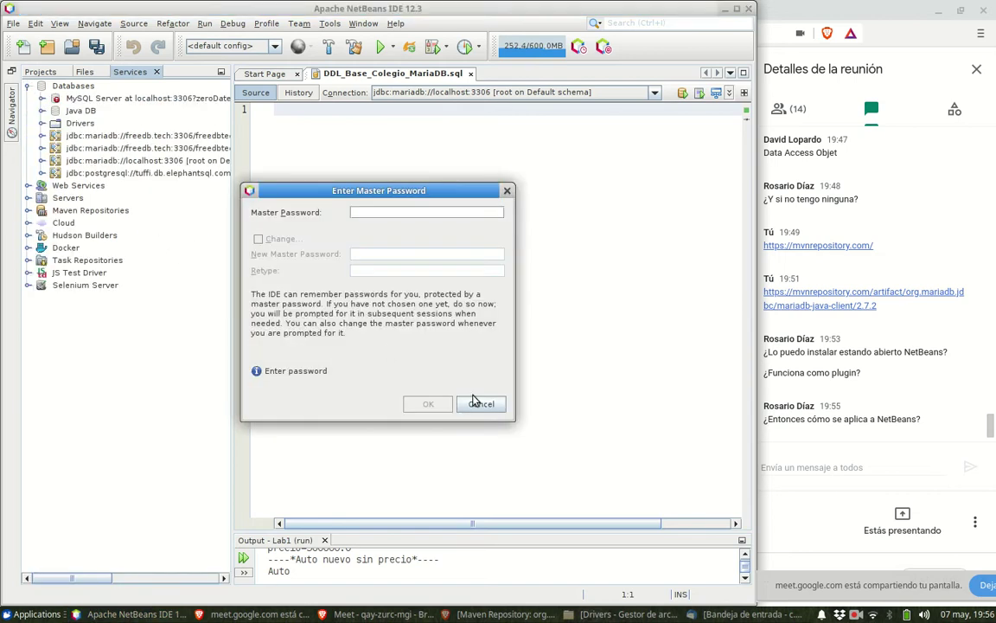
left_click(478, 403)
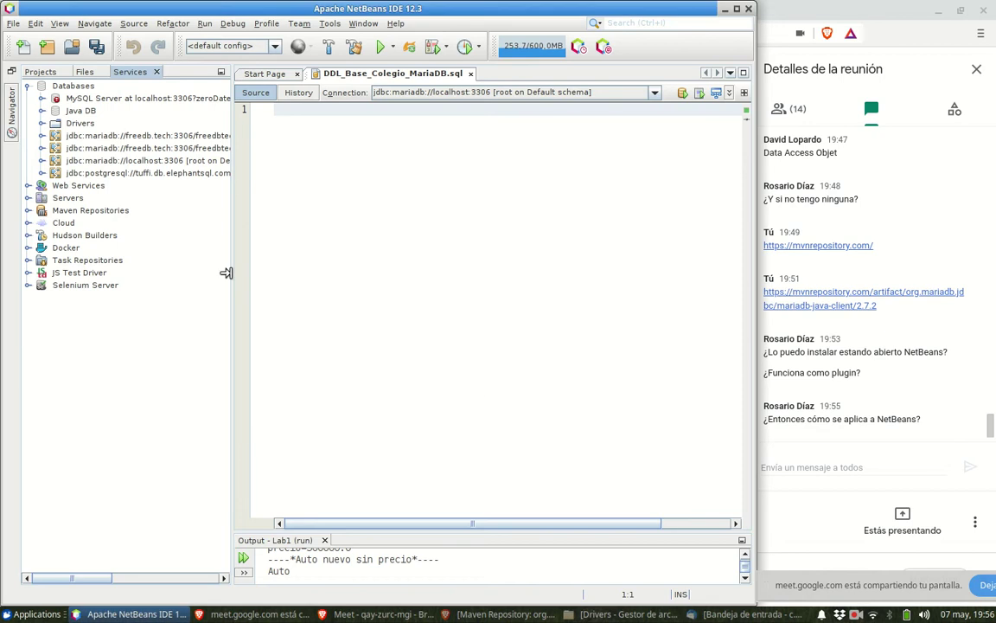
left_click_drag(225, 272, 286, 274)
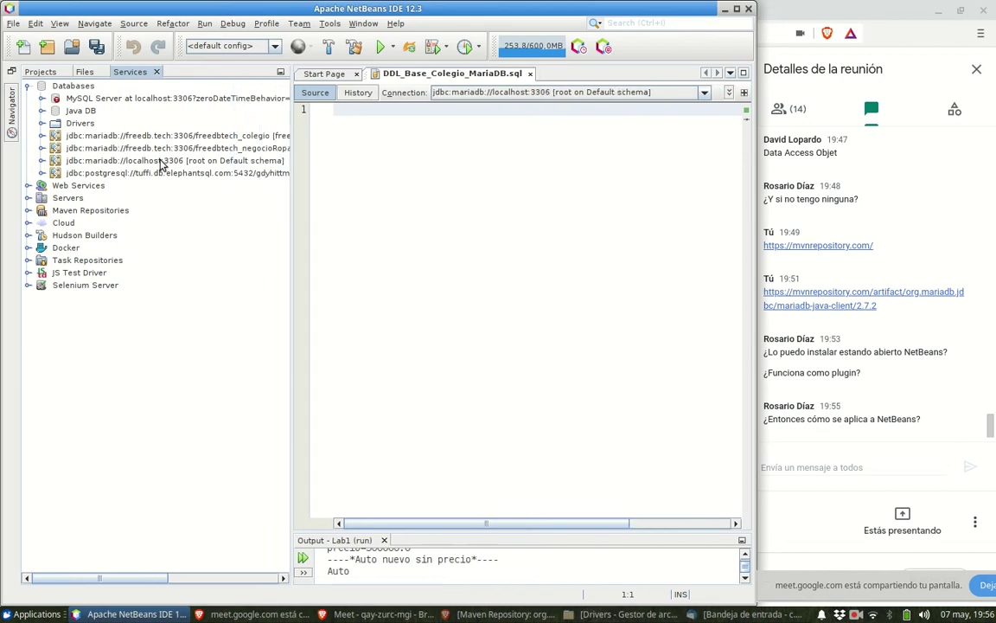
left_click(169, 162)
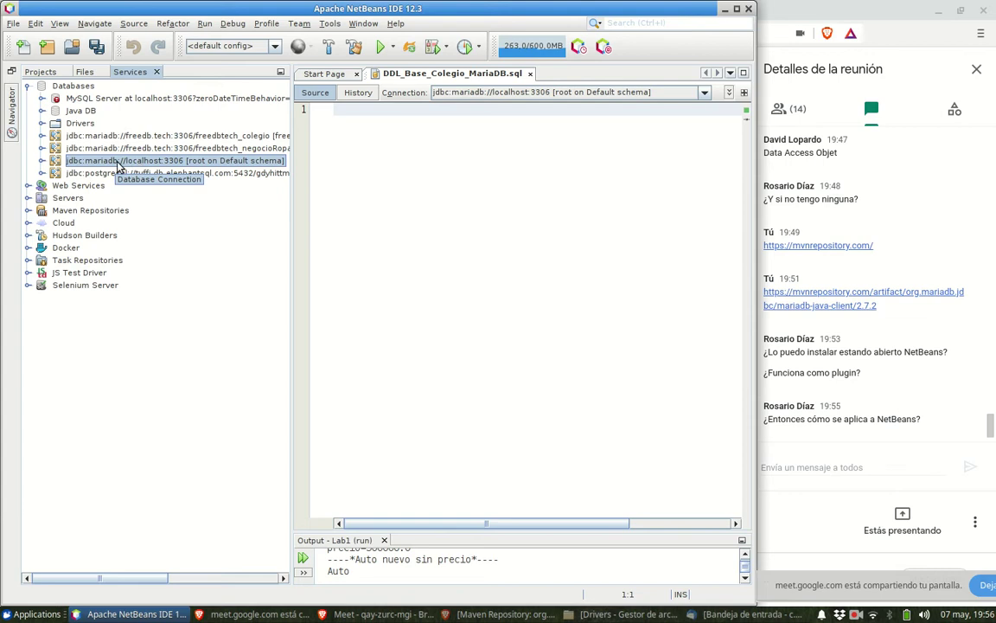
- Delete the jdbc:mariadb://localhost:3306 connection
right_click(127, 164)
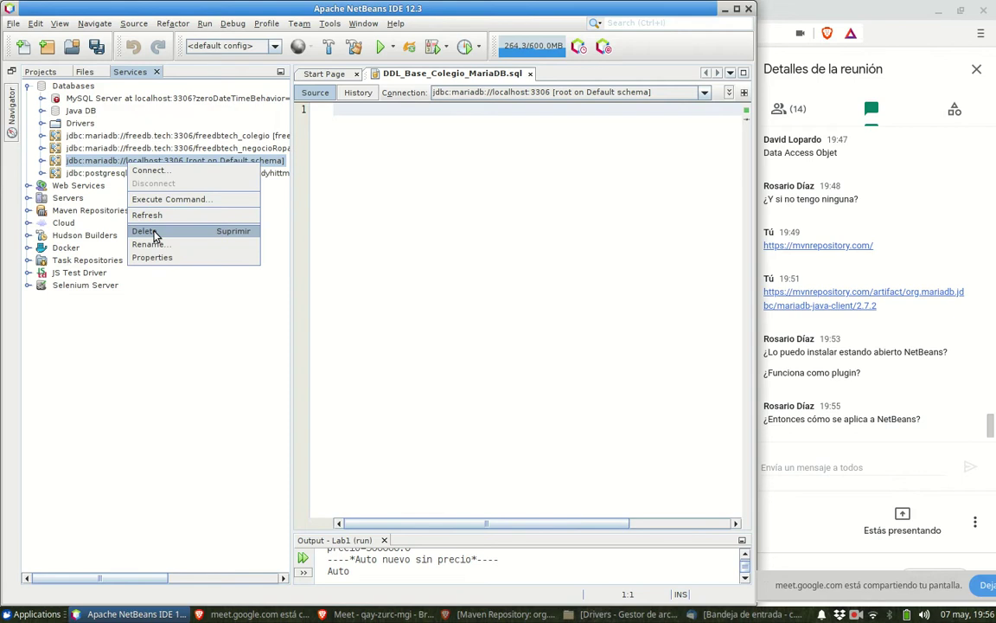
left_click(147, 231)
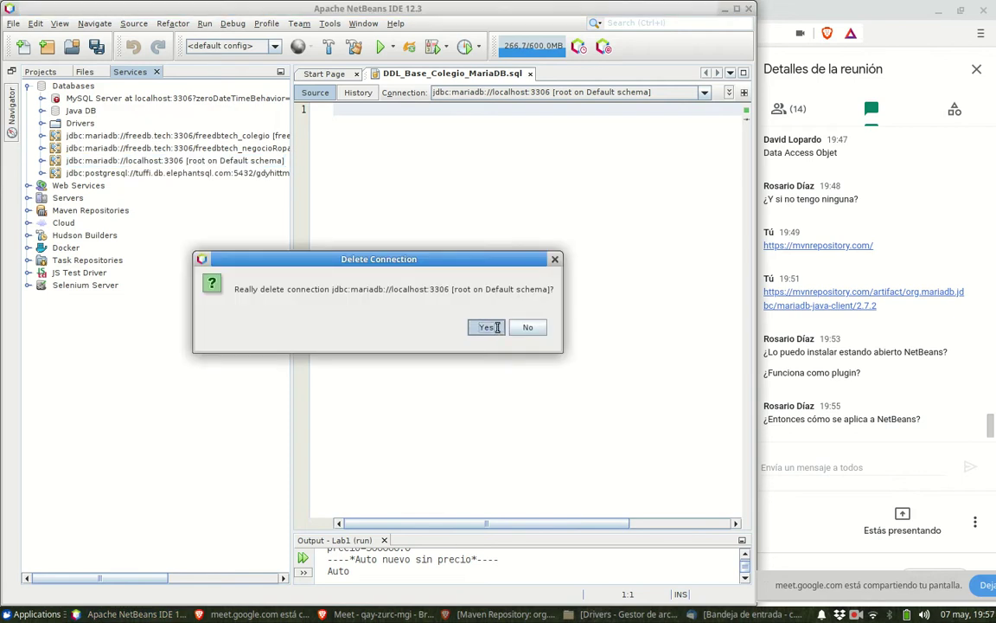
left_click(487, 327)
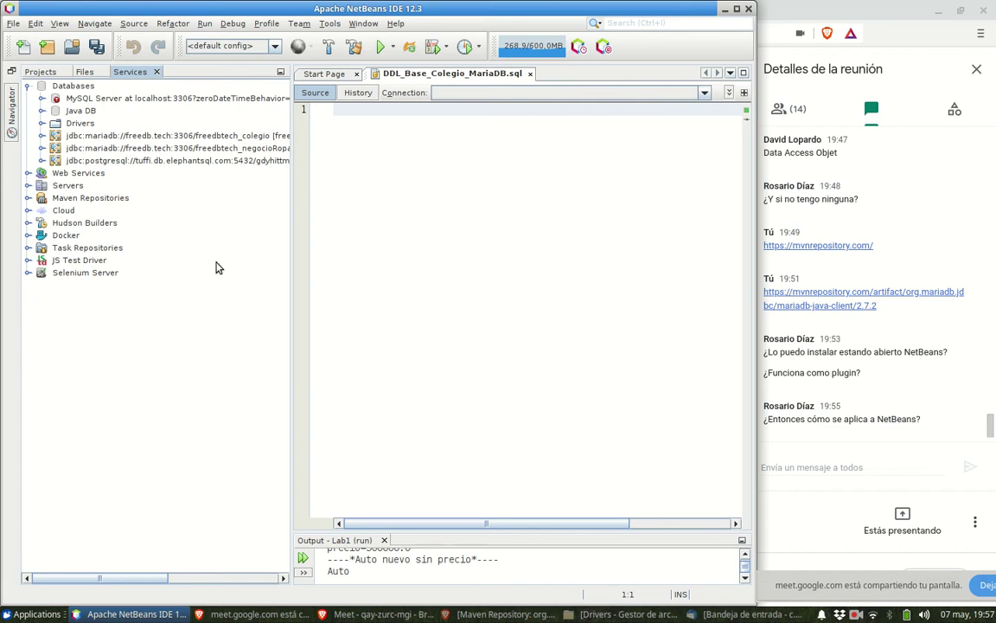
- Start a New Connection from the Databases node
left_click(70, 90)
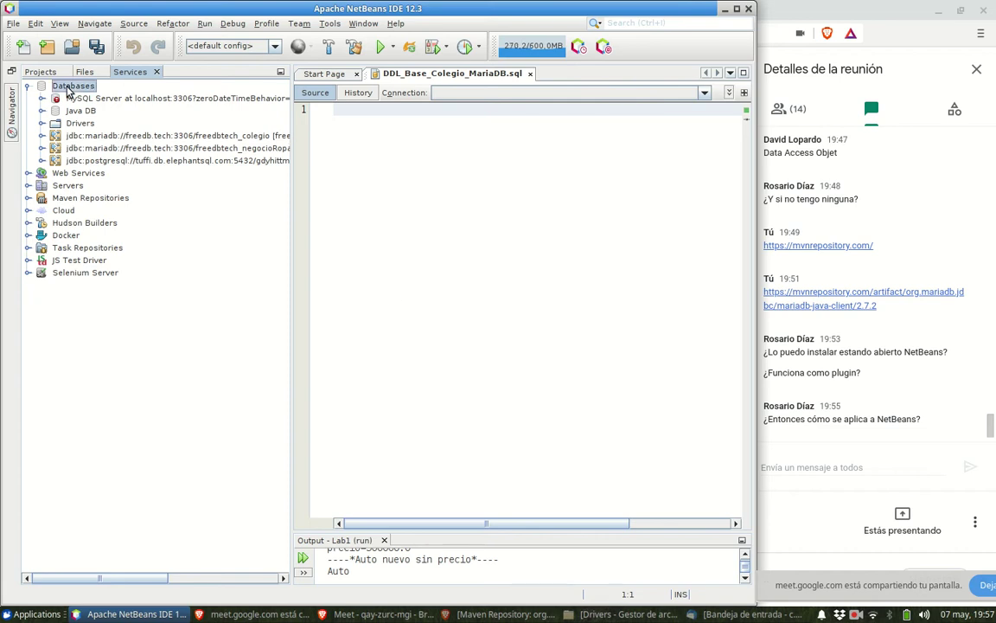
right_click(69, 90)
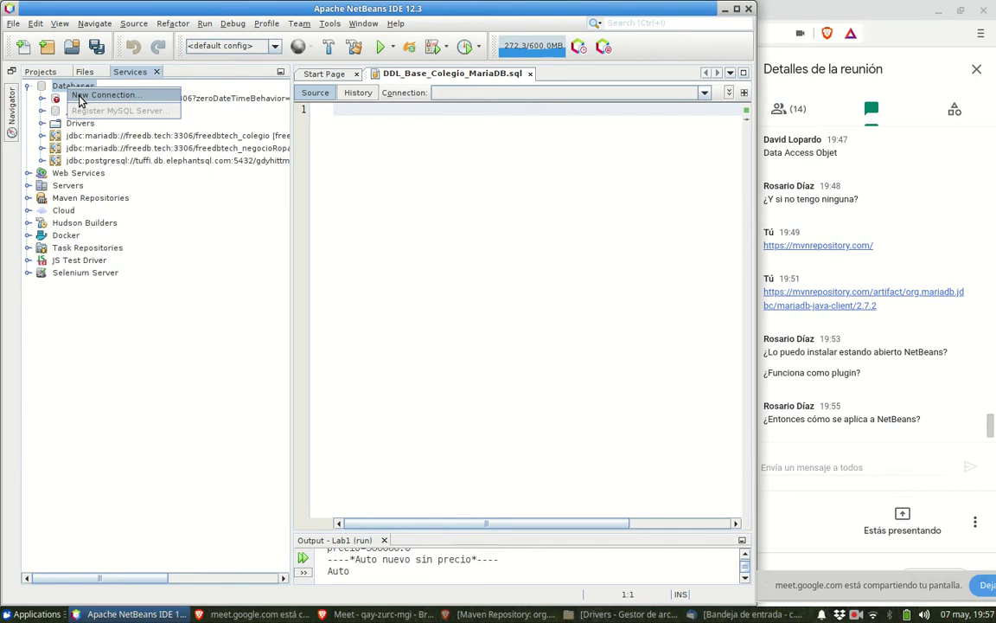
left_click(79, 98)
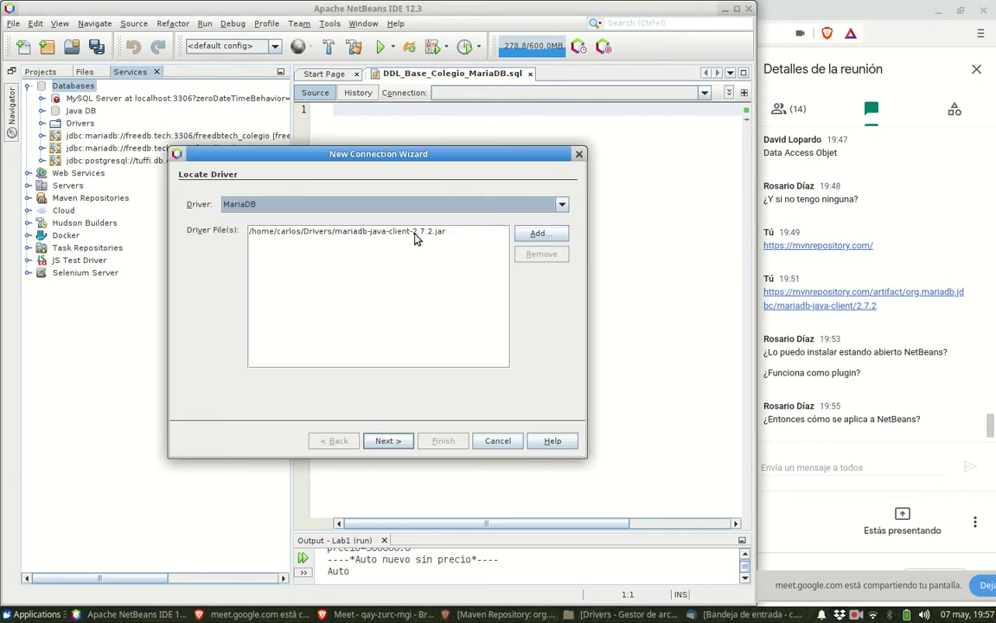
- Keep the MariaDB driver selected and remove its missing jar from the driver files
left_click(489, 210)
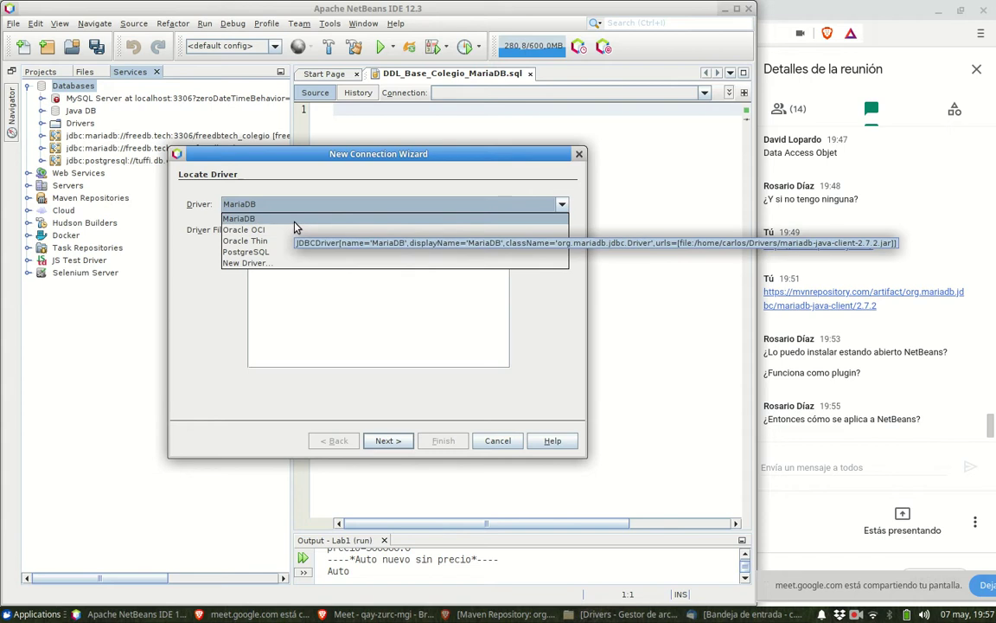
left_click(300, 294)
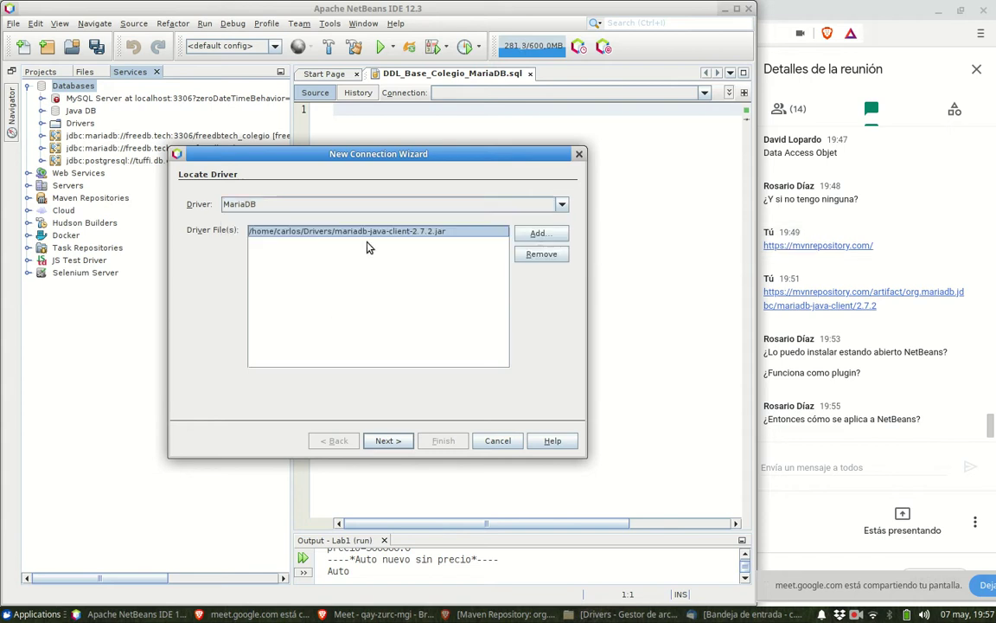
left_click(531, 252)
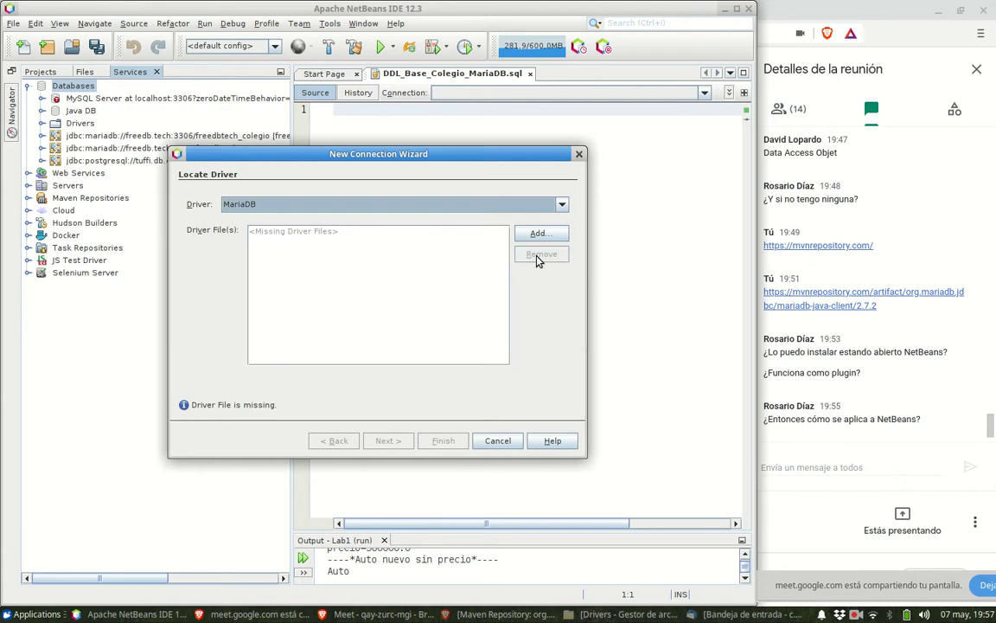
left_click(408, 205)
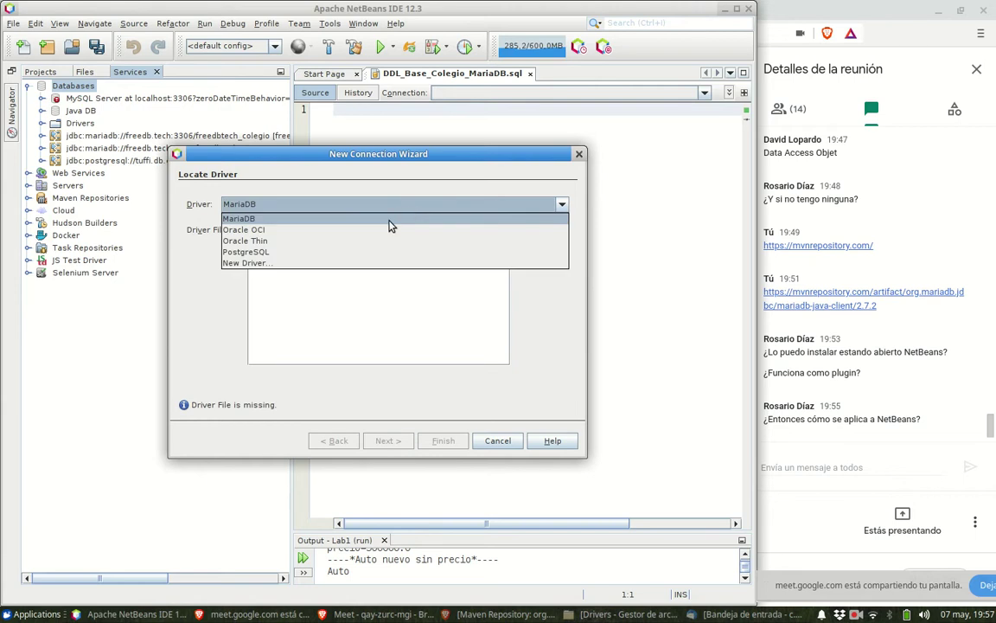
key("Escape")
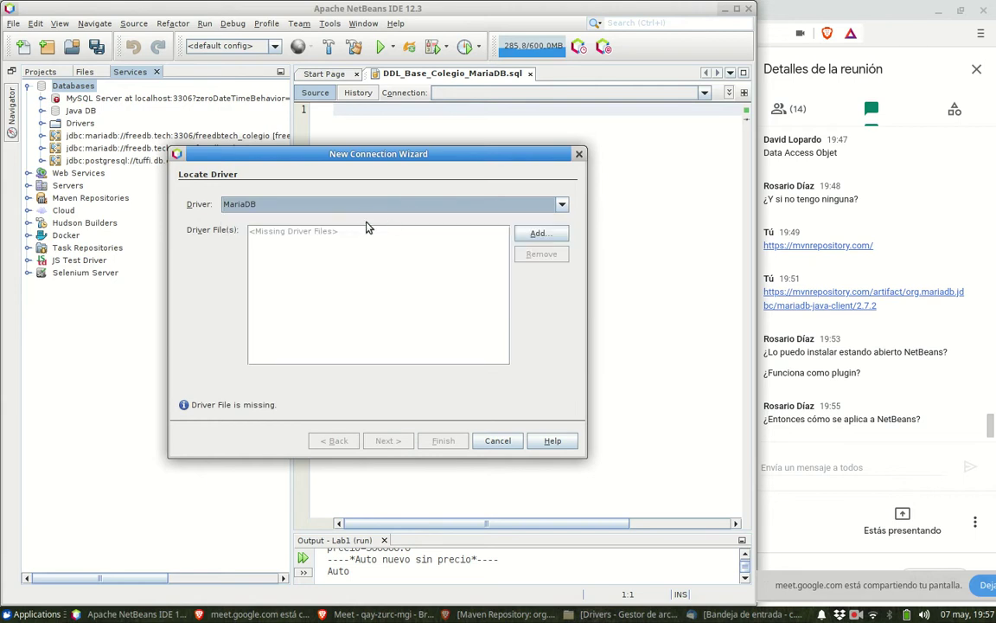
- Choose New Driver... from the Driver list to start defining a new JDBC driver
left_click(377, 206)
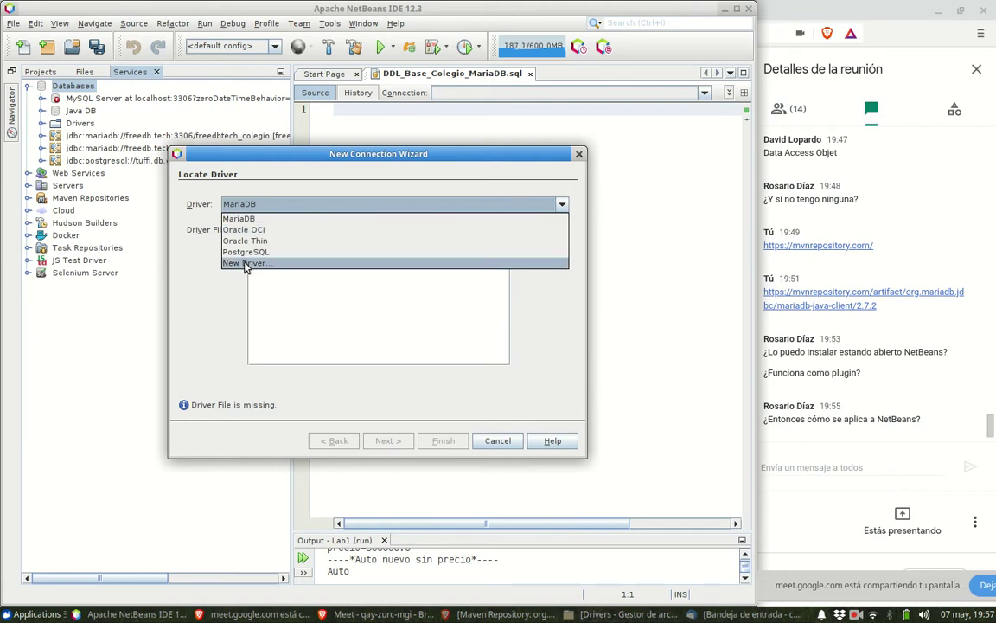
left_click(213, 258)
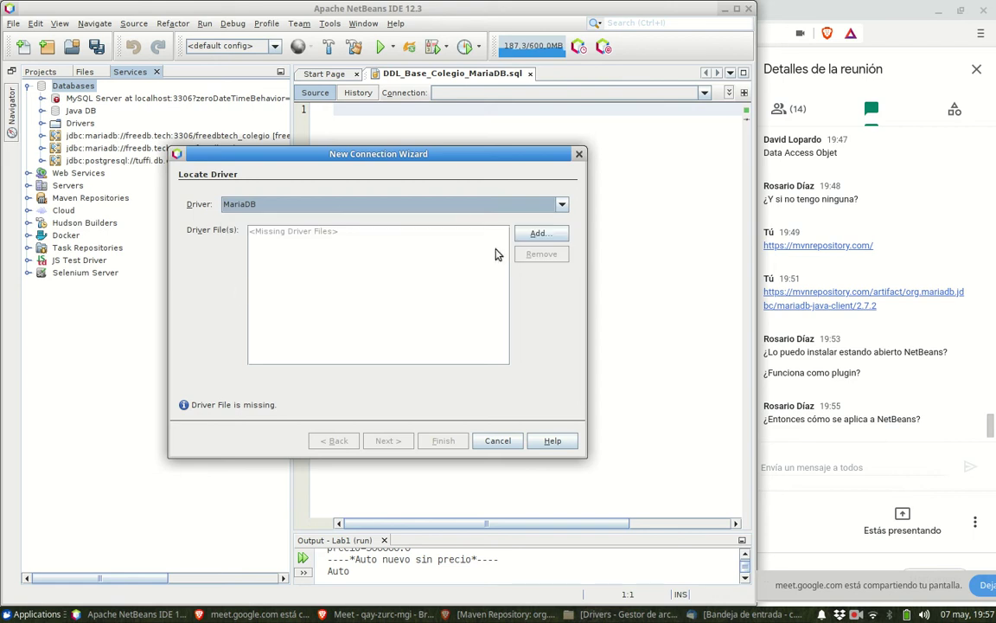
left_click(343, 208)
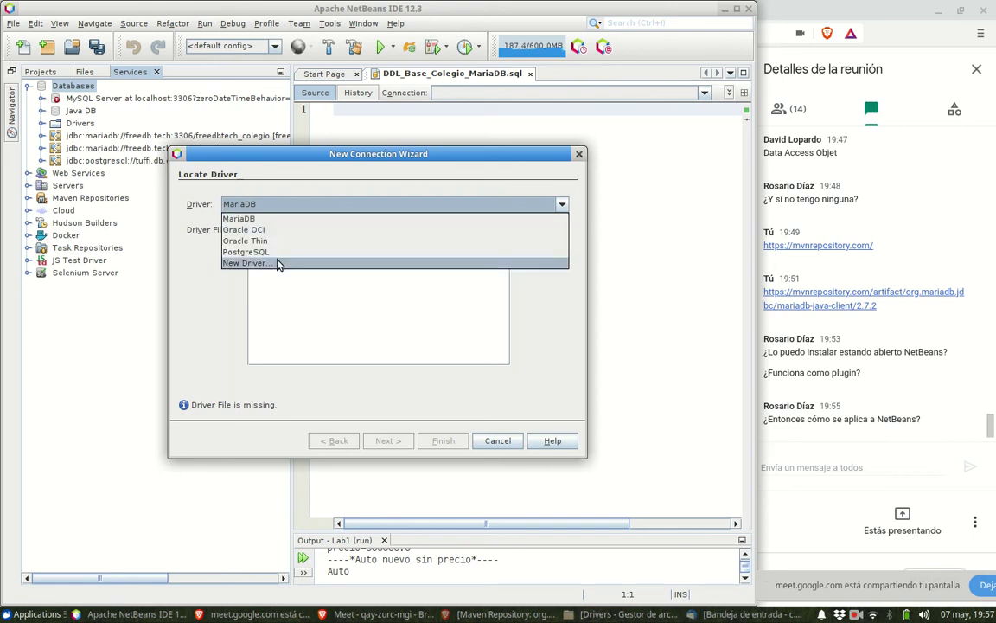
left_click(278, 264)
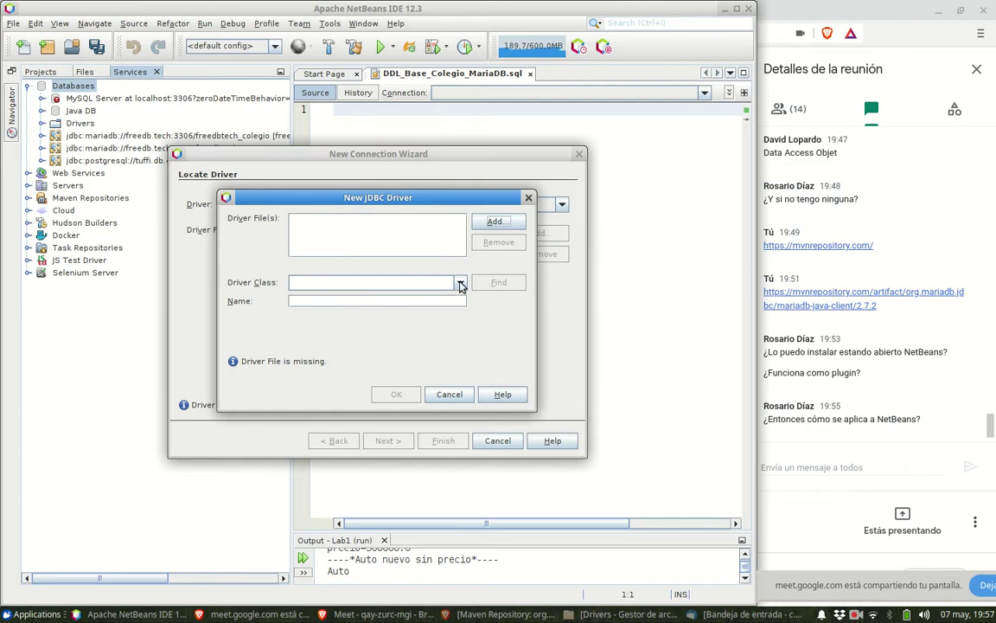
- Add mariadb-java-client-2.7.2.jar as the driver file and confirm the MariaDB (MySQL-compatible) driver
left_click(495, 222)
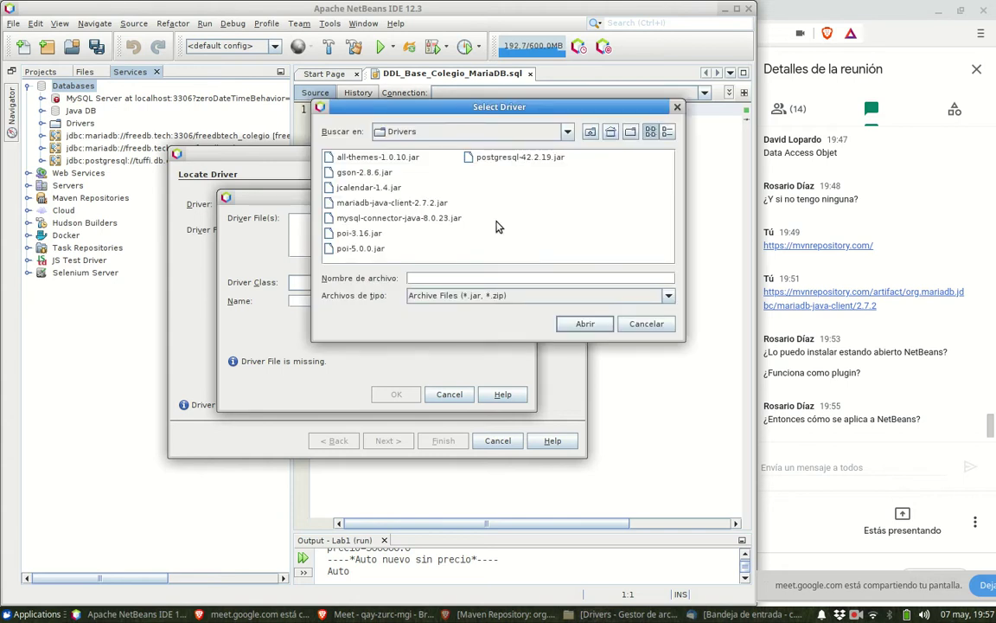
left_click(394, 202)
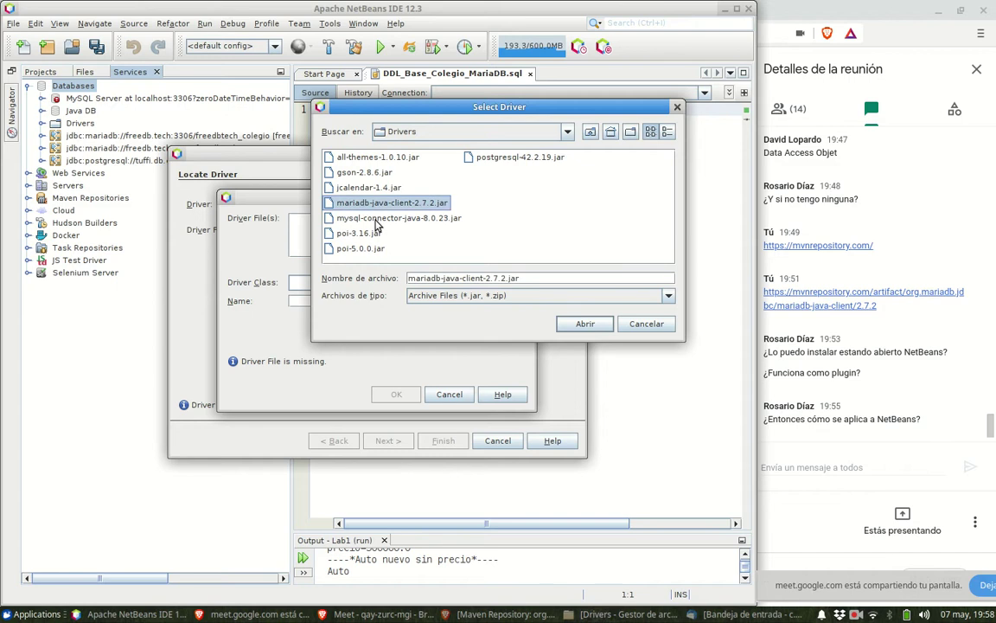
left_click(575, 324)
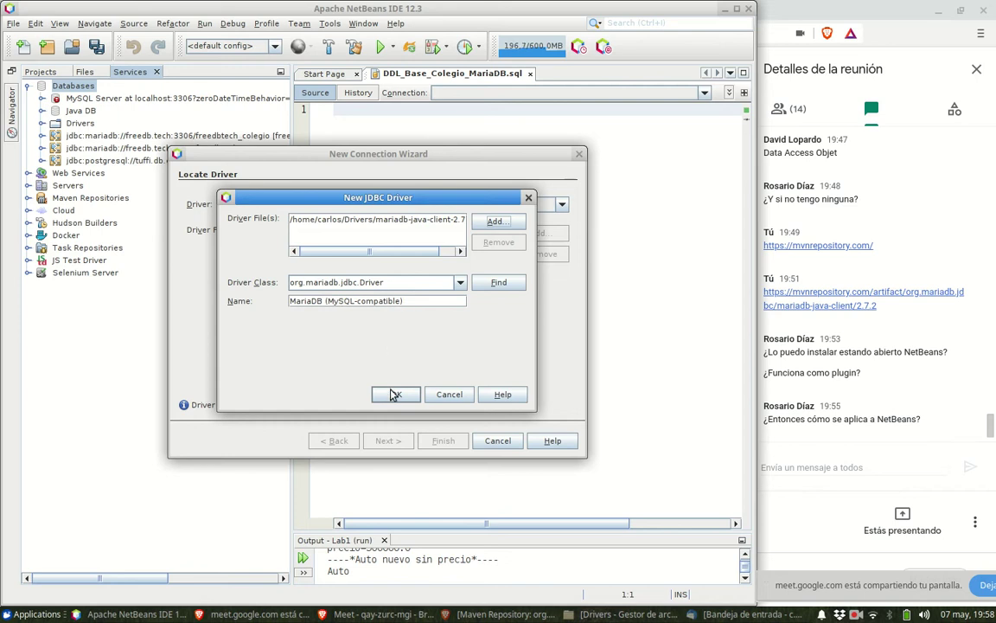
left_click(395, 395)
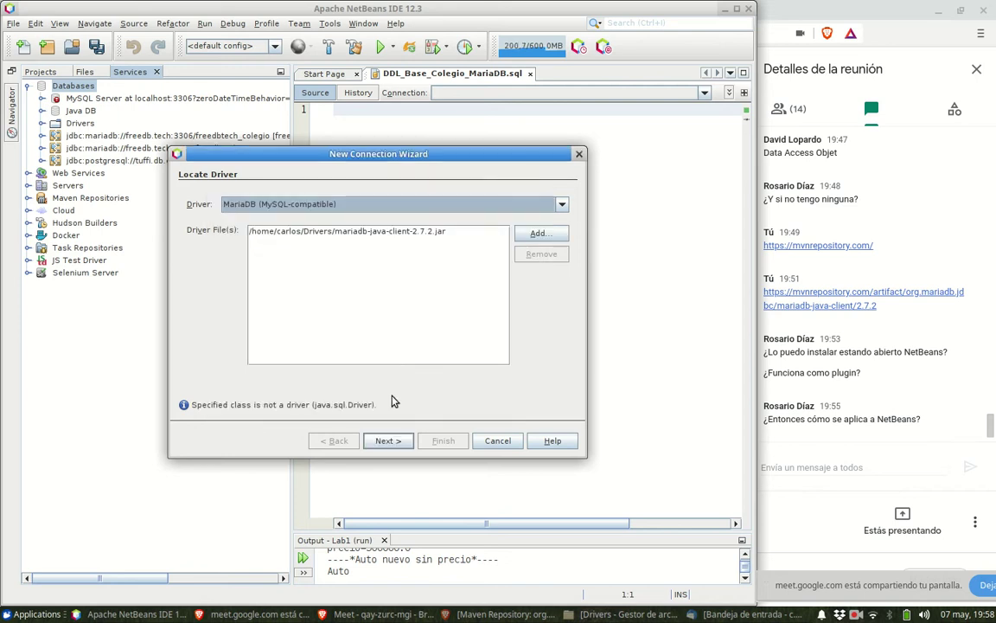
- Select the MariaDB (MySQL-compatible) driver and continue to the Customize Connection page
left_click(416, 205)
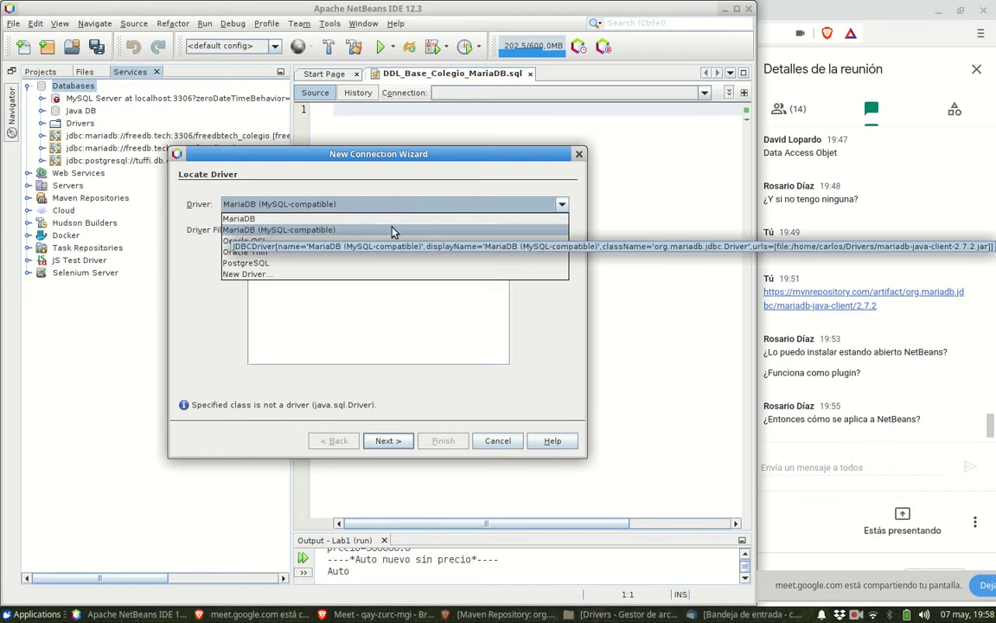
left_click(392, 230)
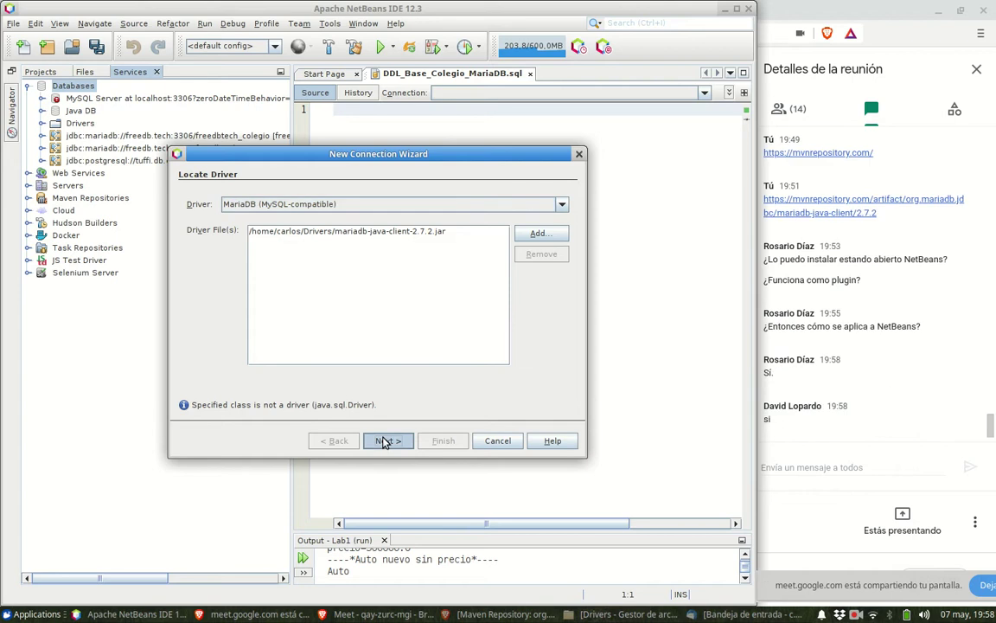
left_click(386, 441)
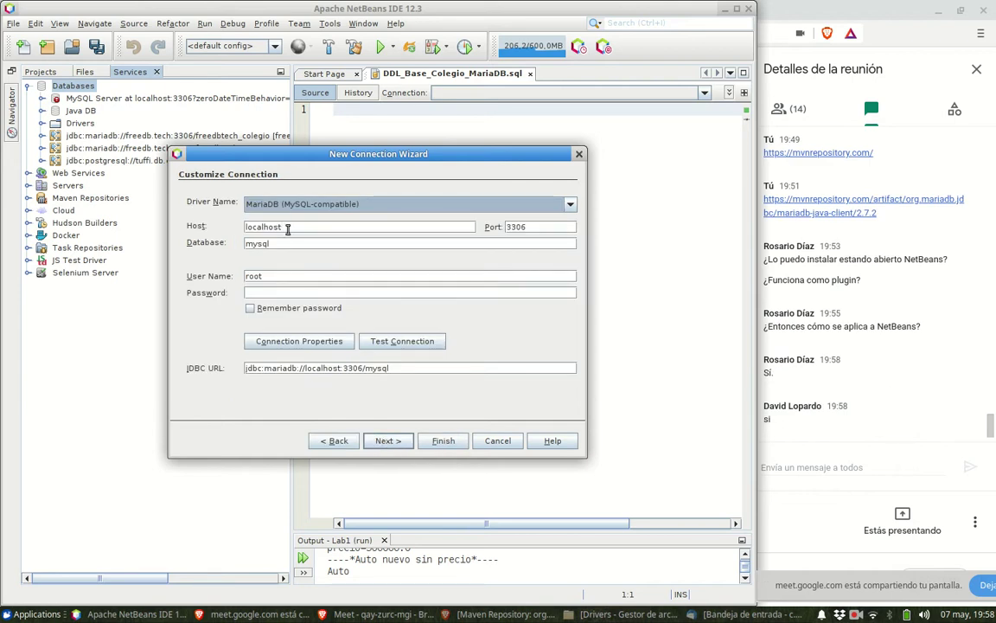
- Clear the 'mysql' database name, enable Remember password, and select the jdbc:mariadb://localhost:3306 URL
left_click_drag(287, 228, 250, 228)
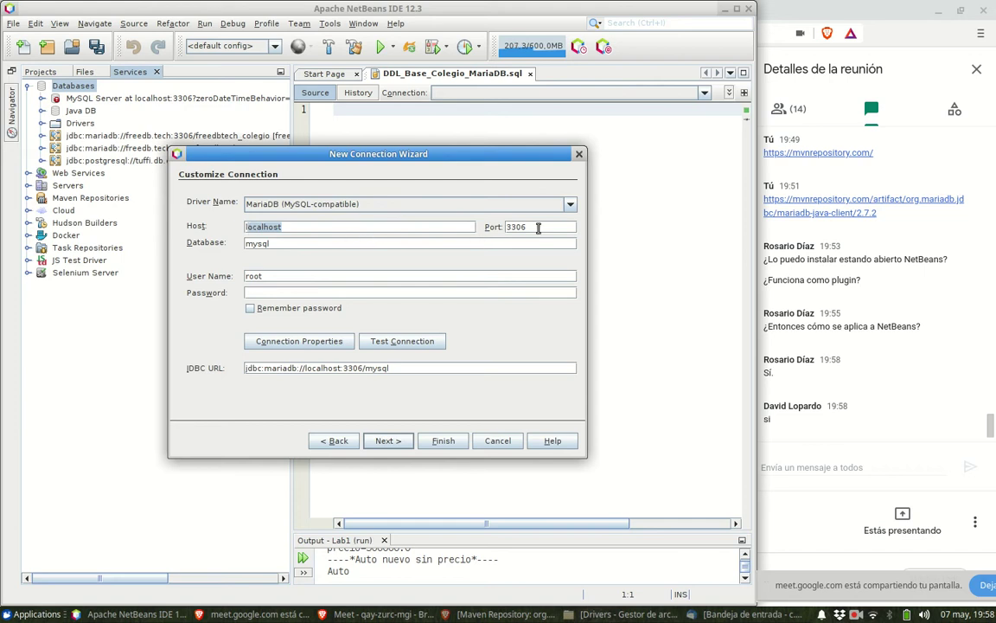
left_click_drag(271, 244, 224, 244)
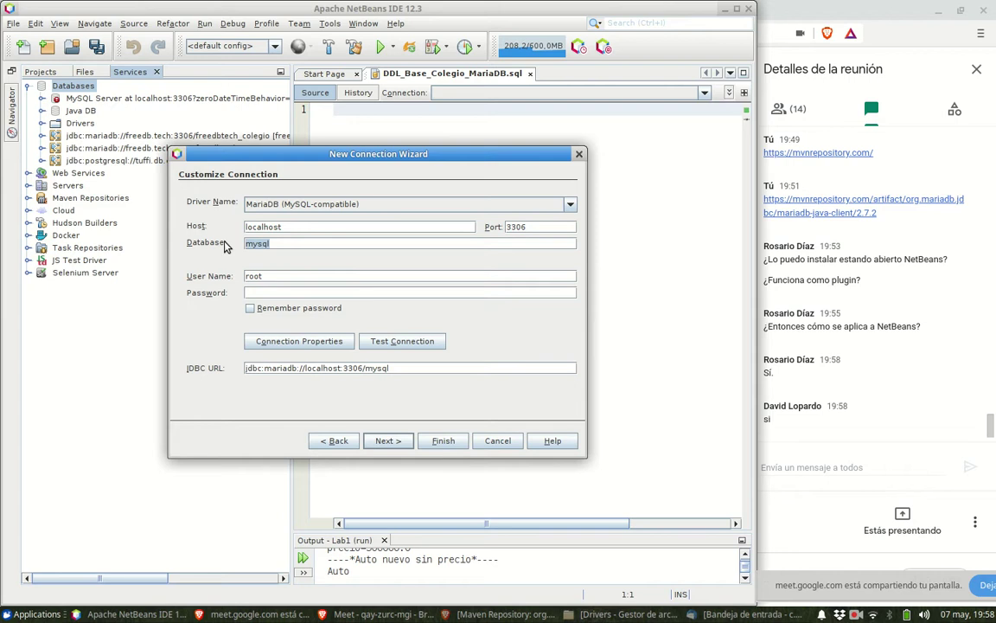
key("BackSpace")
left_click(249, 308)
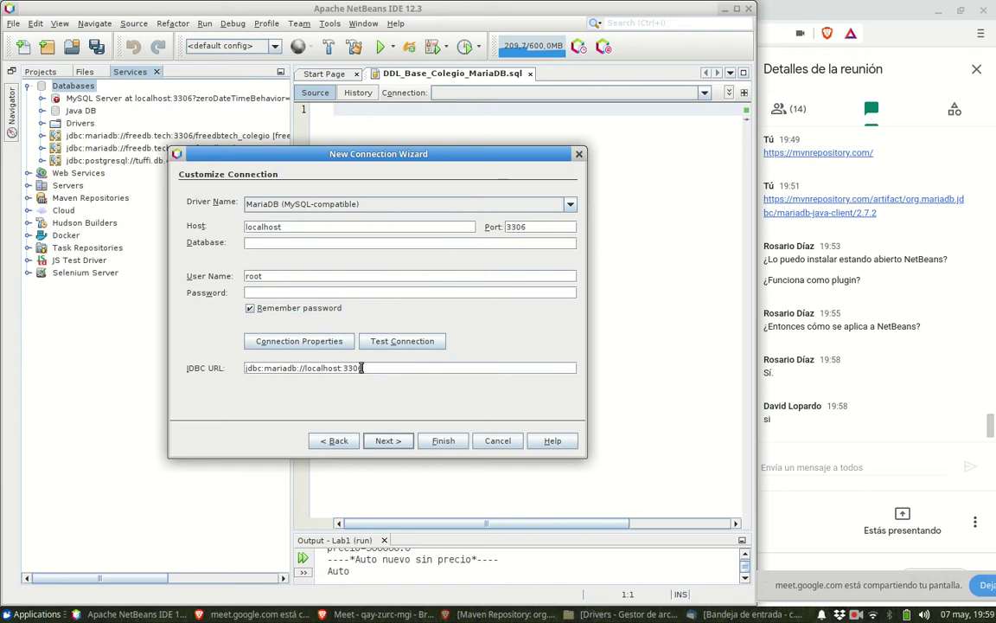
left_click_drag(374, 368, 234, 368)
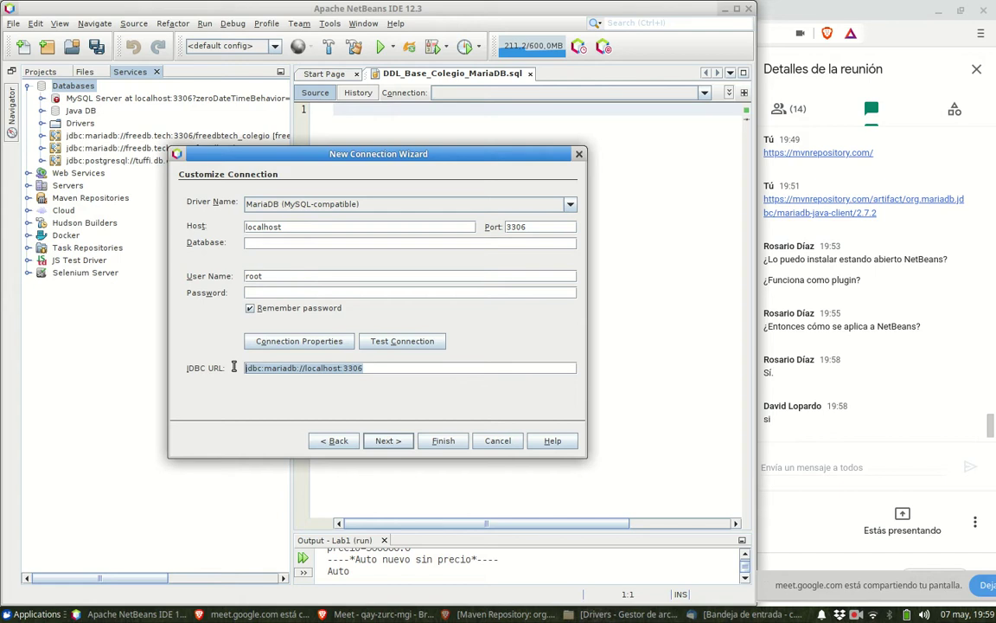
left_click(378, 367)
left_click_drag(378, 367, 236, 368)
- Test the localhost:3306 root connection, confirm Connection Succeeded, then check the Port and Password fields
left_click(498, 364)
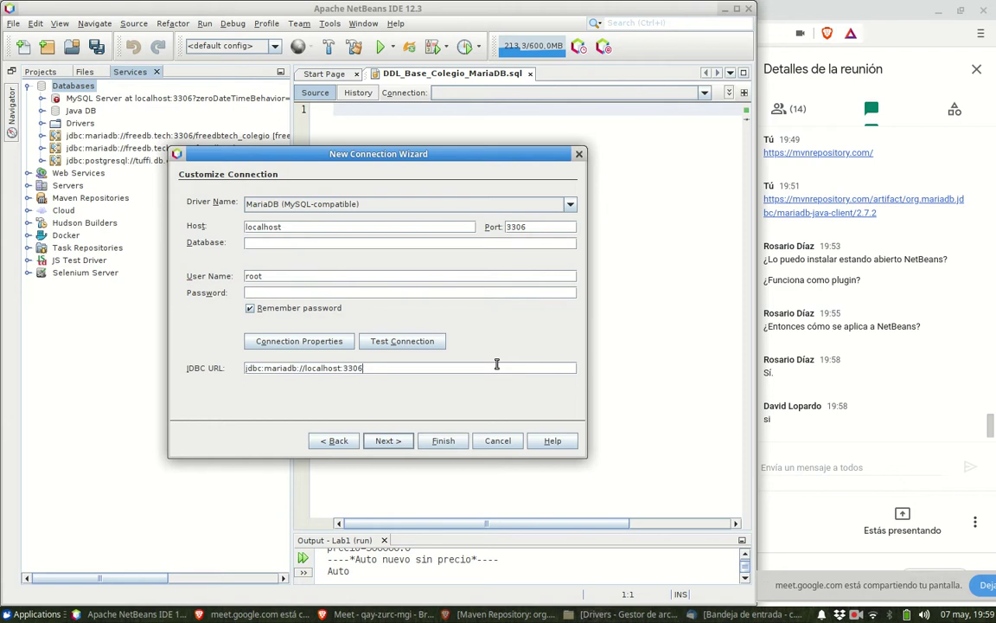
left_click(404, 343)
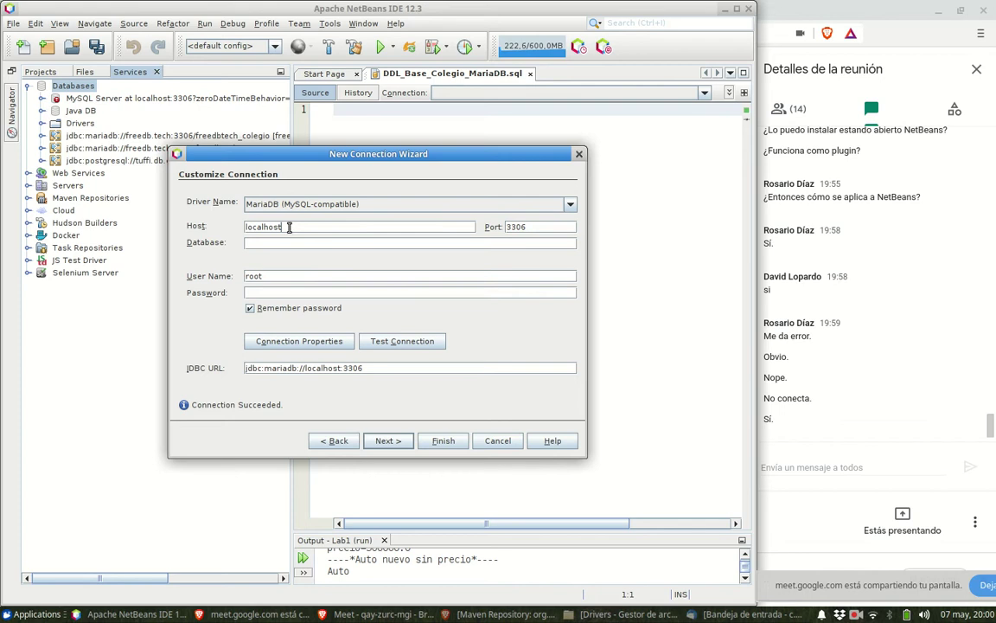
left_click(538, 227)
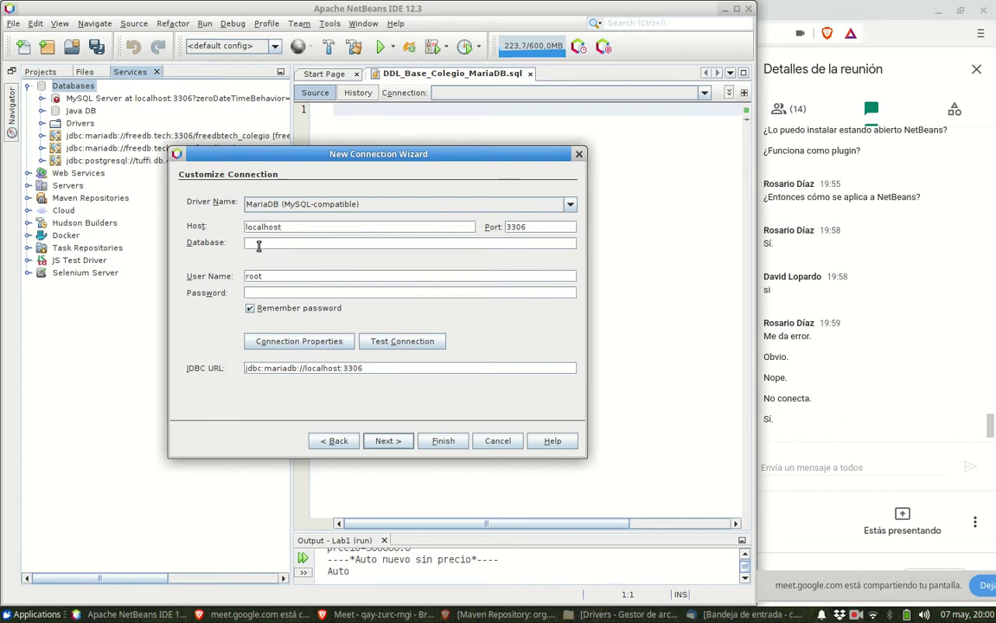
left_click(270, 293)
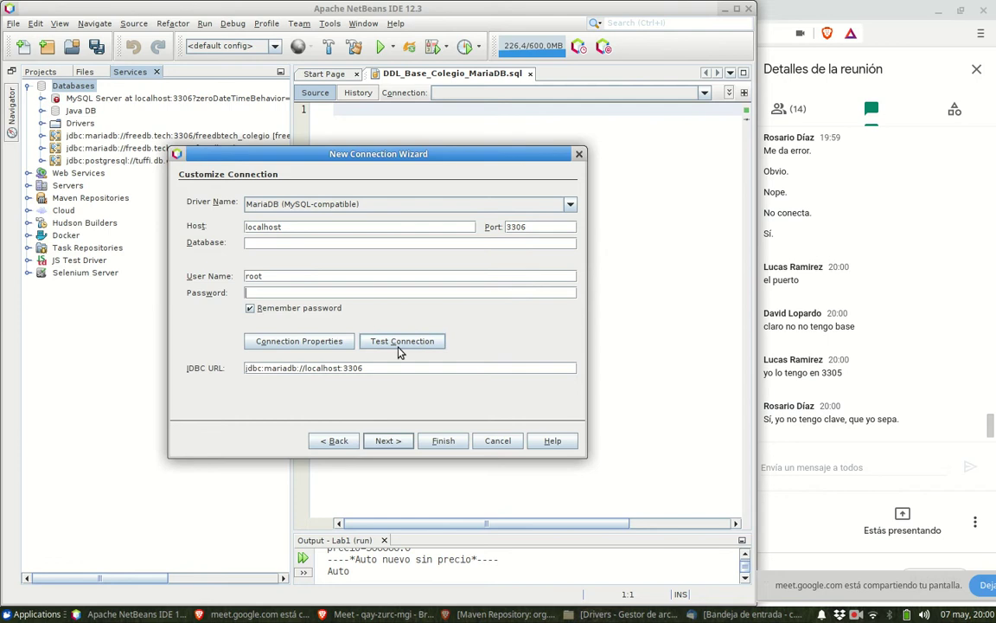
- Launch MySQL Workbench from Desarrollo, open Local instance 3306, then return to the home screen
left_click(36, 614)
left_click(233, 365)
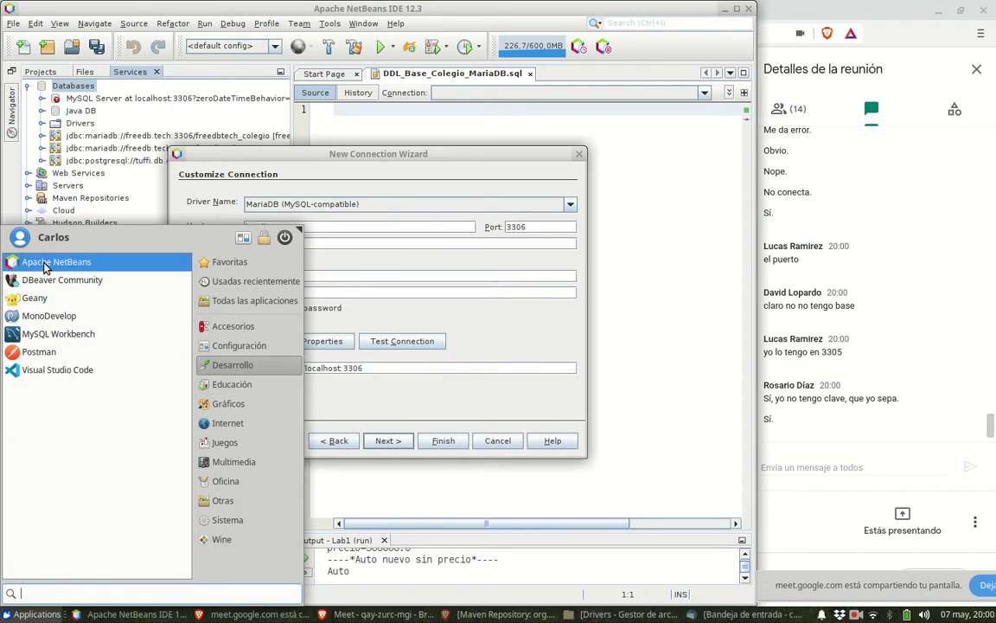
left_click(51, 334)
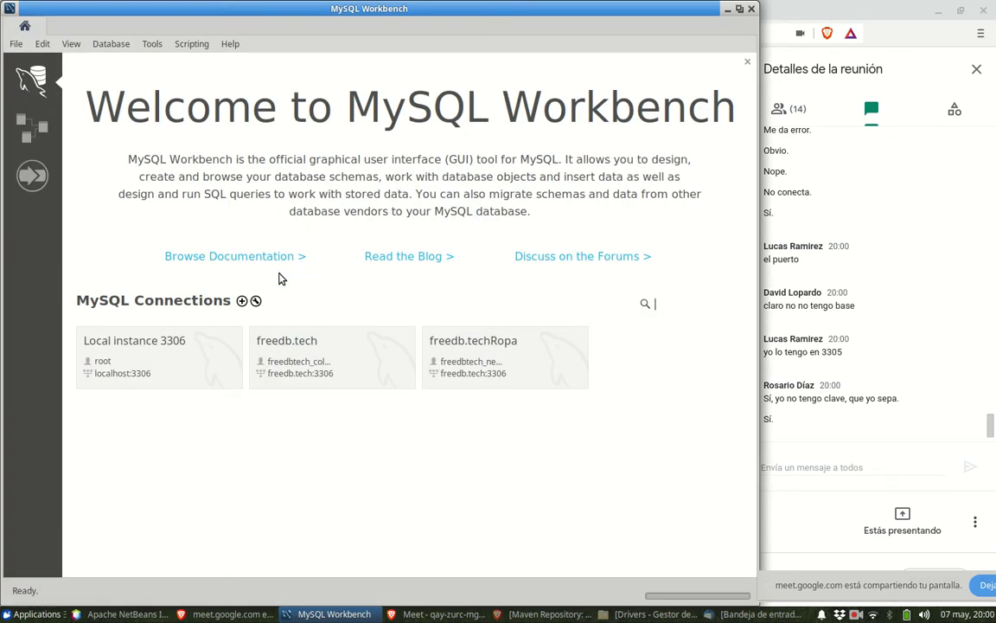
left_click(183, 374)
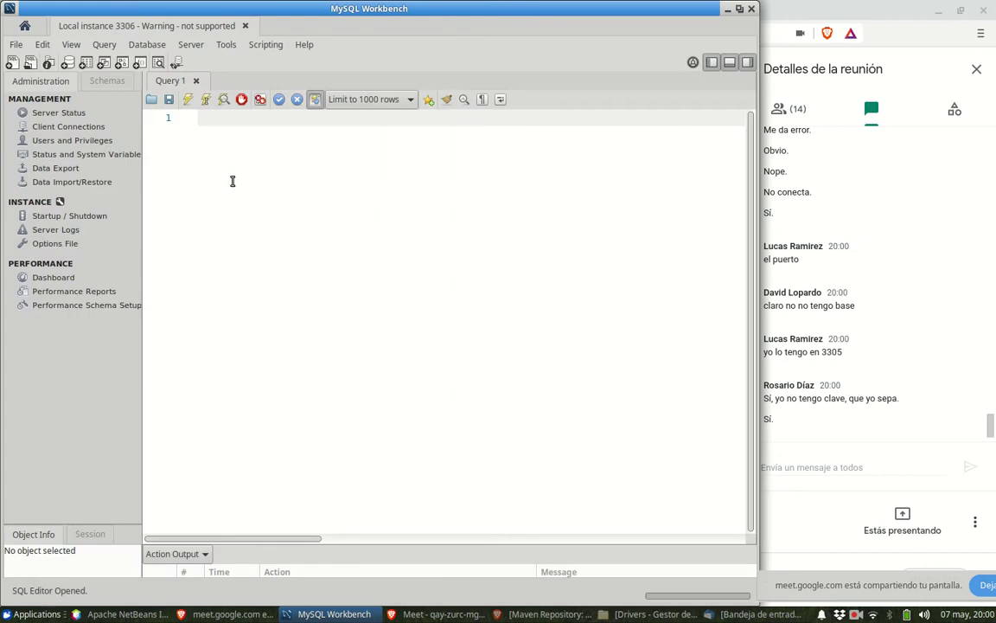
left_click(195, 80)
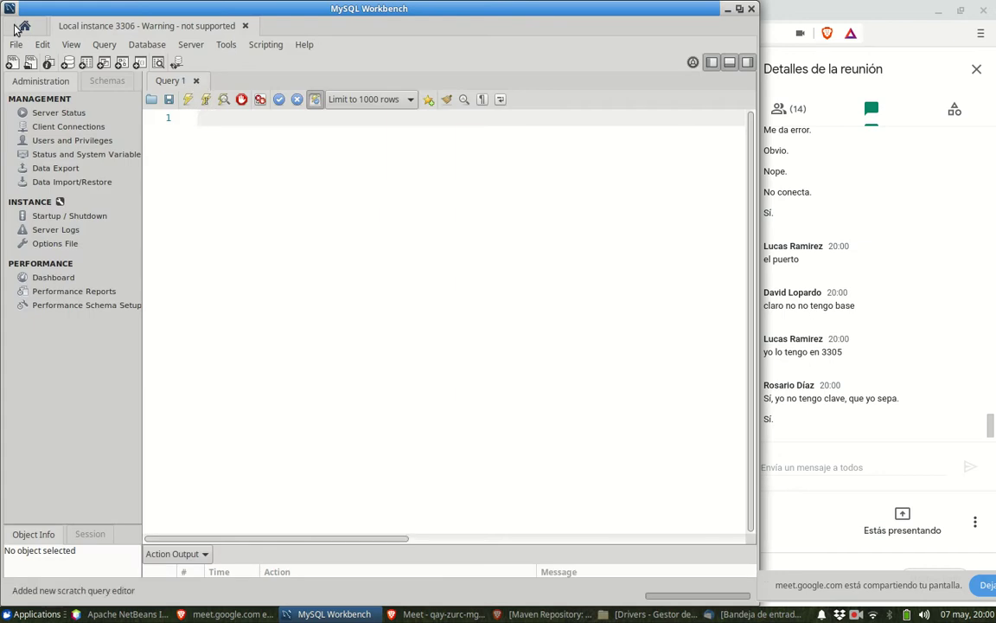
left_click(19, 28)
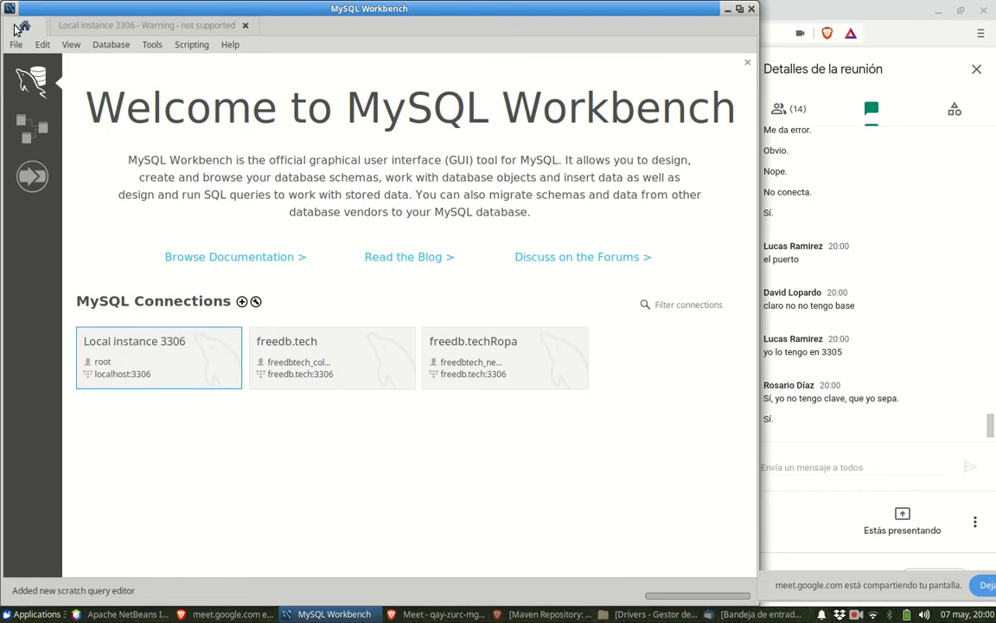
- Review the Local instance 3306 connection's port and username in Edit Connection, then close it
right_click(190, 348)
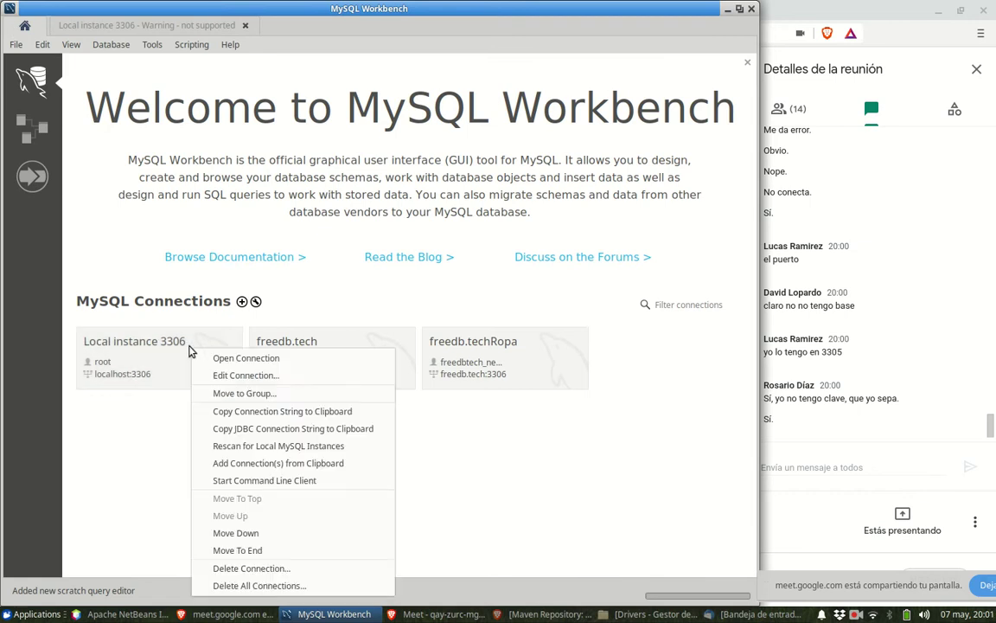
left_click(242, 377)
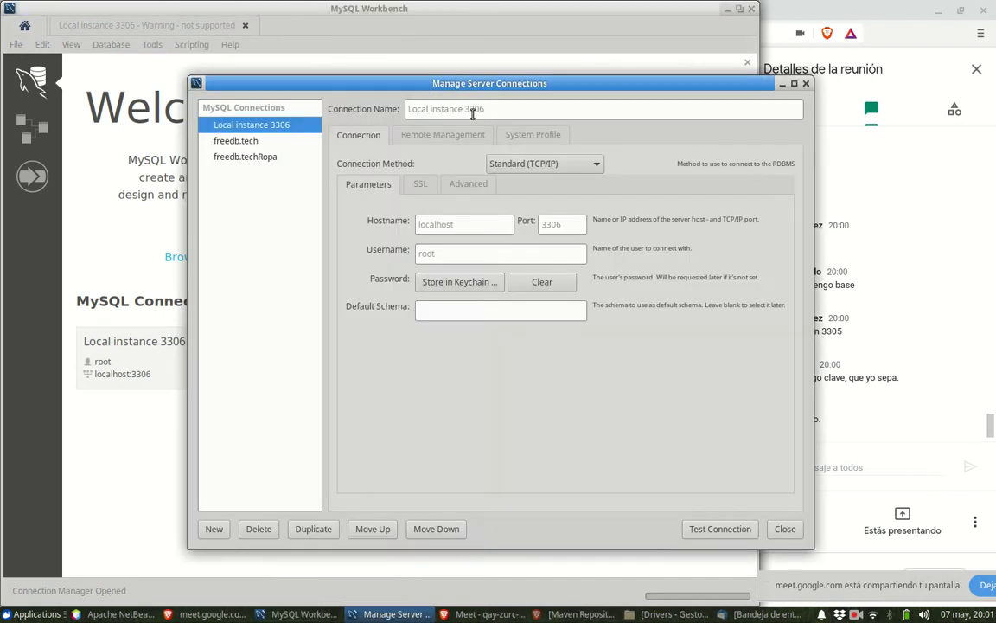
left_click_drag(431, 83, 329, 88)
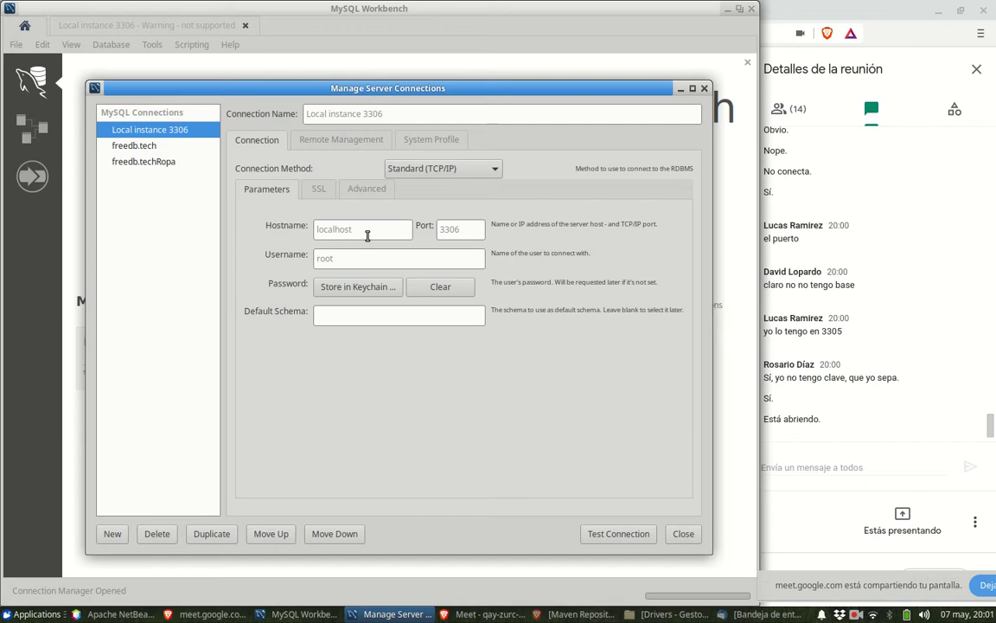
left_click(466, 228)
left_click(444, 261)
left_click(687, 535)
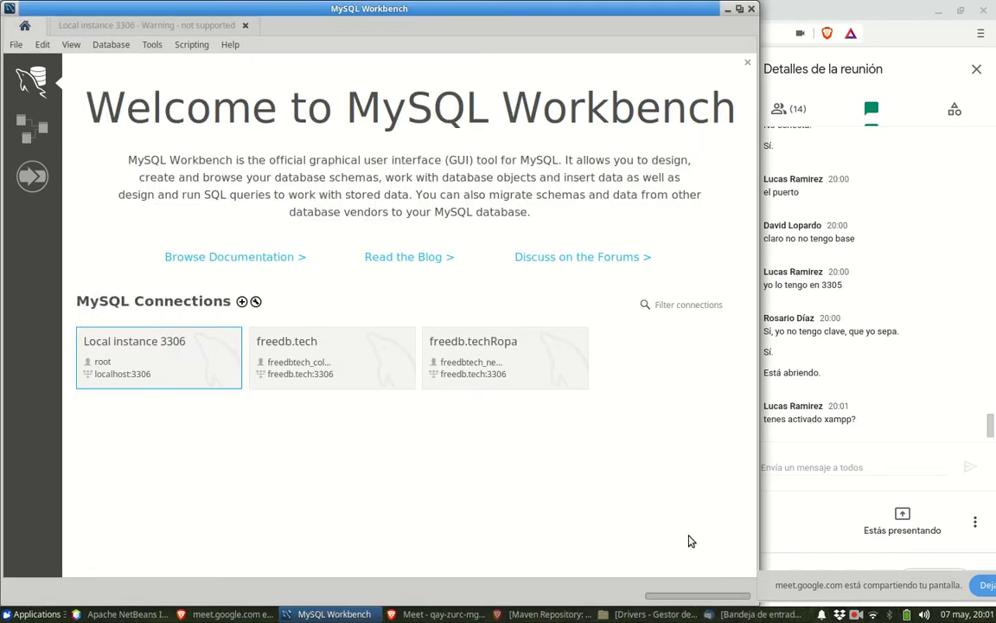
left_click(121, 614)
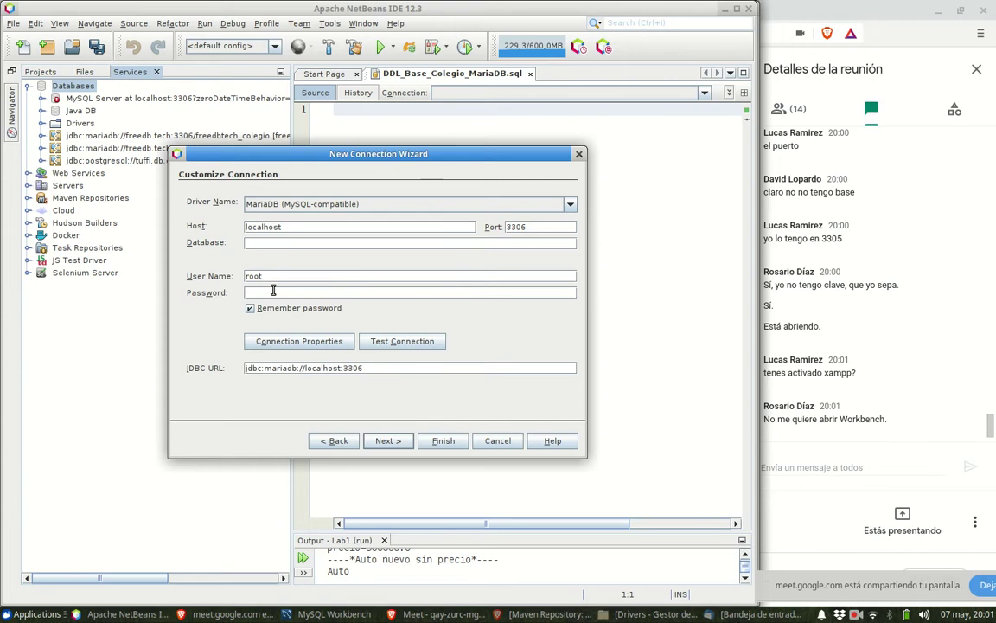
type("r")
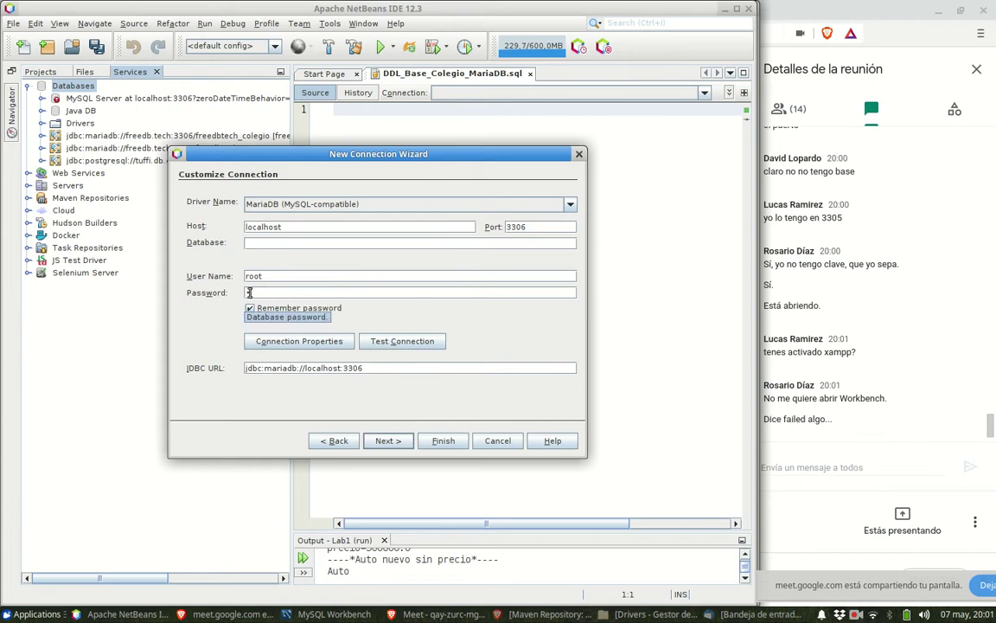
left_click(425, 344)
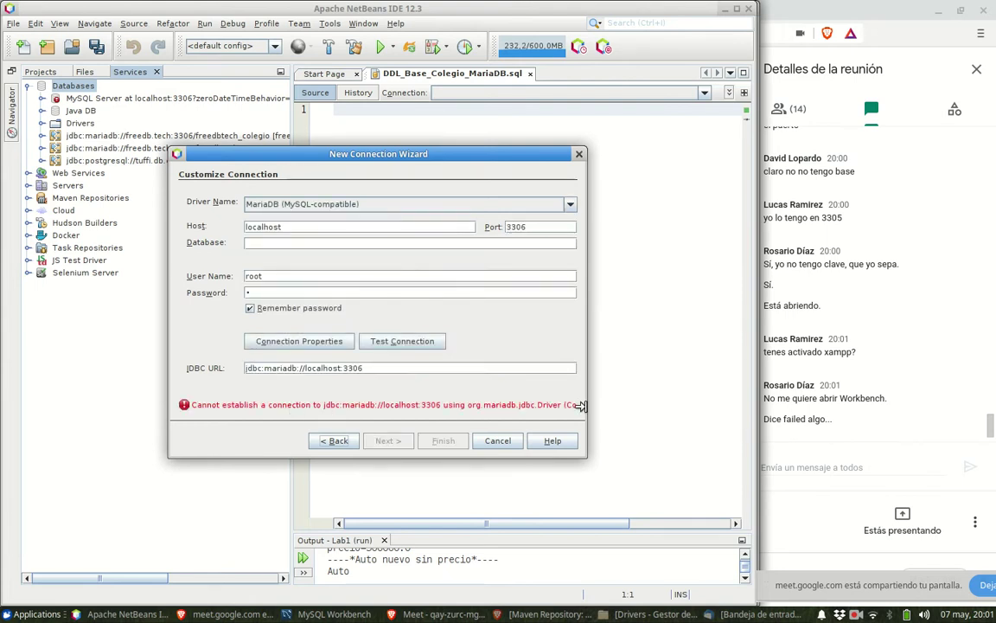
left_click_drag(581, 405, 978, 392)
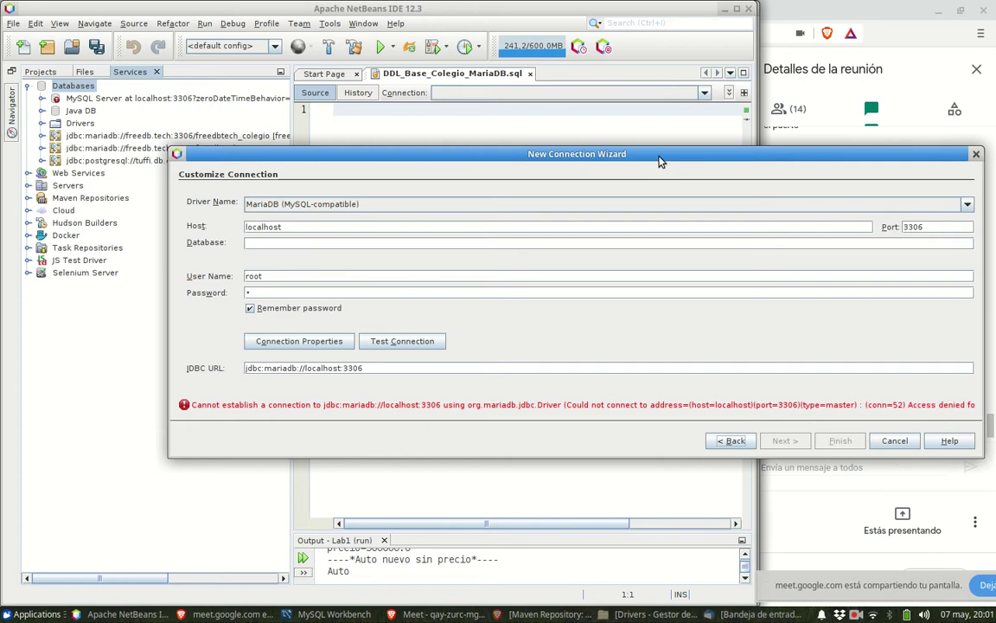
left_click_drag(659, 162, 491, 138)
left_click_drag(816, 362, 980, 363)
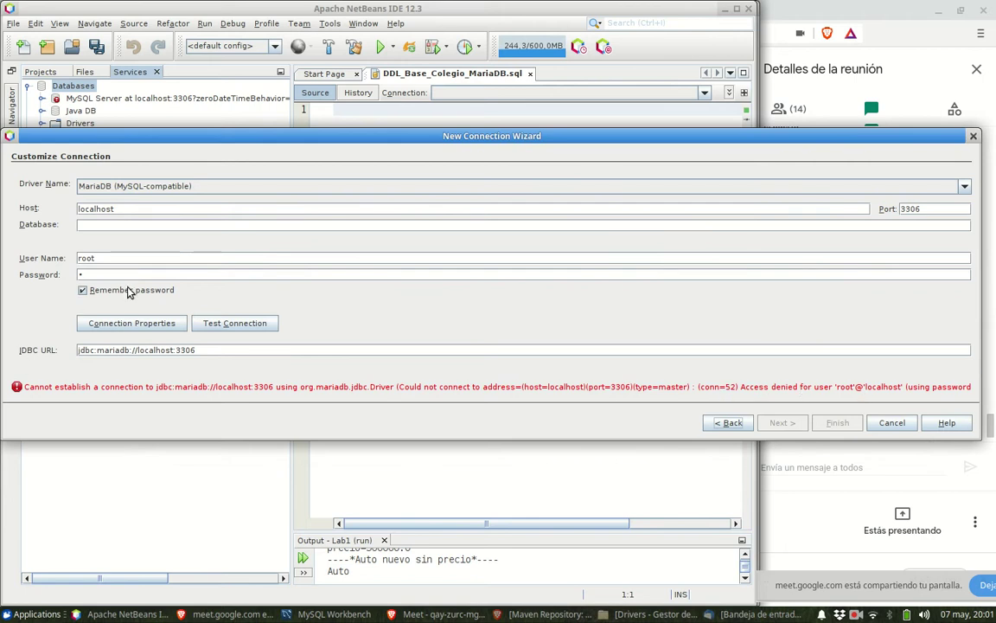
left_click(99, 275)
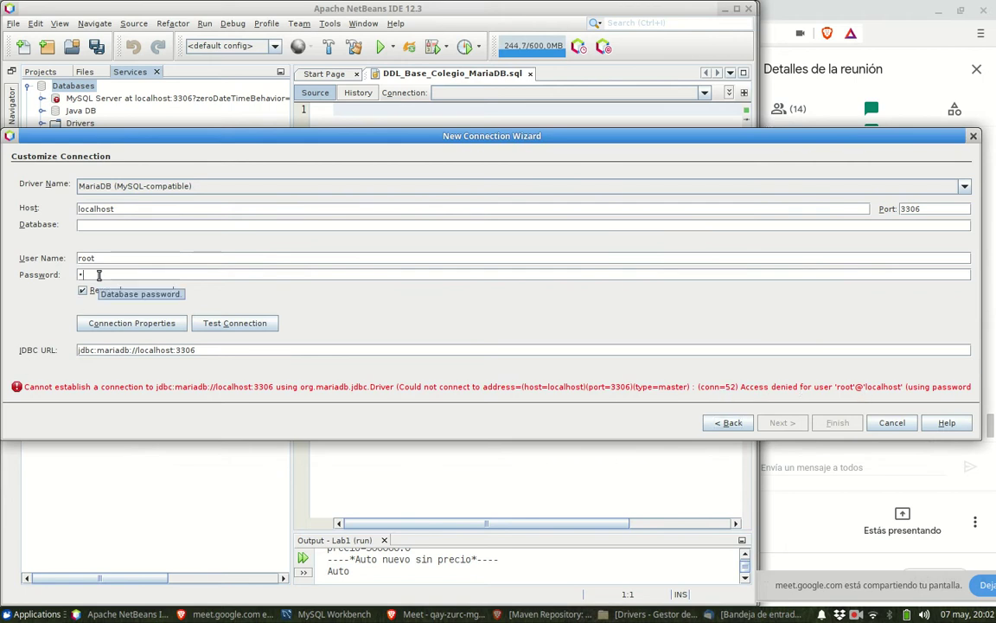
key("BackSpace")
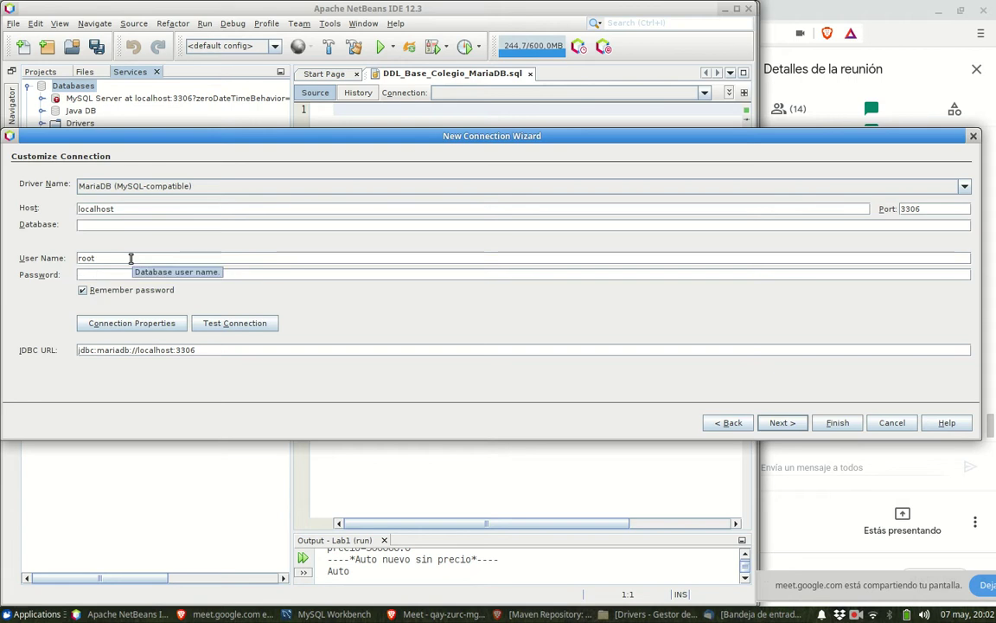
left_click(131, 257)
type("2")
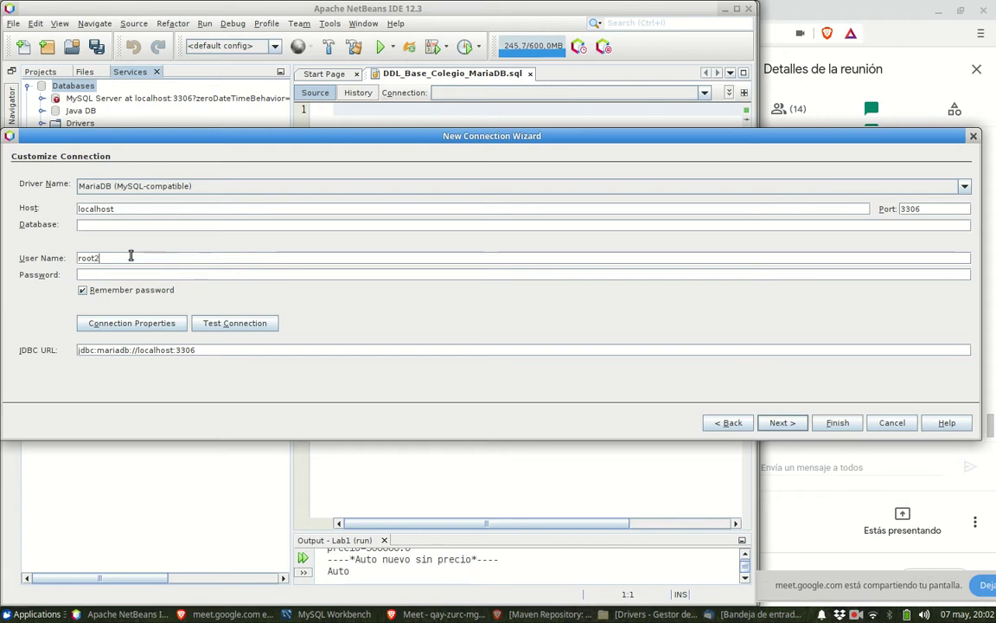
left_click(210, 323)
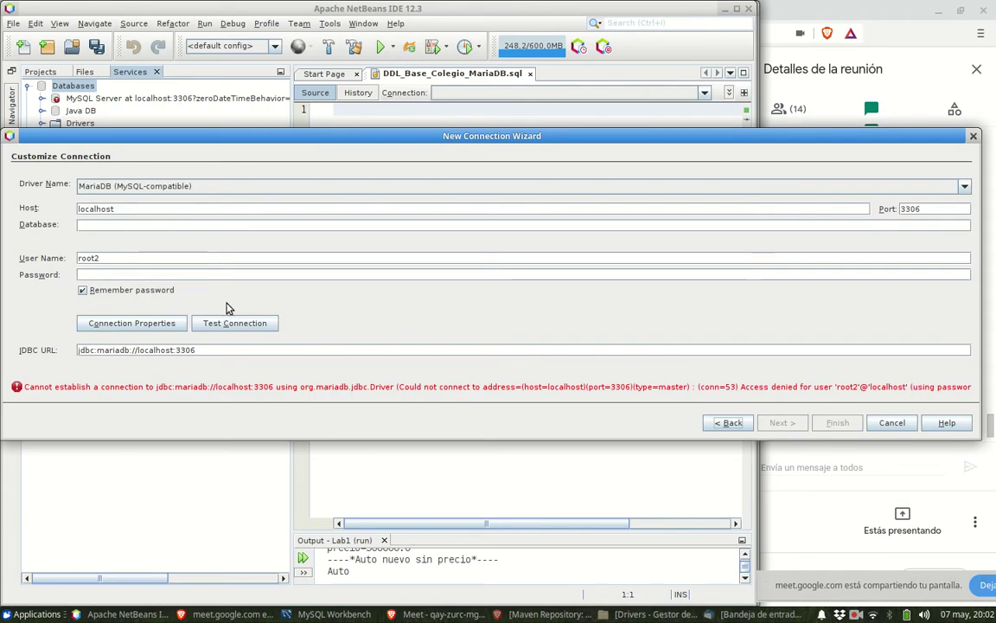
left_click(165, 257)
key("BackSpace")
left_click(162, 224)
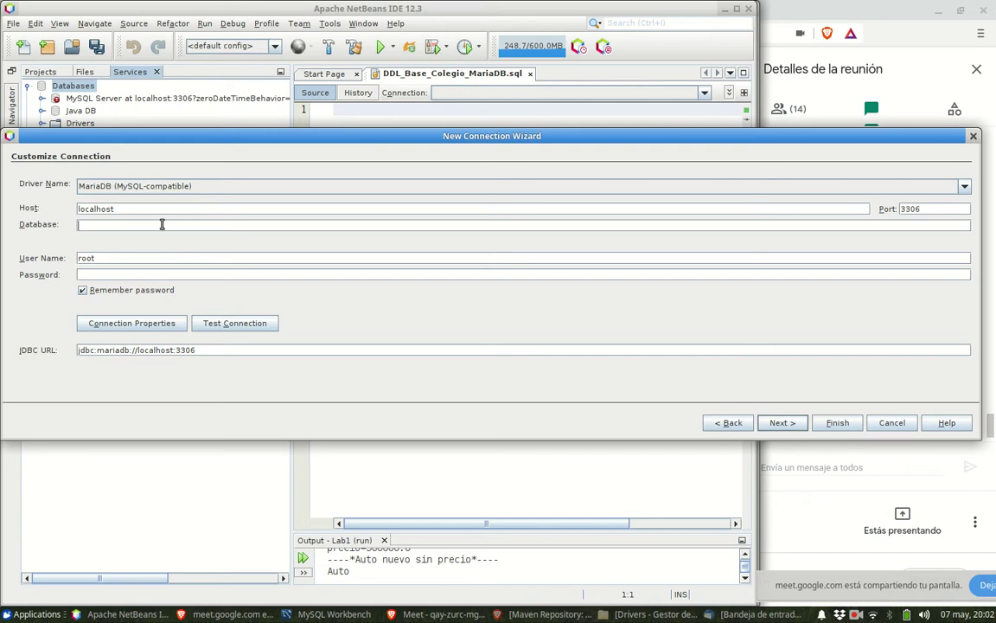
left_click(213, 322)
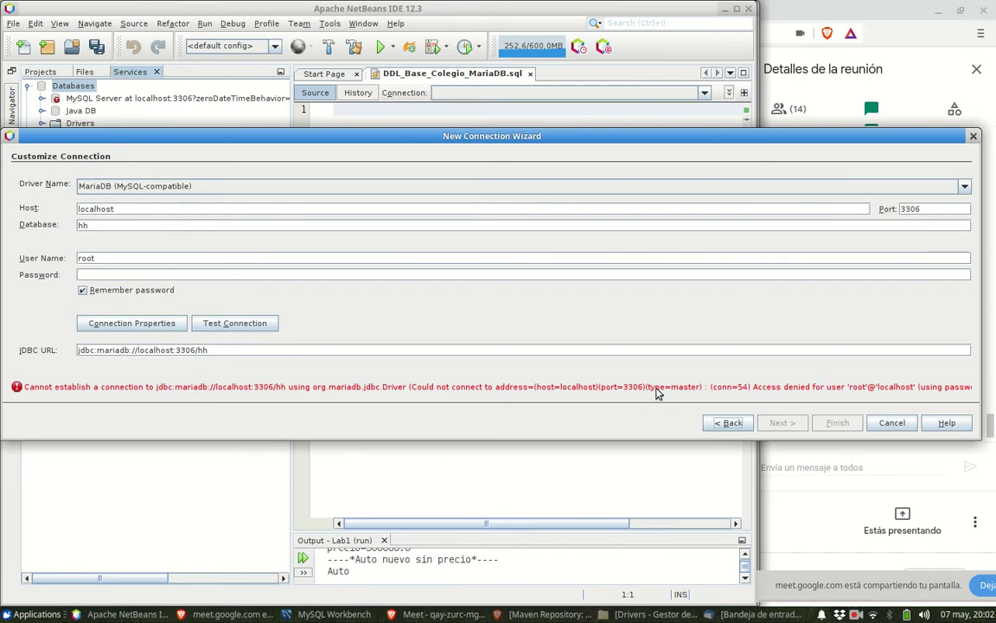
left_click(100, 224)
key("BackSpace")
key("BackSpace")
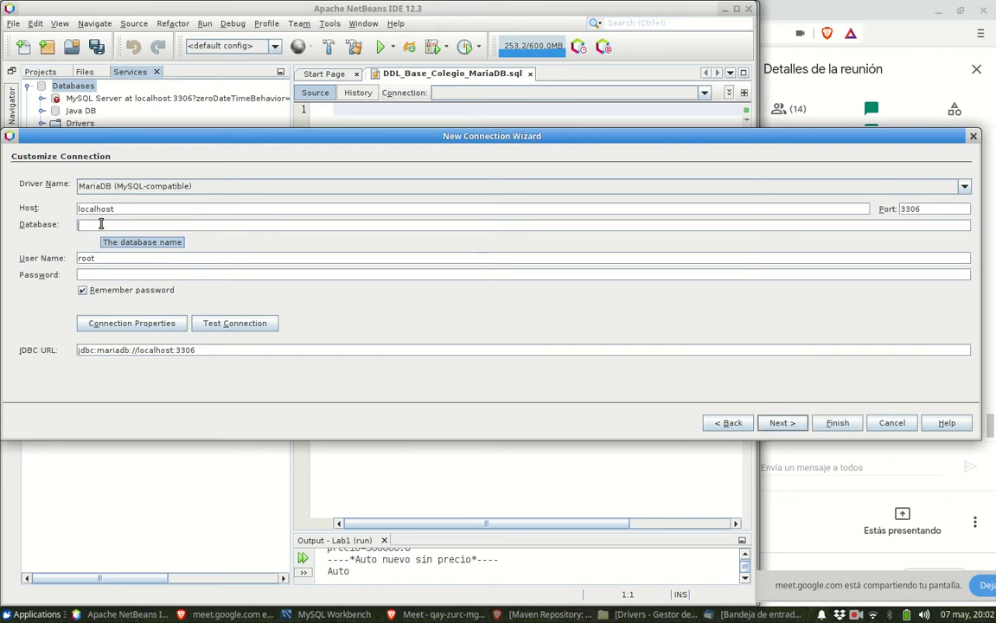
left_click(125, 213)
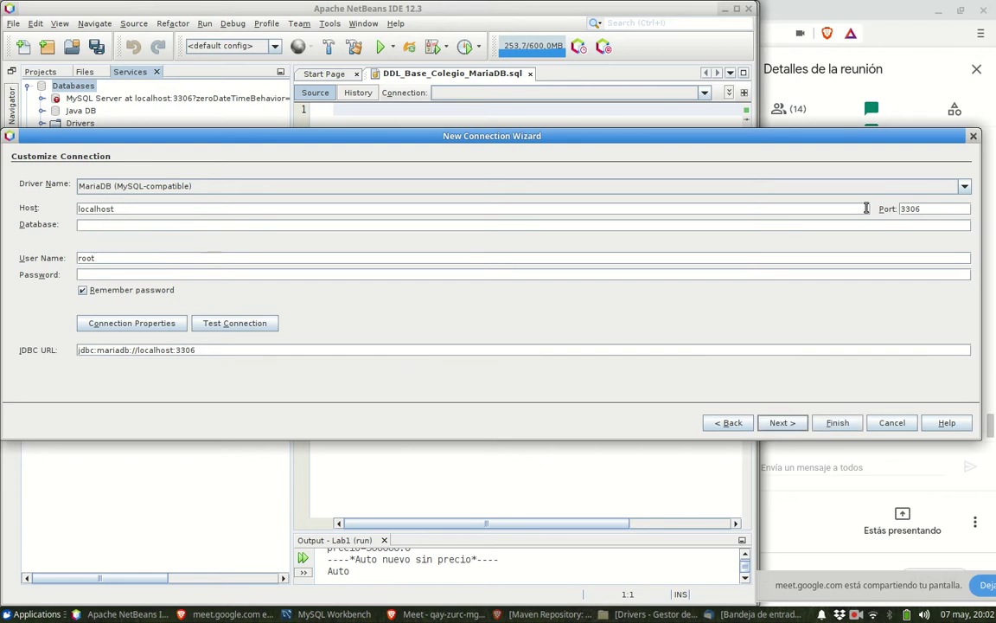
type("2")
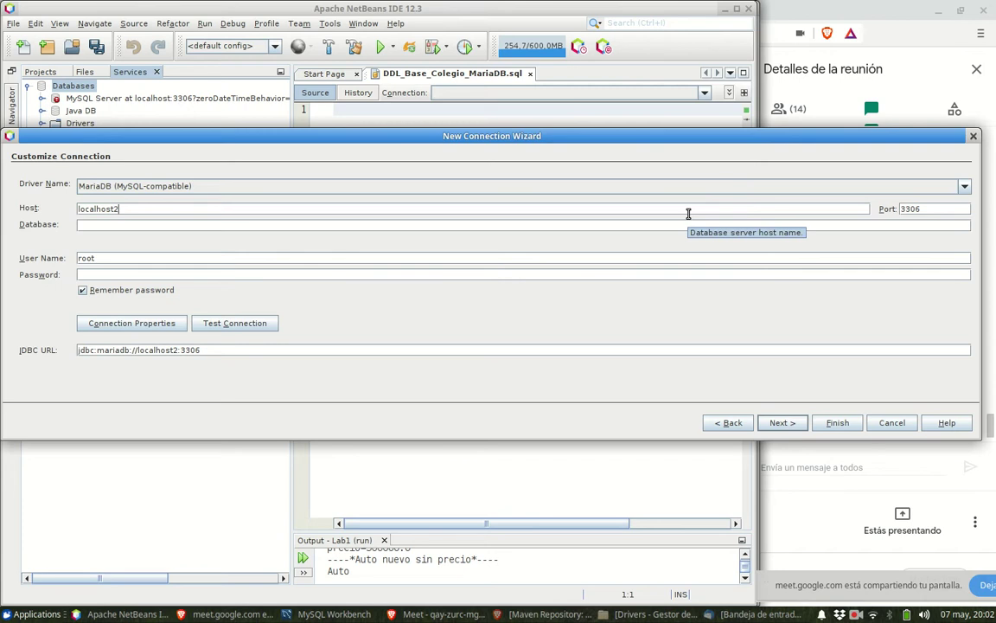
left_click(247, 323)
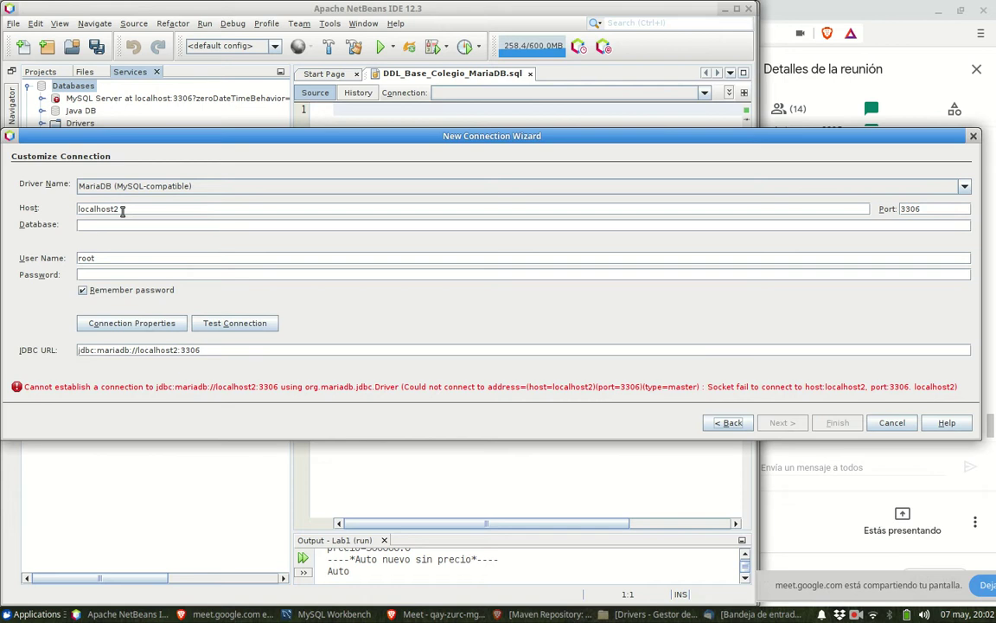
key("BackSpace")
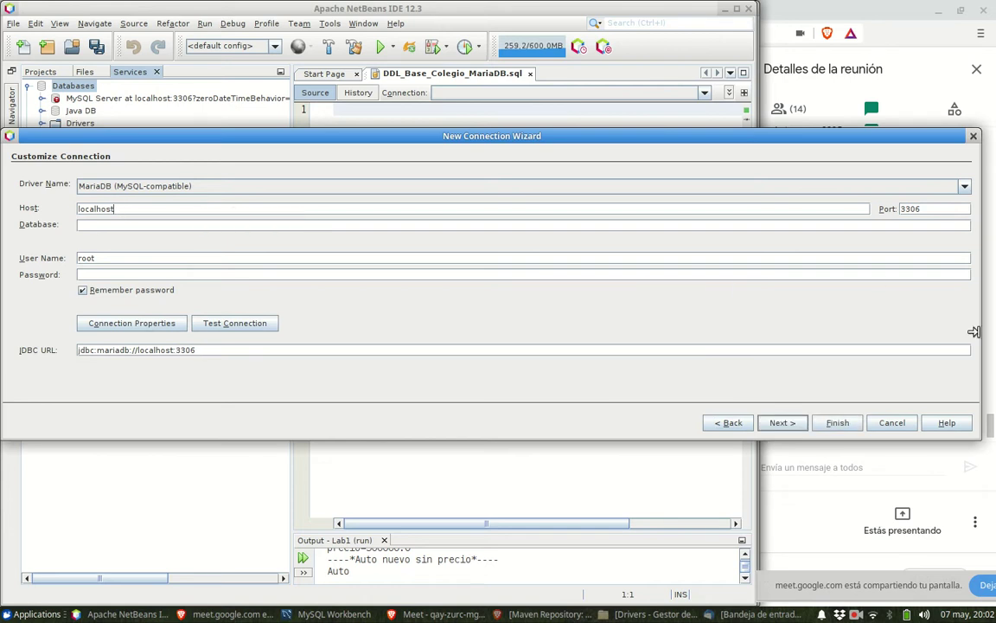
left_click_drag(978, 332, 569, 337)
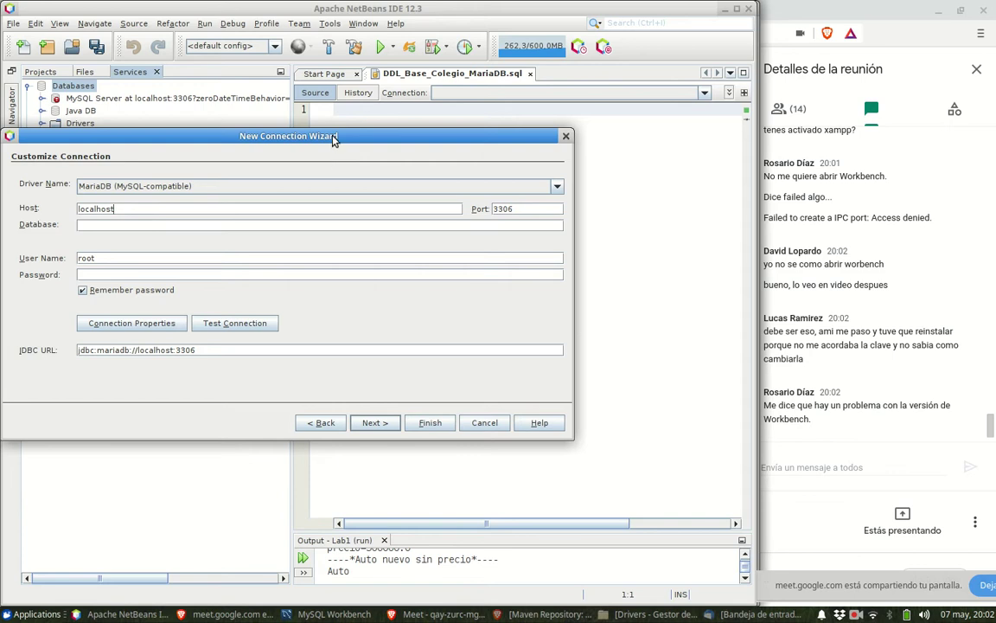
left_click_drag(332, 136, 424, 139)
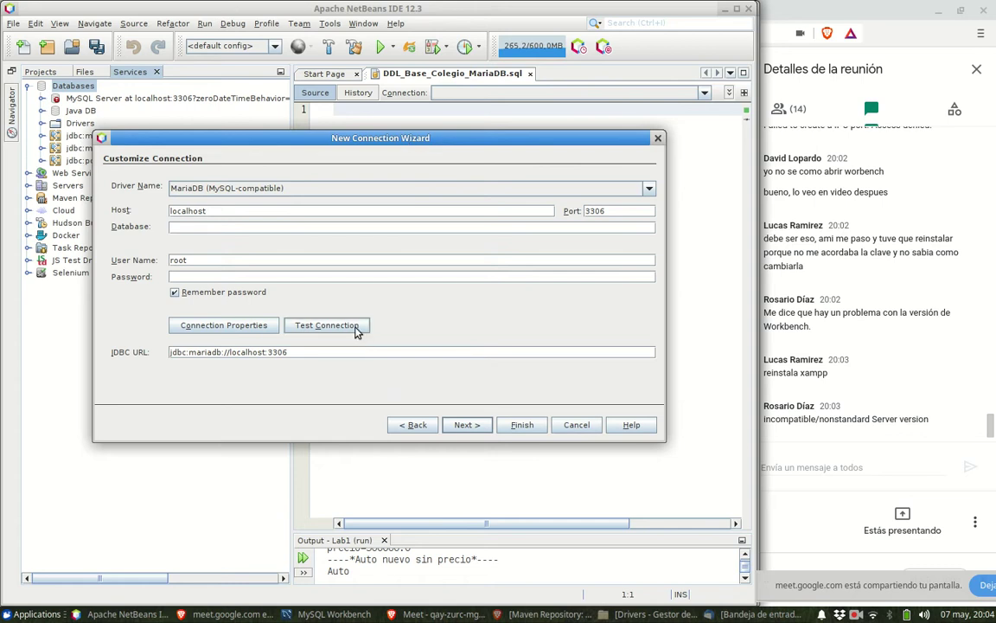
- Retest the localhost:3306 root connection with a blank password and widen the wizard to read the error
left_click(327, 325)
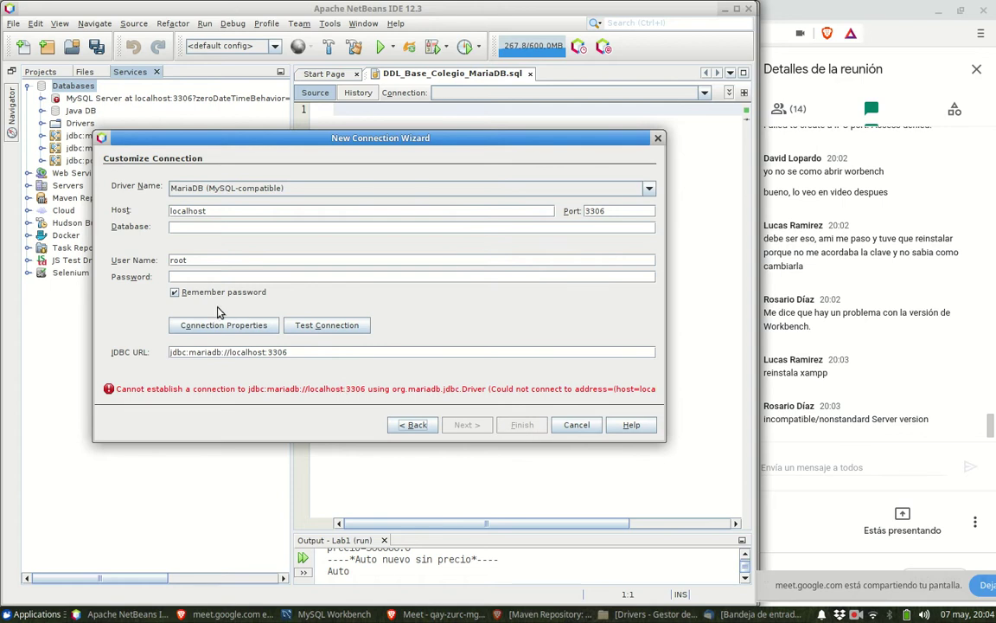
left_click(325, 325)
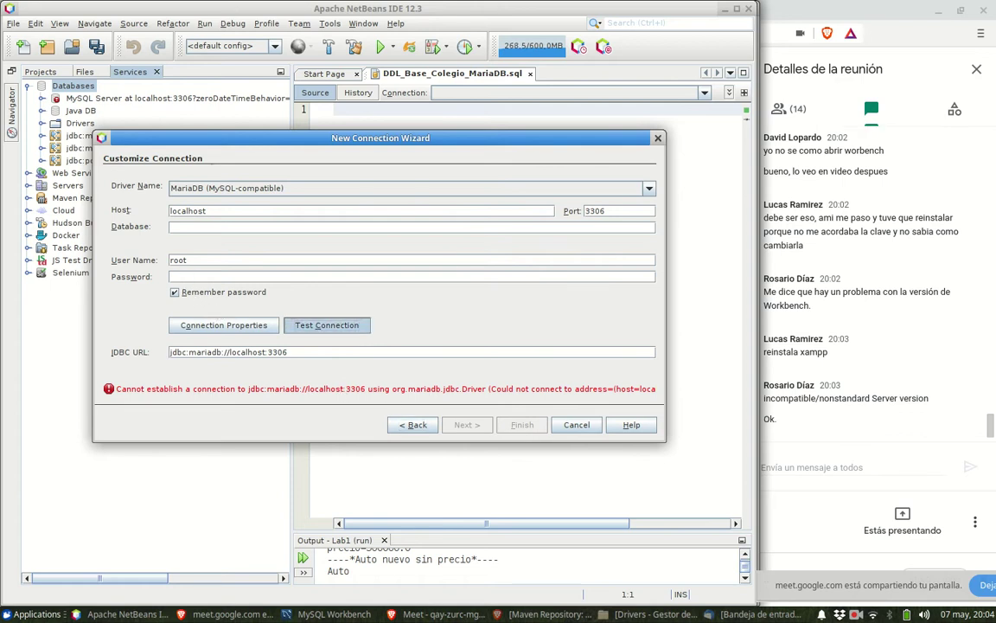
left_click(318, 331)
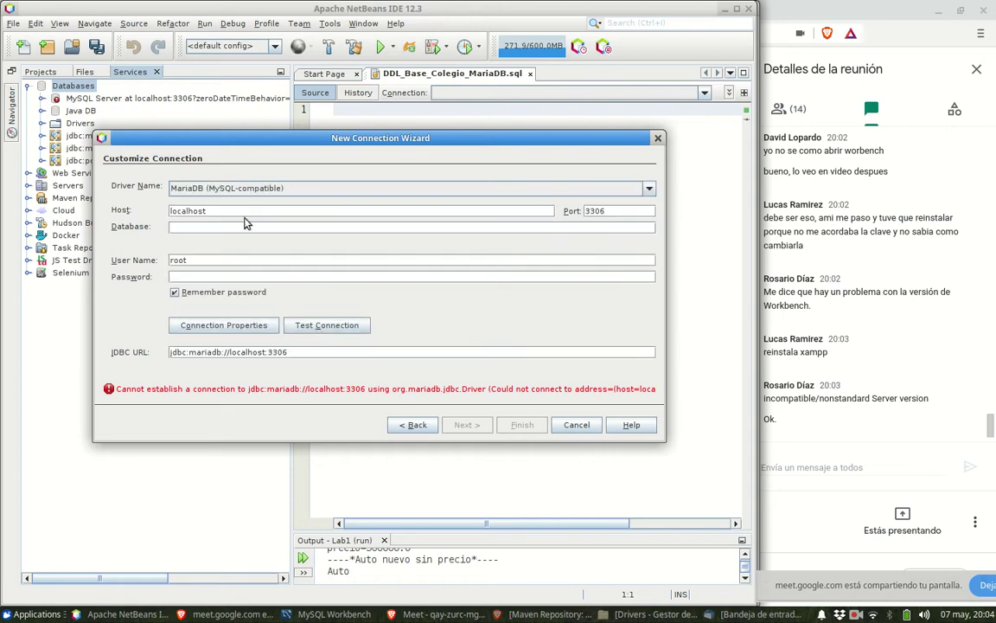
left_click(244, 228)
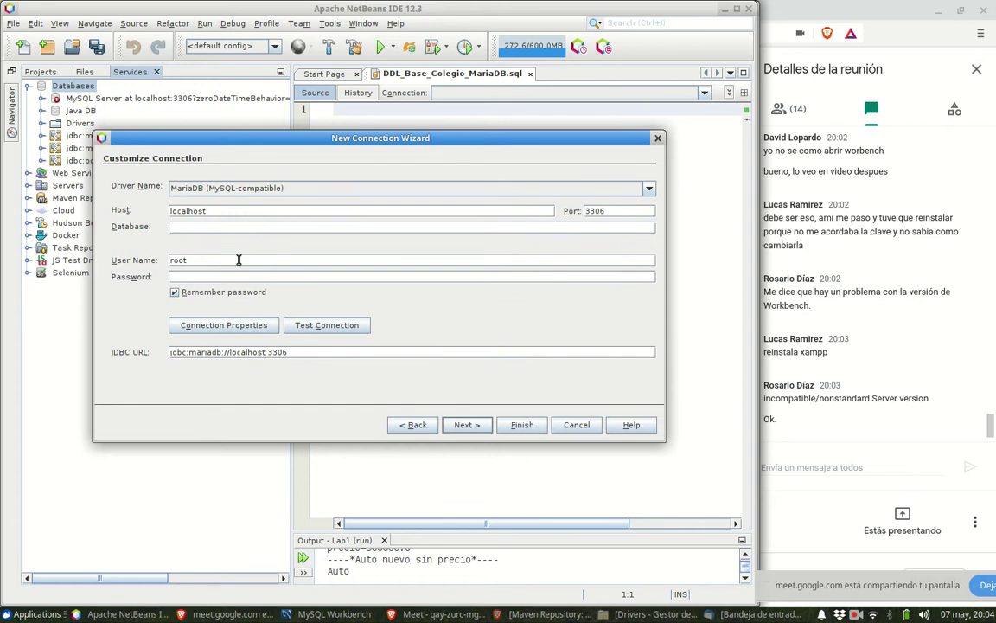
left_click(239, 275)
left_click(315, 325)
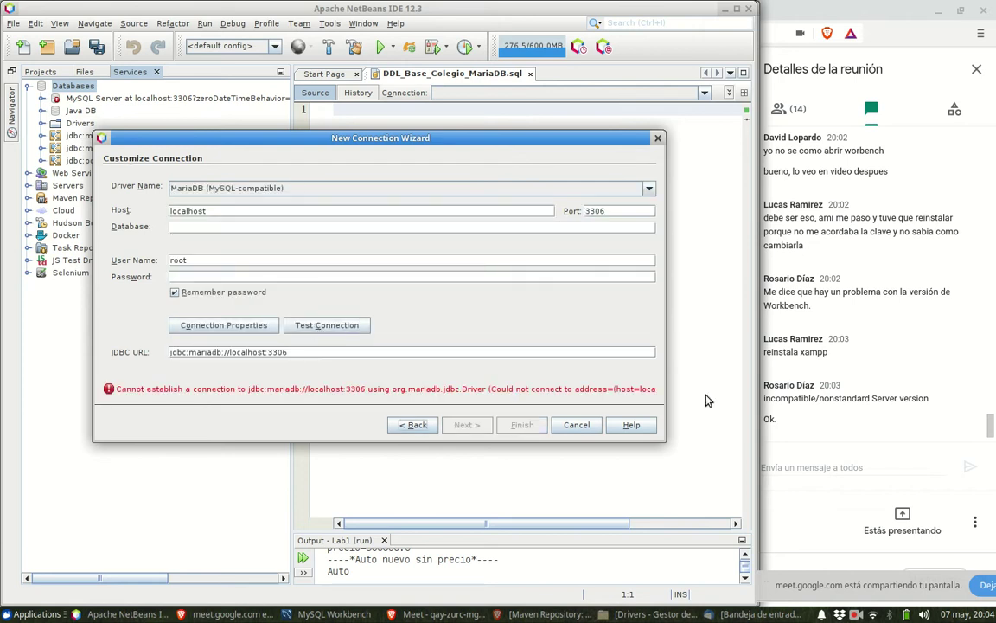
left_click_drag(658, 388, 736, 373)
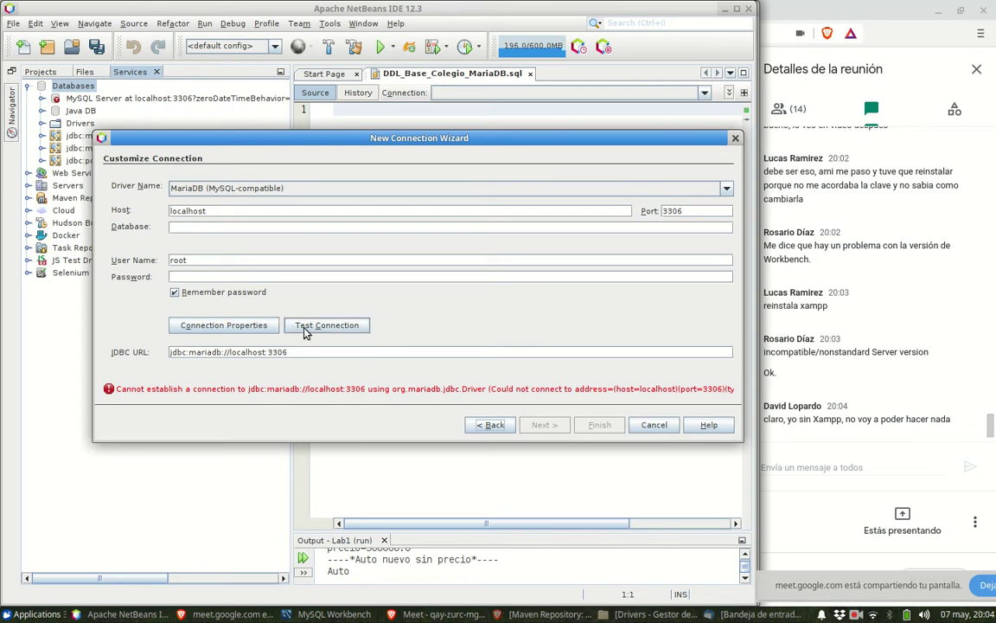
- Revisit the driver step, turn off Remember password, and retest the localhost:3306 connection
left_click(481, 426)
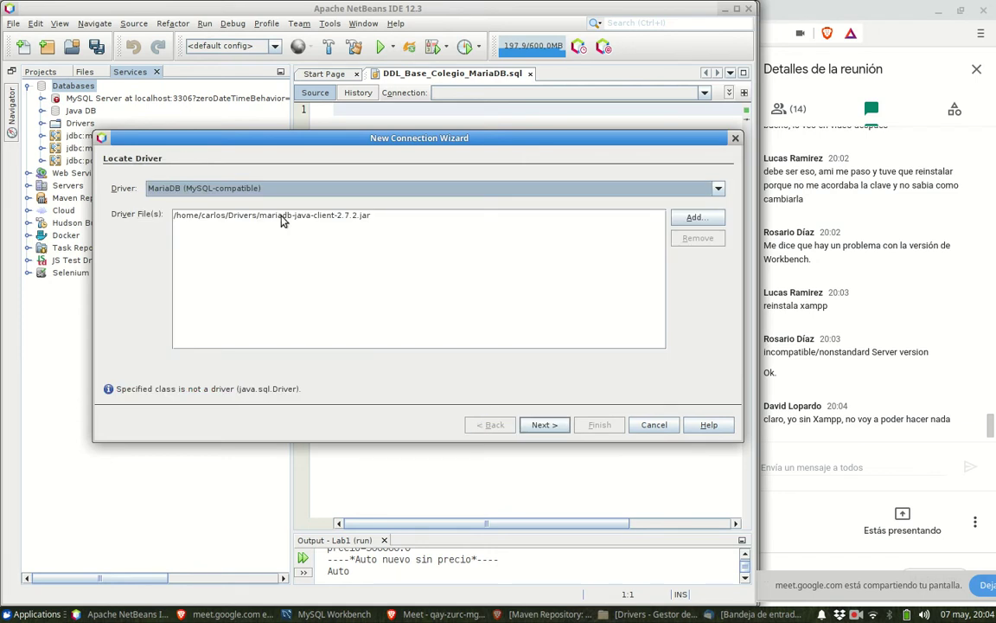
left_click(537, 424)
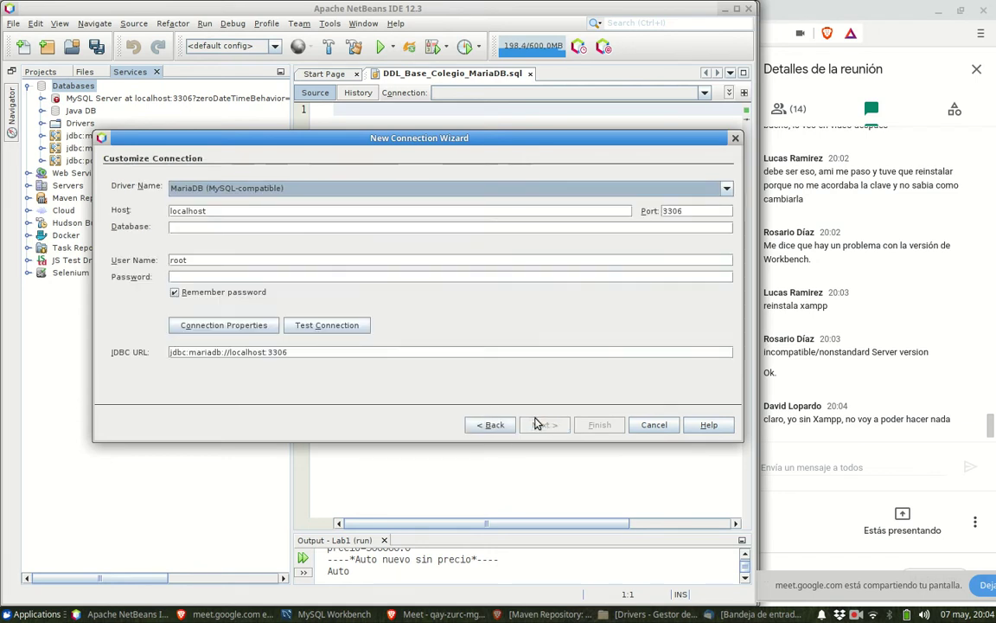
left_click(200, 276)
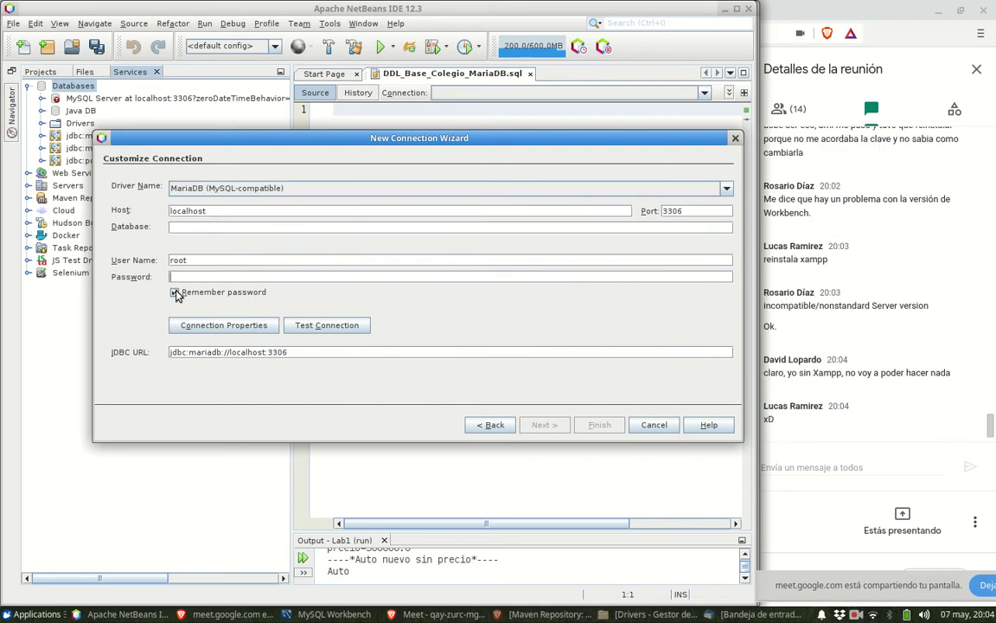
left_click(175, 293)
left_click(350, 327)
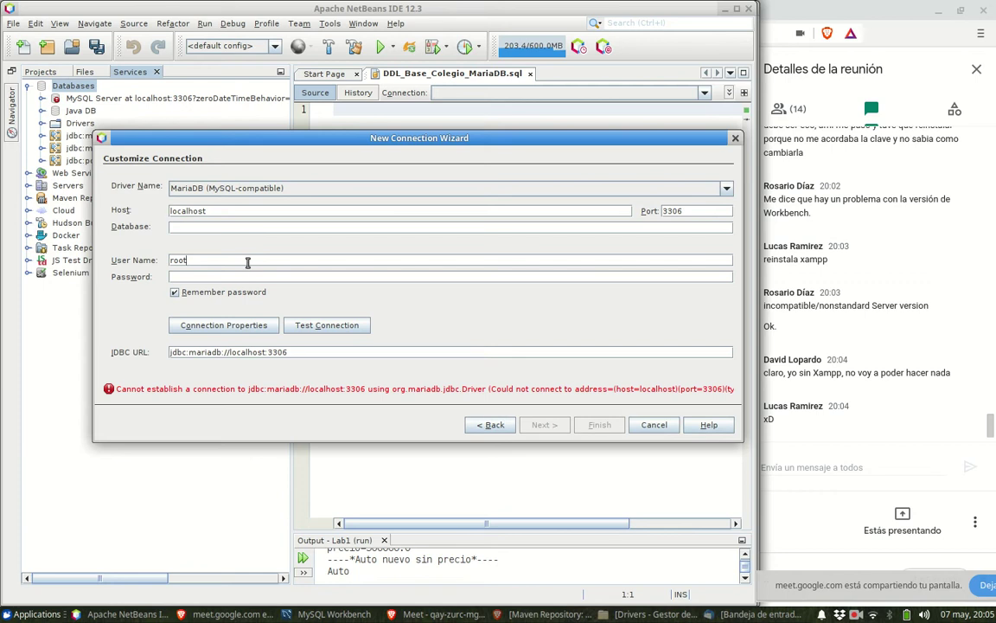
left_click(249, 230)
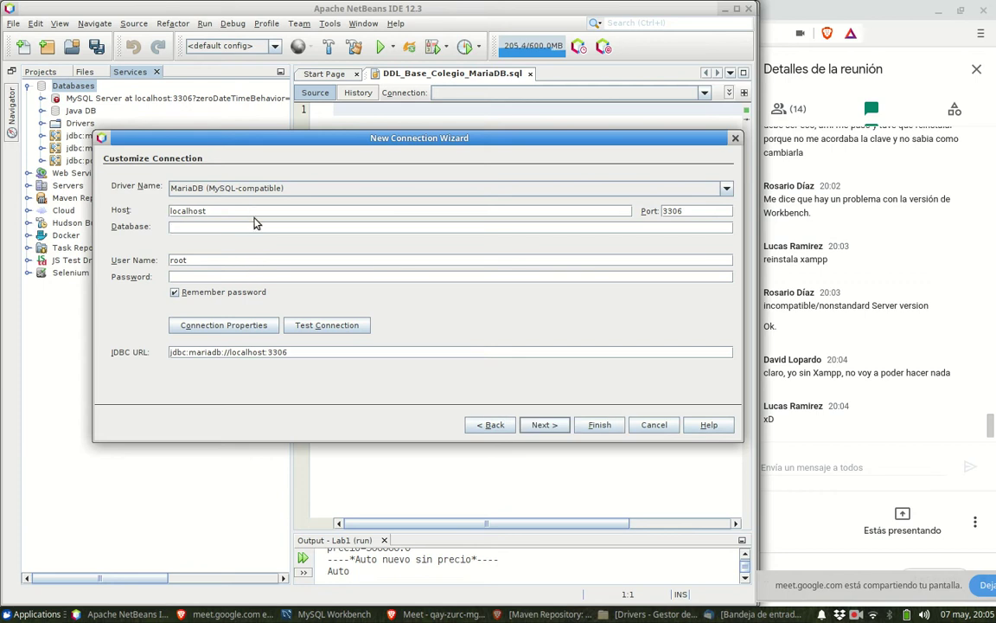
left_click(692, 210)
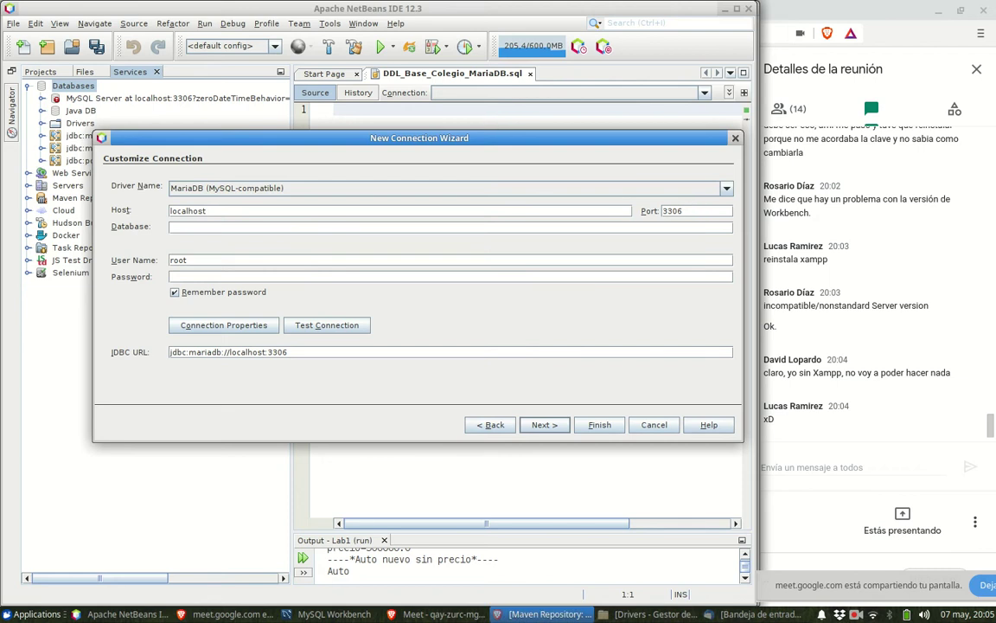
- Open the Local instance 3306 connection in MySQL Workbench
left_click(334, 614)
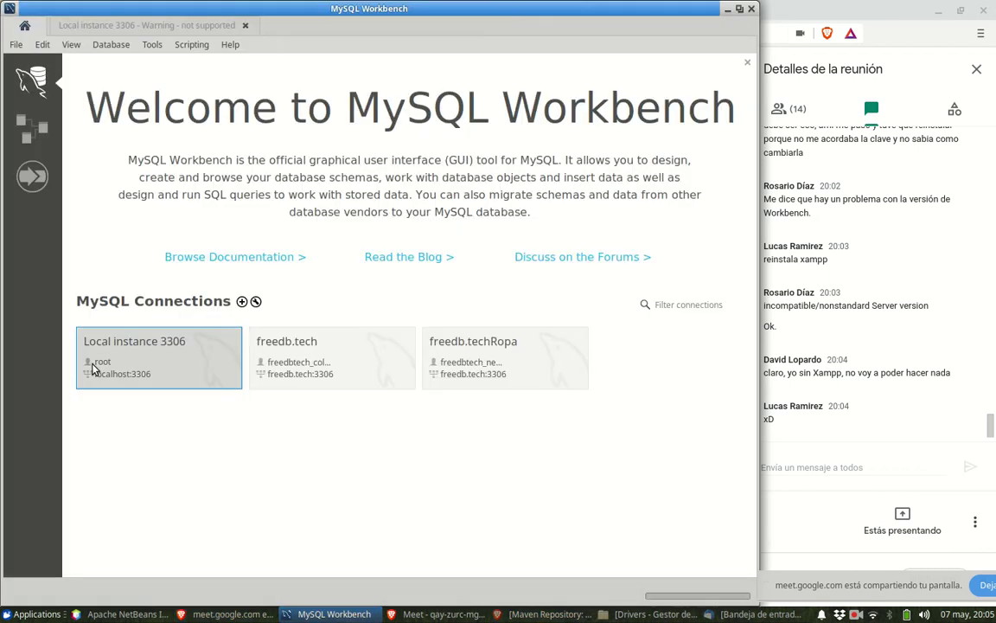
left_click(134, 368)
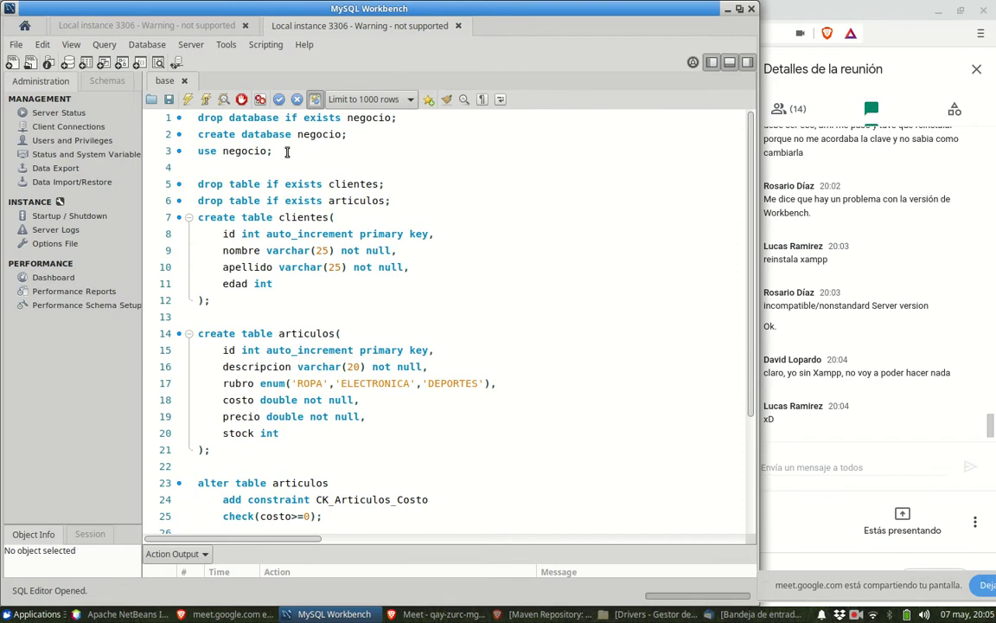
left_click(151, 100)
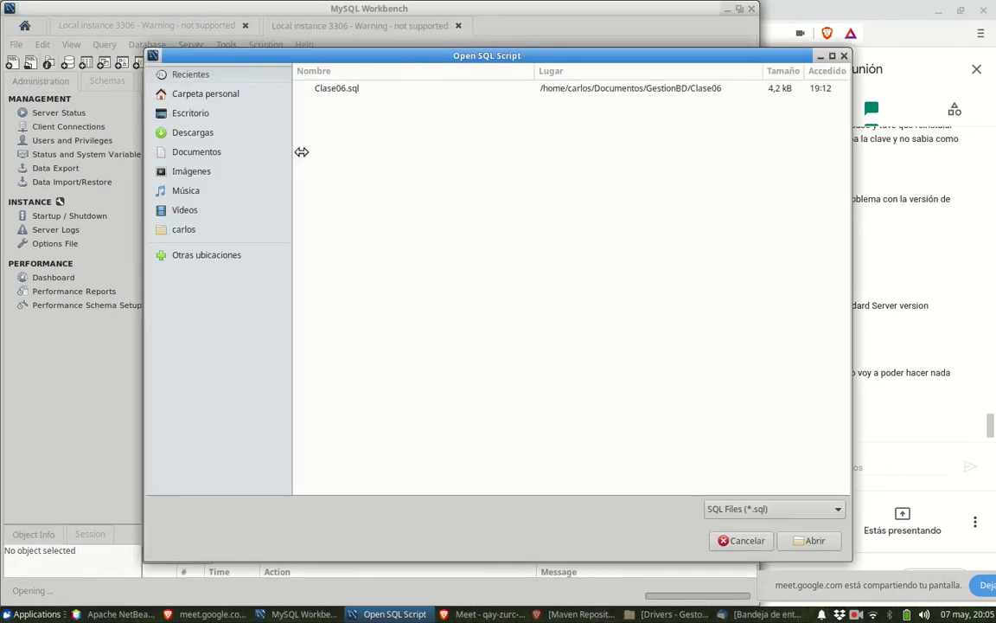
left_click(742, 540)
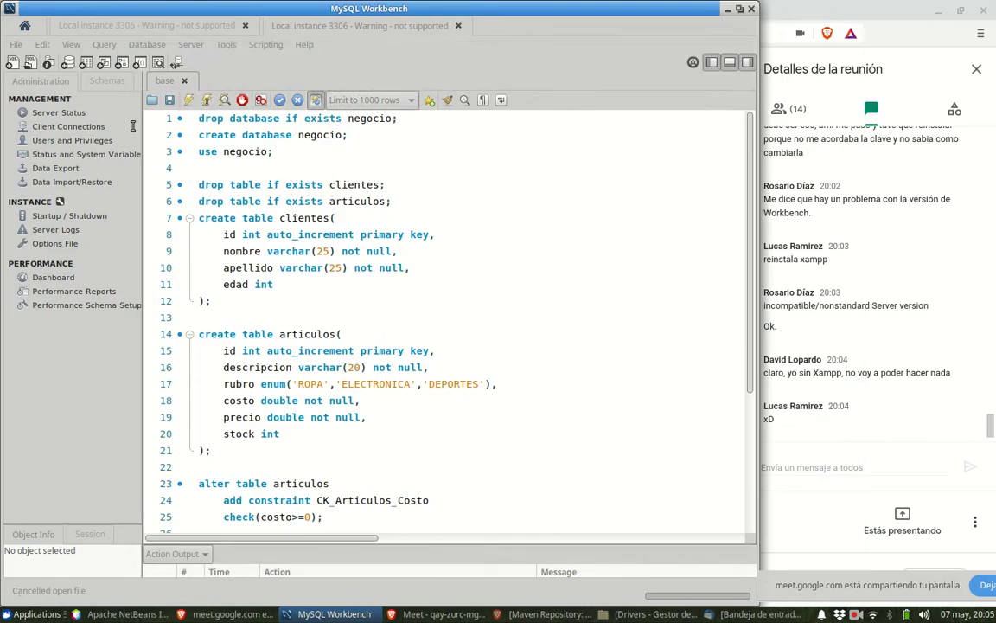
- Run 'show databases;' in a new SQL tab, then close MySQL Workbench
left_click(10, 64)
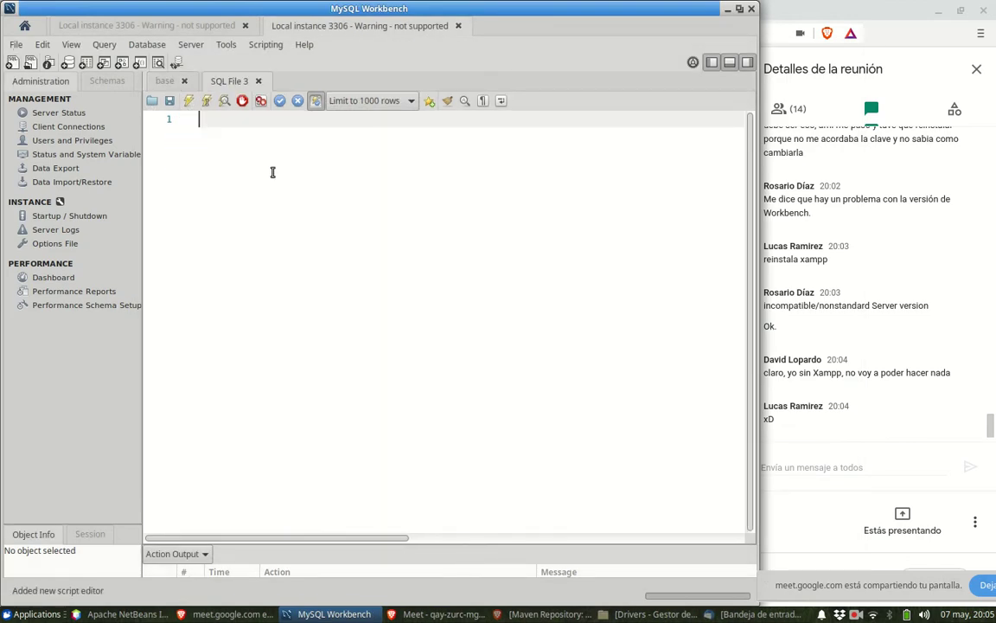
type("sho")
left_click(265, 139)
type("da")
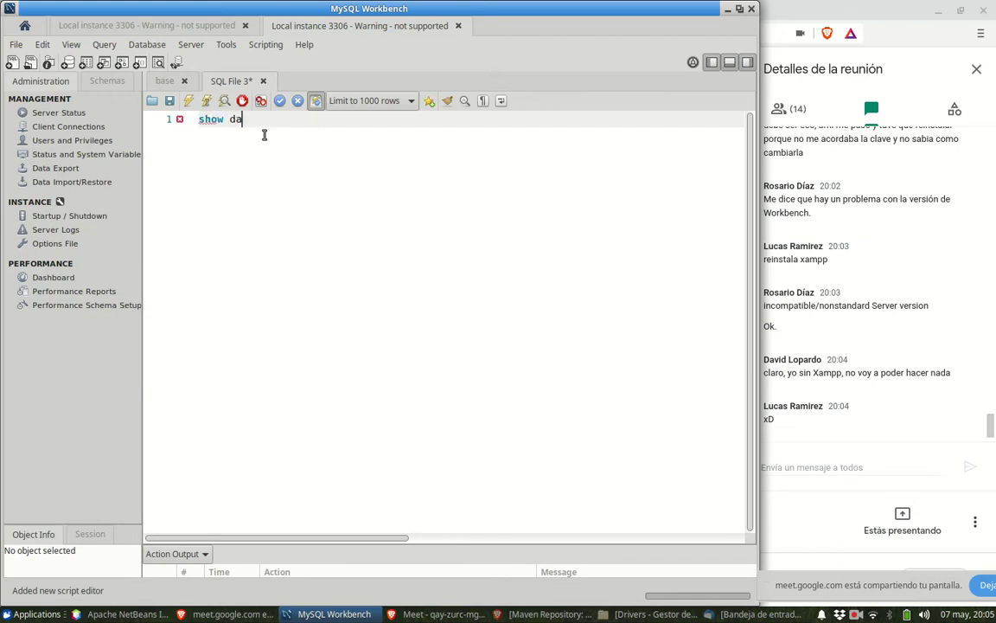
type("tabase")
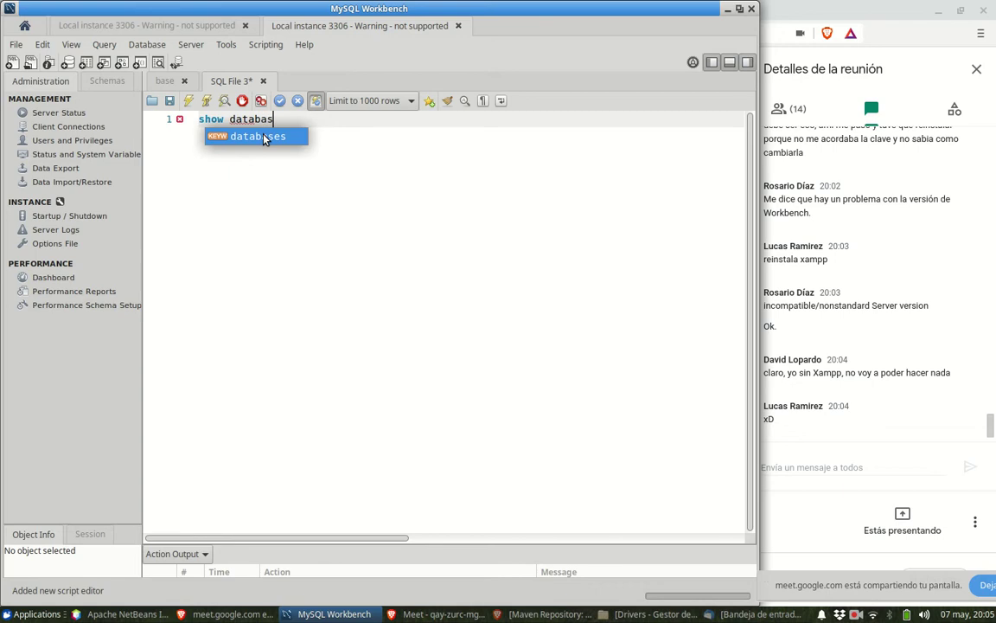
left_click(265, 135)
type(";")
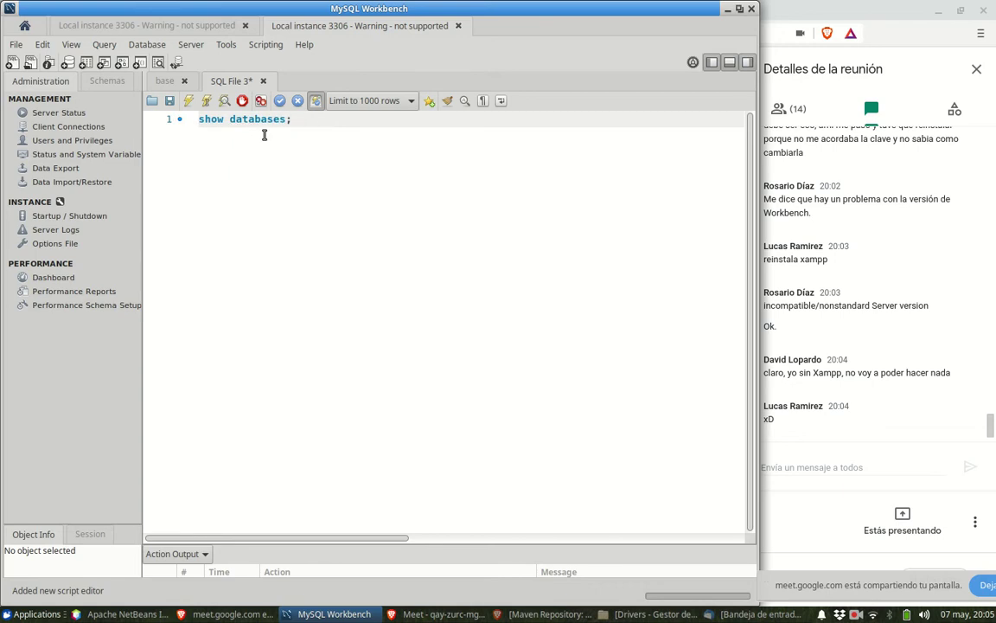
left_click(190, 102)
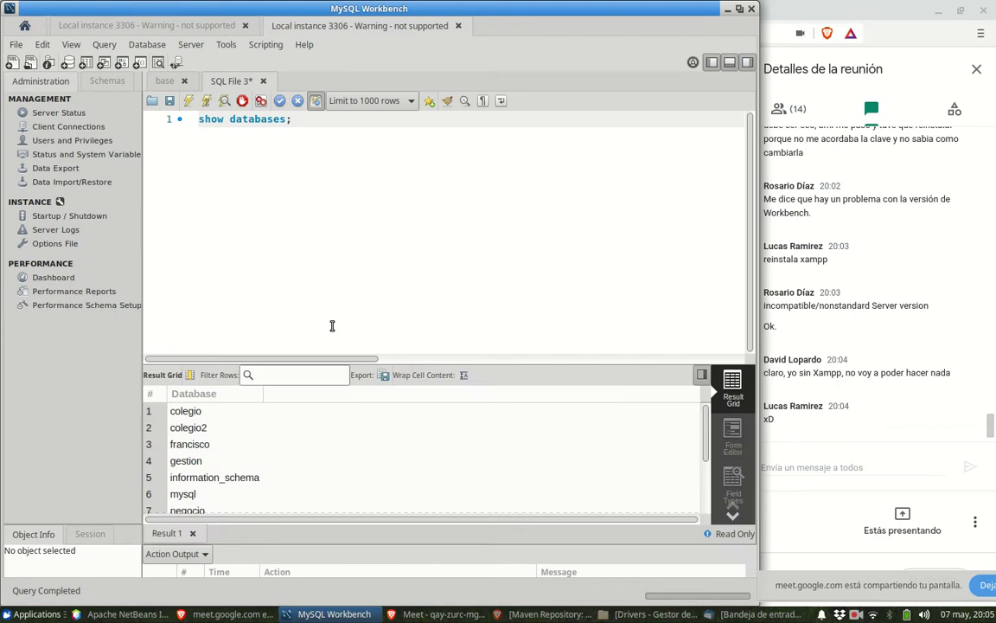
left_click(751, 11)
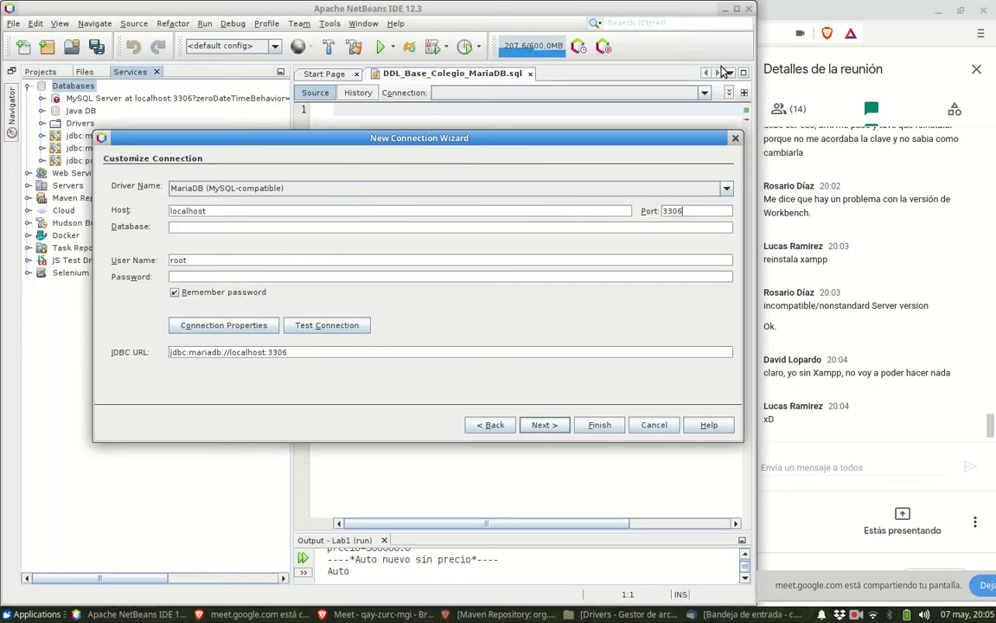
- Restart the New Connection wizard from Databases with the MariaDB (MySQL-compatible) driver
left_click(735, 139)
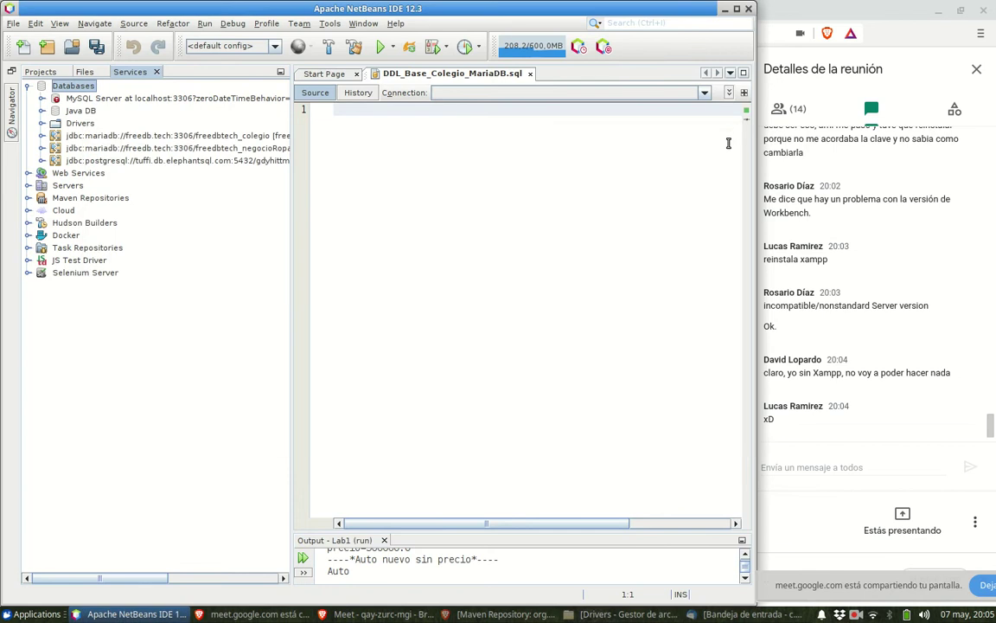
right_click(88, 90)
left_click(92, 95)
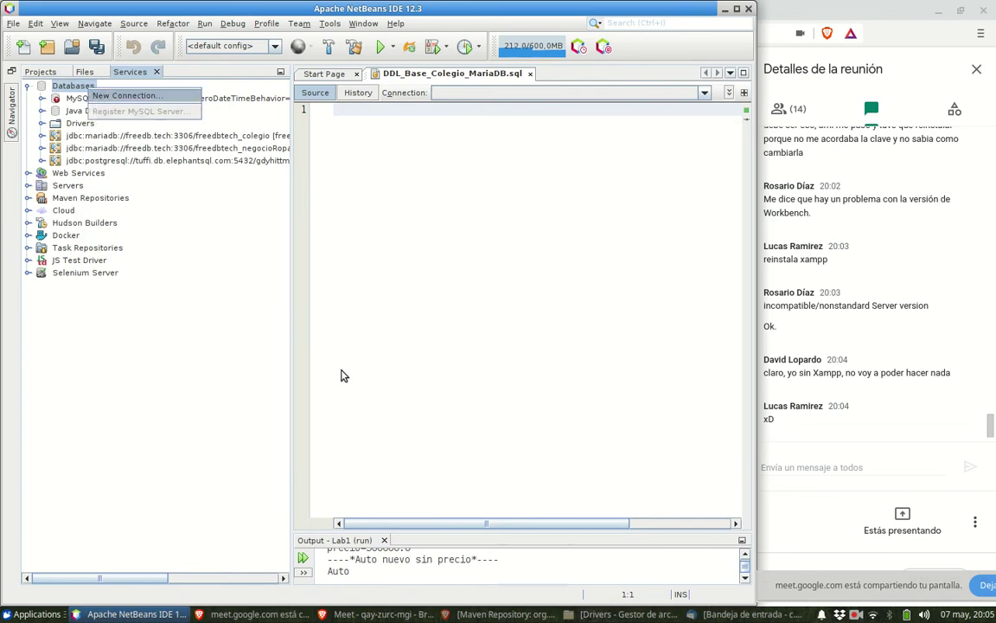
left_click(424, 208)
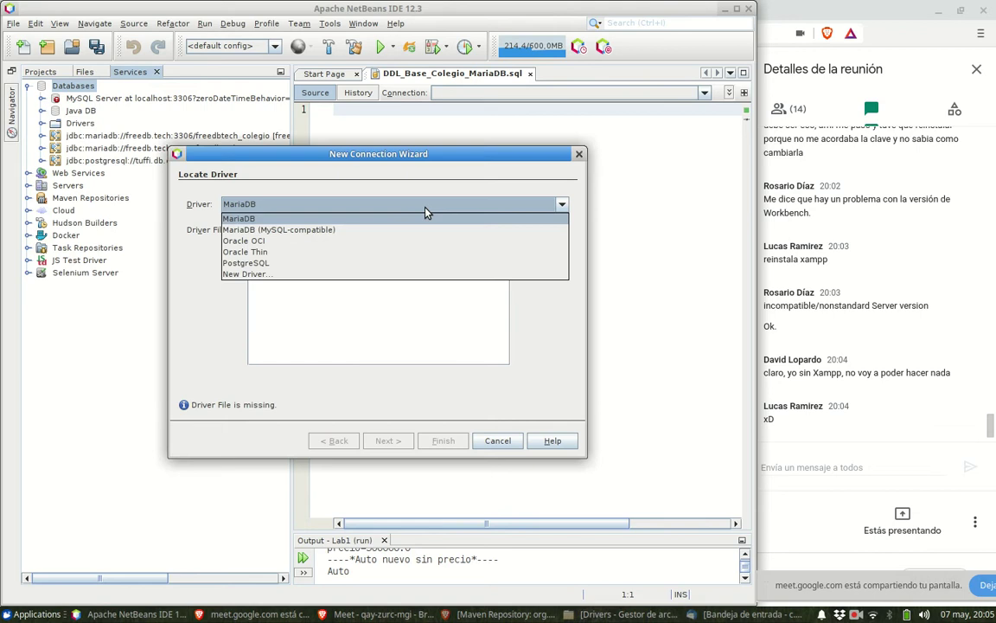
left_click(418, 230)
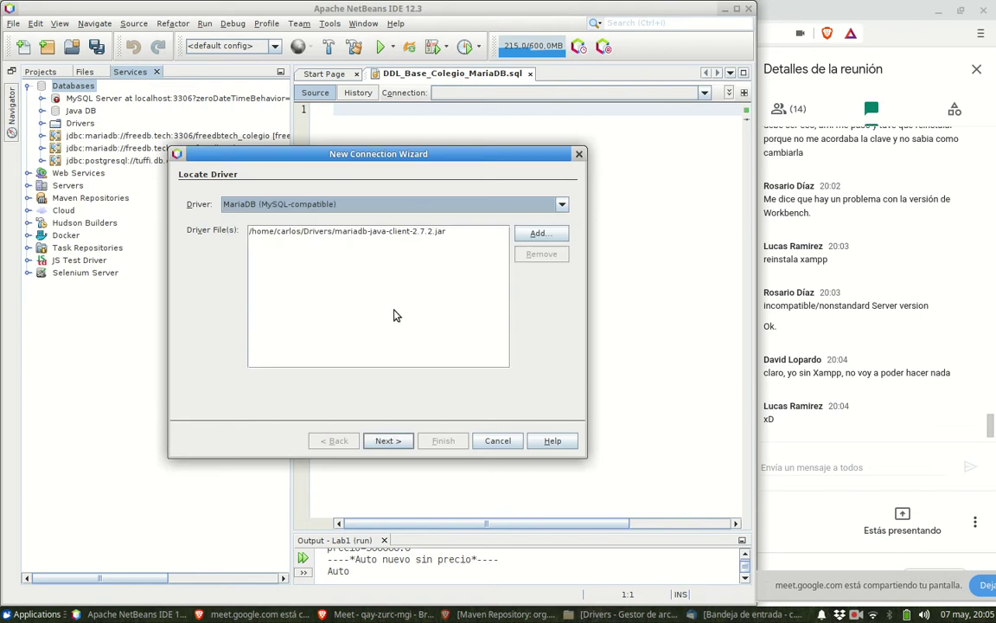
left_click(387, 441)
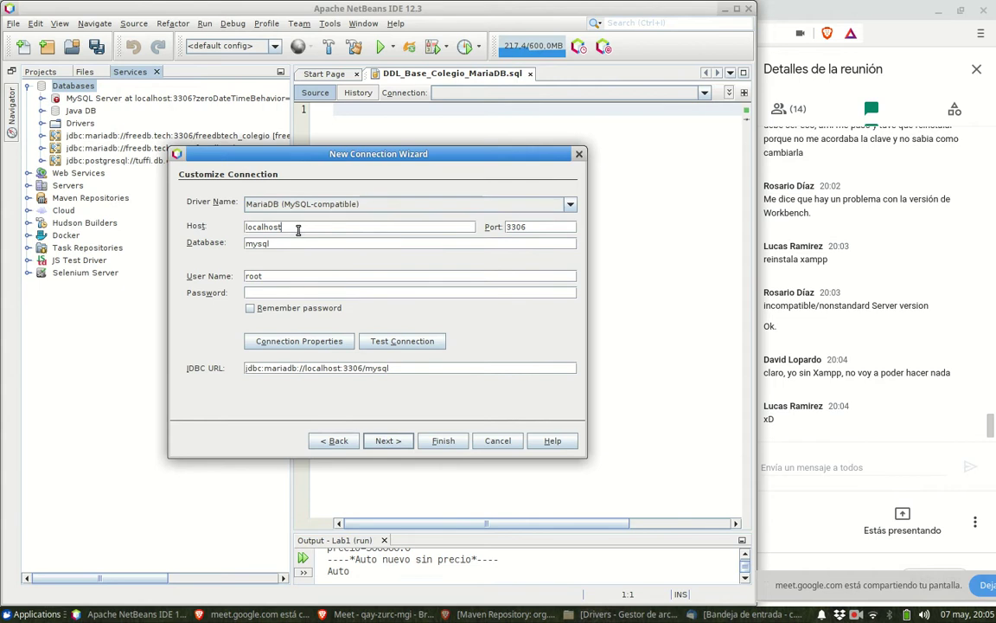
- Clear the 'mysql' database name, test the connection, finish it, and widen the SQL editor
left_click(295, 245)
key("BackSpace")
key("BackSpace")
key("BackSpace")
key("BackSpace")
key("BackSpace")
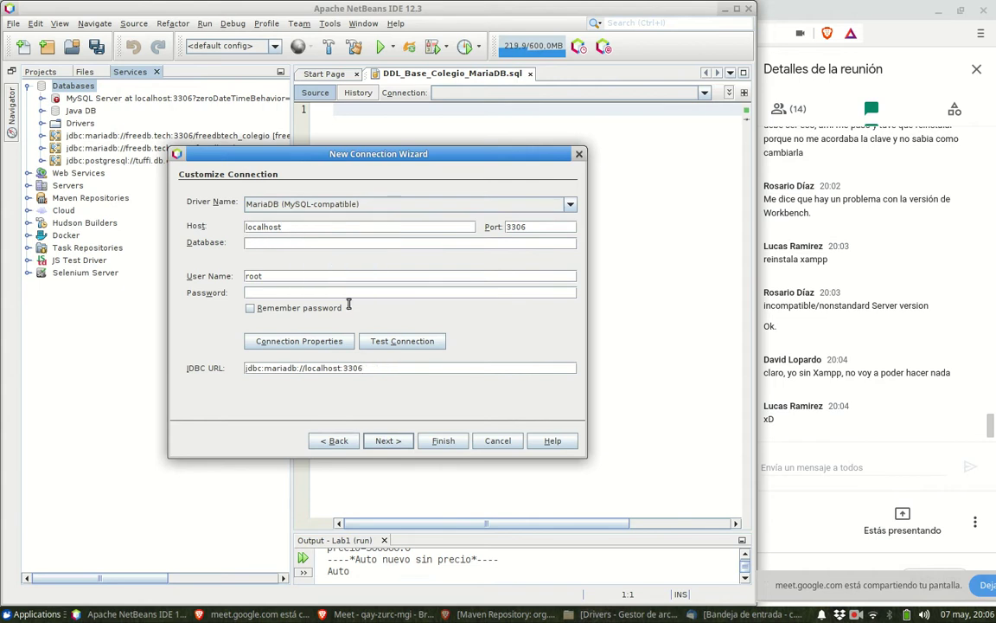
left_click(384, 343)
left_click(433, 441)
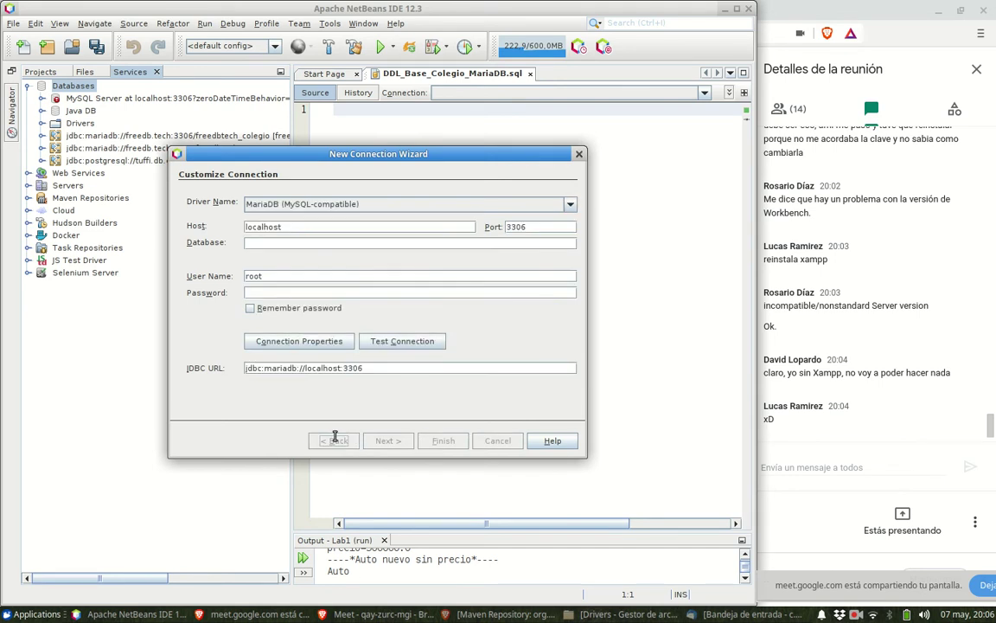
left_click_drag(286, 398, 162, 390)
- Set DDL_Base_Colegio_MariaDB.sql's connection to jdbc:mariadb://localhost:3306, then switch to the FreeDB.TECH browser tab
left_click(598, 92)
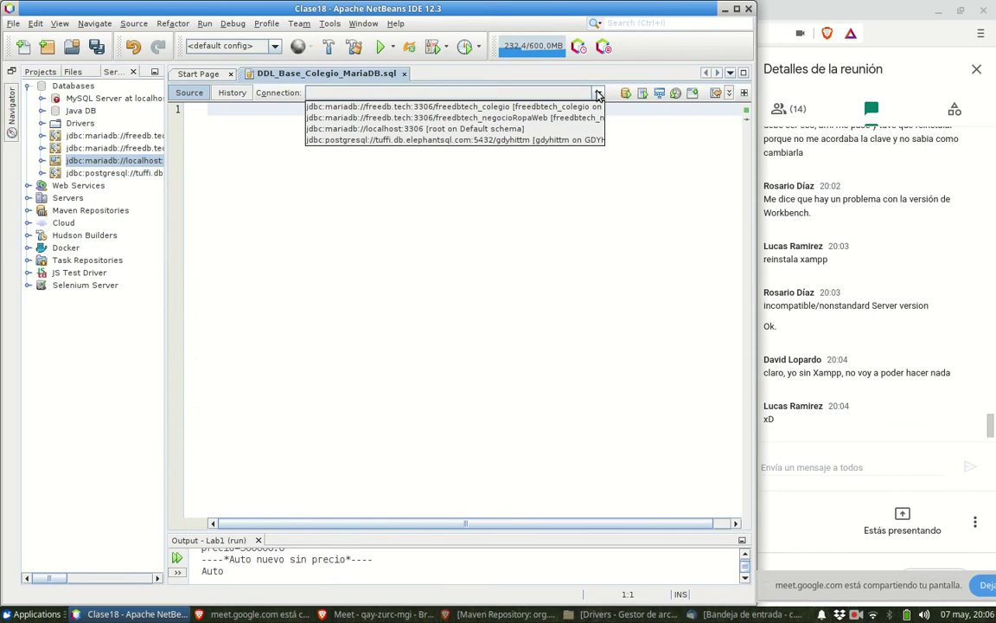
left_click(522, 129)
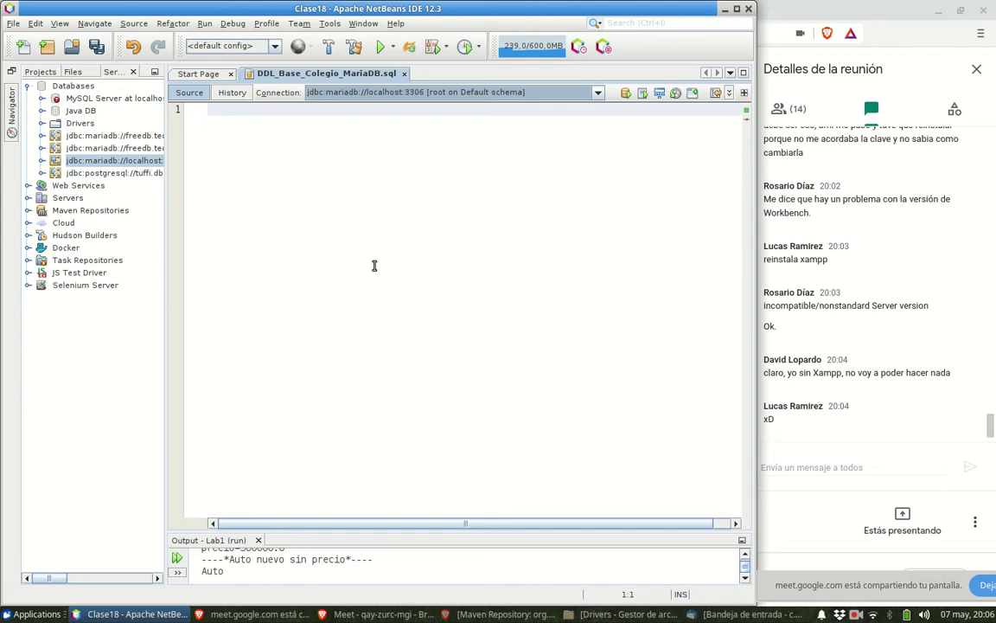
left_click(475, 615)
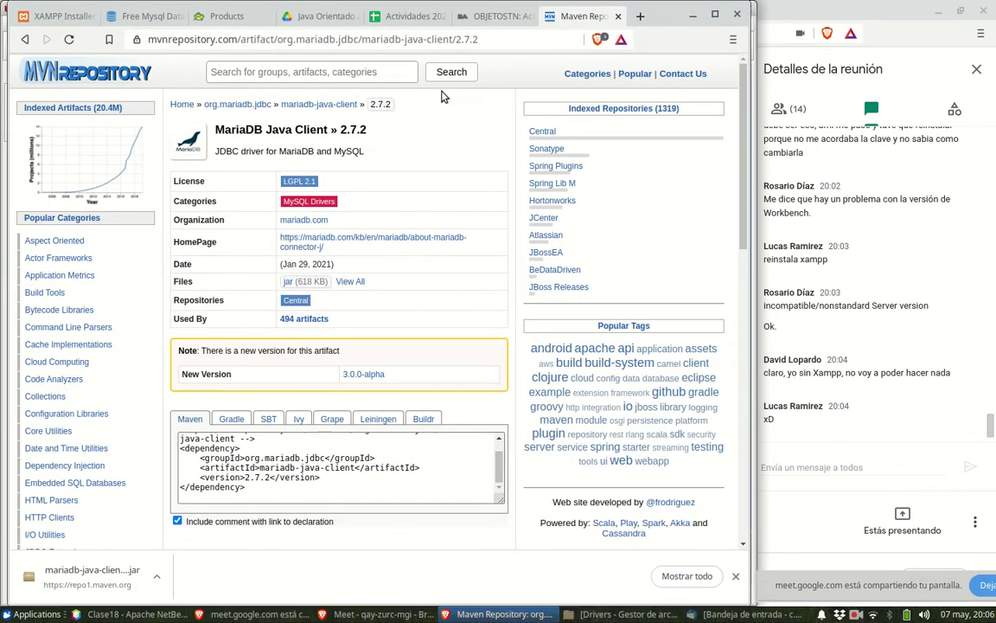
left_click(144, 17)
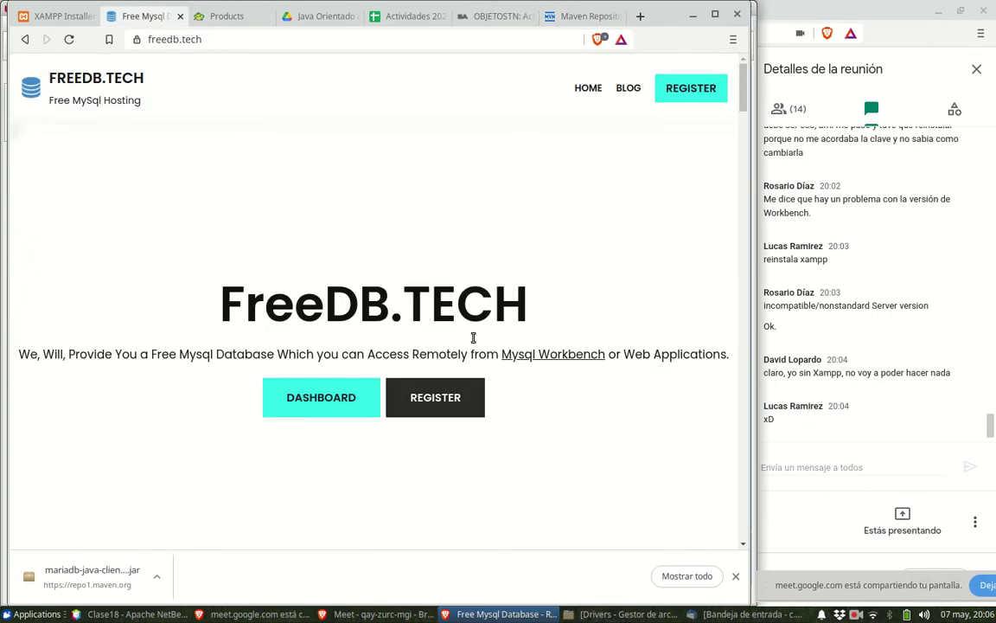
- Search for remotemysql in a new browser tab and scroll through the results
scroll(565, 380, "down", 3)
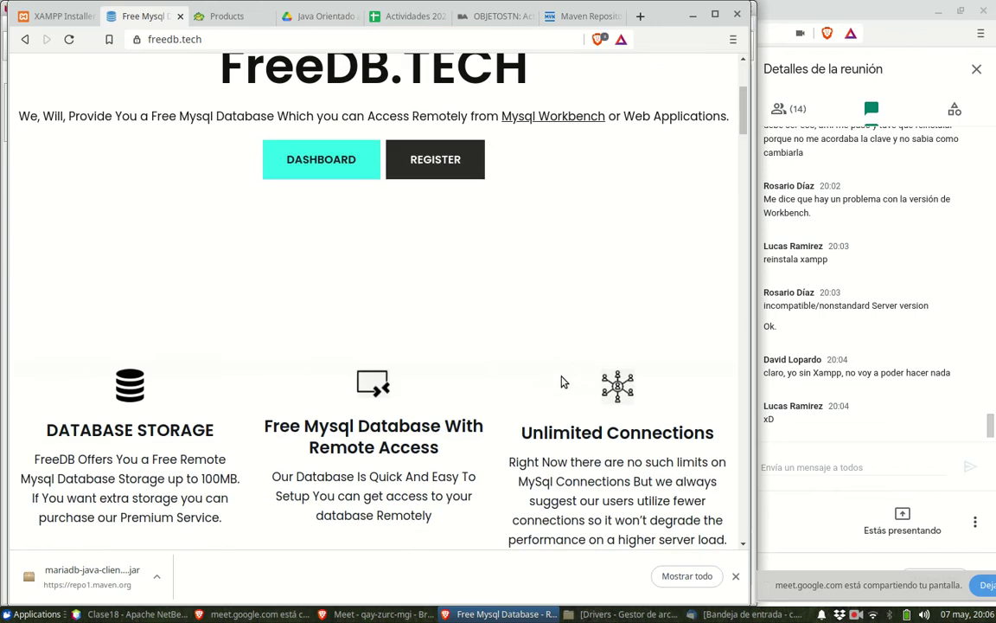
scroll(561, 381, "down", 2)
scroll(562, 377, "up", 5)
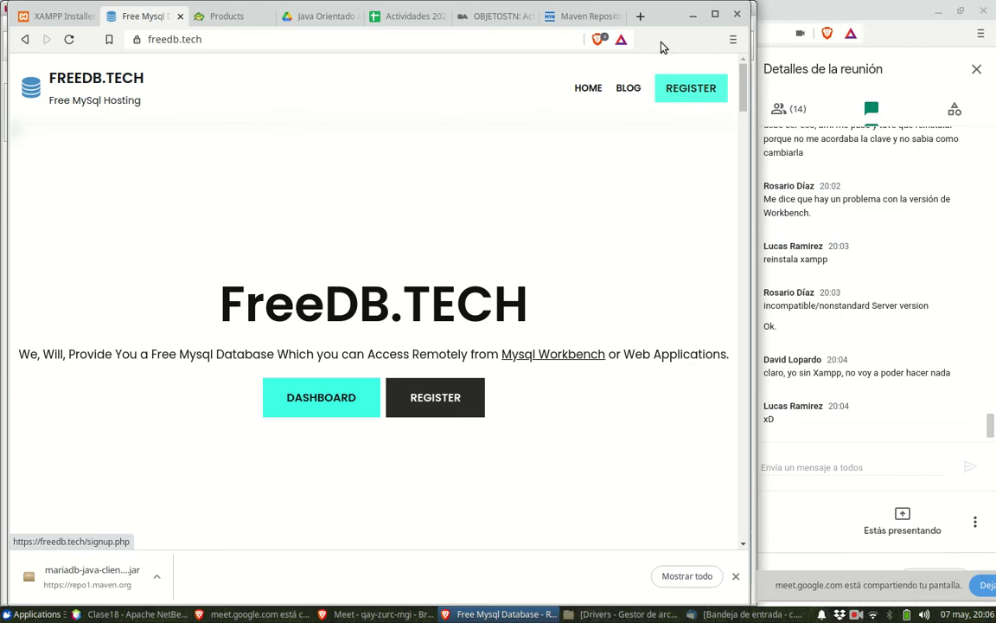
left_click(639, 17)
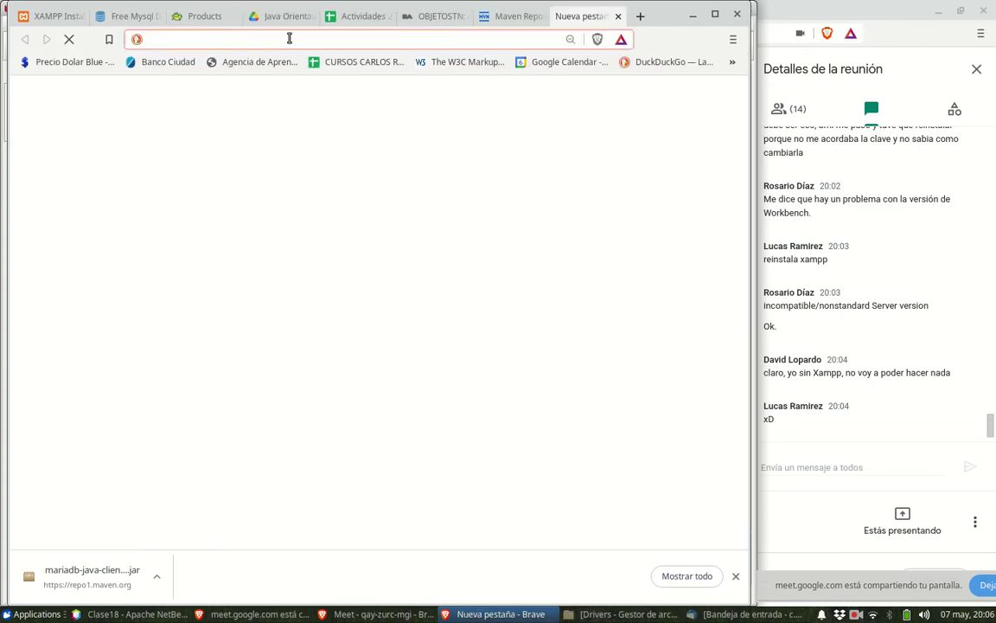
type("remo")
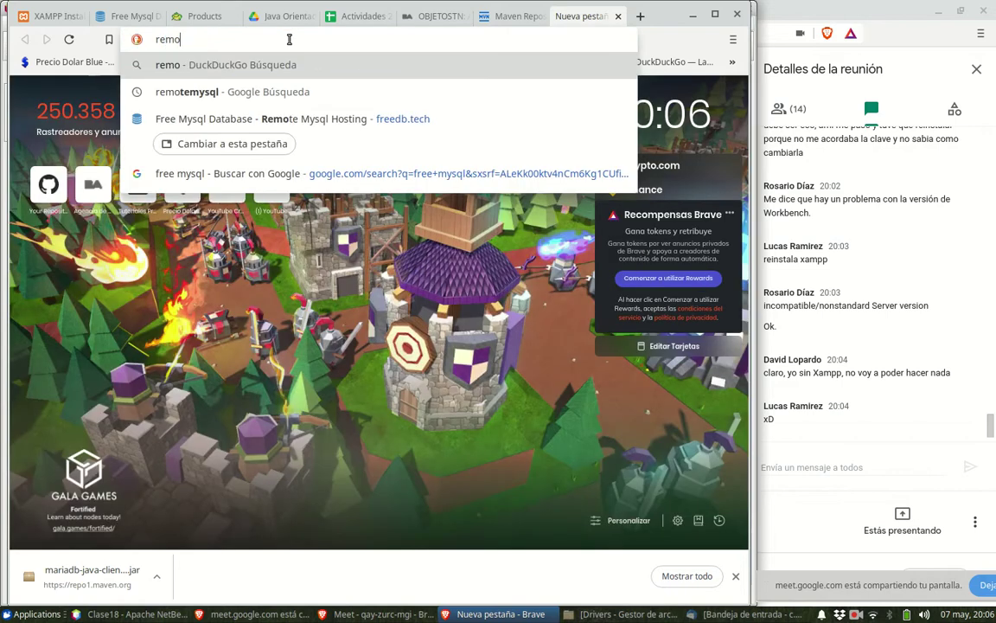
key("Down")
key("Return")
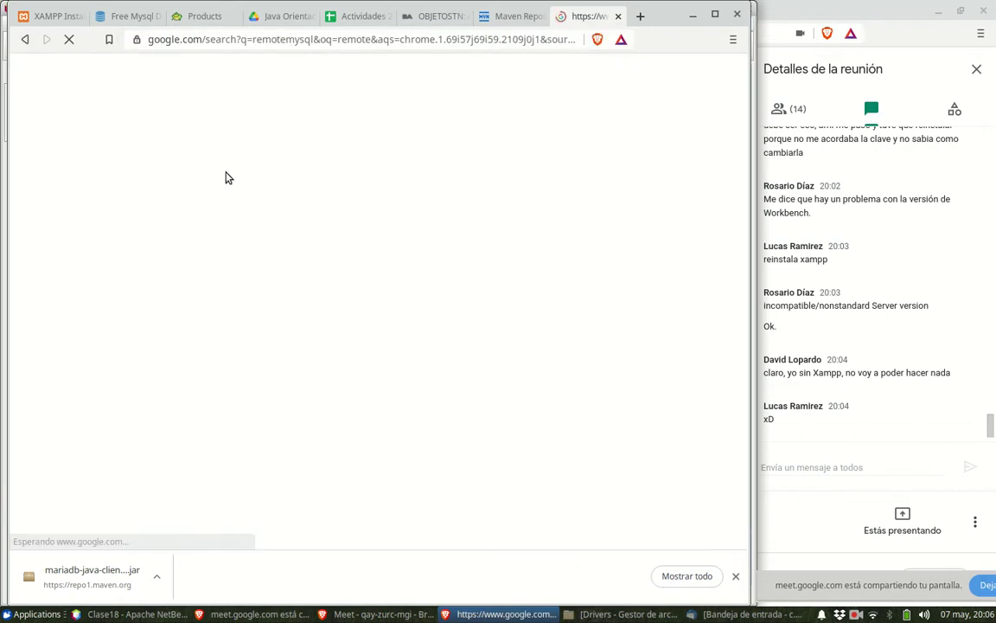
scroll(211, 227, "down", 3)
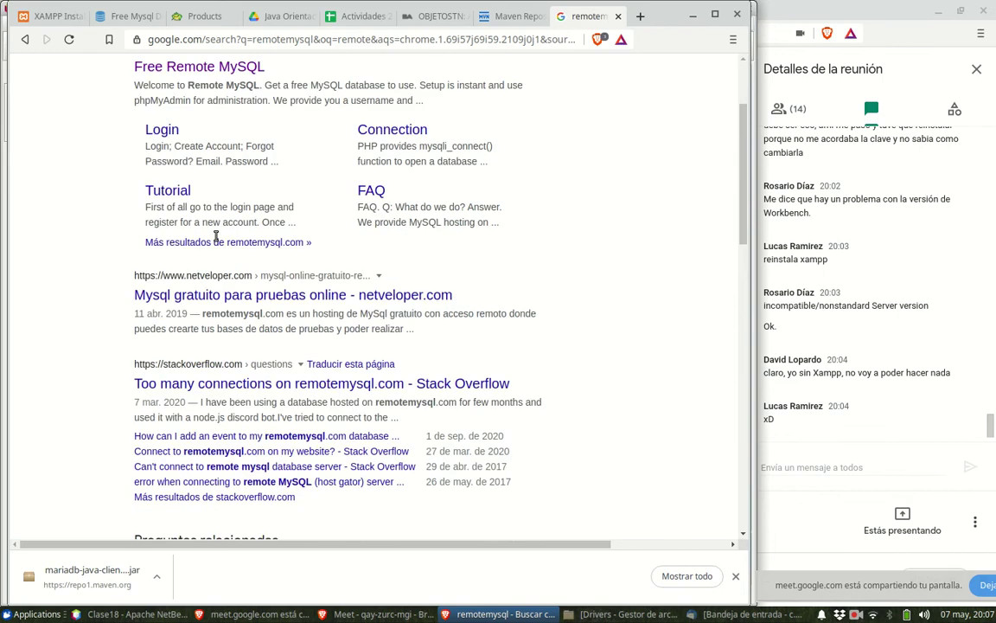
scroll(215, 235, "down", 5)
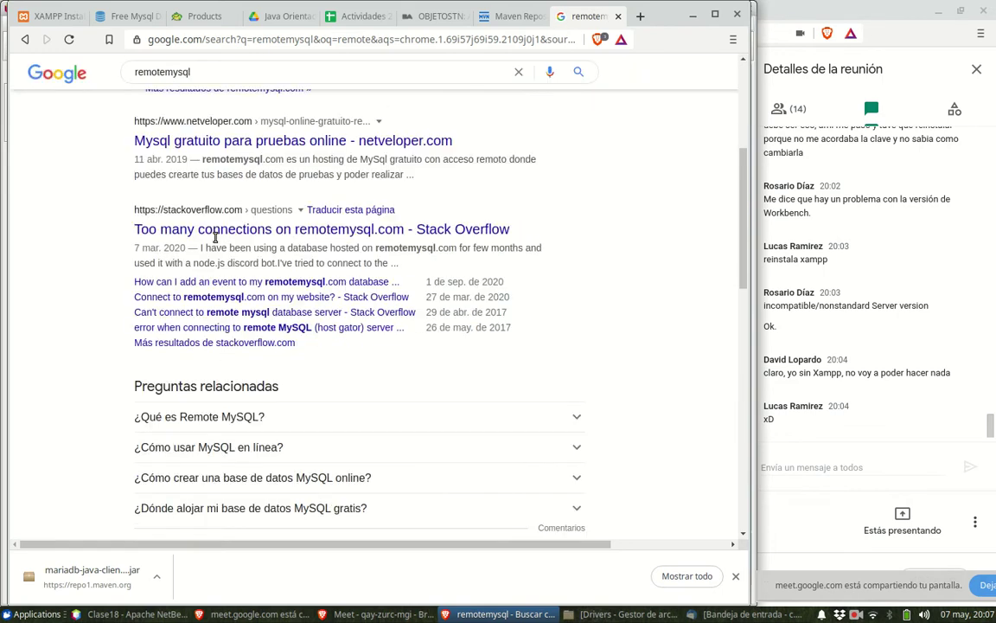
scroll(216, 242, "down", 8)
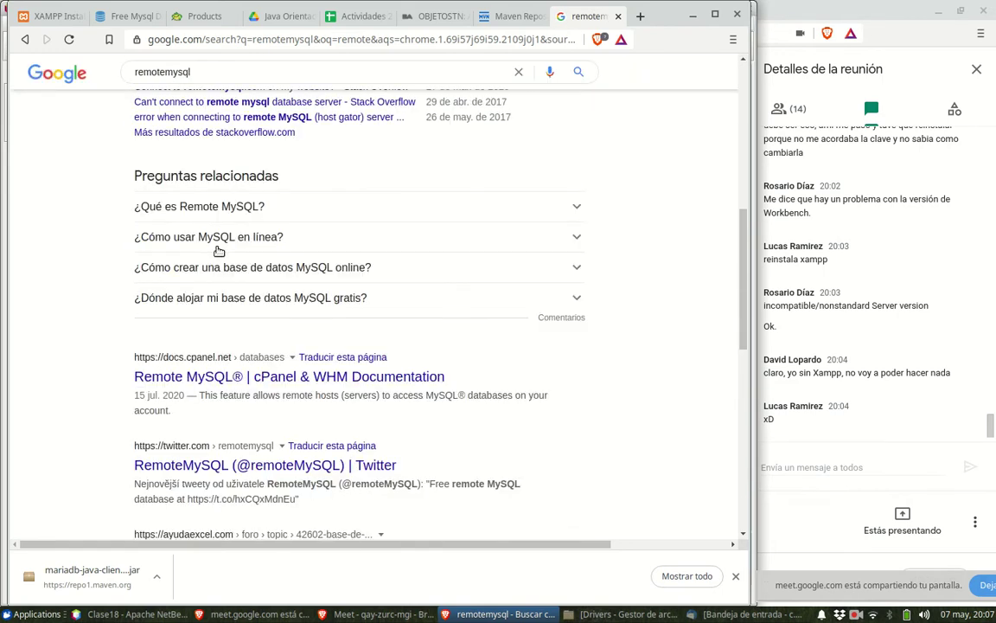
scroll(281, 284, "down", 3)
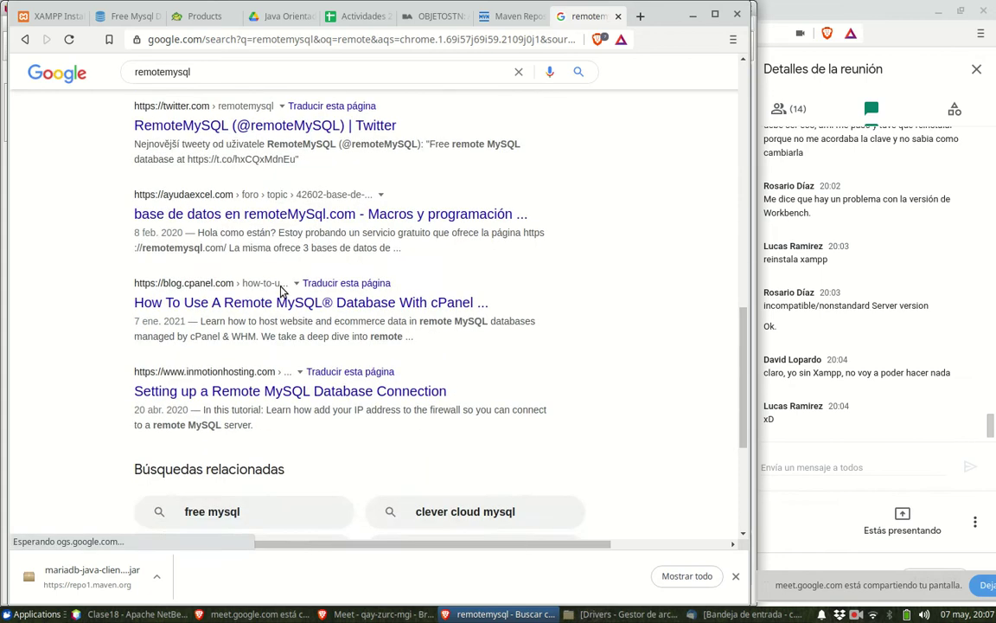
scroll(344, 288, "up", 12)
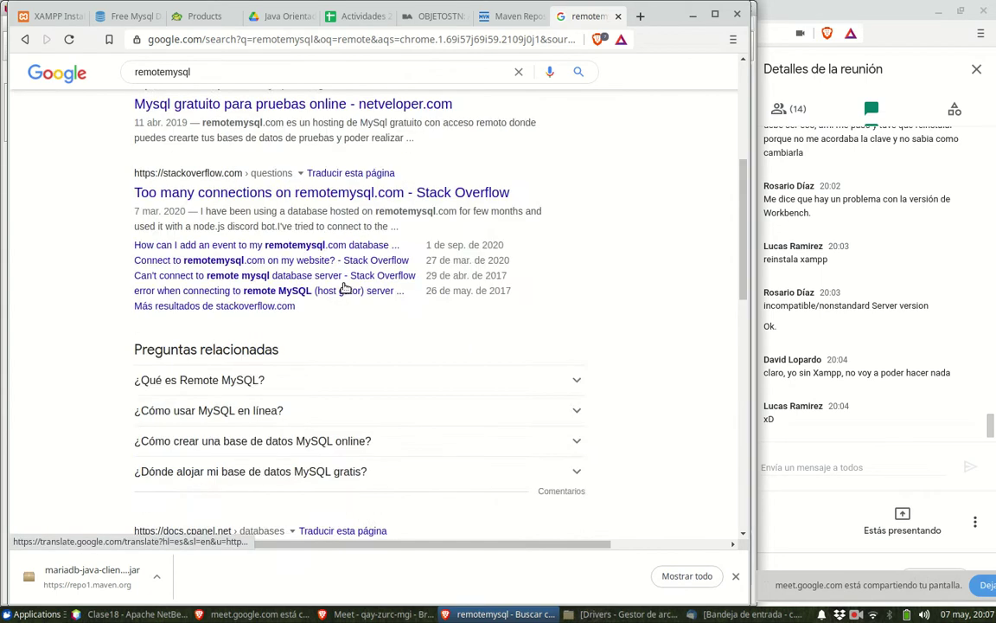
scroll(344, 288, "up", 8)
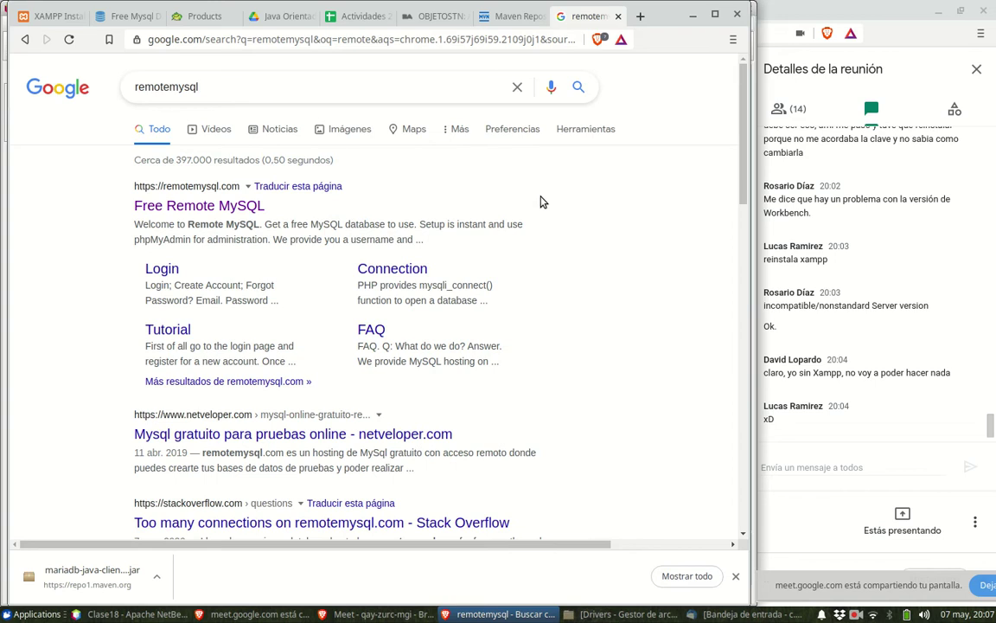
- Review the FreeDB.TECH page, then minimize the browser
left_click(125, 15)
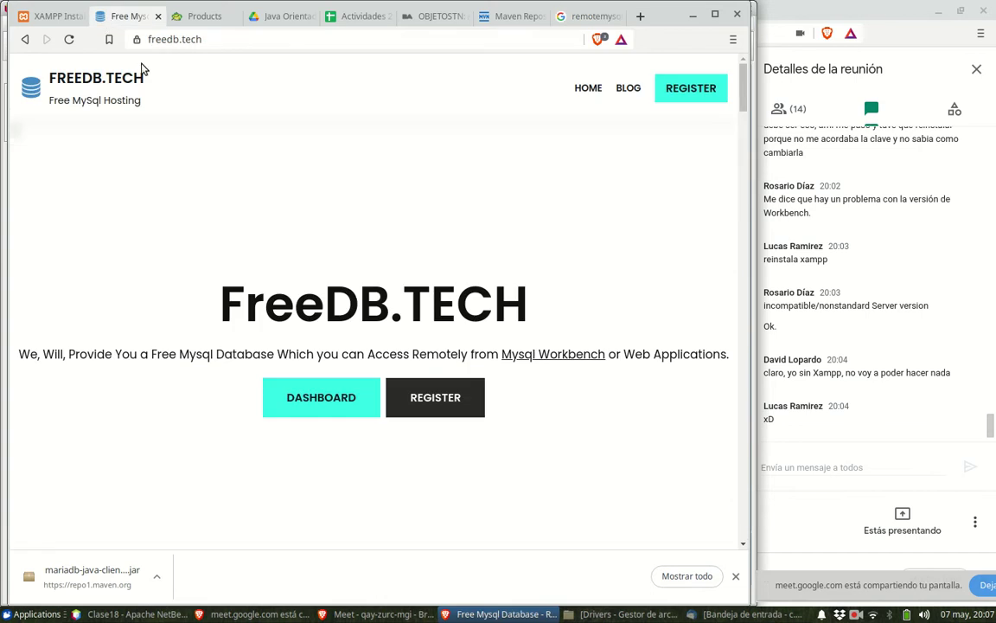
scroll(572, 284, "down", 3)
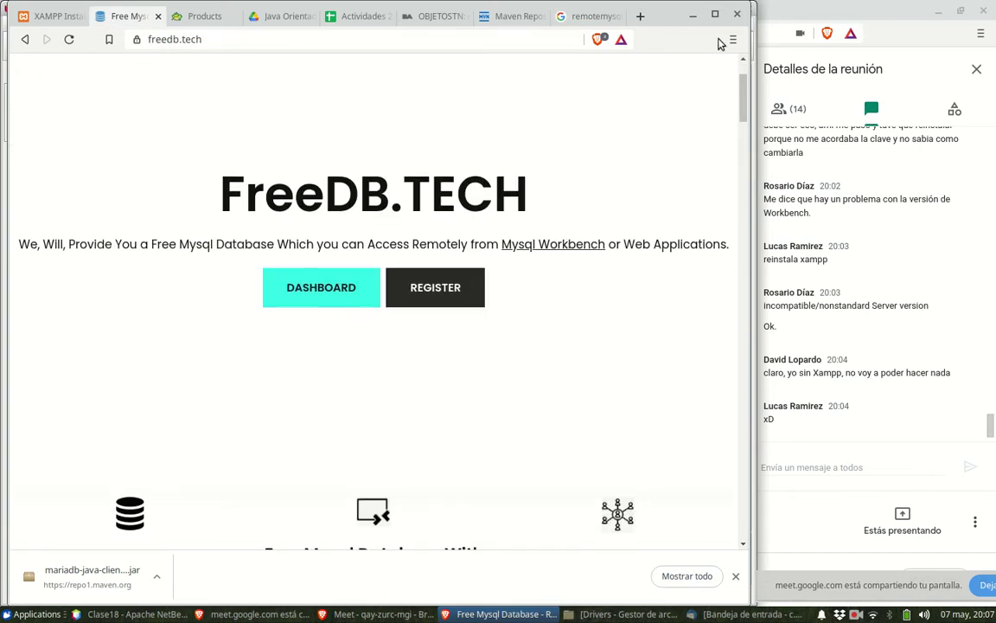
left_click(692, 15)
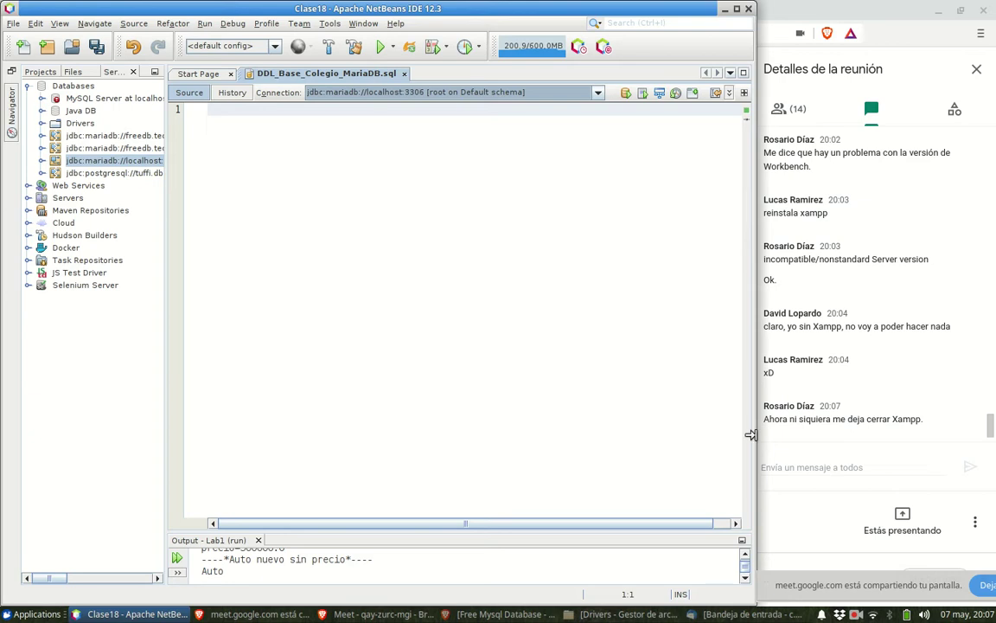
- Launch Gestor de archivos, browse into Dropbox/Base Remota, and open info.txt's context menu
left_click_drag(752, 435, 759, 436)
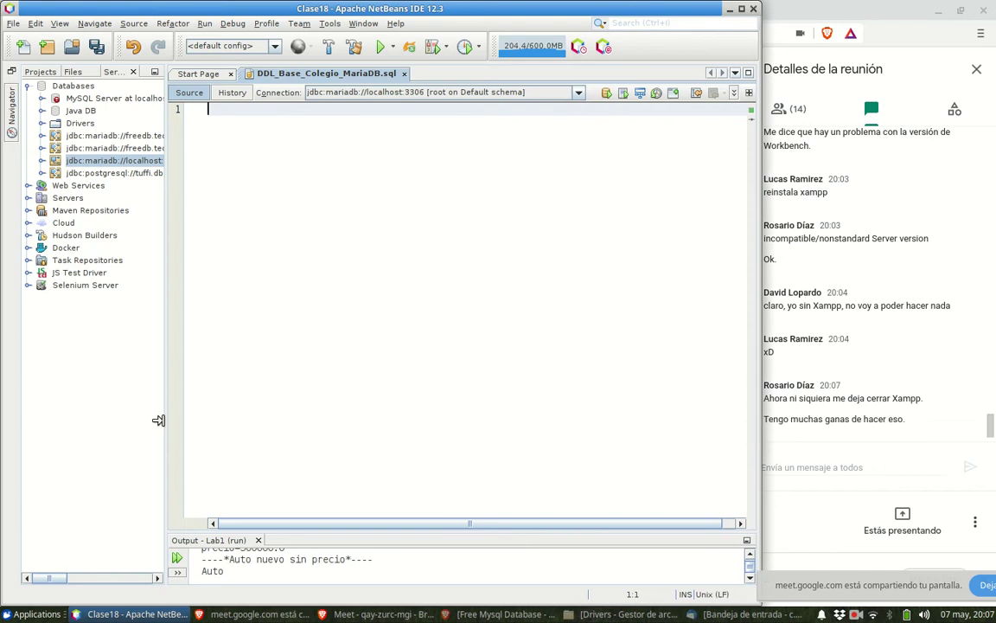
left_click_drag(163, 420, 139, 416)
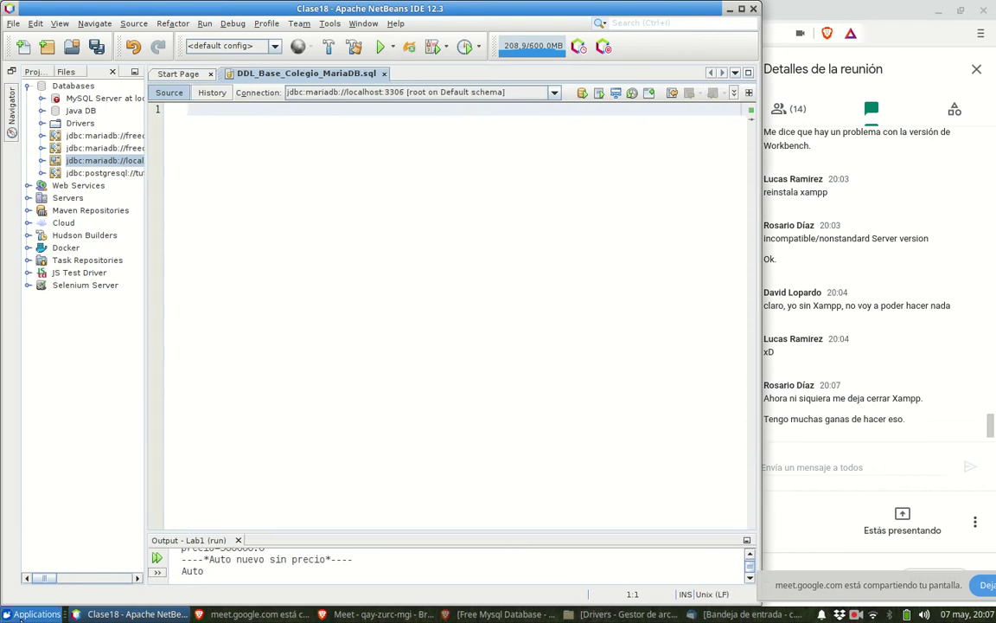
left_click(19, 617)
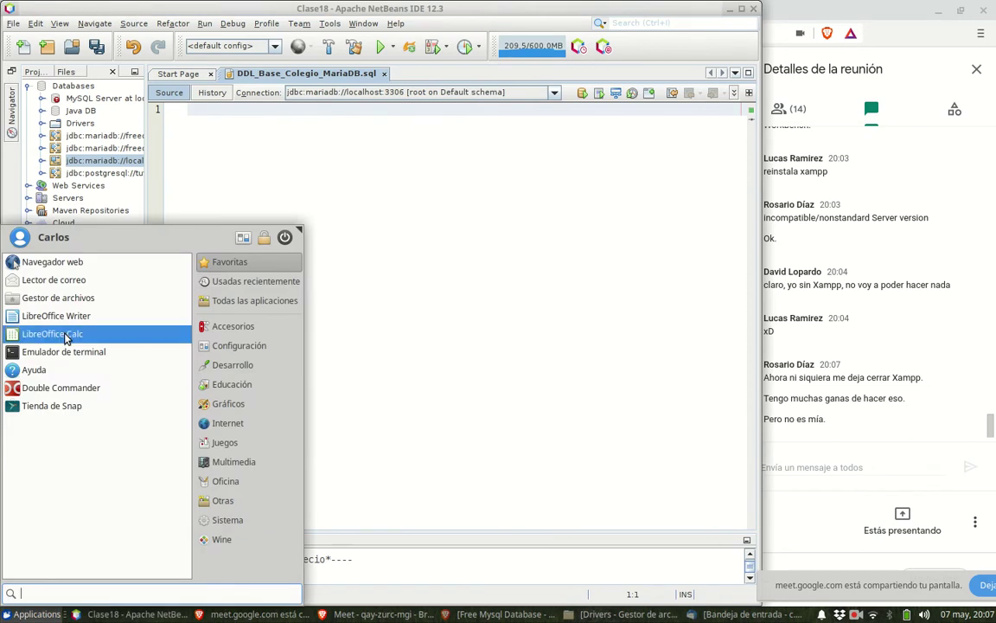
left_click(76, 297)
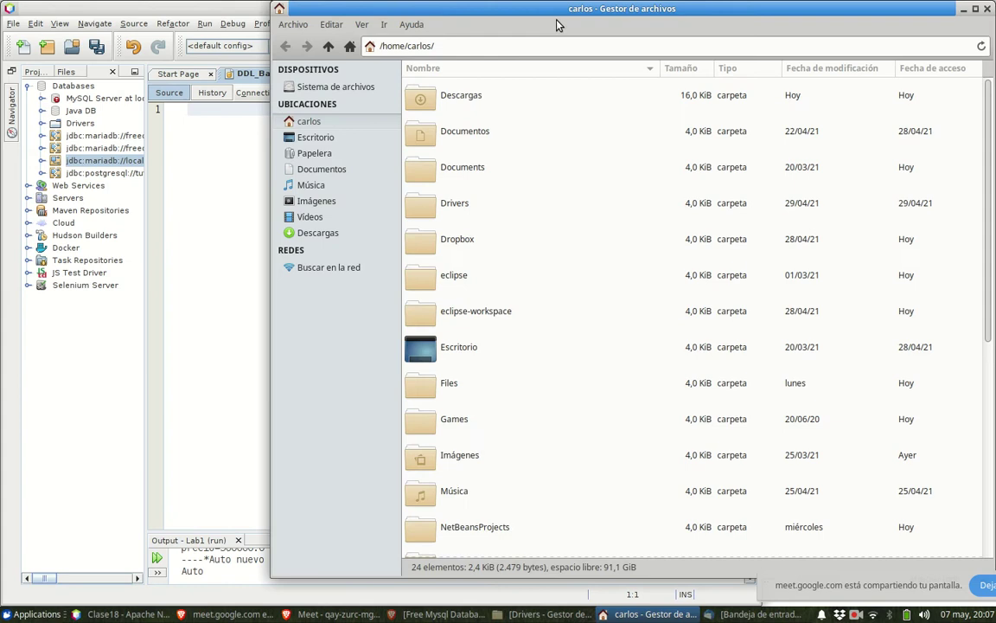
left_click_drag(539, 16, 280, 28)
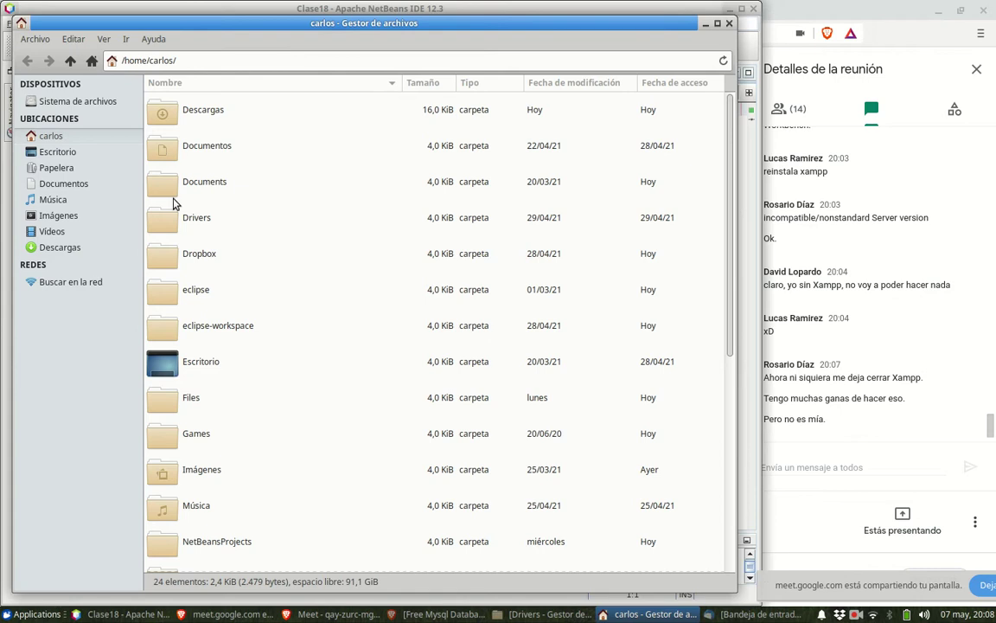
double_click(171, 257)
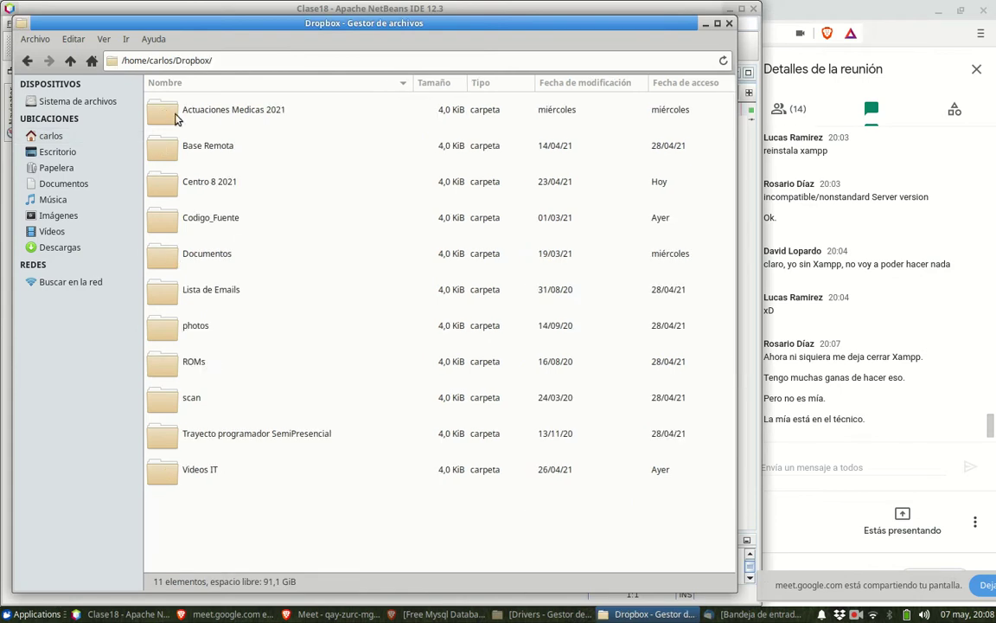
double_click(169, 149)
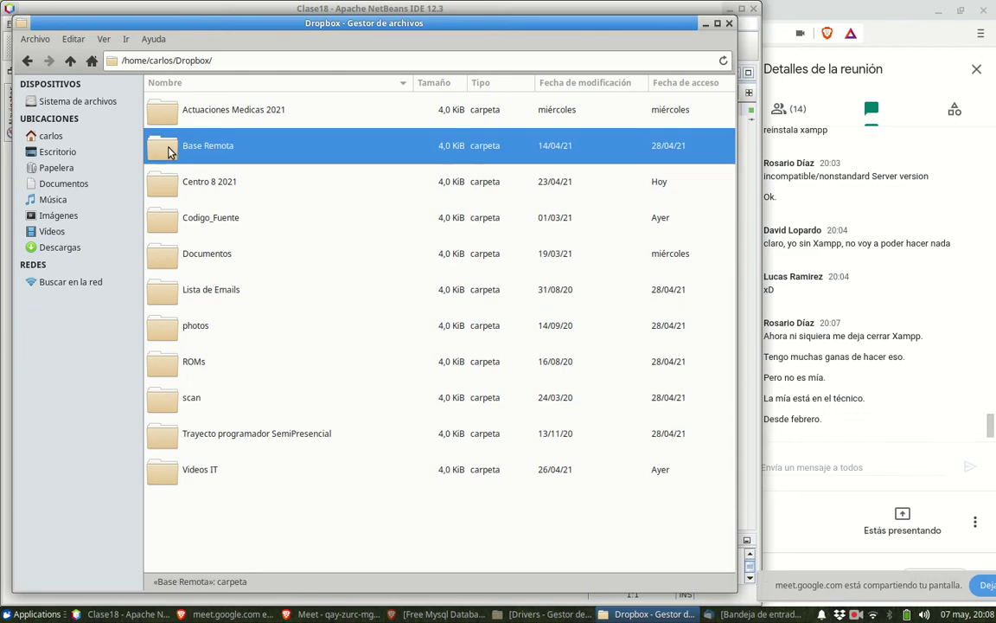
right_click(180, 118)
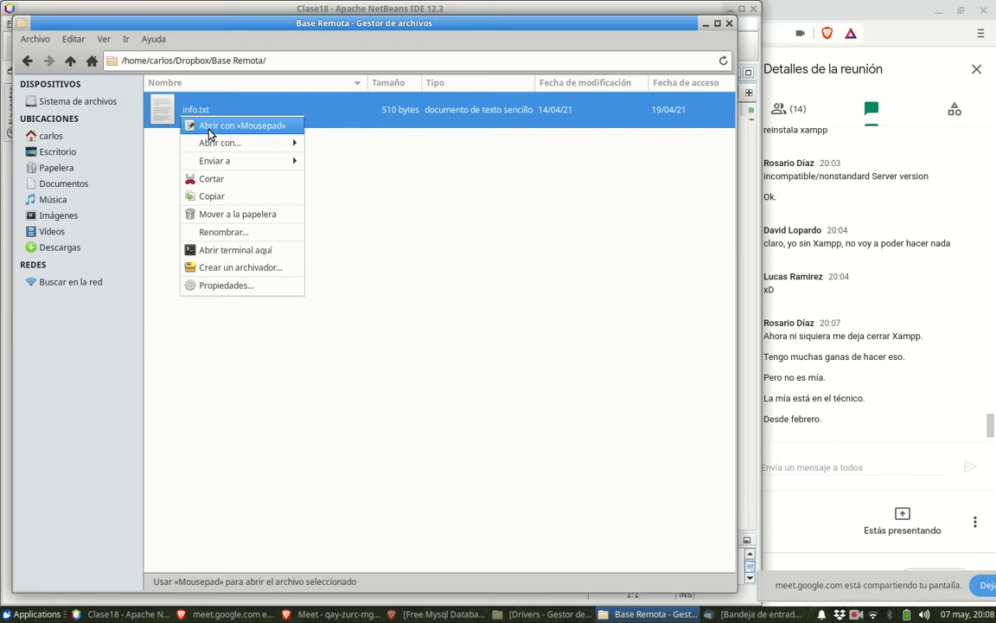
- Open info.txt in Geany, select the freedb.tech host-to-password lines, then minimize Geany
mouse_move(222, 142)
left_click(336, 162)
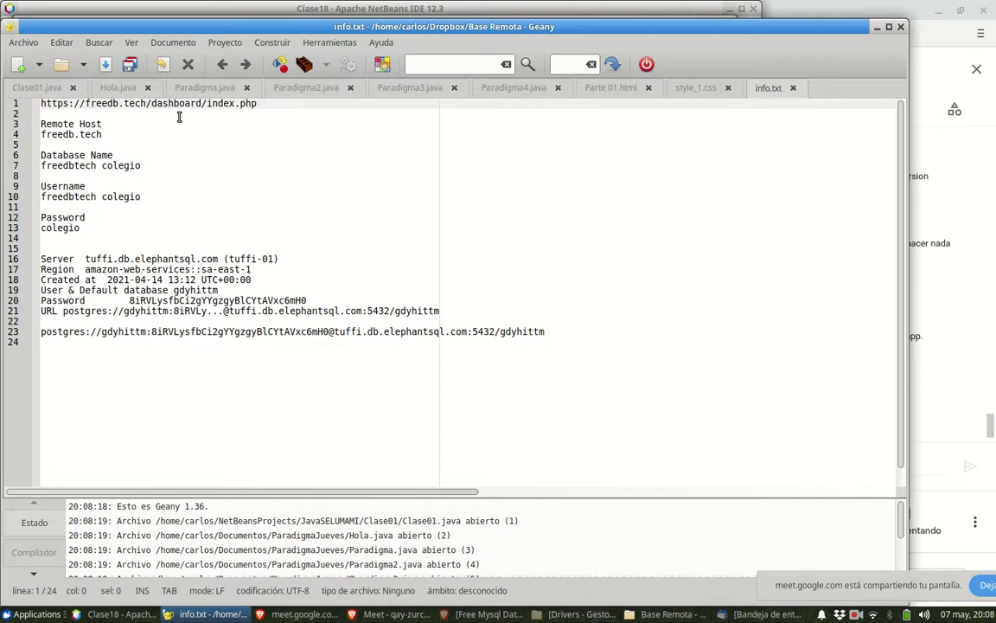
left_click_drag(108, 226, 21, 106)
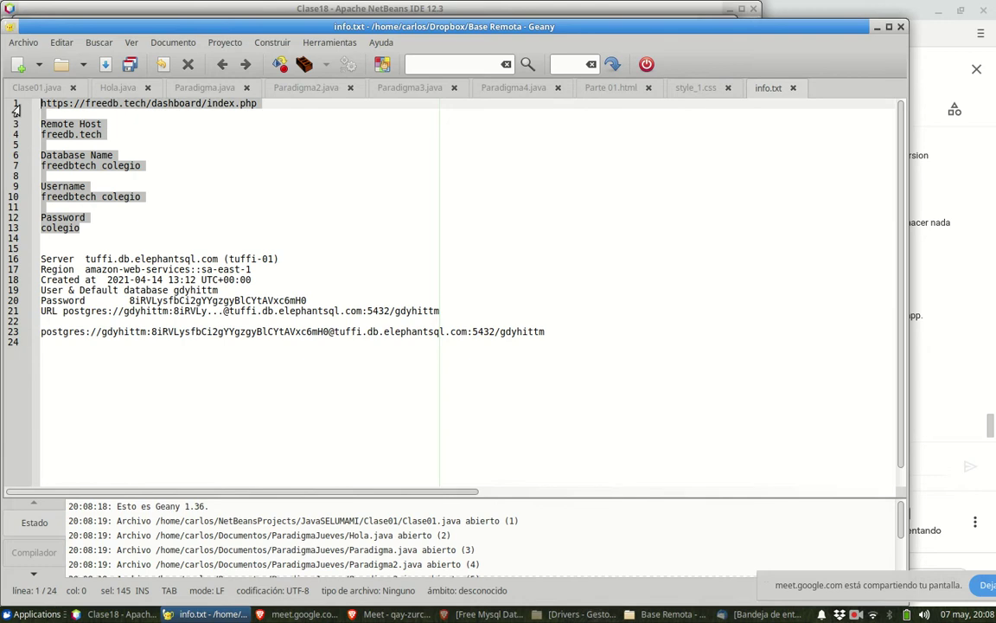
left_click(878, 30)
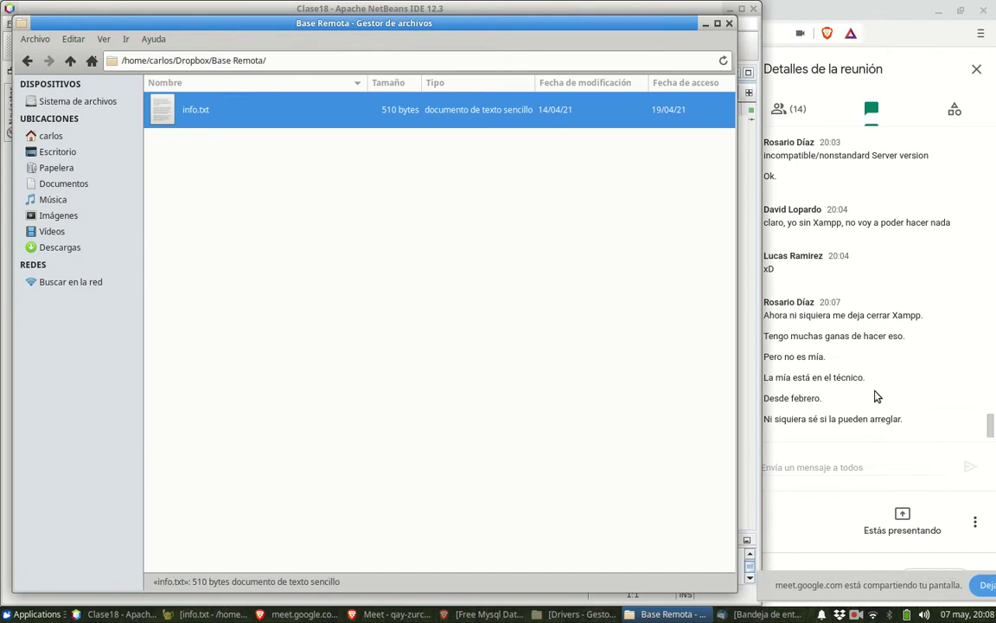
- Paste and send the freedb.tech connection details in the Meet chat, then return to NetBeans
left_click(875, 467)
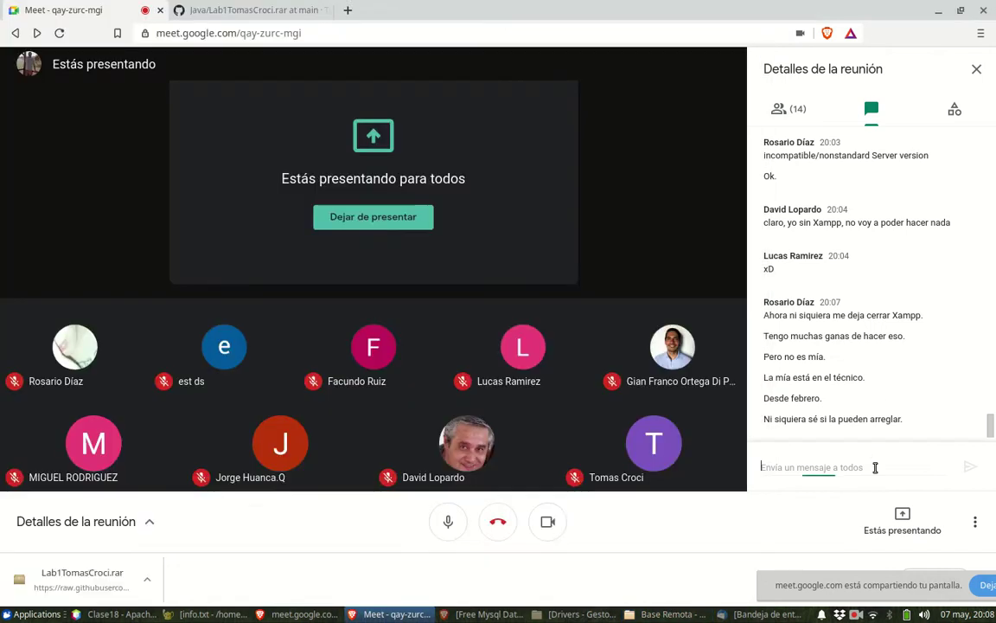
key("ctrl+v")
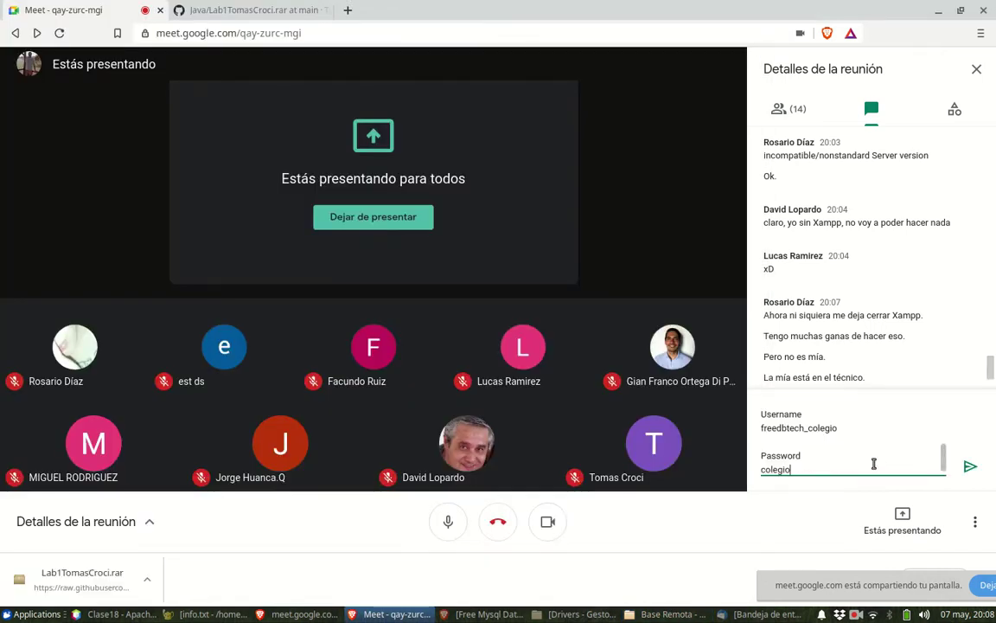
key("Return")
scroll(887, 407, "down", 5)
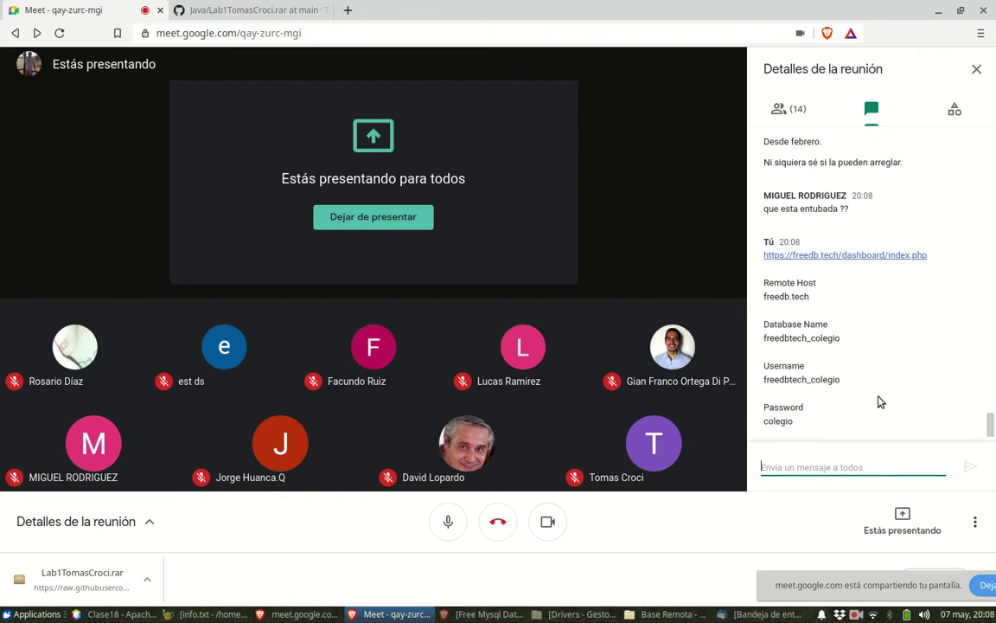
scroll(878, 402, "down", 1)
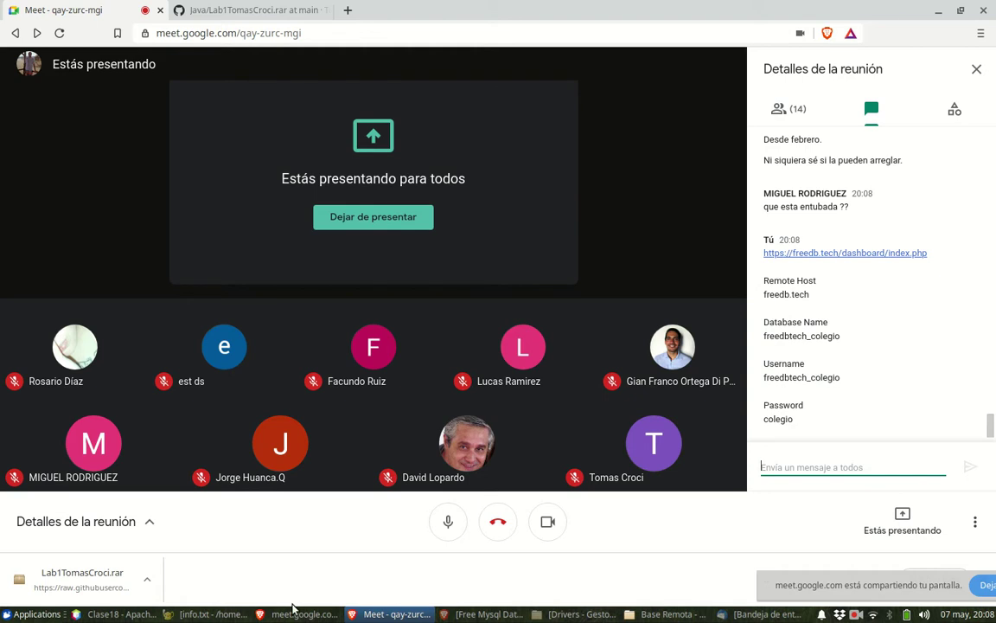
left_click(461, 616)
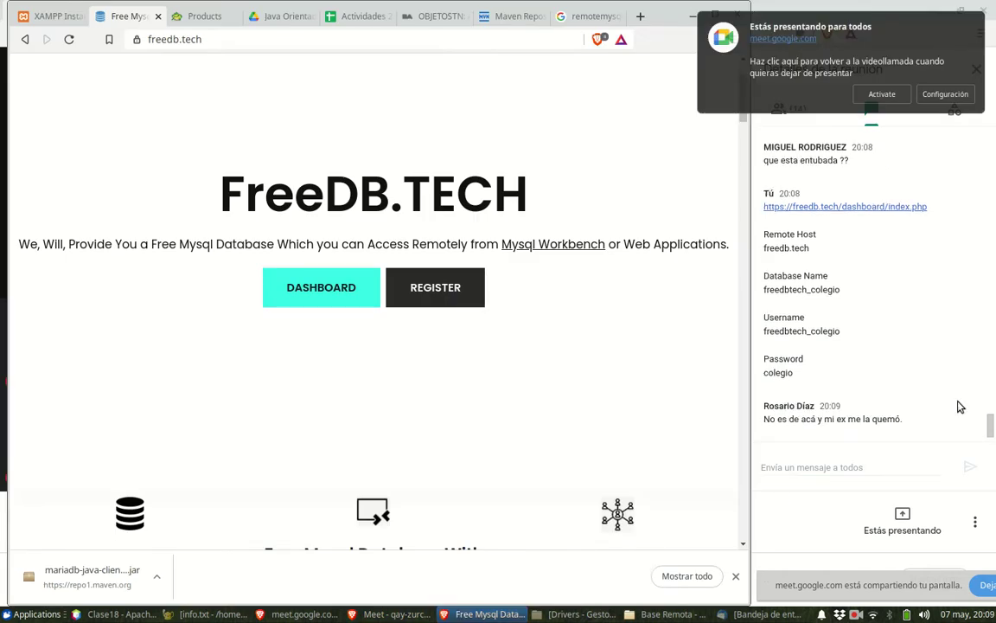
left_click(803, 421)
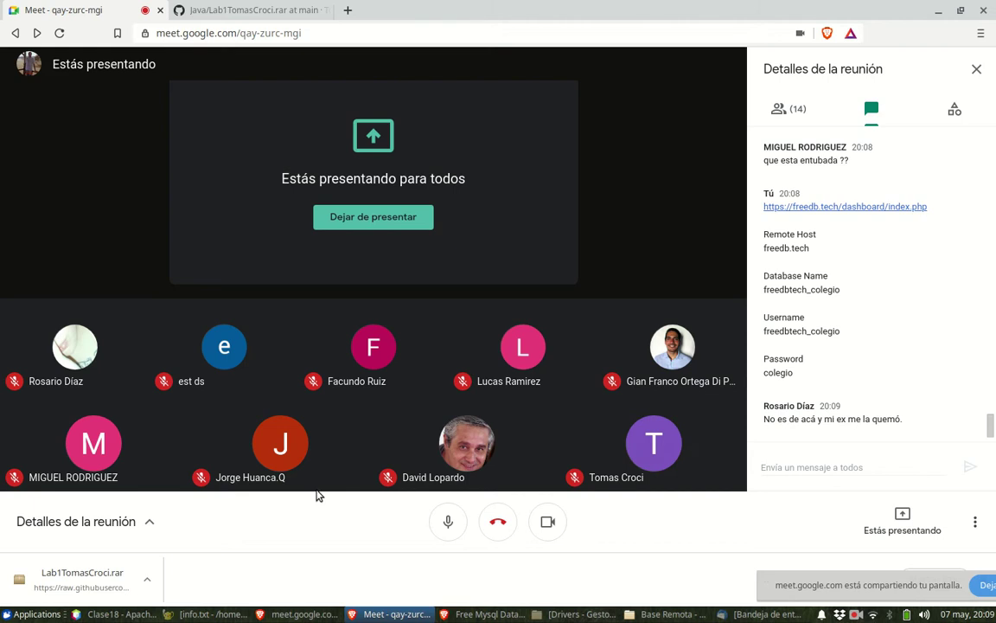
left_click(117, 615)
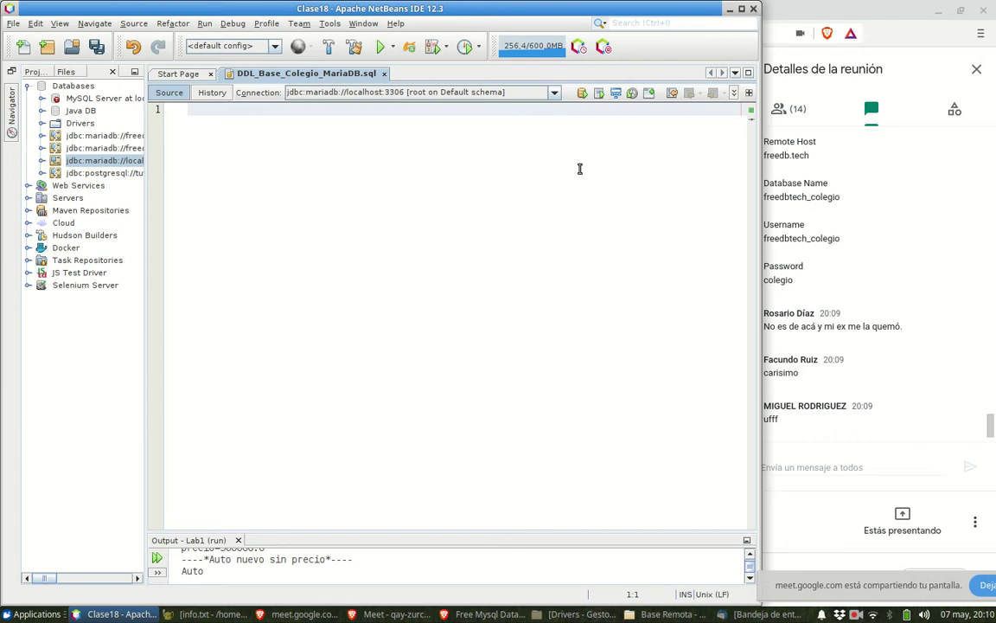
- Paste the freedb.tech connection details into the empty DDL_Base_Colegio_MariaDB.sql editor
key("ctrl+v")
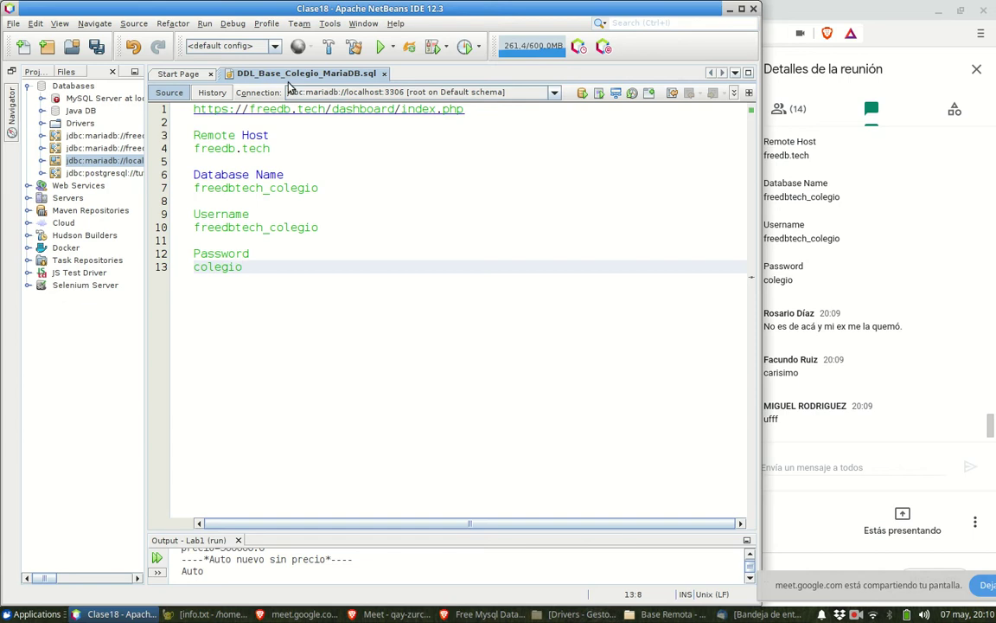
- Wrap the pasted connection notes in a /* */ comment block
left_click(195, 109)
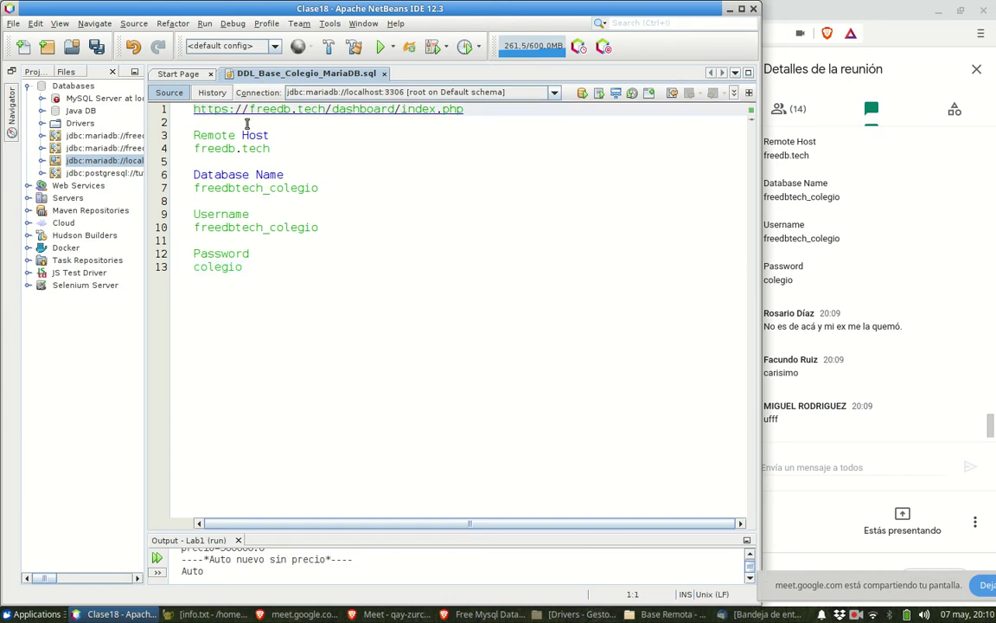
key("Return")
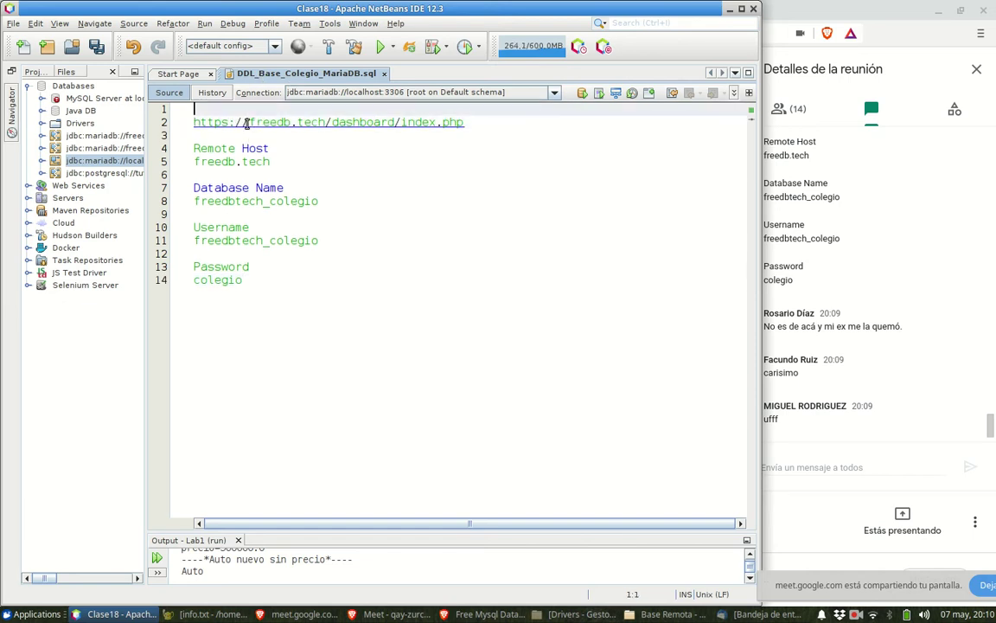
type("/*")
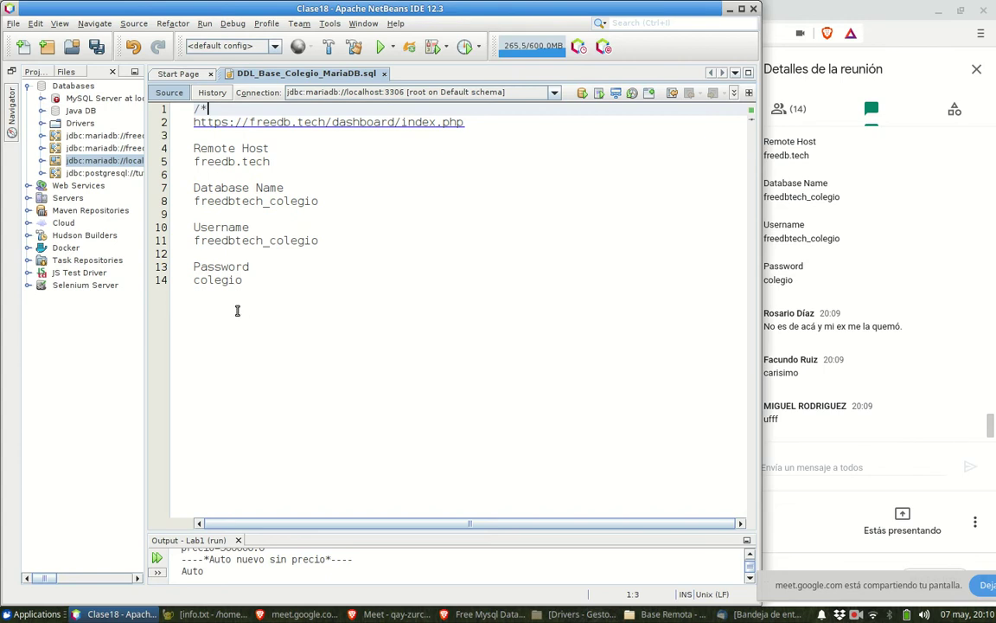
left_click(234, 305)
key("End")
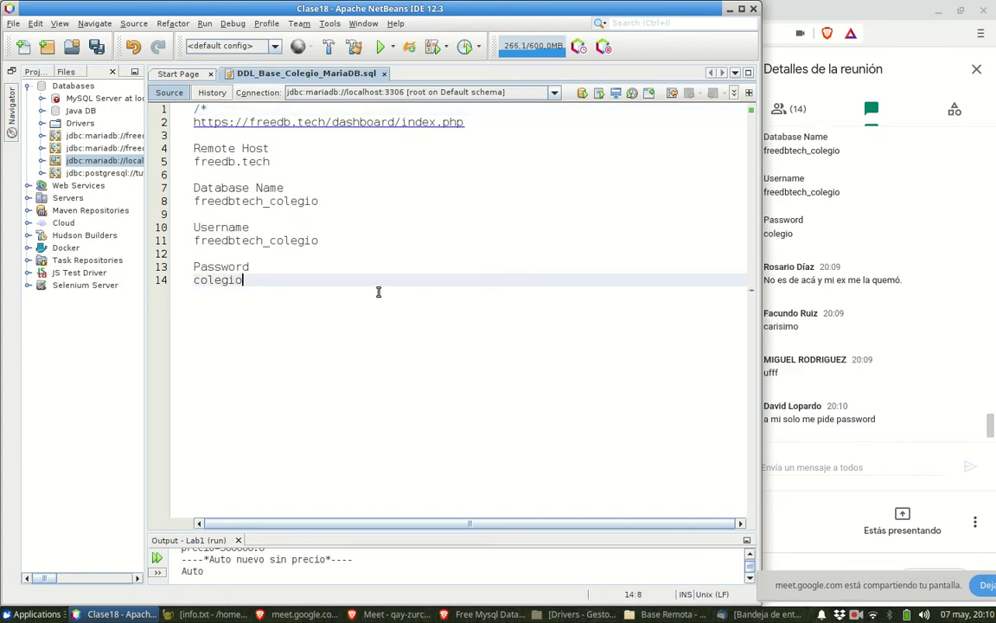
key("Return")
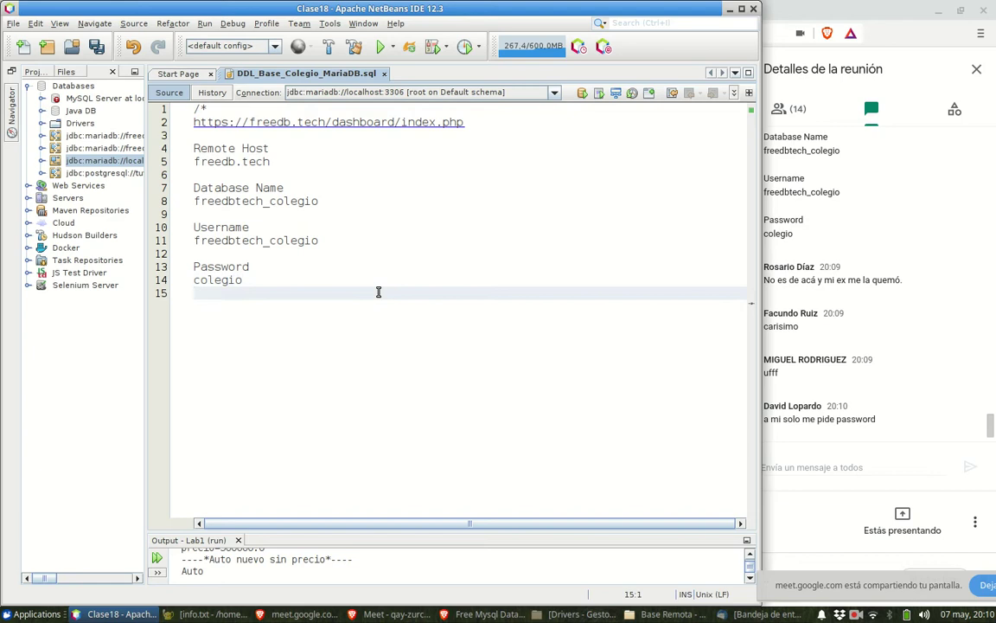
type("*/")
- Indent the commented note lines and select the dashboard URL on line 2
left_click_drag(243, 279, 170, 127)
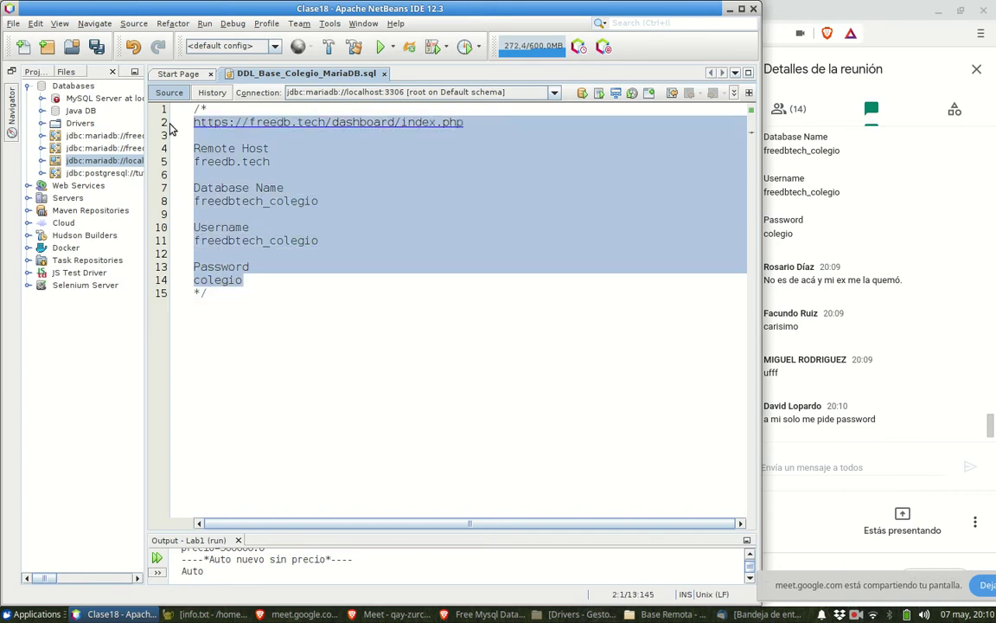
key("Tab")
left_click(304, 286)
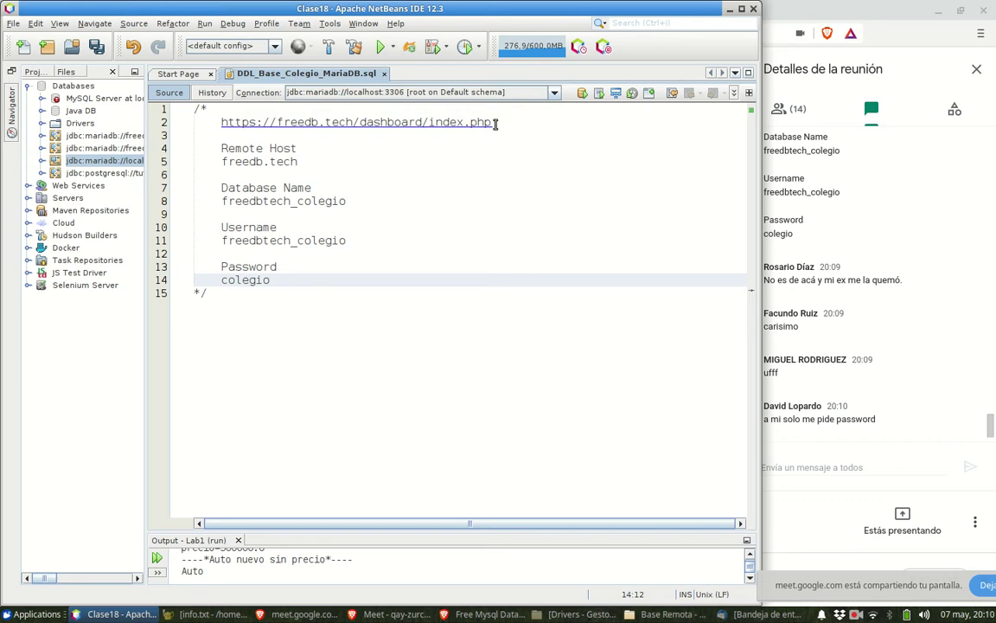
left_click_drag(491, 122, 220, 122)
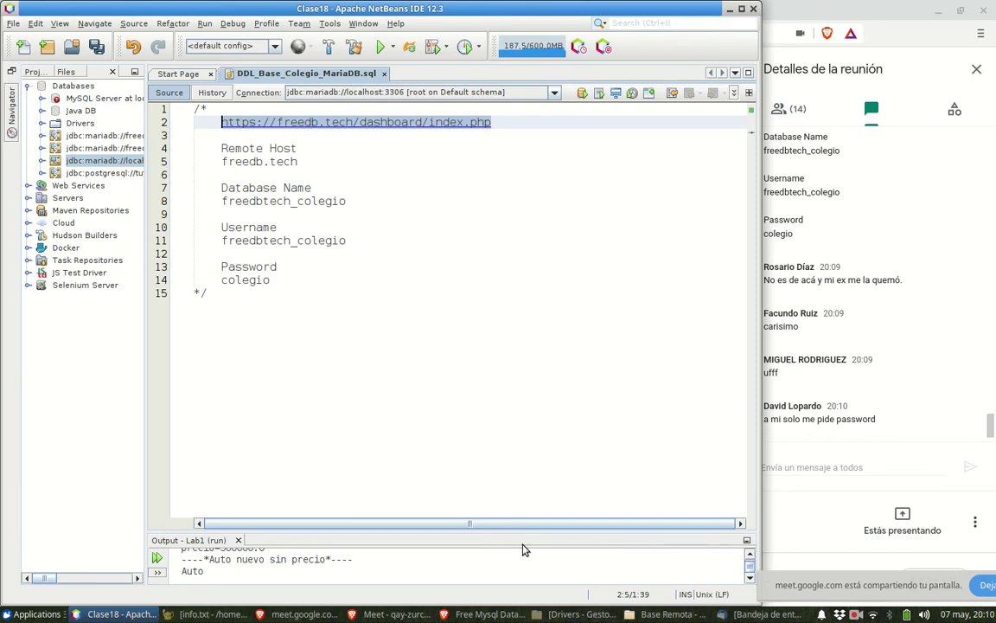
left_click(497, 614)
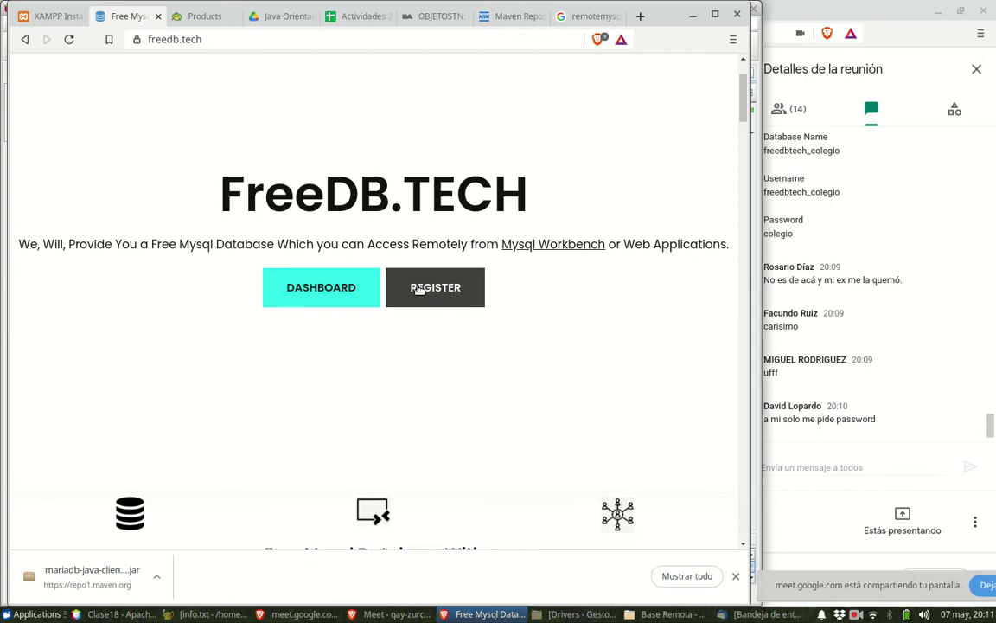
- Show Google's remotemysql search results in Brave
left_click(571, 17)
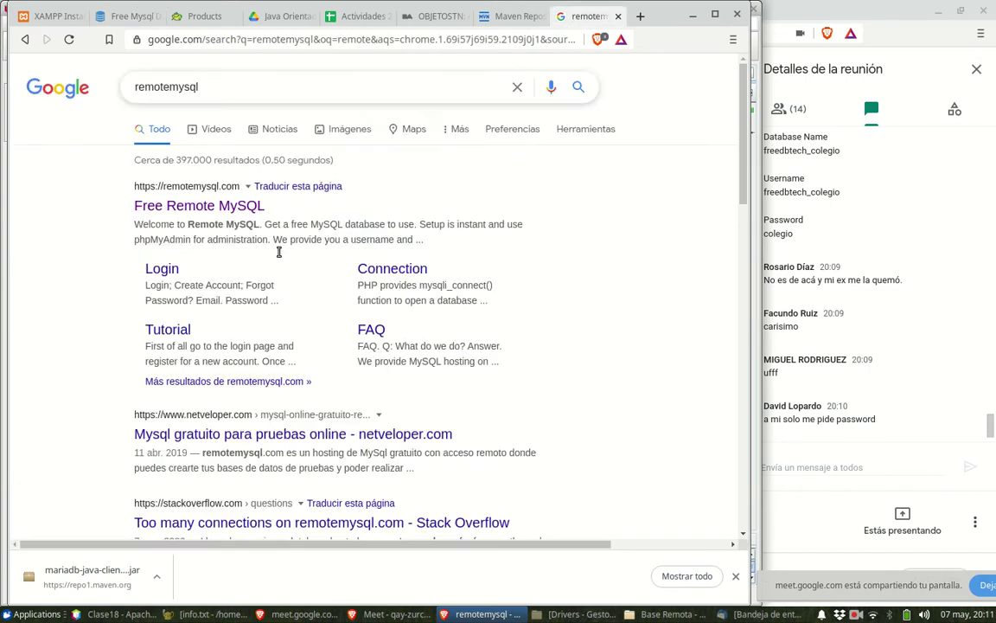
scroll(245, 318, "down", 3)
scroll(401, 303, "up", 2)
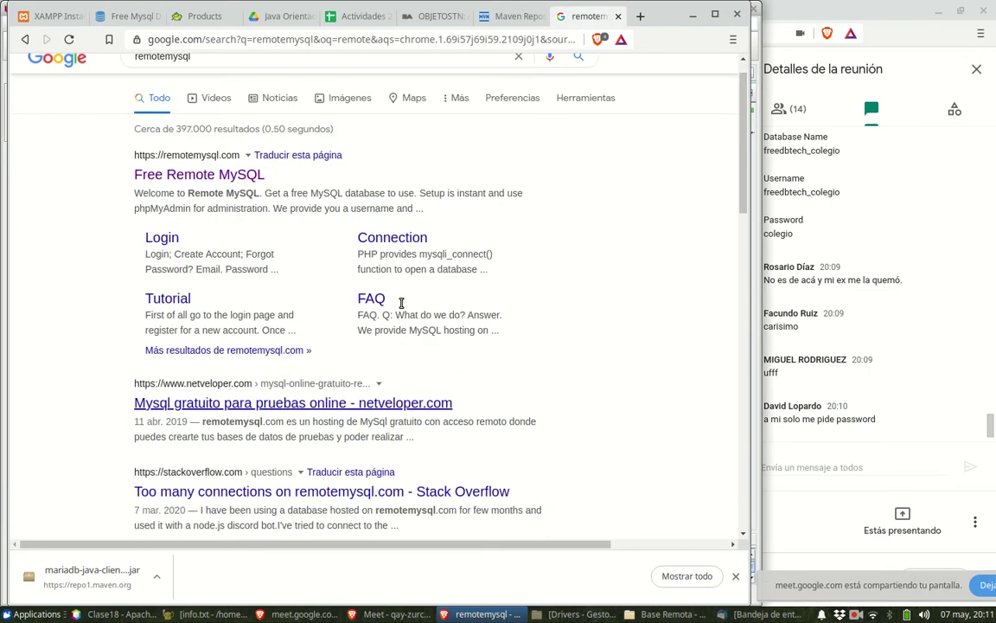
scroll(401, 302, "up", 1)
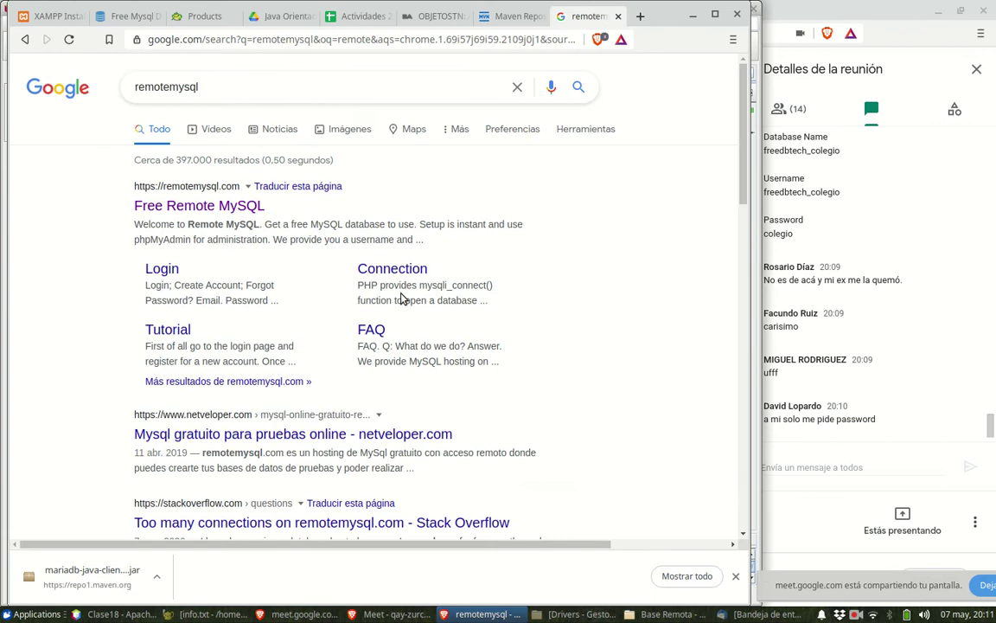
- Minimize Brave and widen the Services panel until full JDBC connection names are readable
left_click(693, 16)
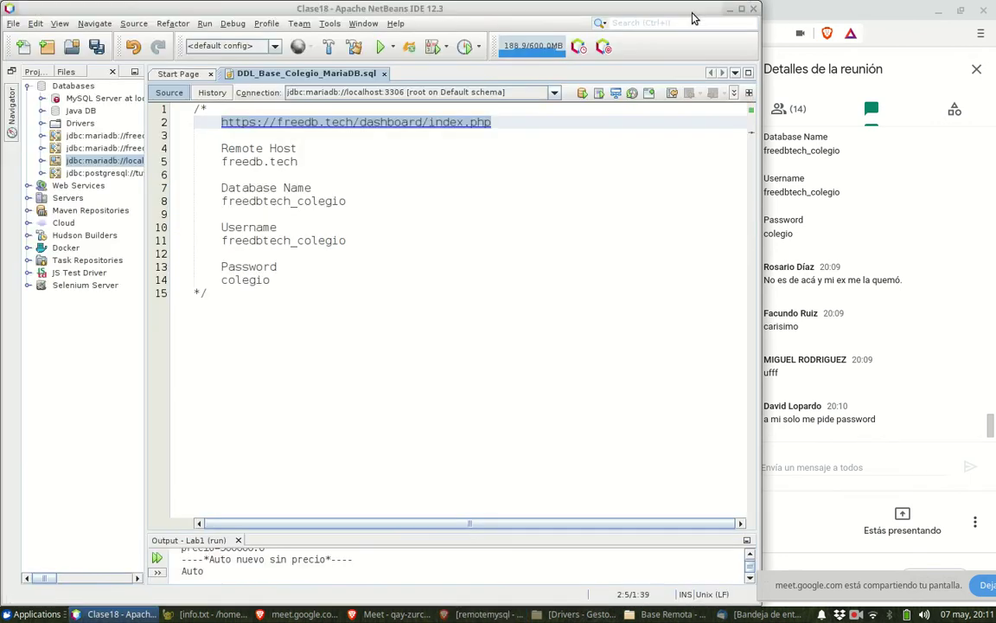
left_click(289, 279)
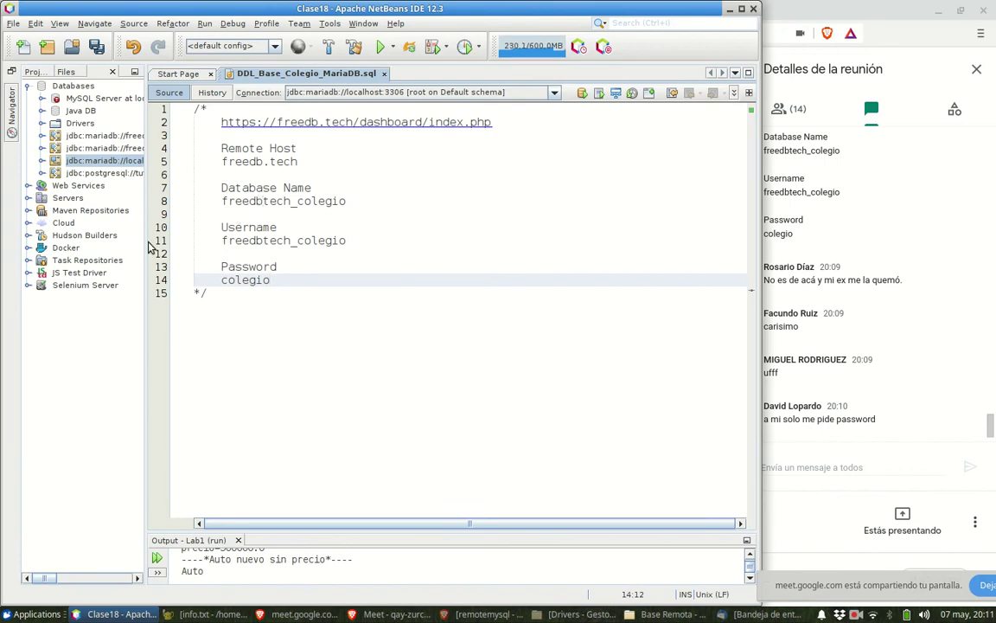
left_click_drag(144, 247, 170, 240)
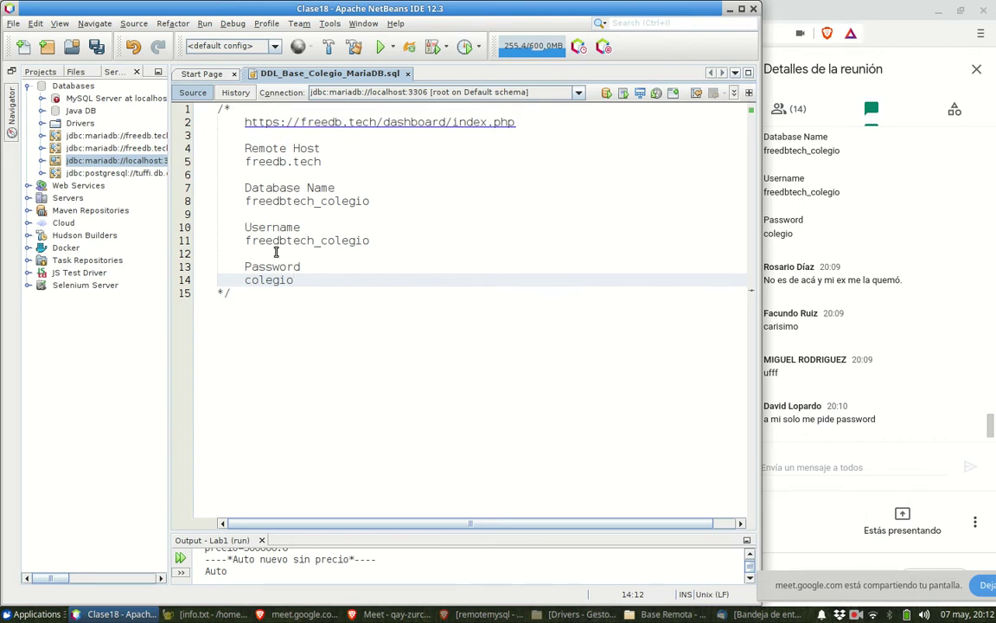
left_click(153, 226)
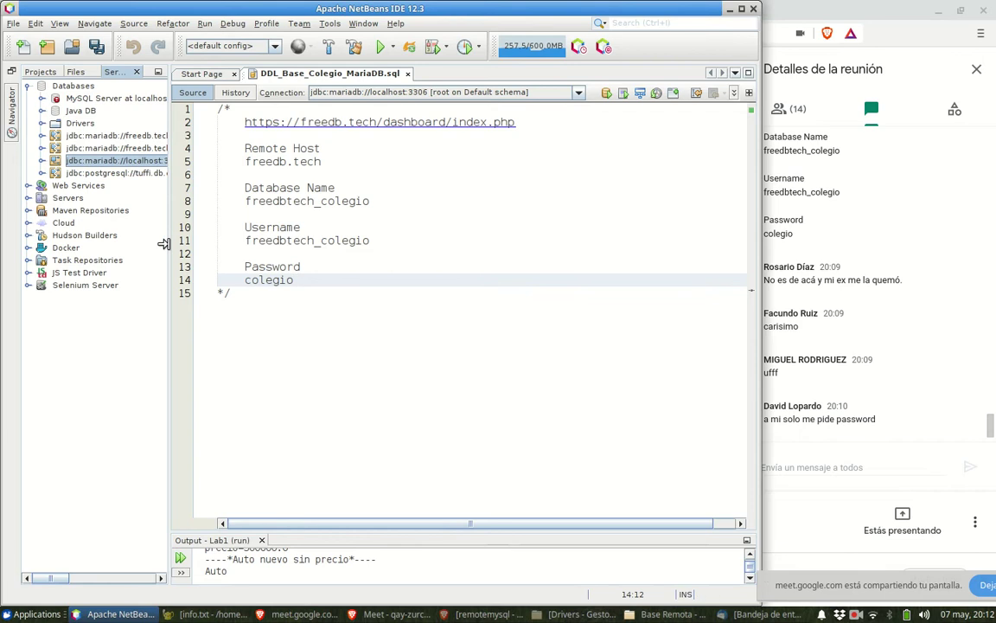
mouse_move(170, 246)
left_mouse_down()
mouse_move(258, 241)
mouse_move(186, 242)
left_mouse_up()
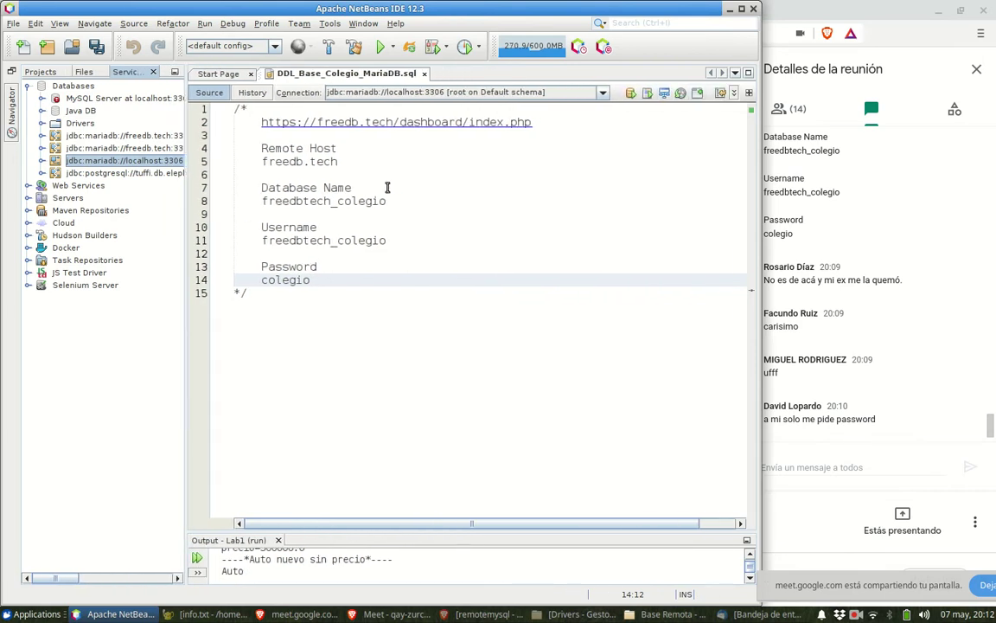
left_click(556, 95)
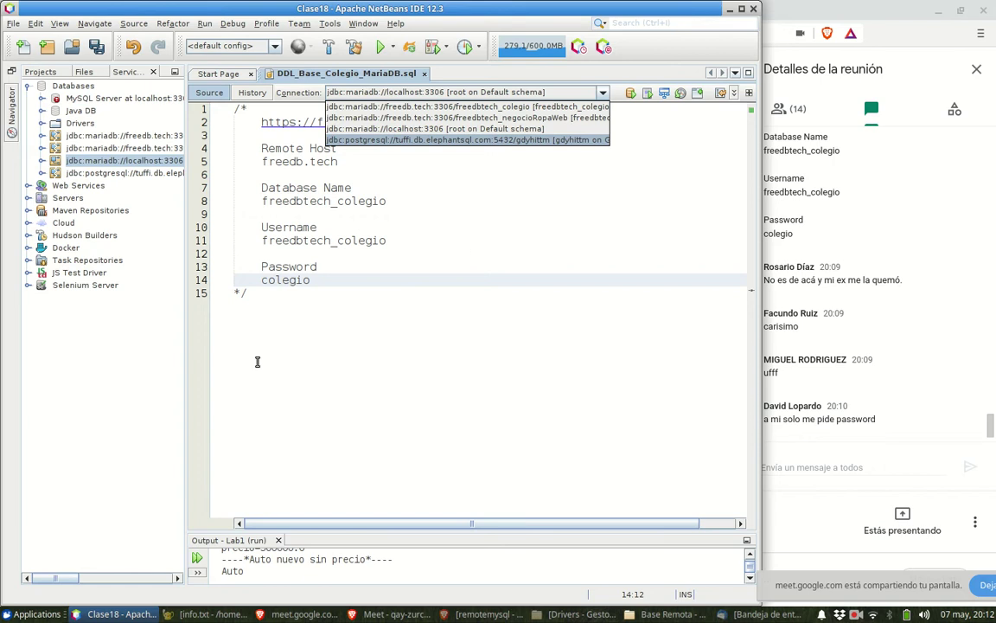
left_click(202, 320)
left_click_drag(188, 321, 310, 296)
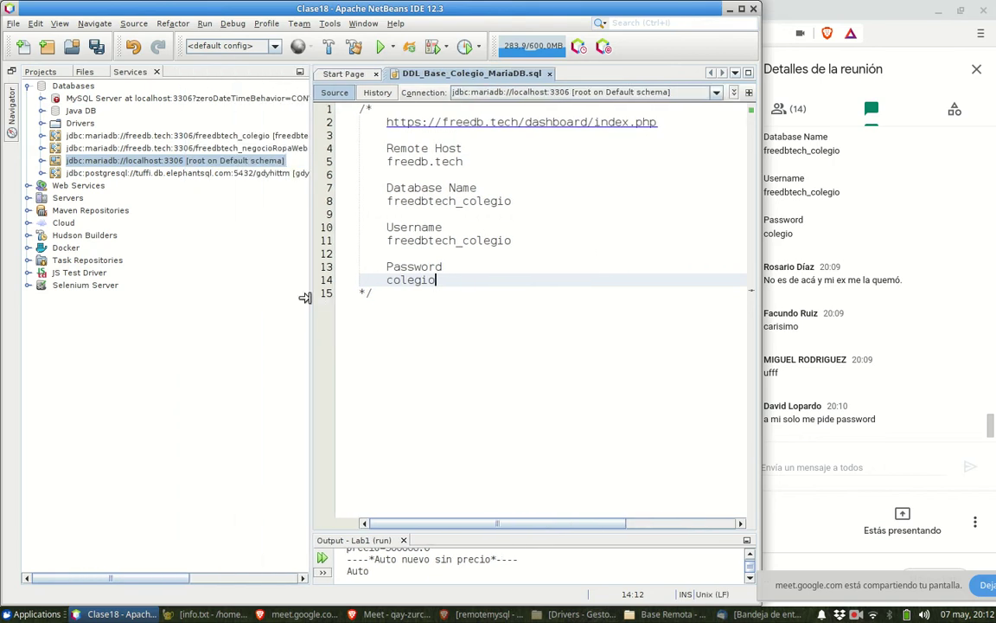
- Delete the old freedbtech_colegio connection from the Services panel
left_click(228, 136)
right_click(227, 136)
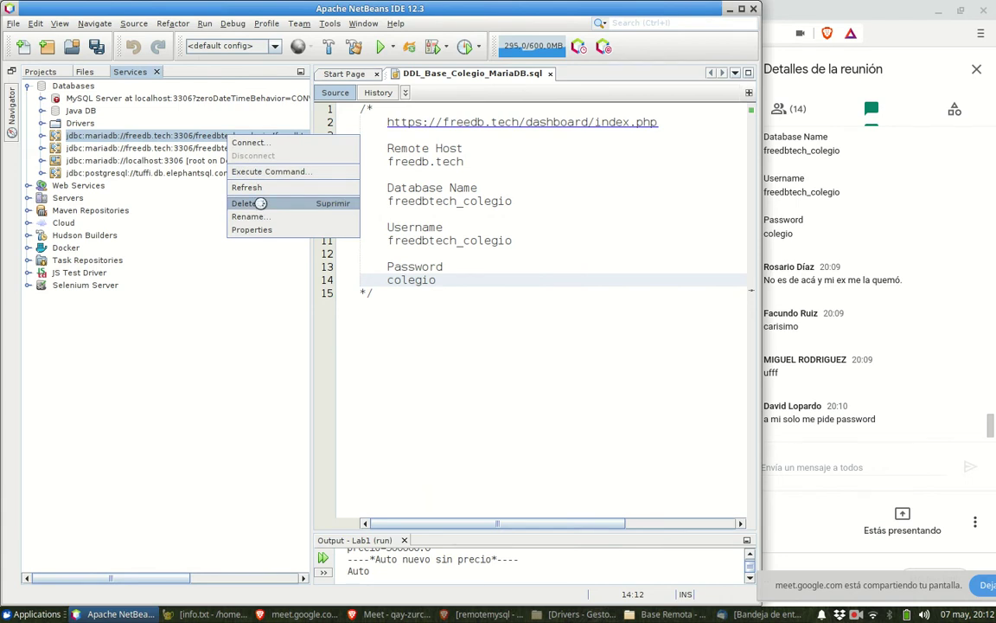
left_click(261, 204)
left_click(524, 328)
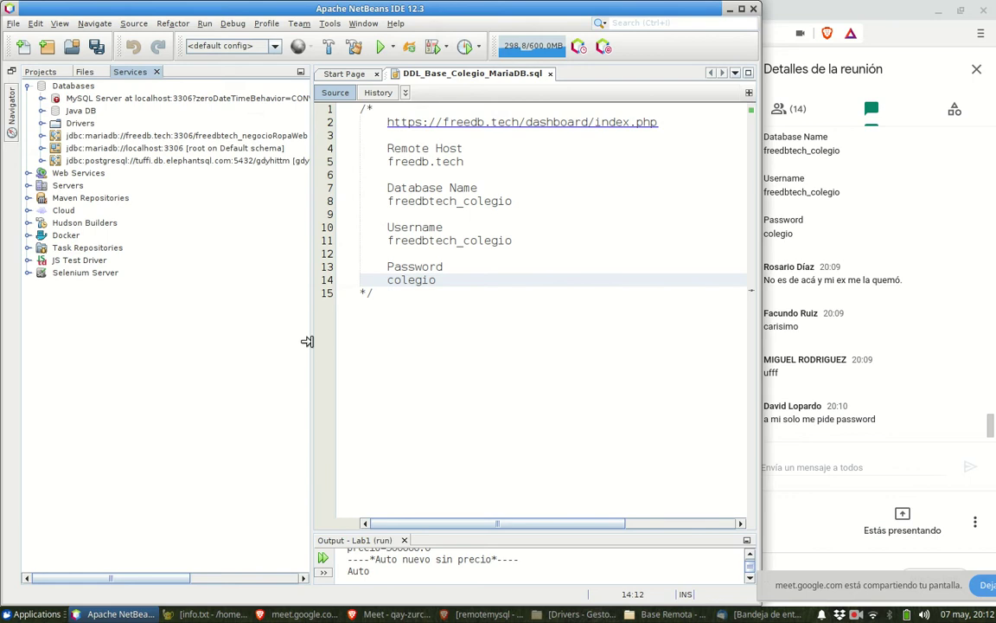
left_click_drag(308, 340, 180, 335)
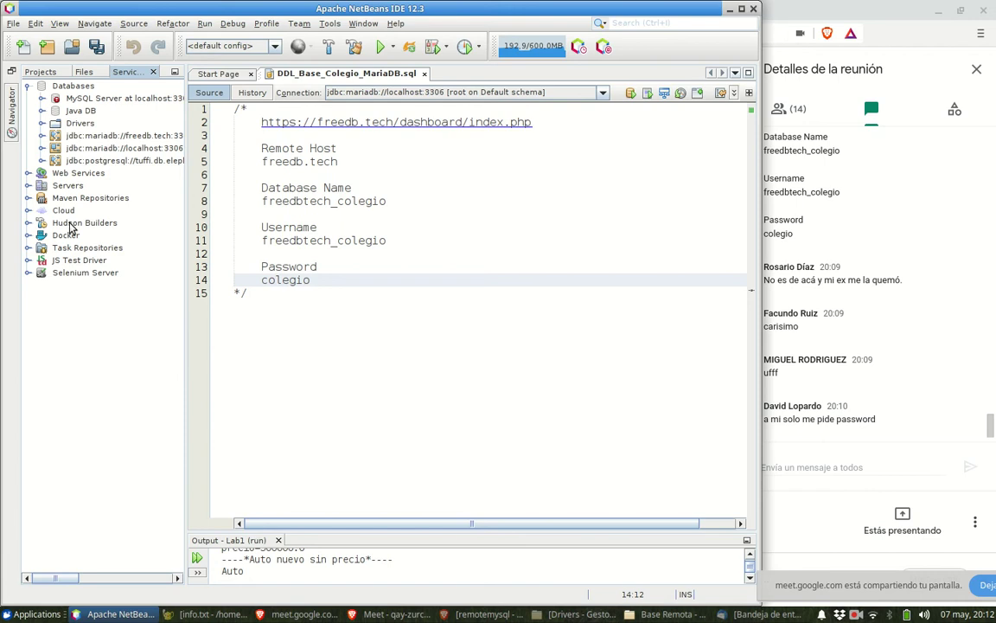
- Start a new database connection with the MariaDB (MySQL-compatible) driver
left_click(74, 86)
right_click(77, 89)
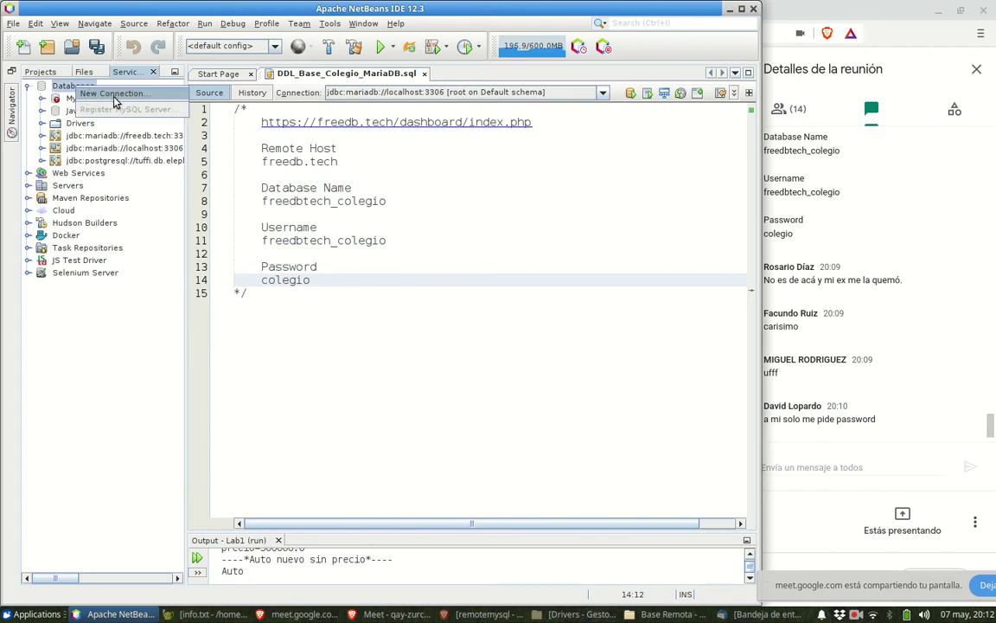
left_click(104, 93)
left_click_drag(231, 163, 163, 162)
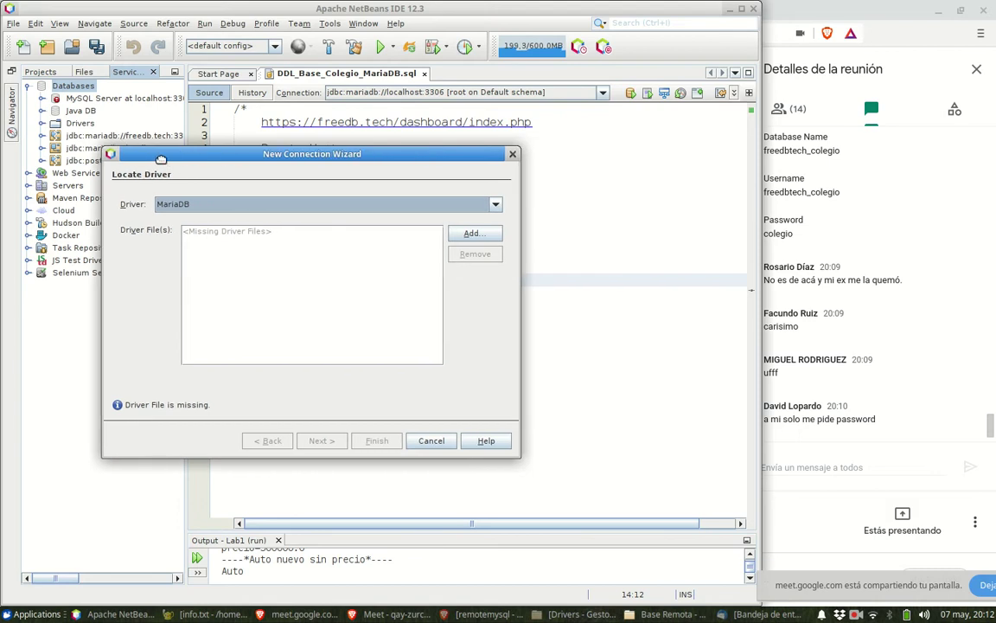
left_click(244, 208)
left_click(245, 236)
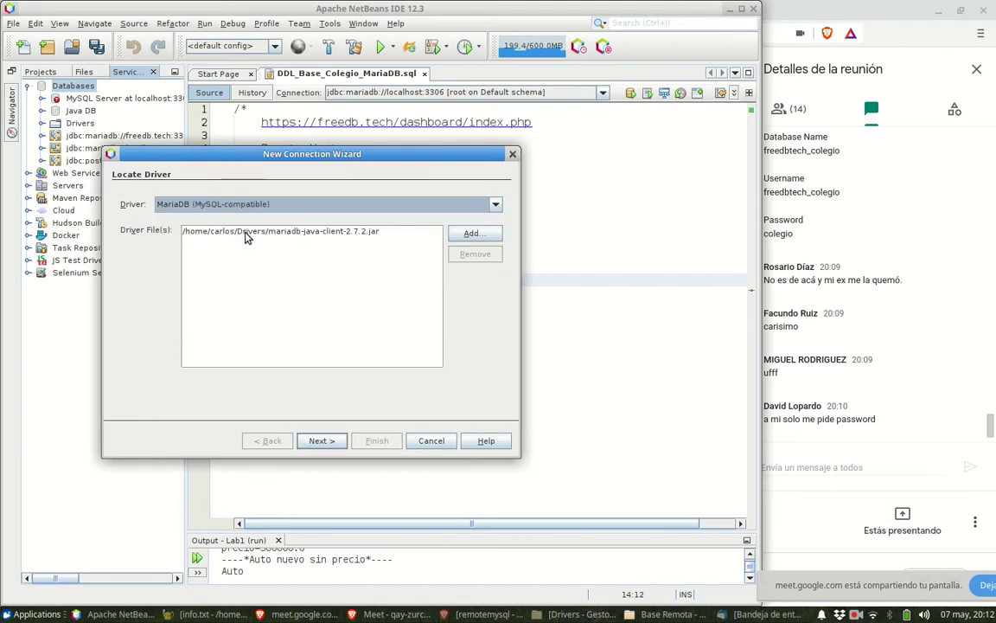
left_click(320, 440)
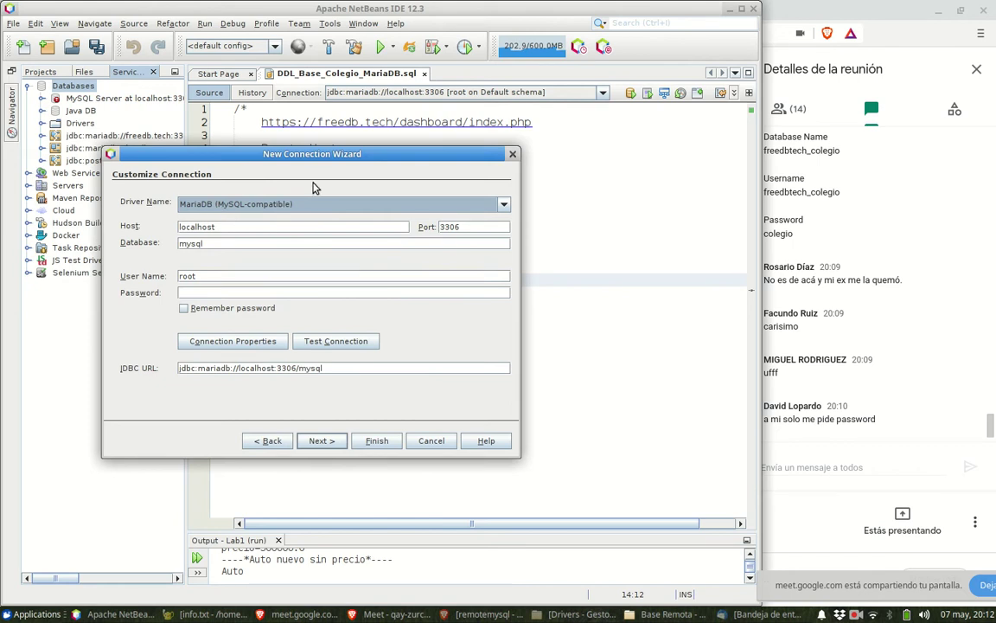
left_click_drag(319, 148, 319, 120)
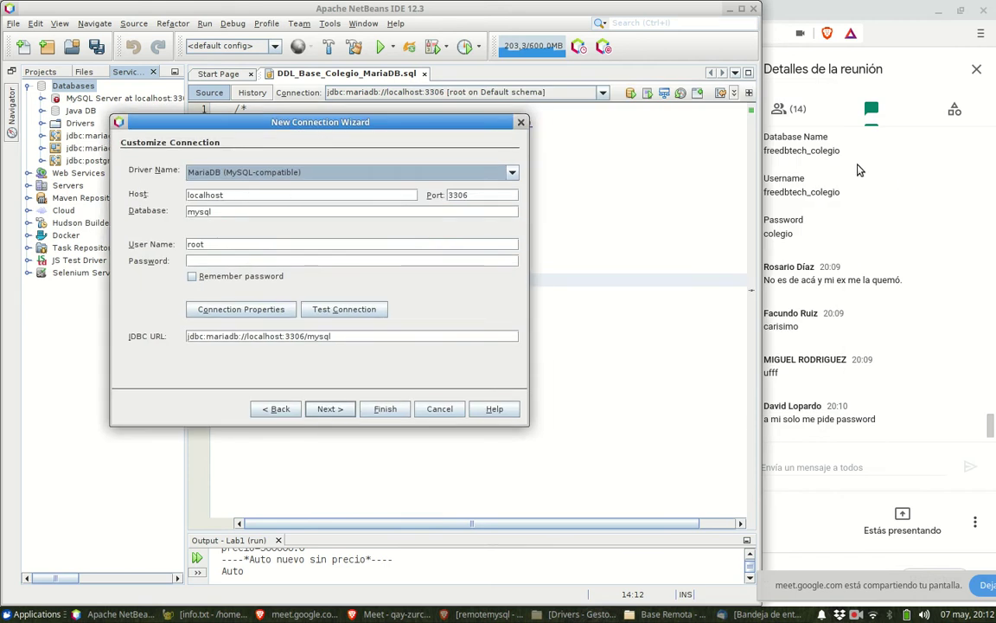
- Copy the remote host name from the Meet chat into the wizard's Host field
left_click(859, 170)
scroll(838, 173, "up", 3)
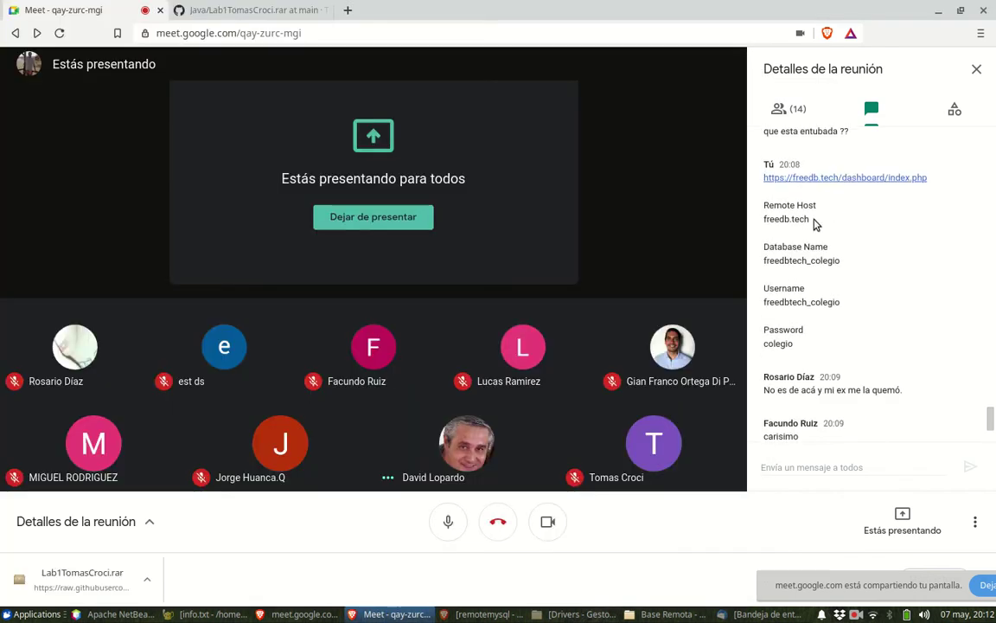
left_click_drag(811, 221, 766, 223)
key("ctrl+c")
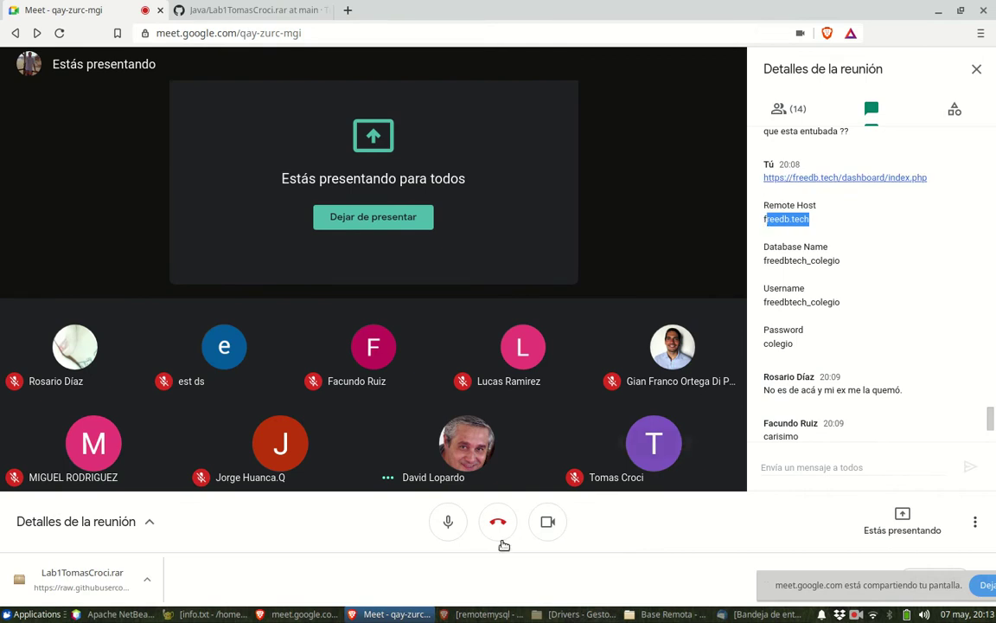
left_click(136, 615)
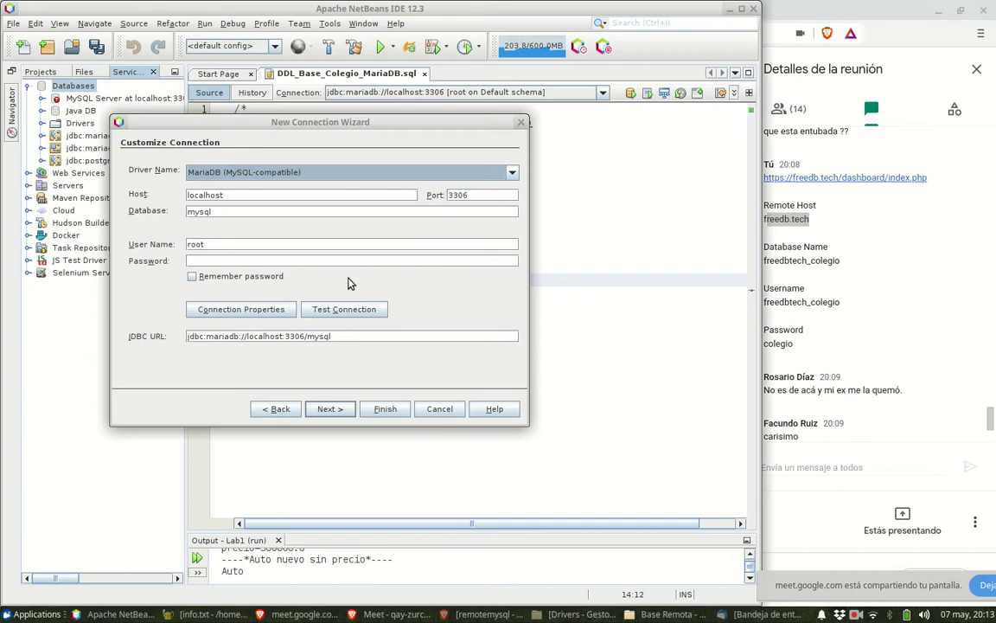
double_click(241, 196)
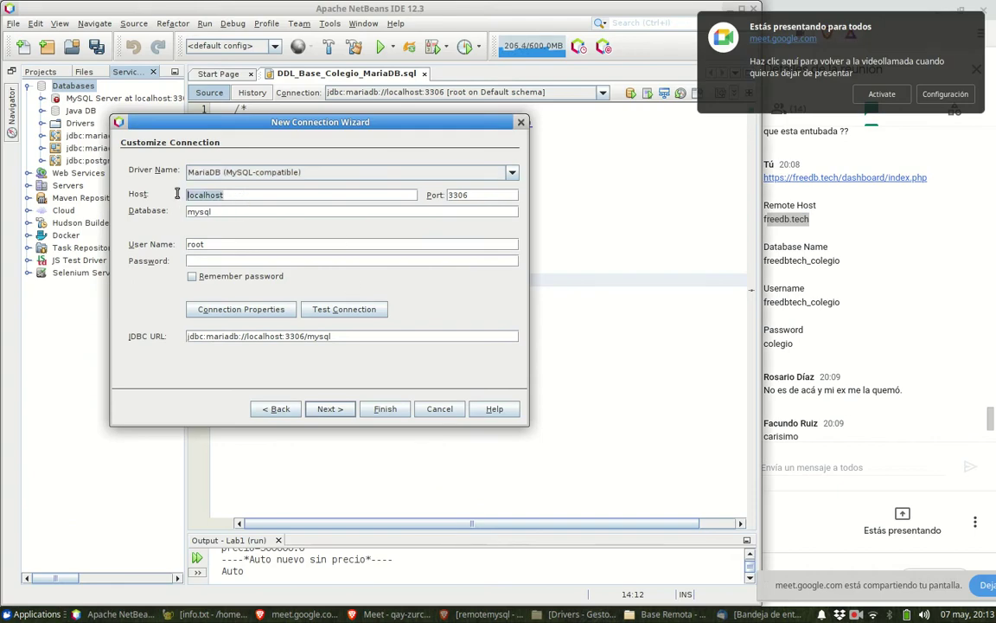
key("ctrl+v")
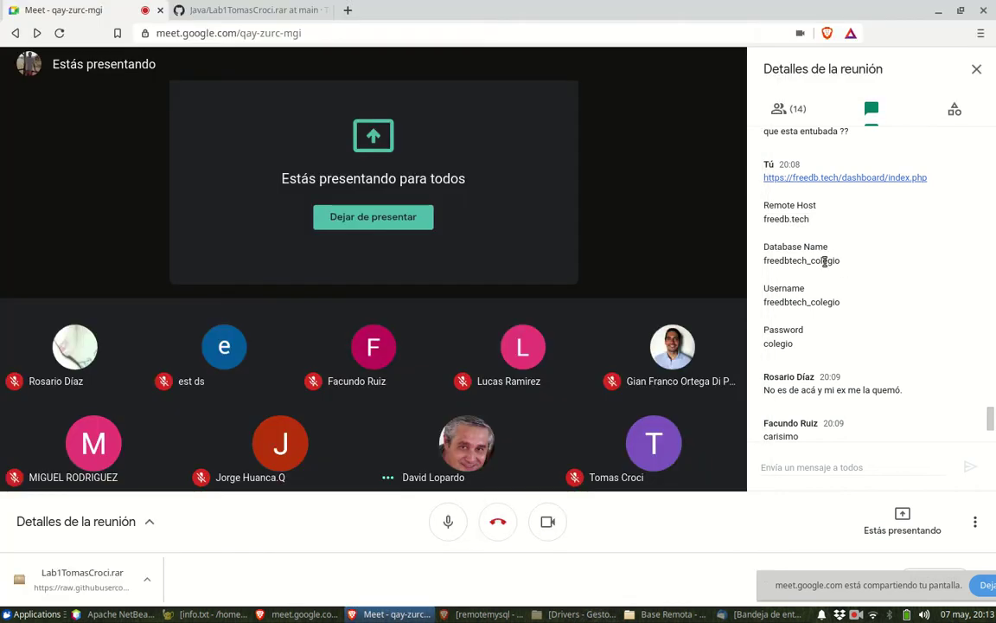
- Set Database and User Name to freedbtech_colegio, copied from the chat
left_click_drag(826, 262, 764, 261)
key("ctrl+c")
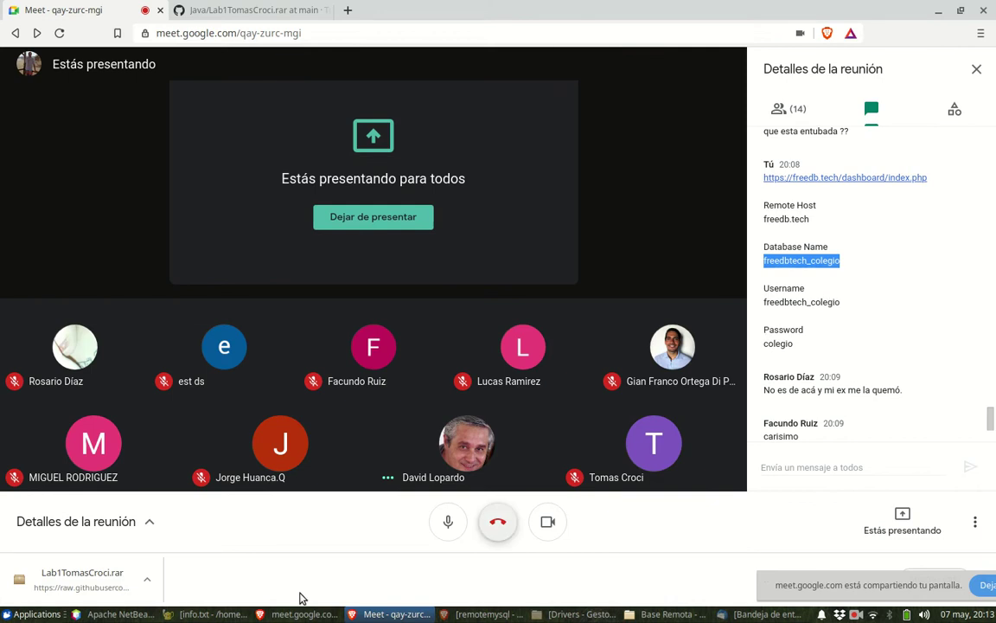
left_click(101, 615)
left_click_drag(211, 212, 165, 212)
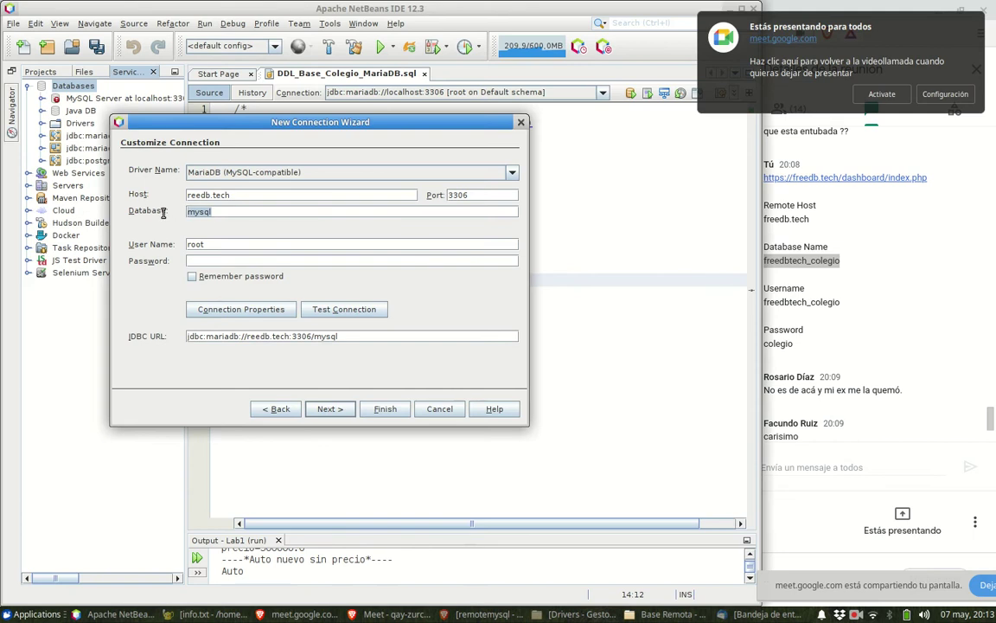
key("ctrl+v")
left_click_drag(210, 244, 176, 246)
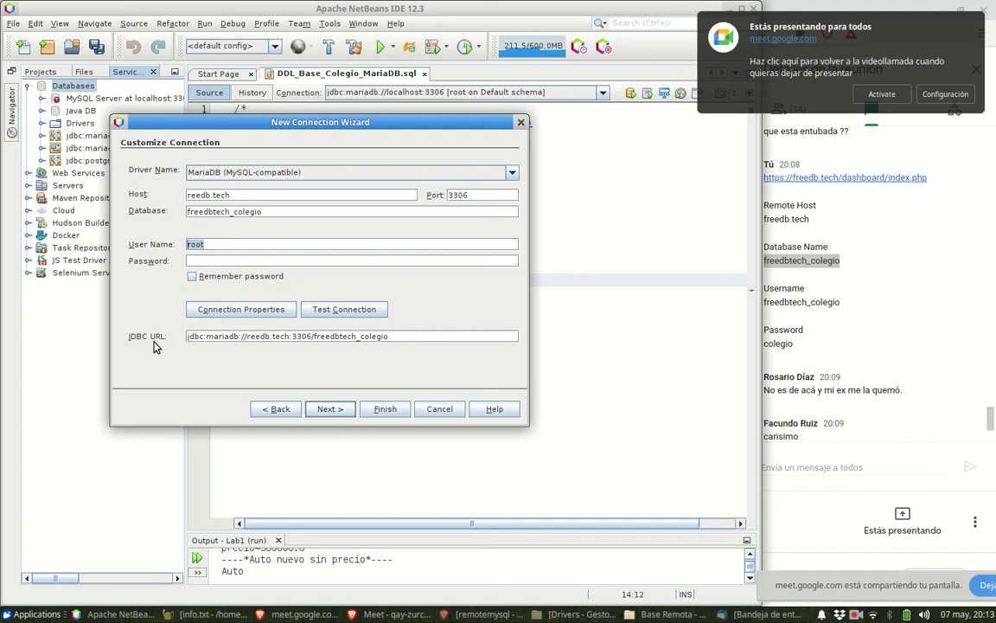
key("ctrl+v")
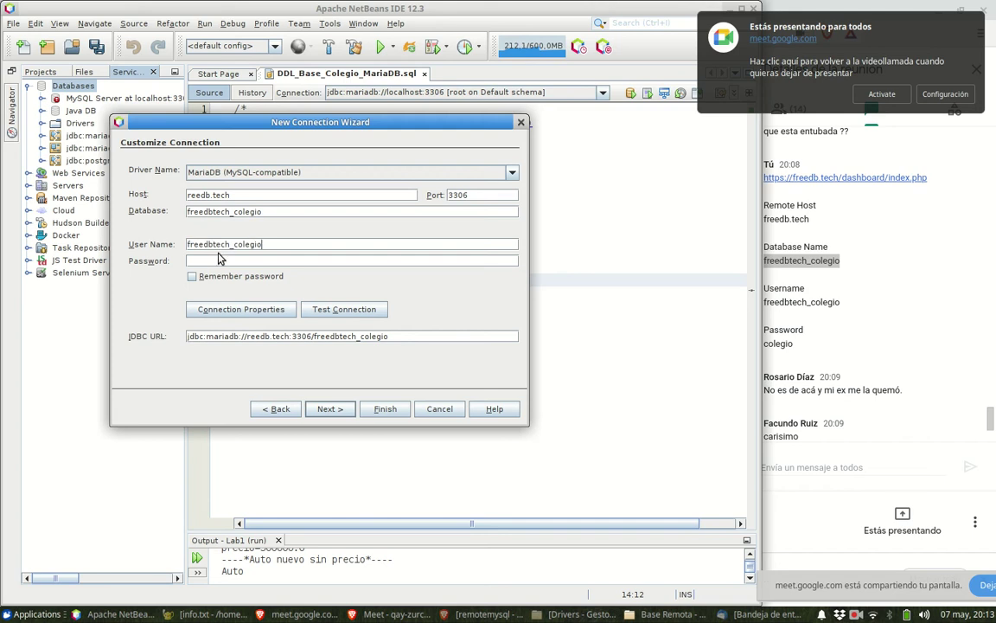
- Enter the database password, tick Remember password, and test the connection
left_click(220, 261)
left_click(192, 277)
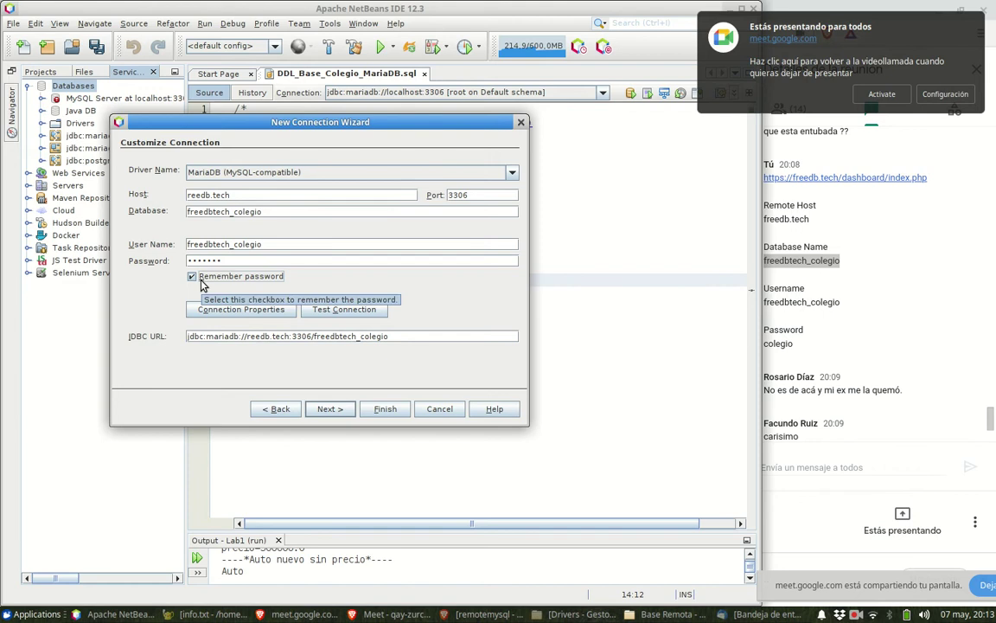
left_click(351, 315)
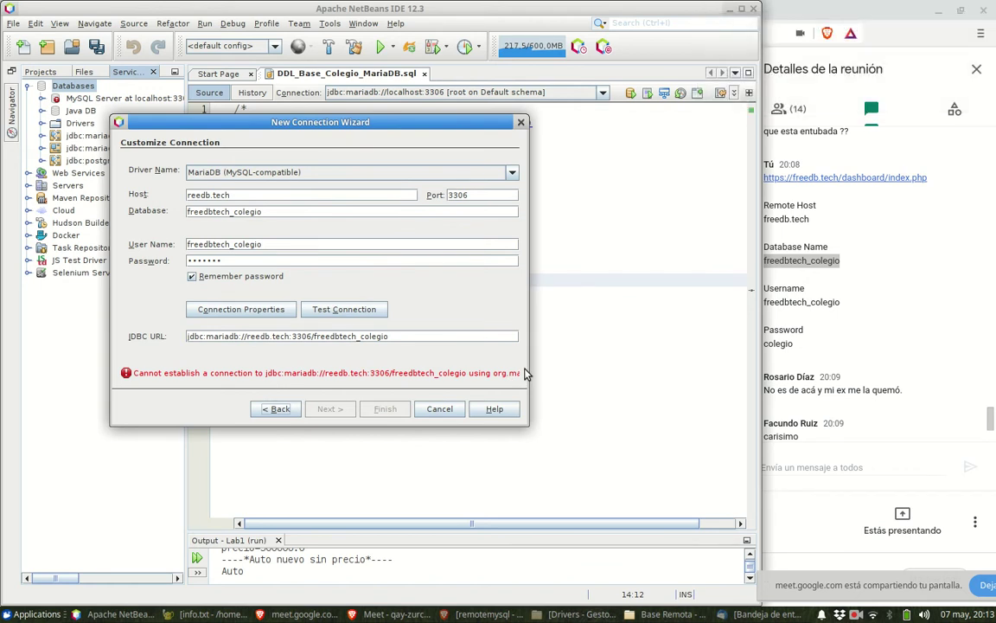
- Correct the Host from reedb.tech to freedb.tech and re-test the connection
left_click_drag(524, 369, 657, 368)
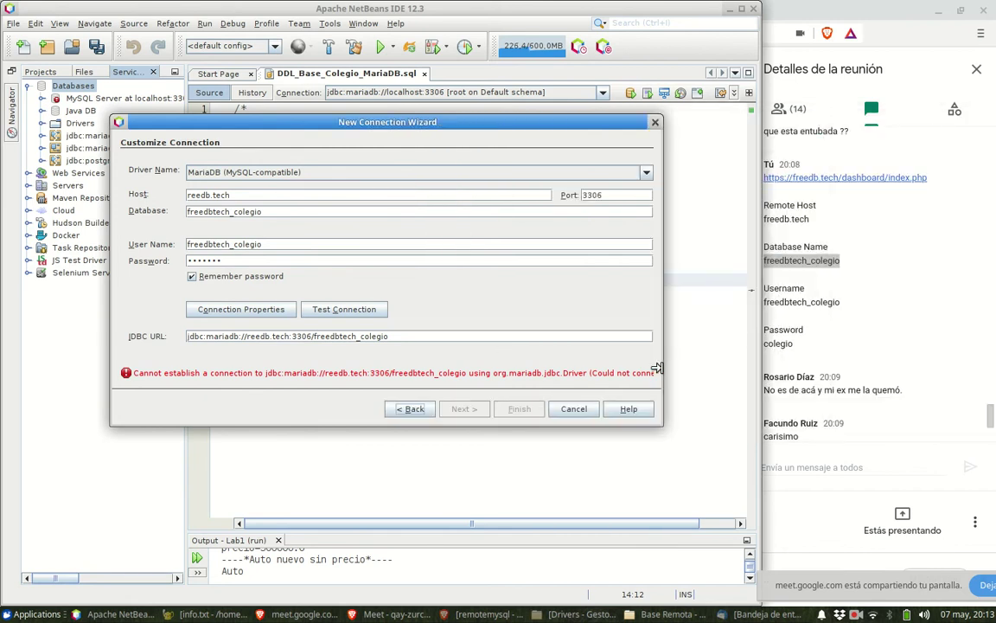
left_click(188, 195)
type("f")
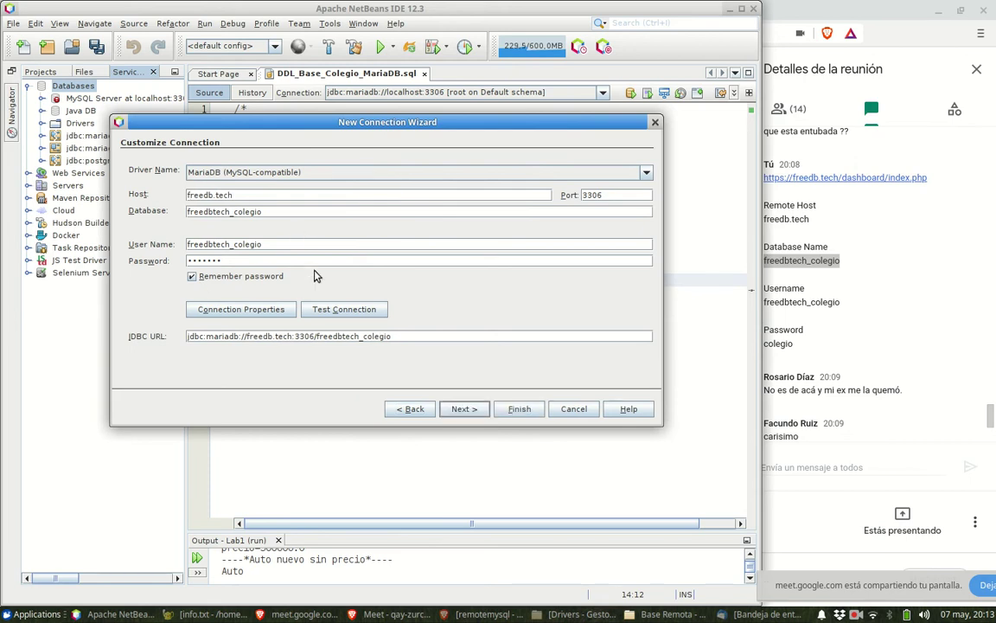
left_click(333, 308)
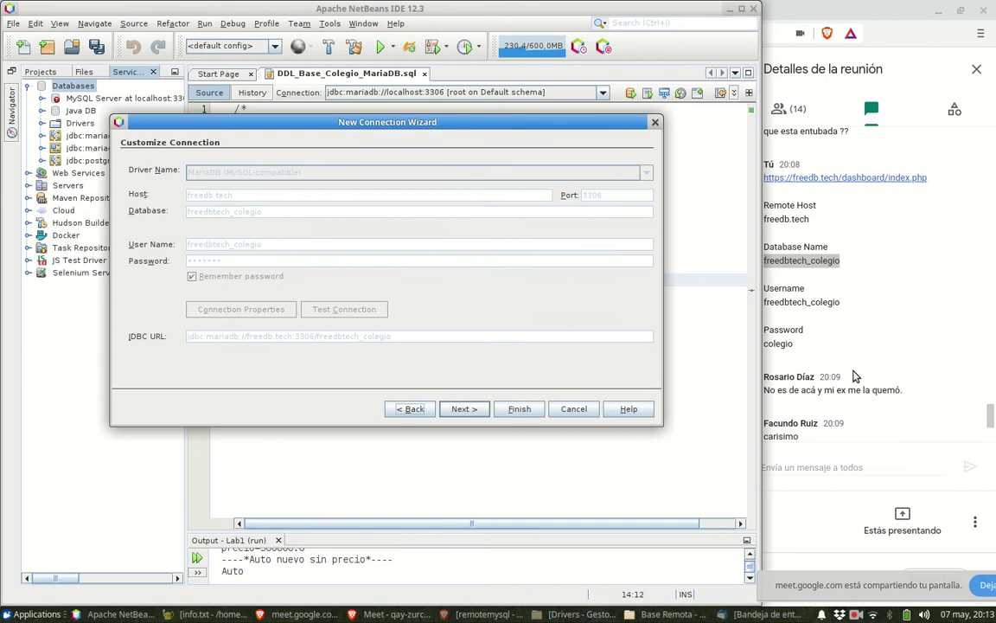
- Bring the wizard back after the successful test, keeping the MariaDB (MySQL-compatible) driver
left_click(769, 338)
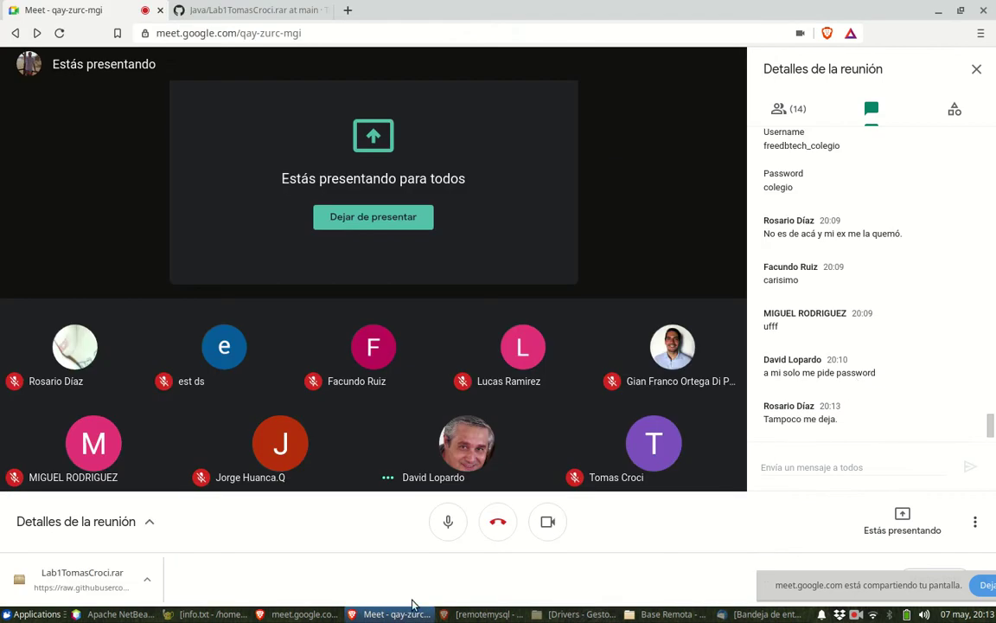
left_click(113, 613)
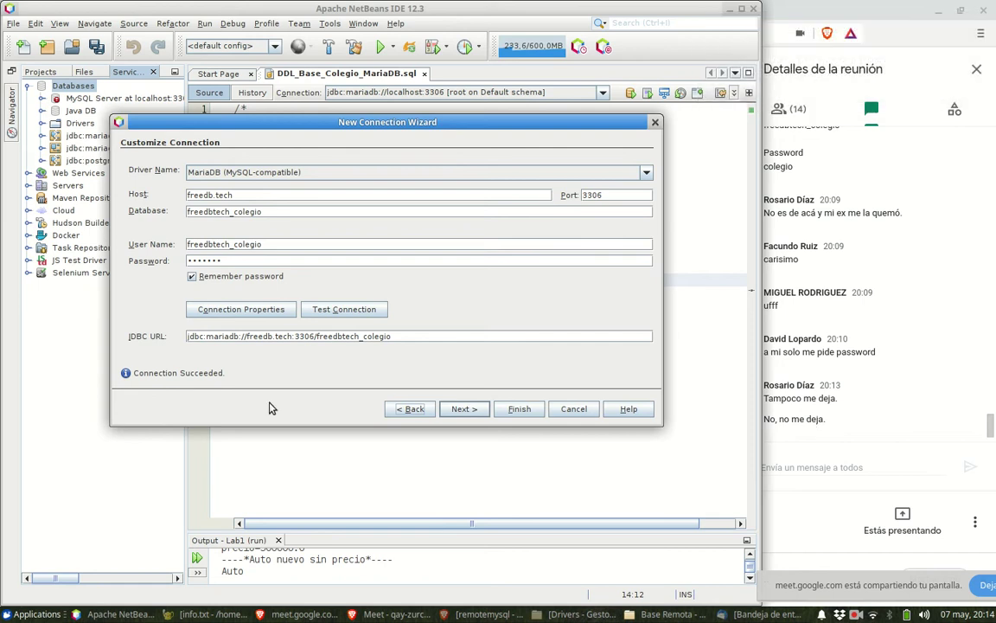
left_click_drag(322, 122, 343, 175)
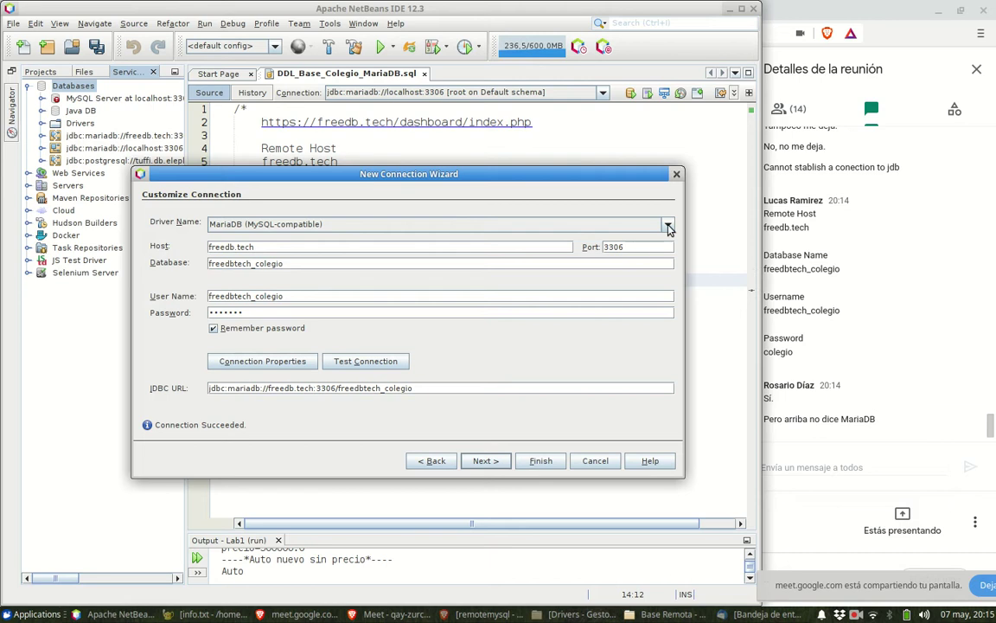
left_click(667, 225)
left_click(668, 225)
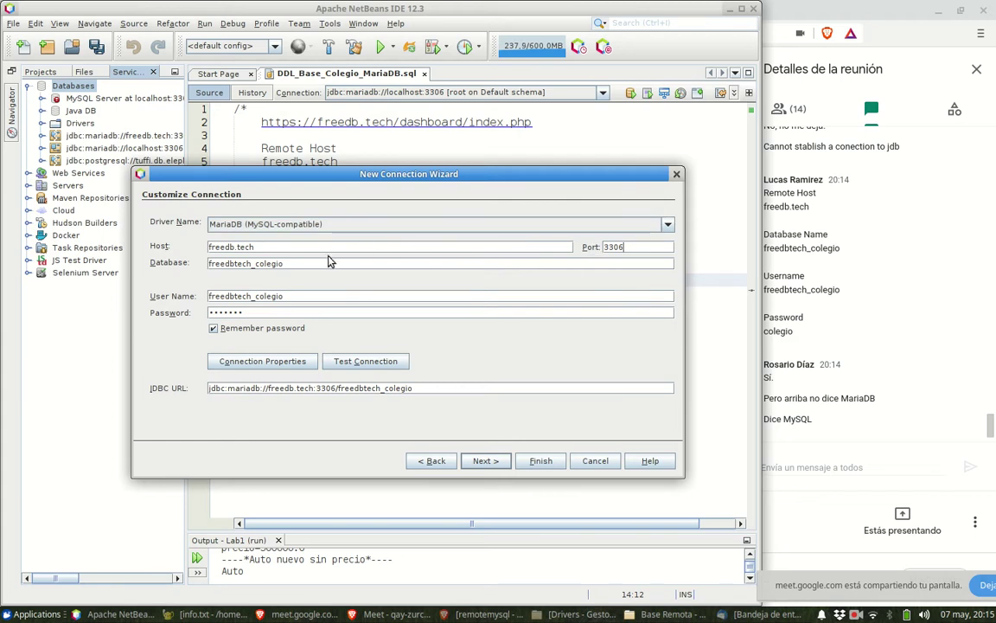
- Select the JDBC URL jdbc:mariadb://freedb.tech:3306/freedbtech_colegio and switch to the Meet chat
double_click(280, 261)
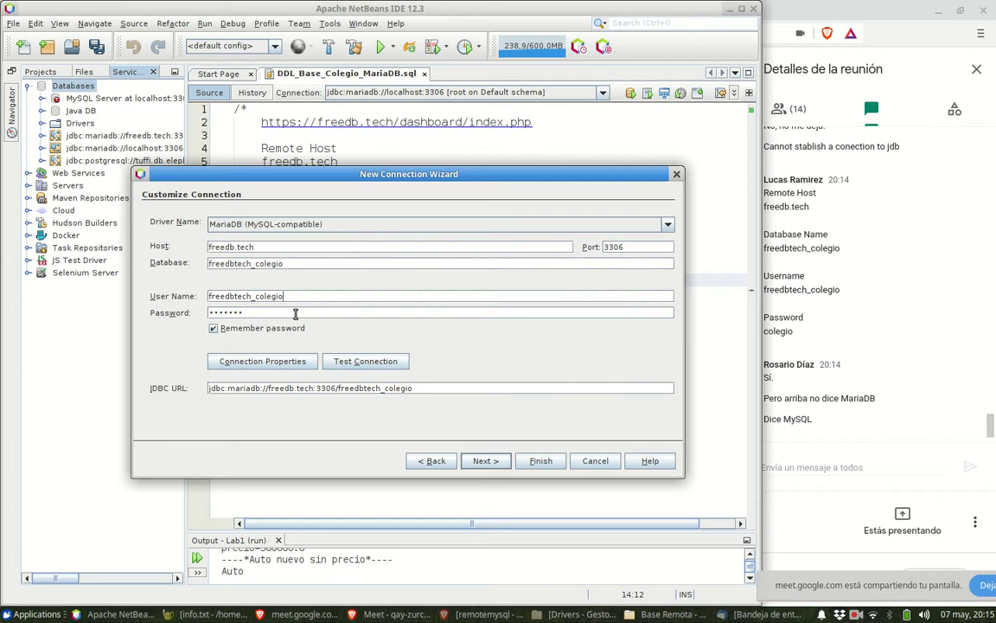
left_click(294, 315)
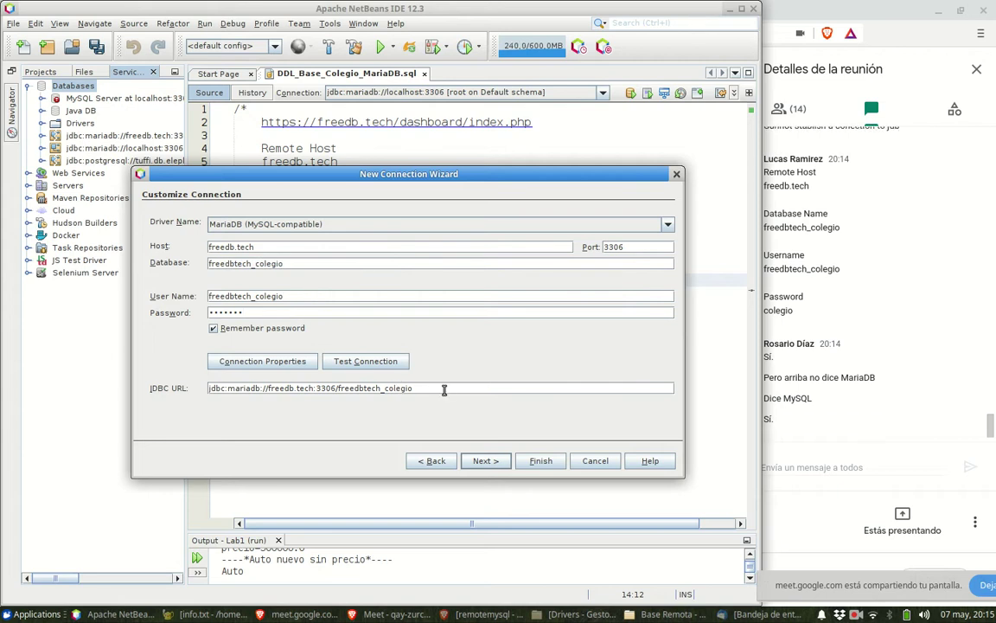
left_click_drag(445, 387, 264, 379)
key("ctrl+c")
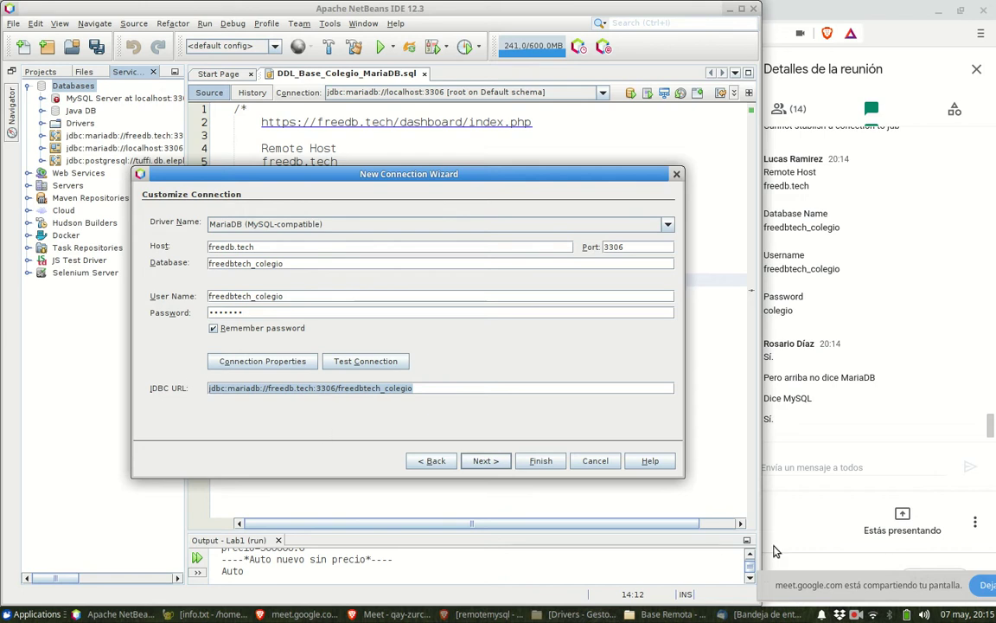
left_click(817, 459)
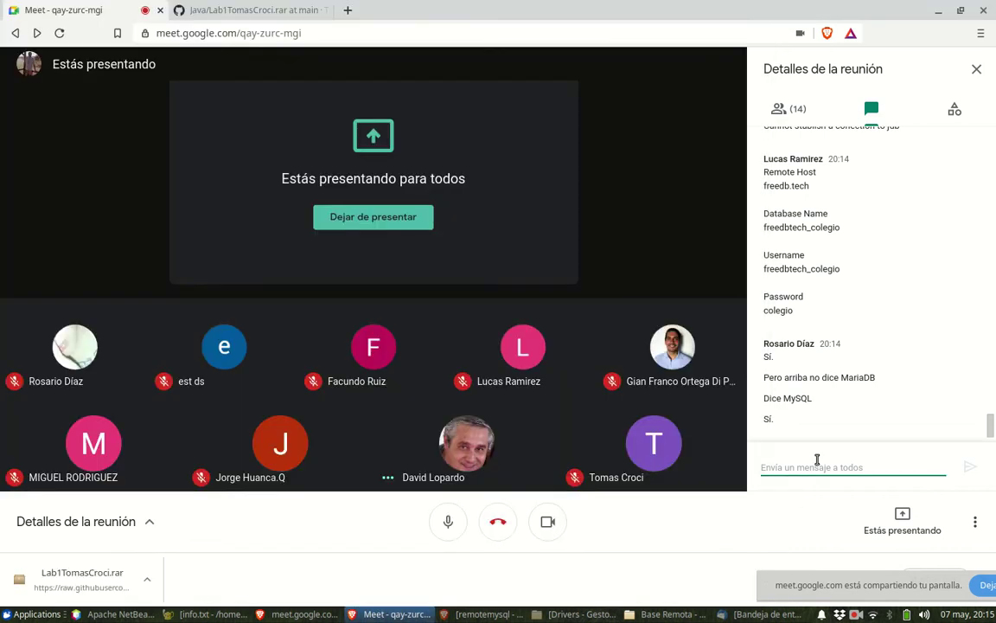
- Send the JDBC URL jdbc:mariadb://freedb.tech:3306/freedbtech_colegio in the Meet chat
key("ctrl+v")
key("Return")
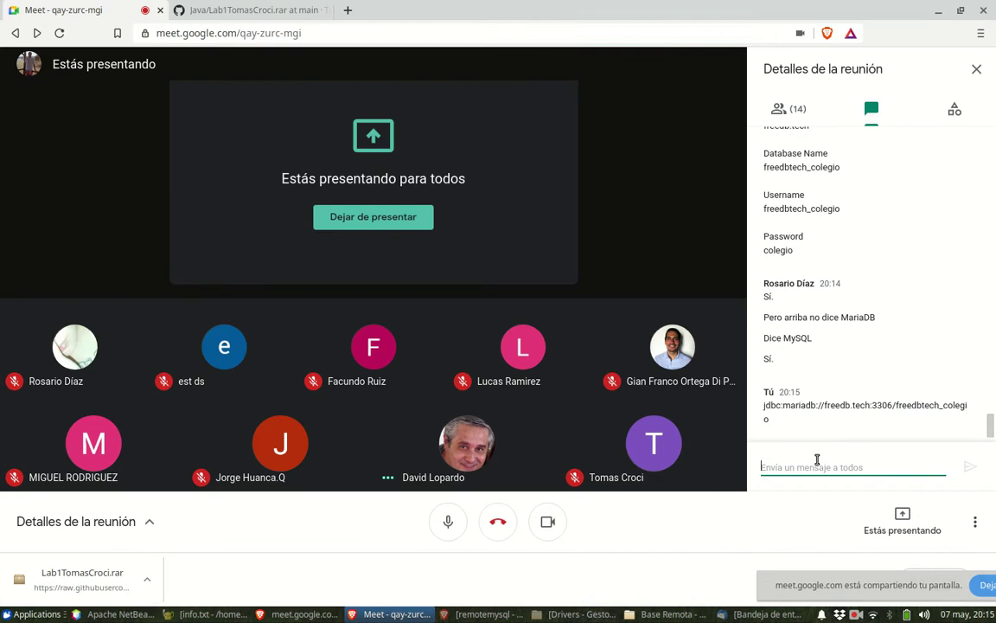
left_click(92, 615)
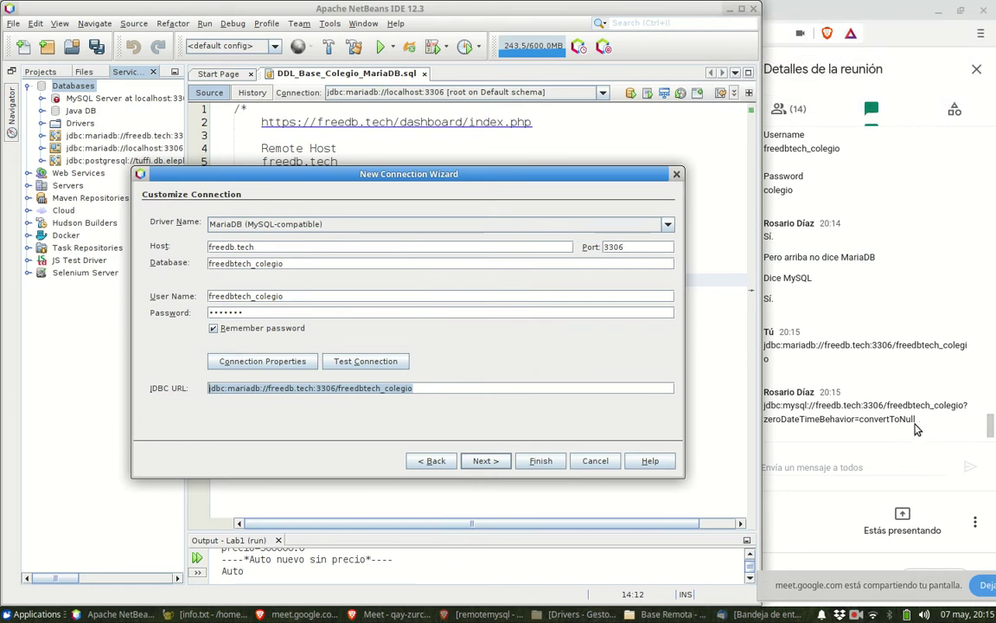
- Copy the ?zeroDateTimeBehavior=convertToNull parameter, post it to the chat, and return to NetBeans
left_click(428, 388)
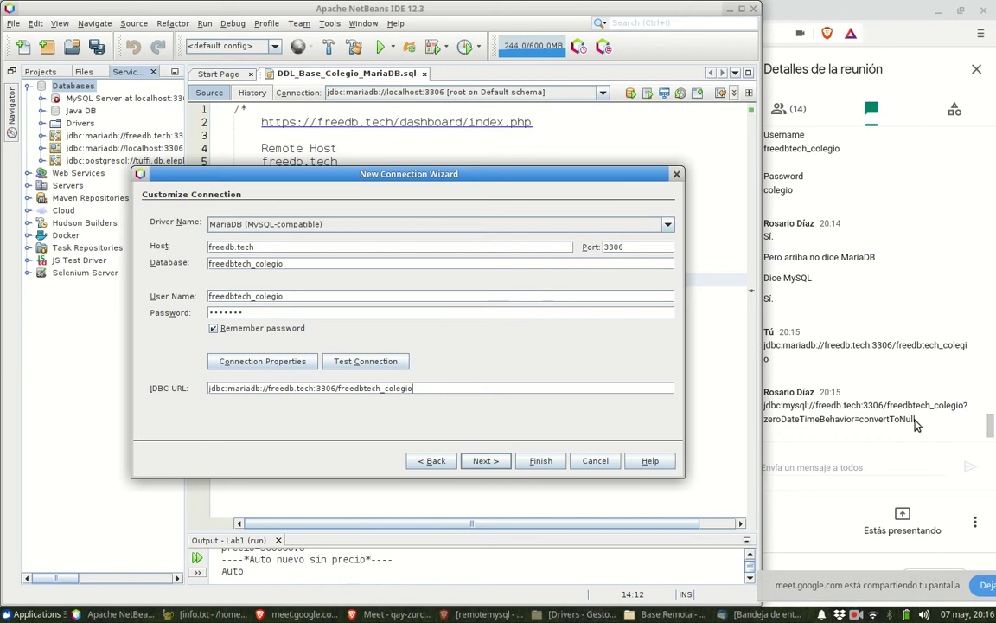
left_click_drag(960, 405, 970, 422)
key("ctrl+c")
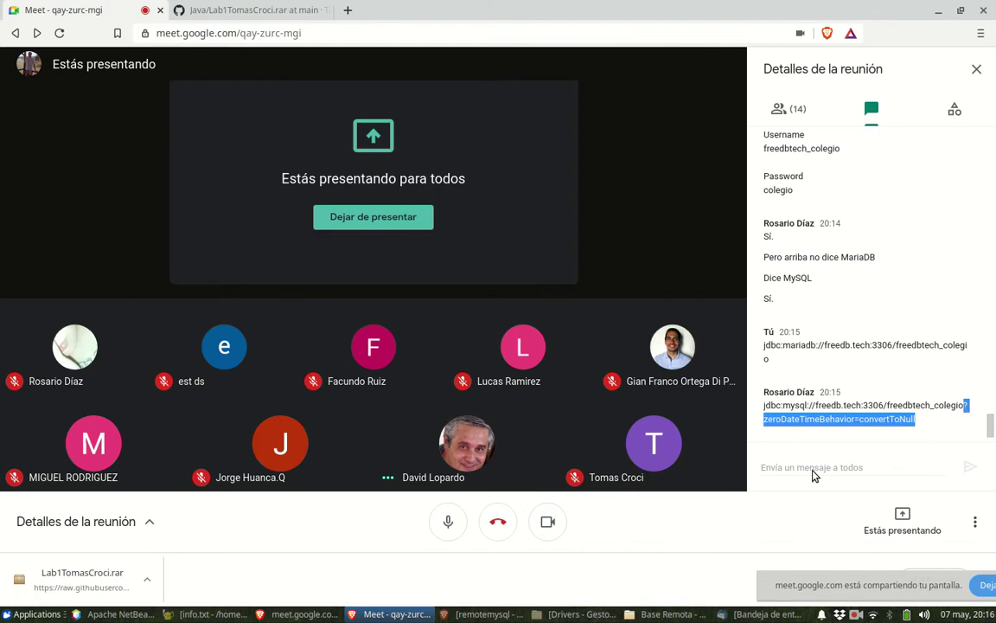
left_click(810, 469)
key("ctrl+v")
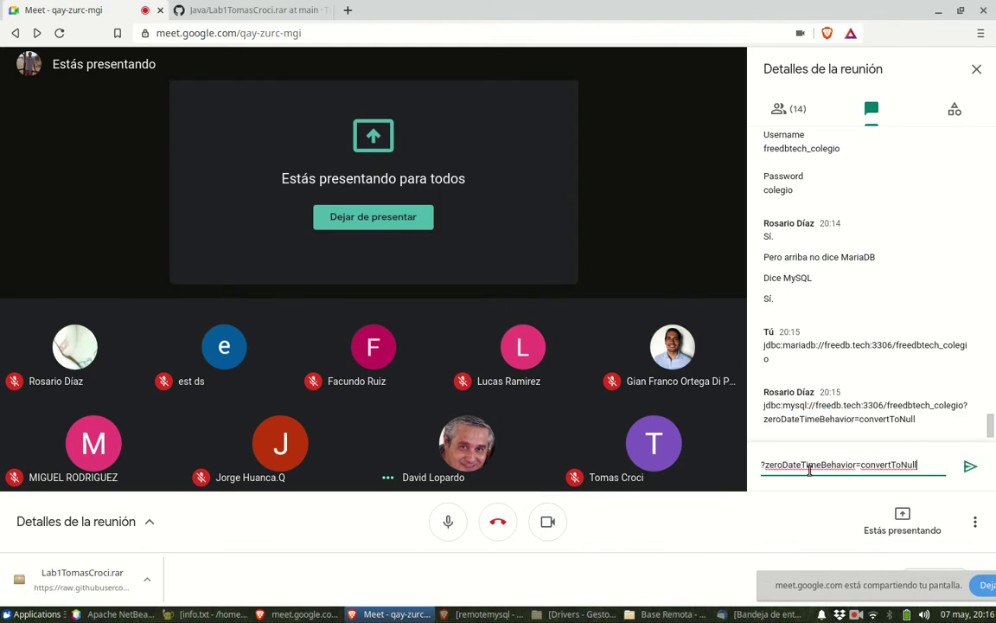
key("Return")
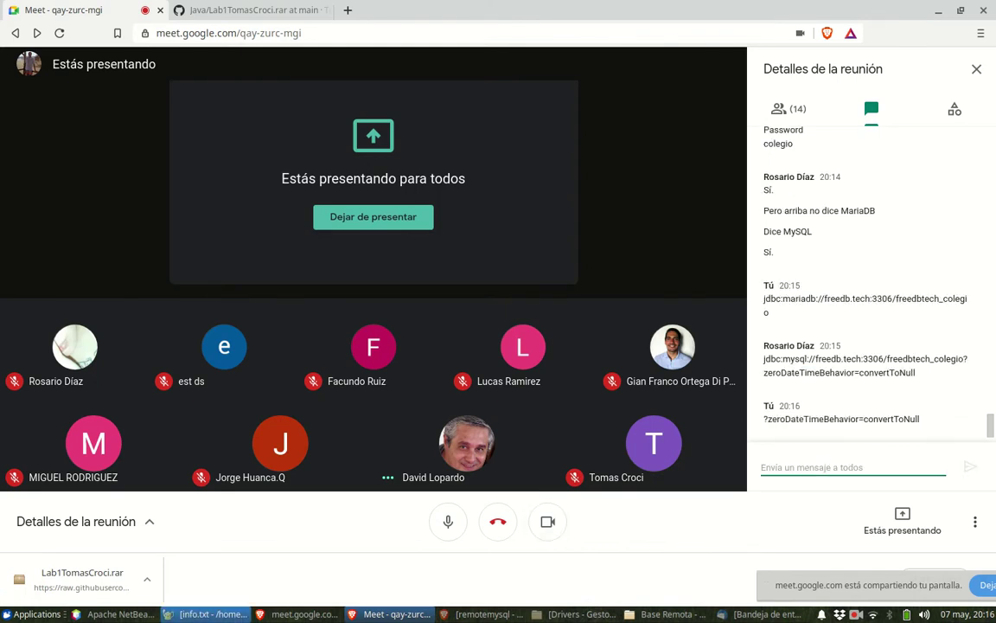
left_click(107, 614)
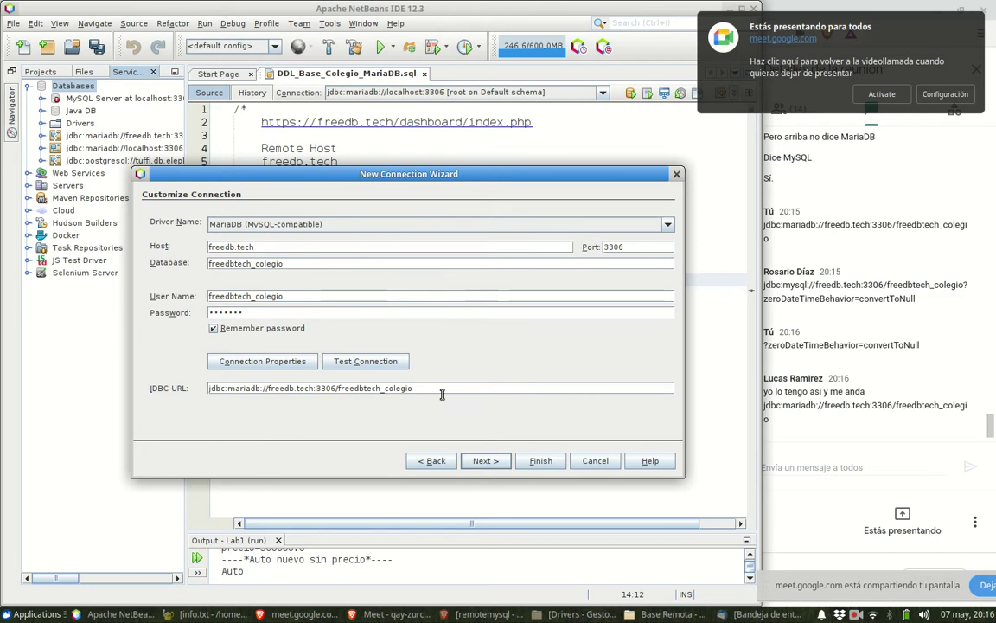
- Test the freedbtech_colegio connection until the wizard reports Connection Succeeded
left_click(393, 361)
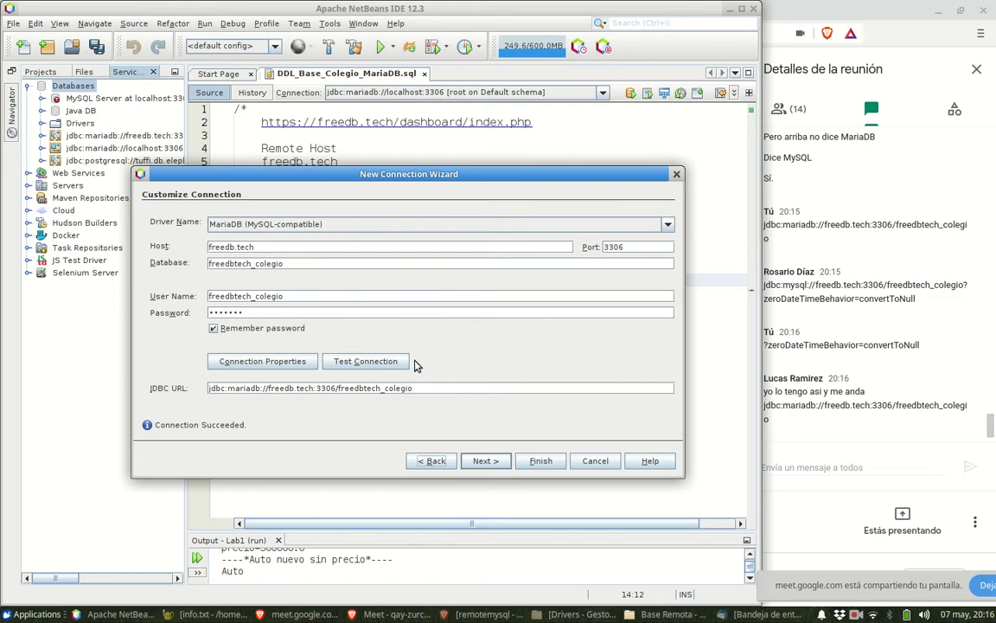
left_click(366, 361)
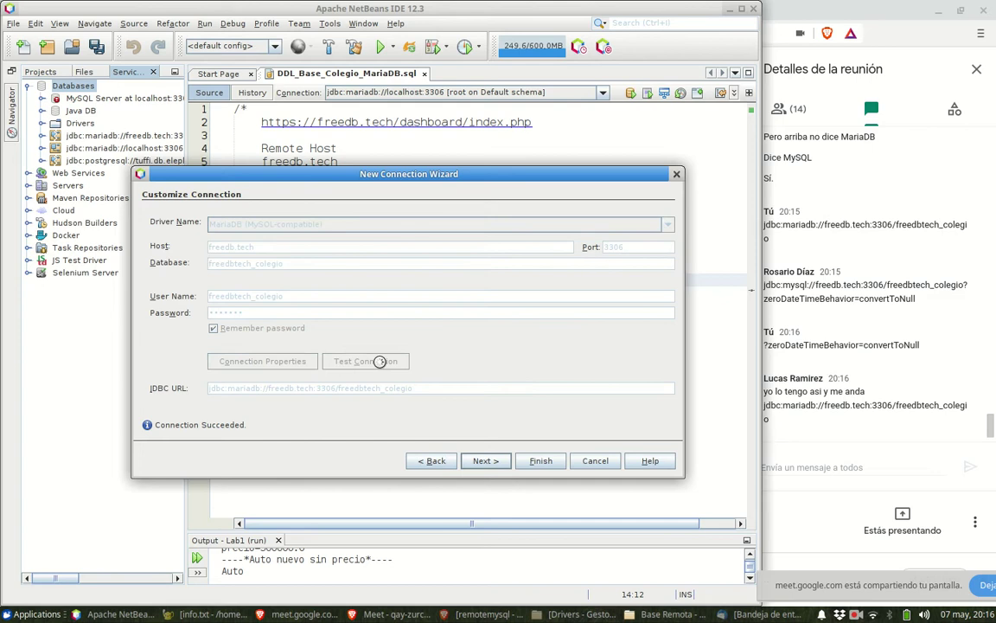
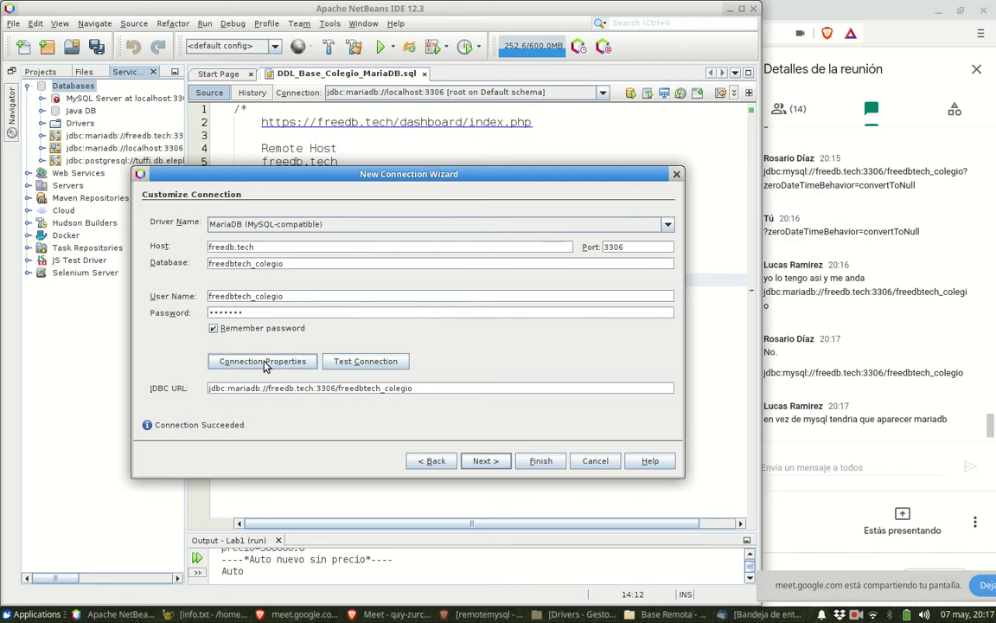
- Step back through the wizard, keeping MariaDB (MySQL-compatible) as driver and driver name
left_click(434, 461)
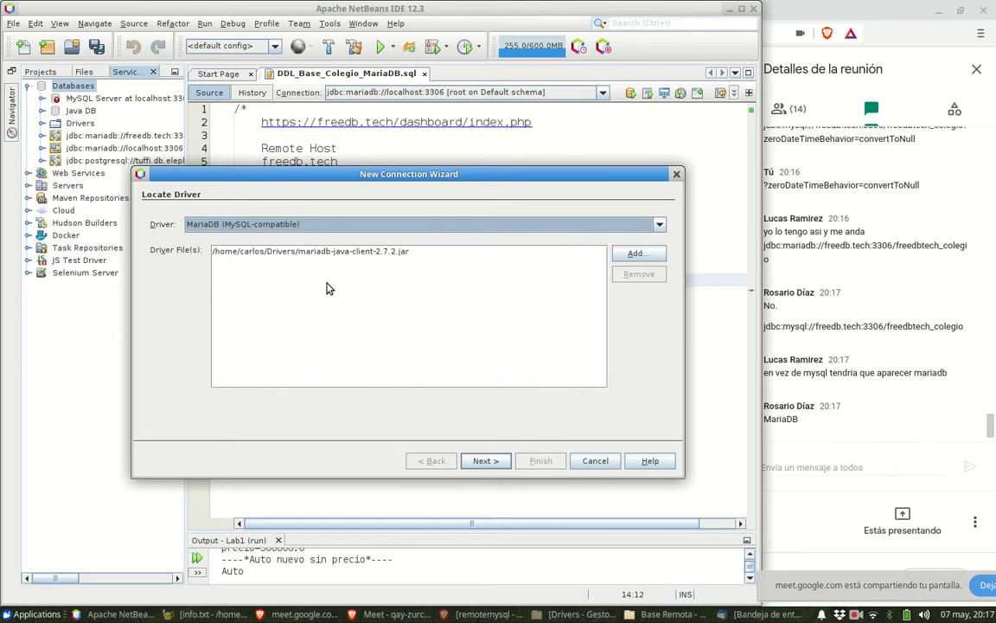
left_click(400, 228)
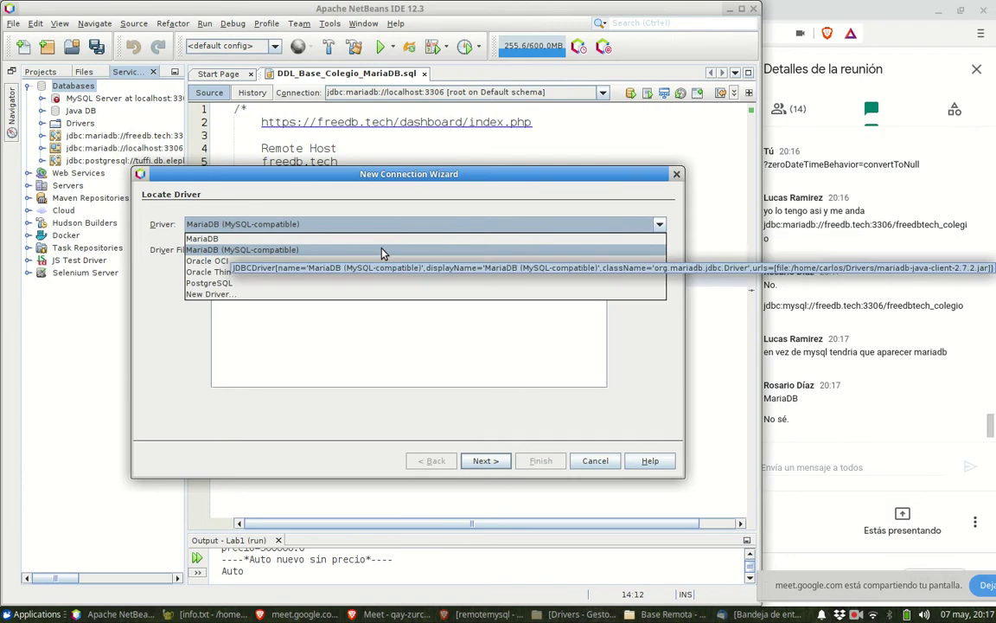
left_click(383, 251)
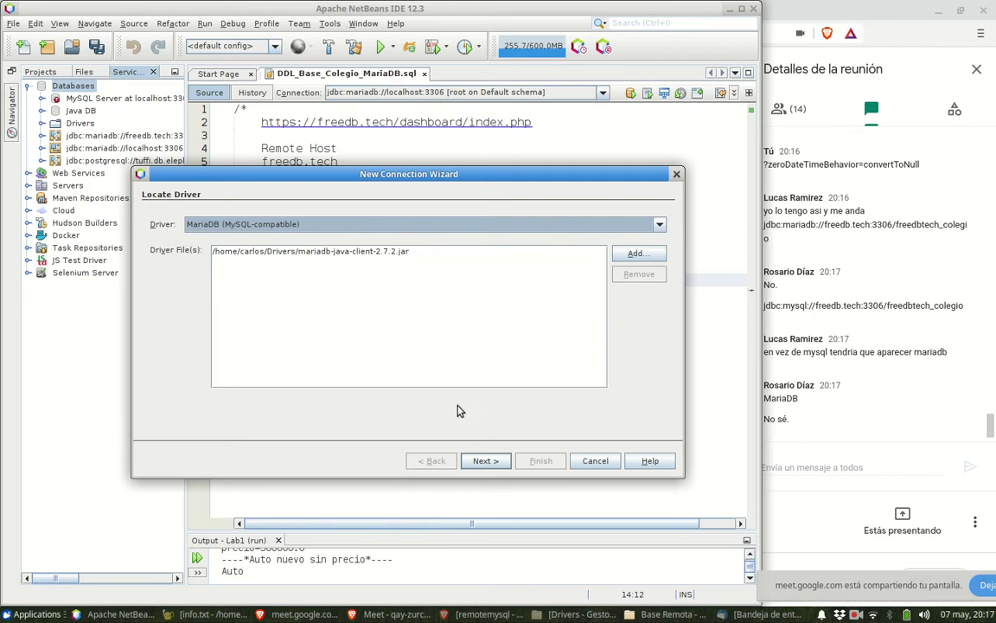
left_click(489, 463)
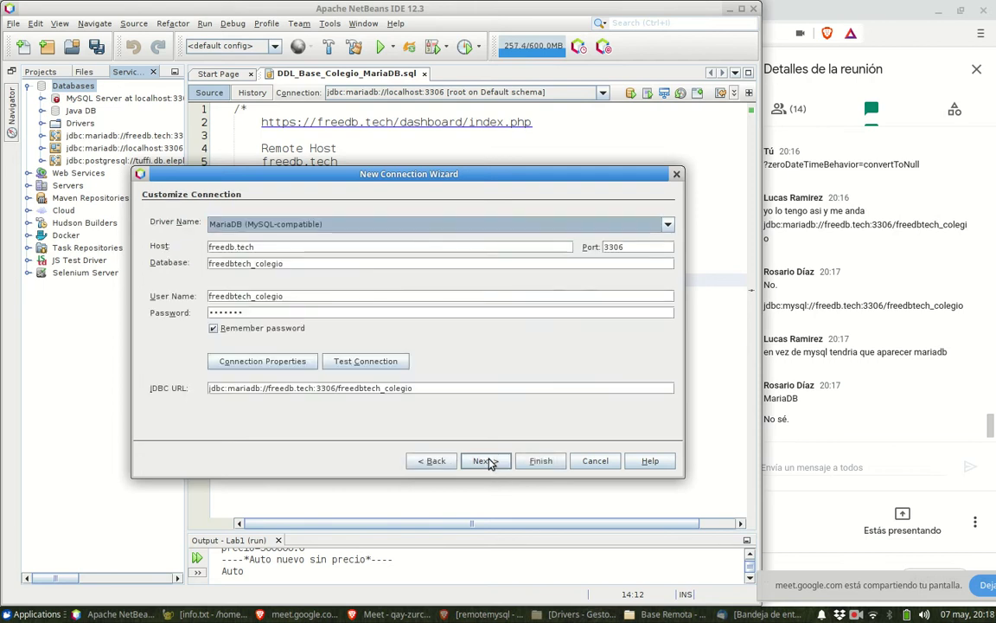
left_click(293, 227)
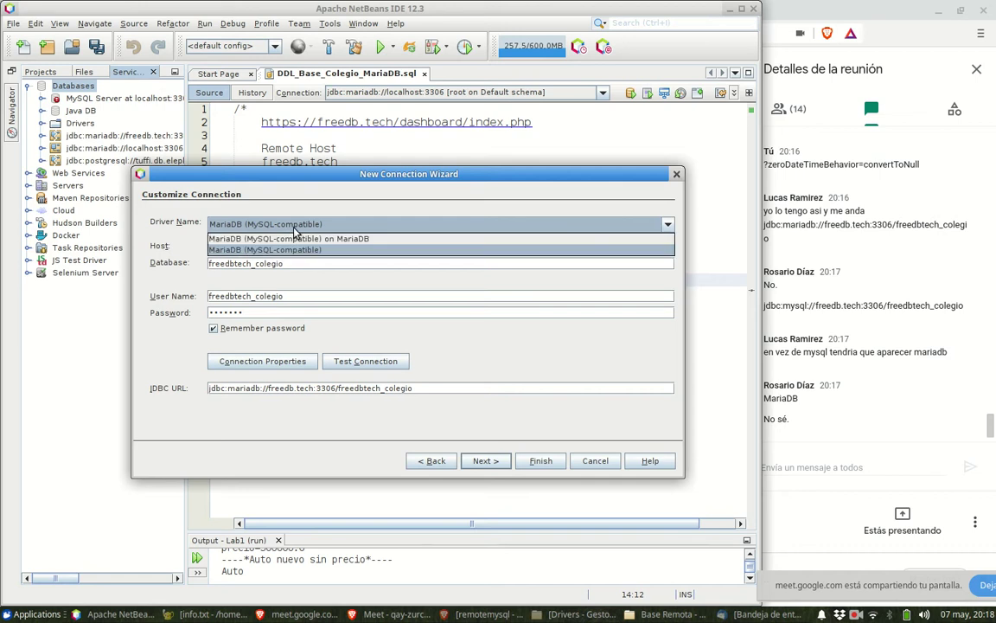
left_click(301, 249)
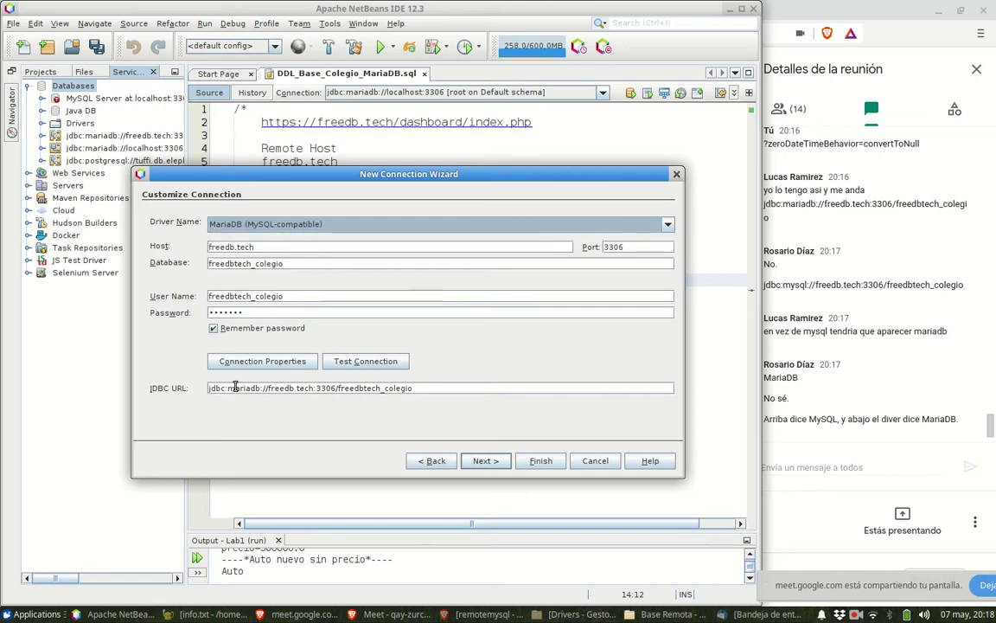
left_click_drag(229, 388, 260, 387)
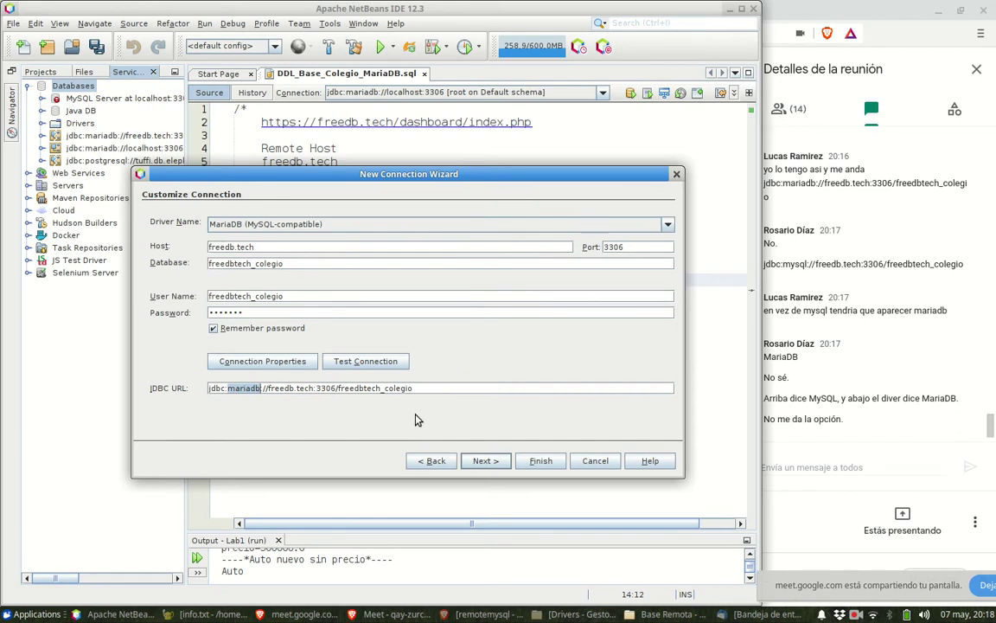
left_click(259, 388)
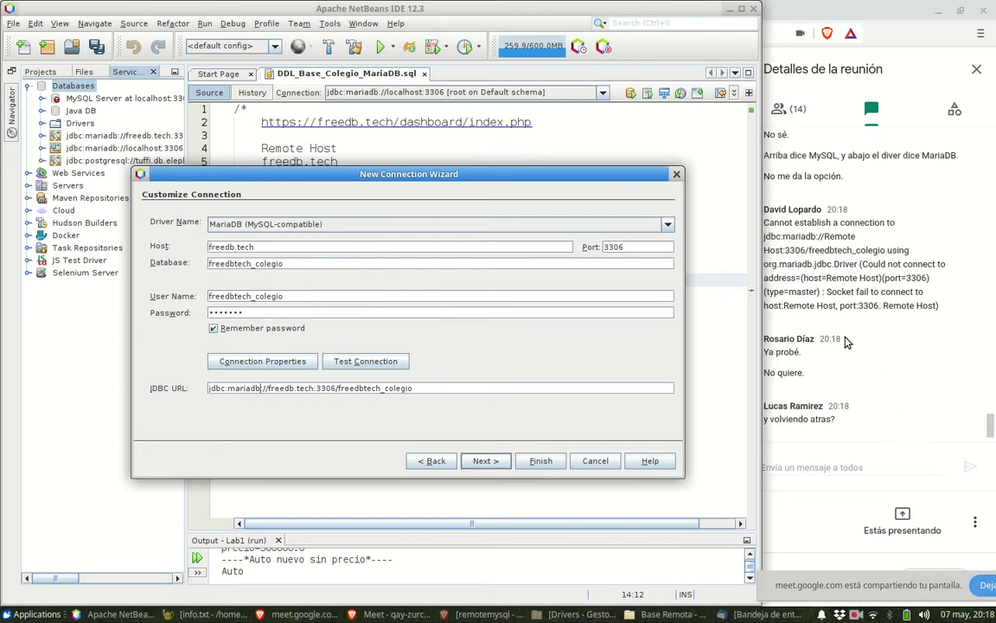
- In Meet's chat, read the classmate's jdbc:mariadb://Remote Host:3306/freedbtech_colegio connection error
left_click(848, 291)
left_click_drag(846, 291, 880, 304)
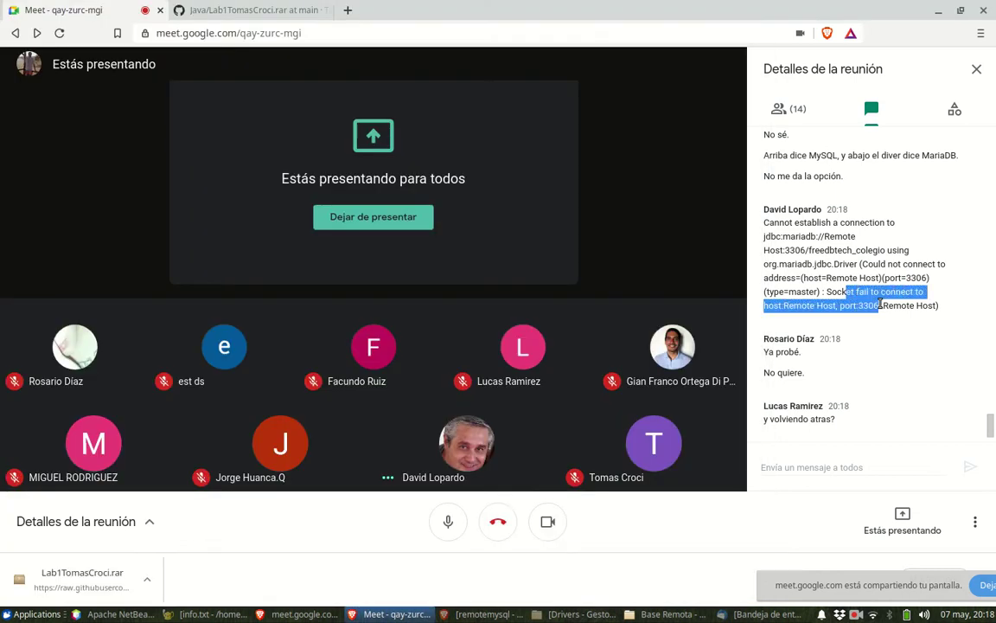
left_click(830, 250)
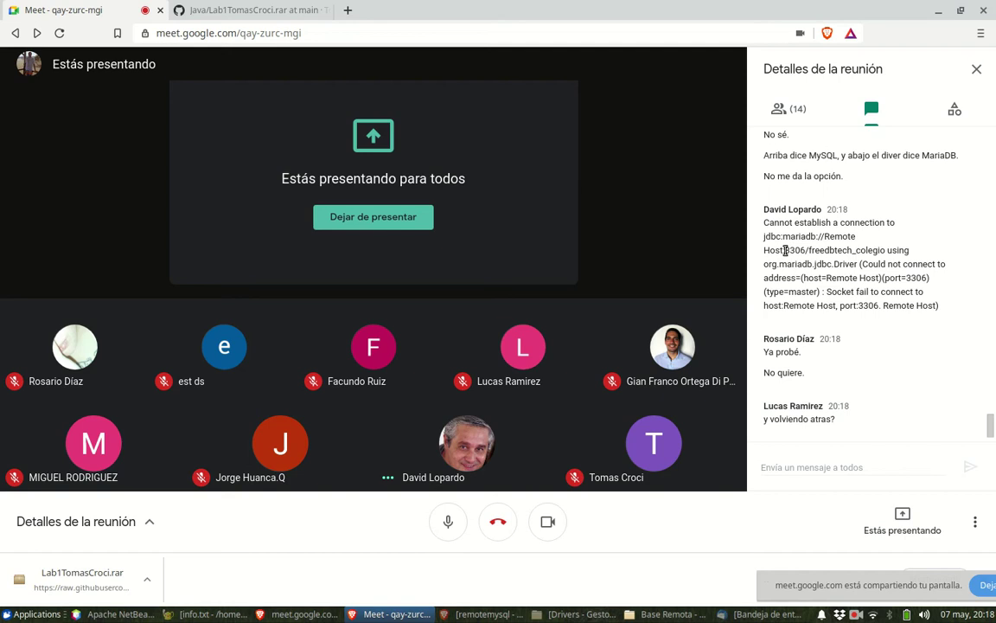
left_click_drag(785, 250, 805, 204)
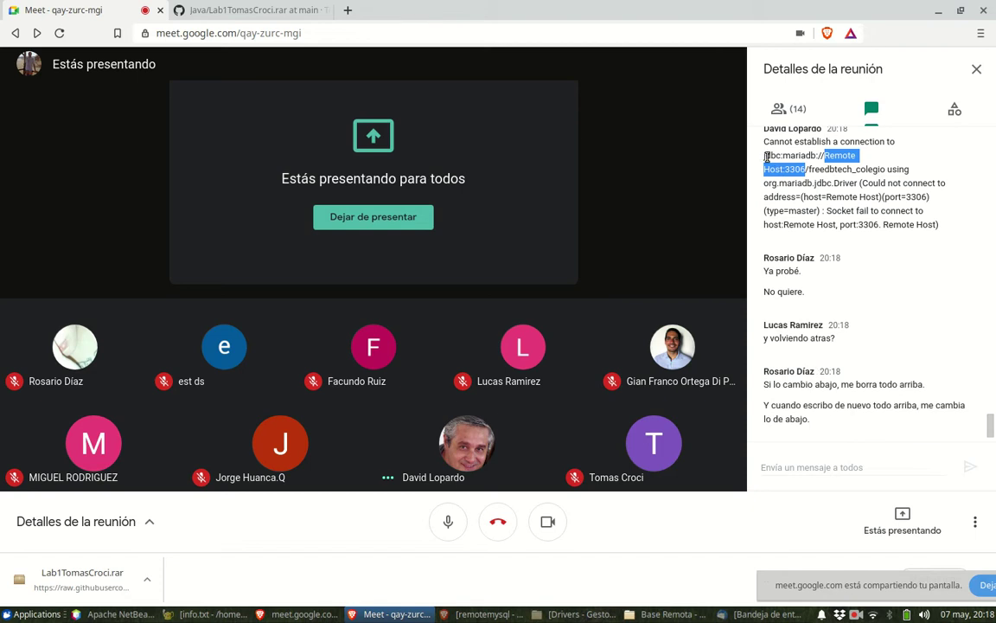
scroll(778, 190, "up", 1)
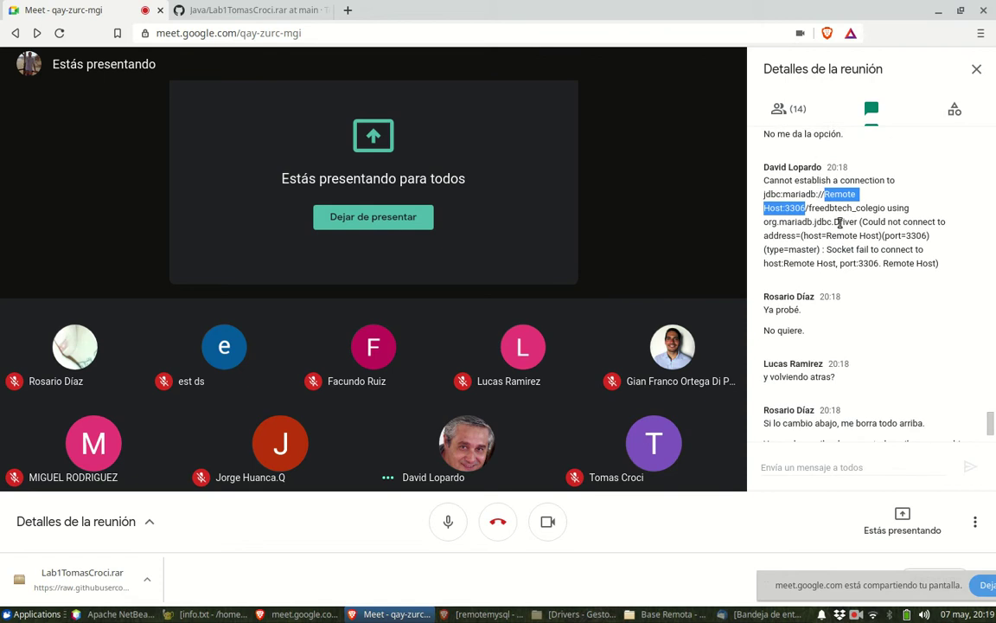
scroll(840, 222, "up", 3)
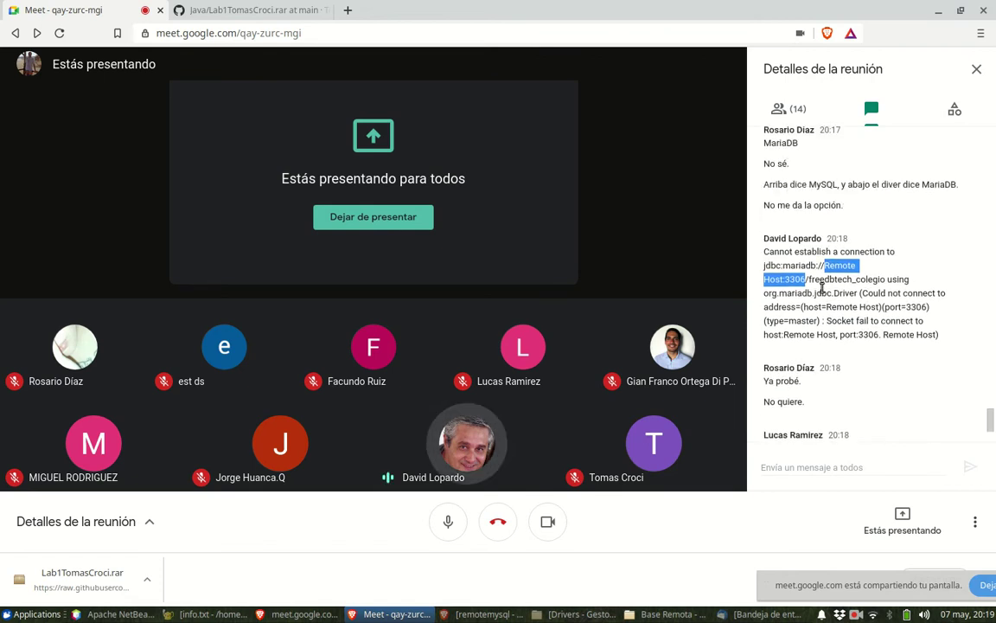
left_click(822, 288)
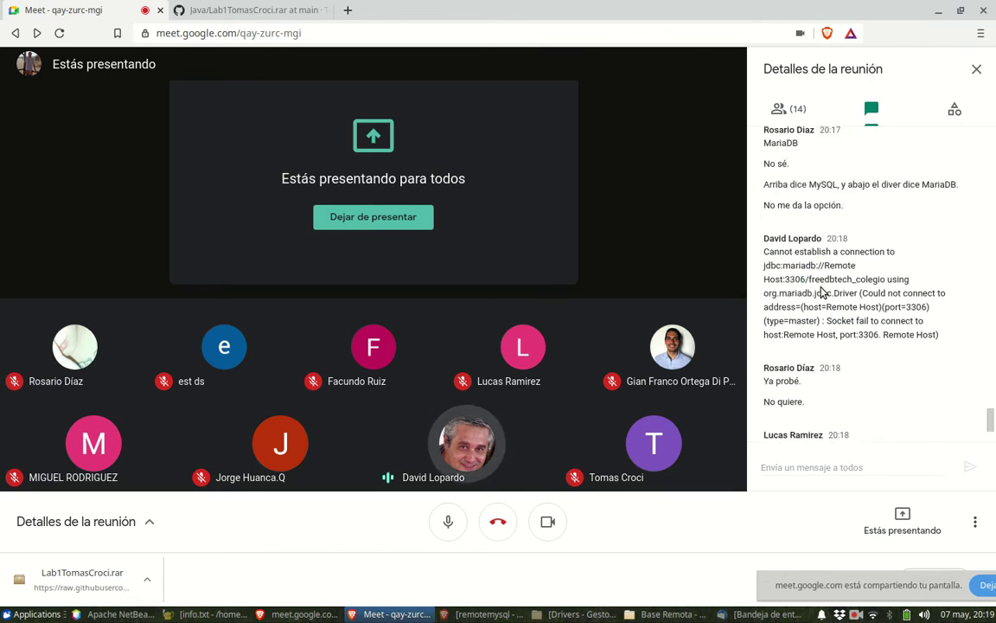
scroll(820, 292, "down", 3)
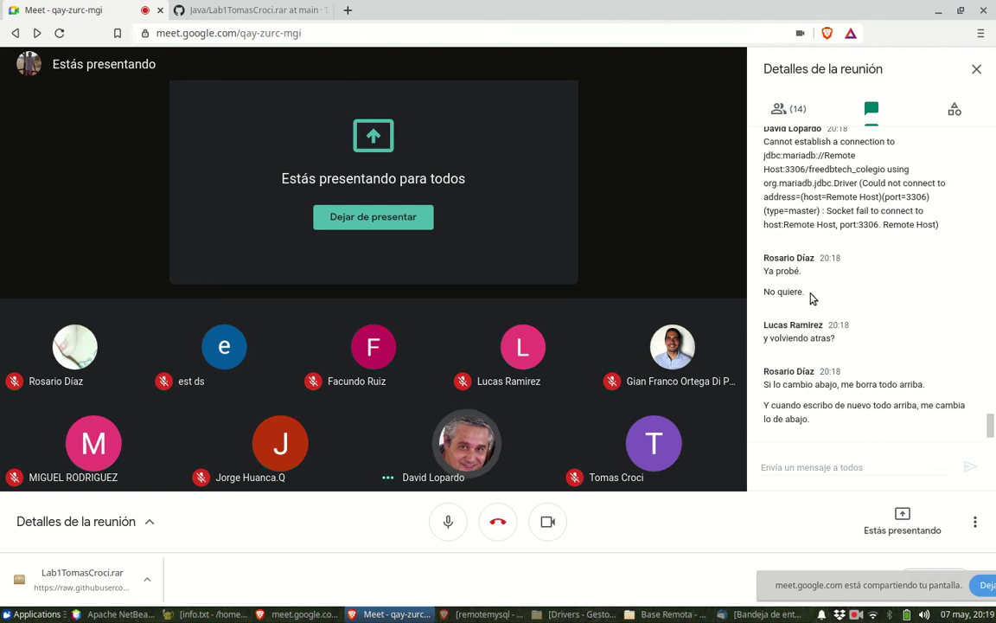
- Return to NetBeans, move the connection wizard lower and check the freedb.tech host value
left_click(112, 614)
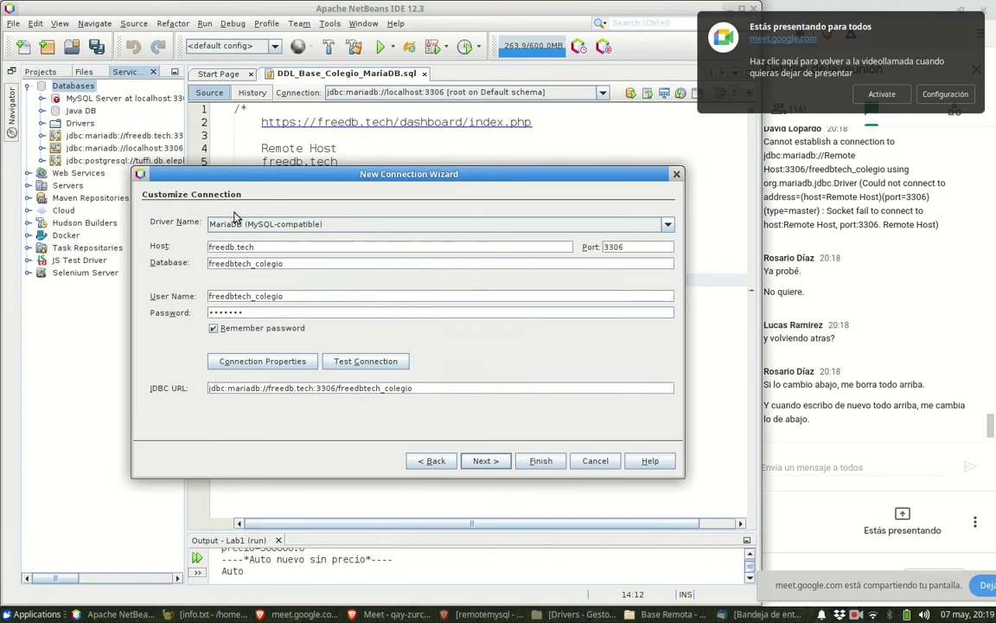
left_click_drag(301, 173, 329, 206)
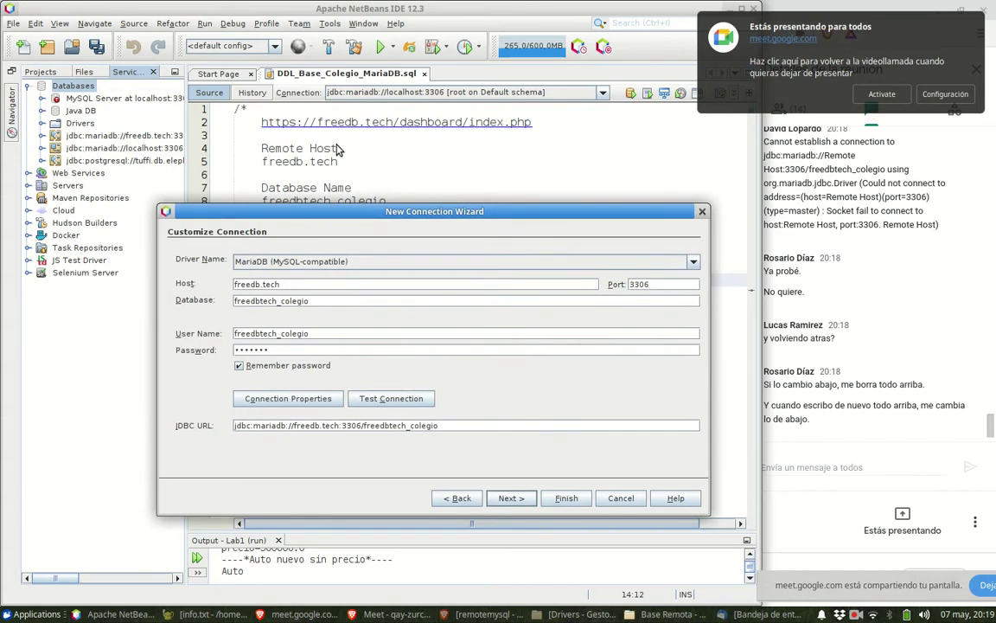
left_click_drag(309, 283, 220, 283)
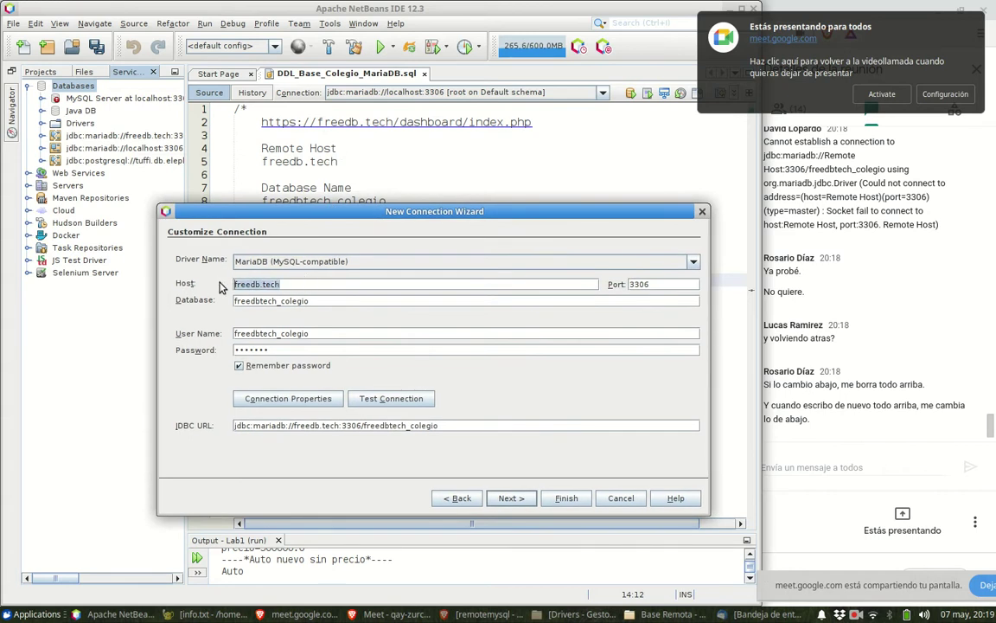
left_click_drag(303, 219, 298, 253)
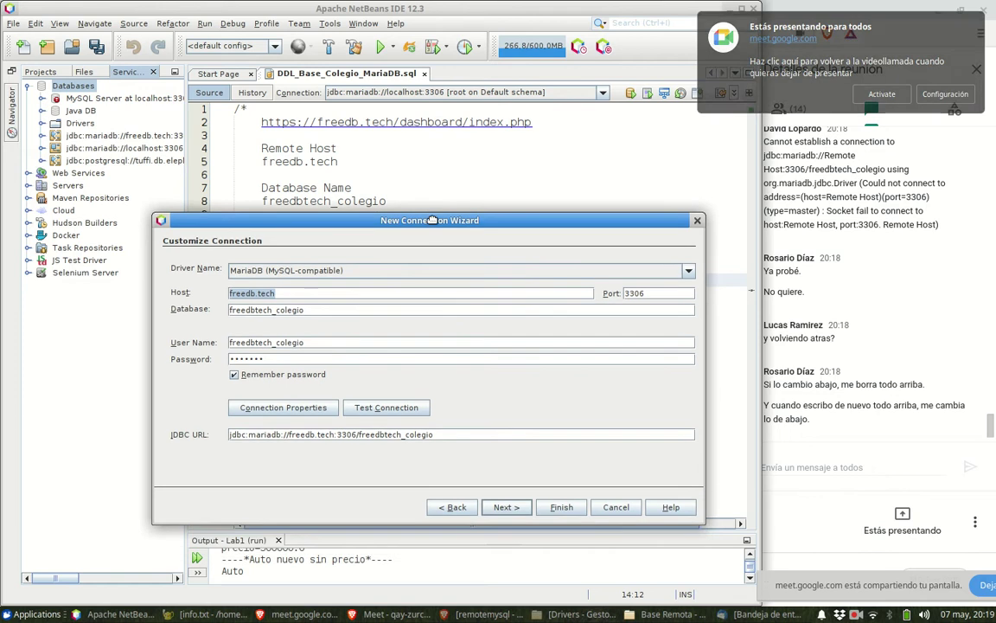
- Go back to Locate Driver, keep MariaDB (MySQL-compatible), and bring the Drivers folder forward
left_click(455, 511)
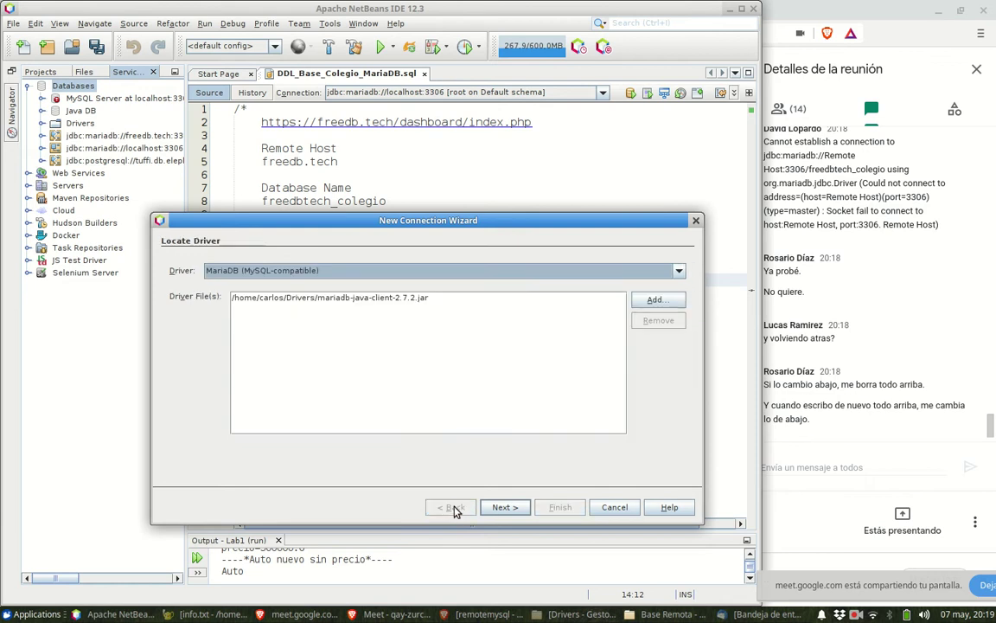
left_click(400, 272)
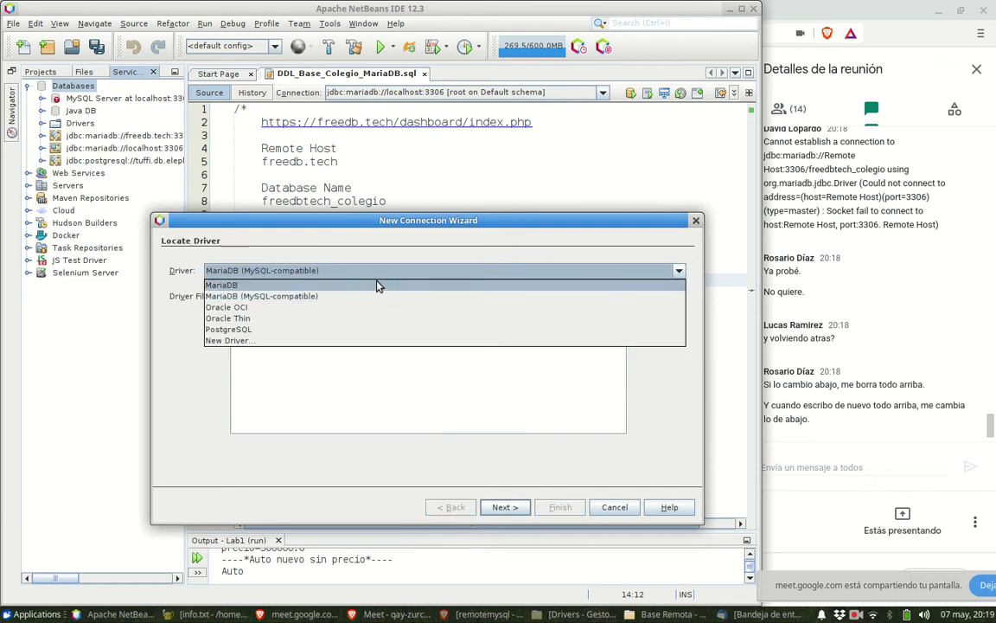
left_click(337, 298)
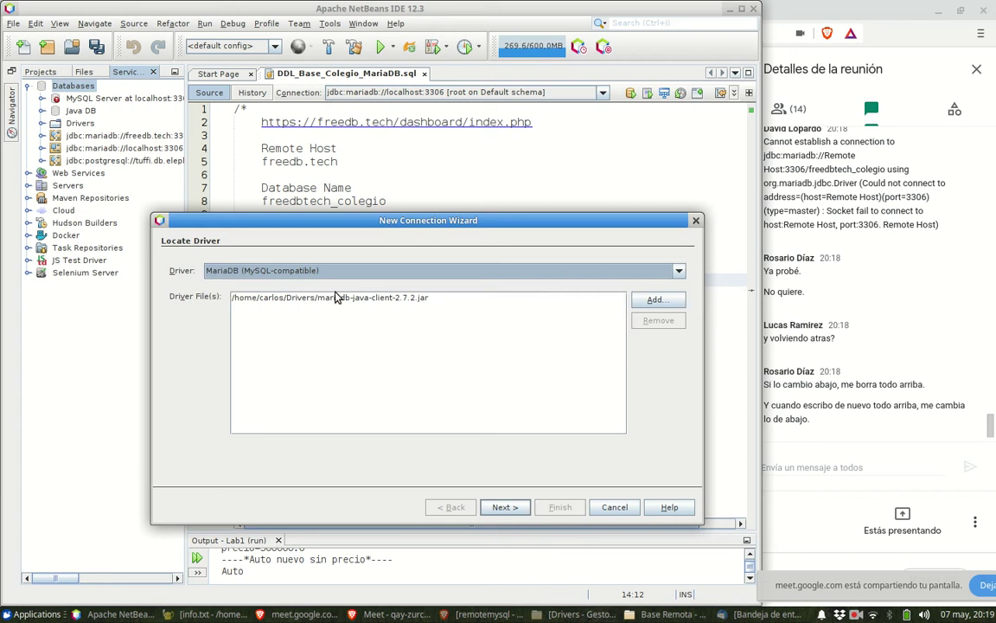
left_click(386, 299)
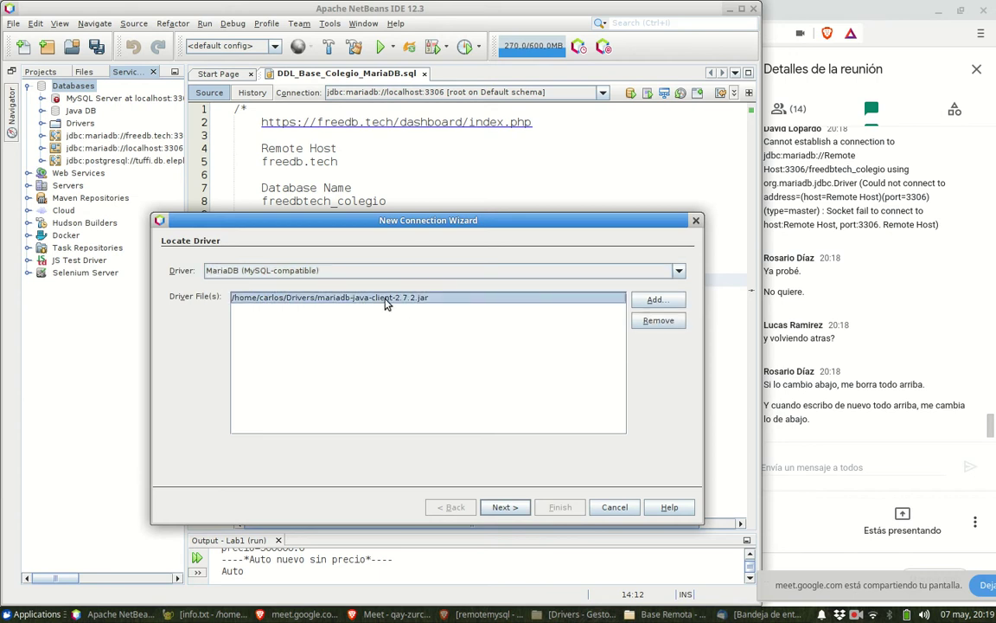
left_click(349, 273)
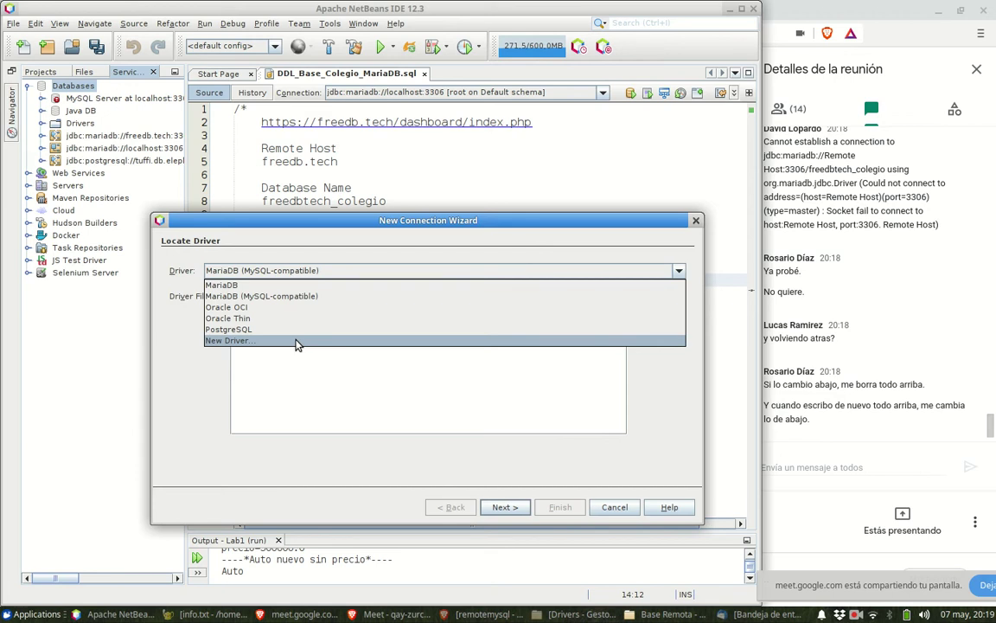
left_click(299, 297)
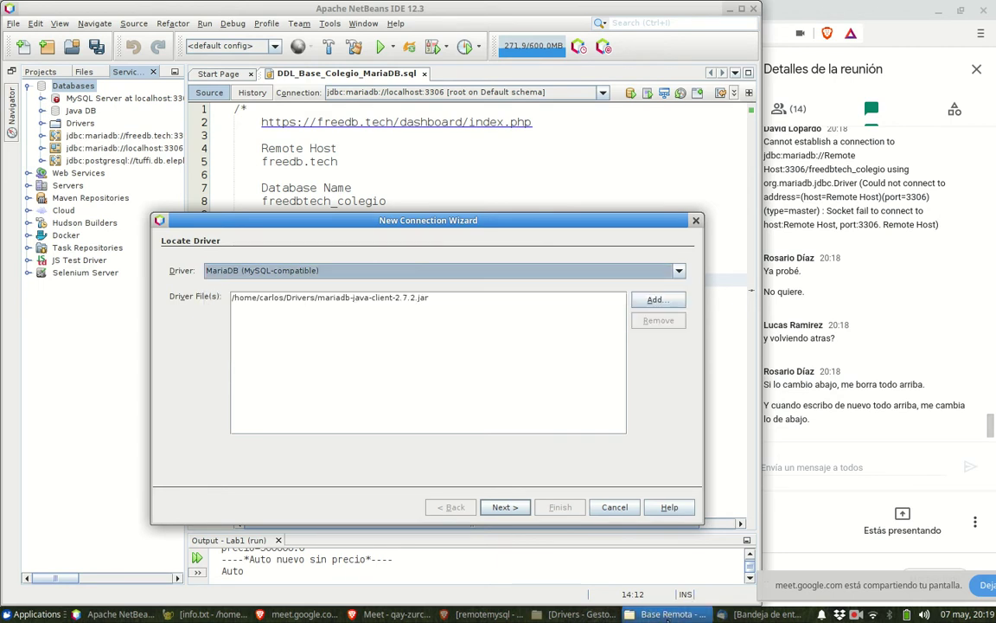
left_click(667, 614)
left_click(578, 614)
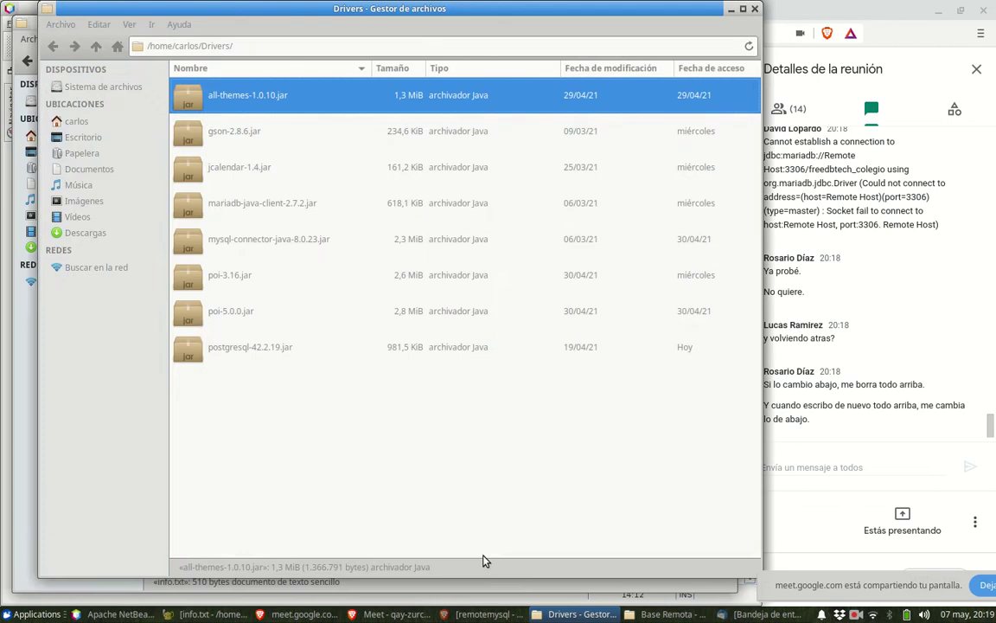
- Select mariadb-java-client-2.7.2.jar, close the Drivers window and minimize Base Remota
left_click(226, 203)
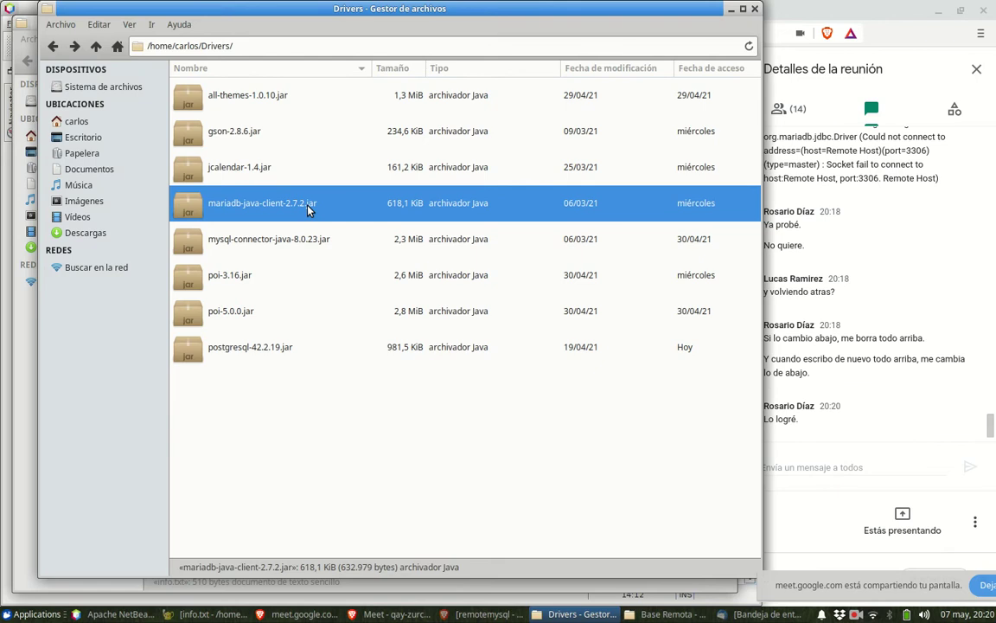
left_click(755, 9)
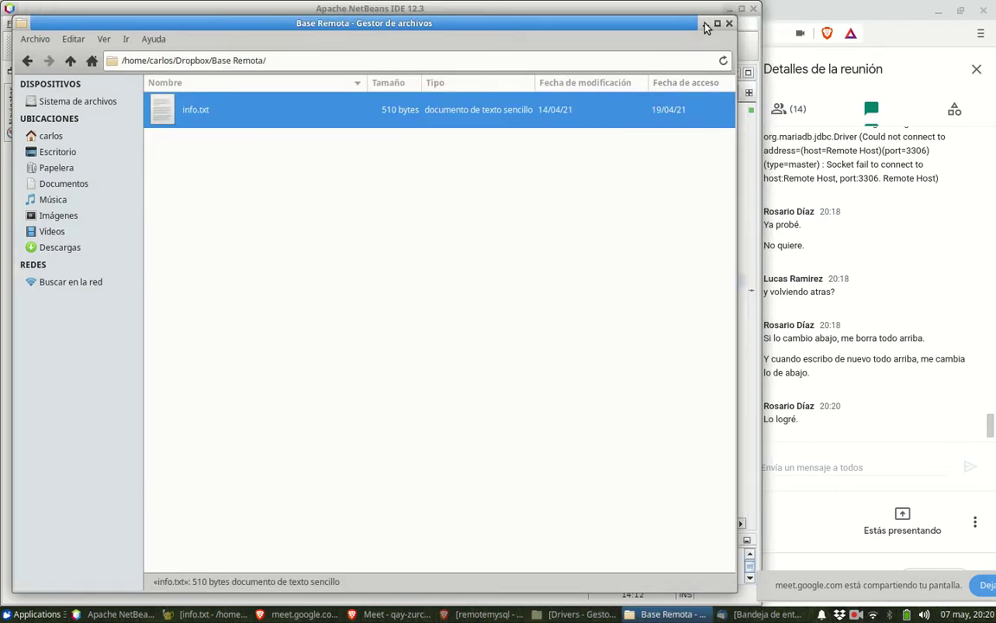
left_click(705, 25)
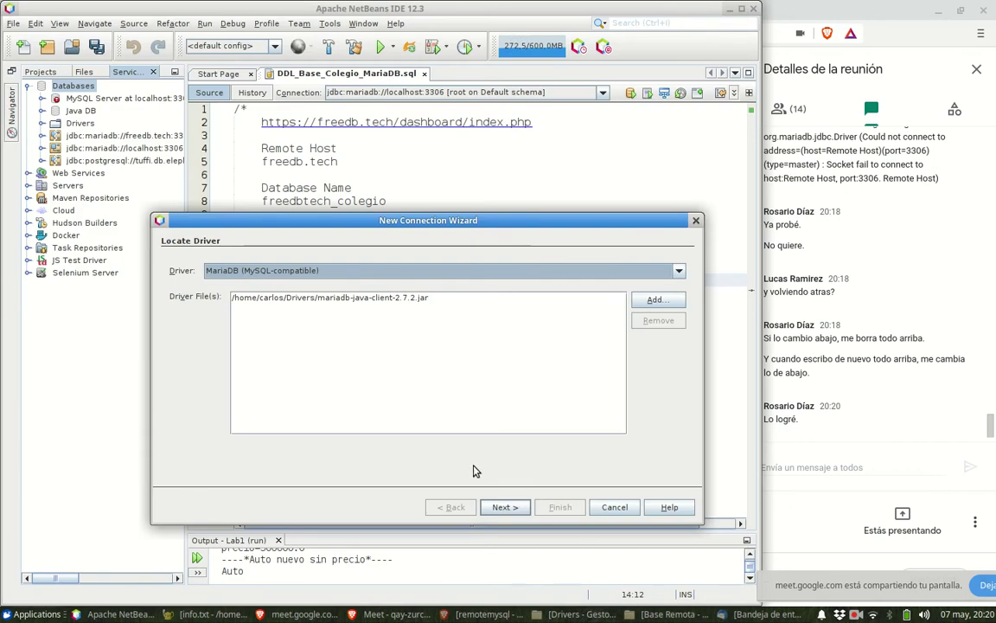
- Advance the wizard to the freedb.tech:3306/freedbtech_colegio connection settings
left_click(505, 507)
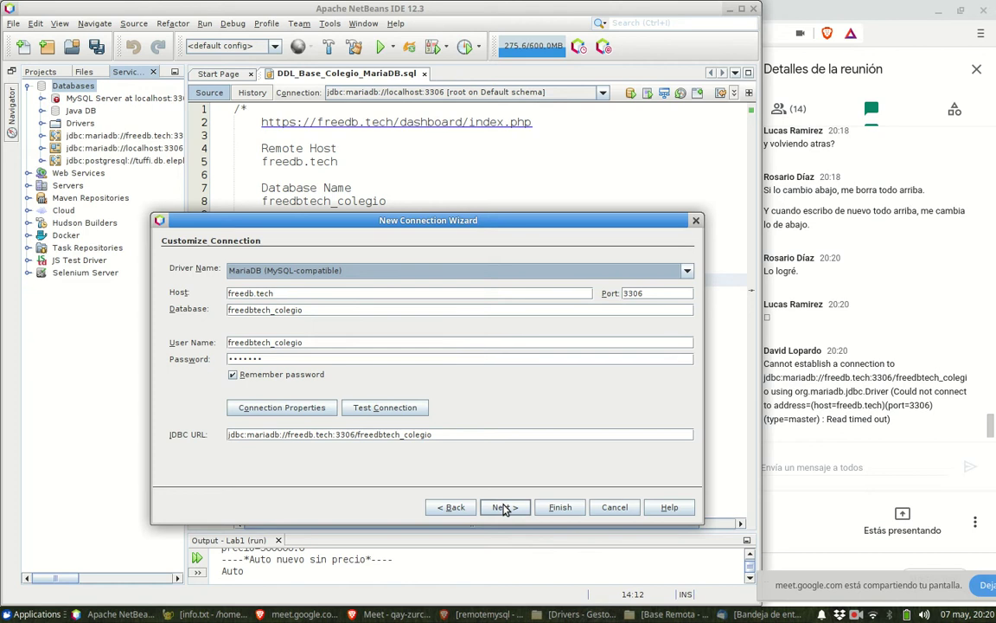
- Re-run Test Connection until it succeeds, then finish creating the freedb.tech MariaDB connection
left_click(375, 407)
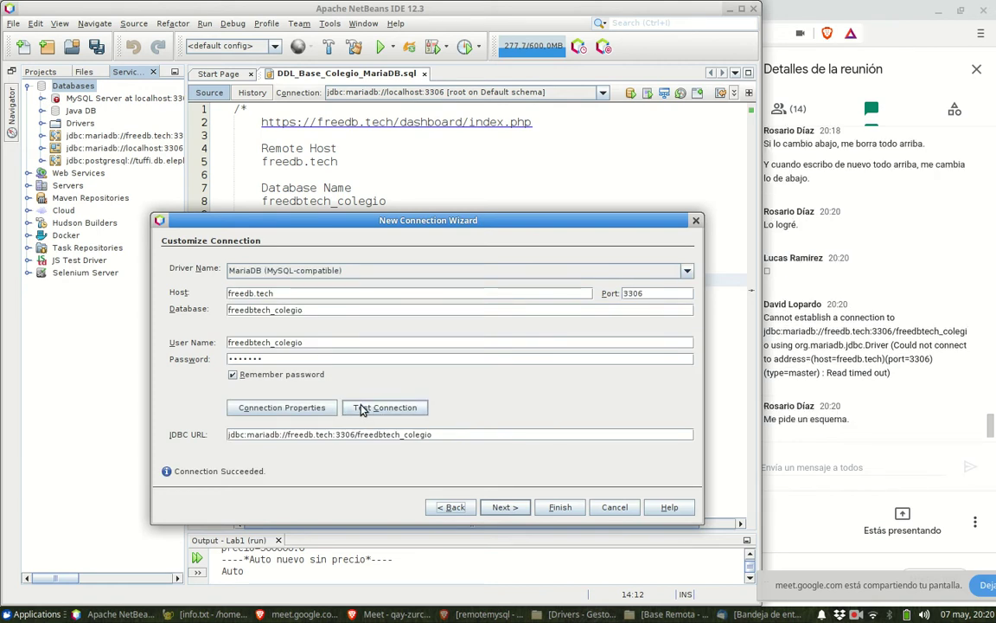
left_click(363, 413)
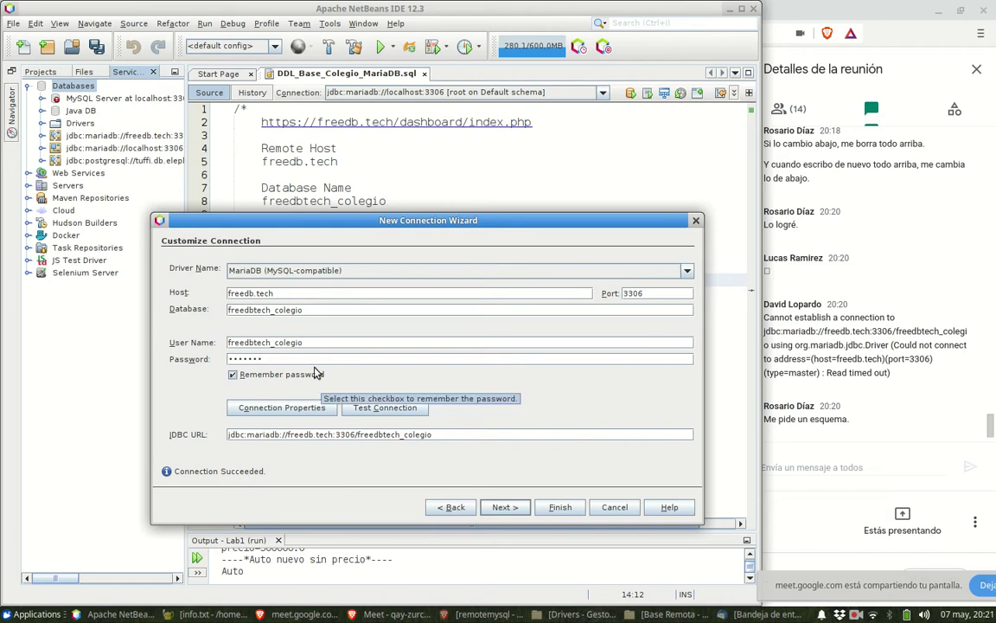
left_click(372, 410)
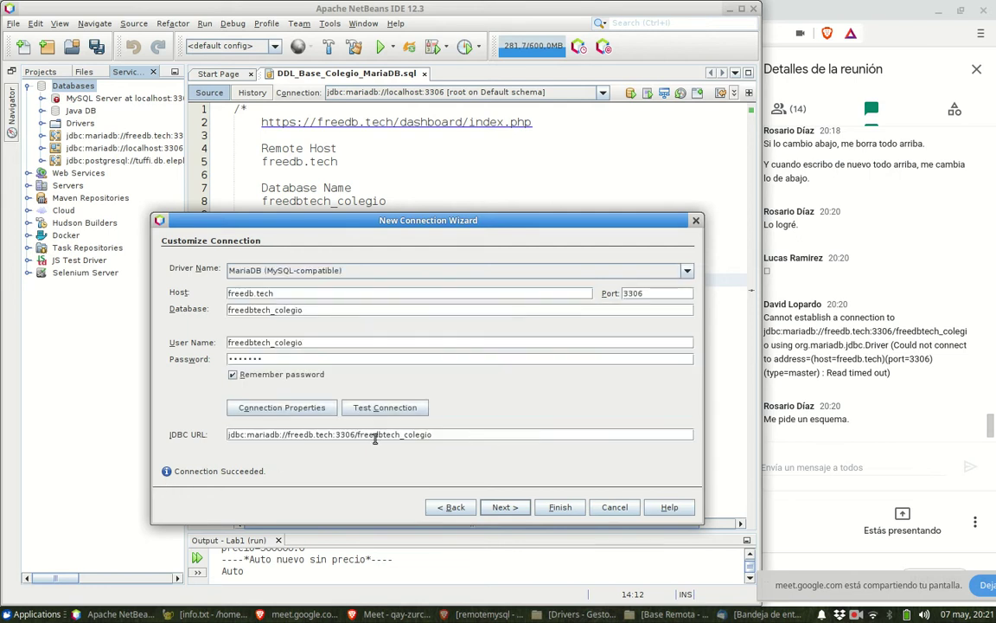
left_click(383, 410)
left_click(358, 410)
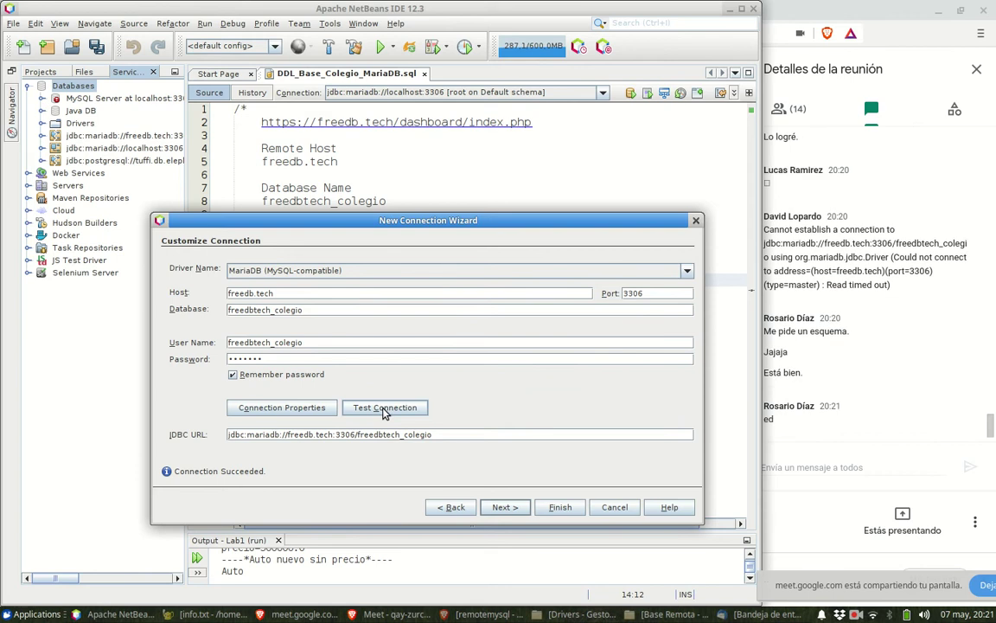
left_click(384, 408)
left_click(384, 410)
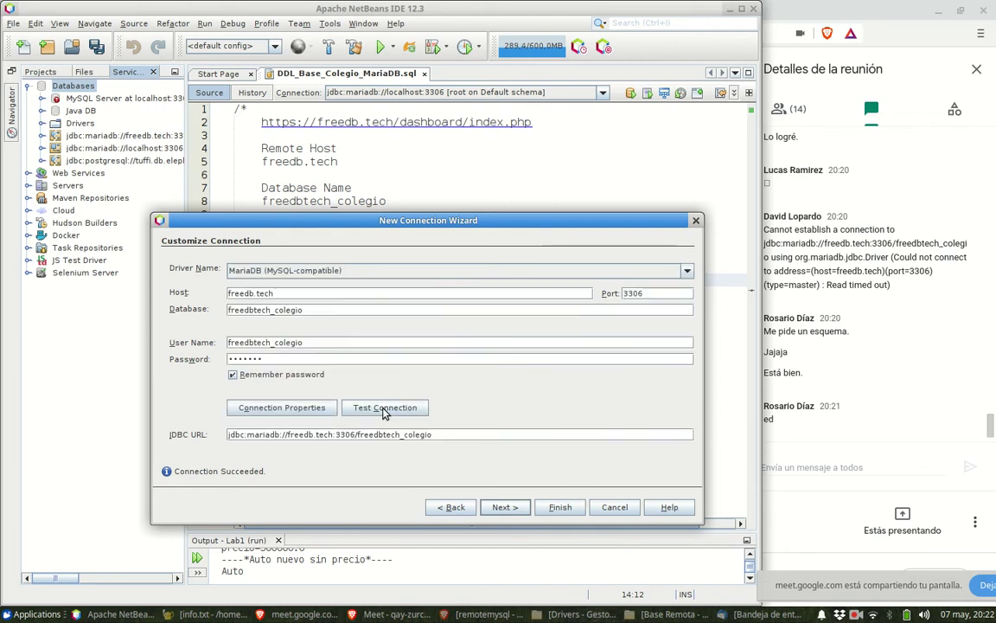
left_click(384, 410)
left_click(559, 508)
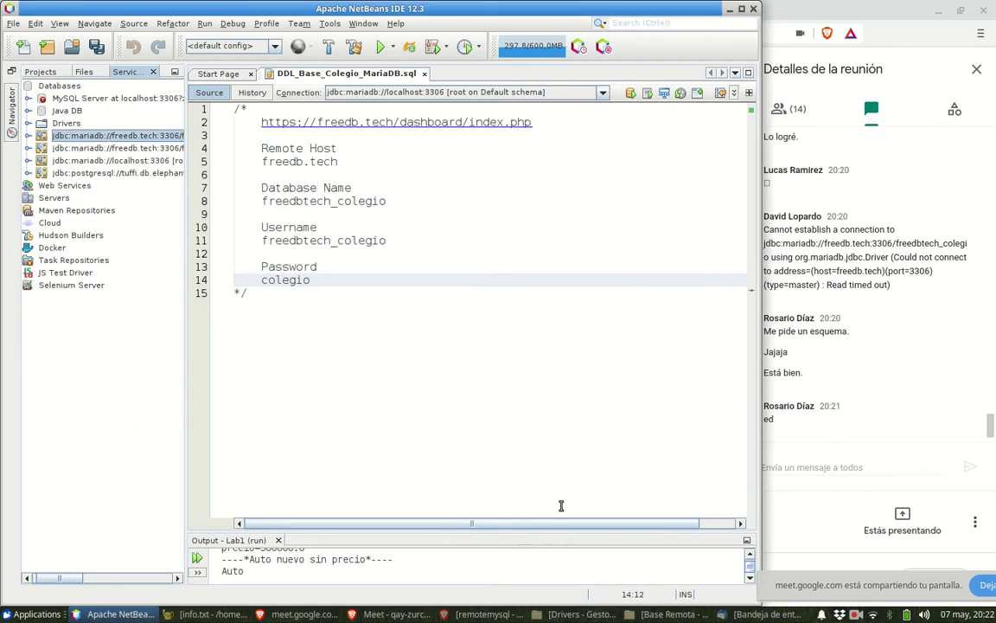
- Add blank lines below the comment and join Remote Host and Database Name values onto their labels with colons
left_click(252, 292)
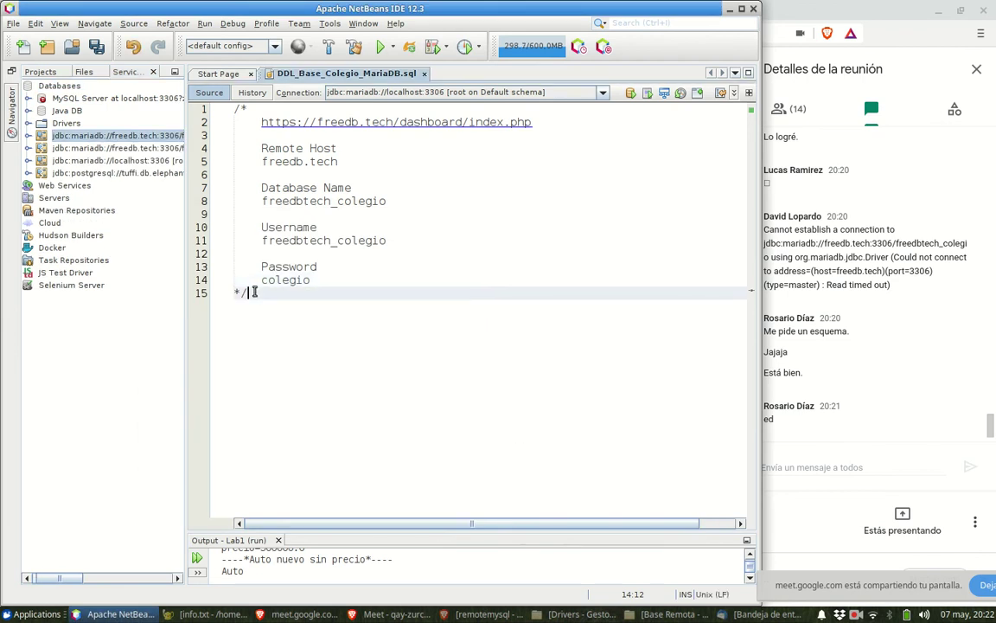
key("Return")
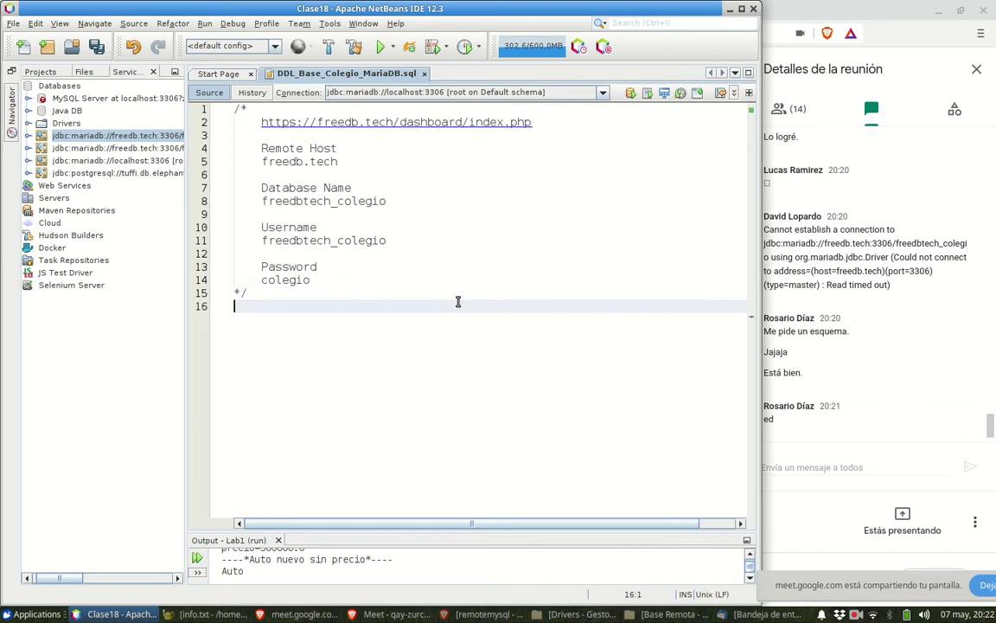
key("Return")
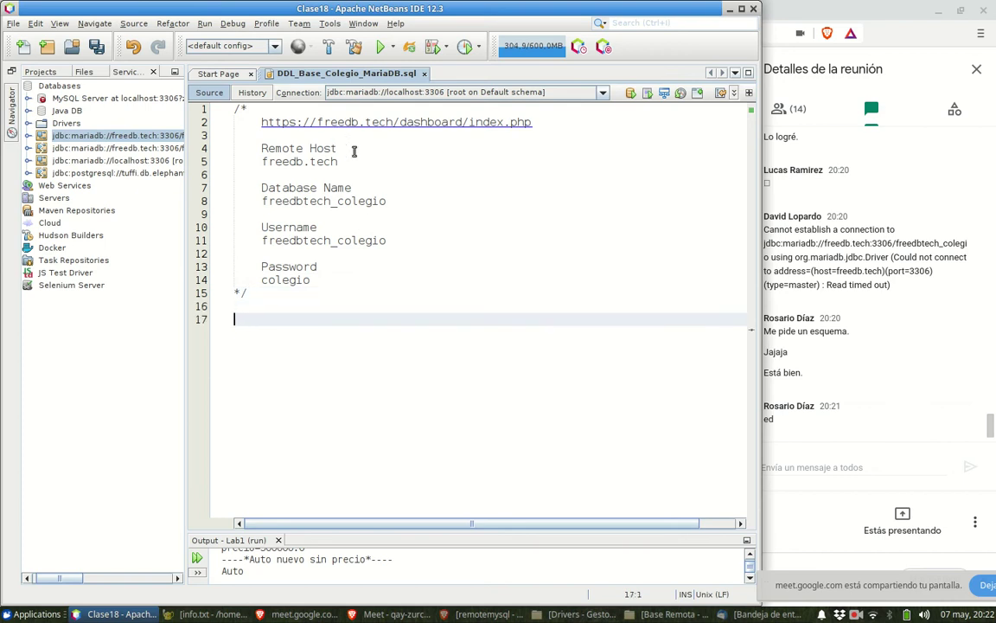
left_click(353, 149)
type(":")
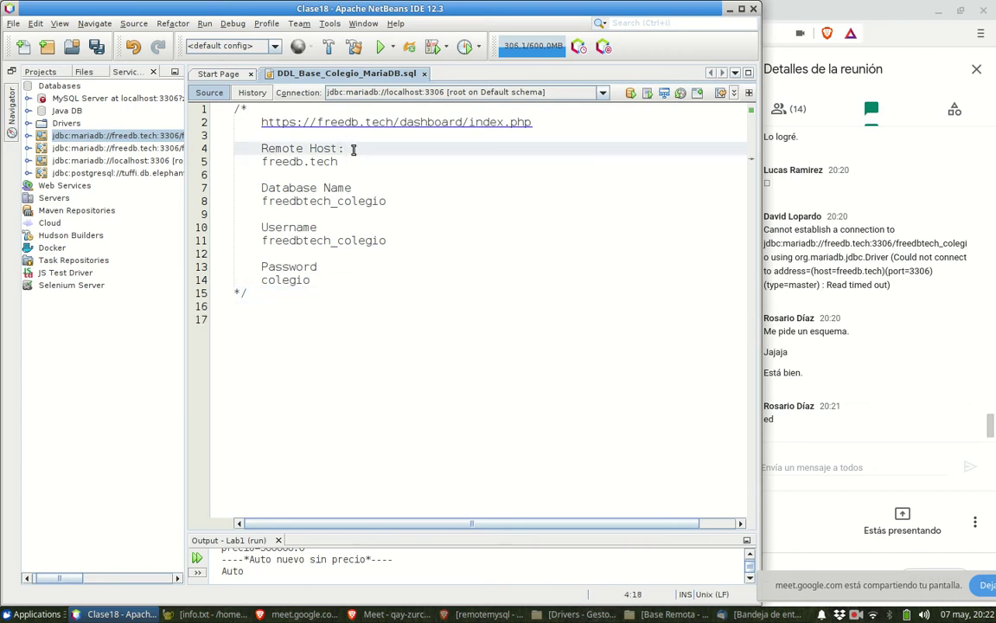
key("Delete")
key("Delete")
key("Delete")
key("Delete")
key("Delete")
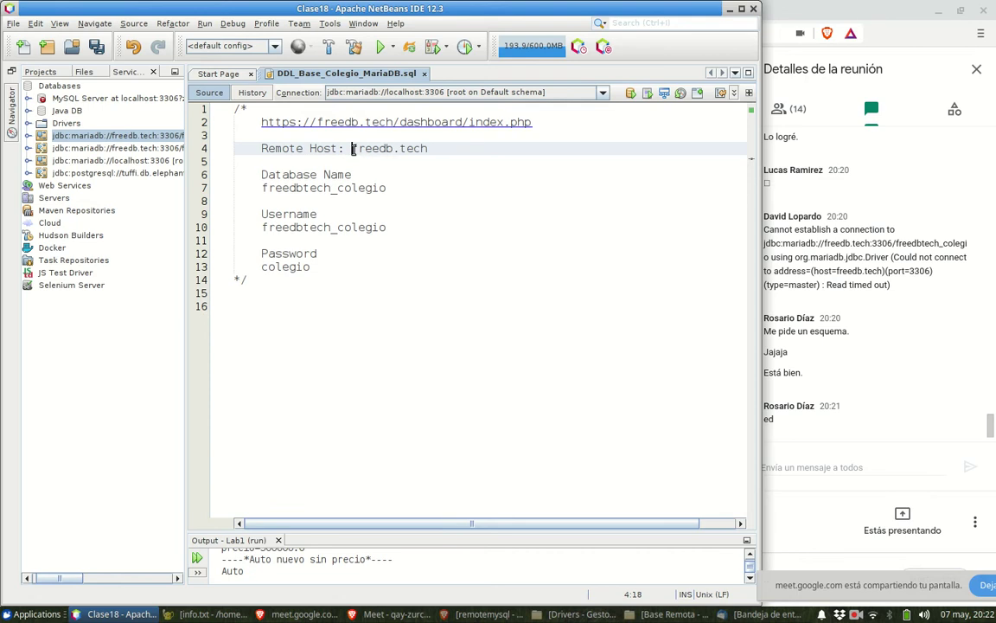
key("Down")
key("Down")
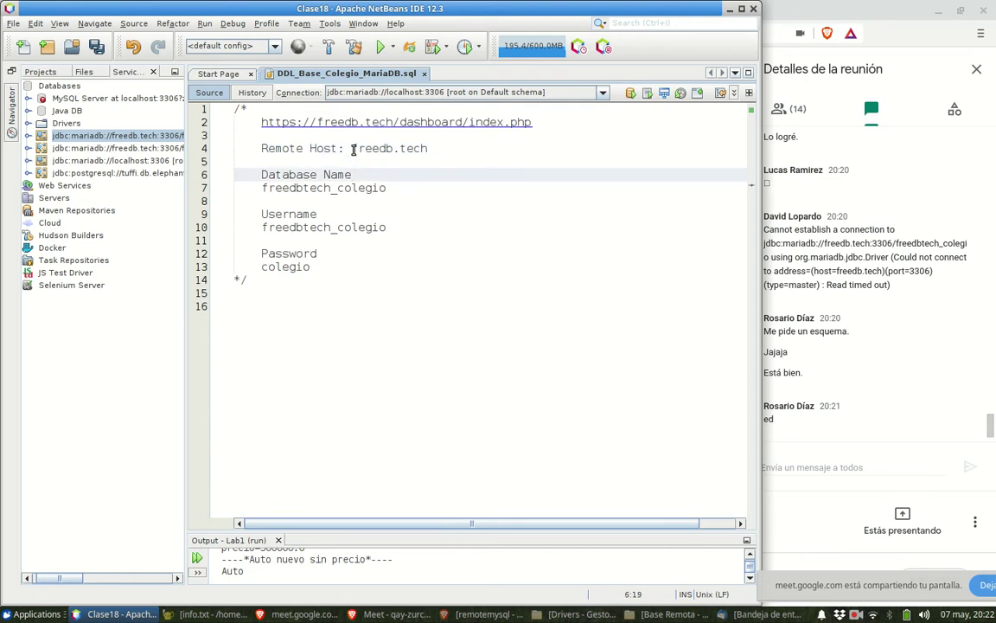
type(":")
key("Delete")
key("Delete")
key("Delete")
key("Delete")
- Join the Username and Password values onto their label lines with colons, then add a blank line
key("Down")
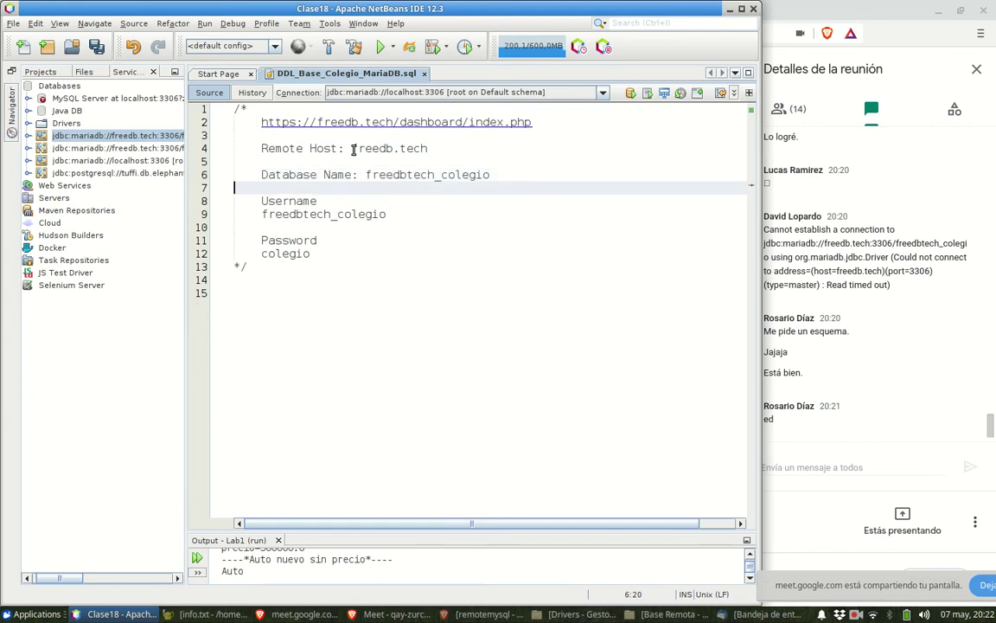
key("Down")
type(":")
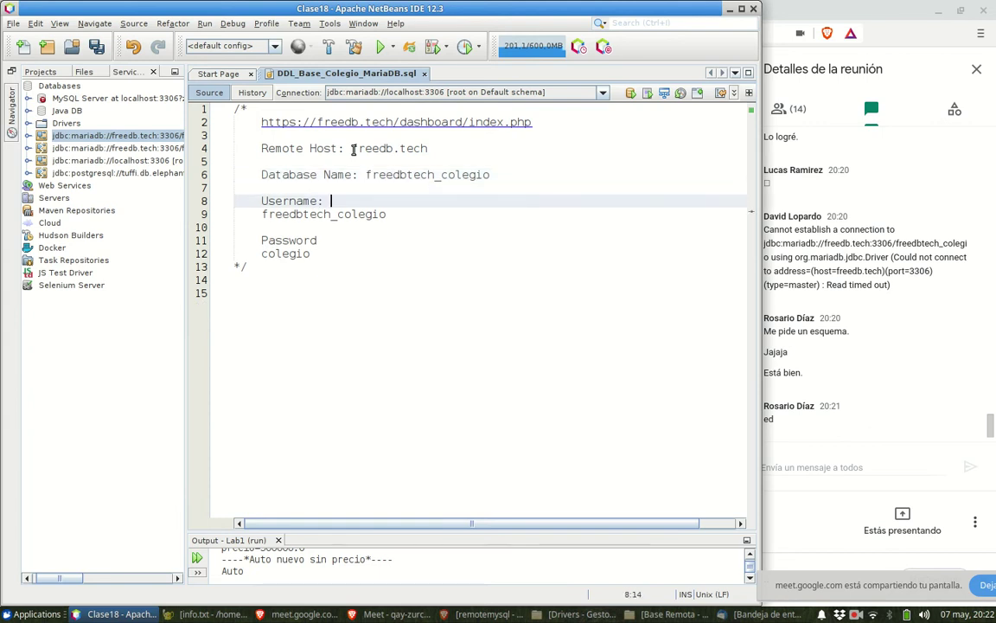
key("Delete")
key("Delete")
key("Delete")
key("Delete")
key("Delete")
key("Down")
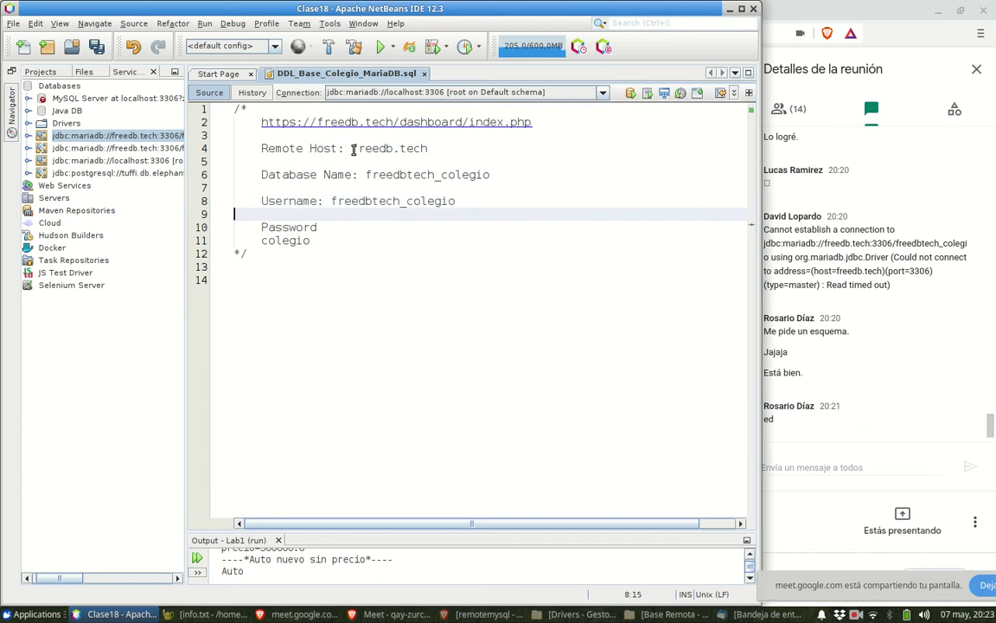
key("Down")
type(":")
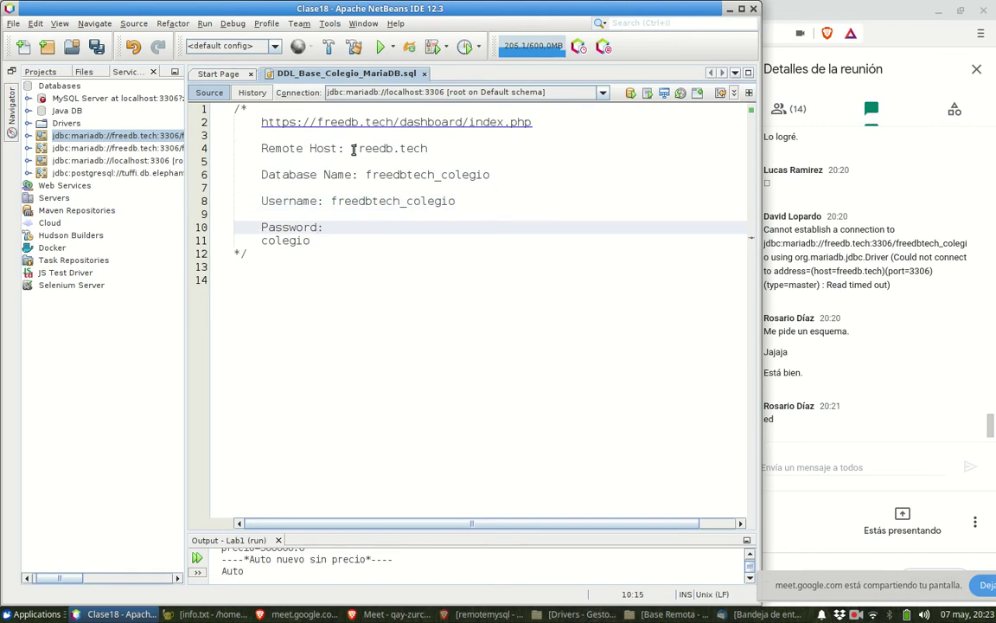
key("Delete")
key("Delete")
key("Delete")
key("Delete")
key("Delete")
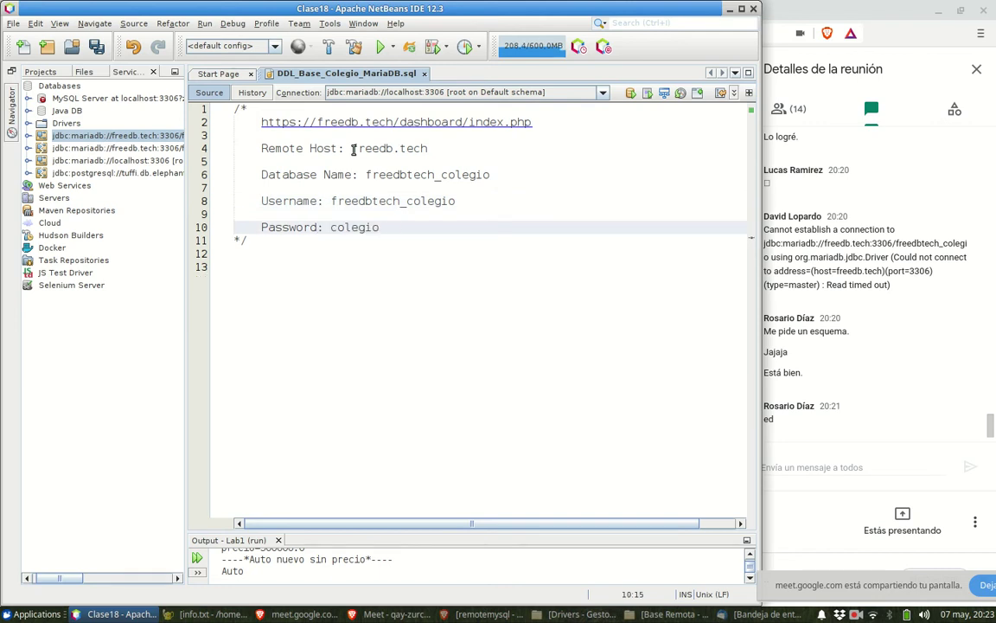
key("Down")
key("Return")
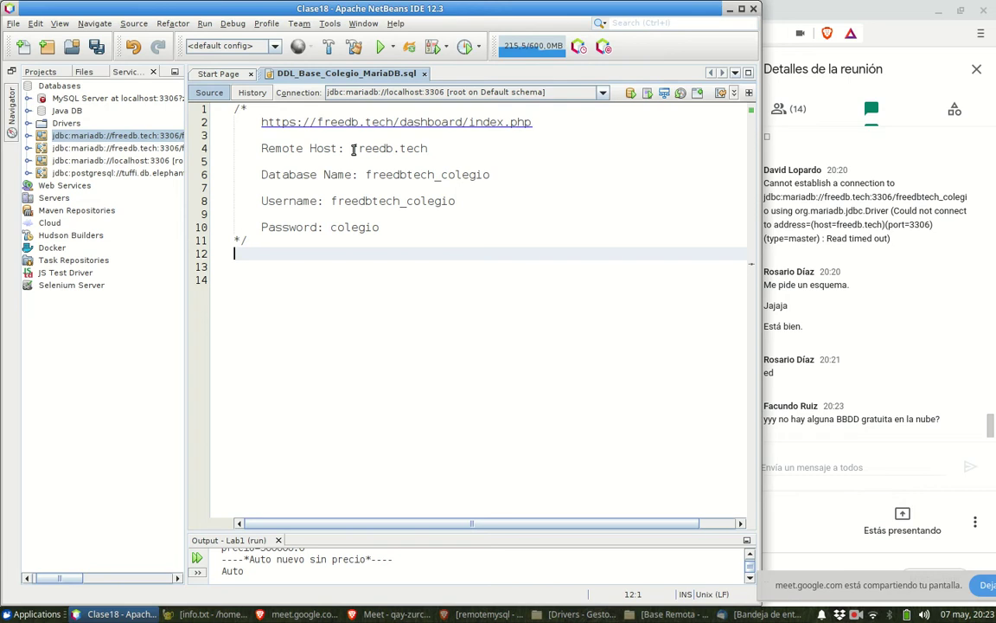
- Type create database colegio; below the header comment
key("Return")
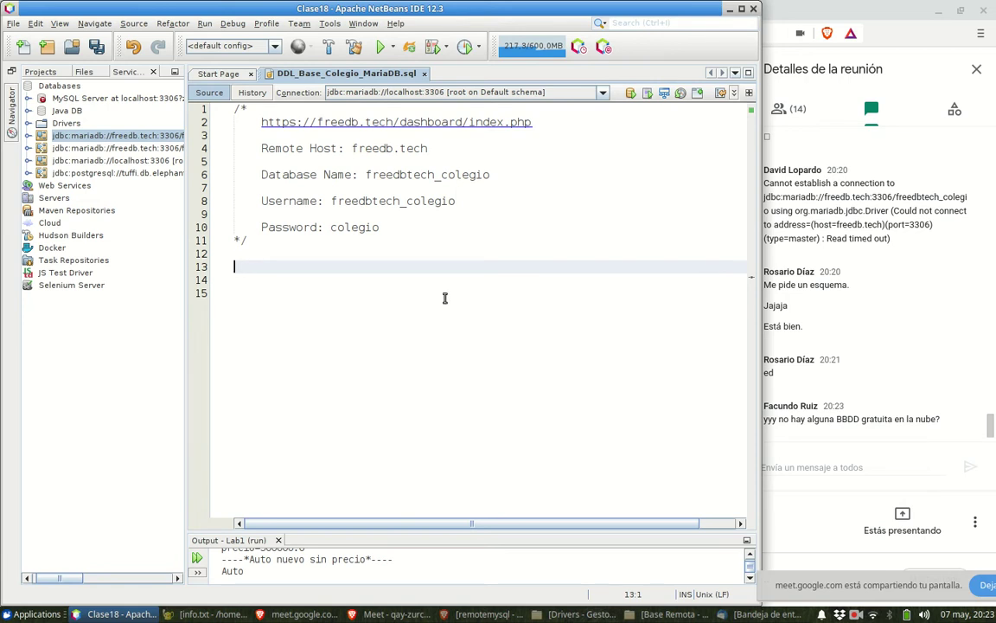
type("create database cole")
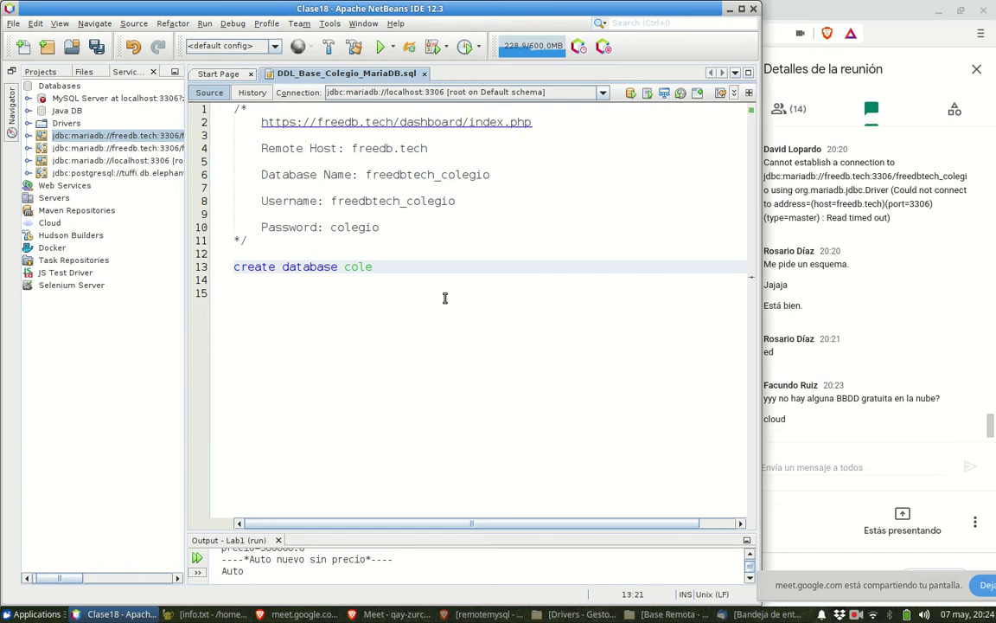
type("gio")
type(";")
key("Return")
- Insert drop database if exists colegio; above the create statement
key("Up")
key("Home")
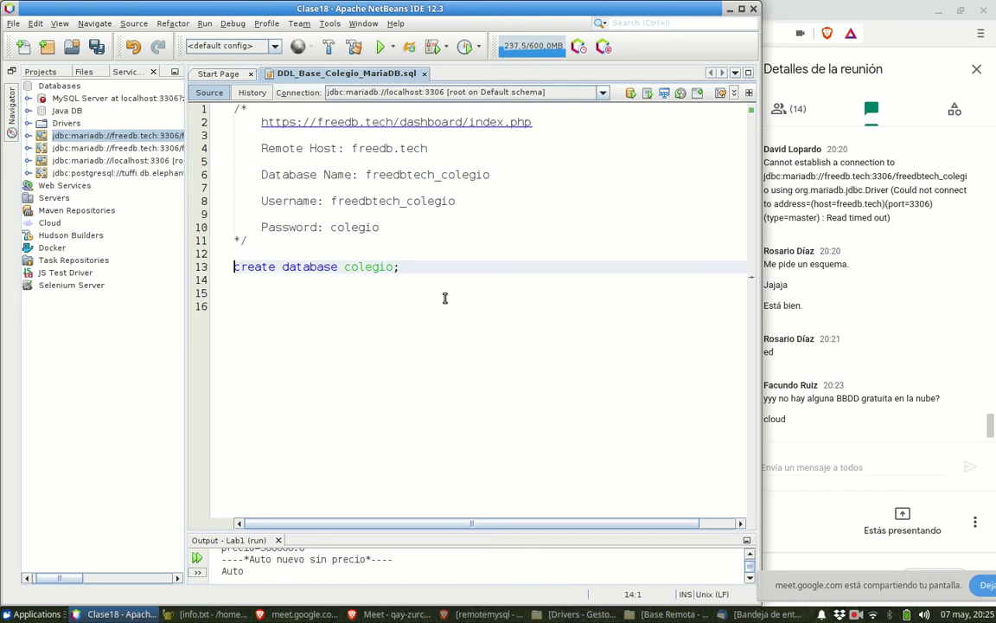
key("Return")
key("Up")
type("dro")
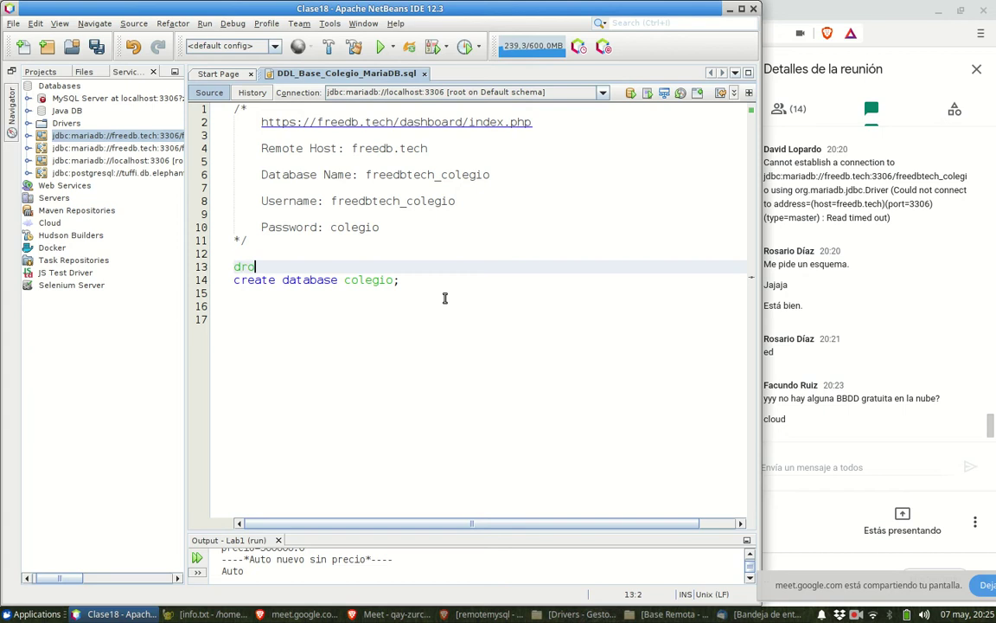
type("p database if e")
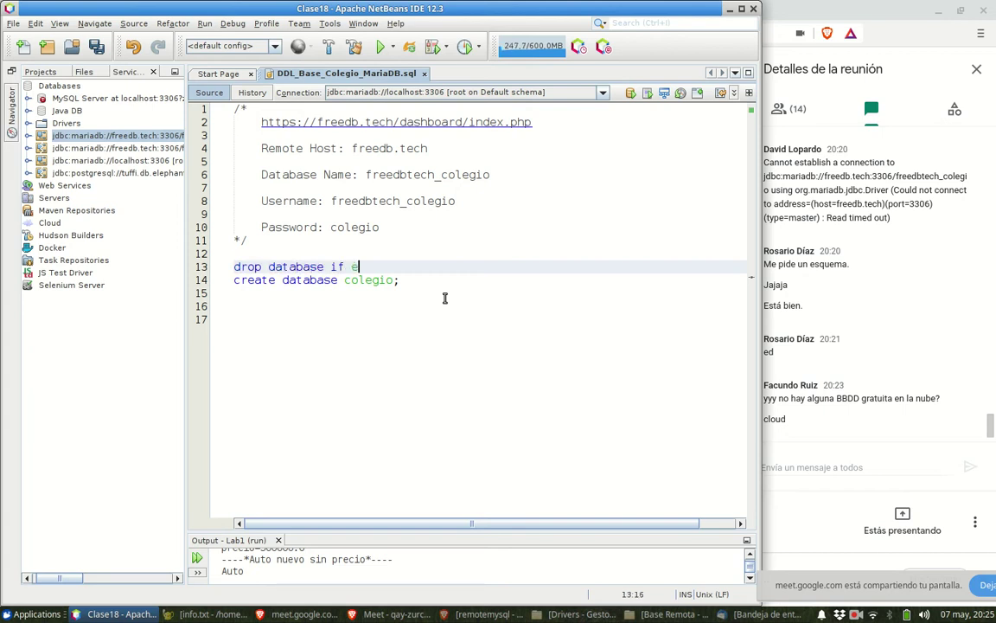
type("xists colegio")
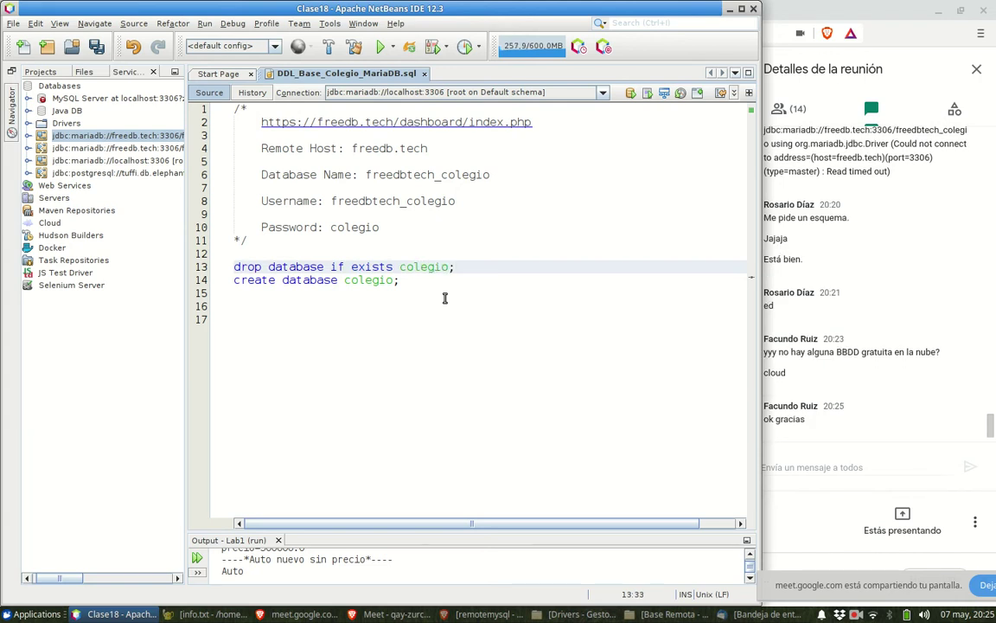
type(";")
- Add use colegio; on a new line after the create statement
key("Down")
key("Return")
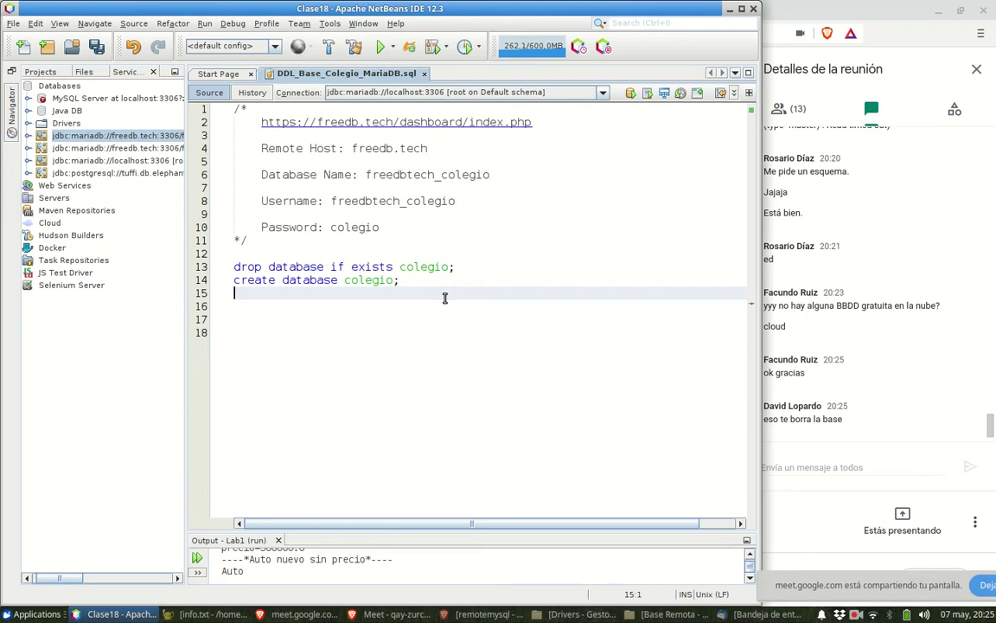
type("use colegio;")
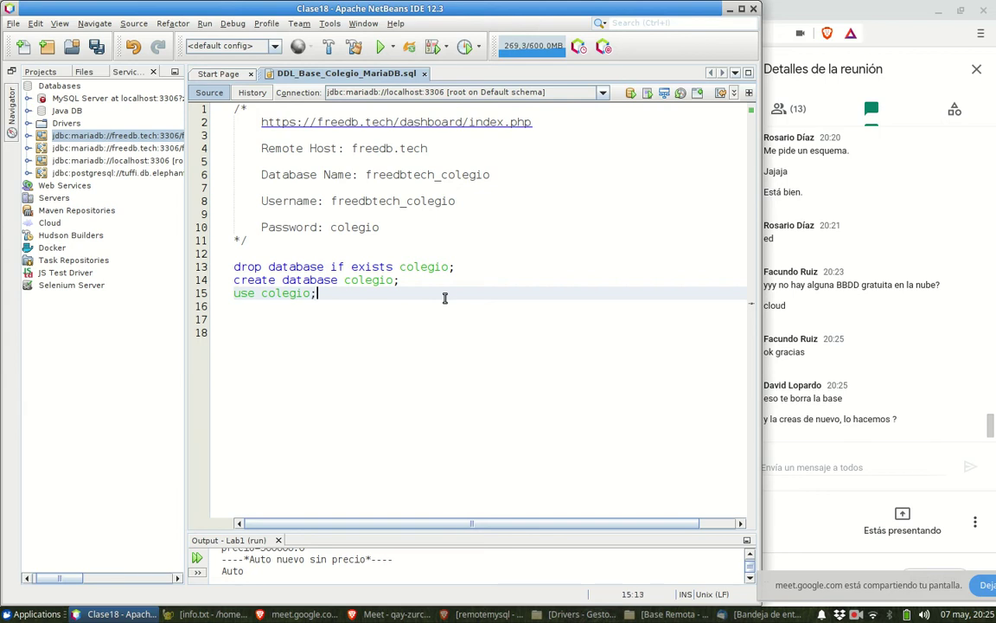
key("Down")
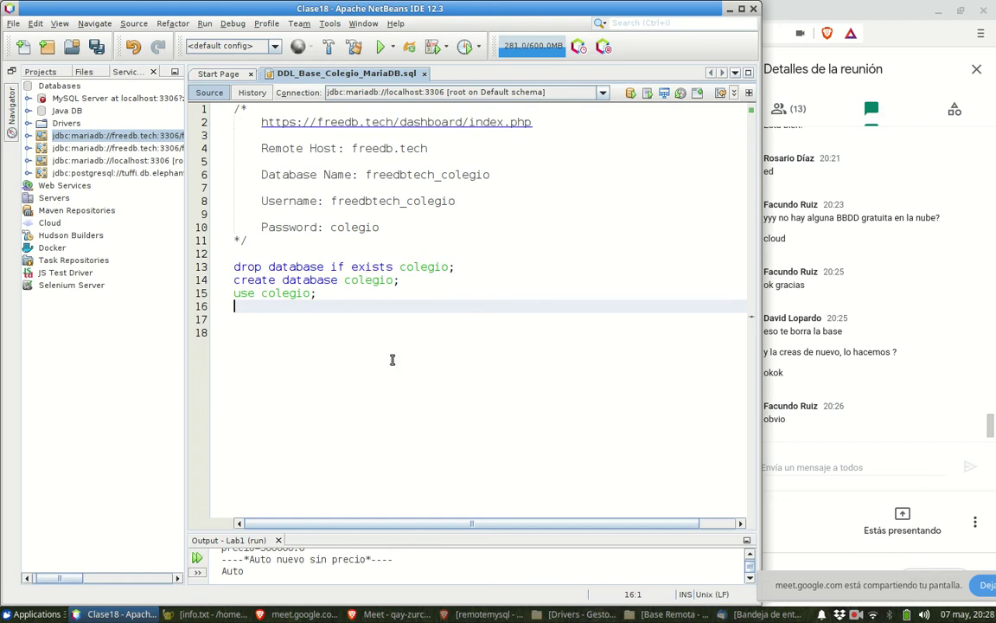
- Switch the SQL file's connection to jdbc:mariadb://freedb.tech:3306/freedbtech_colegio
left_click(603, 92)
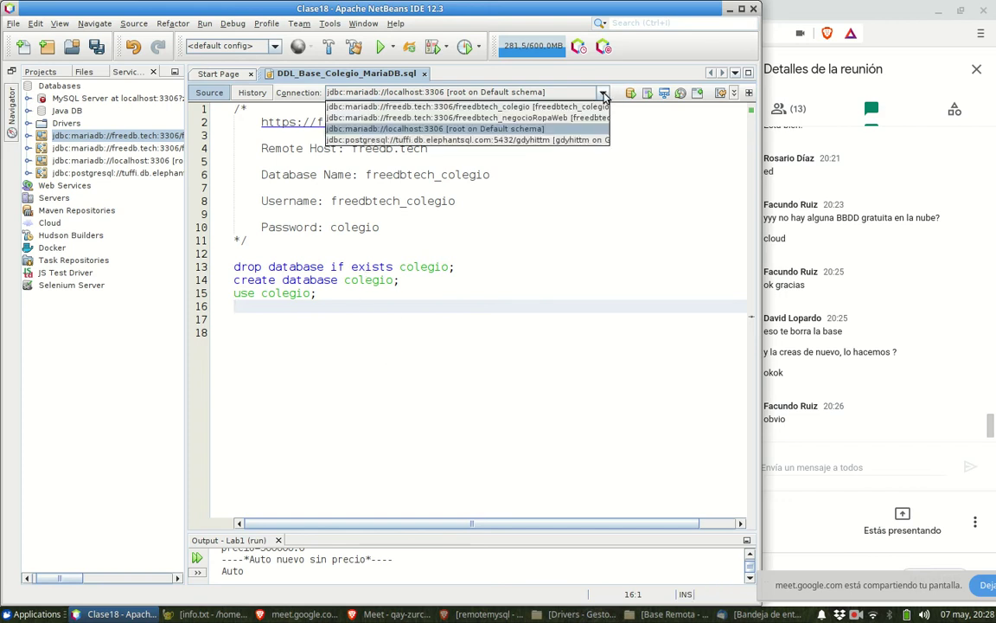
left_click(535, 107)
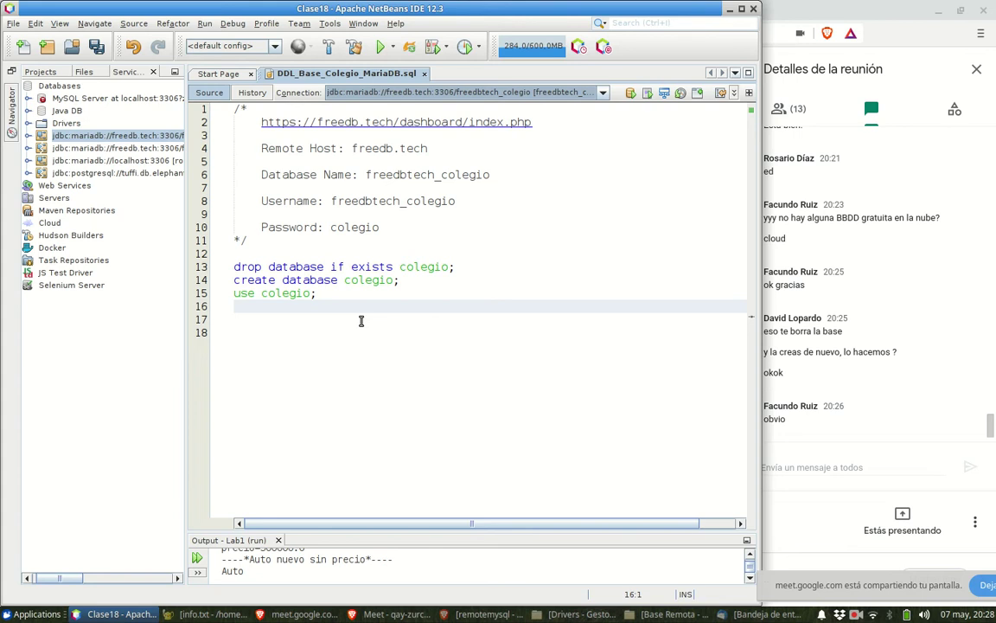
left_click_drag(296, 268, 337, 279)
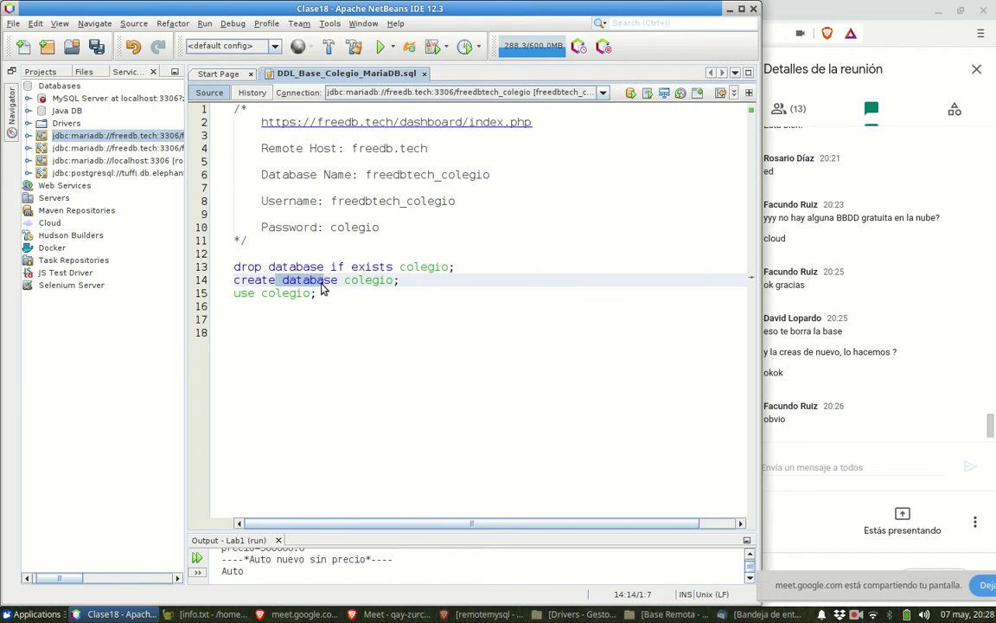
left_click(243, 293)
left_click(242, 318)
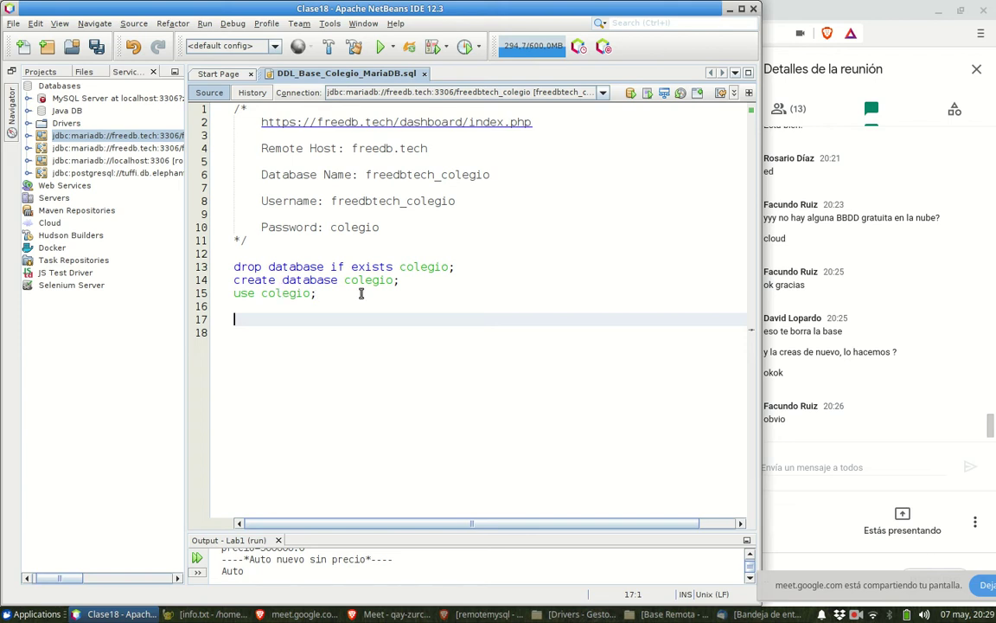
- Run the script and enlarge the output to read the access-denied errors for lines 13–15
left_click(631, 94)
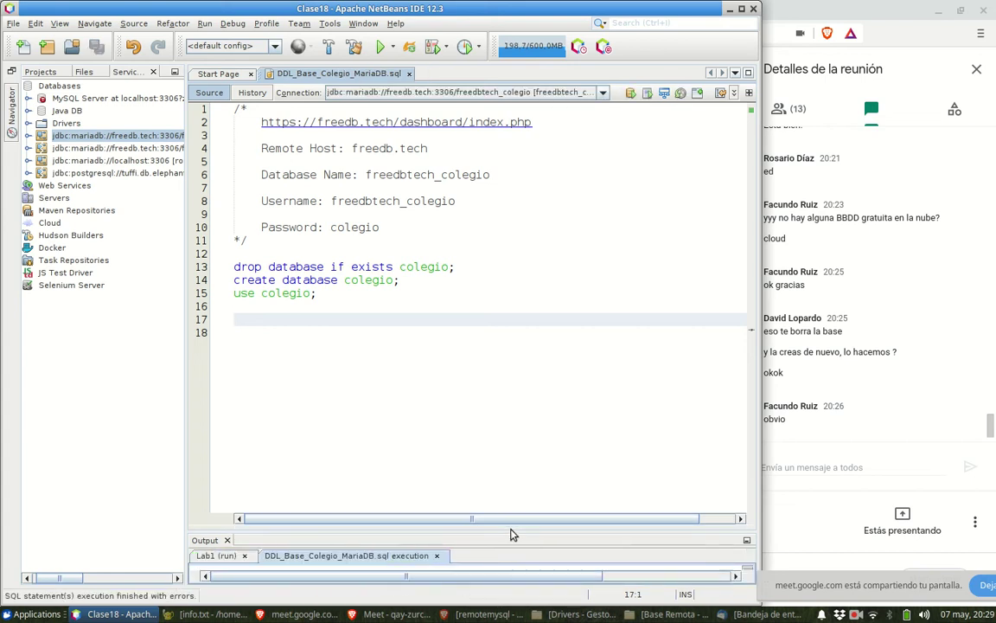
left_click_drag(511, 533, 505, 352)
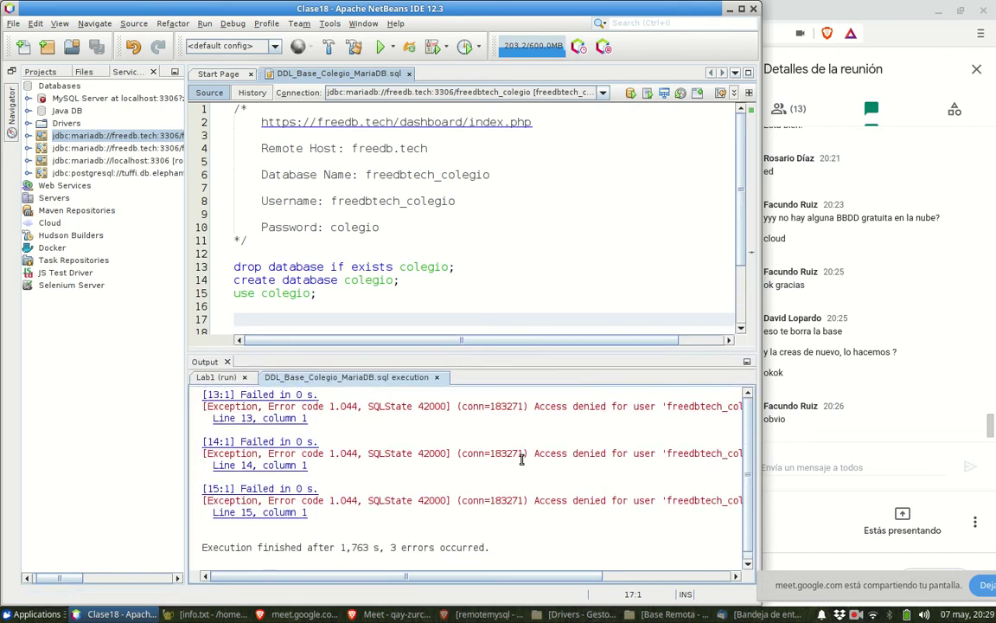
left_click_drag(526, 577, 709, 562)
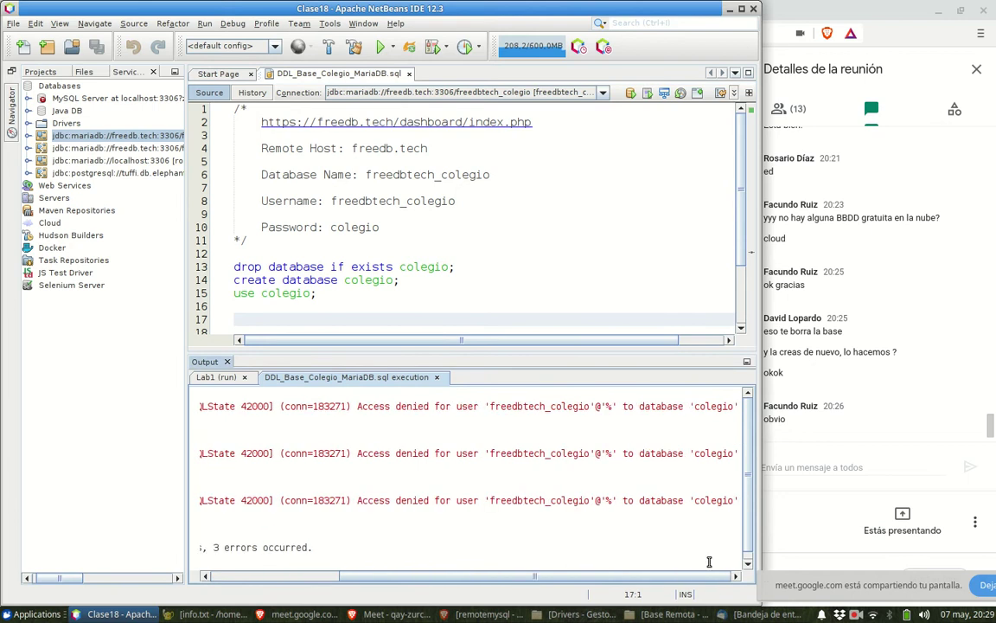
left_click_drag(519, 577, 440, 577)
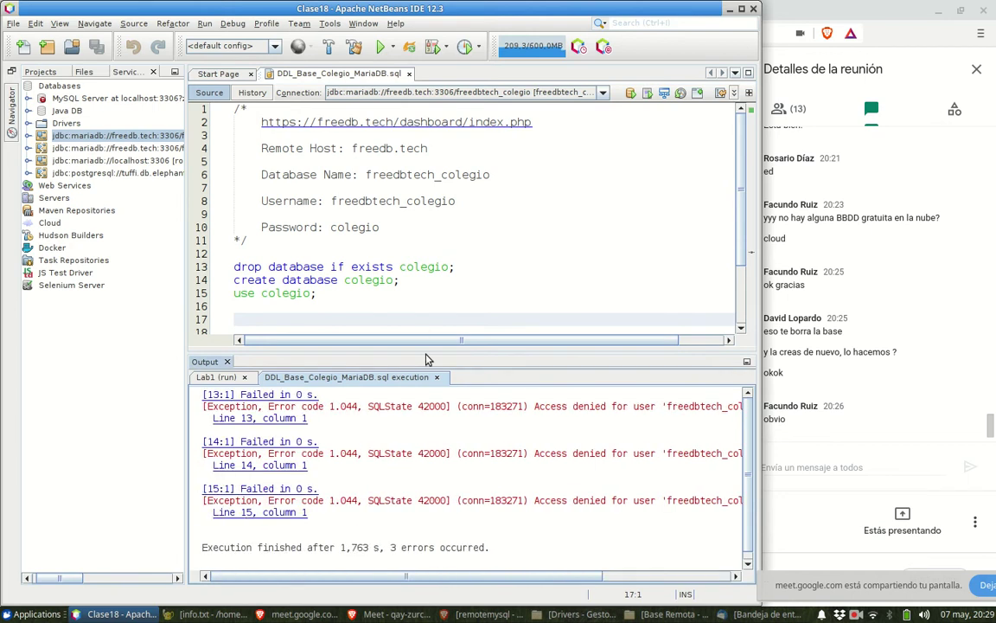
left_click_drag(431, 363, 428, 408)
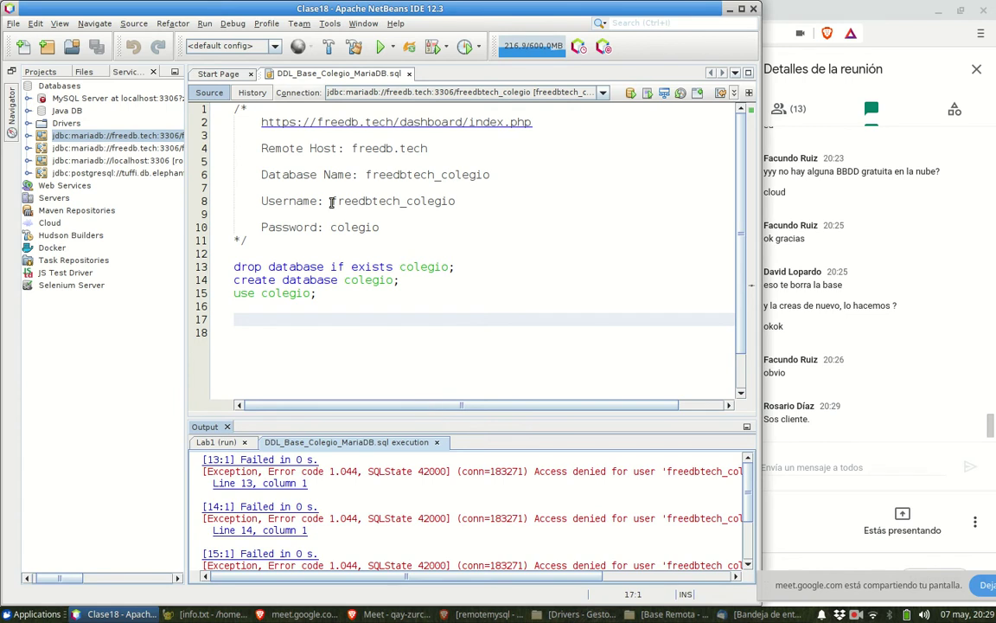
double_click(396, 204)
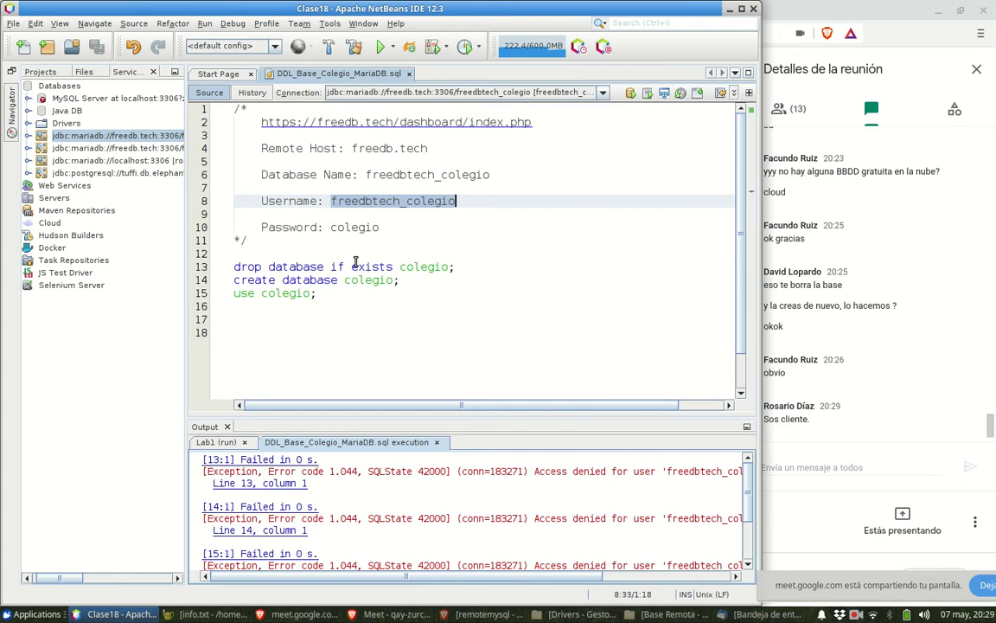
left_click_drag(329, 227, 372, 227)
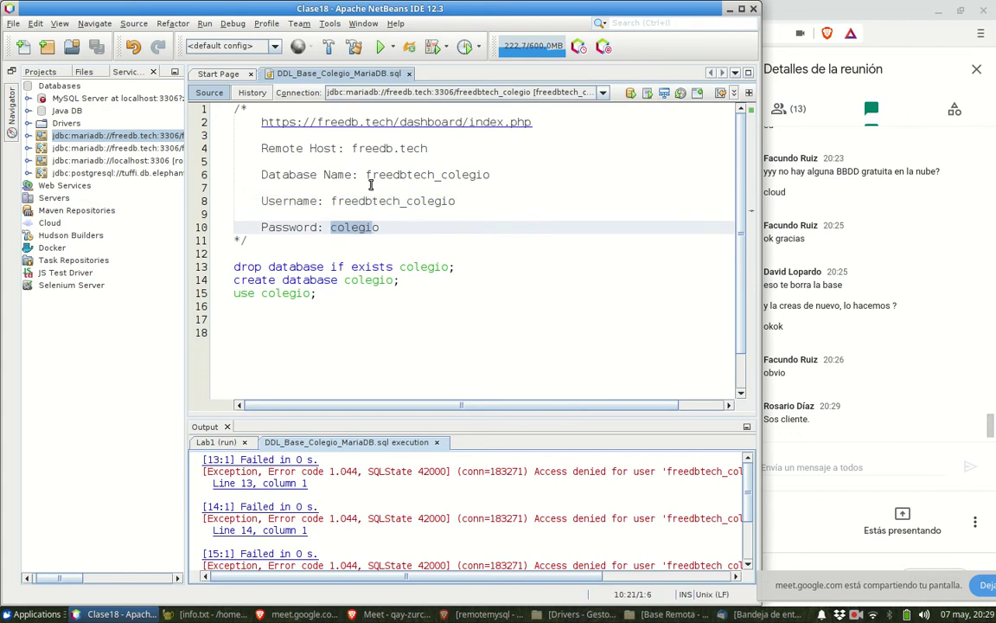
left_click_drag(372, 175, 485, 175)
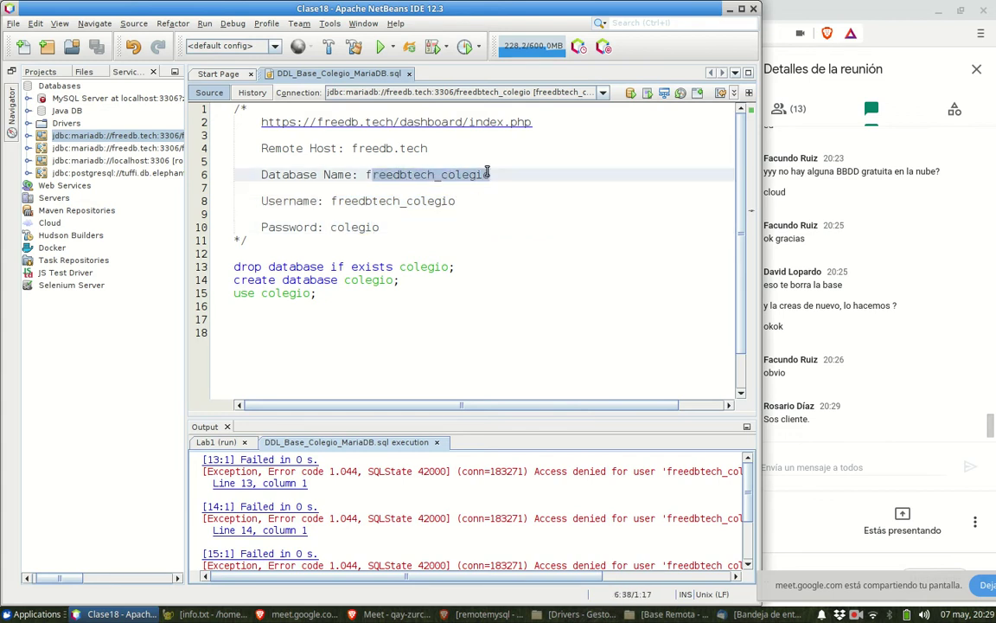
left_click(491, 175)
left_click_drag(365, 174, 493, 175)
left_click_drag(366, 175, 488, 176)
left_click_drag(340, 294, 235, 294)
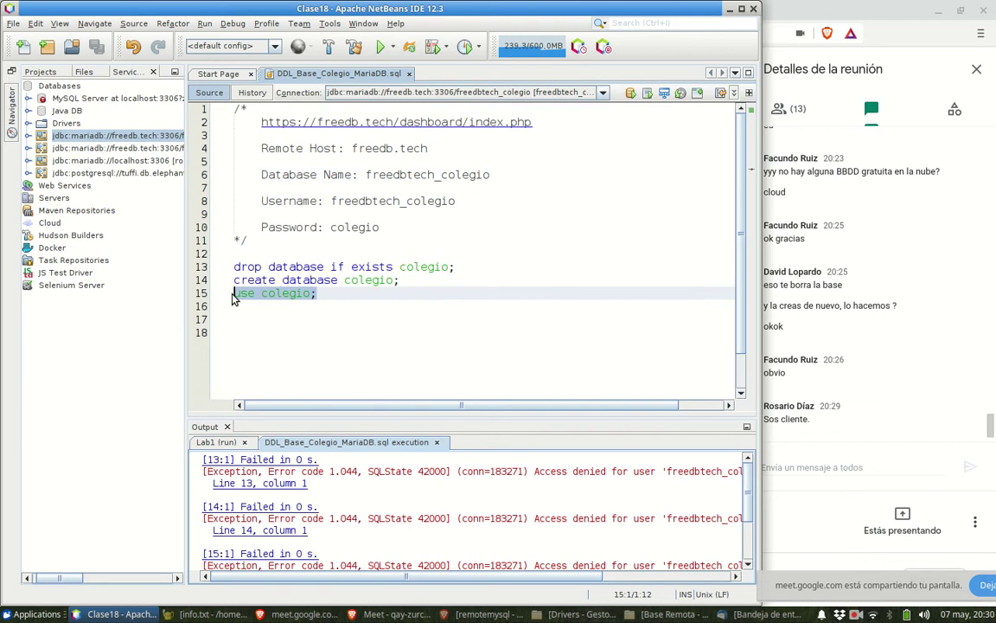
left_click_drag(393, 280, 234, 281)
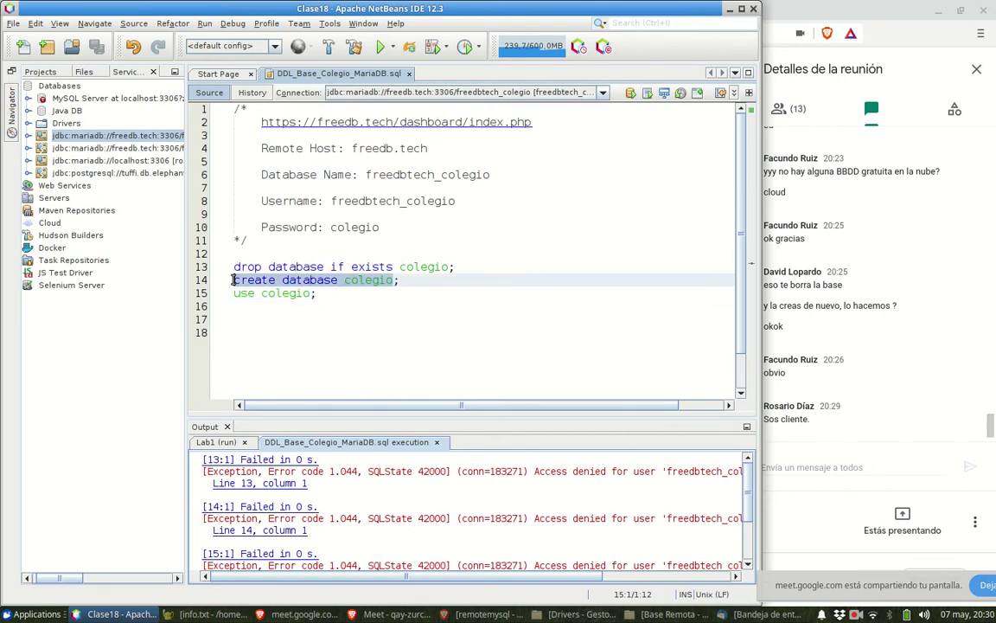
left_click_drag(458, 267, 235, 267)
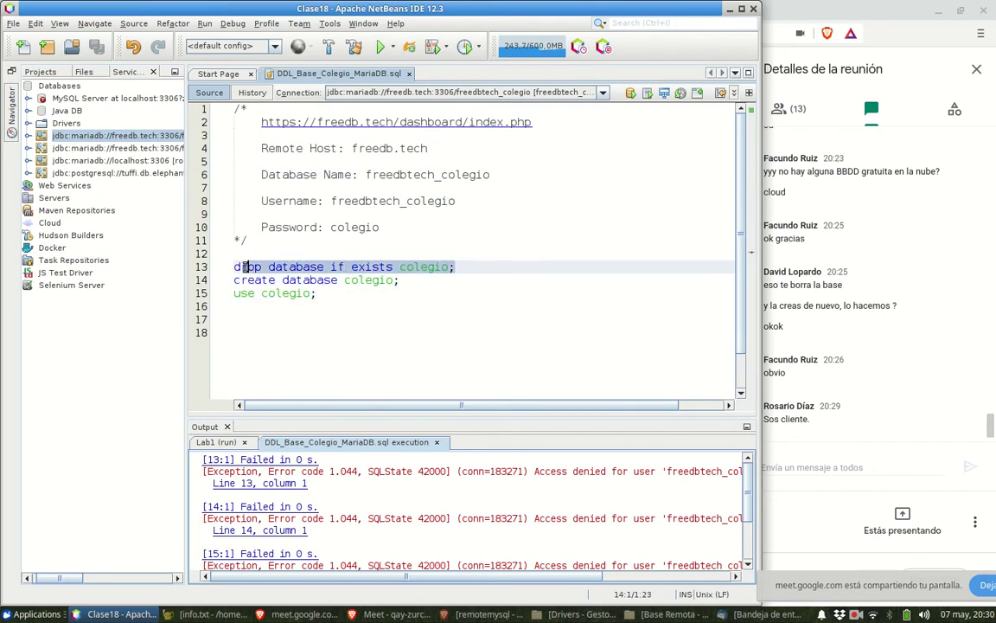
left_click(227, 252)
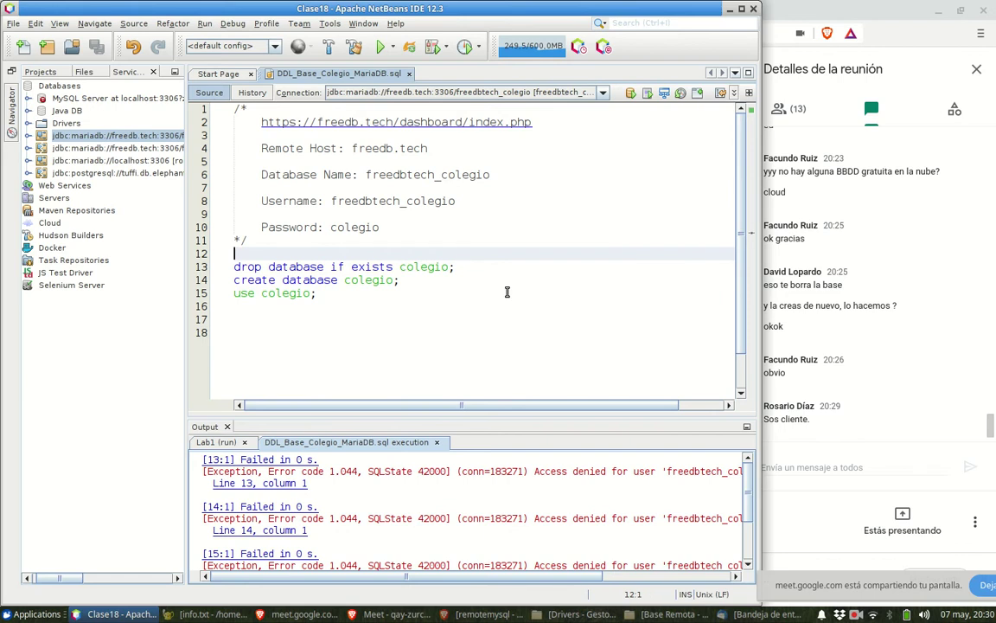
key("Down")
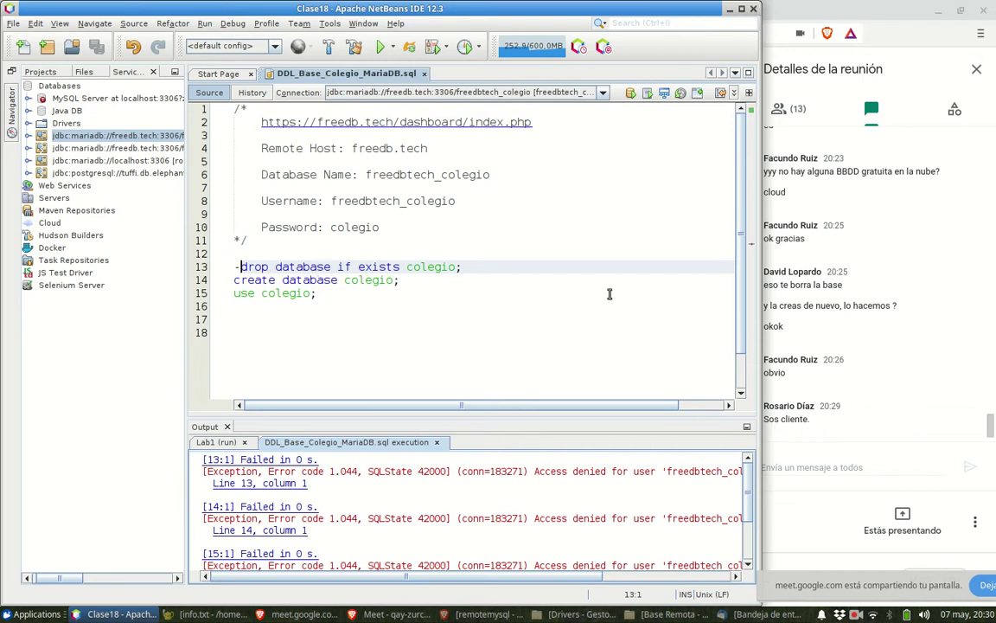
- Comment out the drop, create and use colegio statements on lines 13–15 with leading --
type("--")
key("Down")
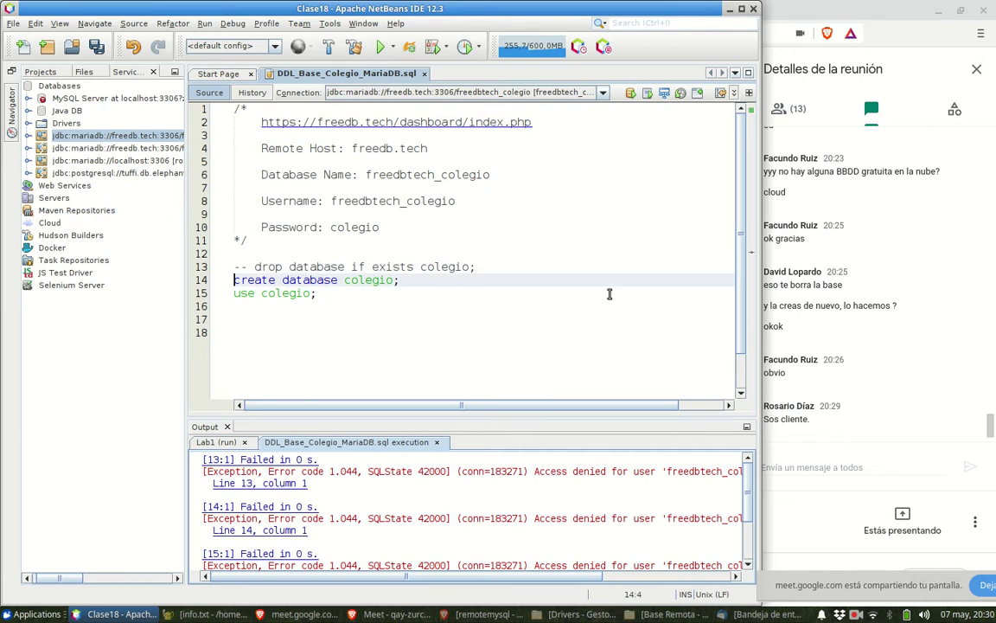
key("Up")
key("End")
key("Down")
key("Home")
type("--")
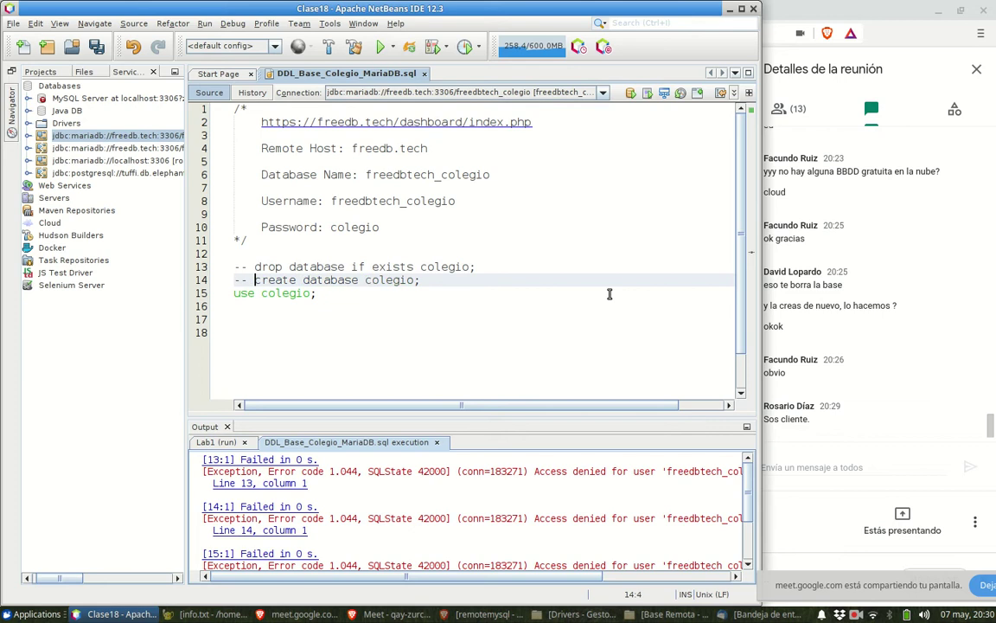
key("Down")
key("Home")
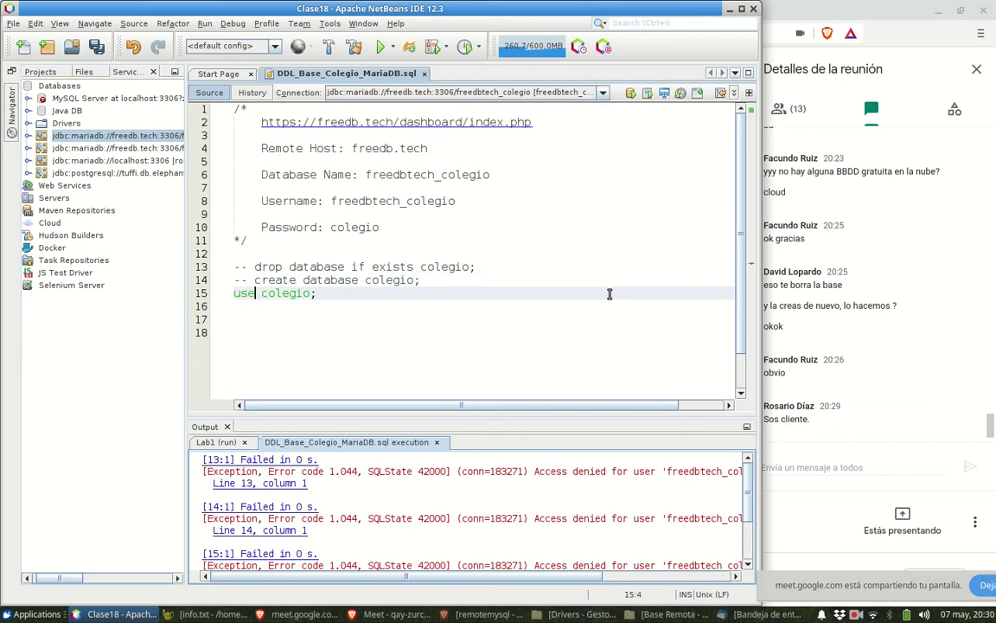
type("--")
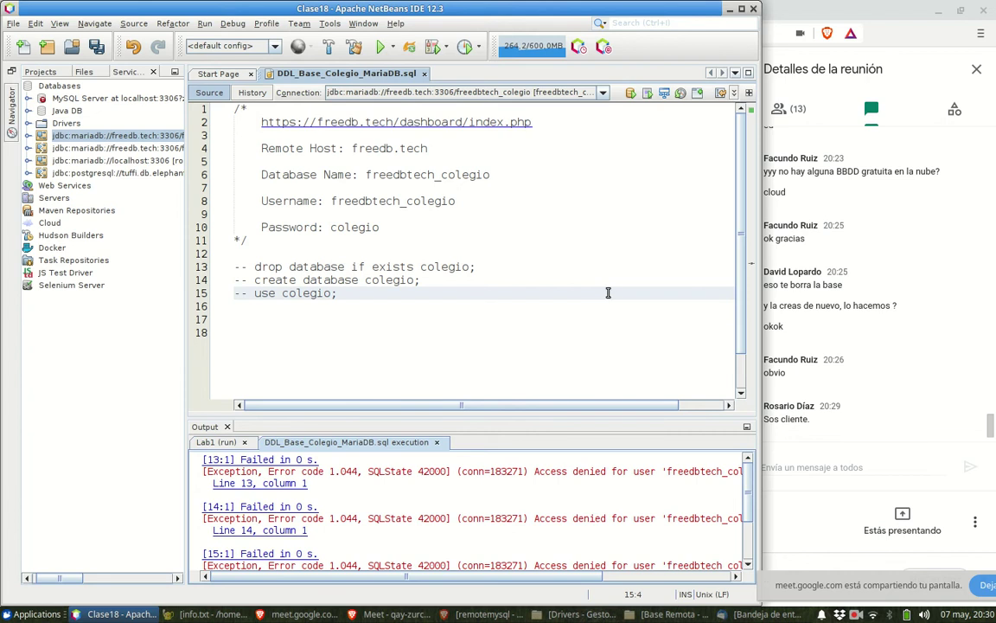
left_click(268, 331)
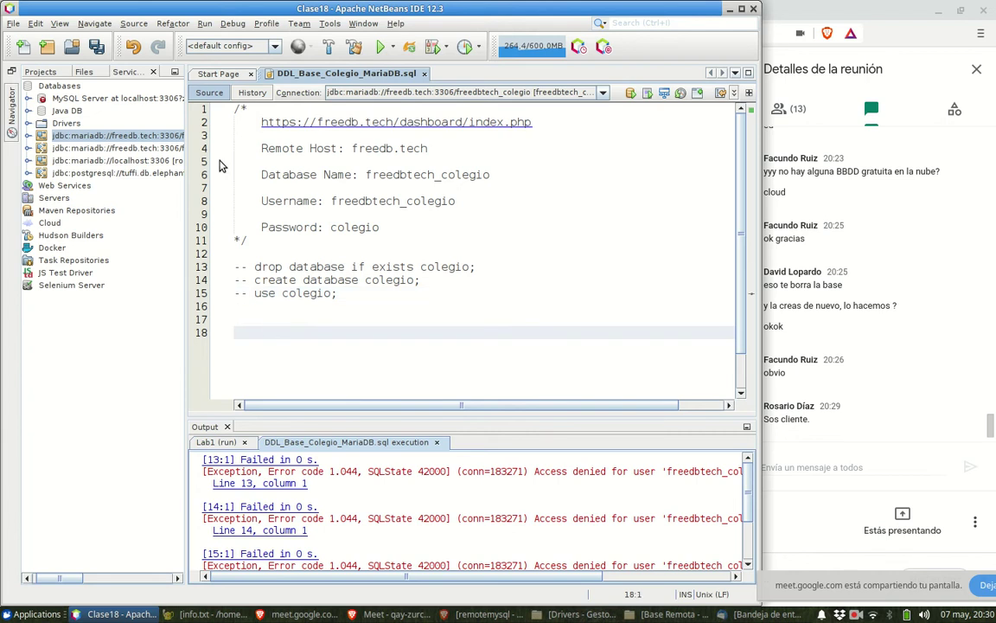
- Show the Clase18 project file tree and widen its panel beside the script
left_click(41, 72)
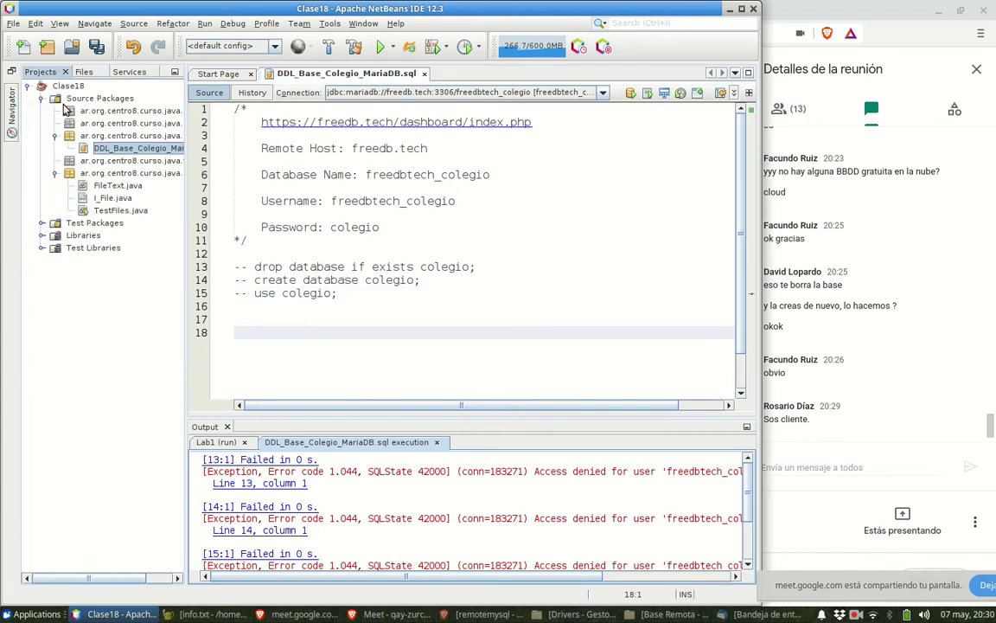
left_click_drag(179, 195, 241, 197)
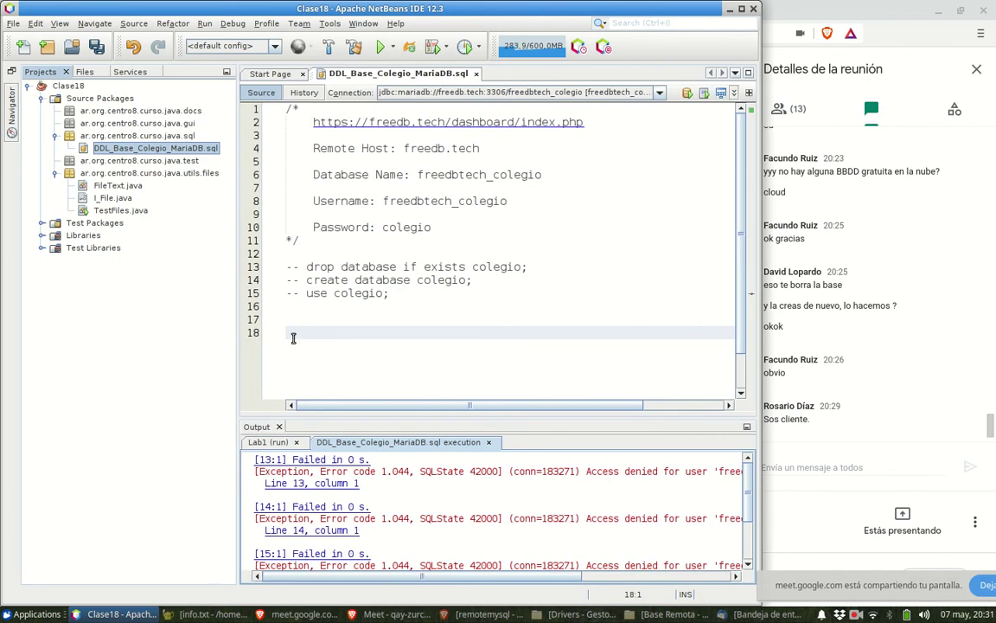
left_click(296, 316)
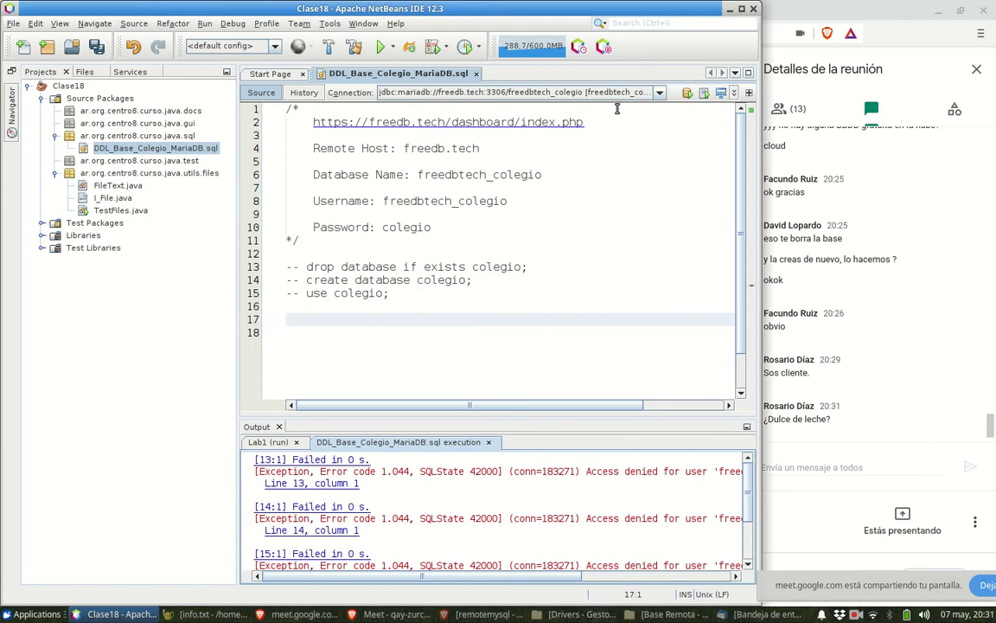
- Switch the script's connection to localhost, then back to the freedb.tech colegio connection
left_click(659, 92)
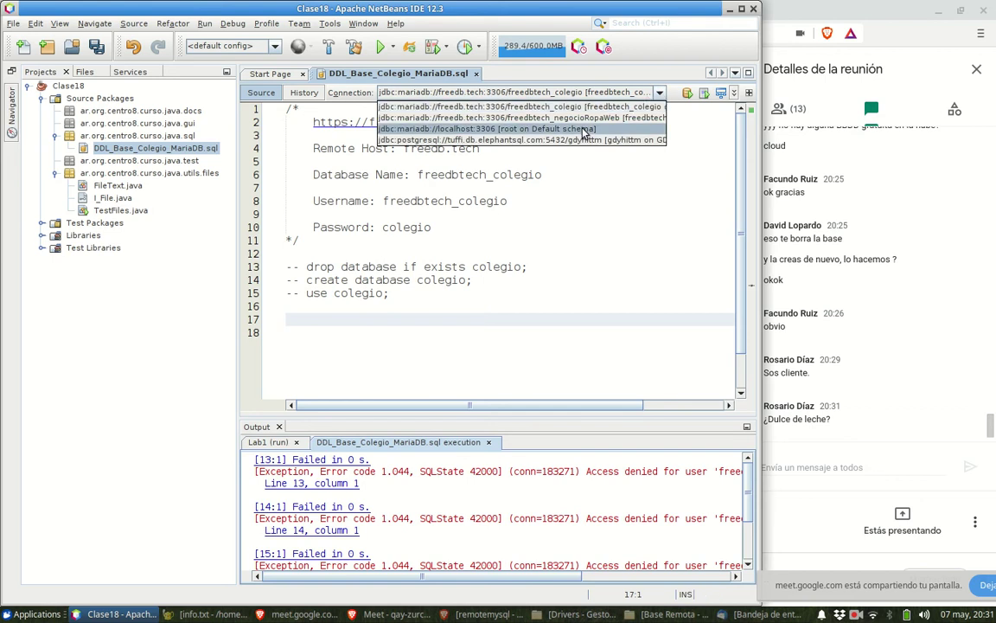
left_click(522, 127)
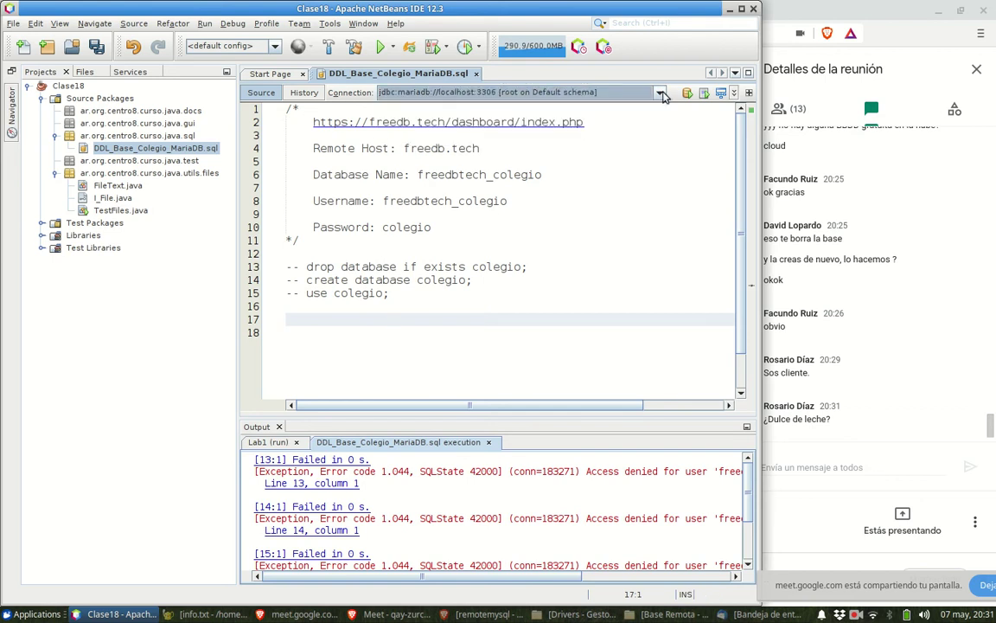
left_click(588, 92)
left_click(611, 109)
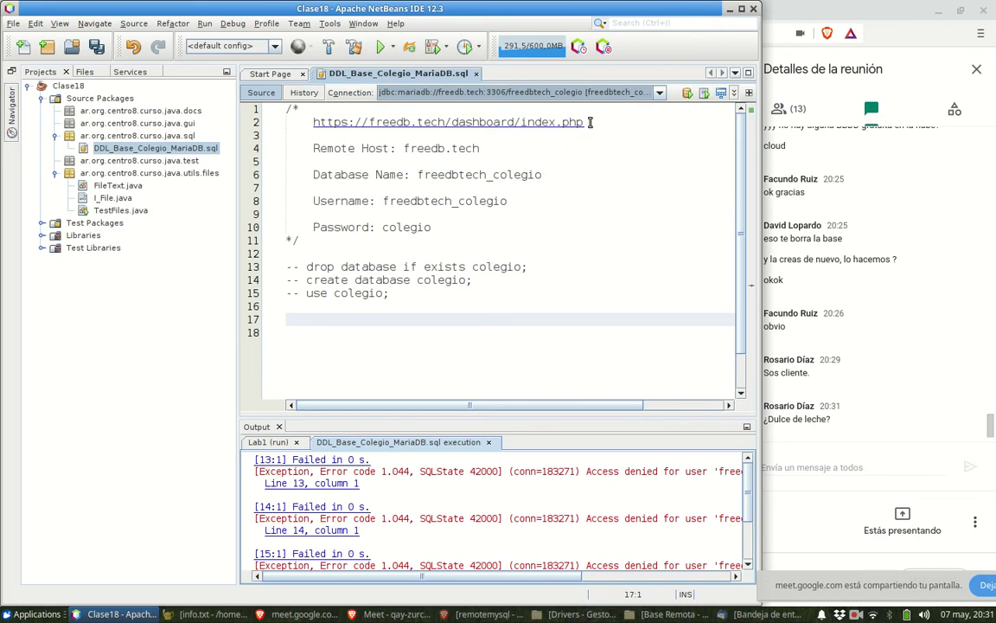
left_click_drag(585, 122, 286, 120)
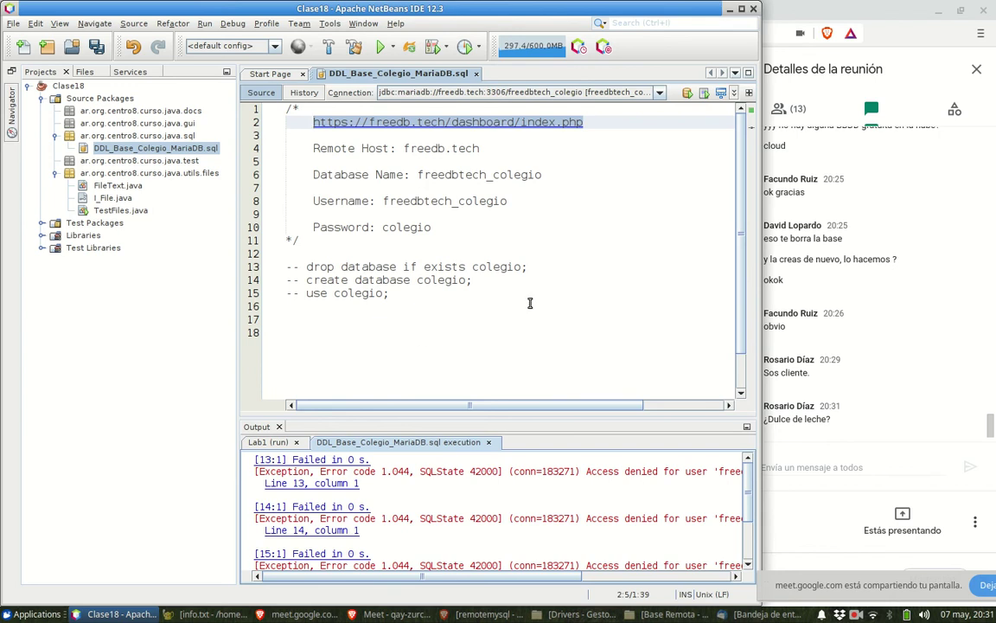
- Minimize NetBeans and open the freedb.tech address in a new Brave tab
left_click(729, 8)
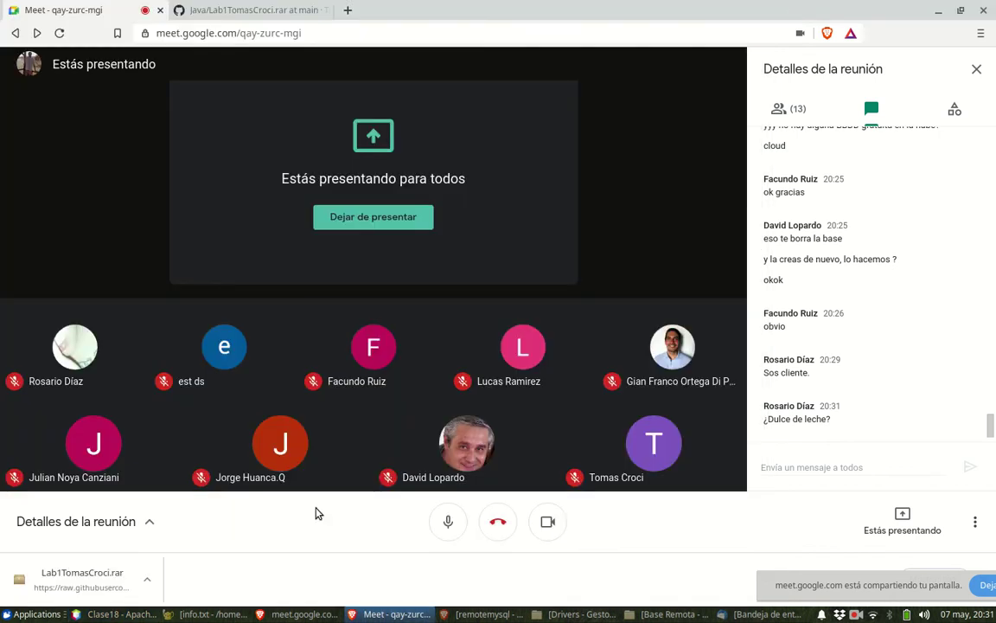
left_click(458, 614)
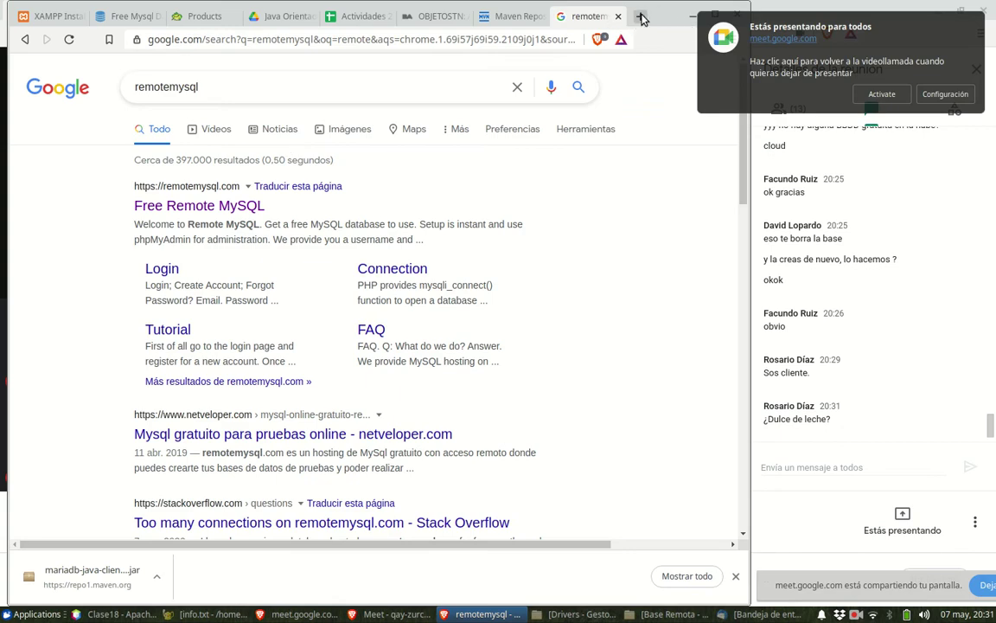
key("ctrl+t")
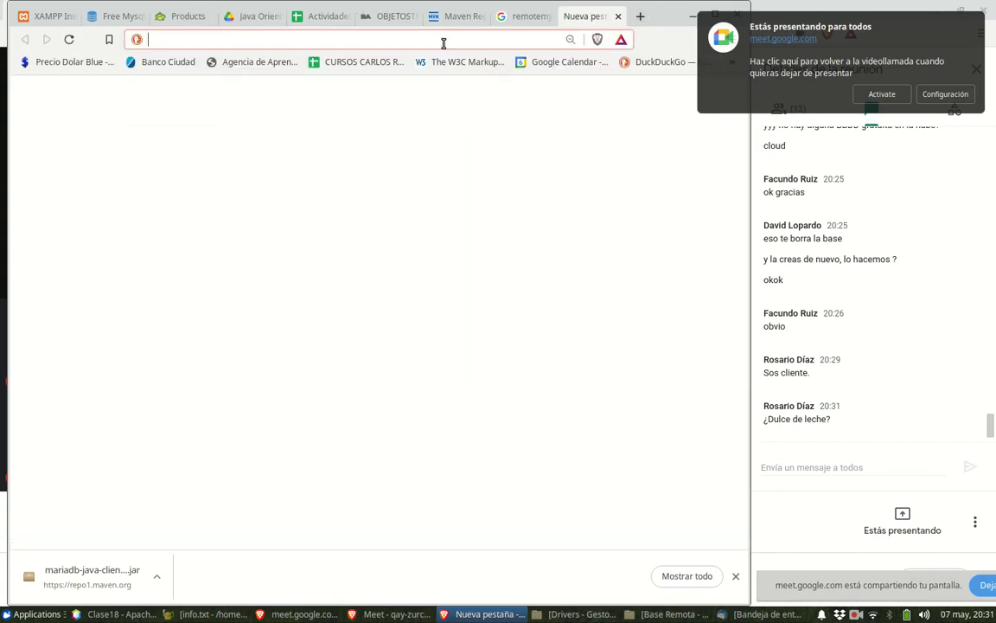
type("freedb.tech/login.php")
key("Return")
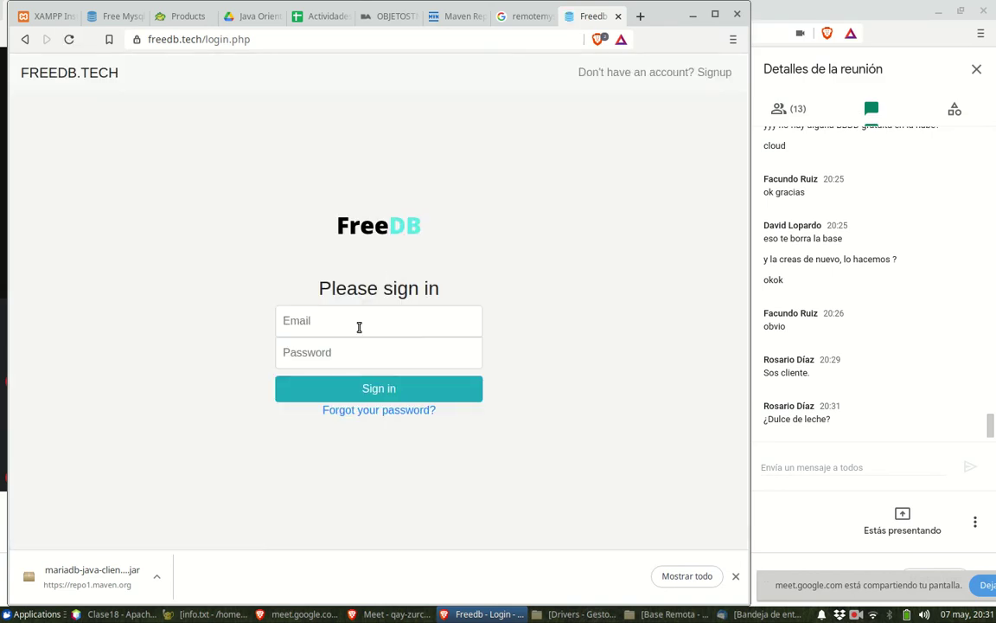
- Sign in to FreeDB.tech with the saved e-mail address and the account password
left_click(359, 327)
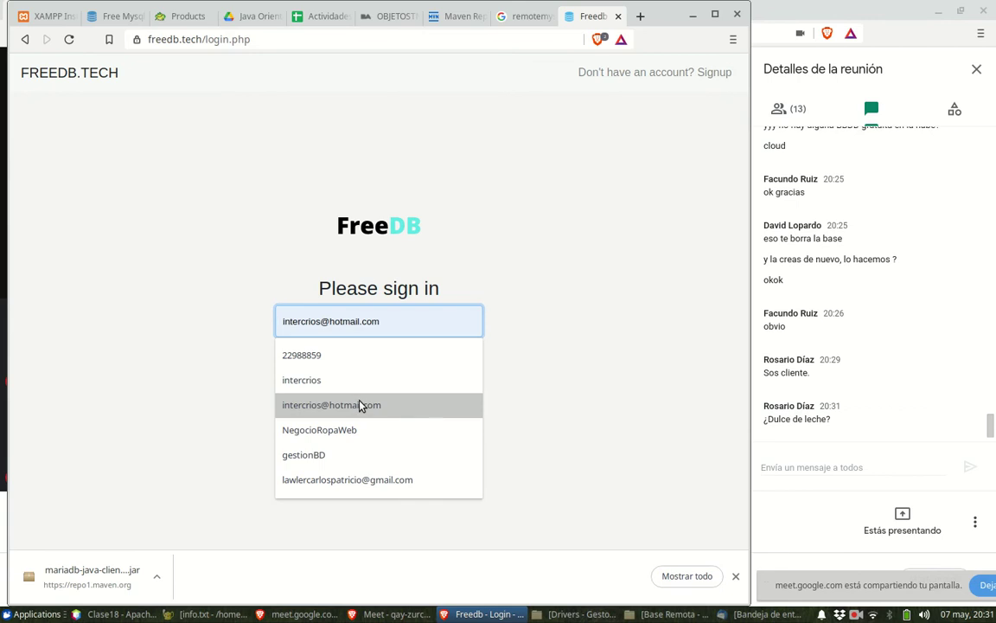
left_click(361, 480)
left_click(336, 352)
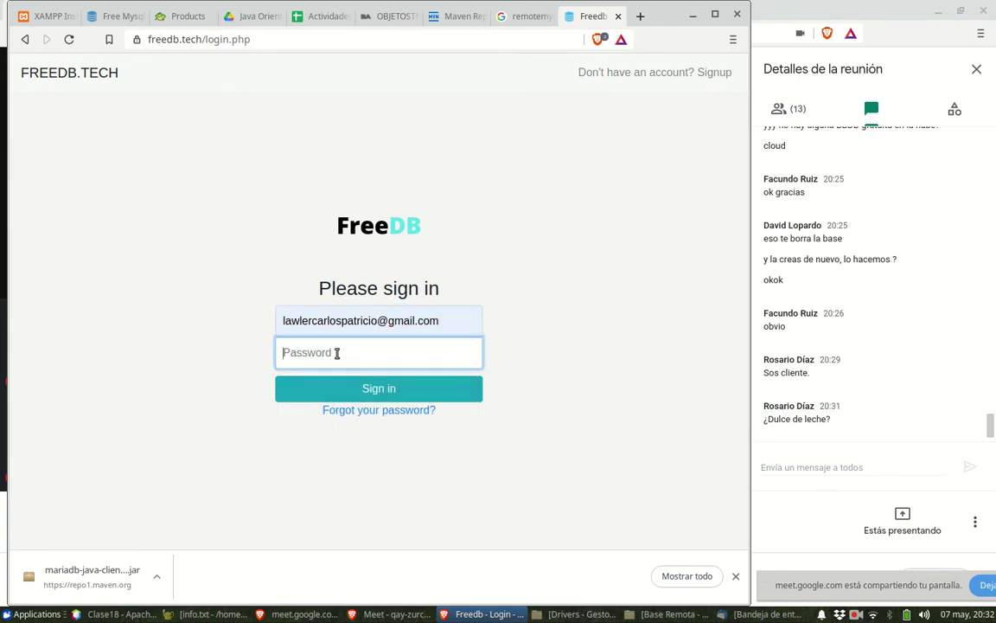
type("••••••••")
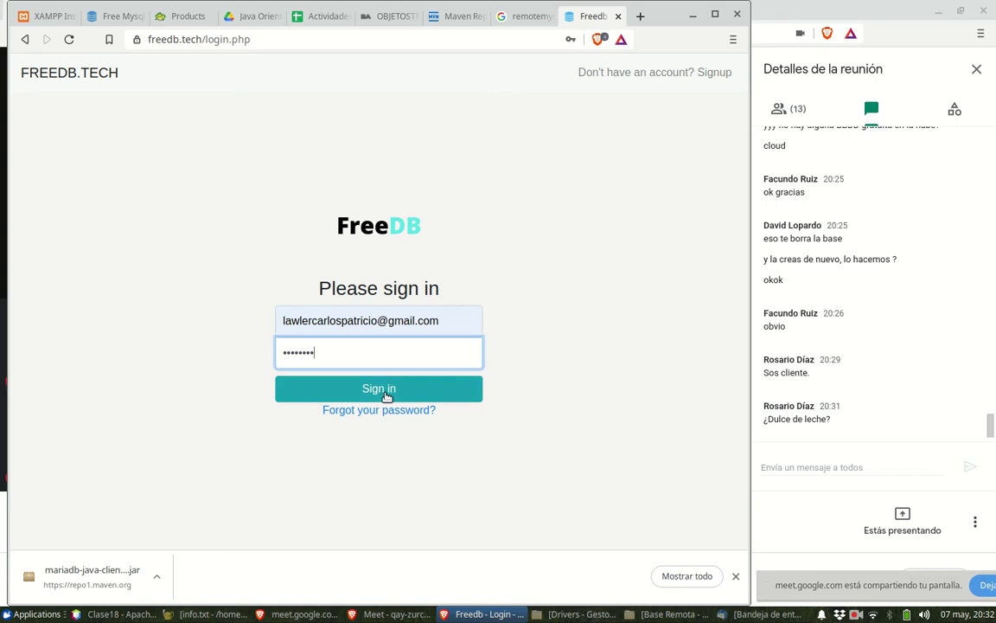
left_click(387, 395)
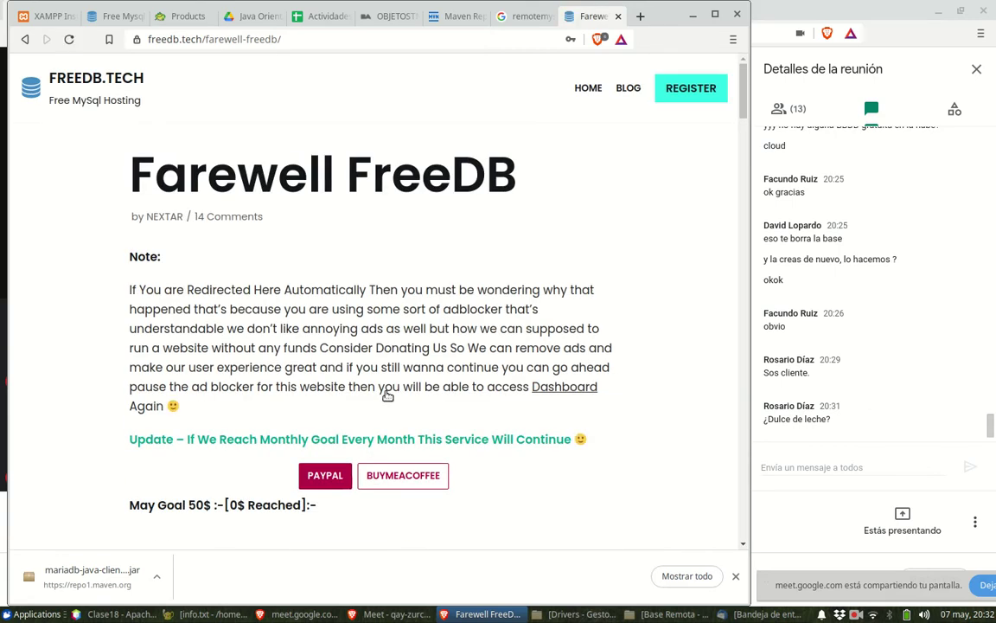
- Read through the Farewell FreeDB notice, then go to the FreeDB.tech home page via its logo
scroll(394, 338, "down", 3)
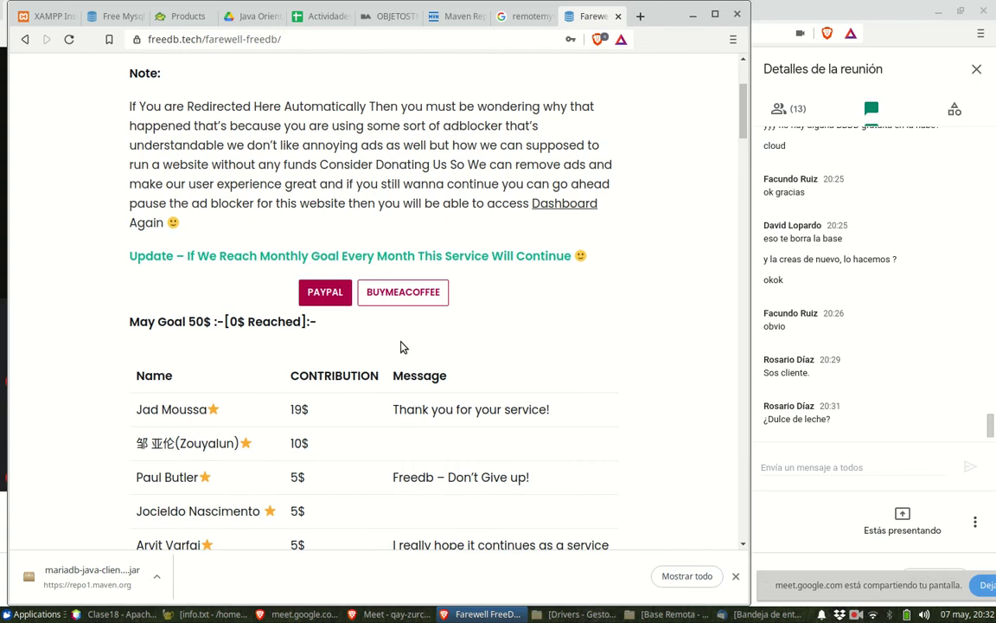
scroll(400, 347, "down", 3)
scroll(402, 348, "up", 6)
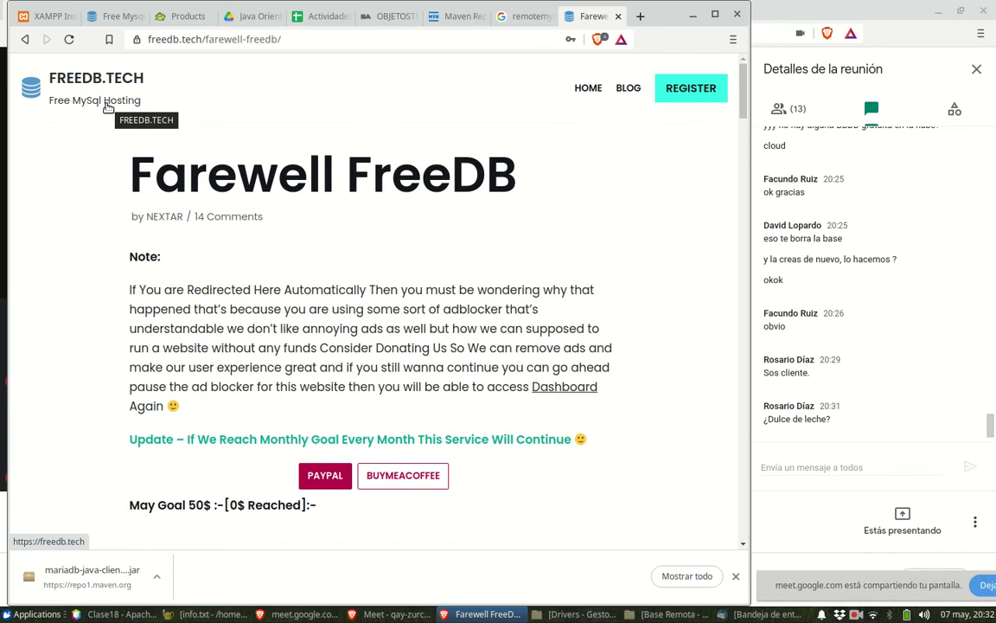
scroll(338, 259, "down", 7)
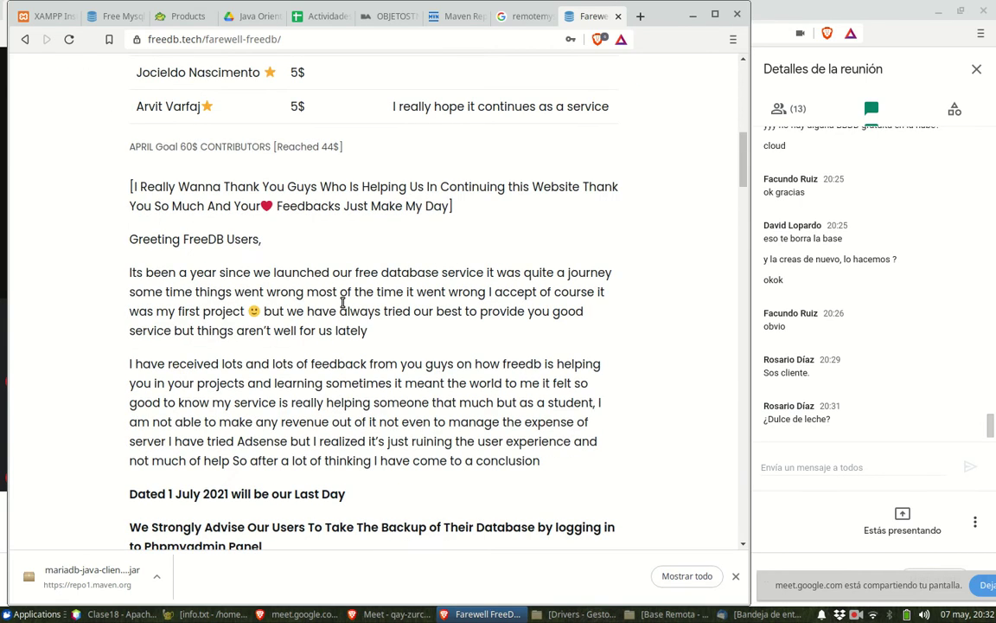
scroll(342, 302, "down", 10)
scroll(345, 320, "down", 5)
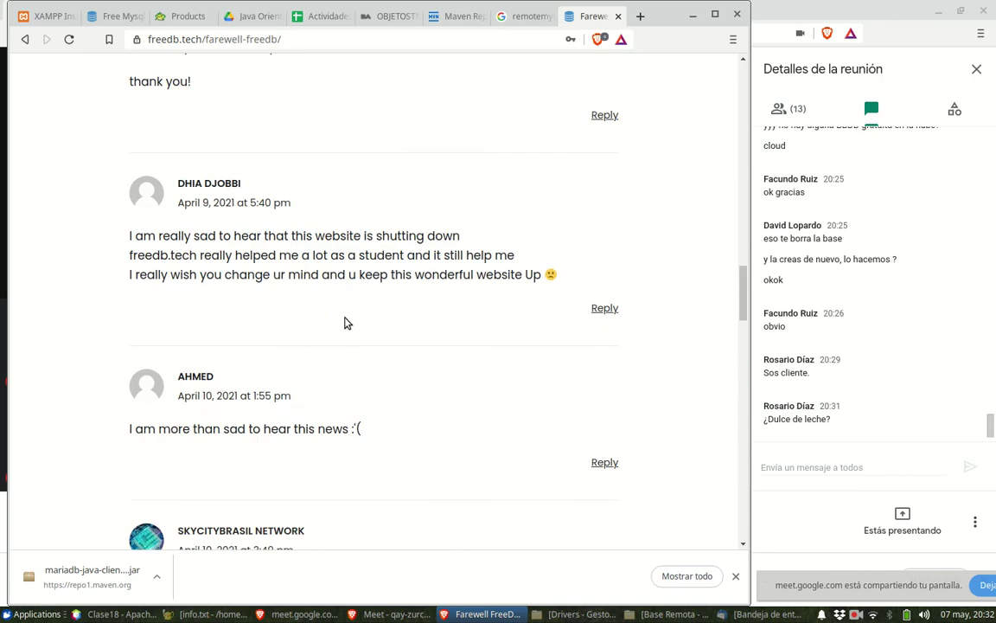
scroll(344, 323, "down", 10)
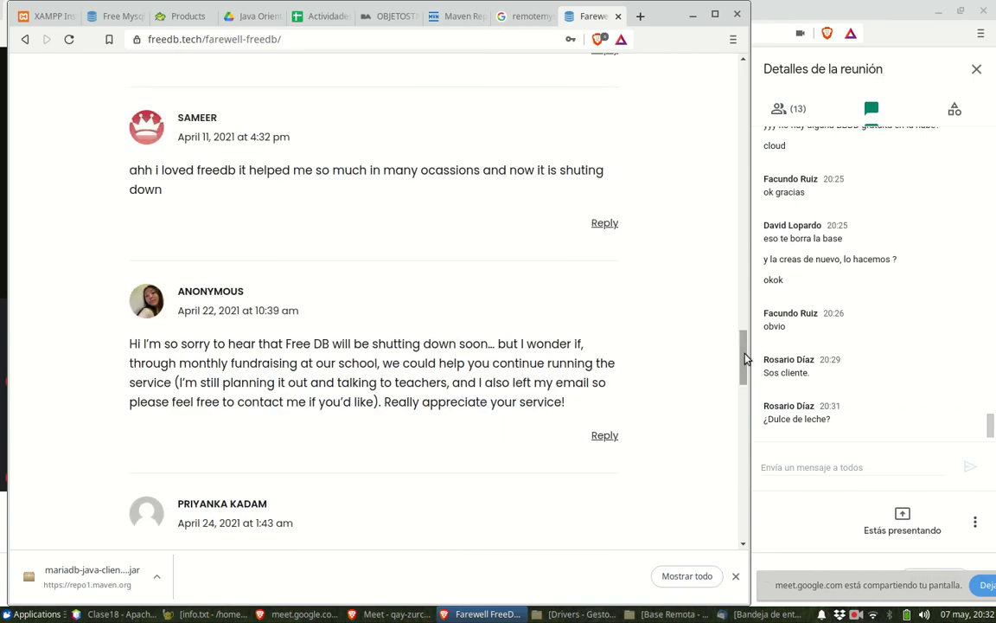
left_click_drag(746, 363, 729, 124)
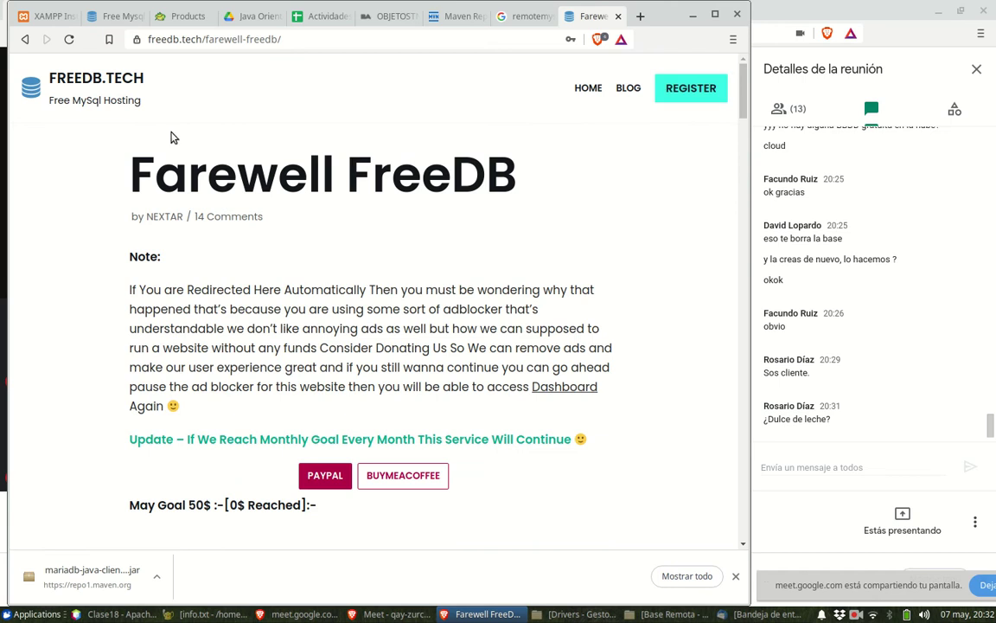
left_click(117, 104)
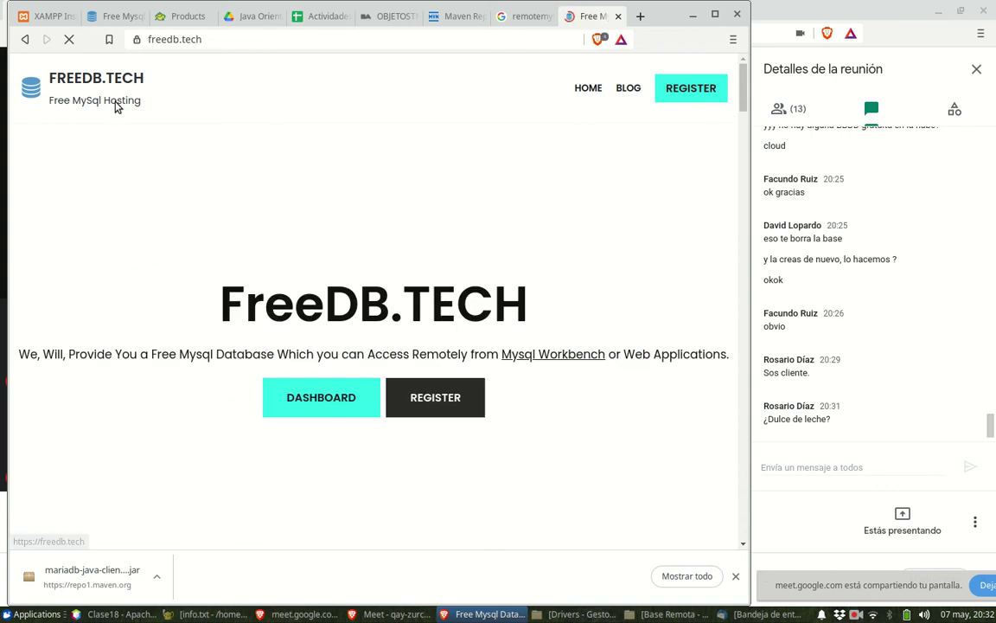
- Skim the FreeDB home page, then go back three pages to the empty new tab
scroll(334, 238, "down", 3)
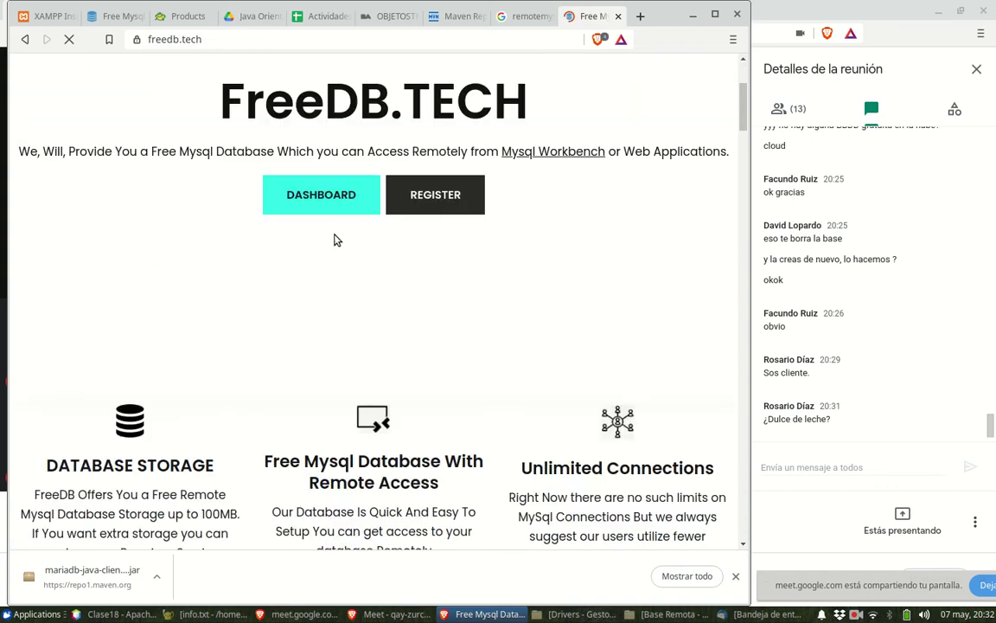
scroll(575, 271, "down", 4)
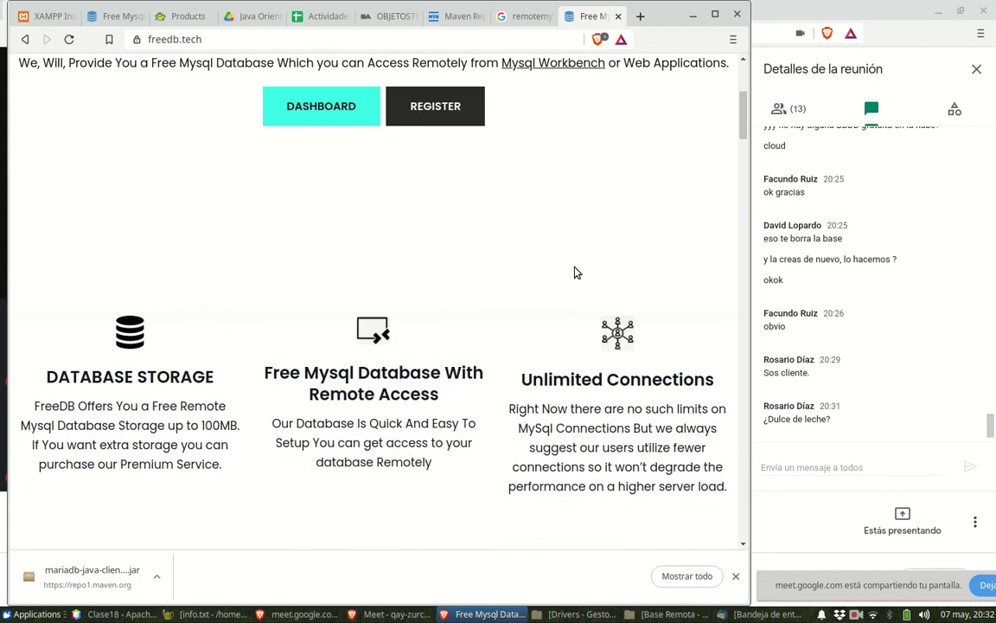
scroll(573, 266, "down", 7)
scroll(572, 261, "up", 9)
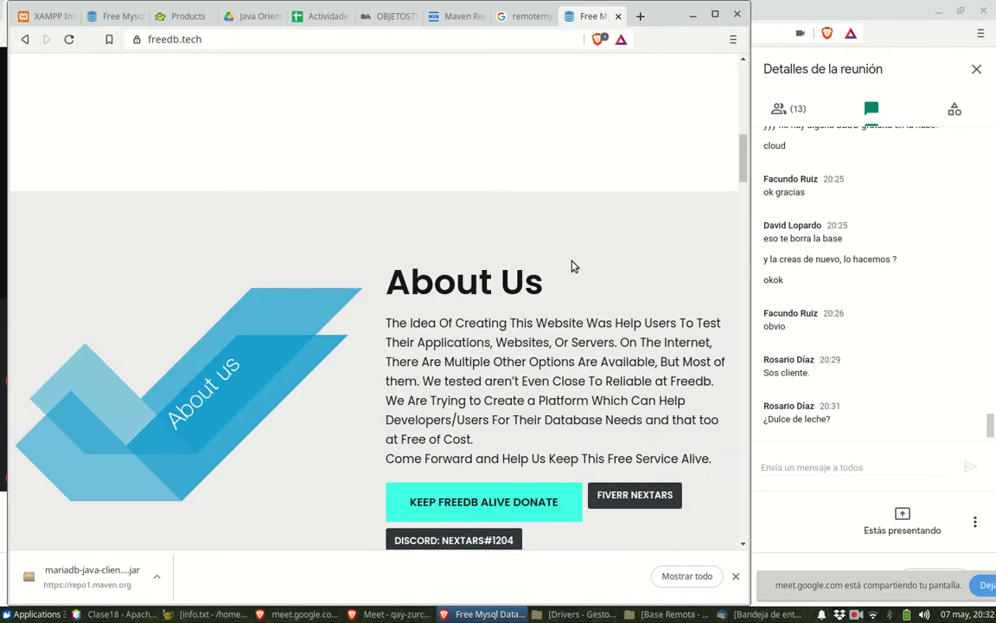
scroll(572, 261, "up", 5)
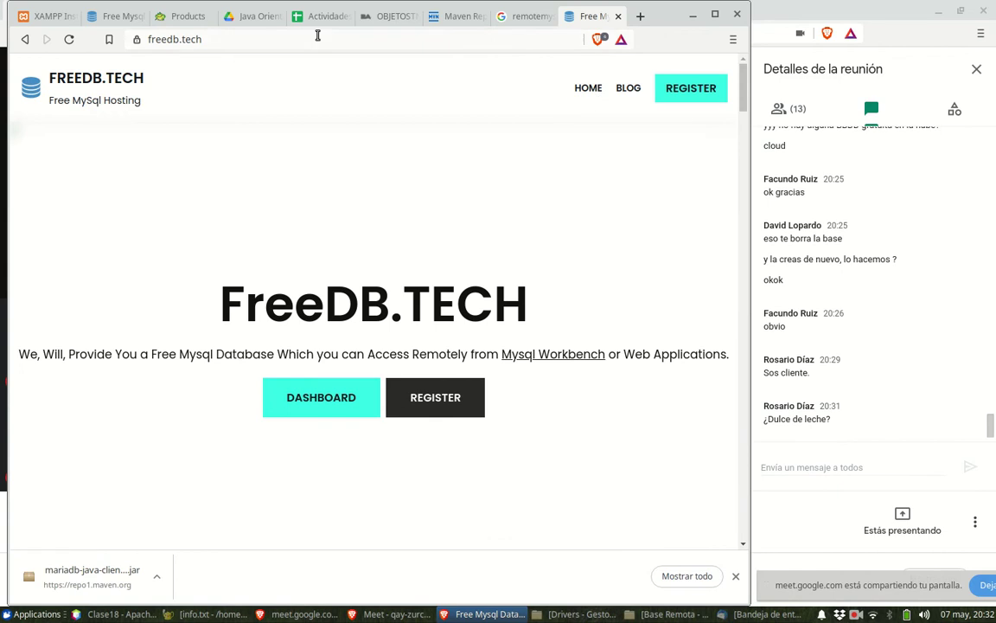
left_click(25, 40)
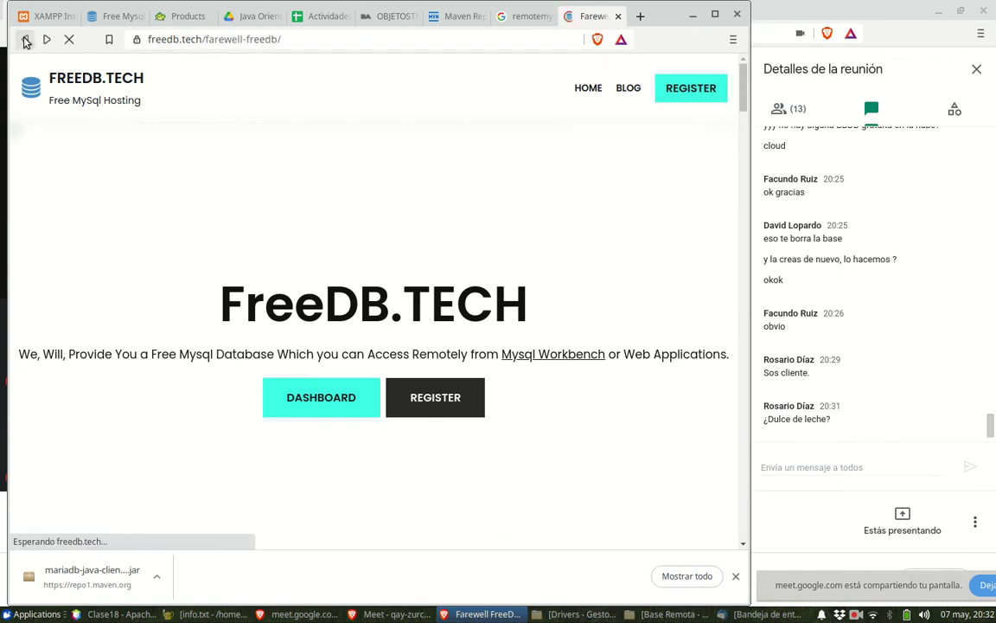
left_click(25, 41)
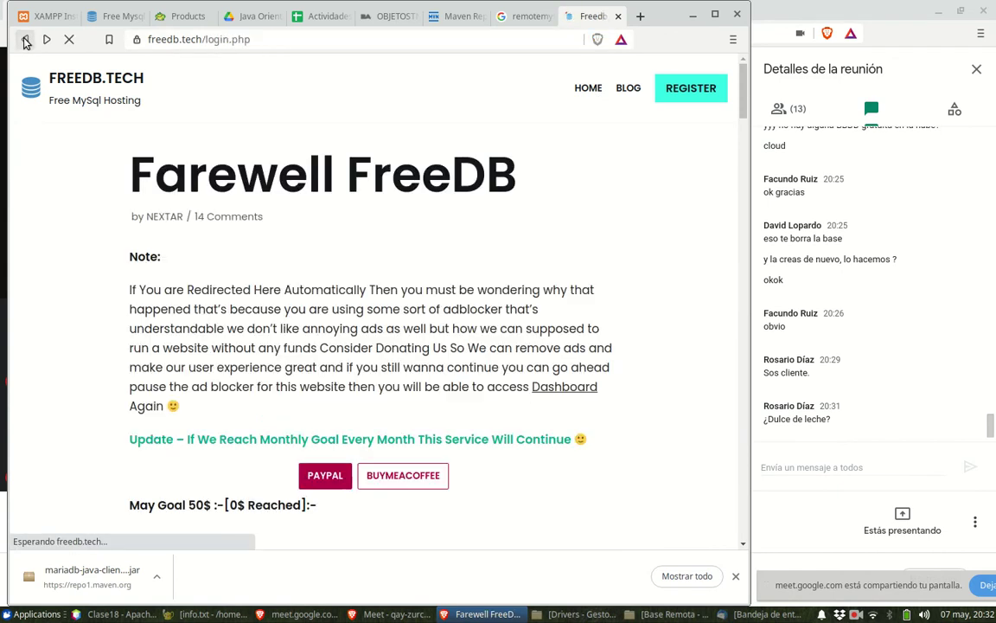
left_click(25, 41)
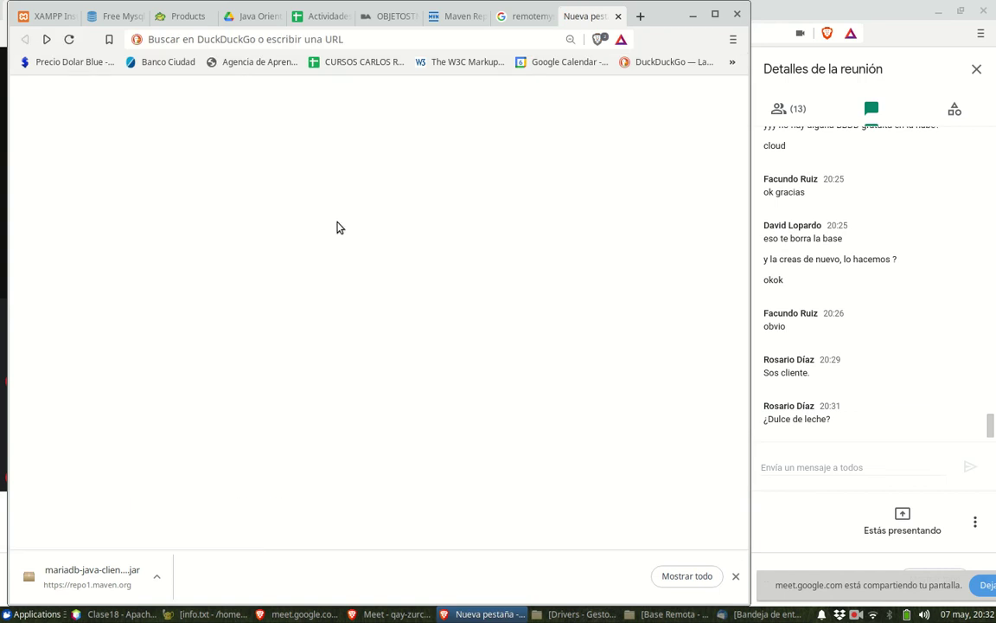
- Minimize both the new-tab and Meet Brave windows
left_click(308, 39)
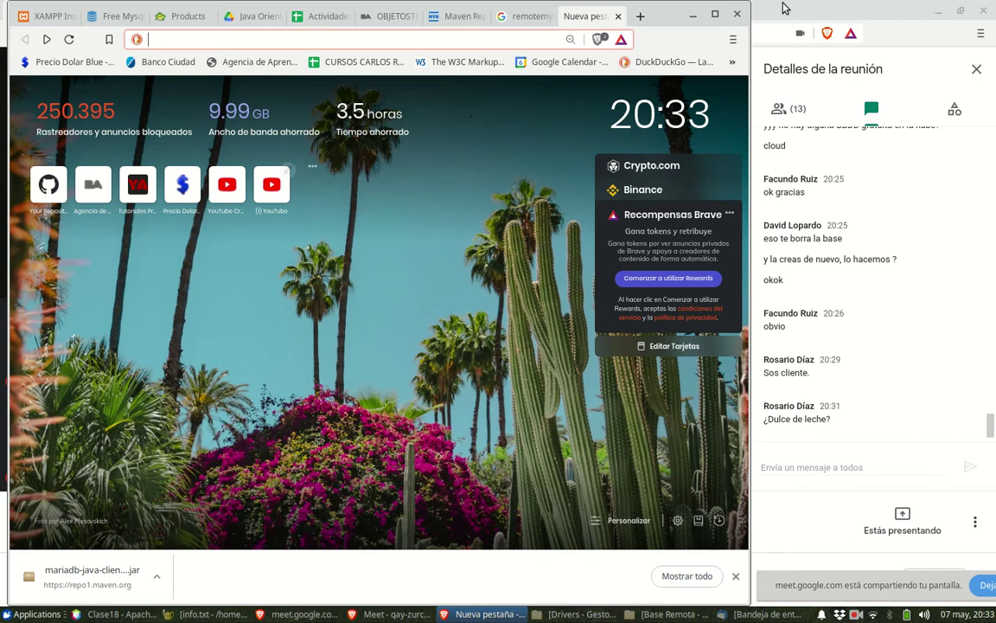
left_click(693, 15)
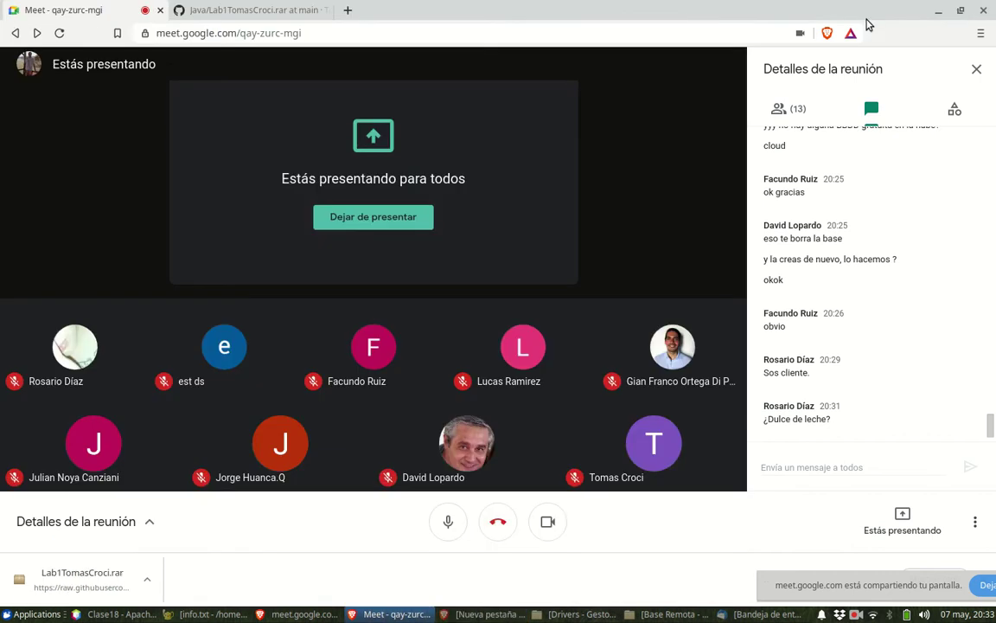
left_click(939, 12)
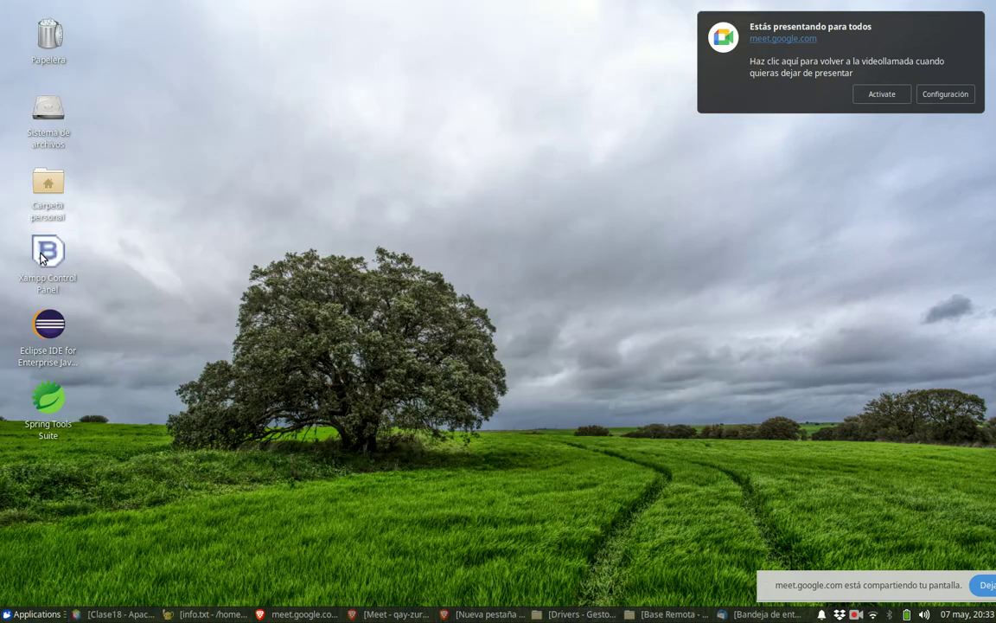
- Launch XAMPP with sudo, start the Apache Web Server, then hide XAMPP and its terminal
double_click(71, 259)
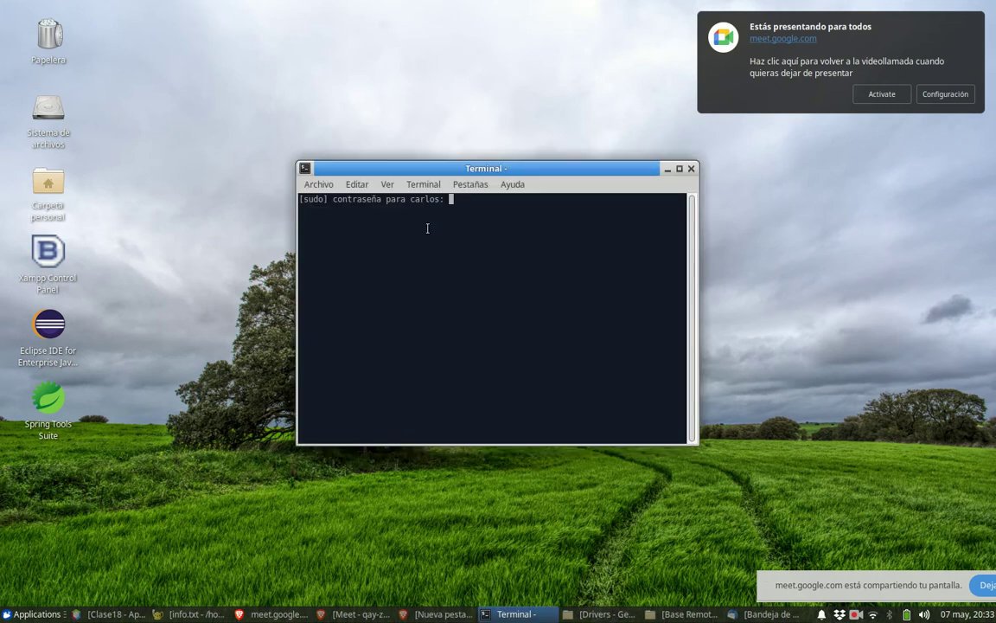
key("Return")
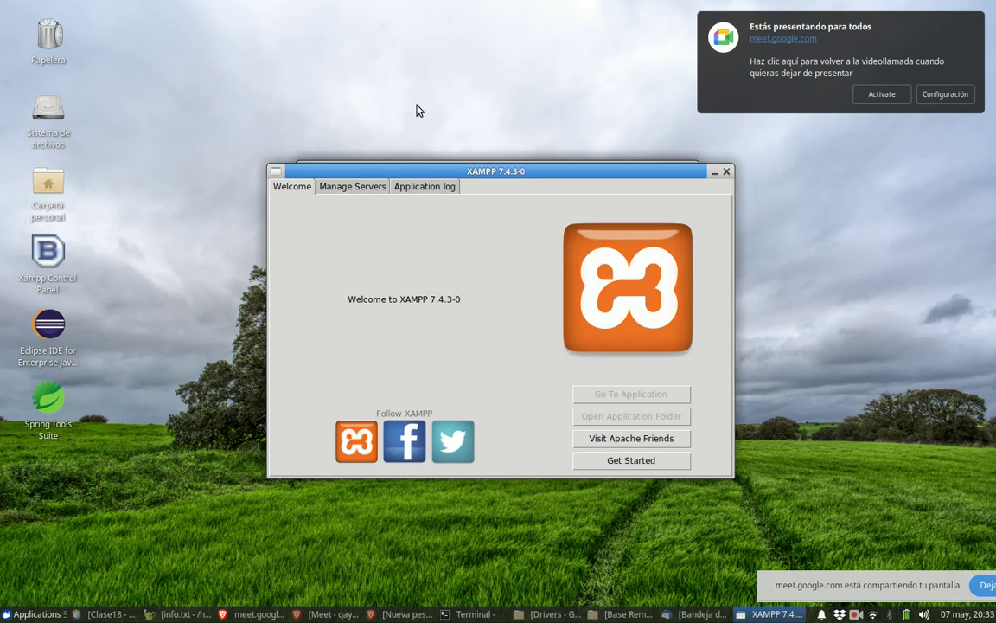
left_click(352, 189)
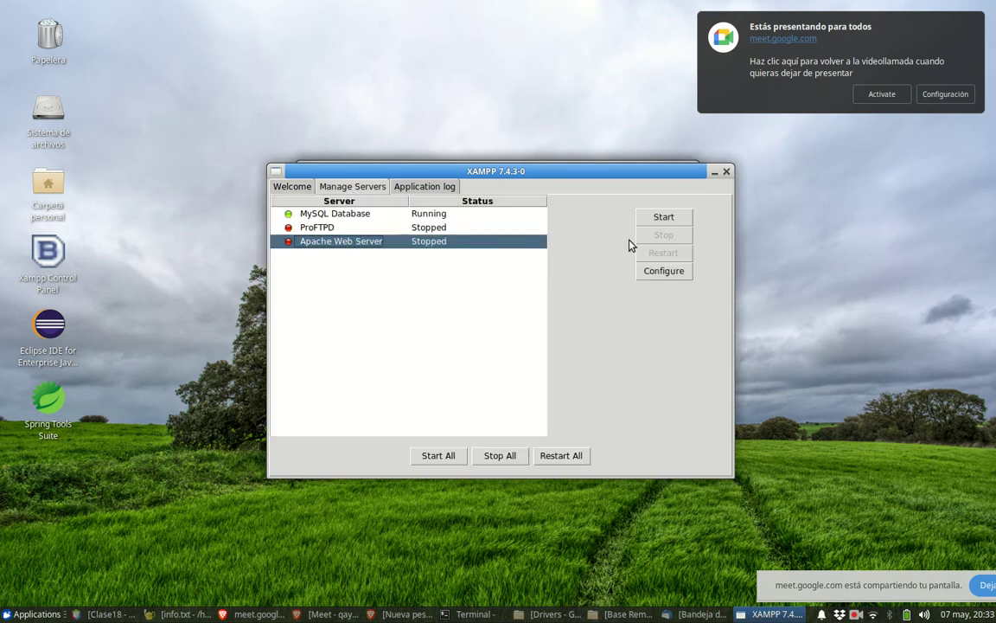
left_click(659, 218)
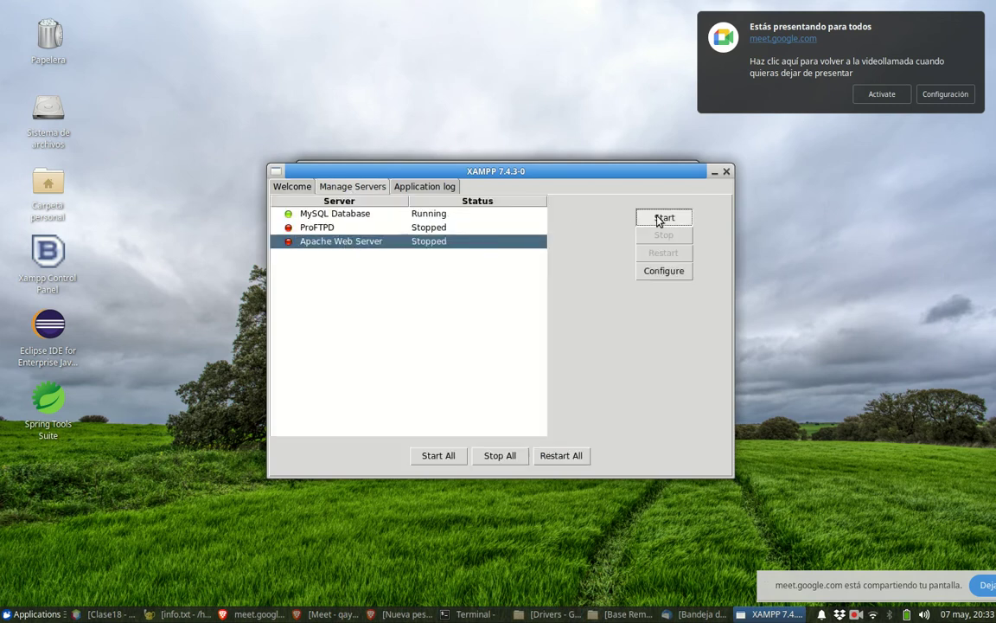
left_click(726, 171)
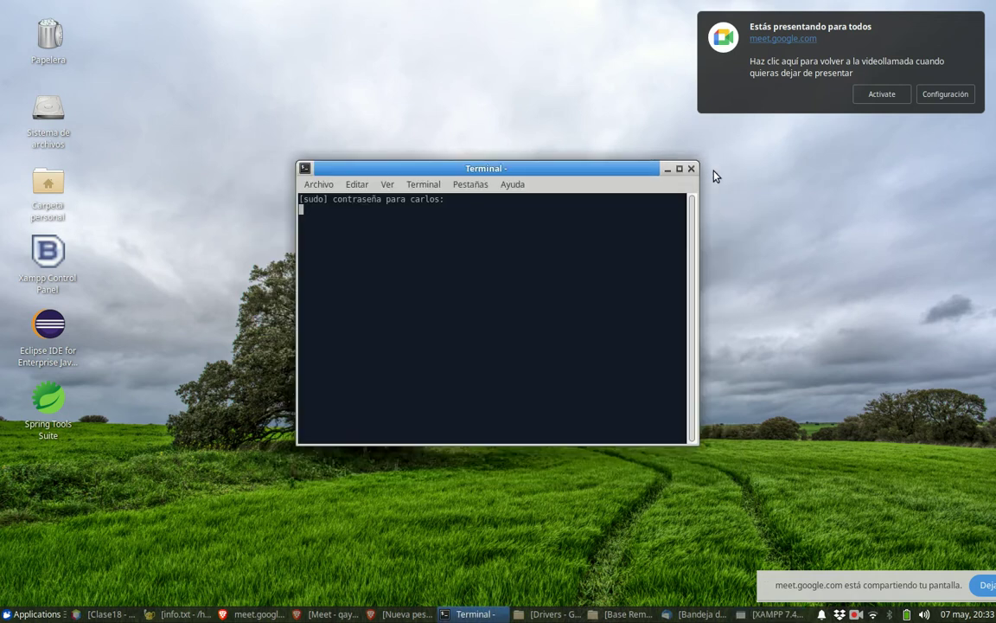
left_click(666, 168)
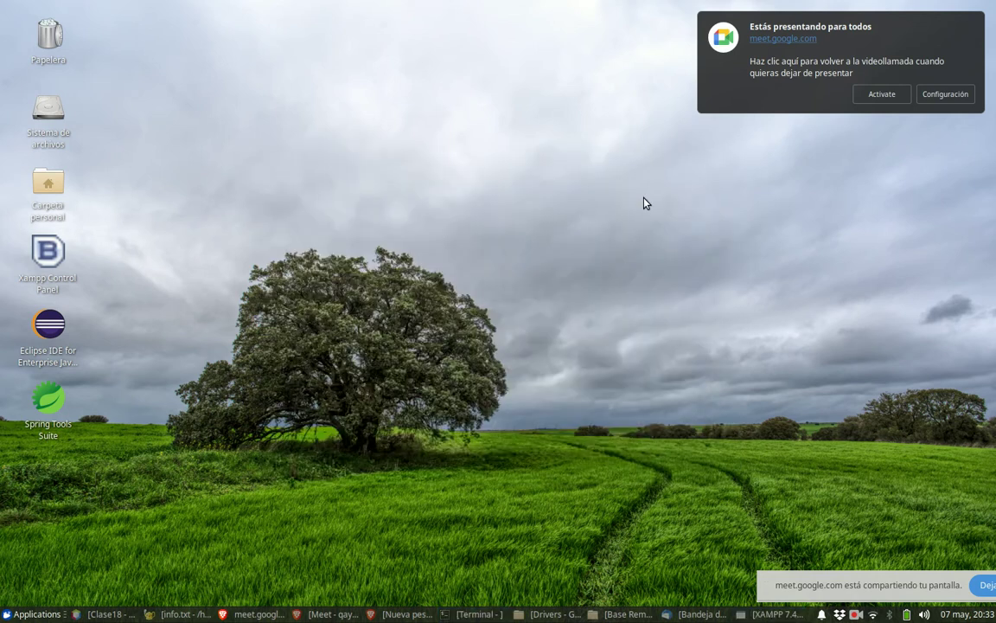
- Restore the Brave windows and load localhost/phpmyadmin in the new tab
left_click(333, 613)
left_click(394, 614)
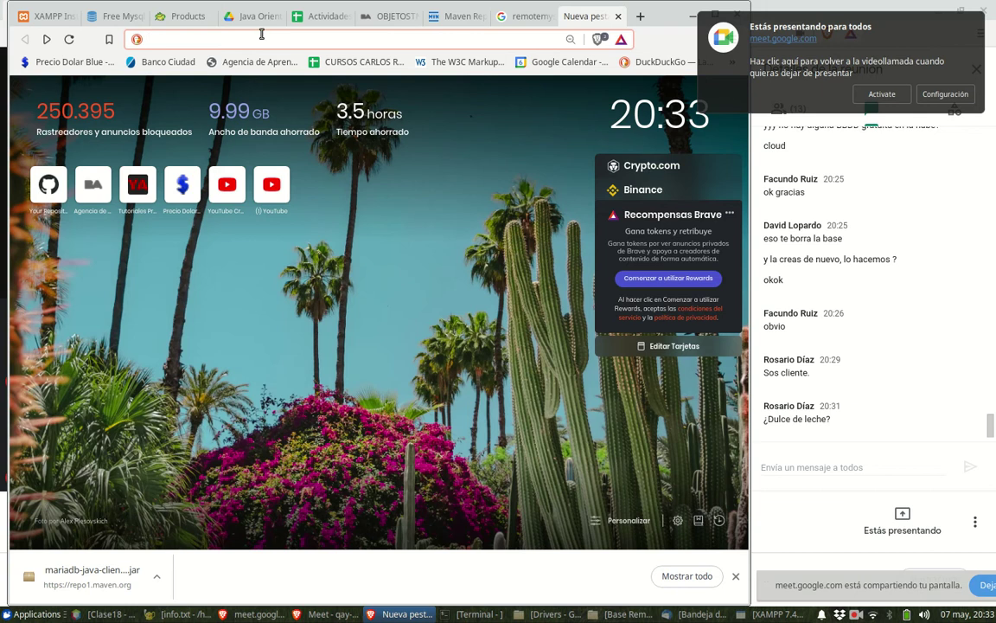
type("local")
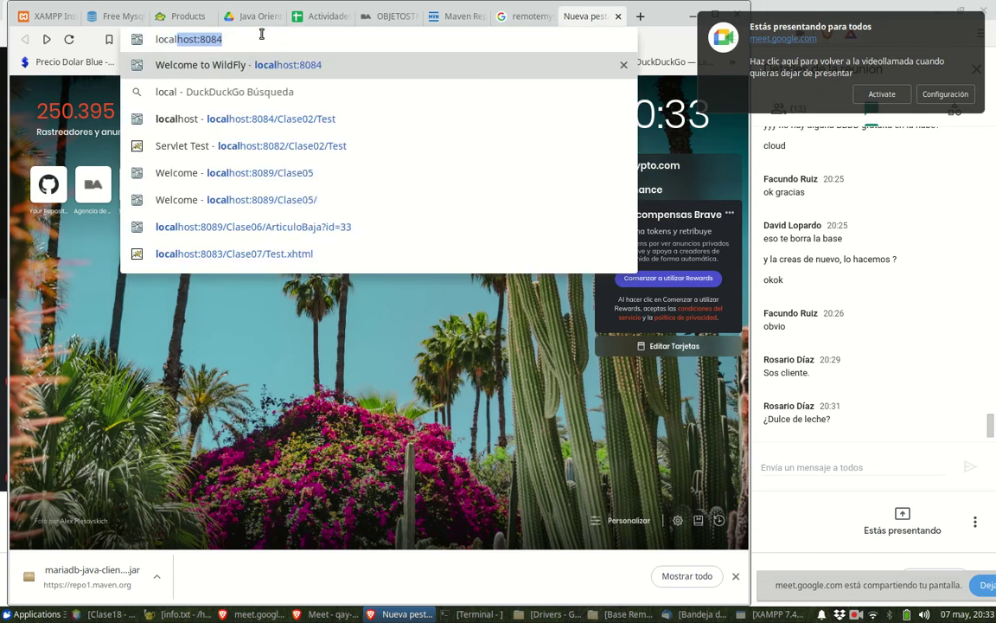
key("End")
key("BackSpace")
key("BackSpace")
key("BackSpace")
key("BackSpace")
key("BackSpace")
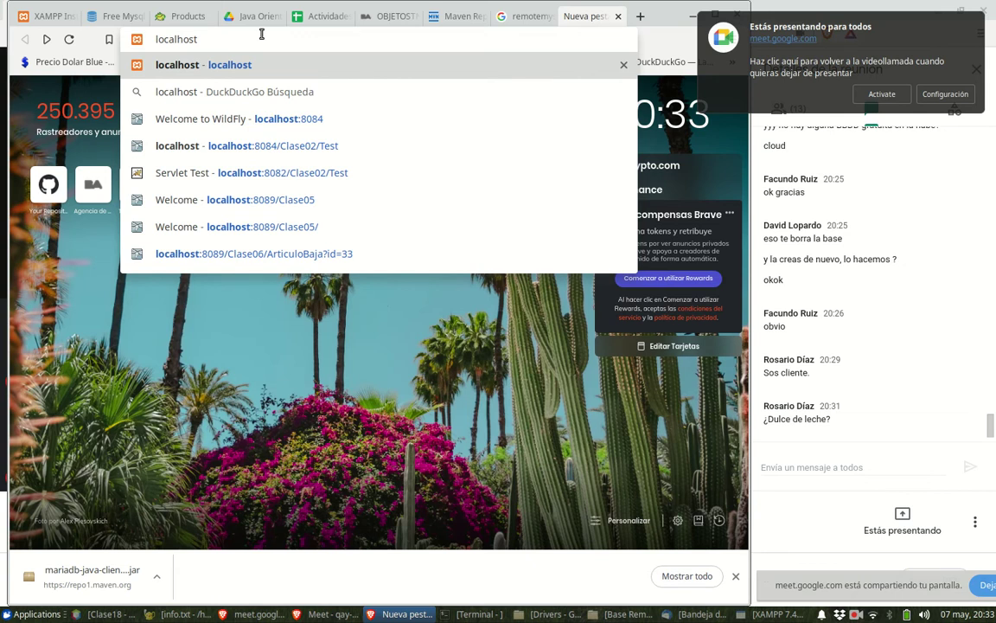
type("/php")
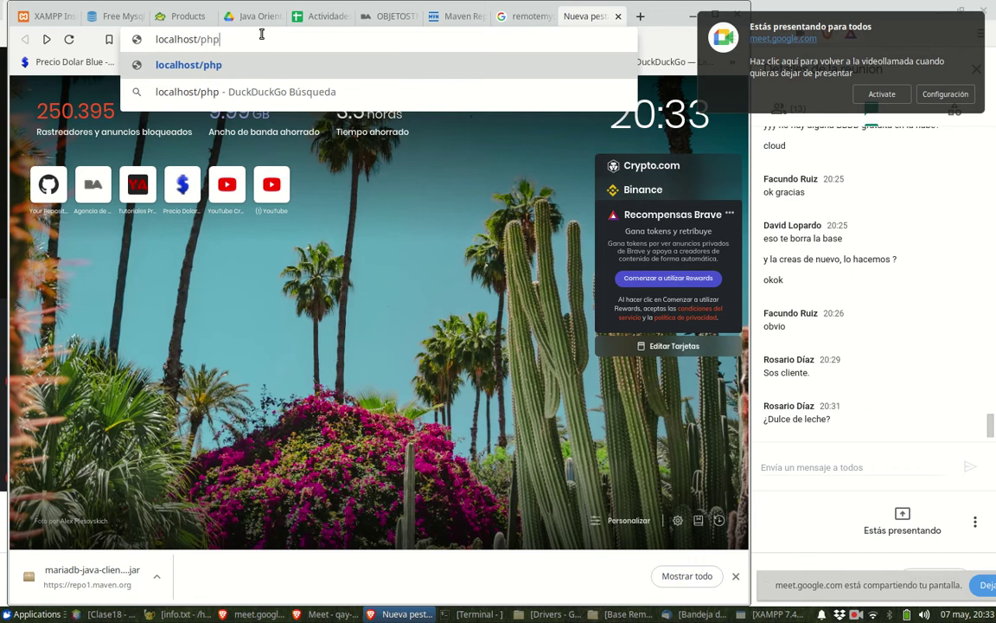
type("My")
type("ad")
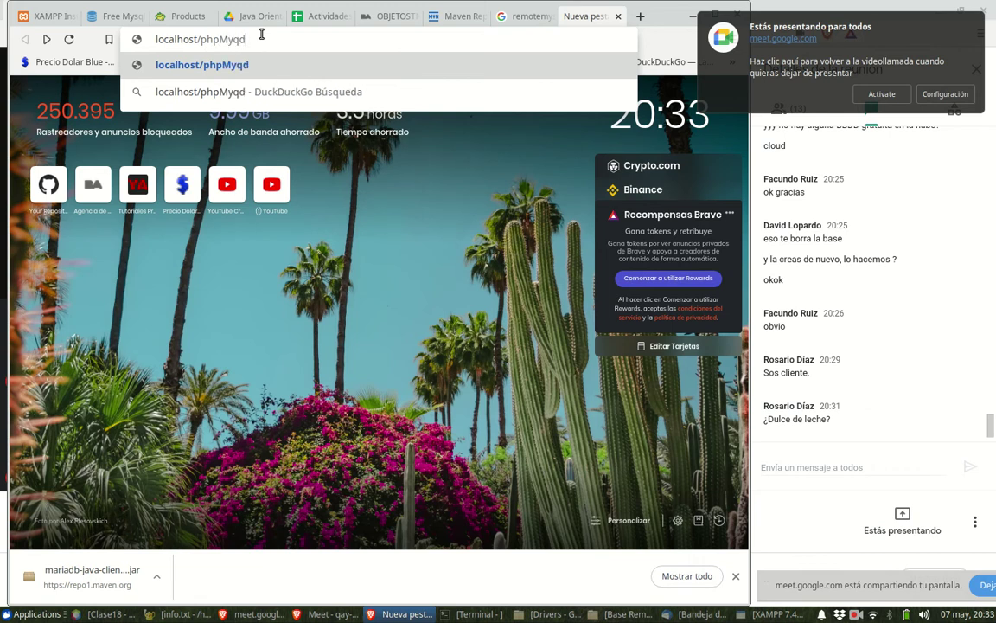
key("BackSpace")
key("BackSpace")
key("BackSpace")
key("BackSpace")
type("myqdm")
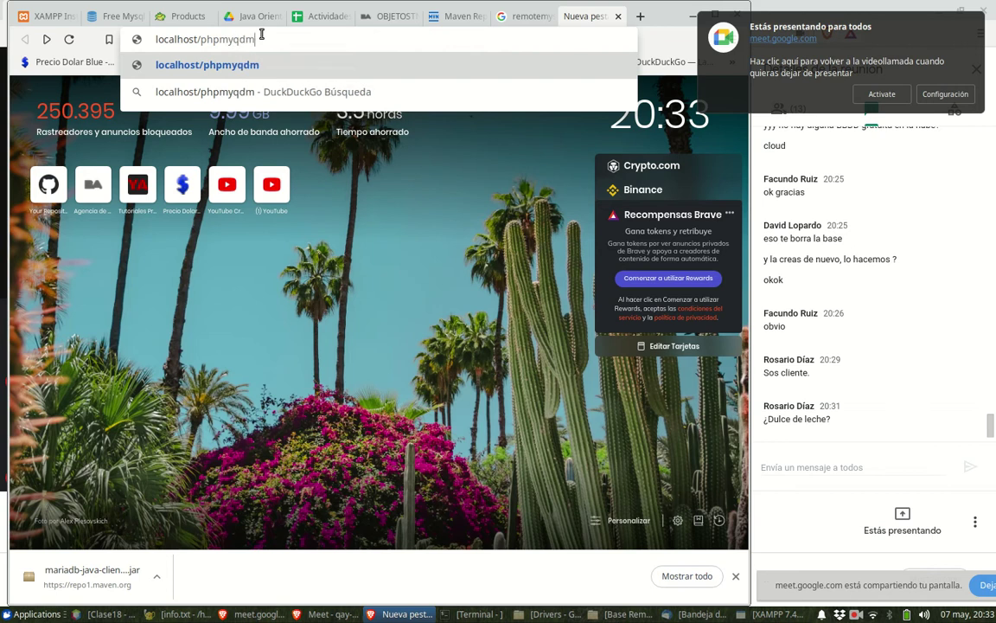
key("BackSpace")
key("BackSpace")
key("BackSpace")
type("admin")
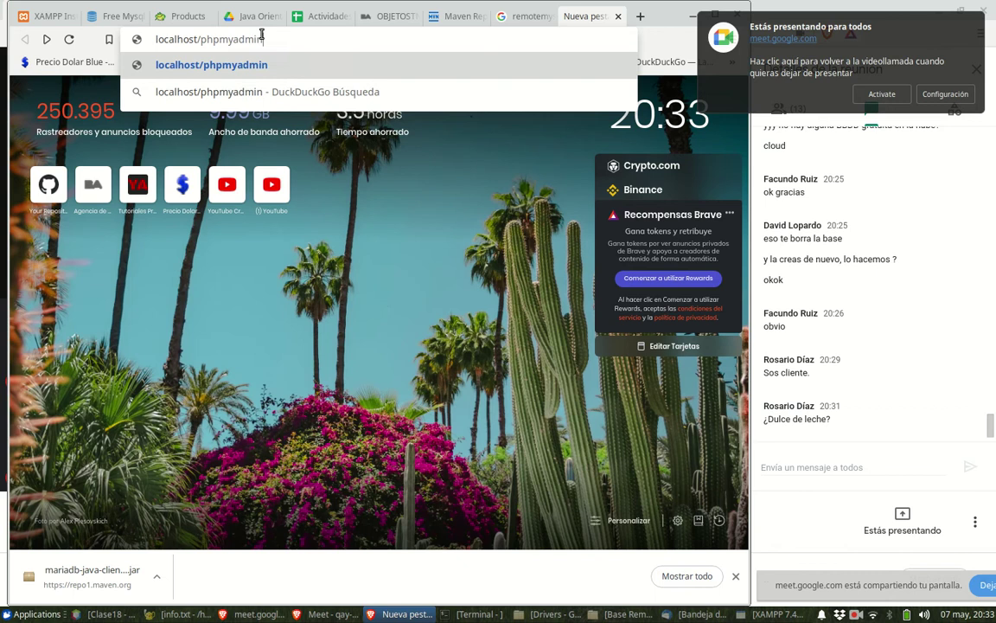
key("Return")
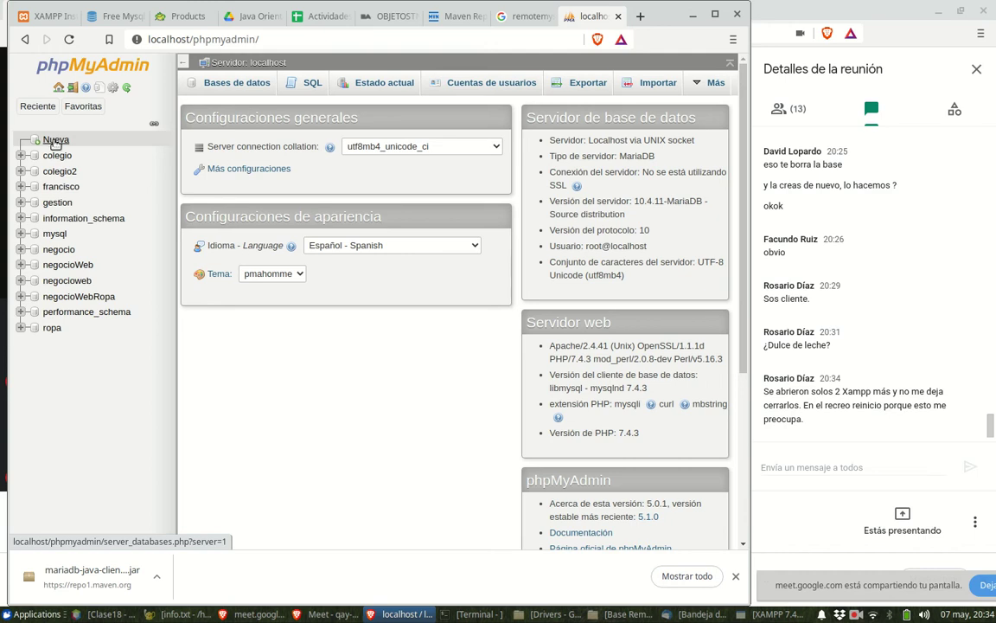
- Create a new database named x in phpMyAdmin
left_click(55, 140)
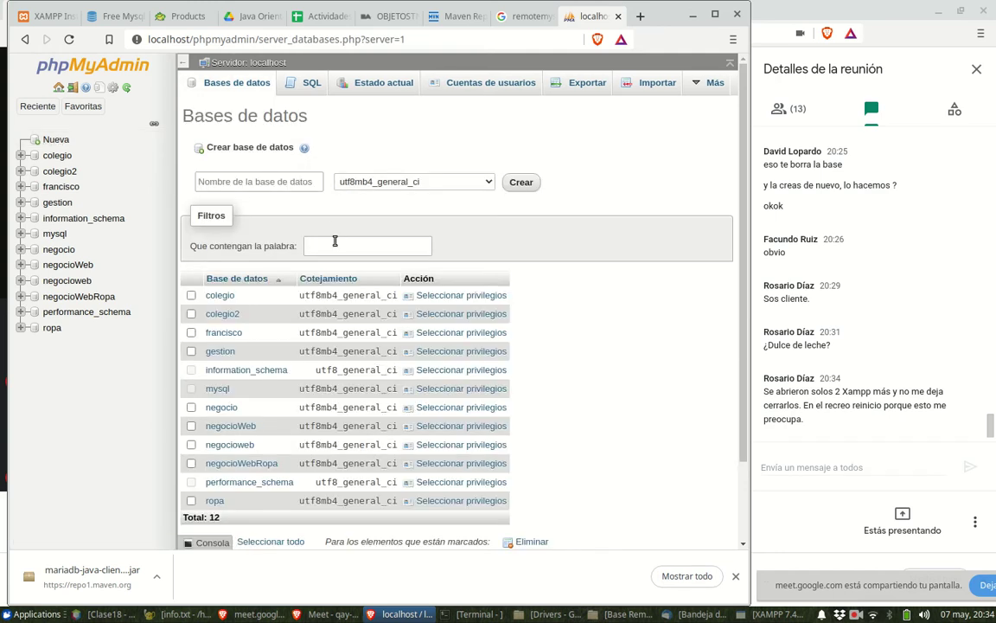
left_click(246, 179)
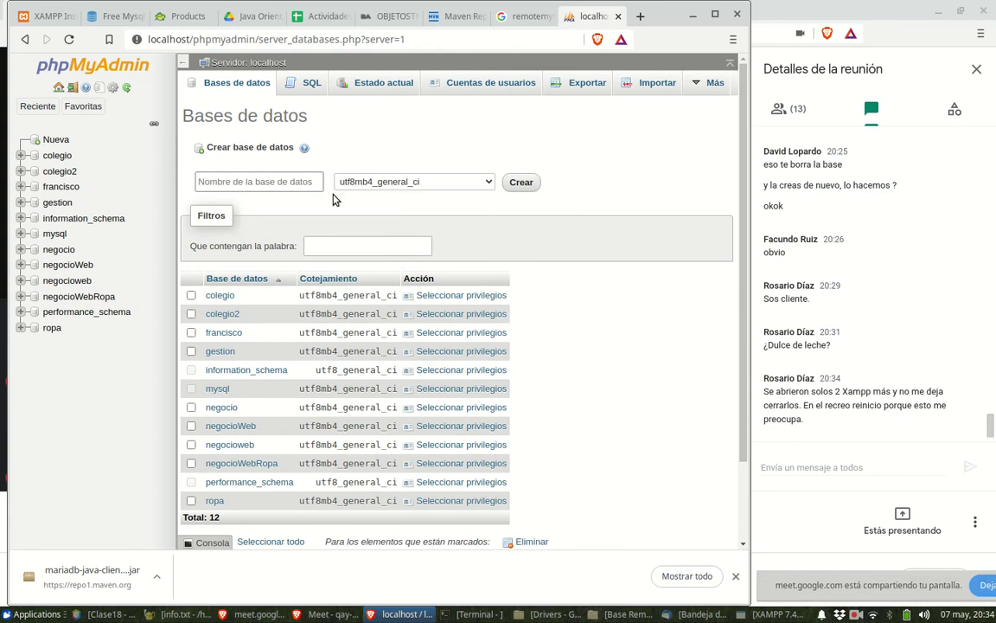
type("x")
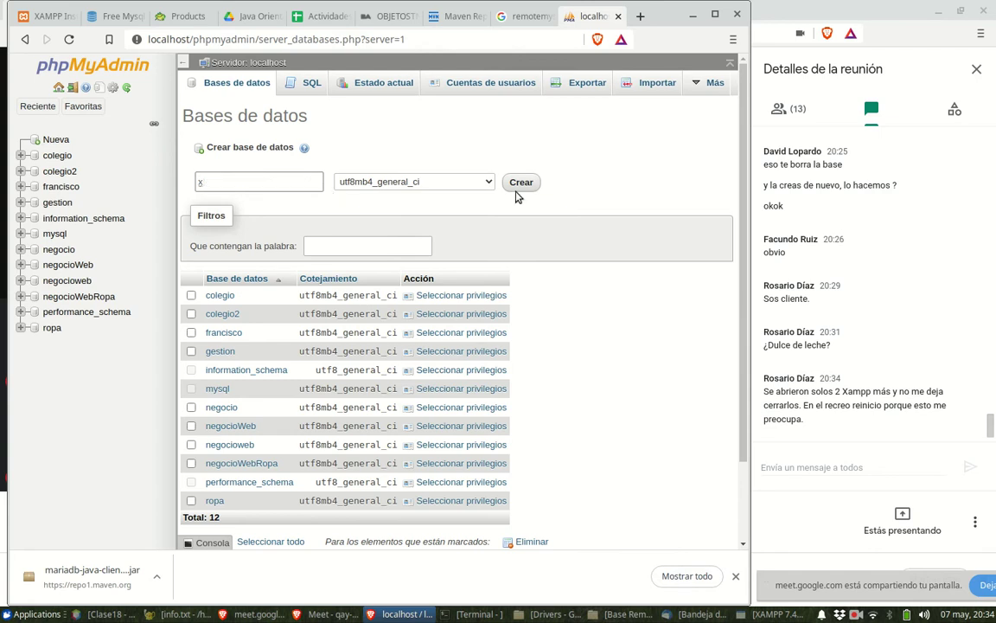
left_click(519, 185)
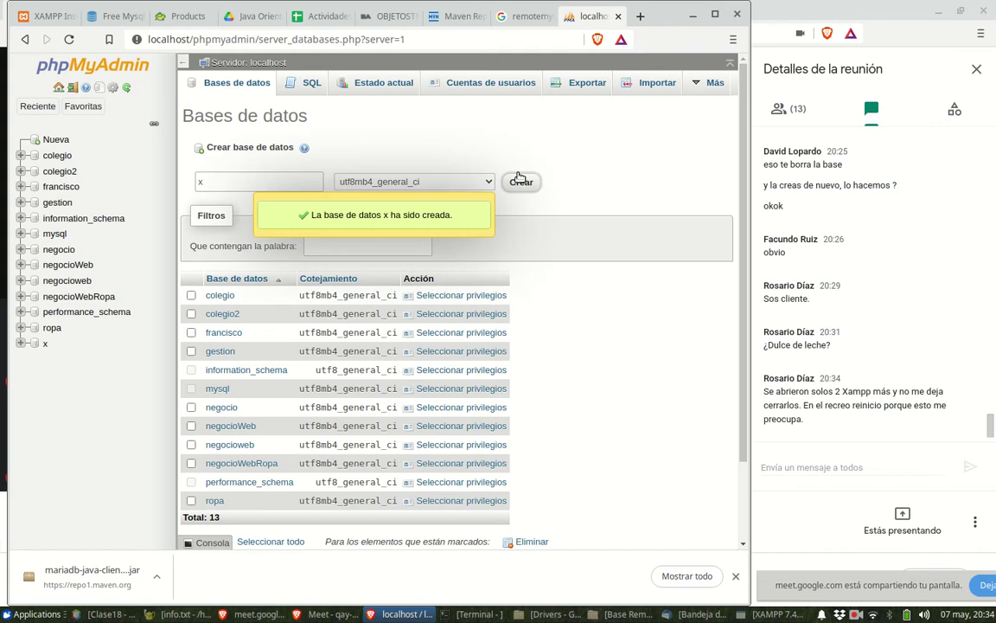
- Start a new table named clientes in database x from its Operations page
left_click(45, 343)
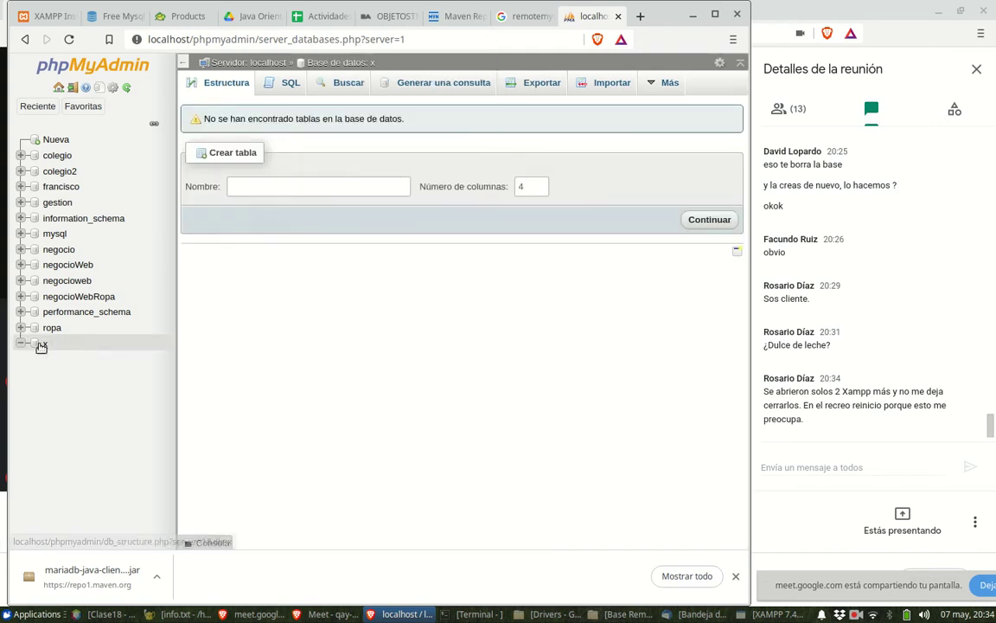
left_click(40, 346)
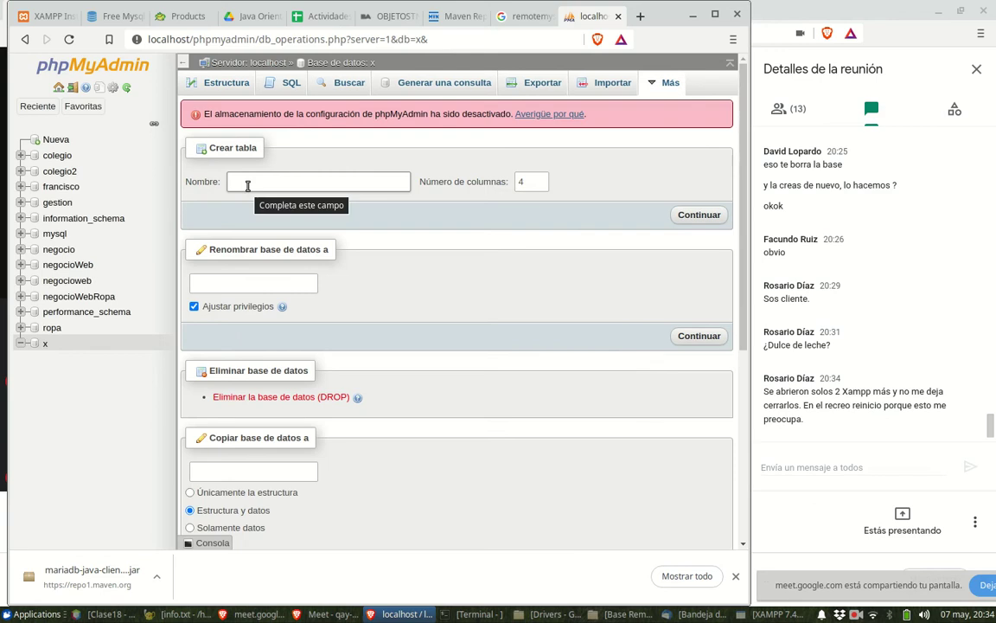
left_click(248, 185)
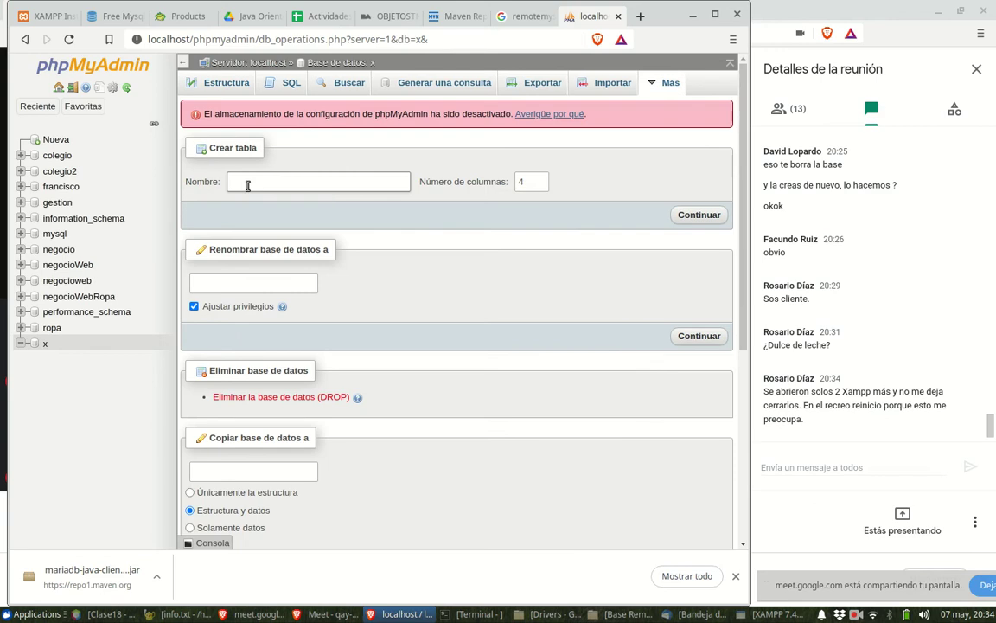
type("clientes")
left_click(696, 216)
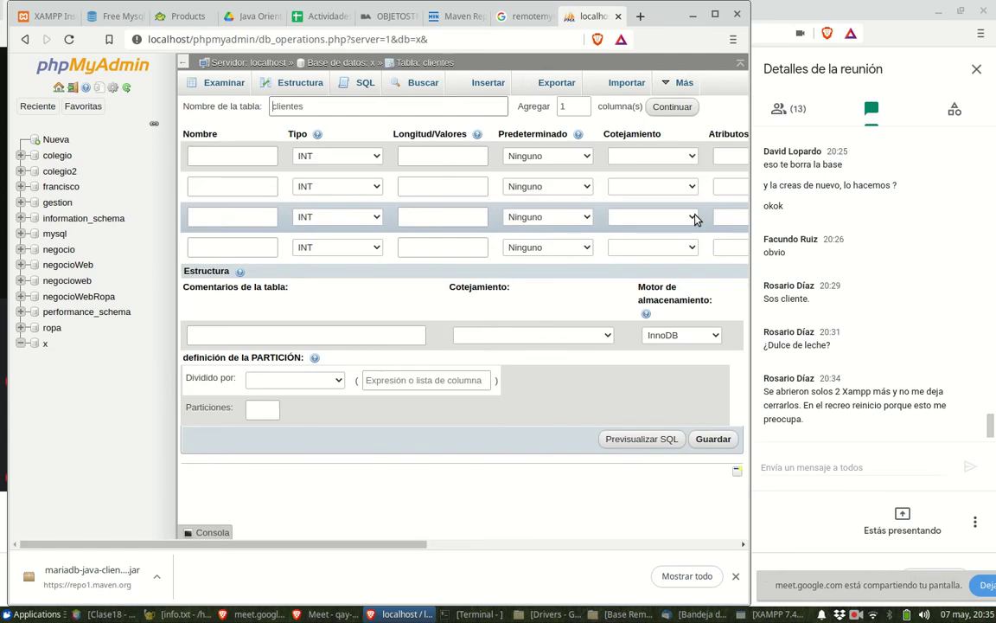
- Define column nombre as VARCHAR(34) and name the second column apellido
left_click(244, 156)
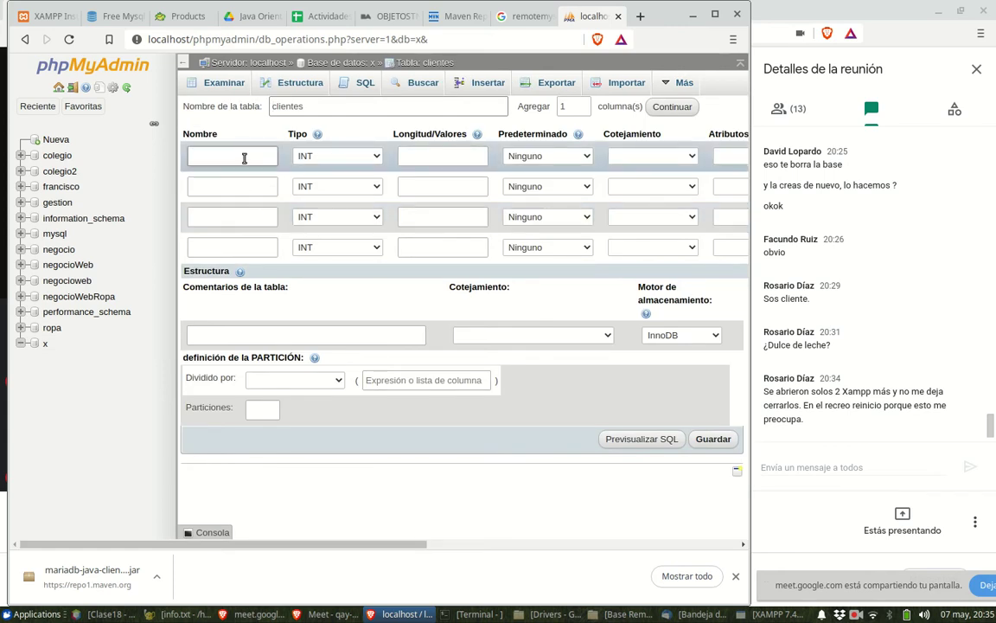
type("nombre")
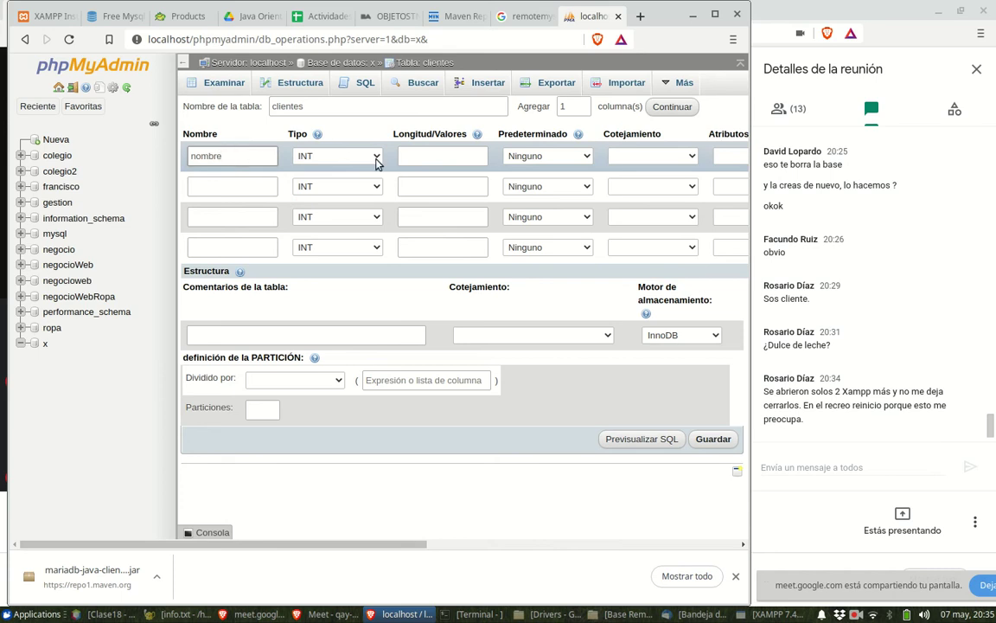
left_click(342, 154)
left_click(354, 183)
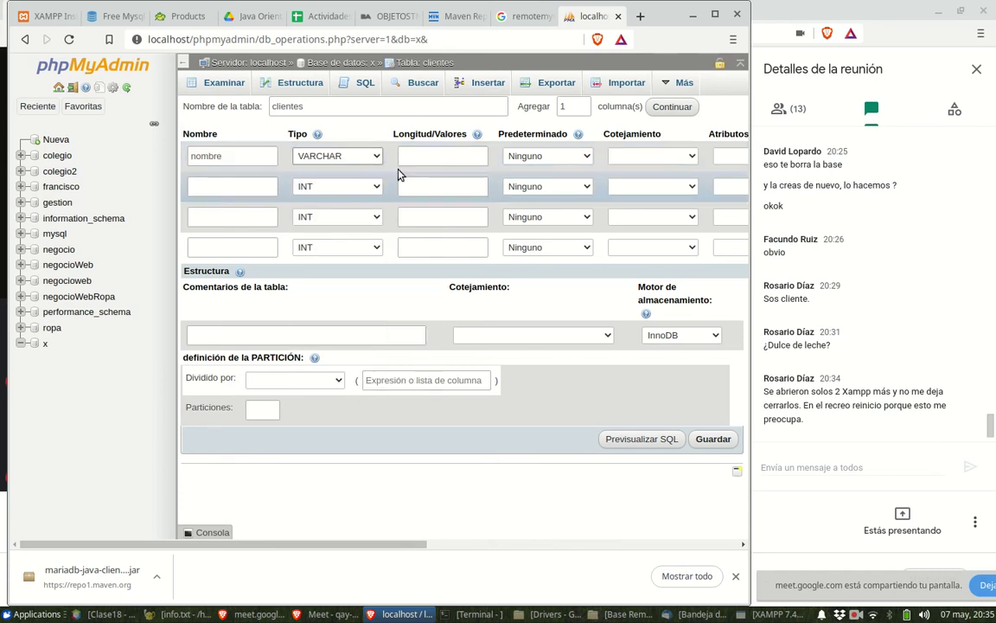
type("34")
left_click(256, 189)
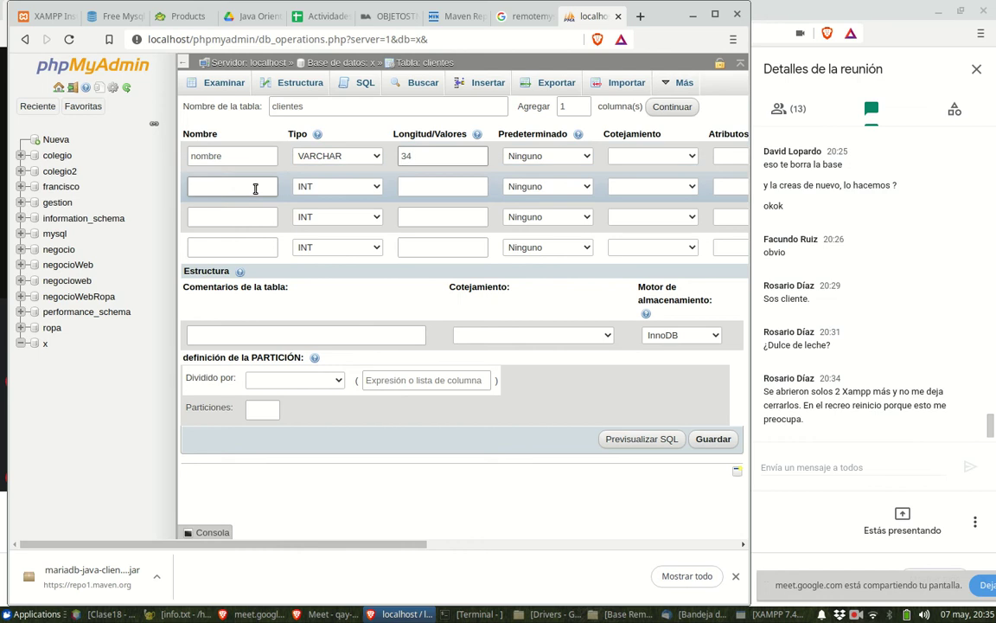
type("apellido")
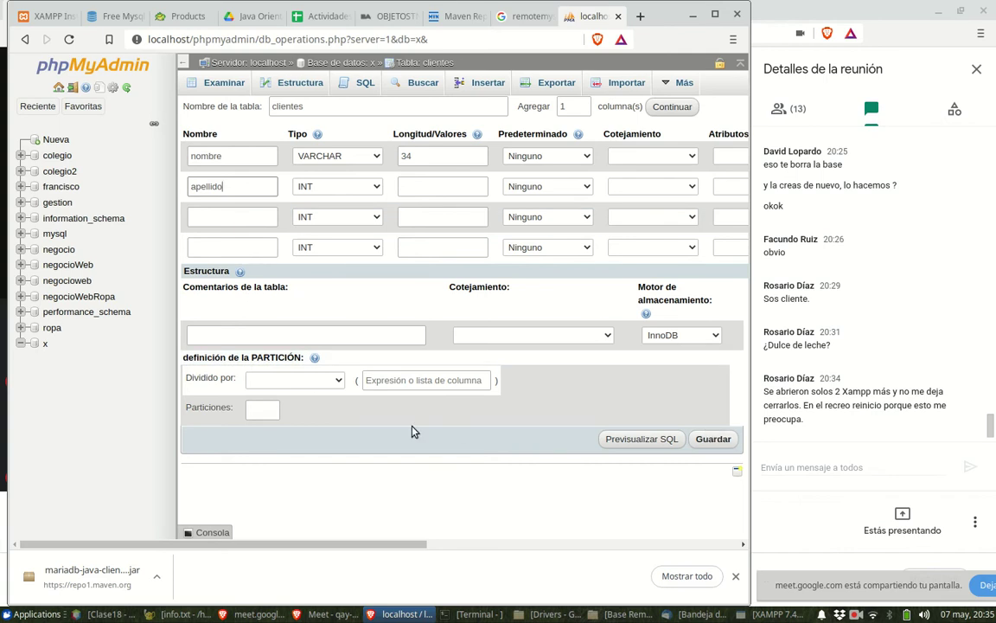
- Abandon the unsaved clientes table form and return to database x
left_click(36, 345)
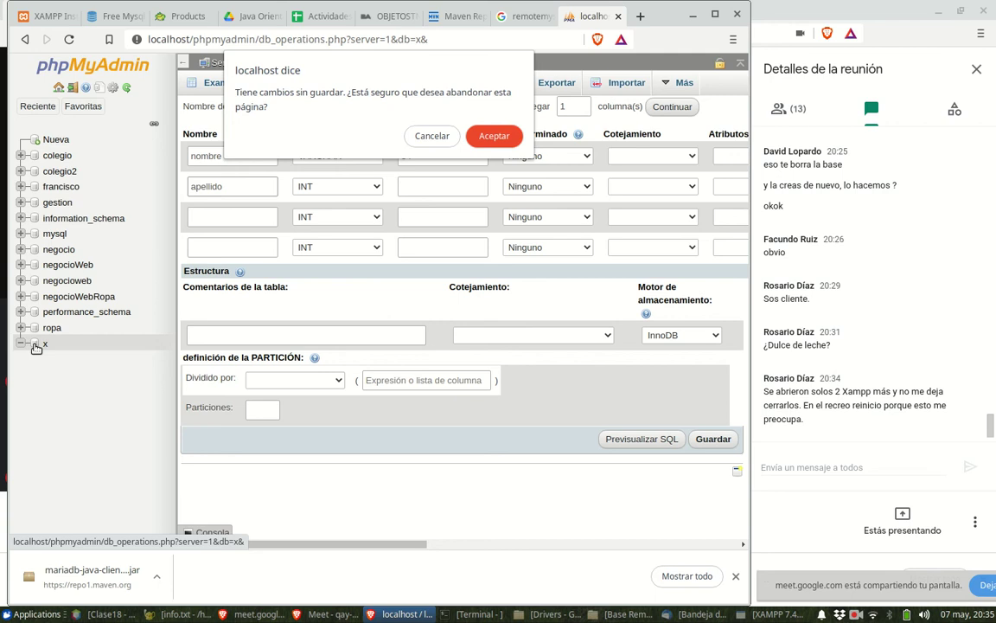
left_click(448, 138)
right_click(45, 346)
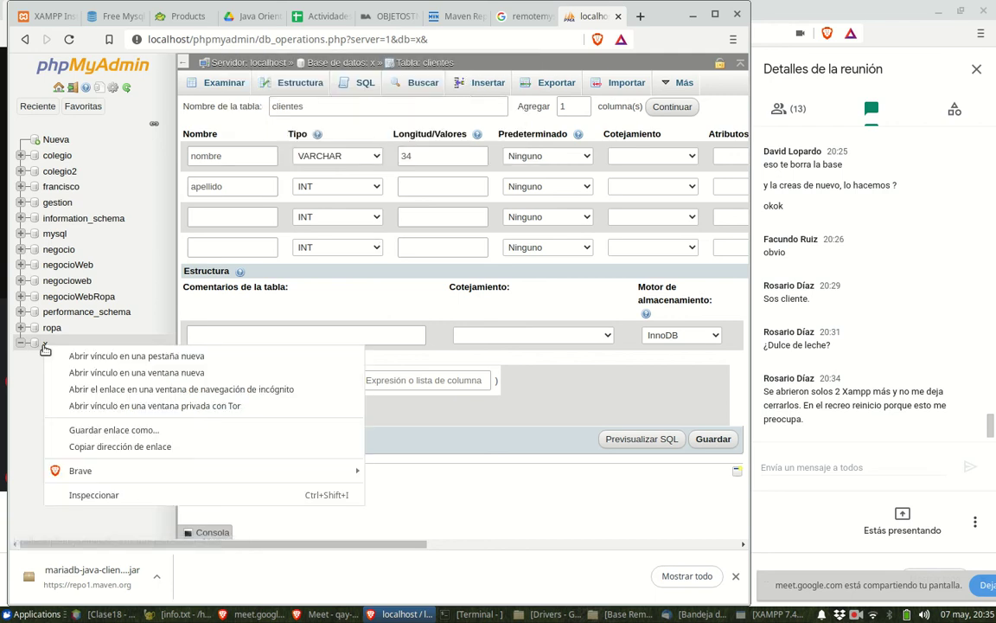
left_click(45, 344)
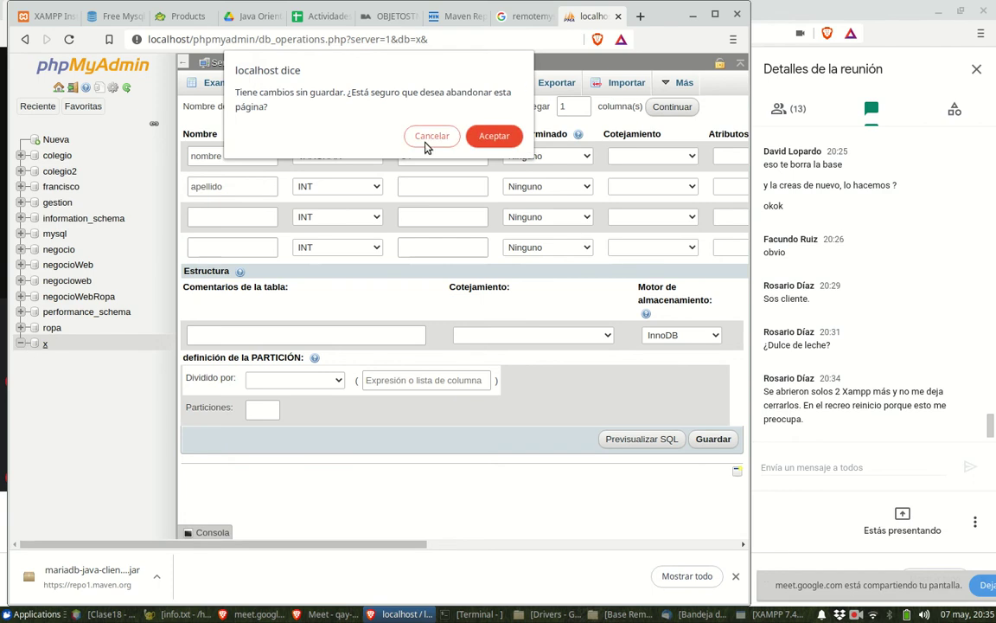
left_click(490, 138)
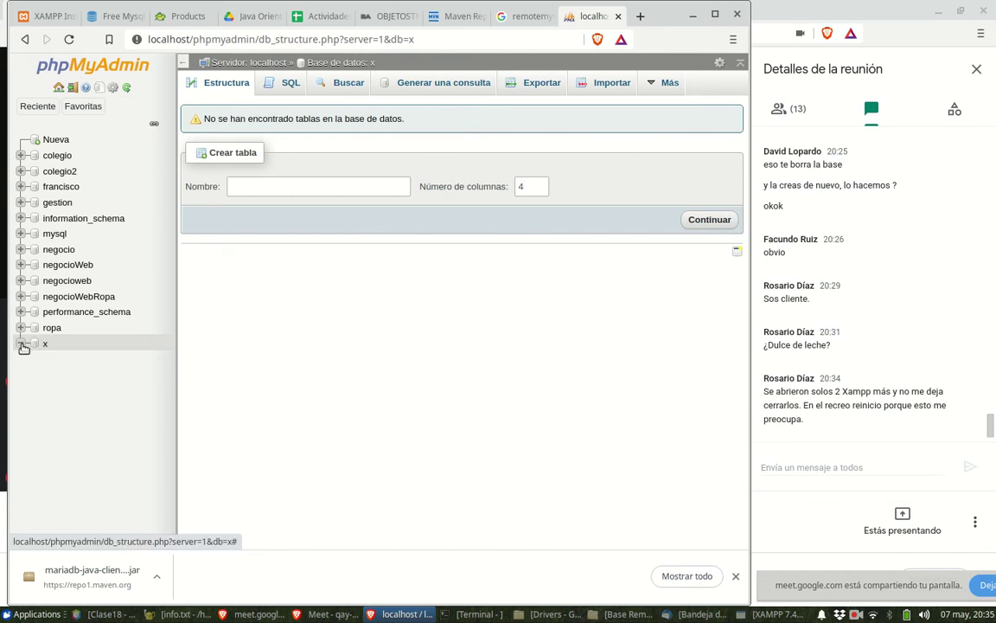
- Reopen database x in phpMyAdmin, launch MySQL Workbench from Desarrollo, and view the Favoritas tables
left_click(22, 344)
left_click(46, 345)
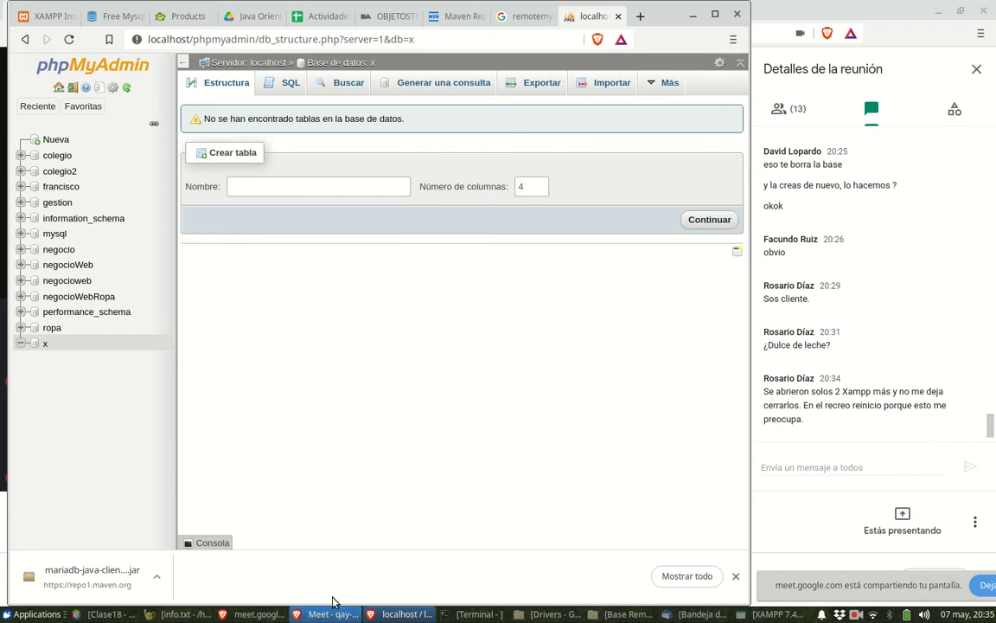
left_click(35, 614)
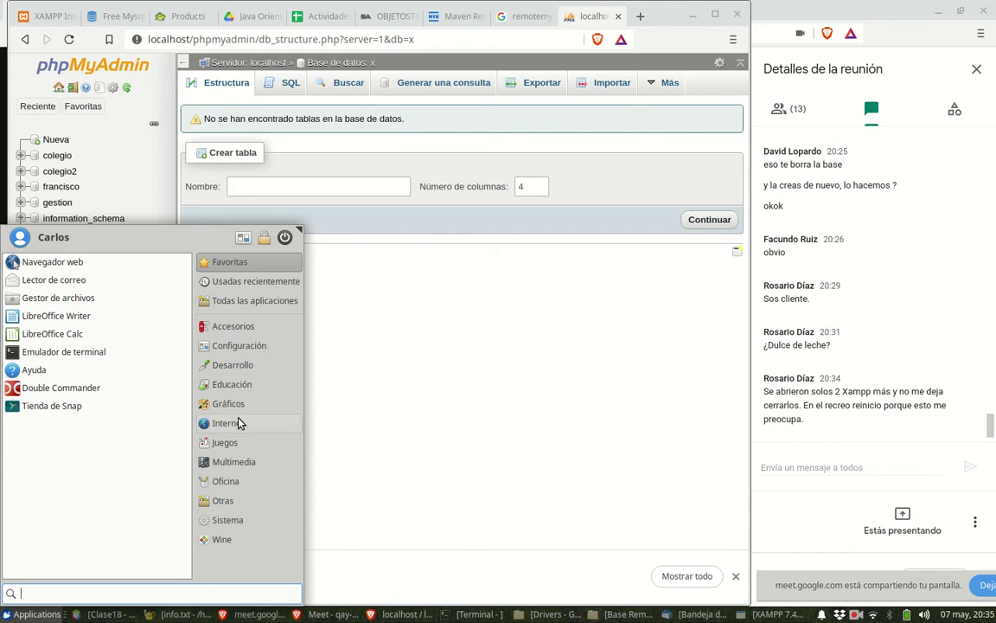
left_click(245, 370)
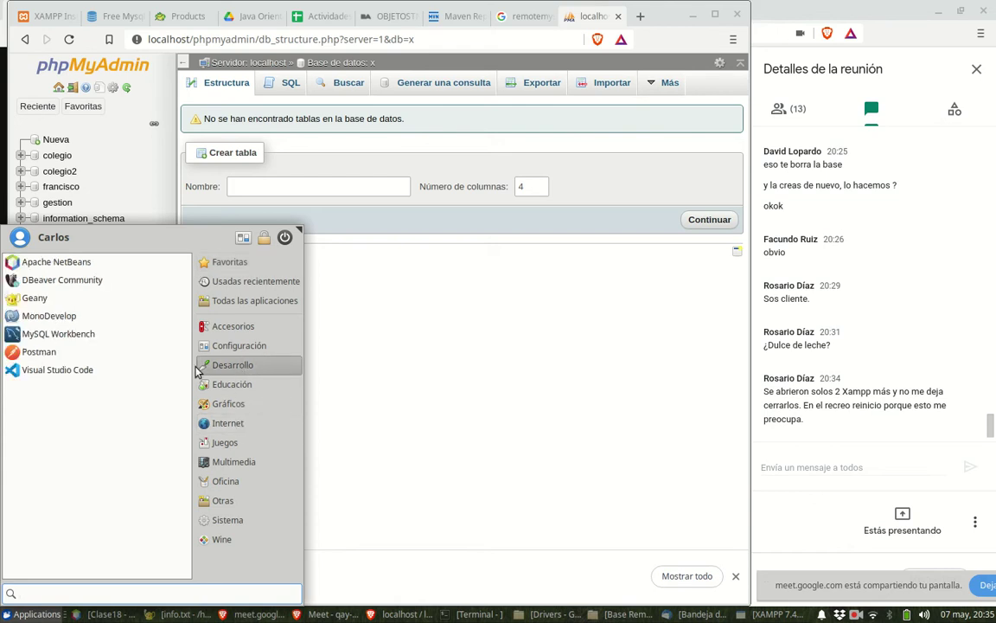
left_click(31, 336)
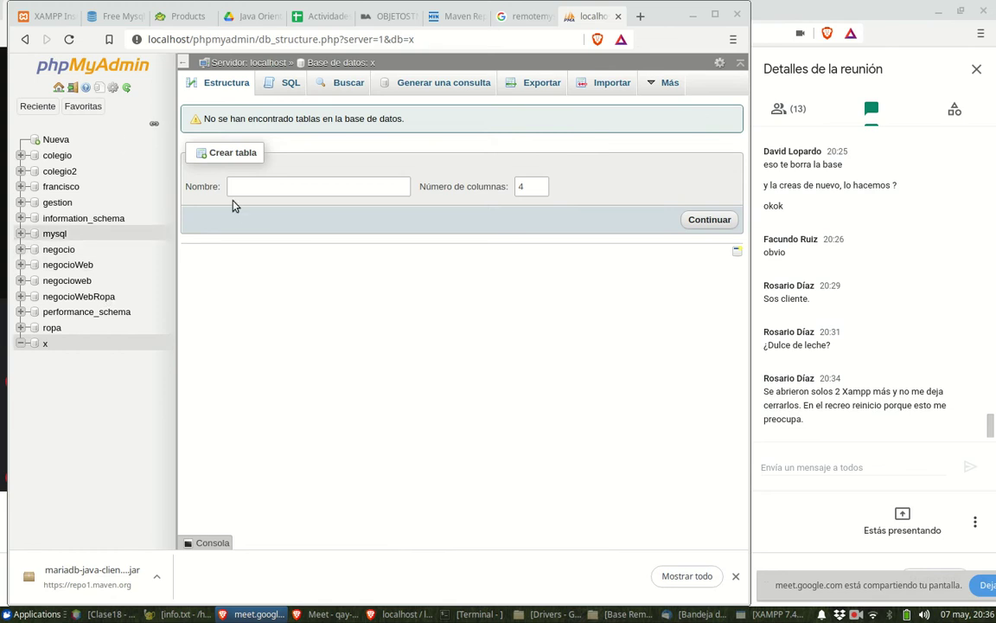
left_click(83, 105)
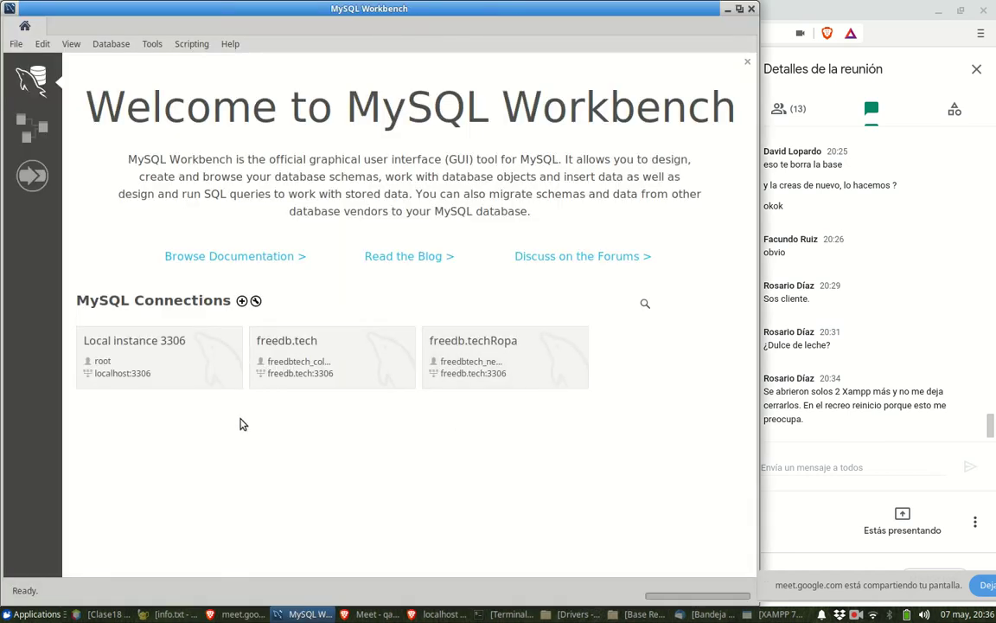
- Connect to Local instance 3306 and expand schema x down to its Tables group
left_click(173, 374)
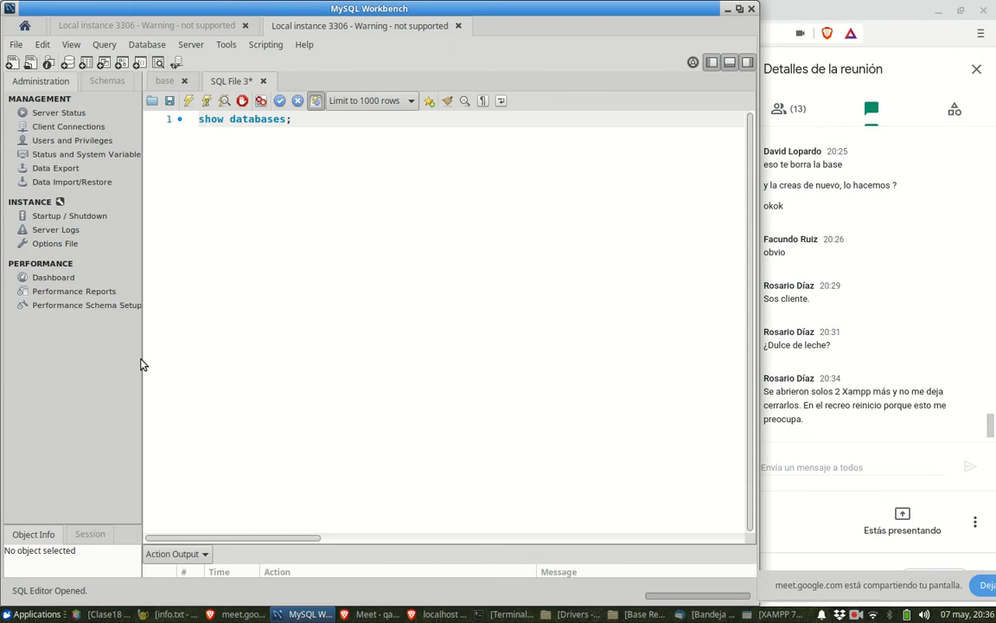
left_click(103, 81)
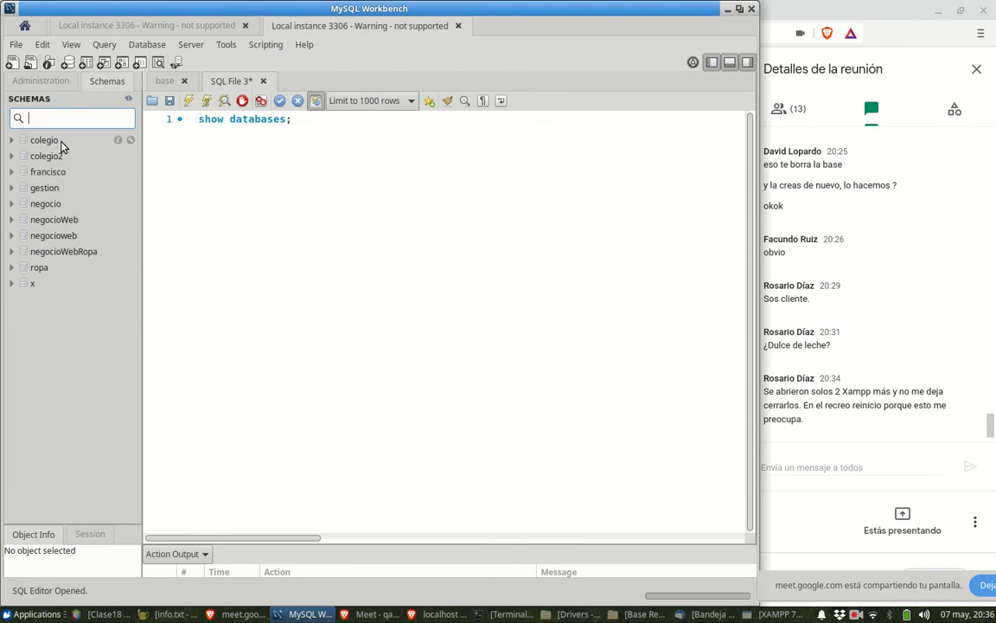
left_click(12, 284)
left_click(30, 284)
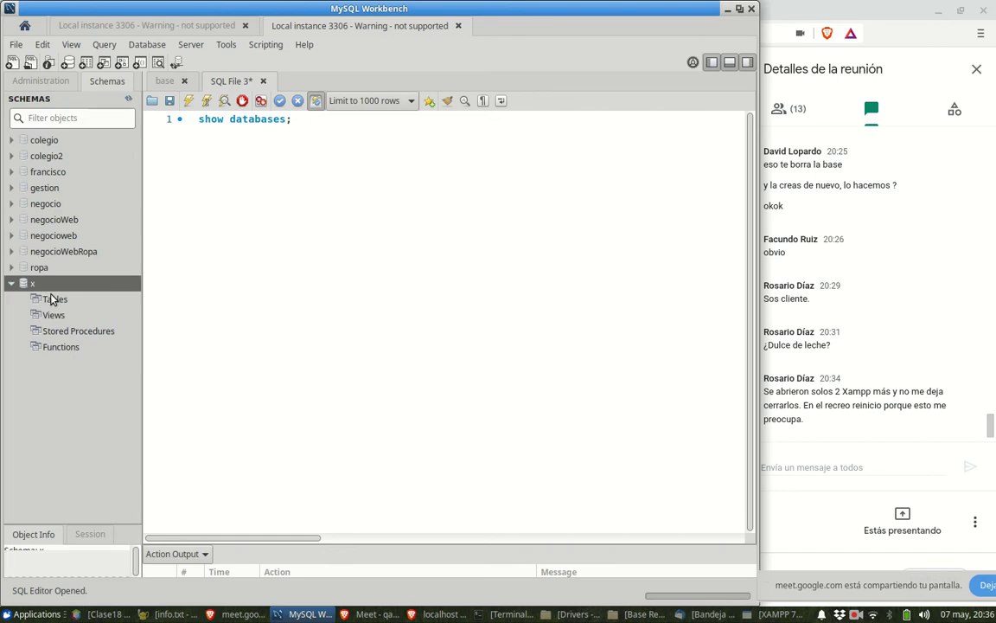
left_click(52, 299)
- Begin a table in schema x and type Clientes as its name, then erase it
right_click(53, 300)
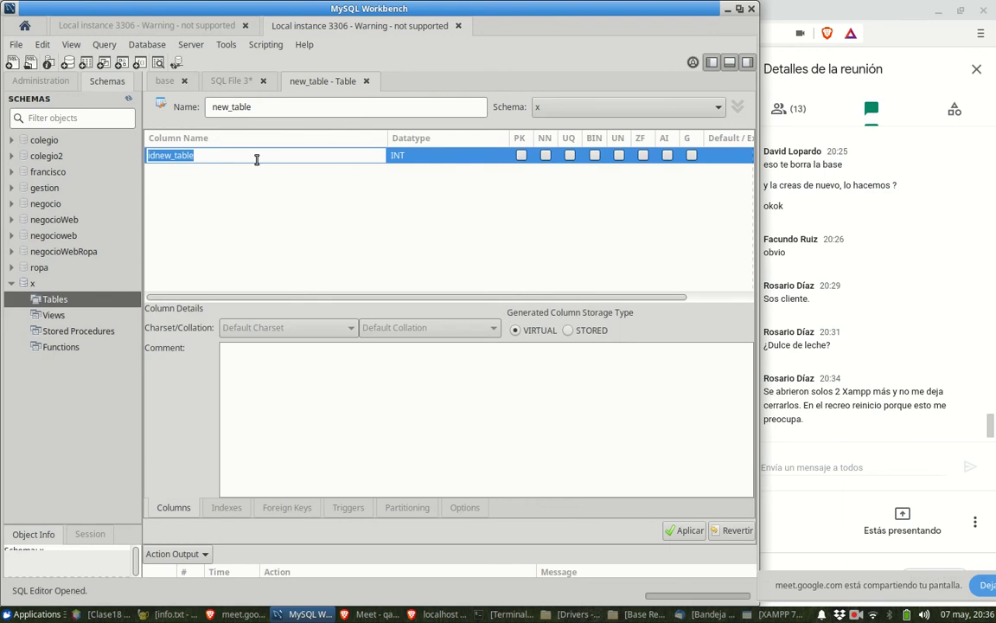
type("Clie")
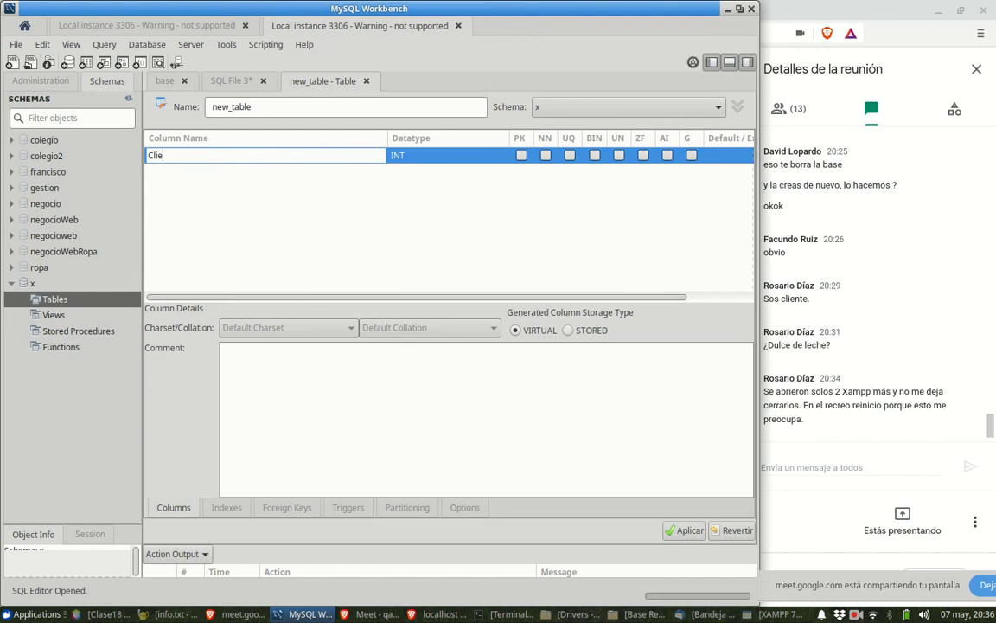
key("BackSpace")
left_click(272, 105)
left_click_drag(272, 105, 186, 107)
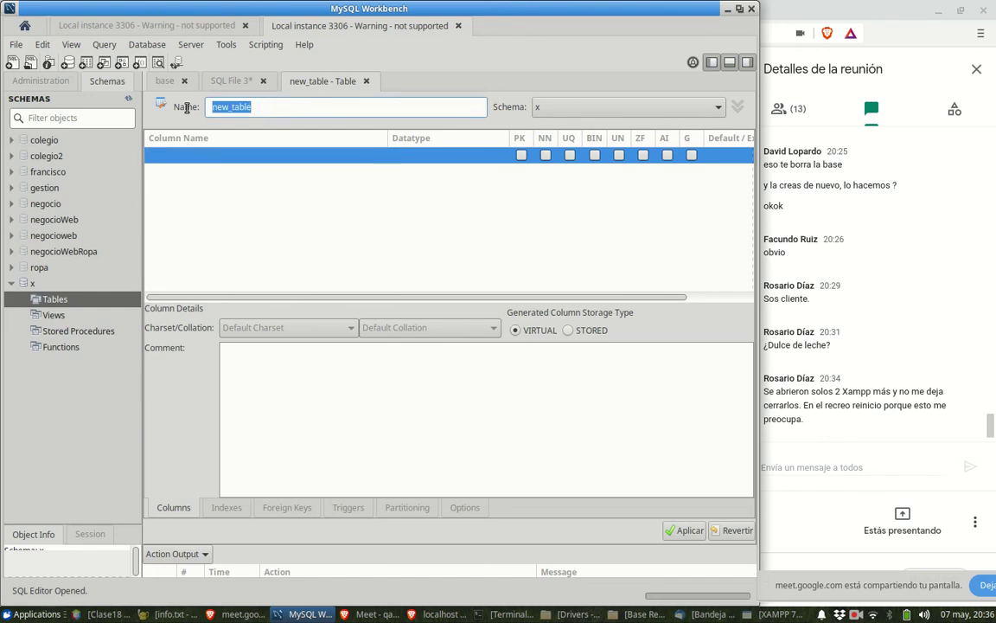
type("Clientes")
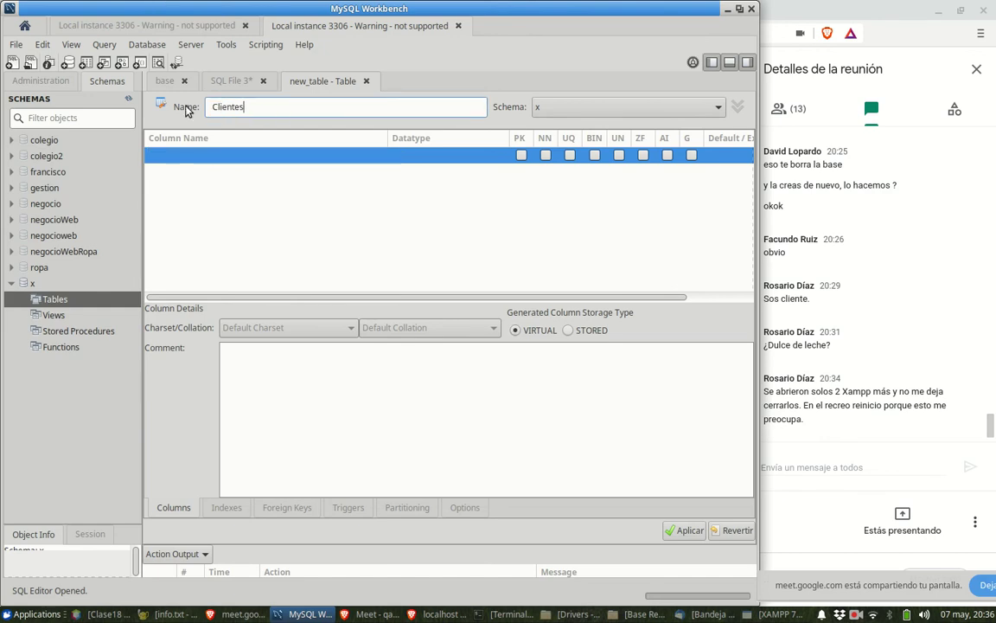
left_click(184, 157)
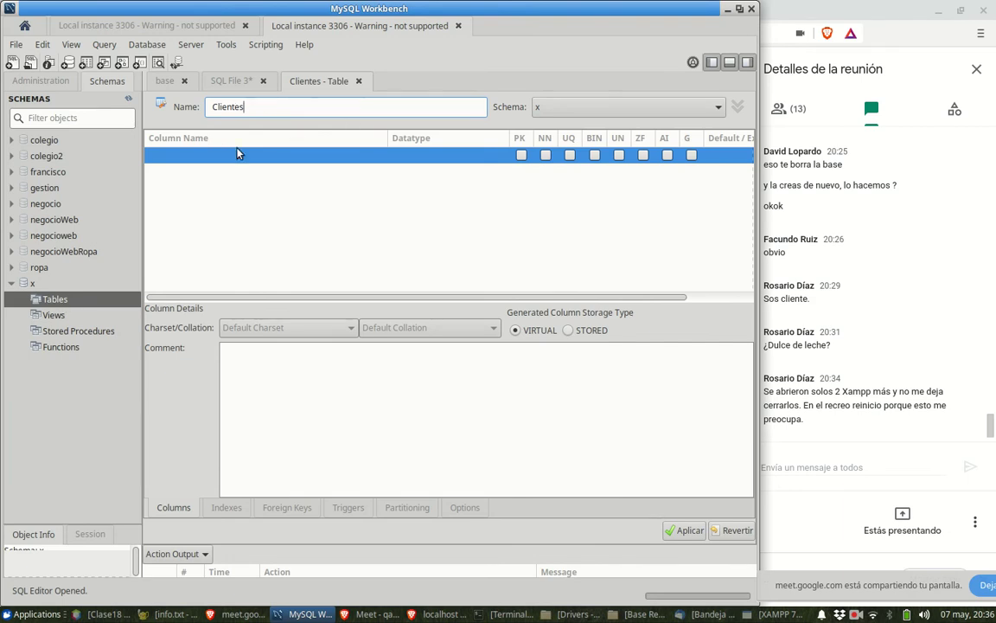
key("BackSpace")
key("BackSpace")
key("BackSpace")
key("BackSpace")
key("BackSpace")
key("BackSpace")
key("BackSpace")
key("BackSpace")
- Start a fresh table in schema x and name it Clientes
right_click(51, 300)
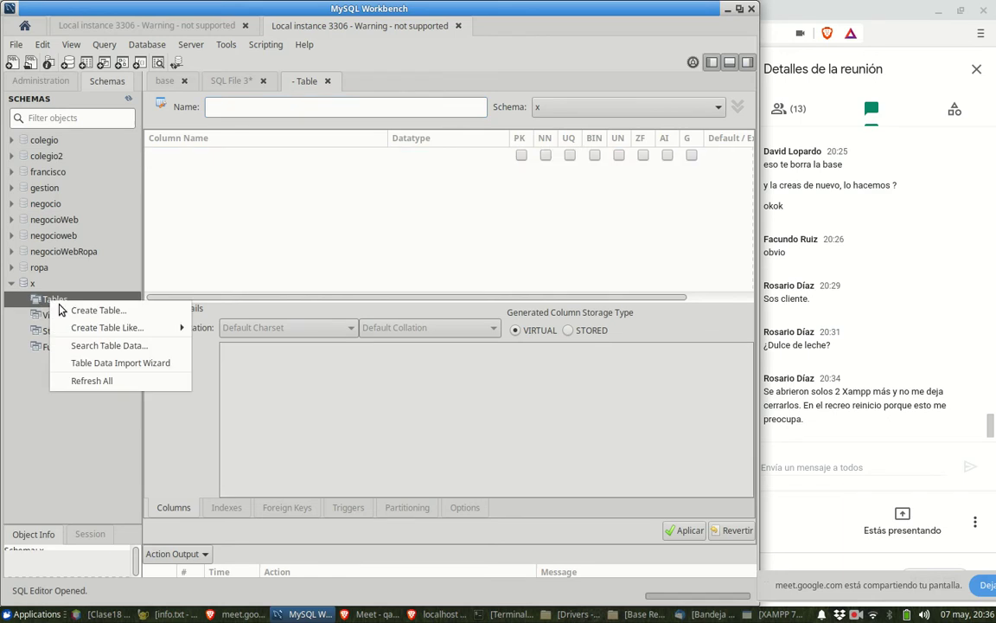
left_click(62, 309)
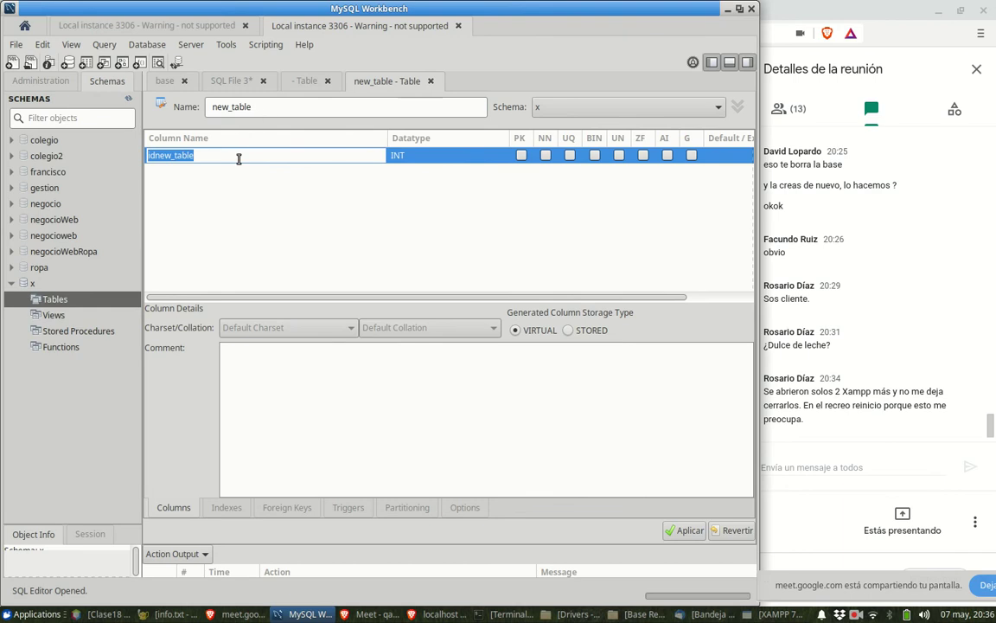
left_click(239, 158)
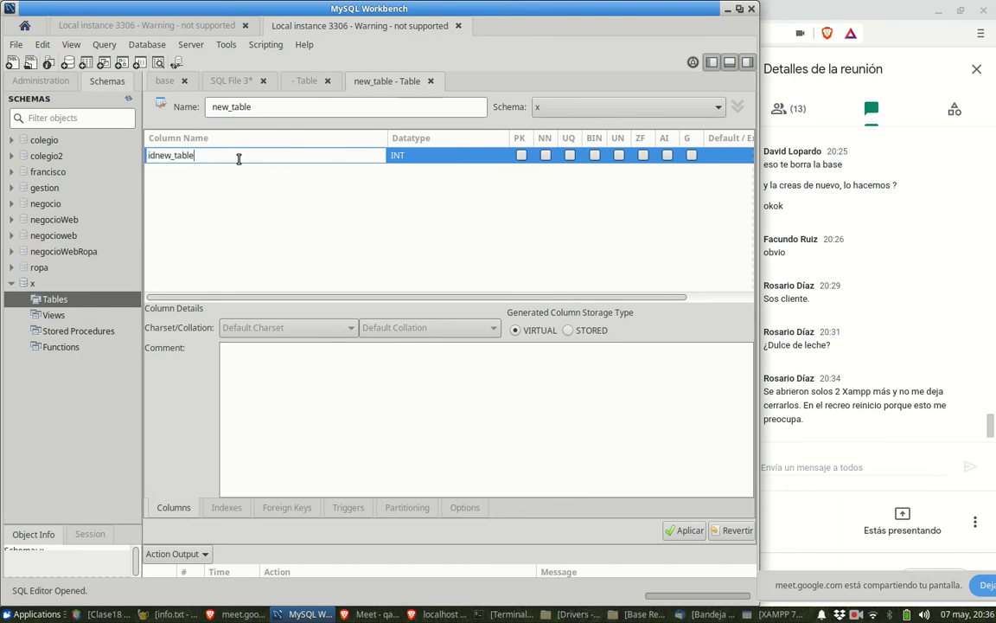
left_click(258, 106)
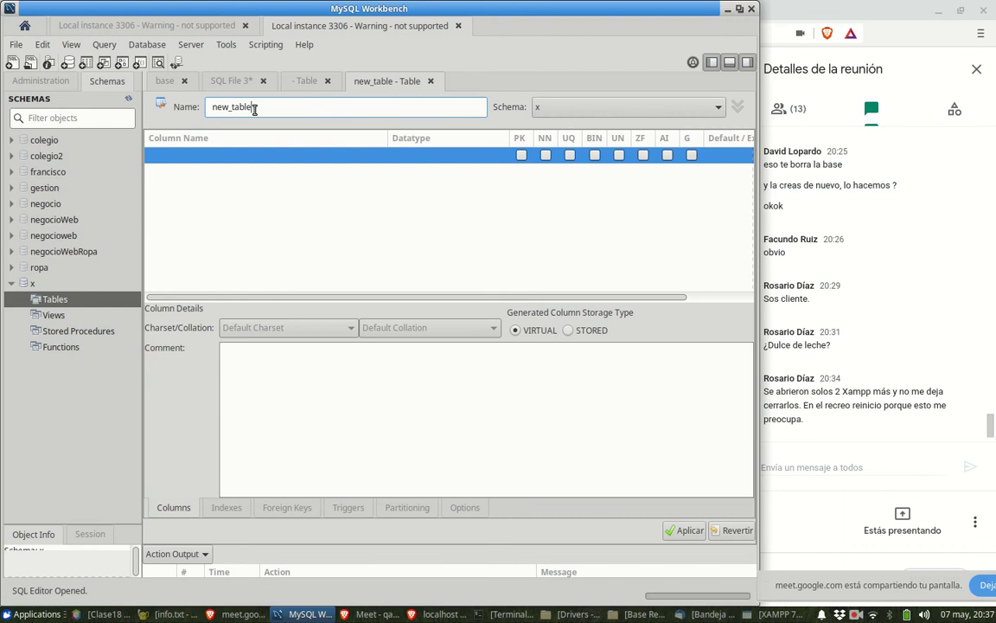
key("BackSpace")
key("BackSpace")
key("BackSpace")
key("BackSpace")
key("BackSpace")
key("BackSpace")
key("BackSpace")
key("BackSpace")
key("BackSpace")
type("Clientes")
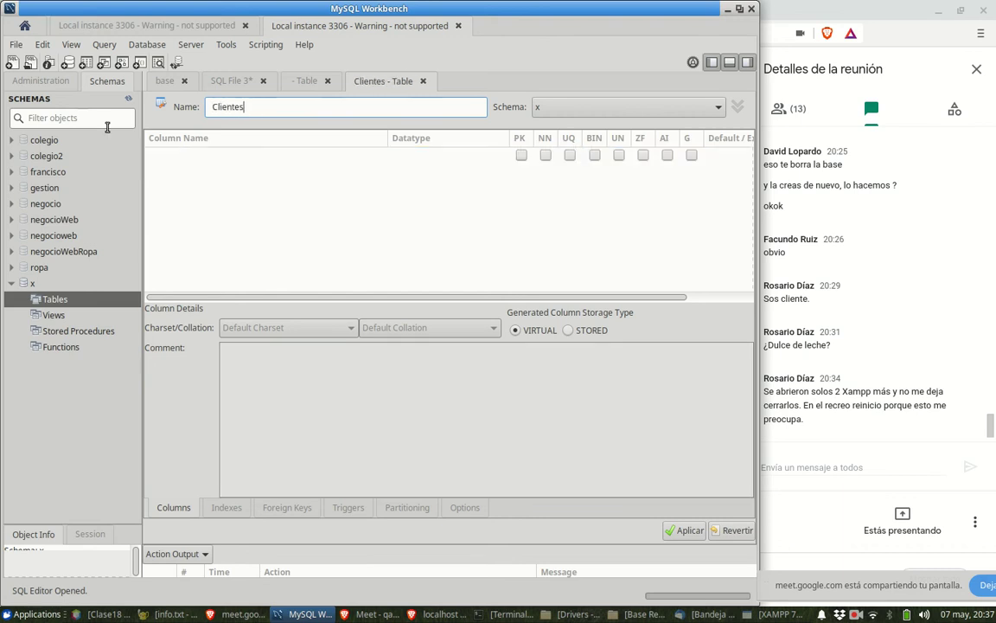
- Add columns idClientes INT primary key and Nombre VARCHAR(45), then close the table editor
left_click(194, 156)
left_click(195, 156)
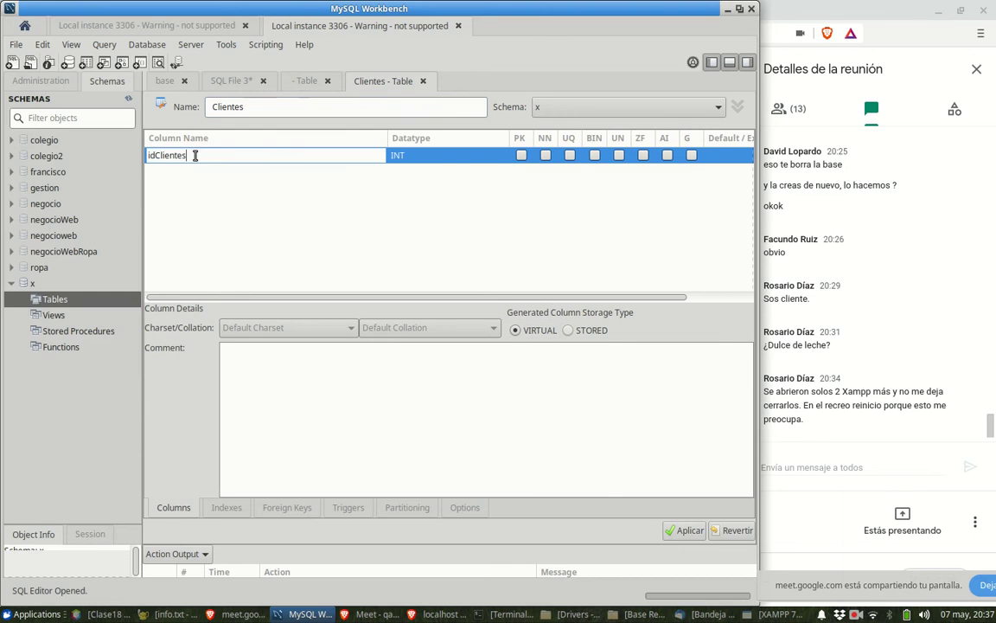
key("Return")
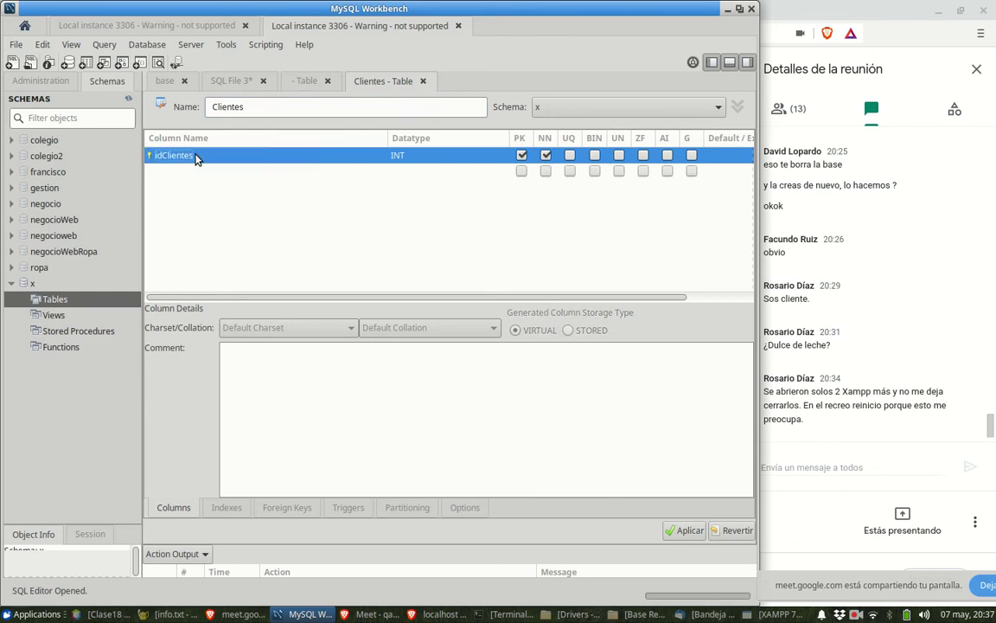
left_click(202, 172)
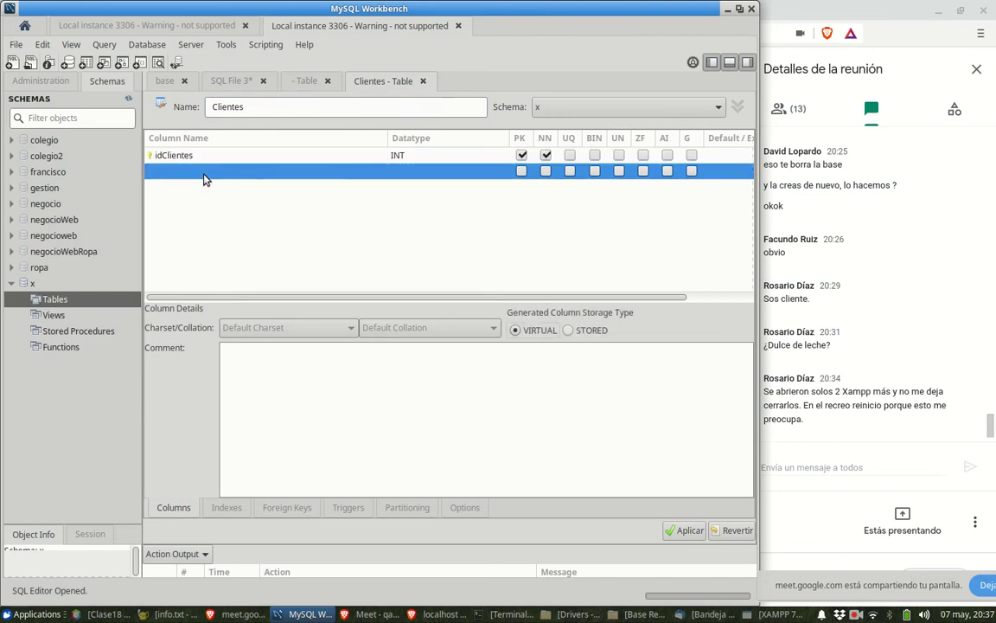
left_click(206, 172)
key("BackSpace")
key("BackSpace")
key("BackSpace")
key("BackSpace")
key("BackSpace")
key("BackSpace")
key("BackSpace")
key("BackSpace")
key("BackSpace")
key("BackSpace")
key("BackSpace")
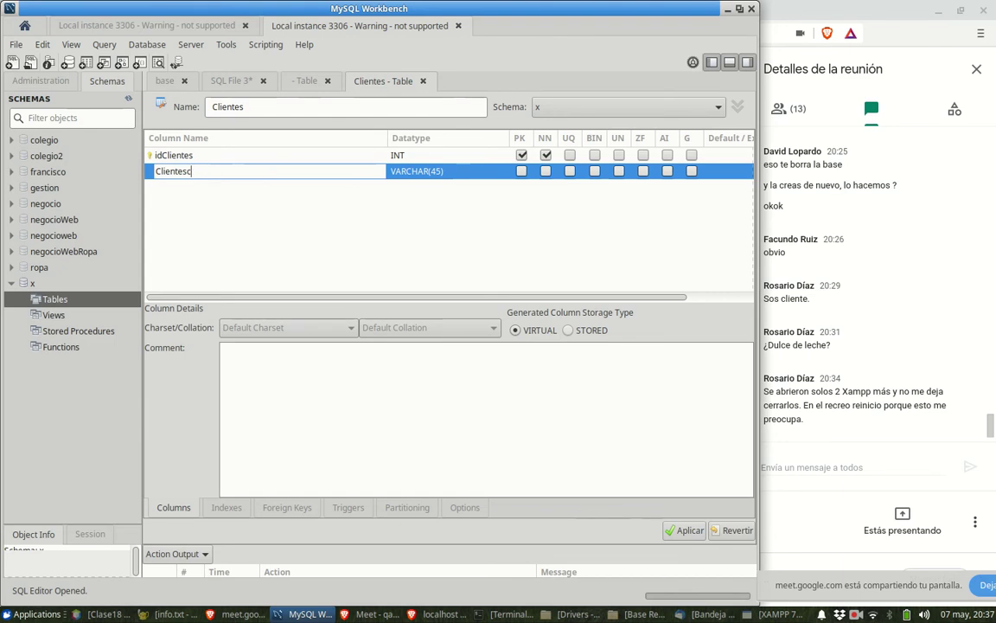
type("Nombre")
key("Return")
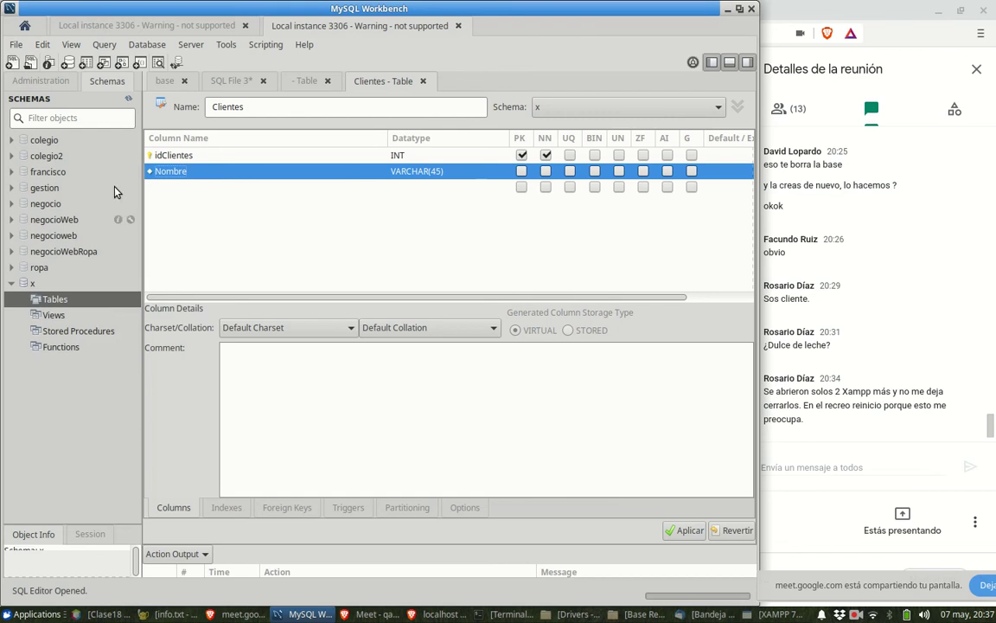
left_click(423, 81)
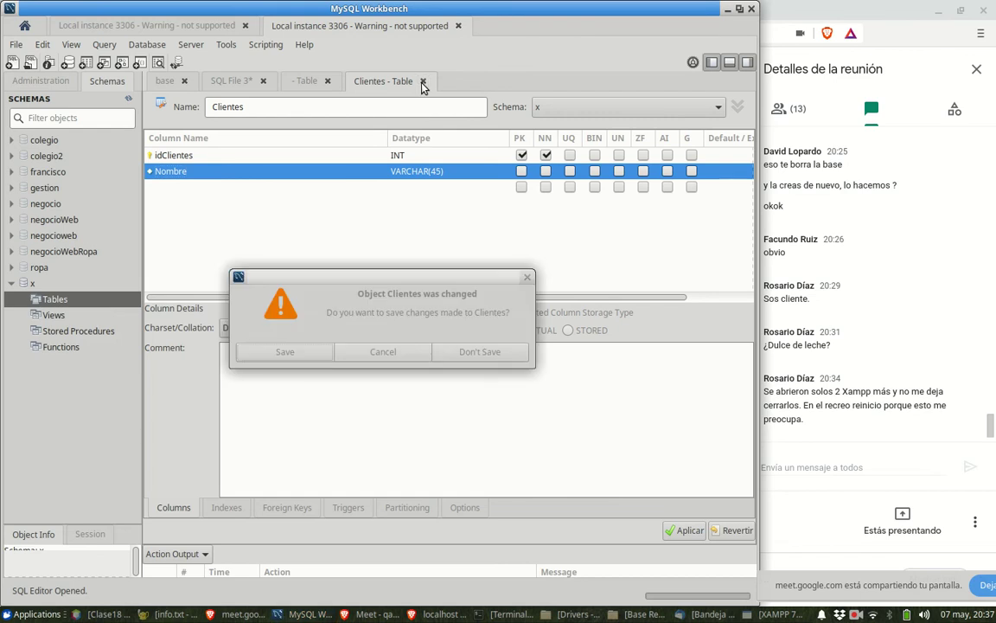
- Discard both unsaved table drafts without saving
left_click(455, 352)
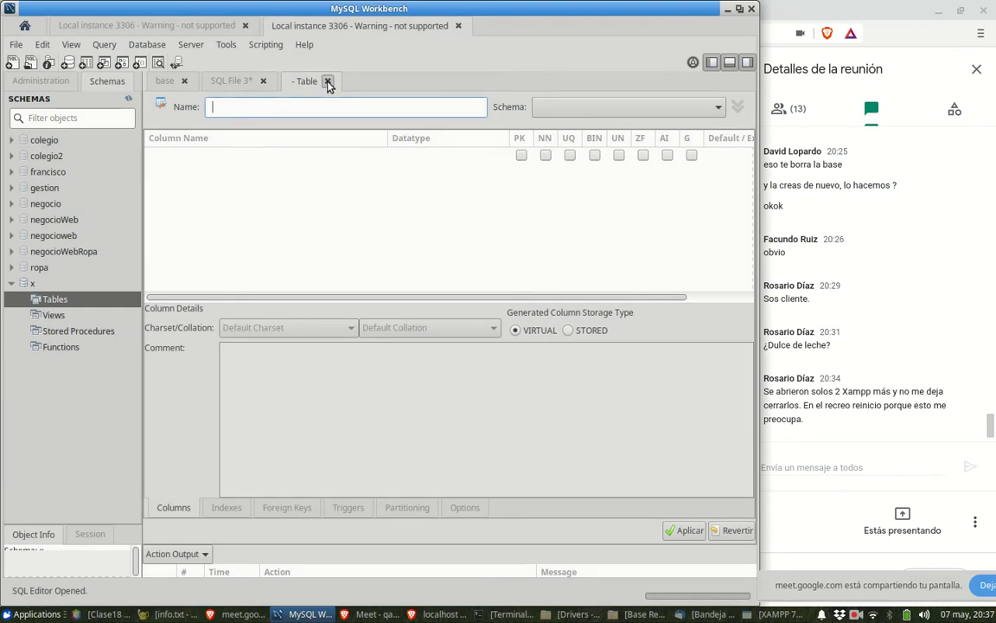
left_click(328, 81)
left_click(440, 352)
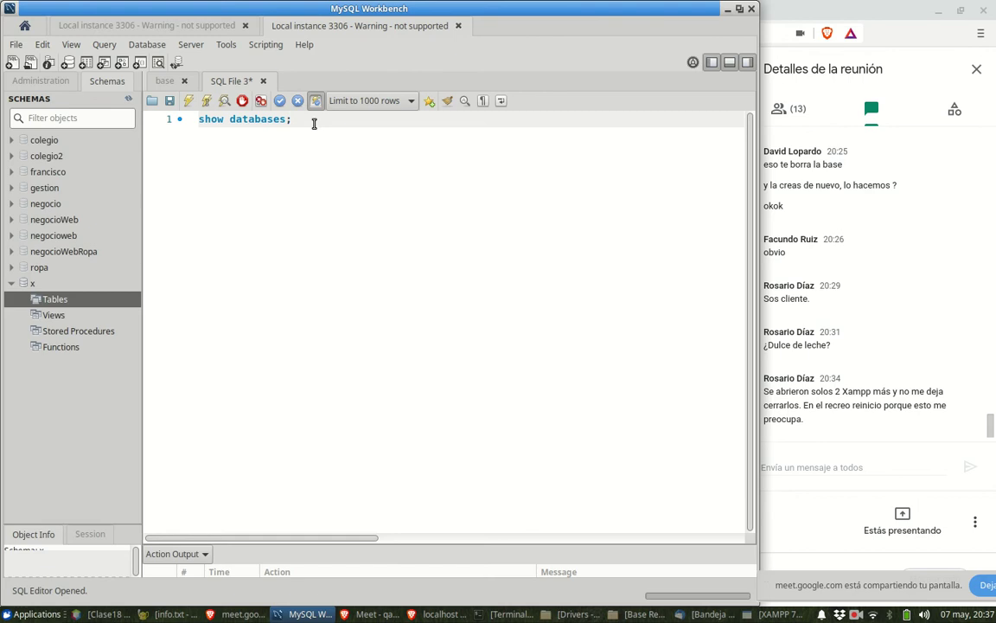
- Run 'drop database x;' in the SQL tab below show databases
key("Return")
type("dr")
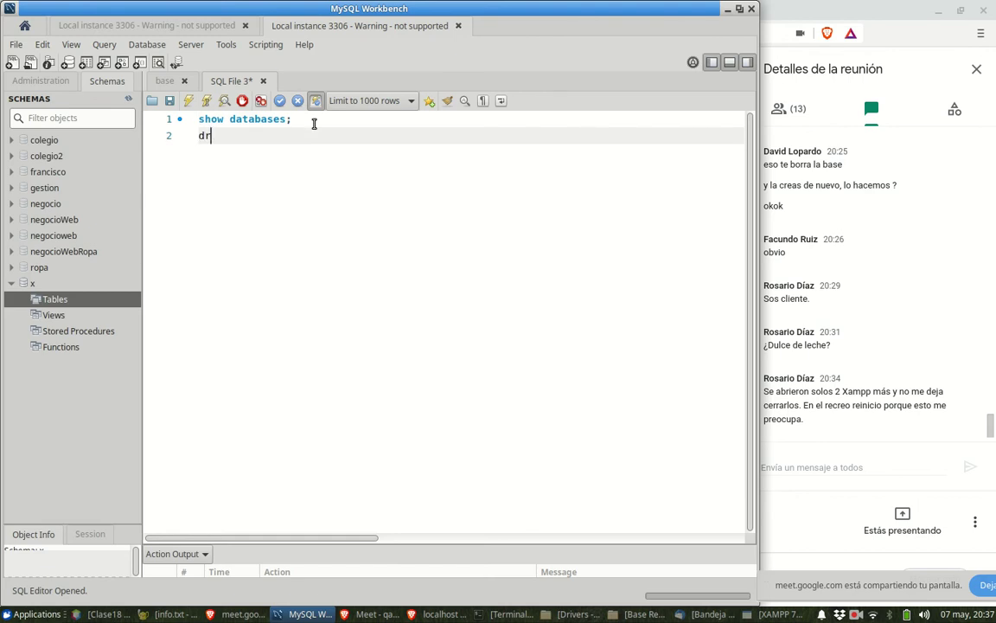
type("op database")
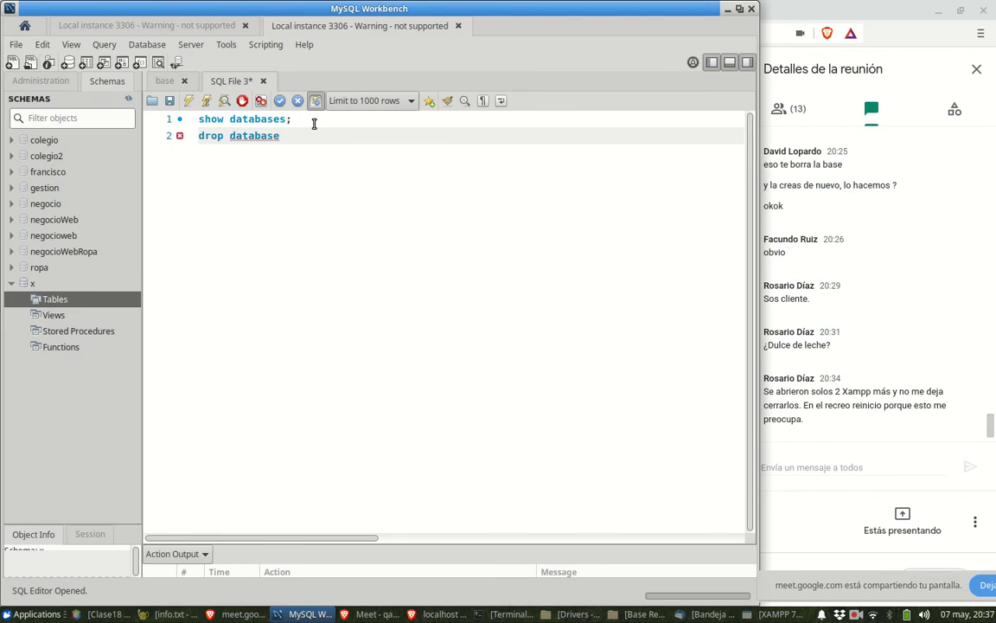
type(" x;")
key("ctrl+Return")
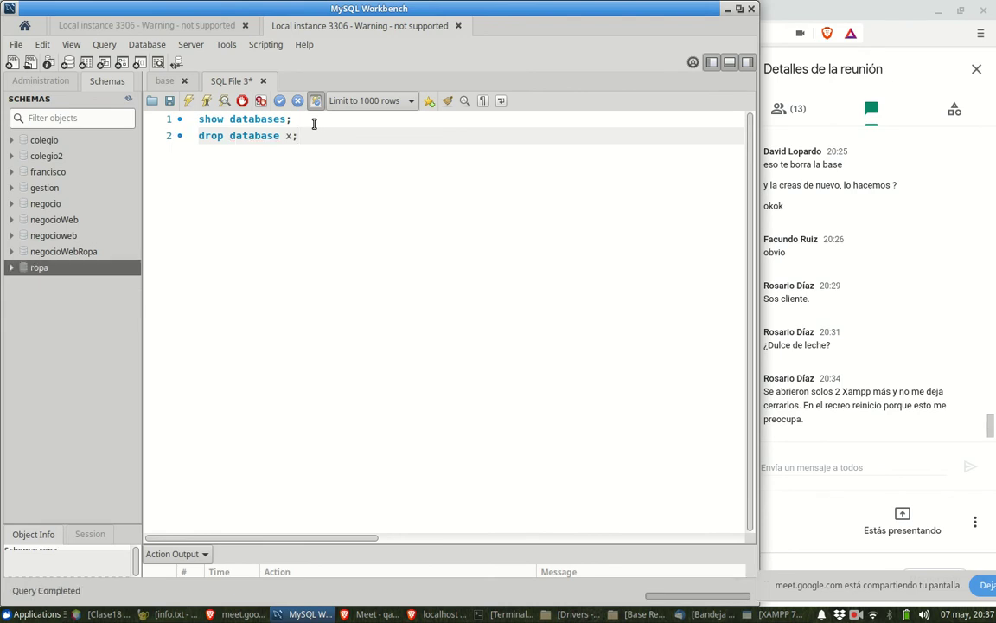
left_click(314, 124)
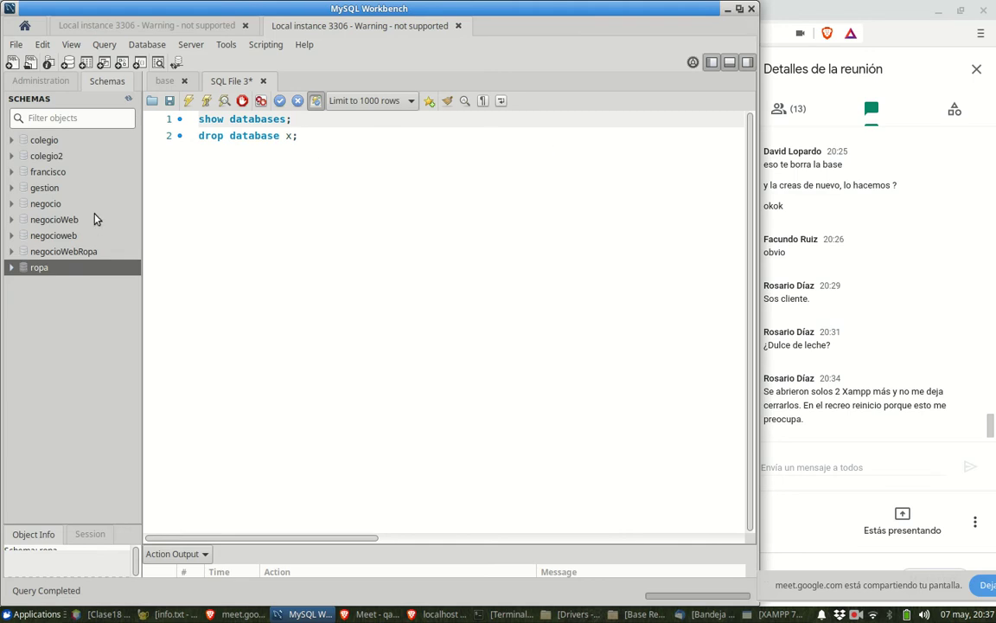
- Close MySQL Workbench and the phpMyAdmin tab, minimize Brave, and bring NetBeans Clase18 forward
left_click(752, 10)
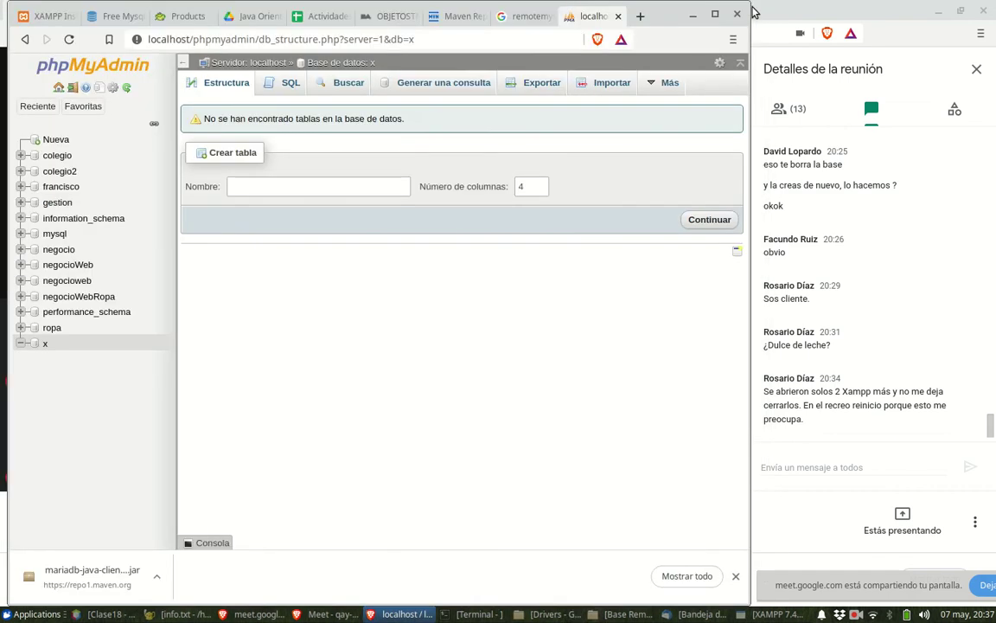
left_click(618, 17)
left_click(691, 15)
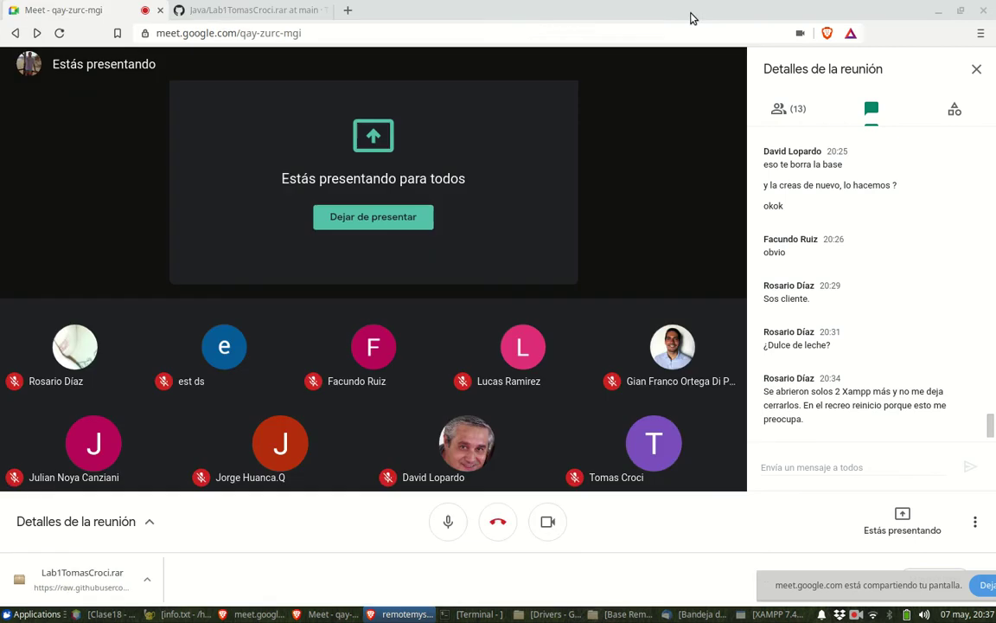
left_click(102, 616)
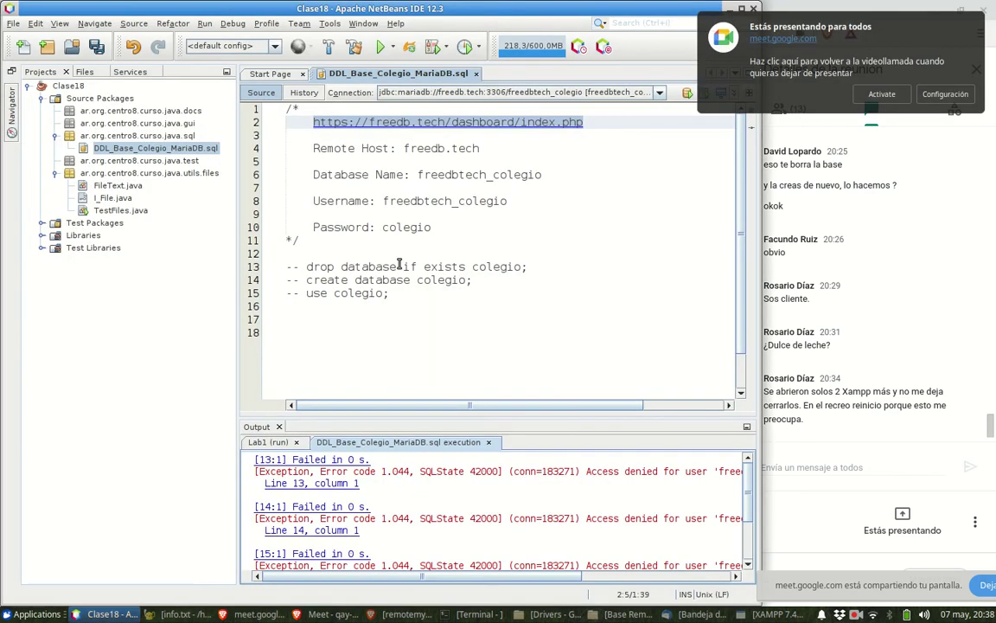
- Add the comment '-- DDL Definition Data Language' on new line 13 above the colegio statements
left_click(372, 318)
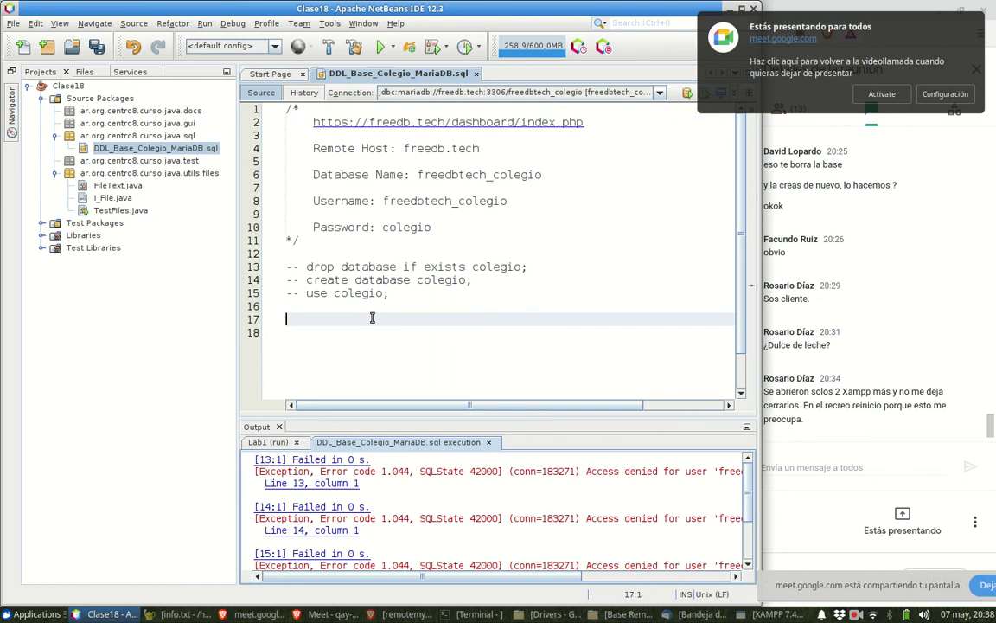
key("Up")
key("Up")
key("Up")
key("Up")
key("Up")
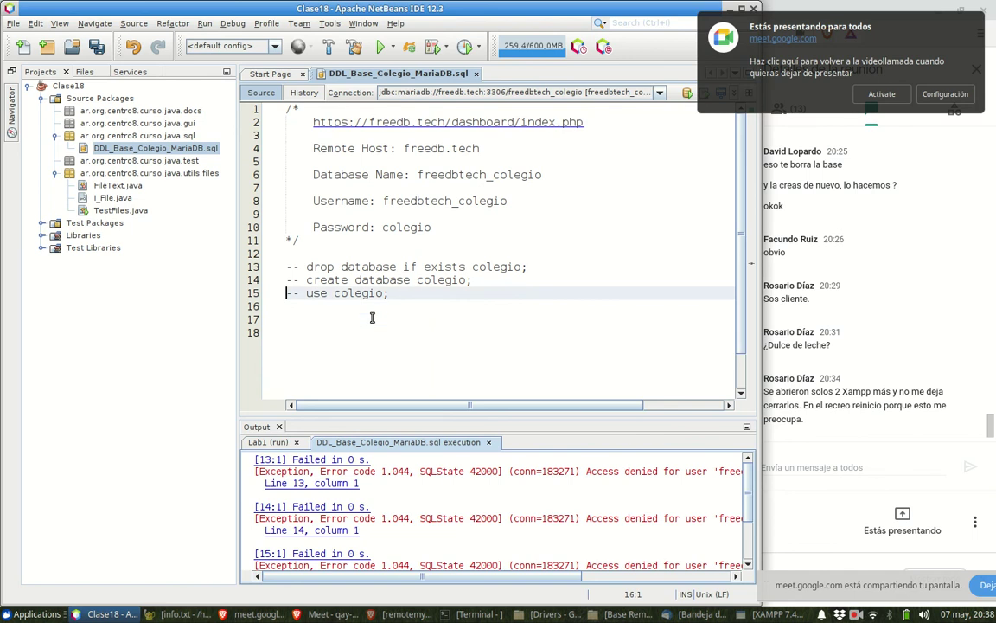
key("Return")
key("Return")
key("Up")
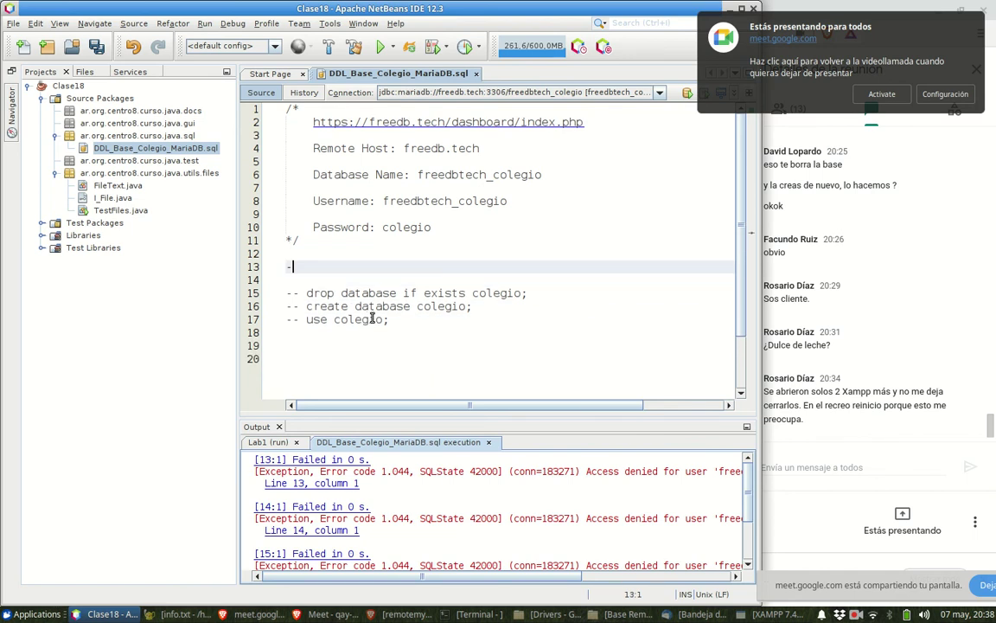
type("-- DDL Definitio")
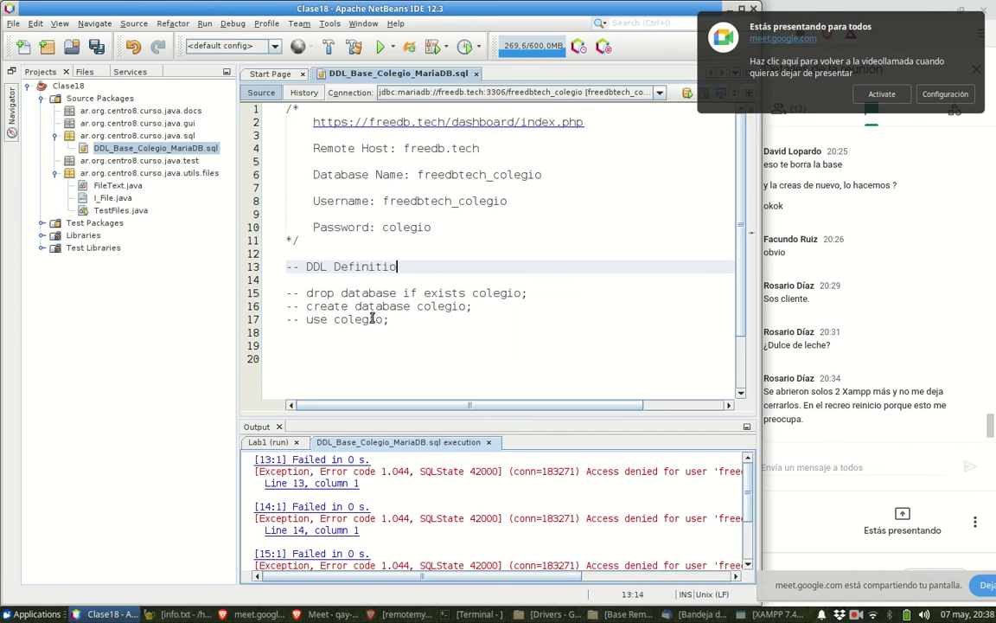
type("n Data Languia")
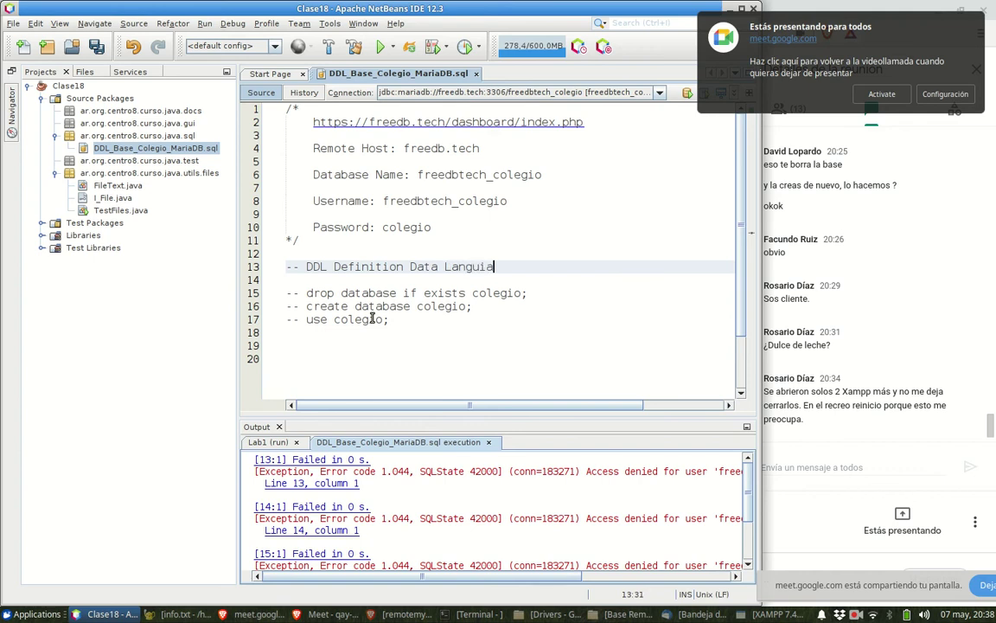
key("BackSpace")
key("BackSpace")
type("age")
key("Down")
key("Down")
key("Down")
key("Down")
key("Down")
key("Down")
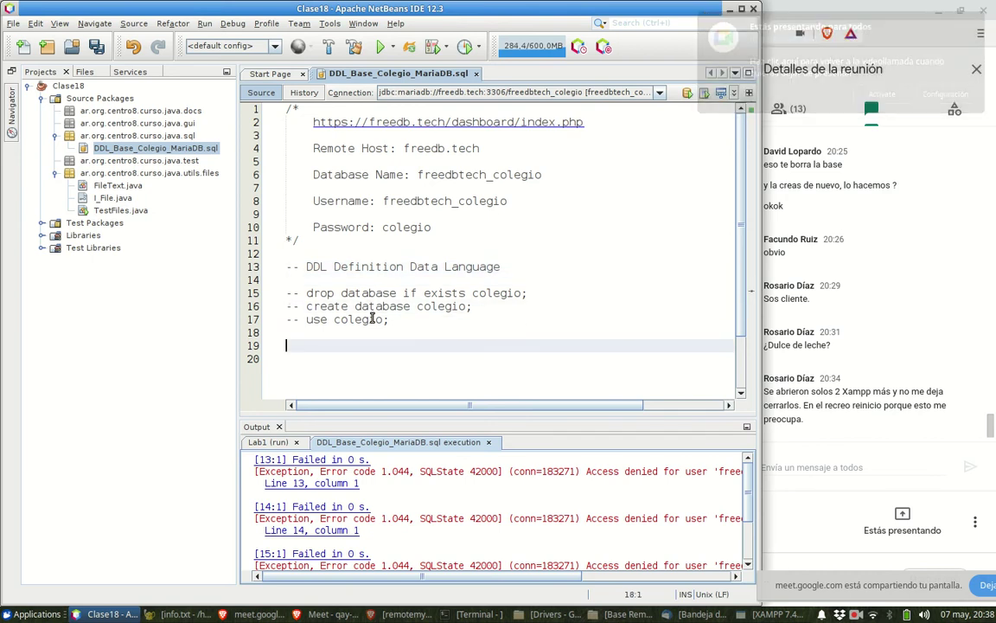